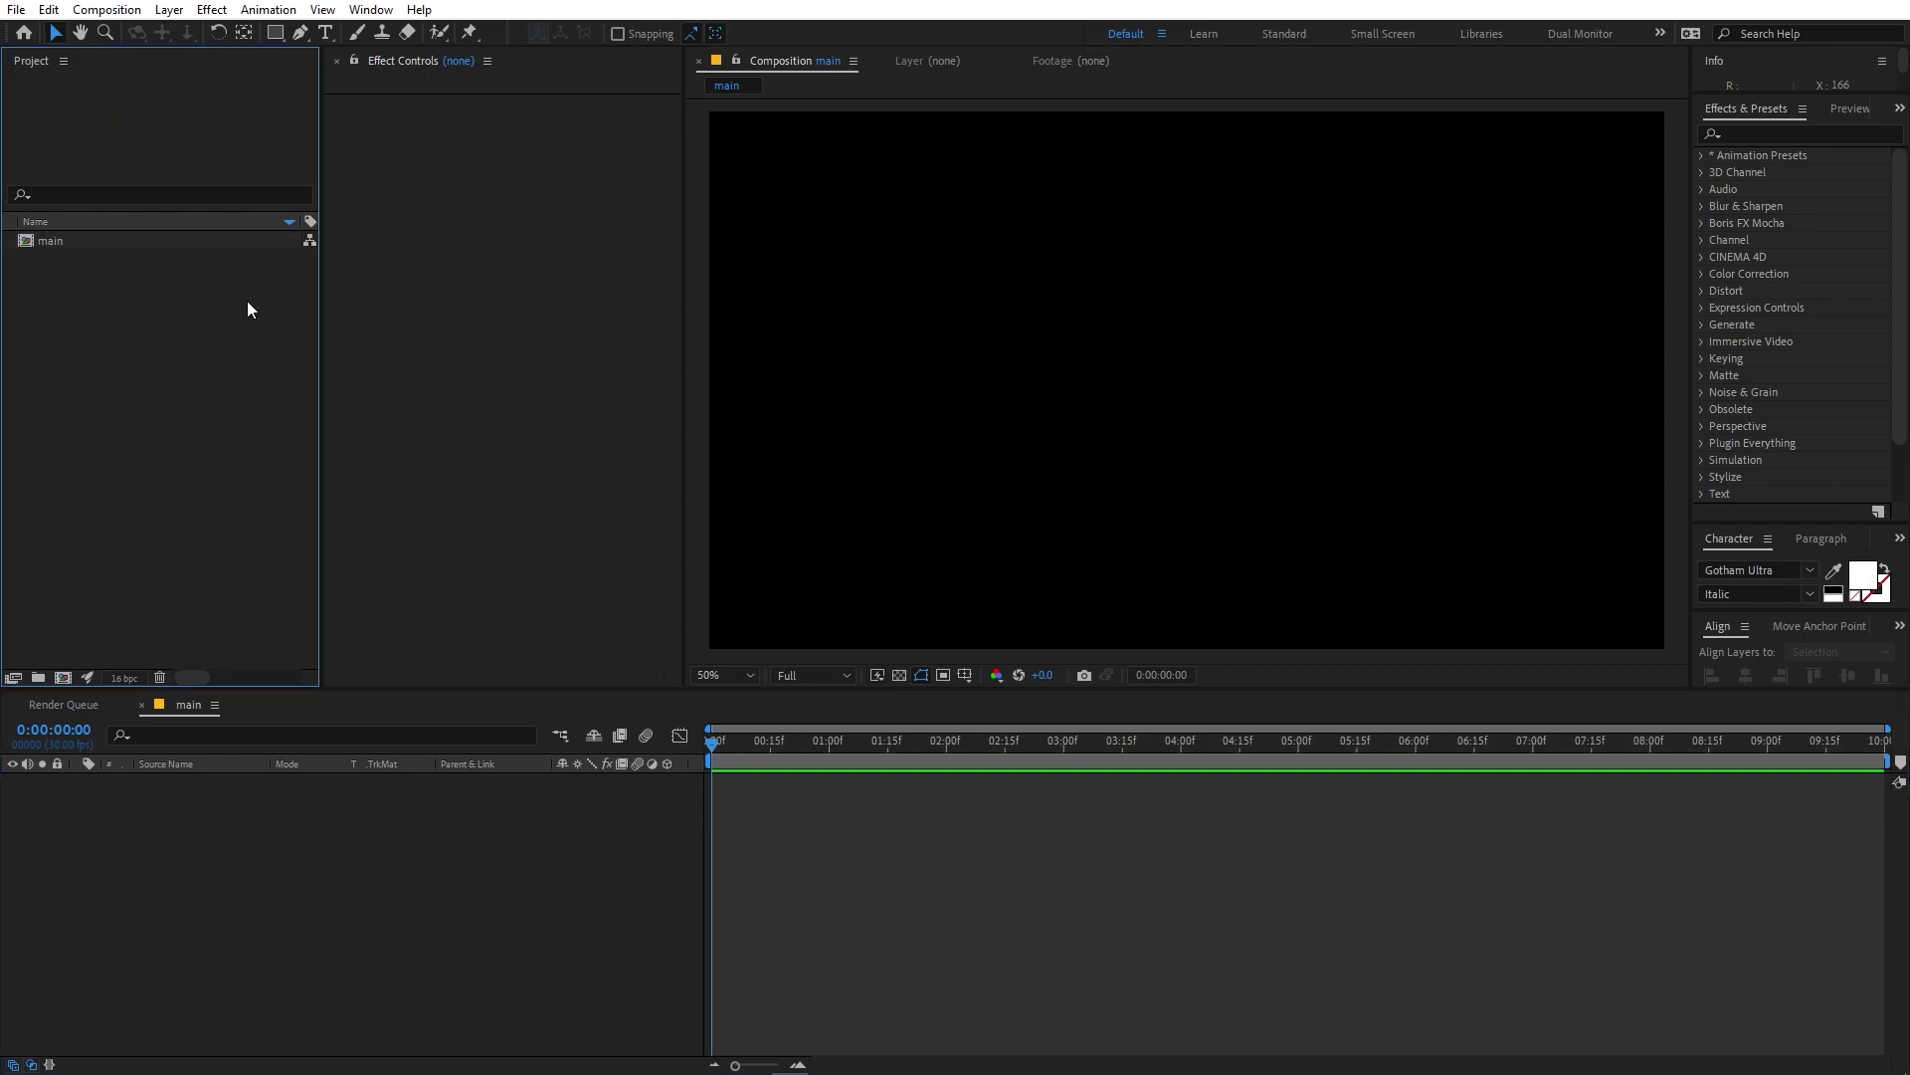
# Add a text layer reading SPIDERMAN and centre it horizontally and vertically in the main composition.
pyautogui.click(327, 33)
pyautogui.click(1012, 350)
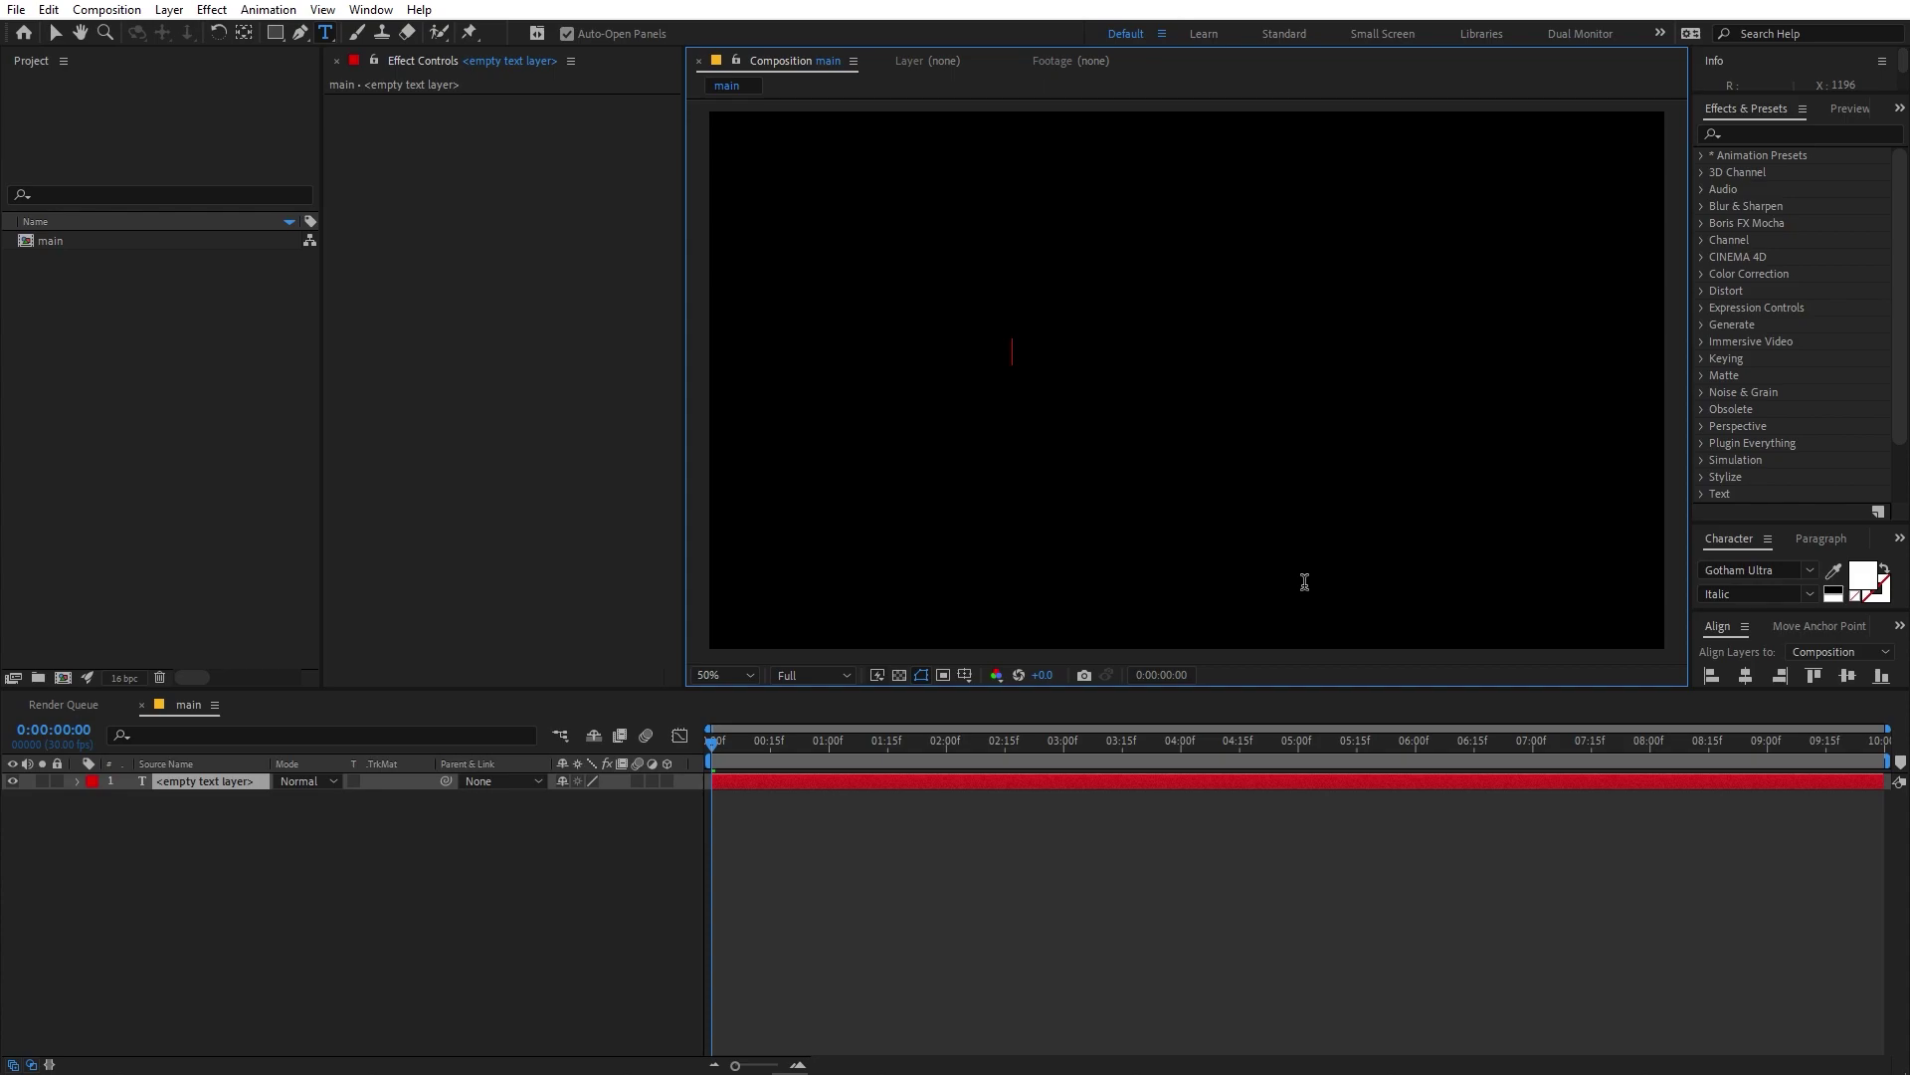
pyautogui.write('SPIDERMAN')
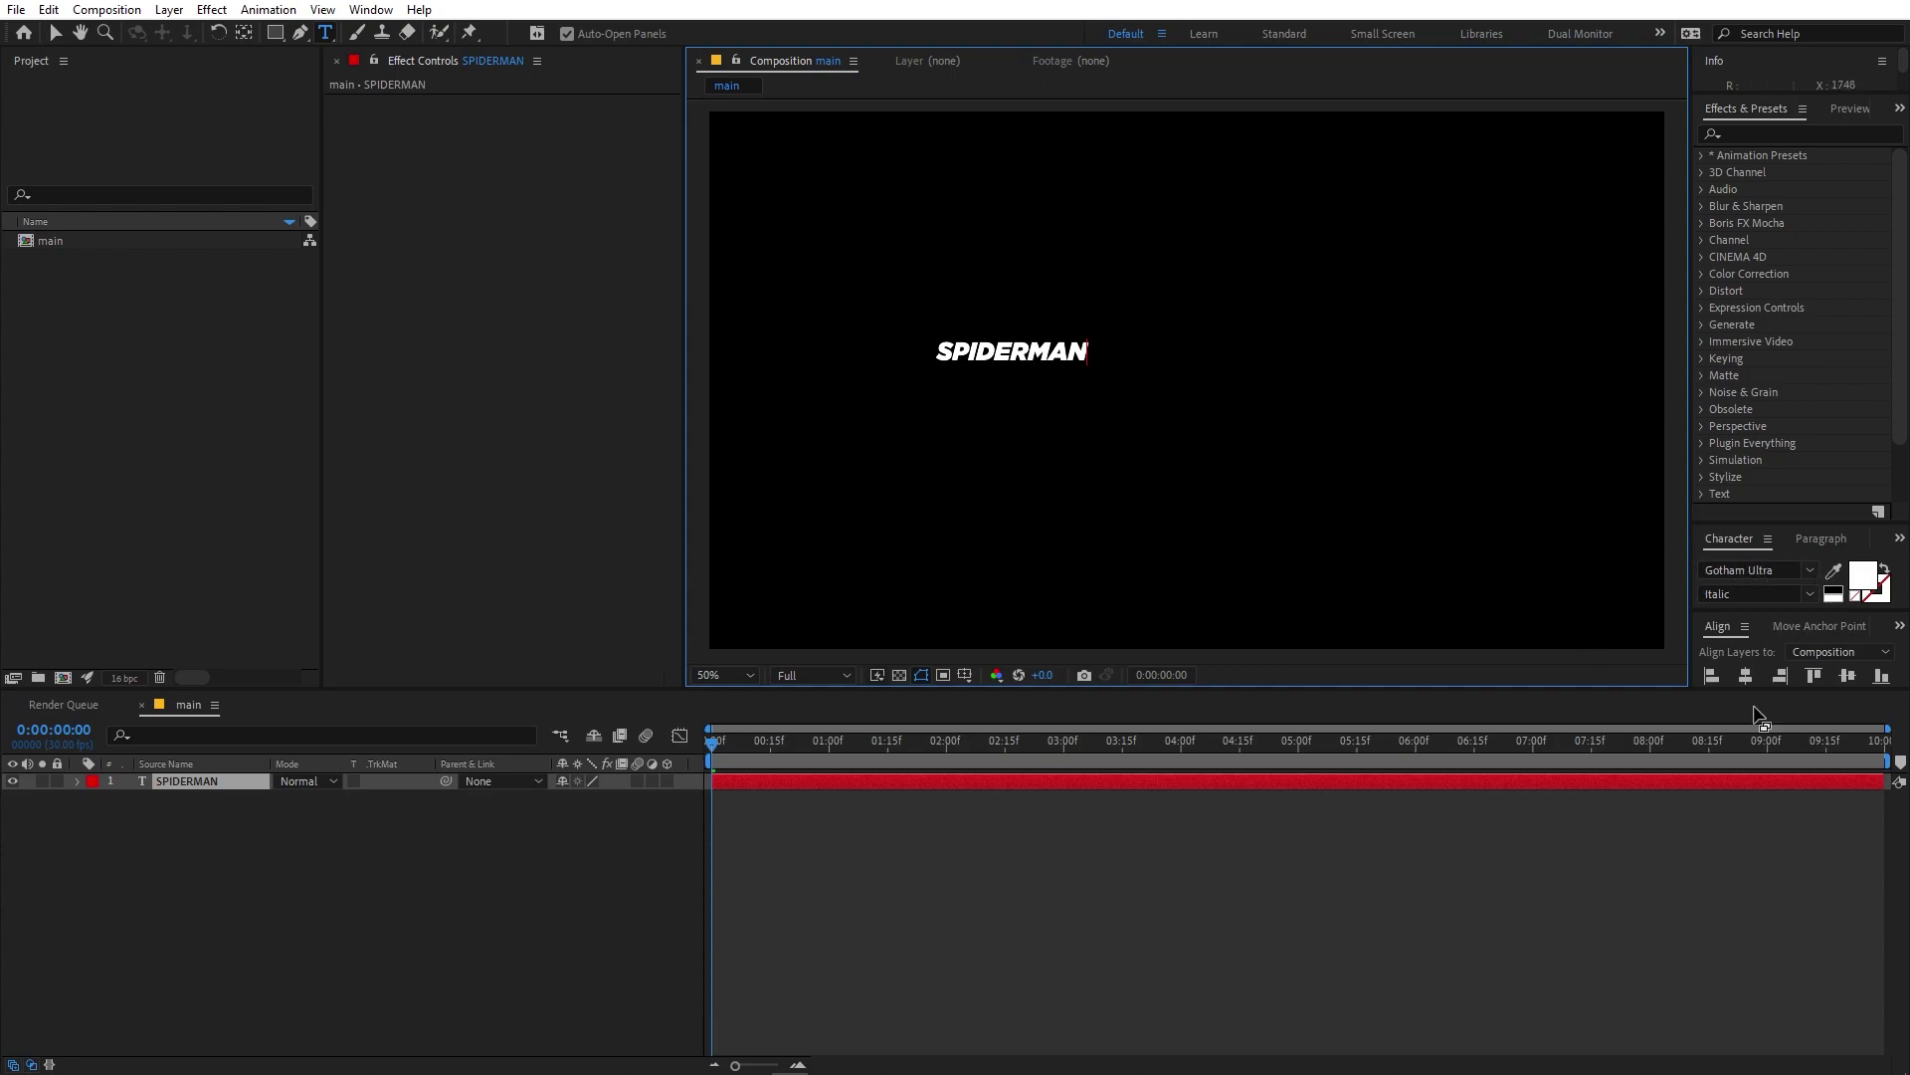
pyautogui.click(1747, 676)
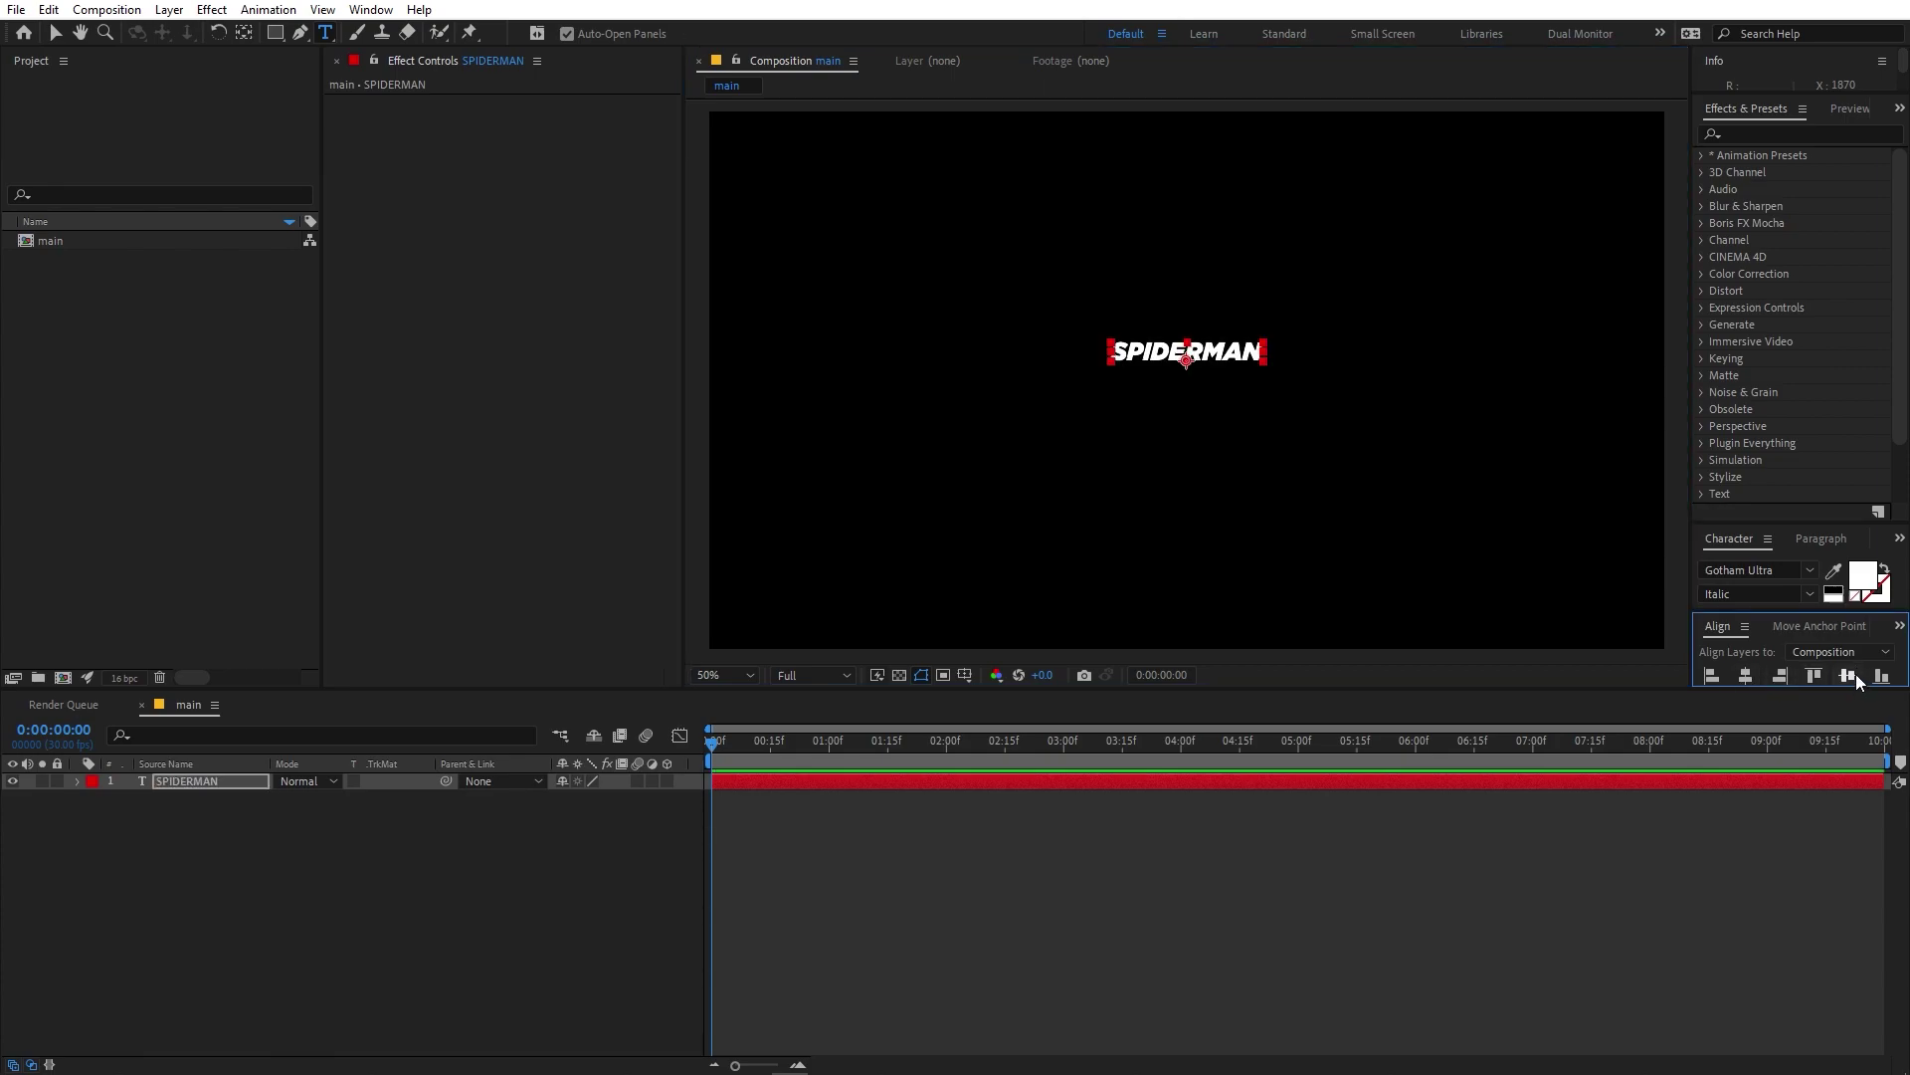
pyautogui.click(1853, 676)
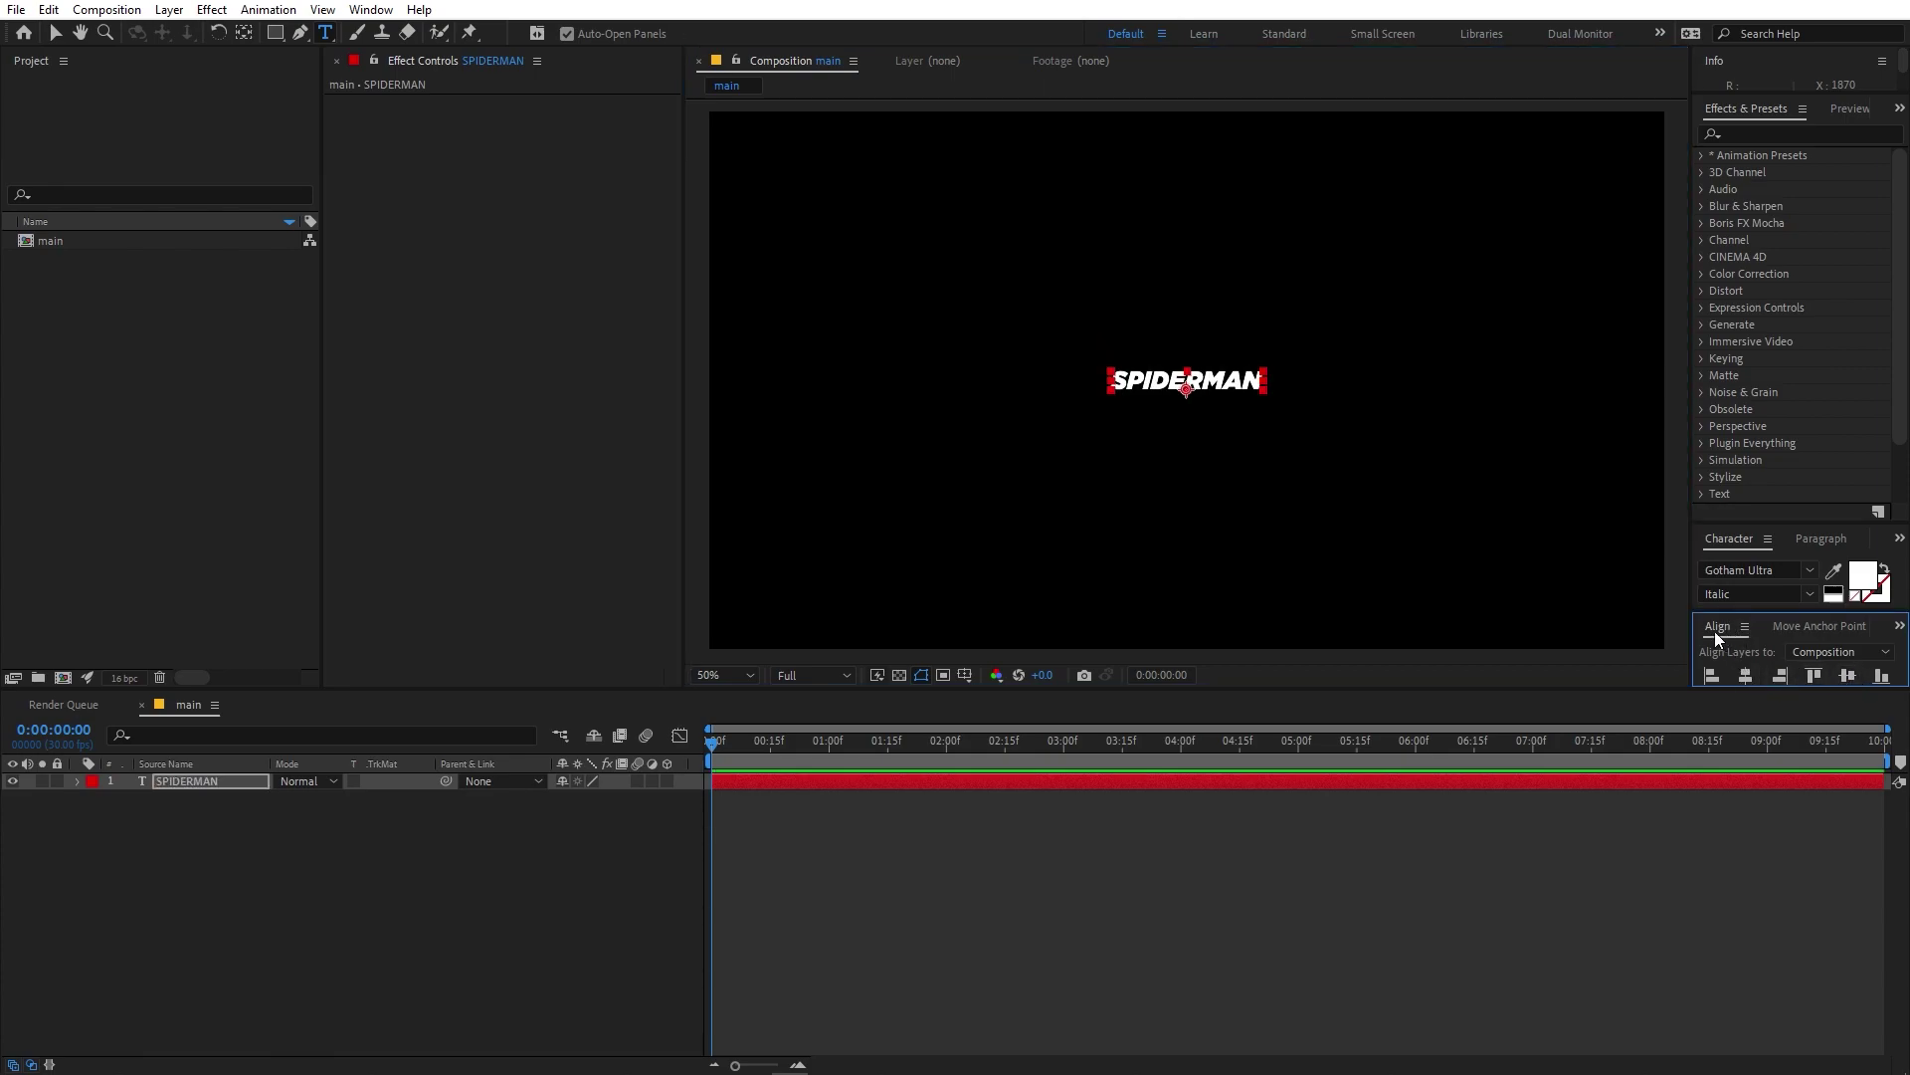
# Centre the anchor point of the SPIDERMAN text layer within the text.
pyautogui.click(383, 12)
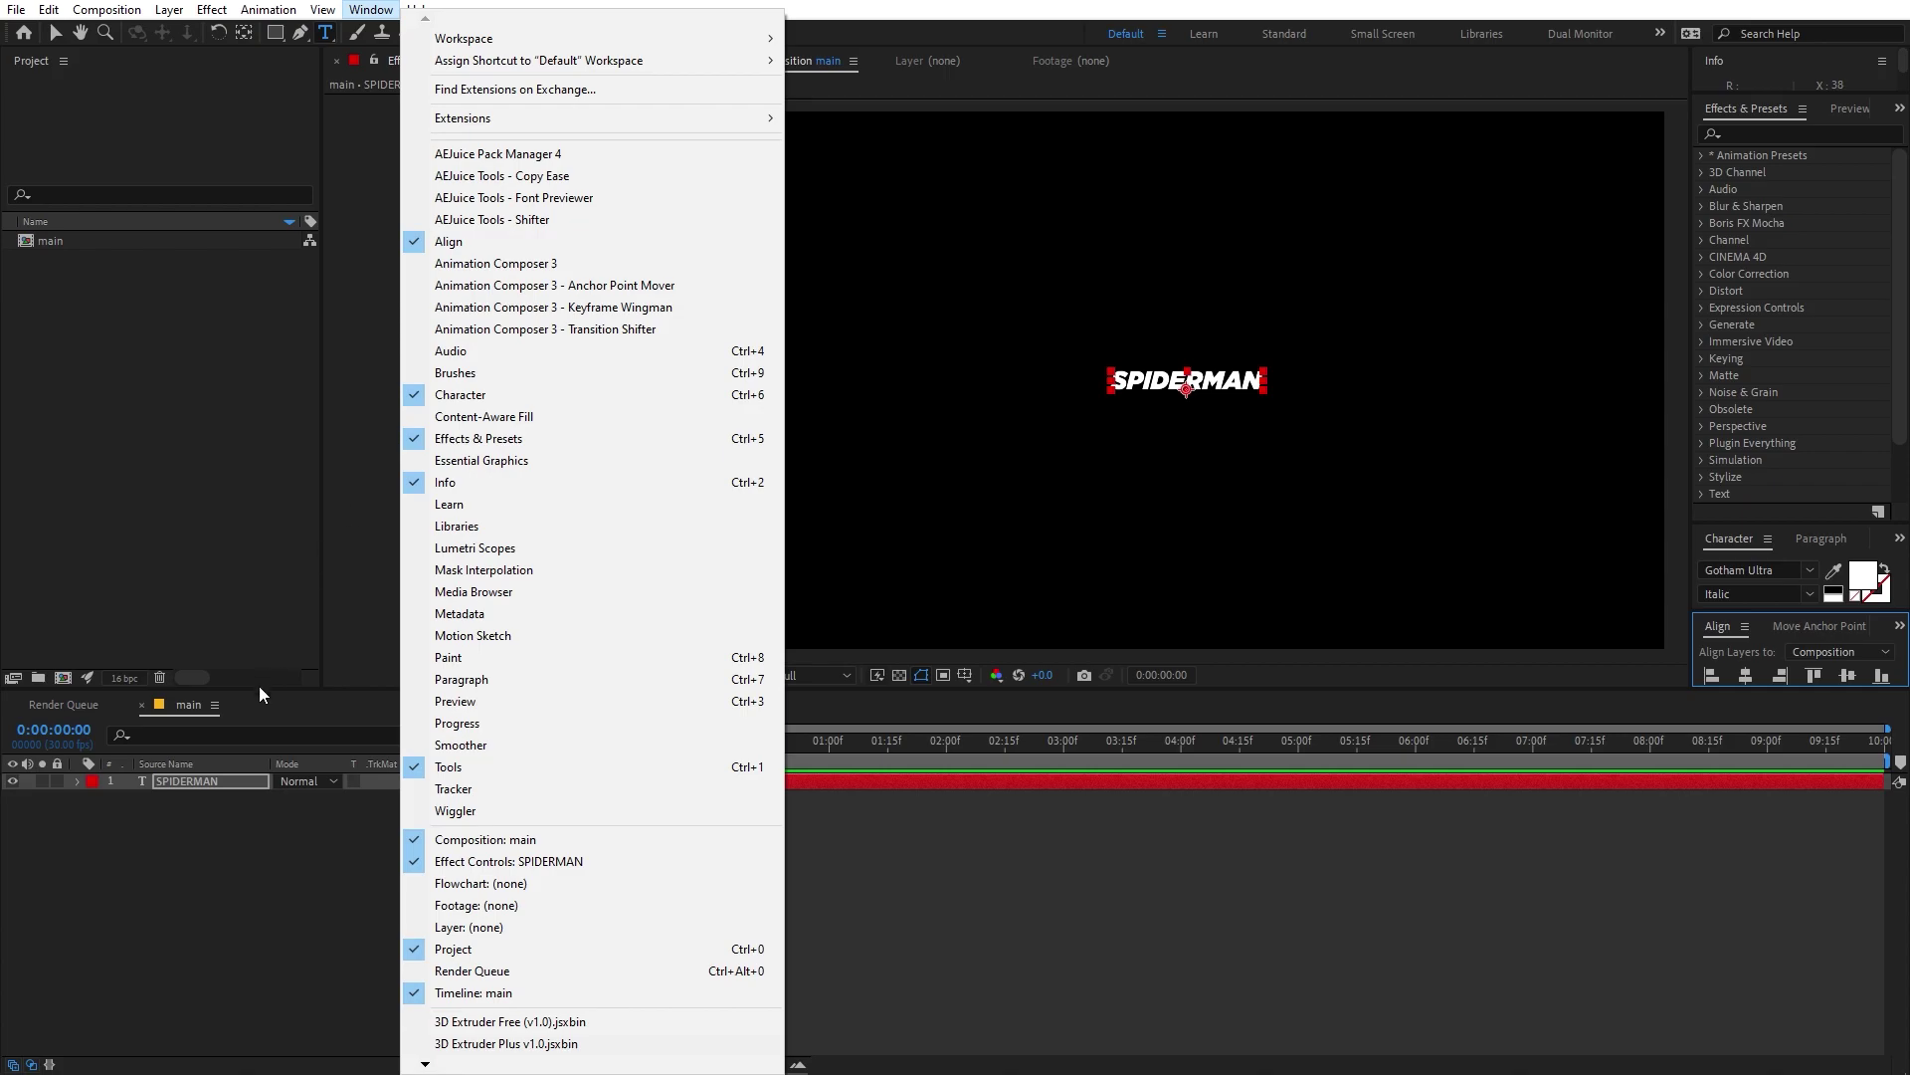
pyautogui.click(183, 786)
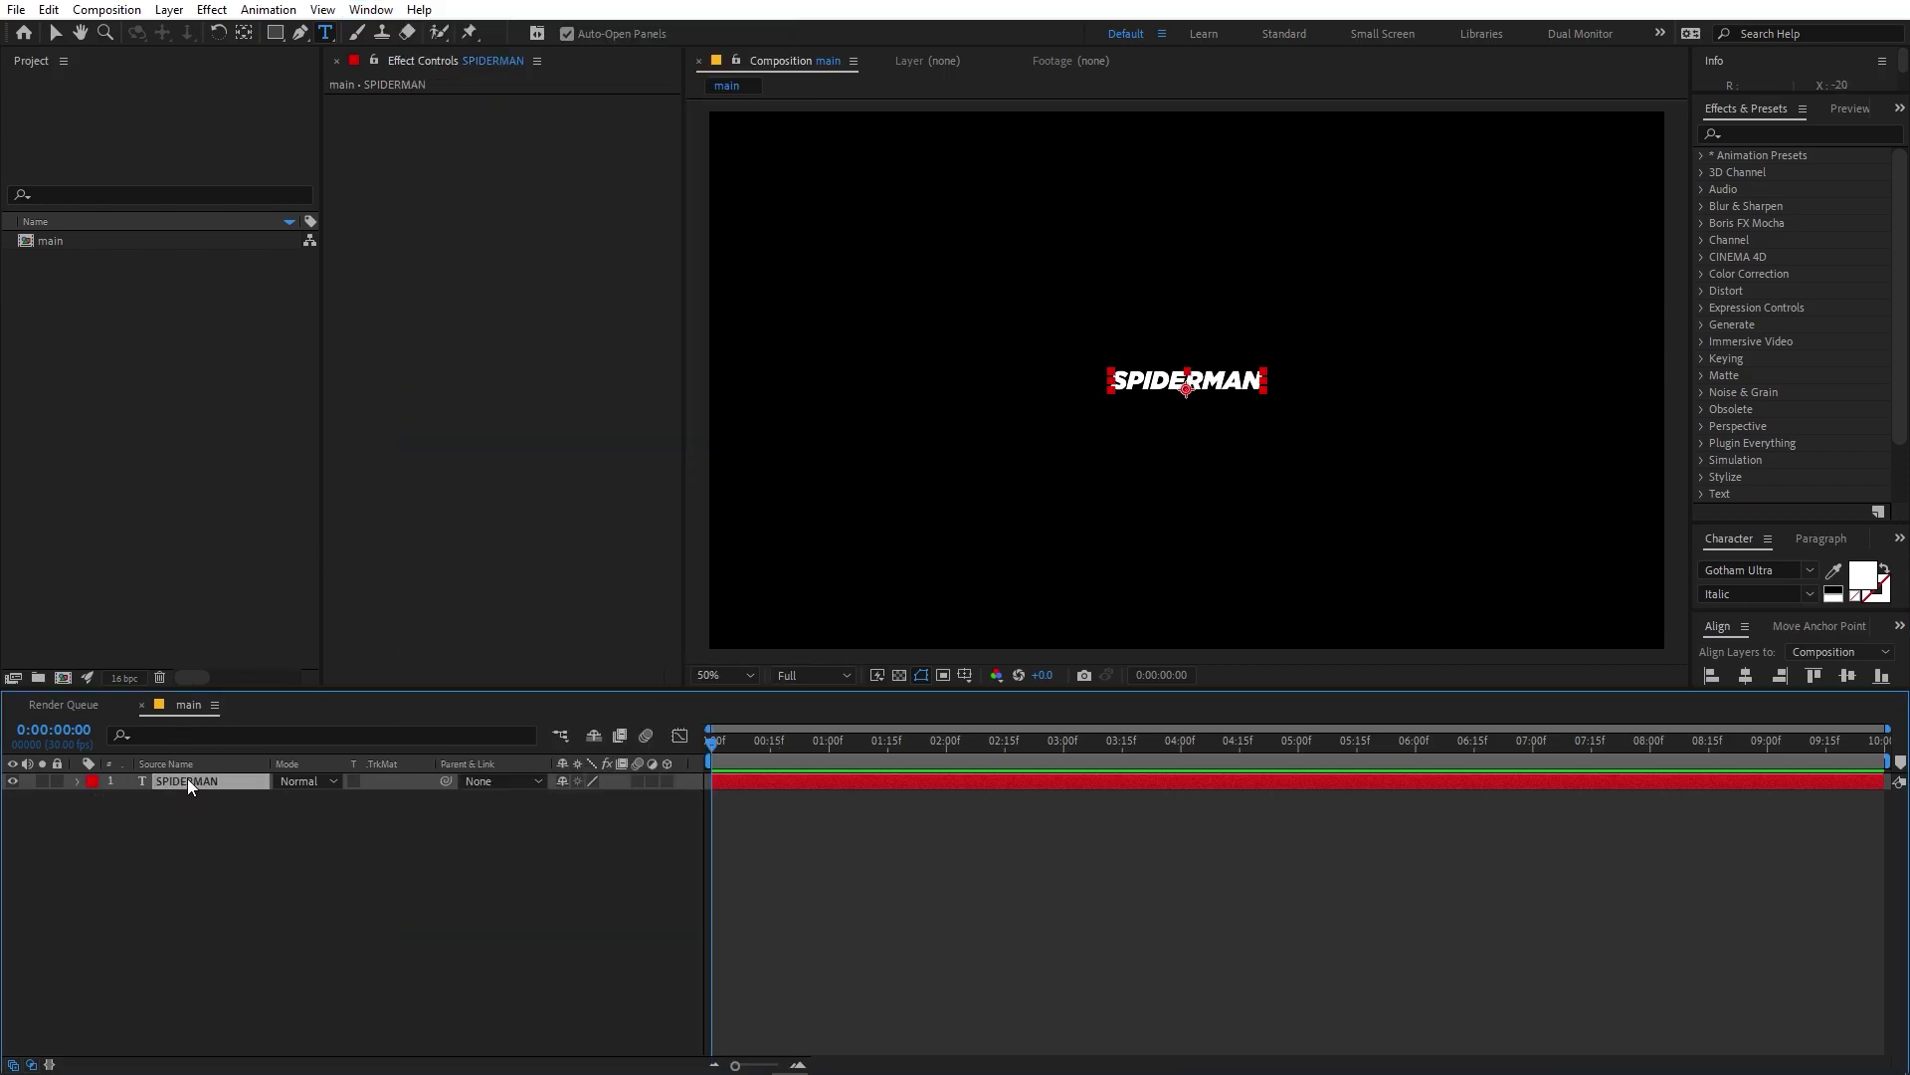
pyautogui.click(245, 34)
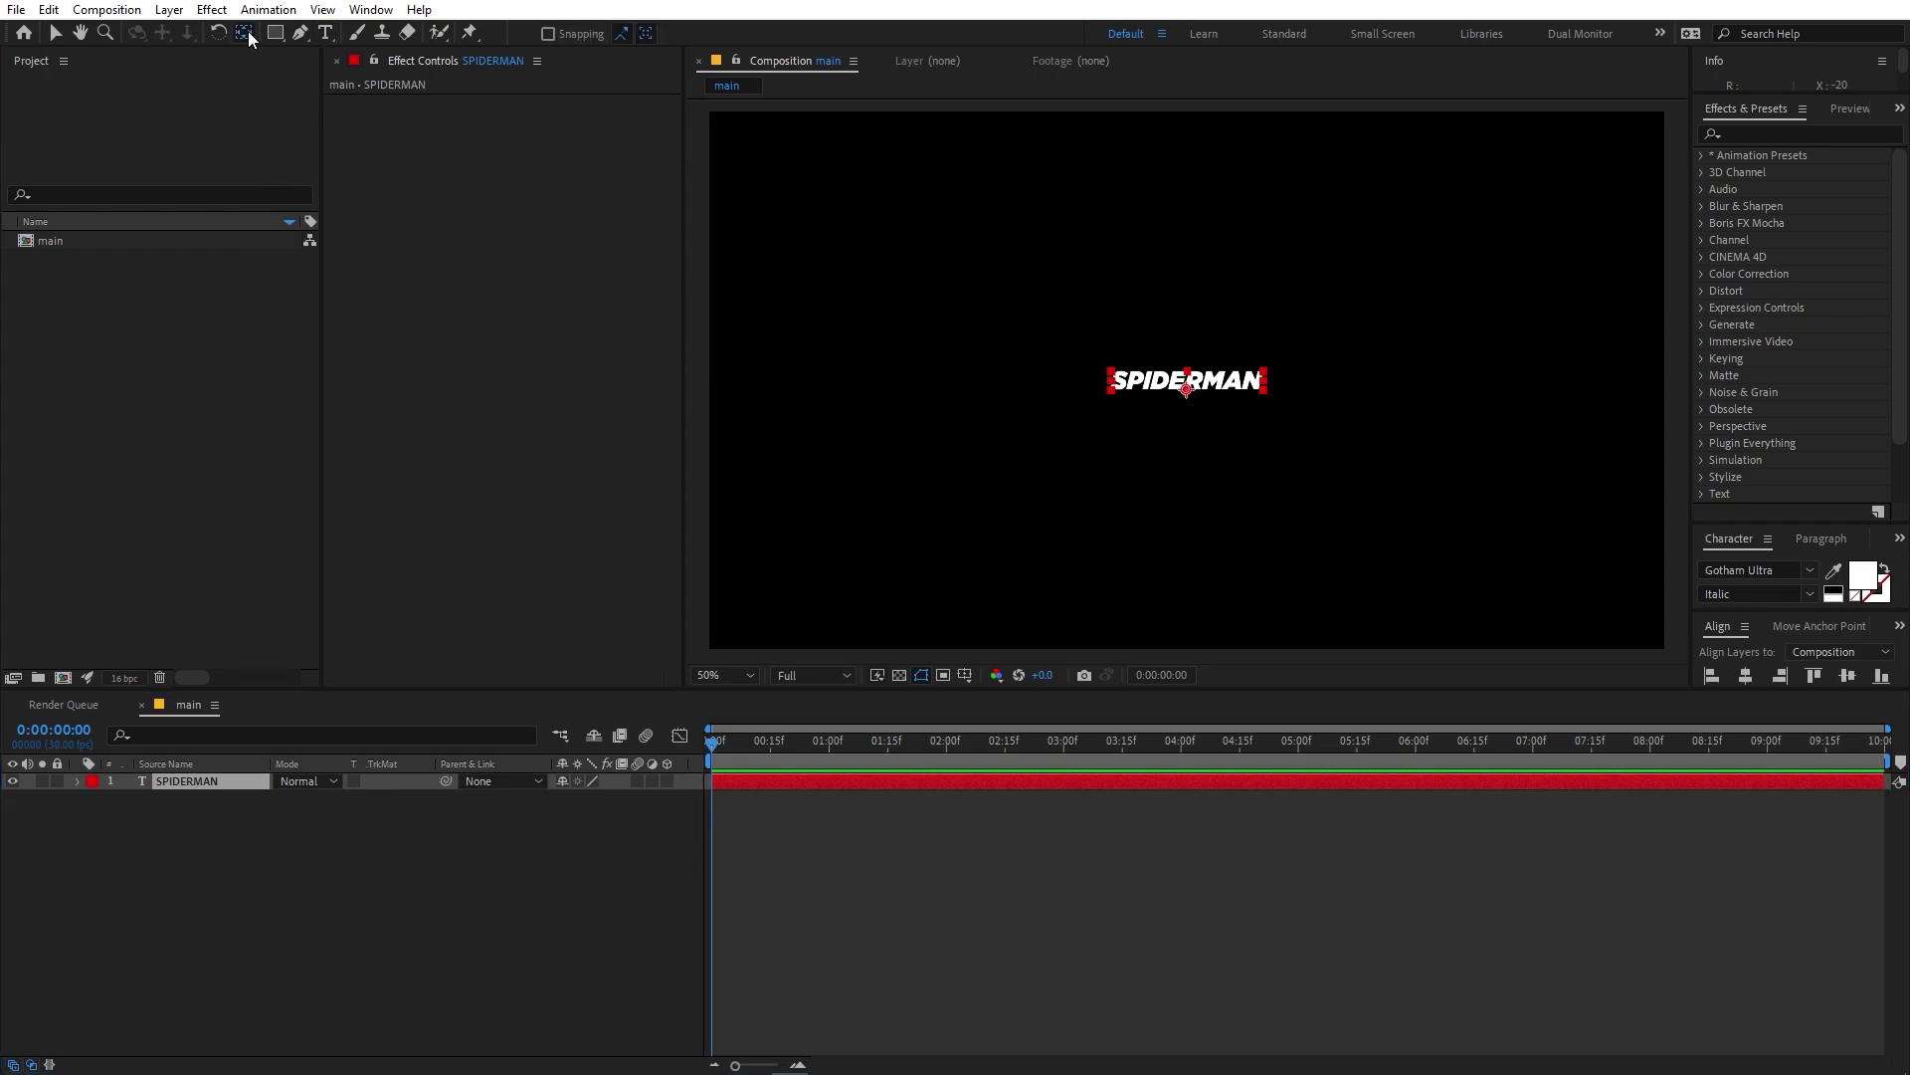
# Scale up the SPIDERMAN text layer until it spans about two thirds of the composition's width.
pyautogui.click(186, 780)
pyautogui.press('s')
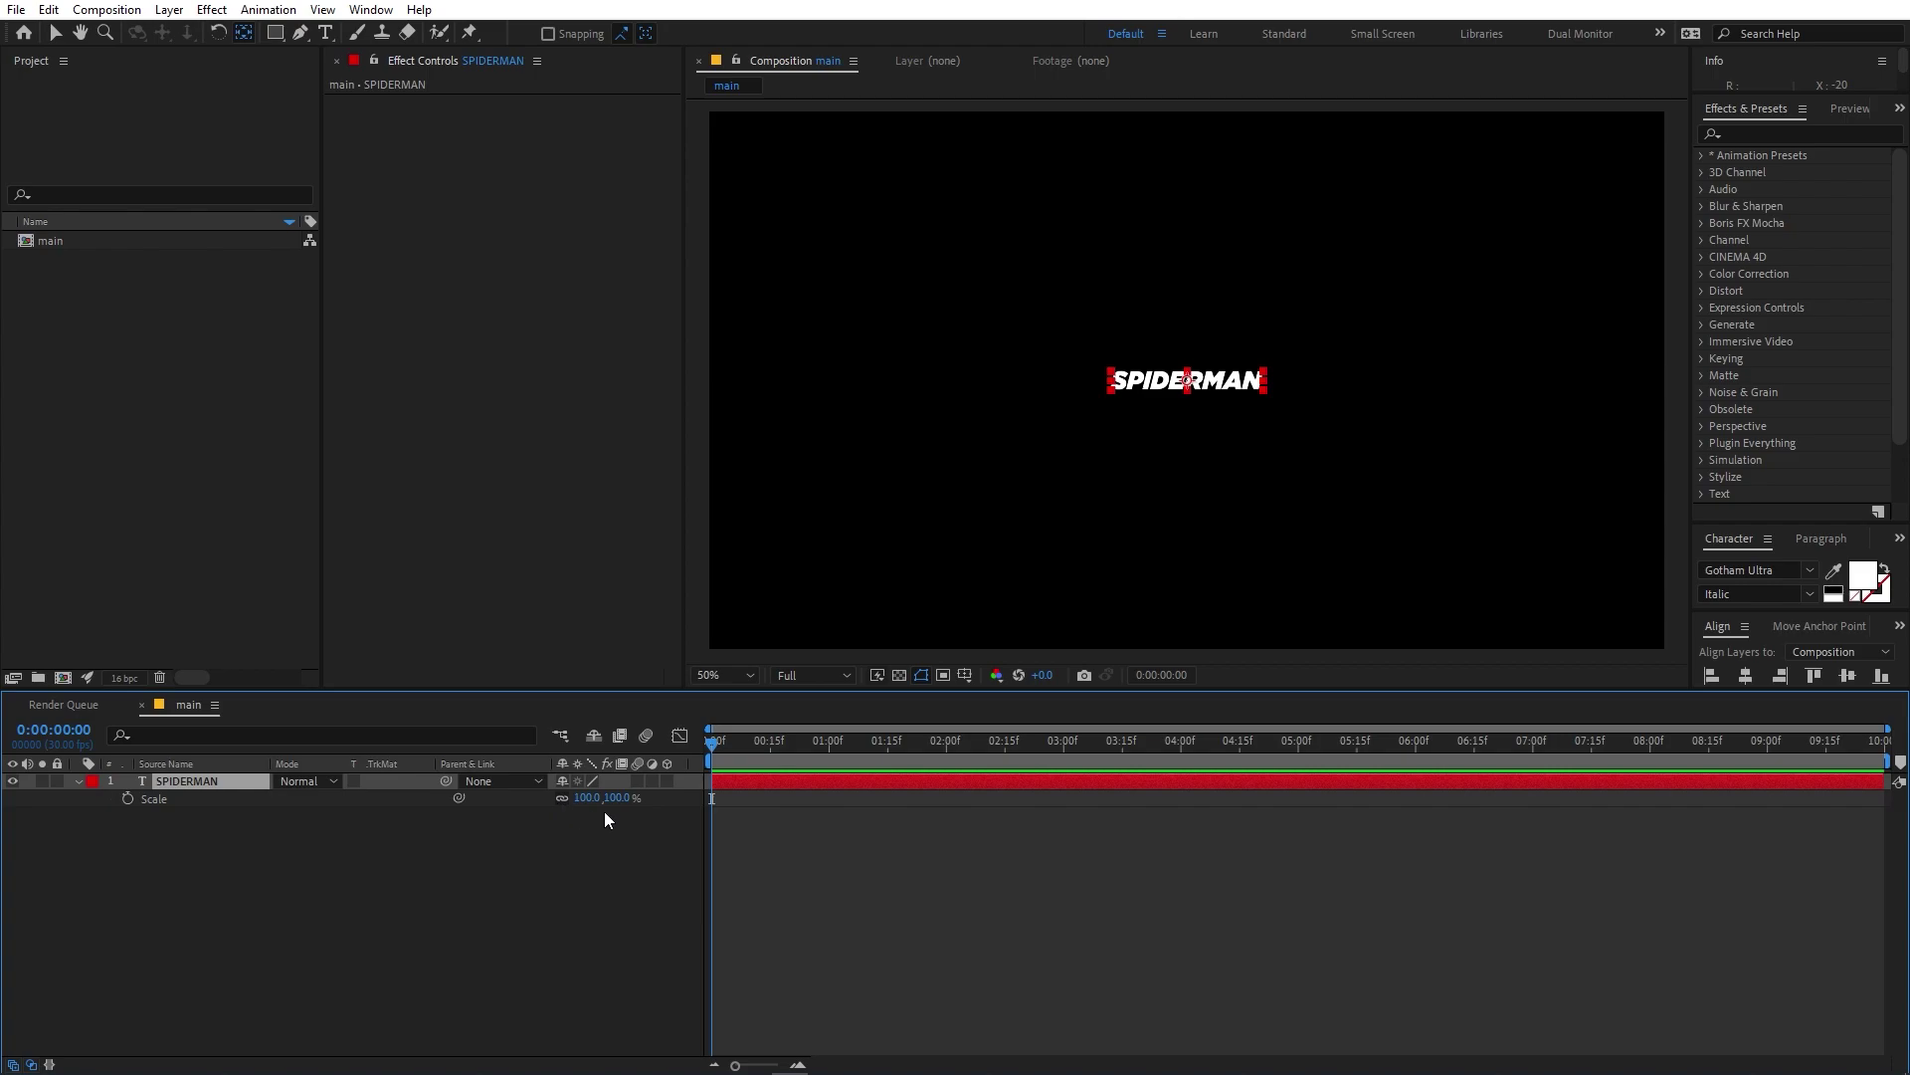
pyautogui.moveTo(589, 804); pyautogui.dragTo(925, 807)
pyautogui.press('s')
pyautogui.click(1117, 467)
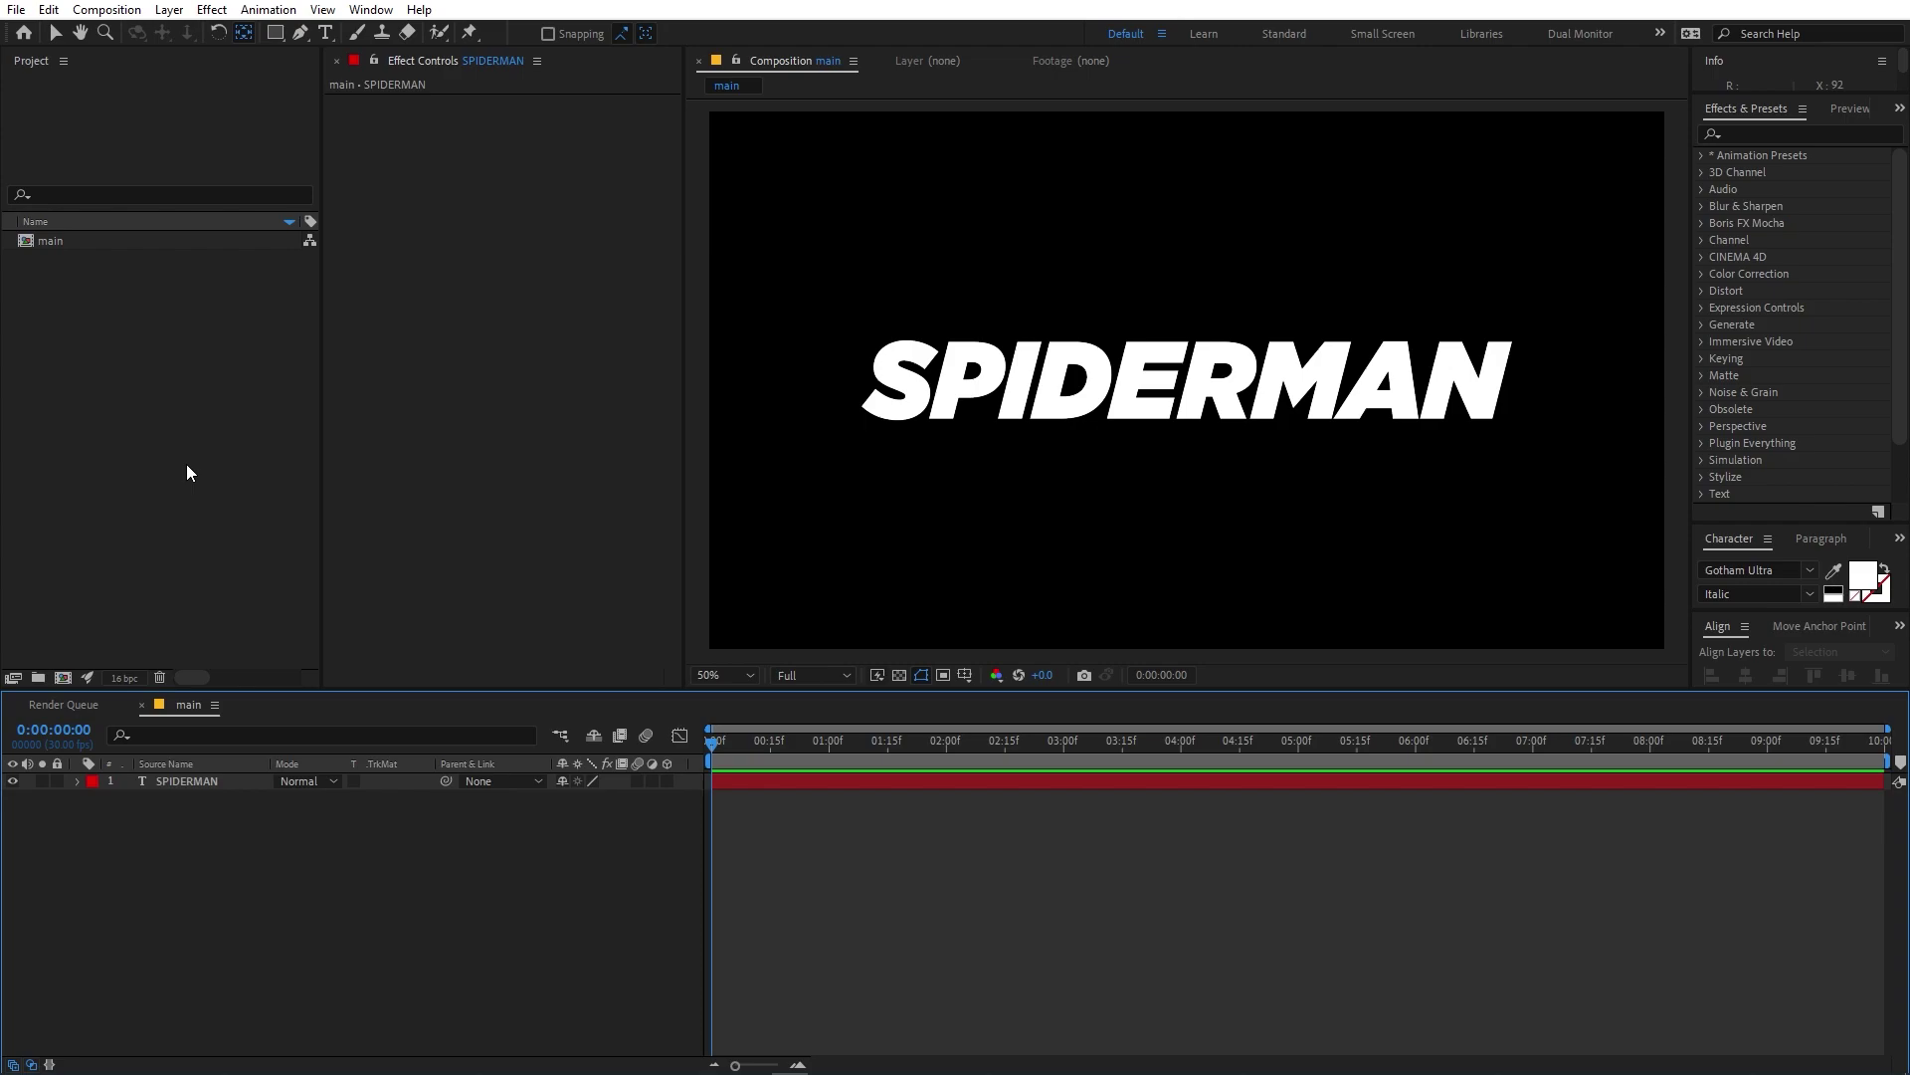
# Create a new composition named Texture with a height of 300 px.
pyautogui.click(106, 9)
pyautogui.click(149, 35)
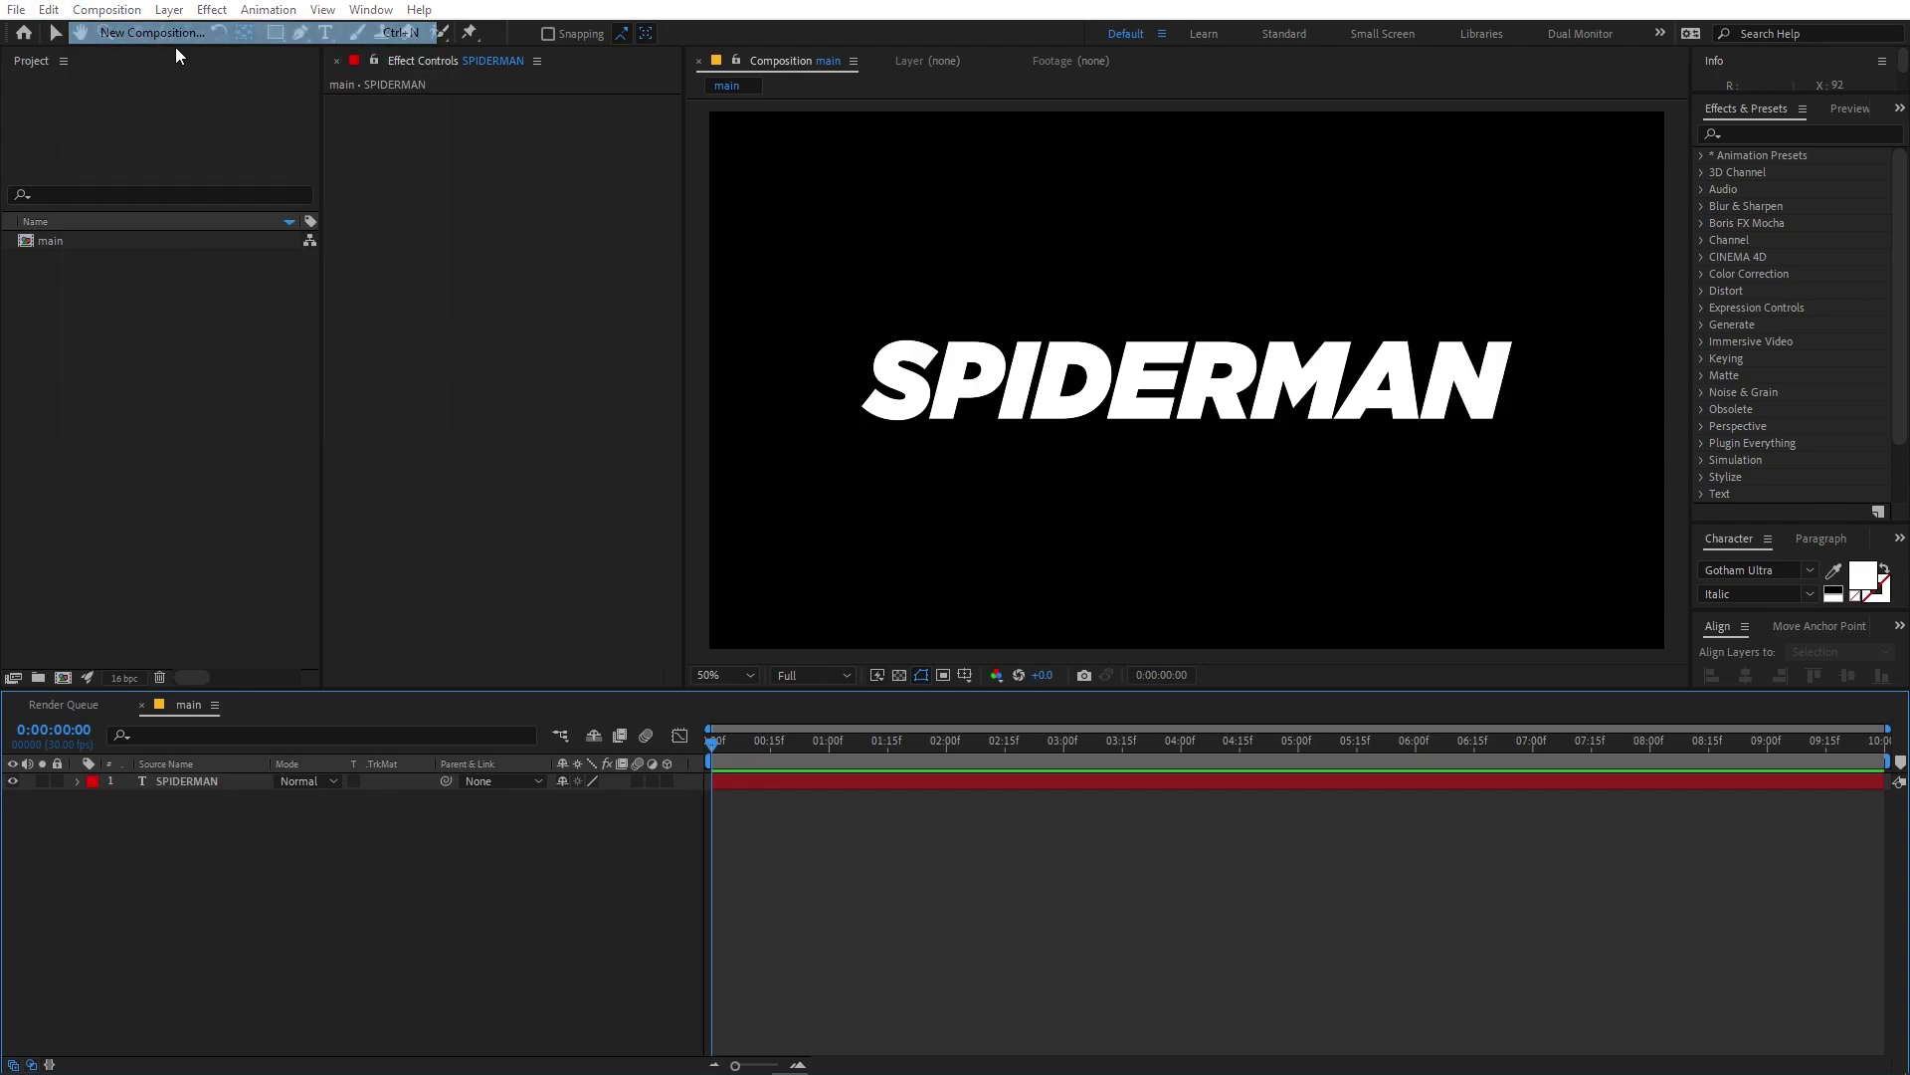
pyautogui.write('Texture')
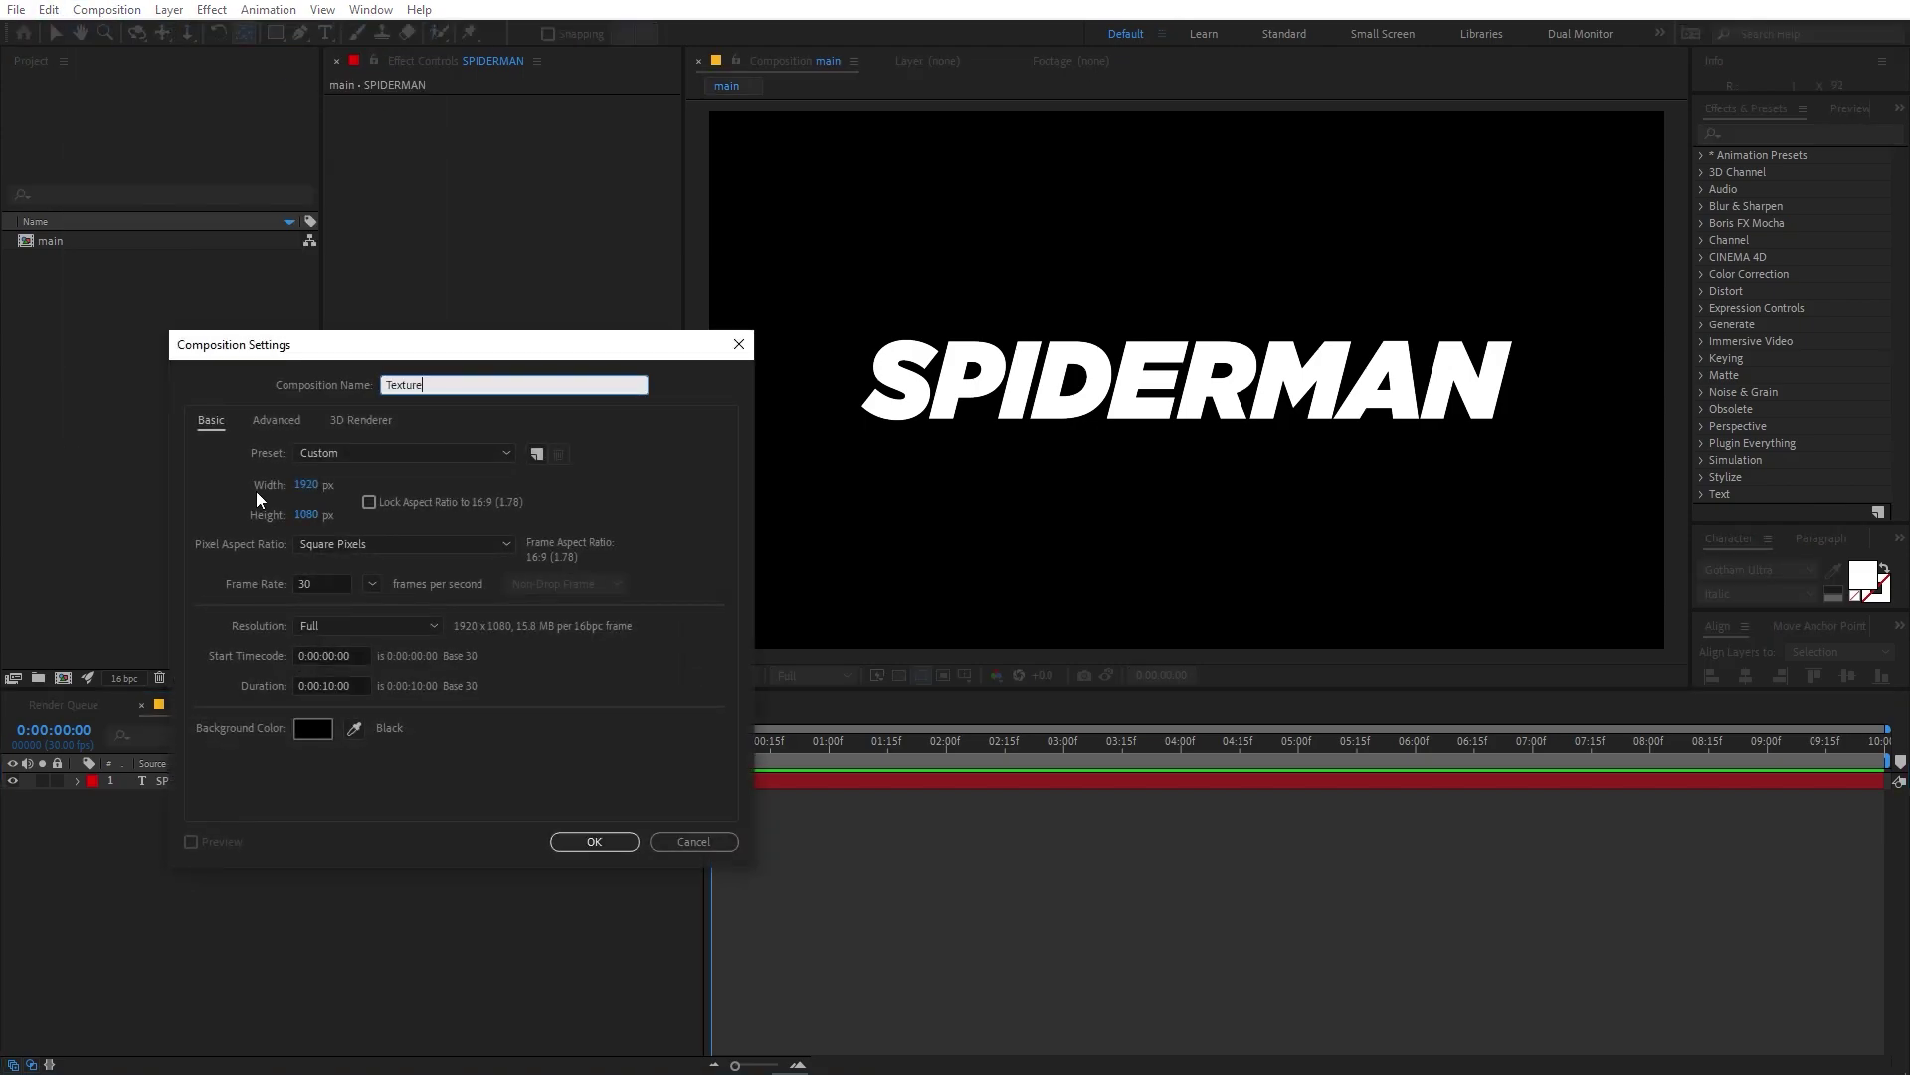
pyautogui.click(308, 514)
pyautogui.write('300')
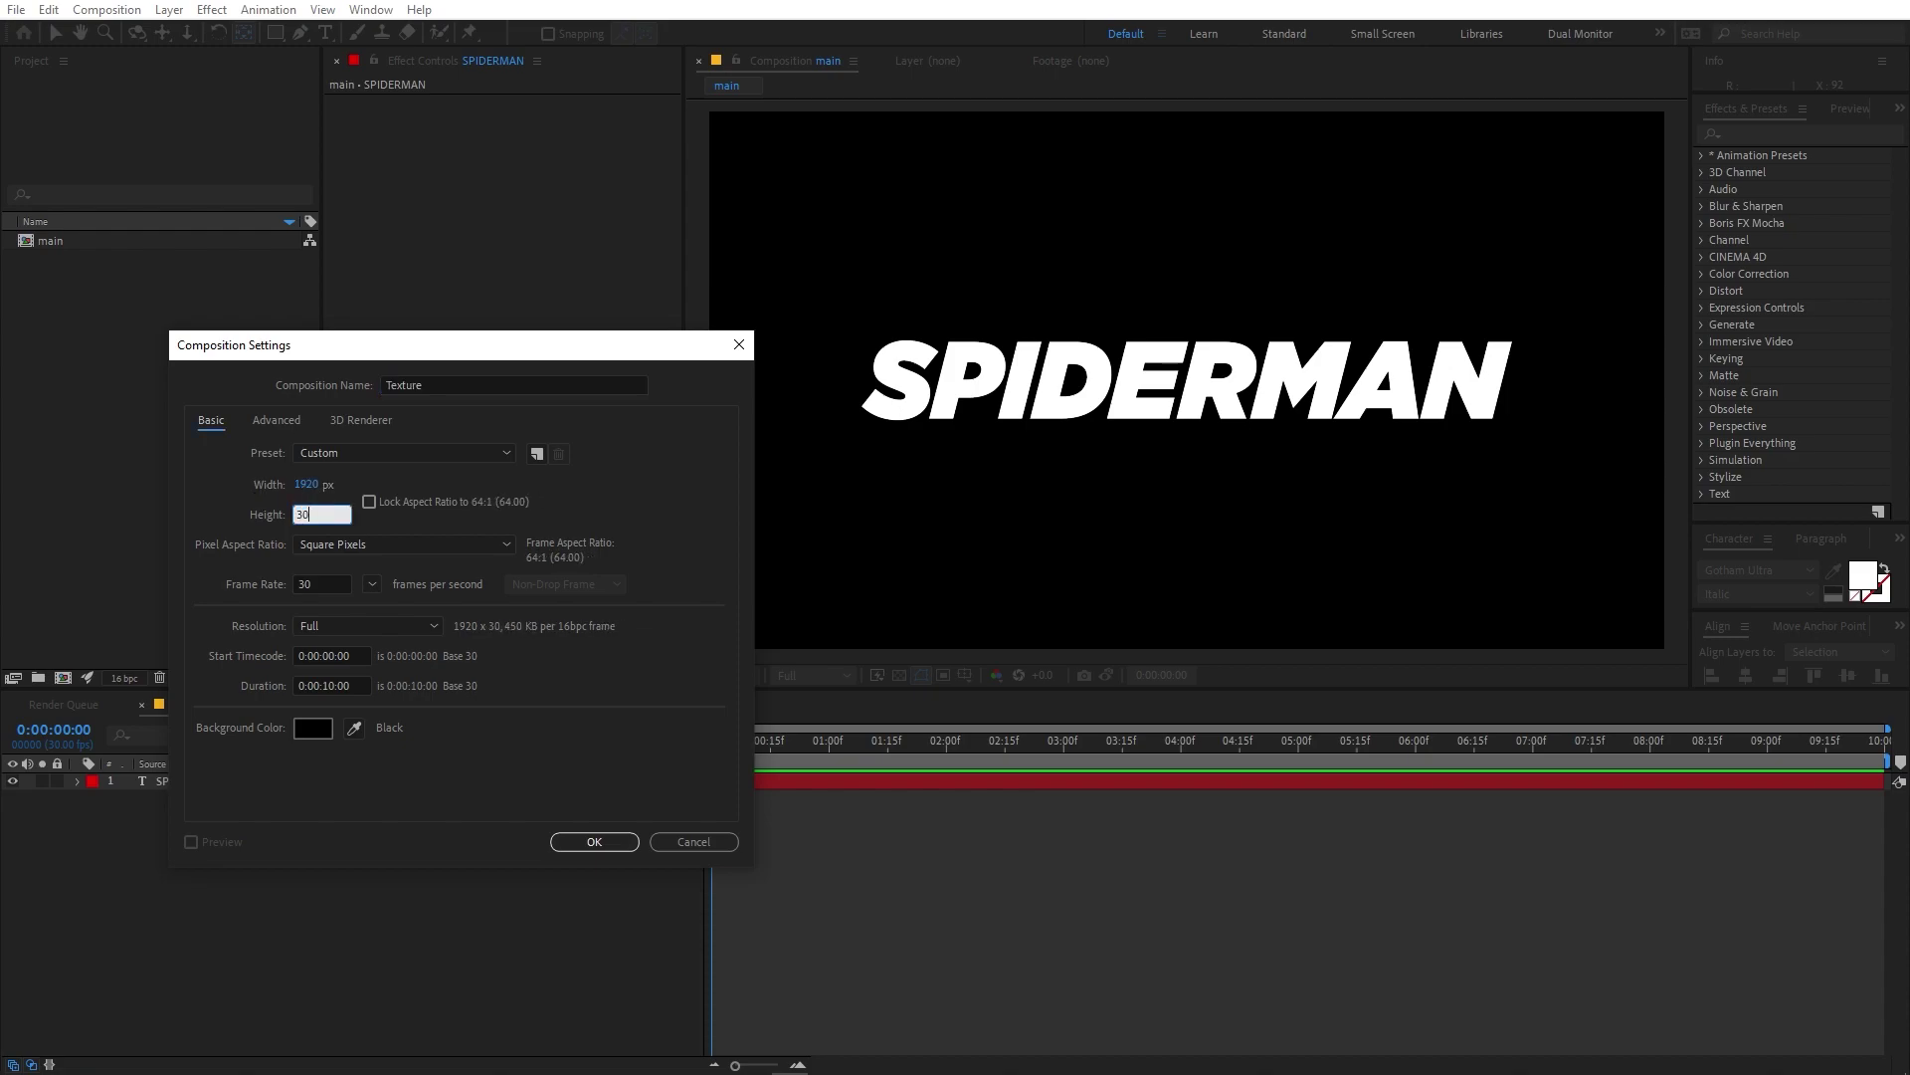
pyautogui.click(594, 841)
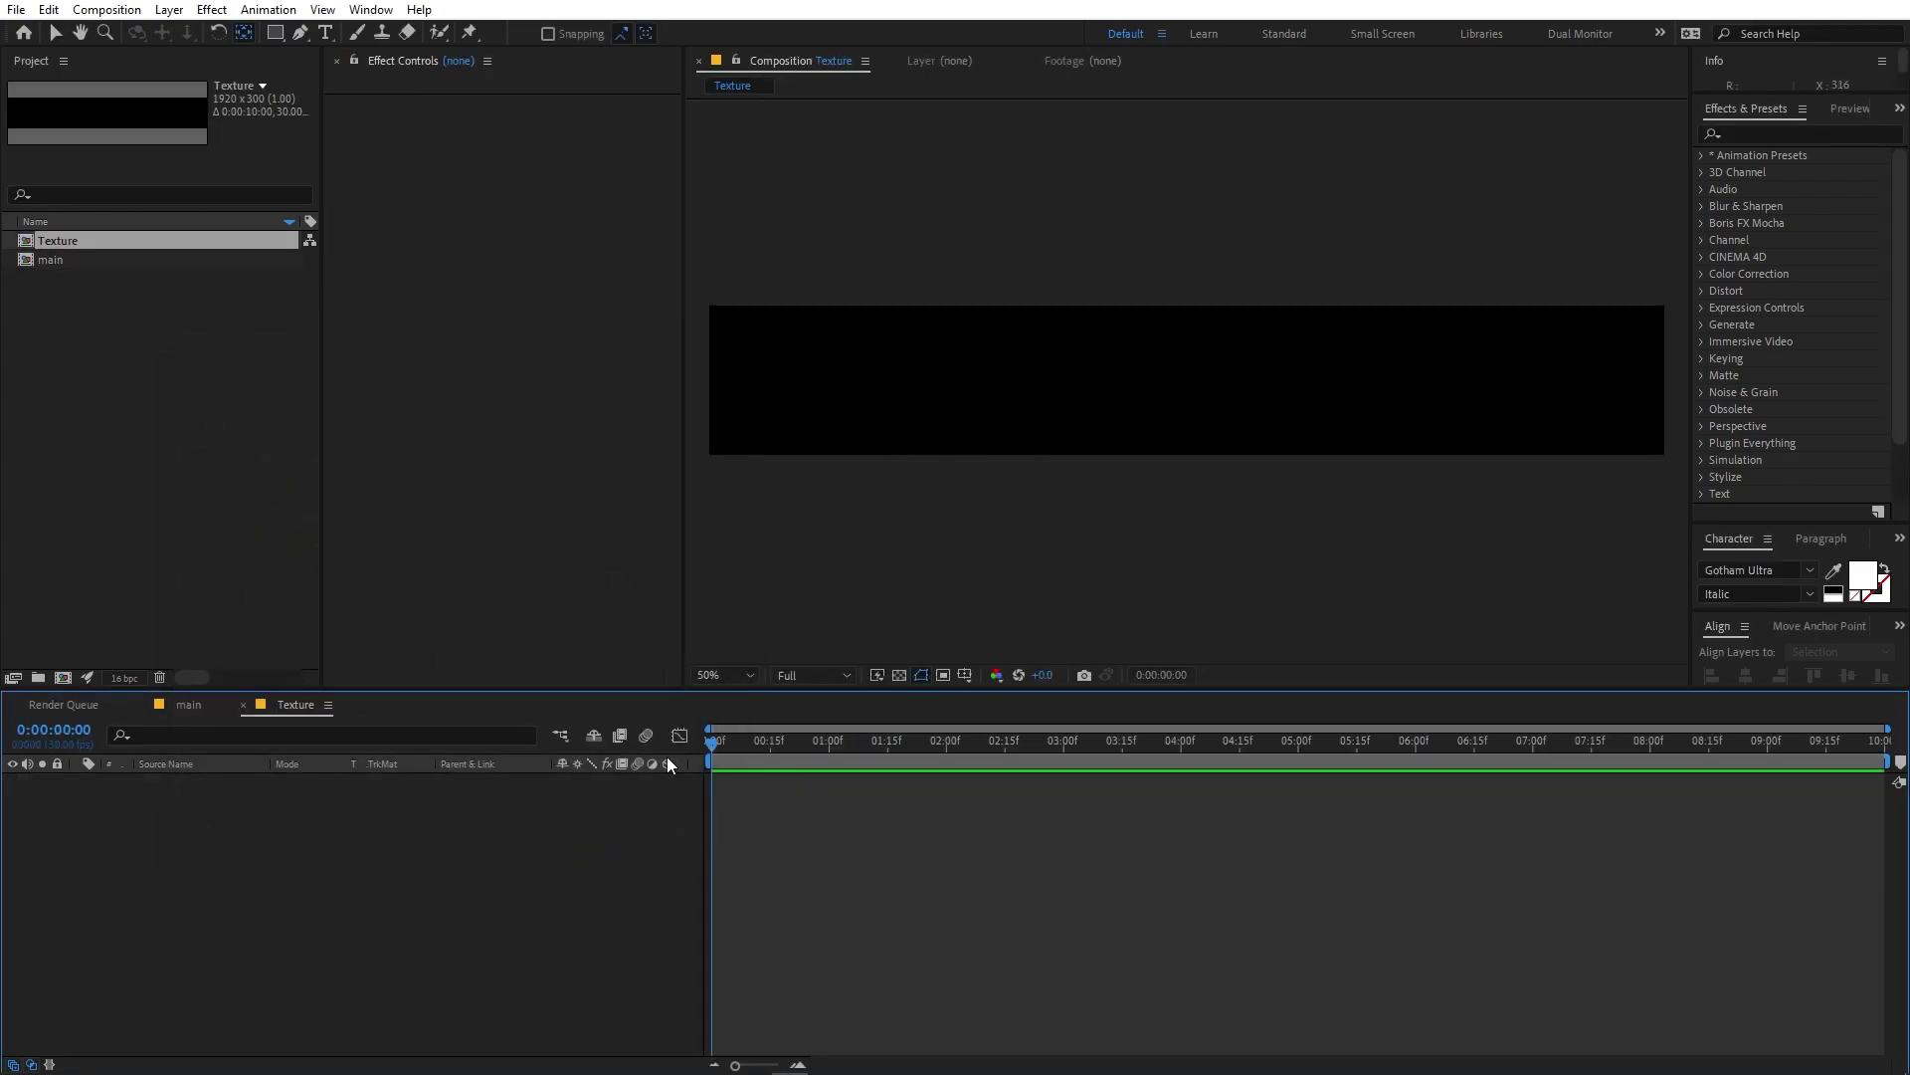
# Add a black solid layer to the Texture composition.
pyautogui.rightClick(344, 895)
pyautogui.moveTo(458, 662)
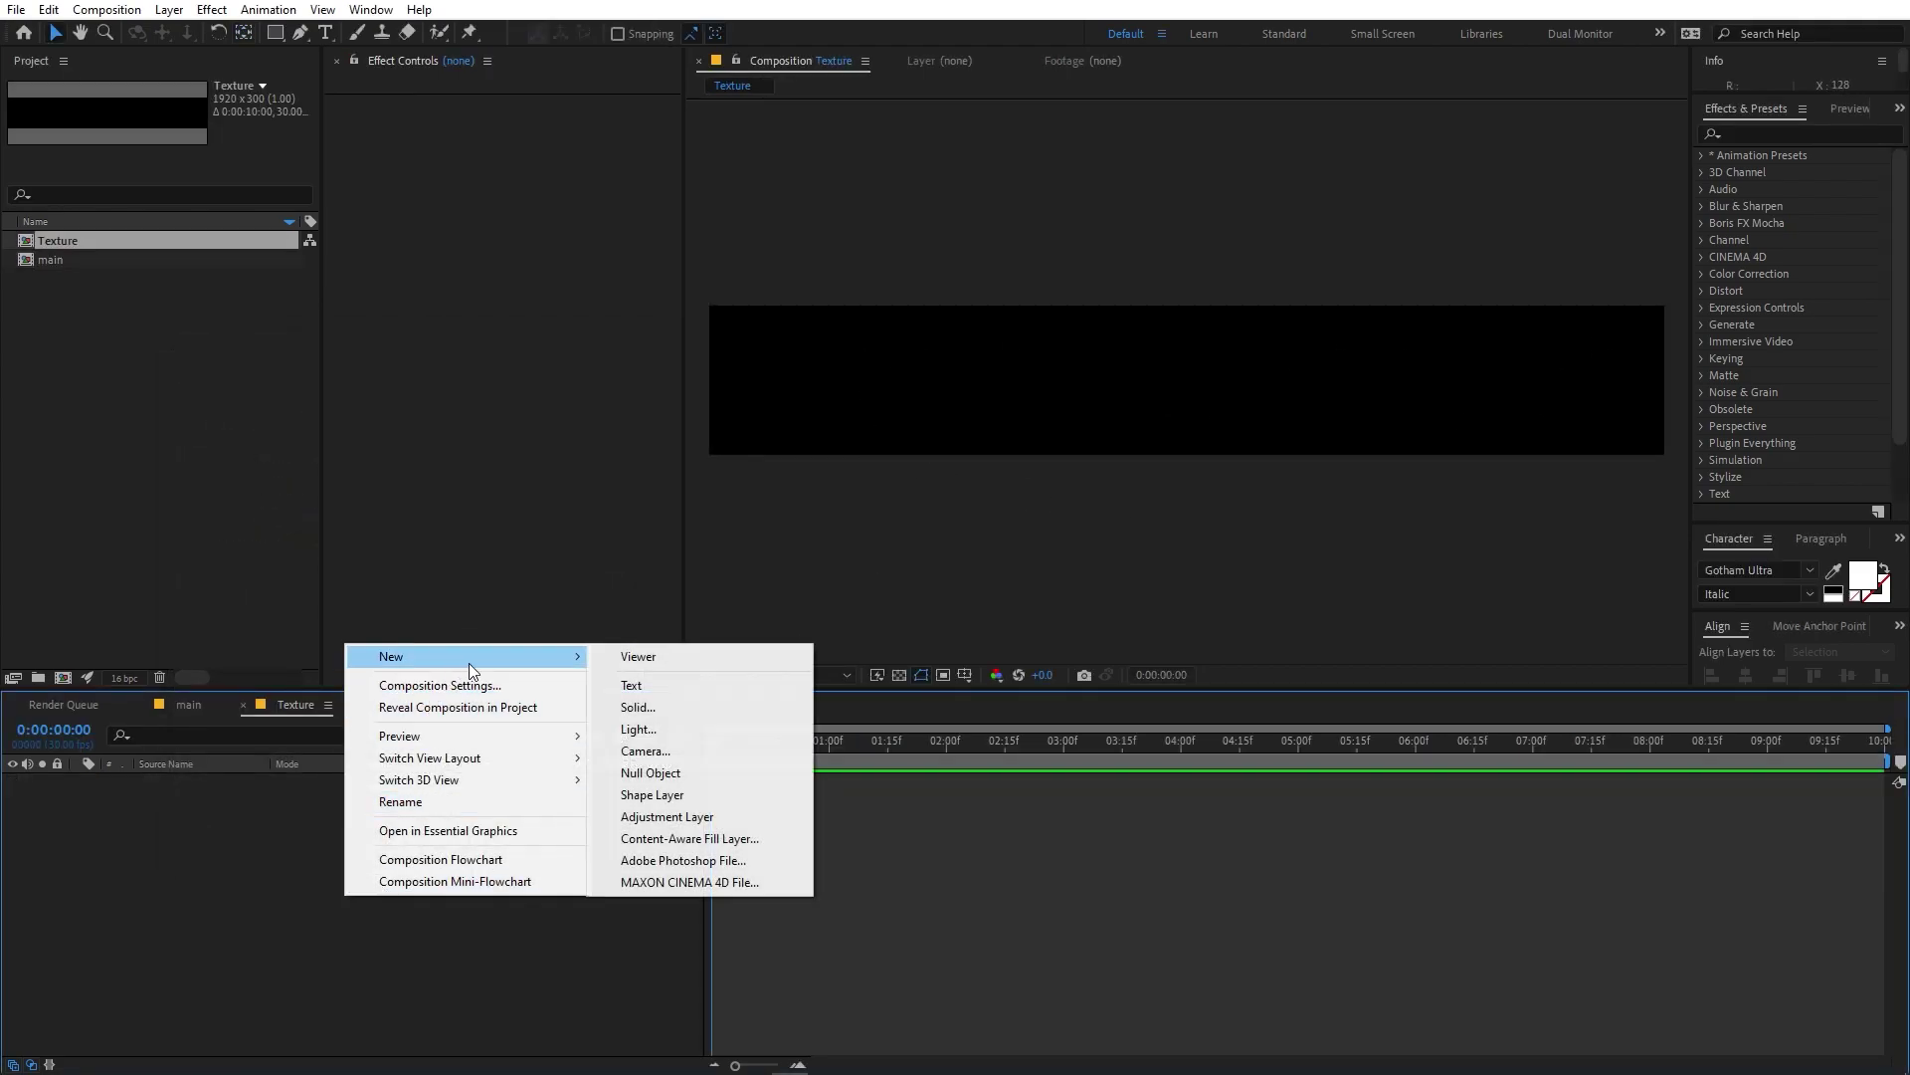
pyautogui.click(654, 712)
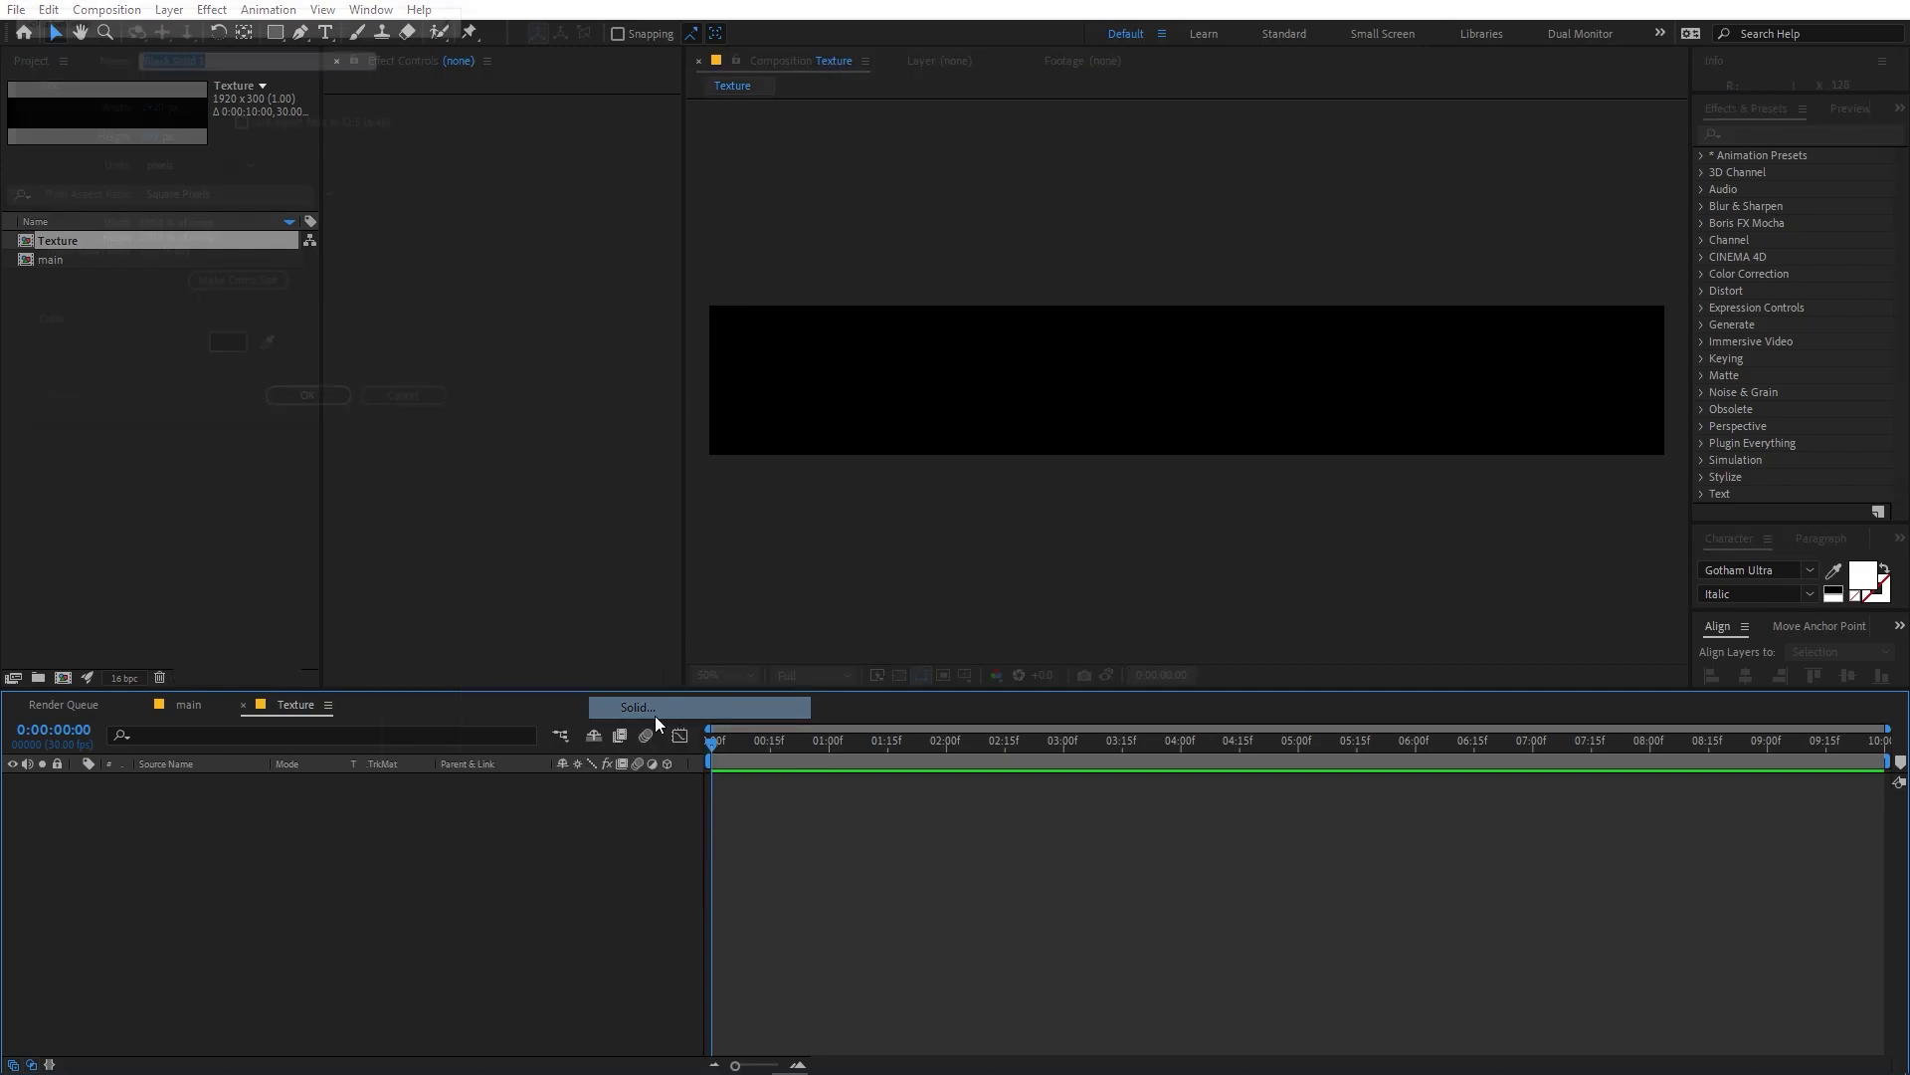
pyautogui.click(321, 407)
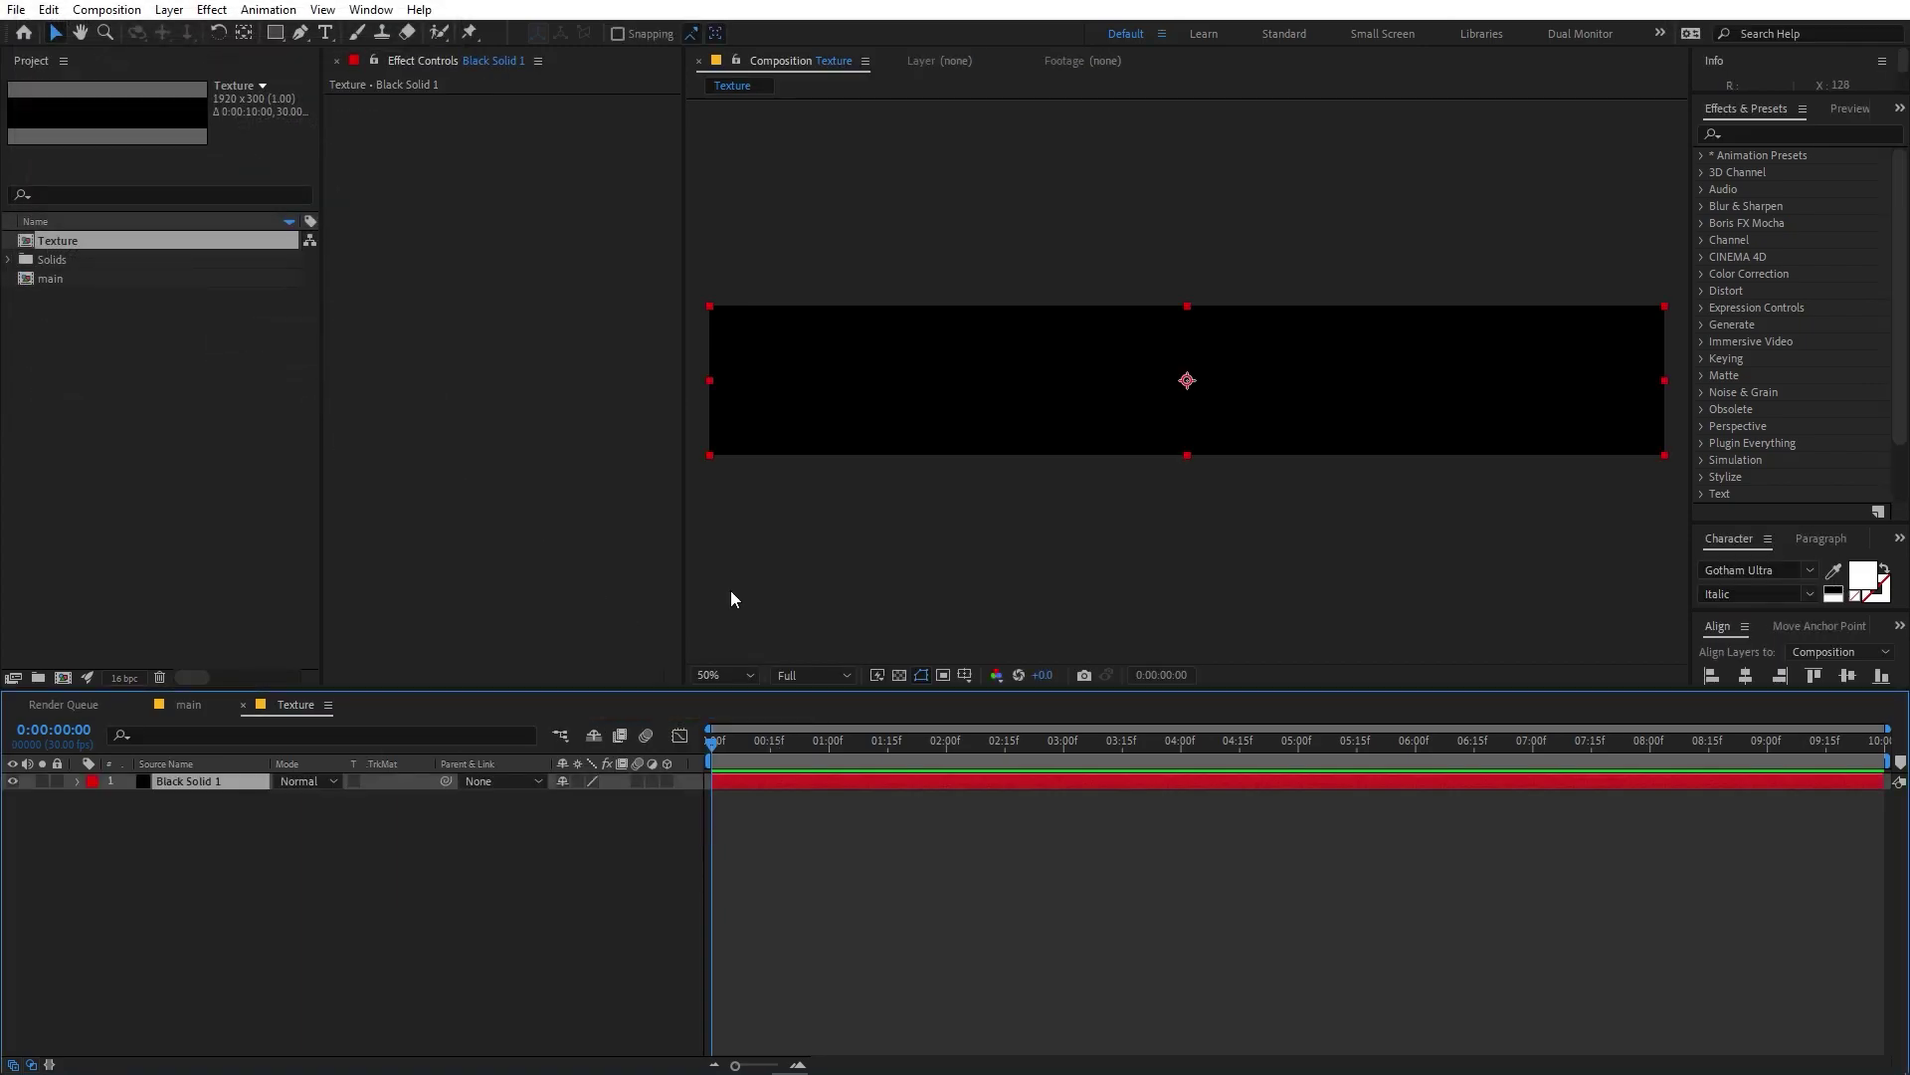
# Find the Fractal Noise effect and apply it to the black solid.
pyautogui.click(1777, 132)
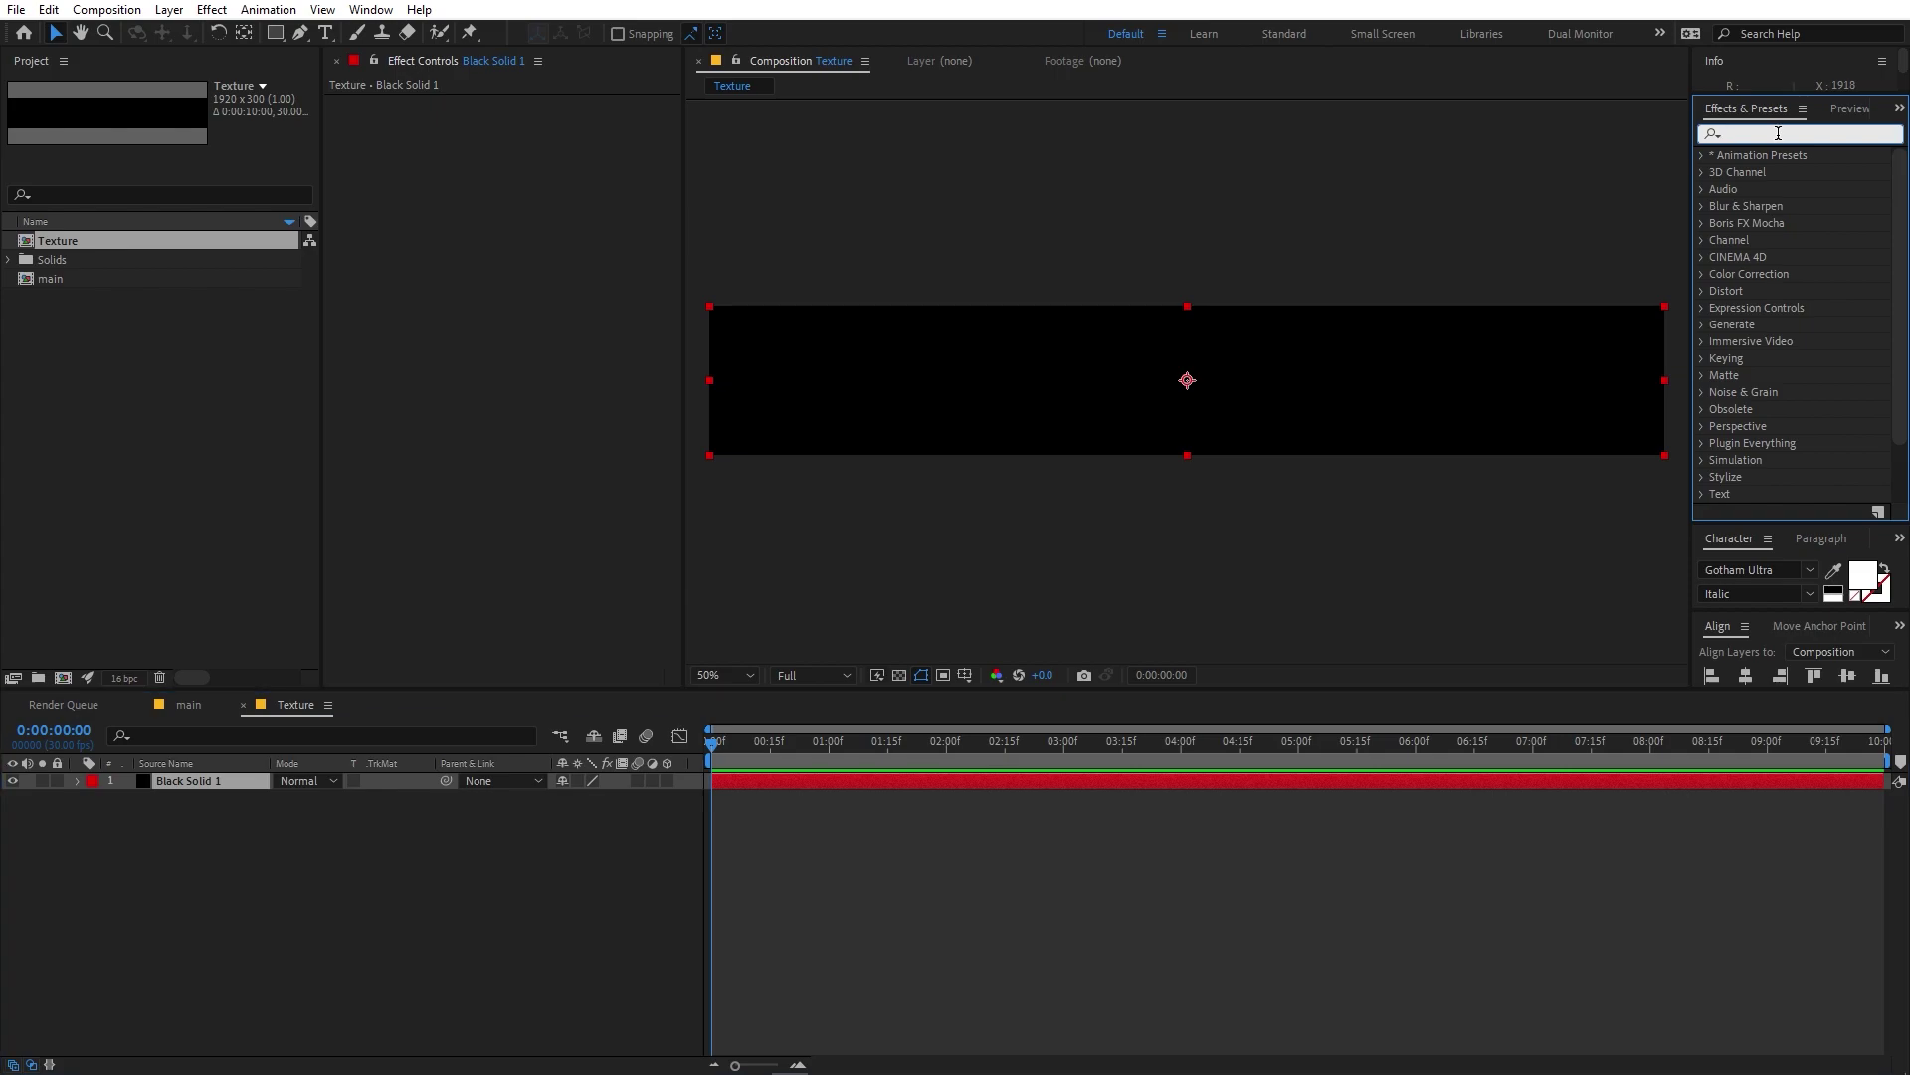
pyautogui.write('frac')
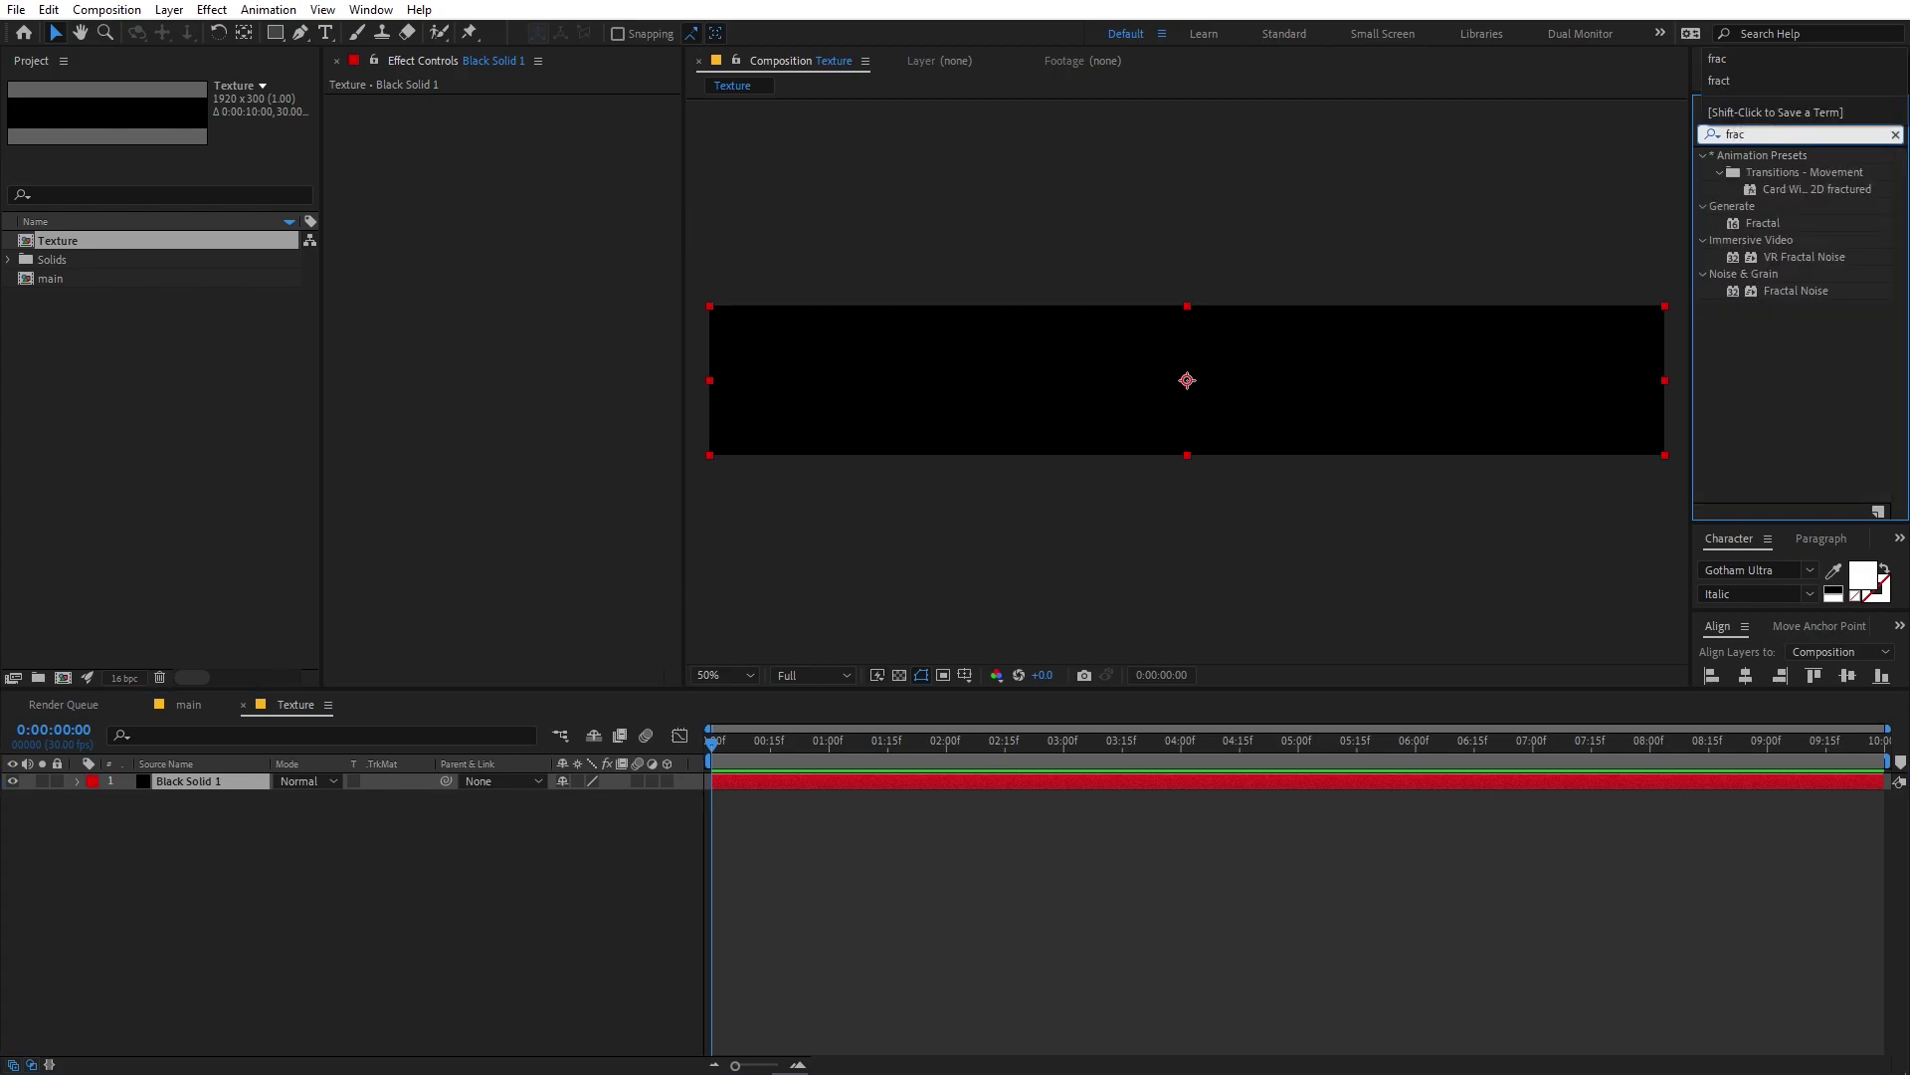
pyautogui.moveTo(1787, 290); pyautogui.dragTo(1171, 372)
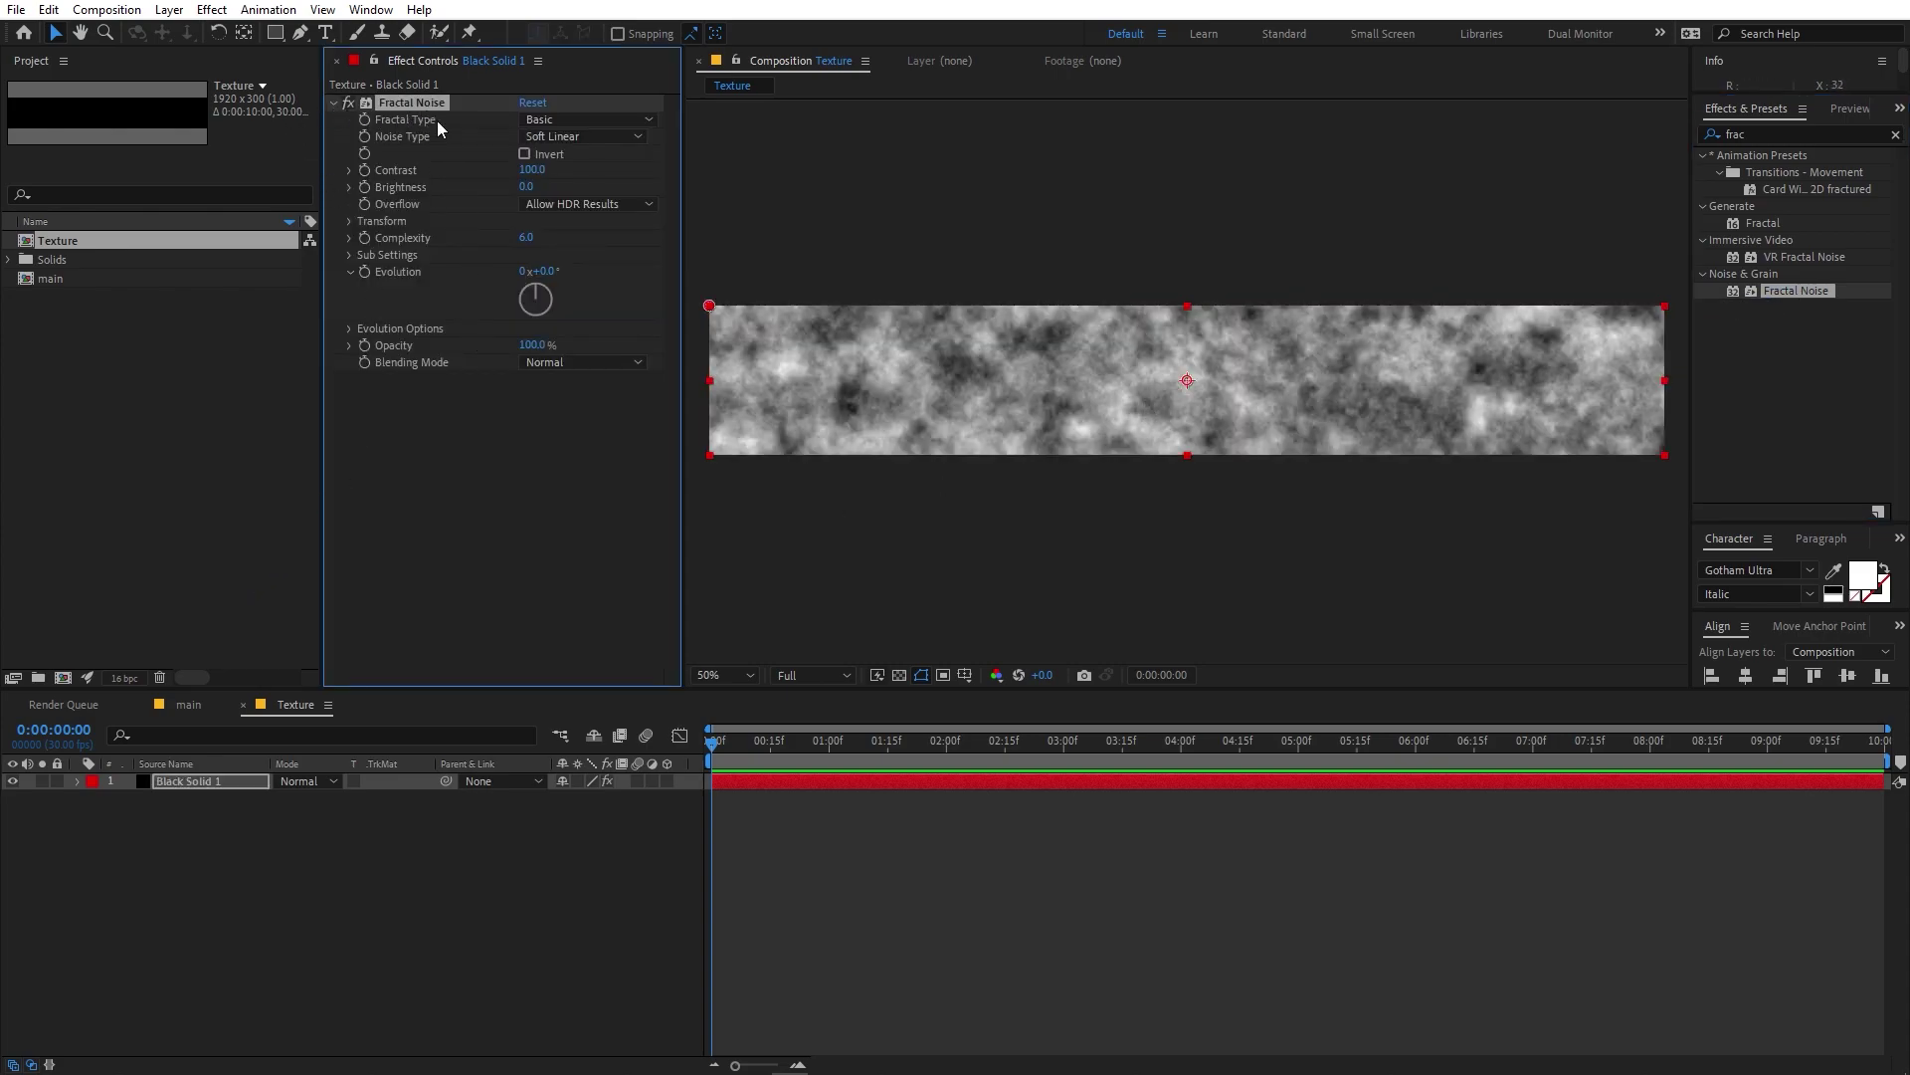
# Set the Fractal Noise to the Spline noise type, with contrast about 724 and complexity 20.
pyautogui.click(587, 136)
pyautogui.click(571, 230)
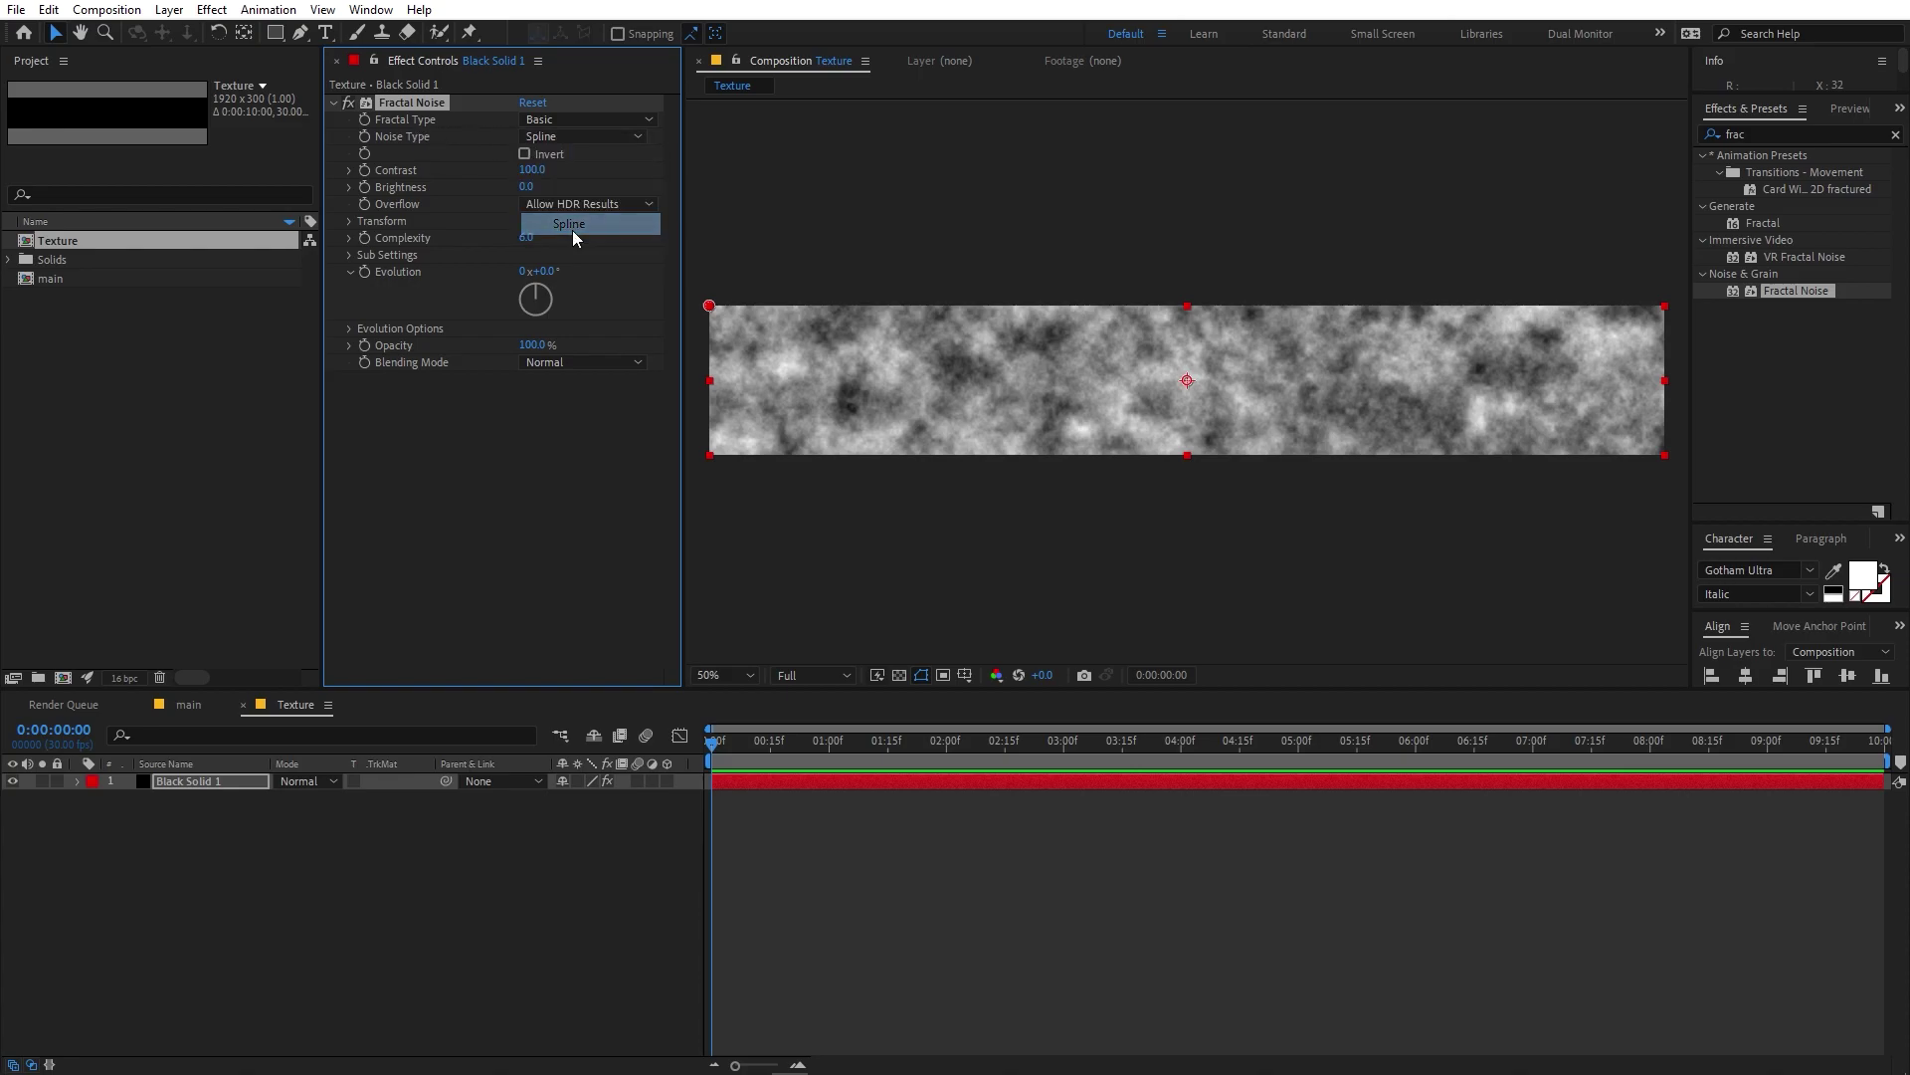
pyautogui.moveTo(529, 170); pyautogui.dragTo(1152, 171)
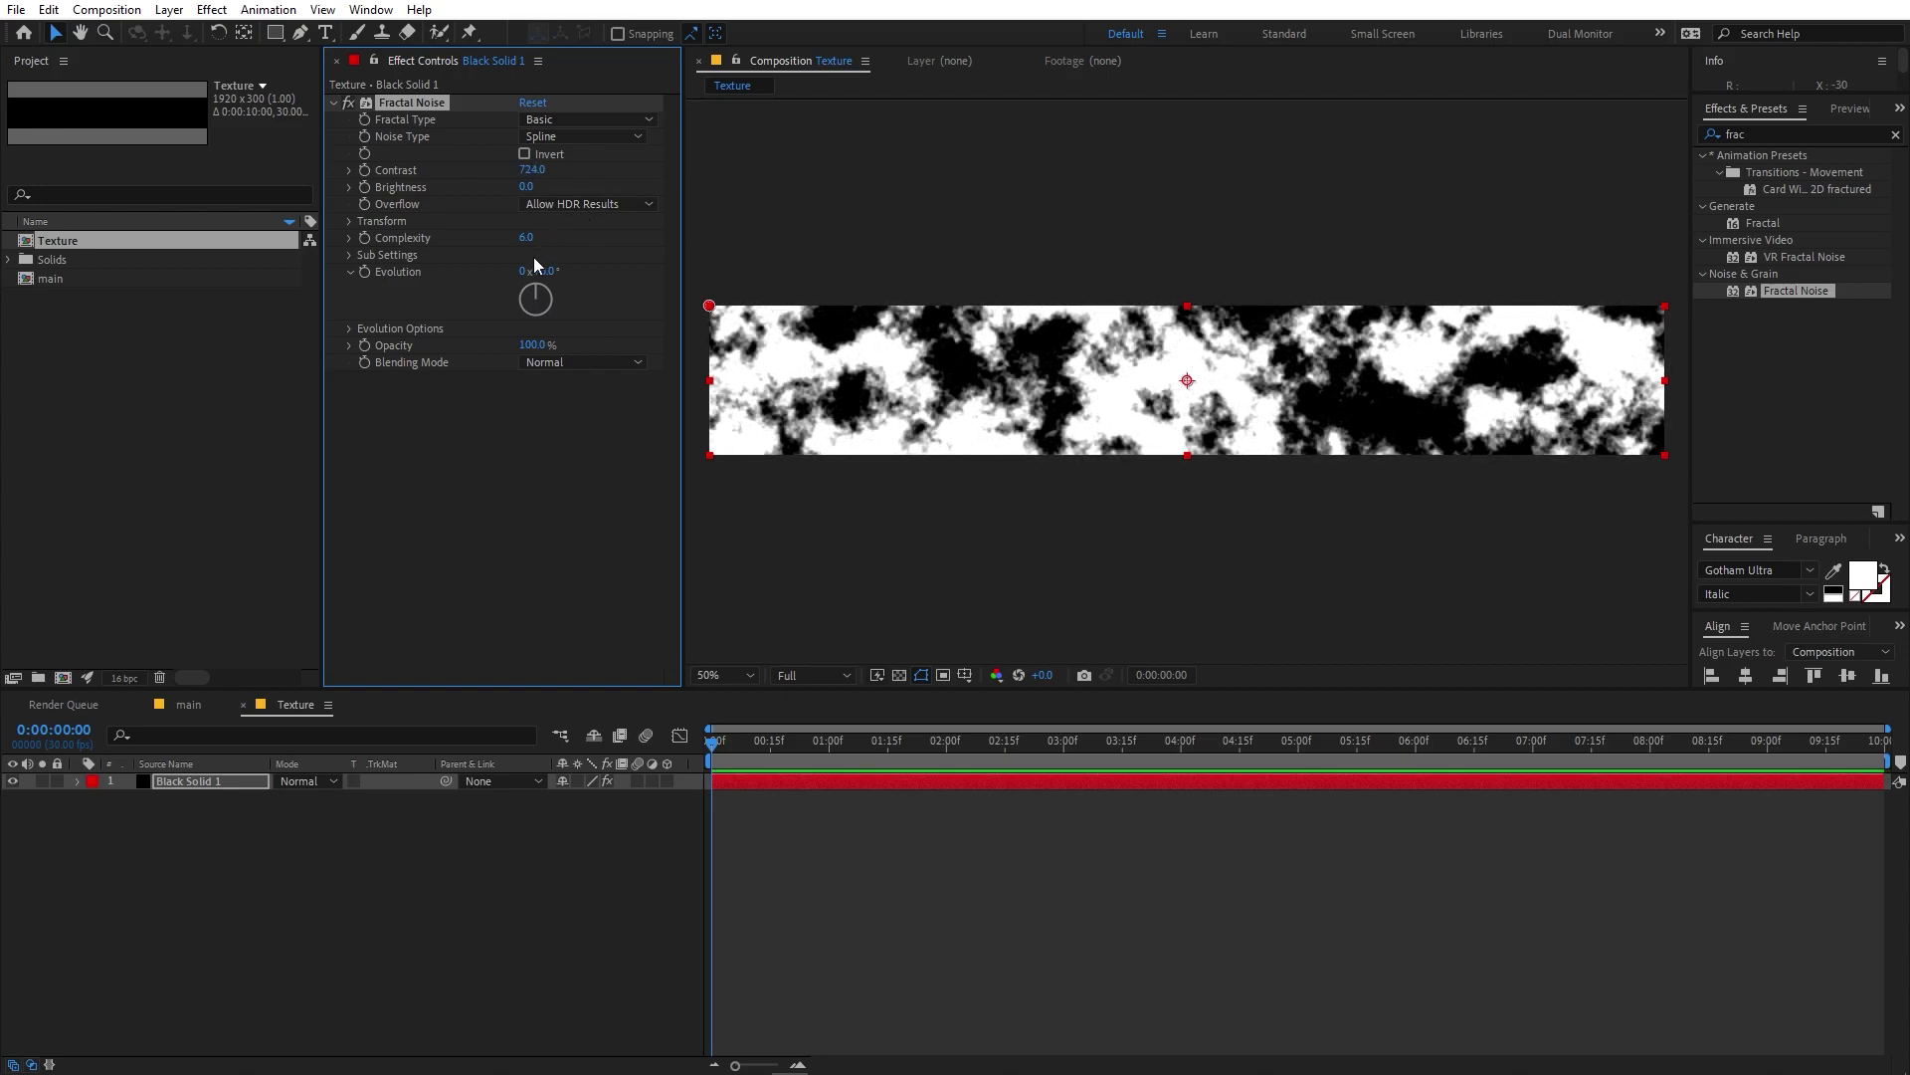
pyautogui.moveTo(525, 238); pyautogui.dragTo(1012, 206)
pyautogui.moveTo(529, 237); pyautogui.dragTo(804, 240)
# Disable uniform scaling in the Fractal Noise transform and set Scale Width to 470 and Scale Height to about 37.
pyautogui.click(348, 221)
pyautogui.click(366, 271)
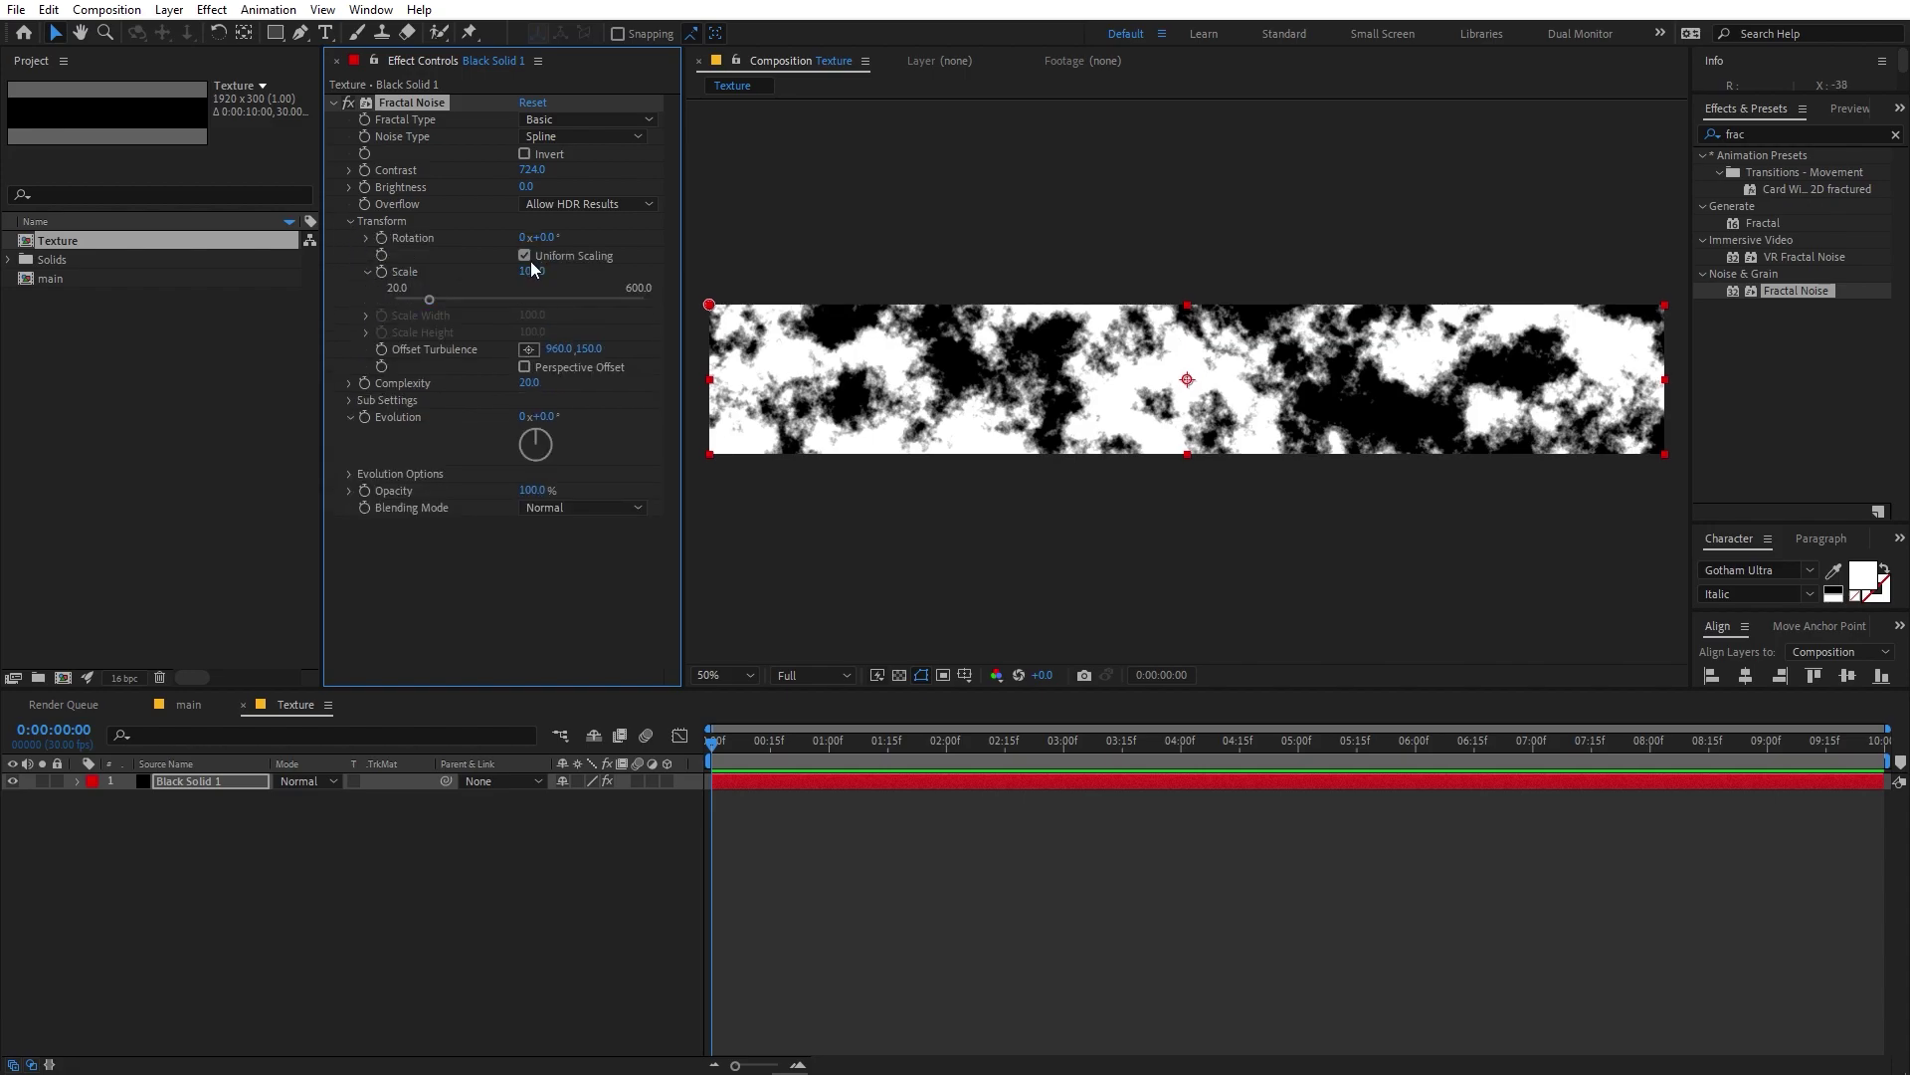
pyautogui.click(524, 255)
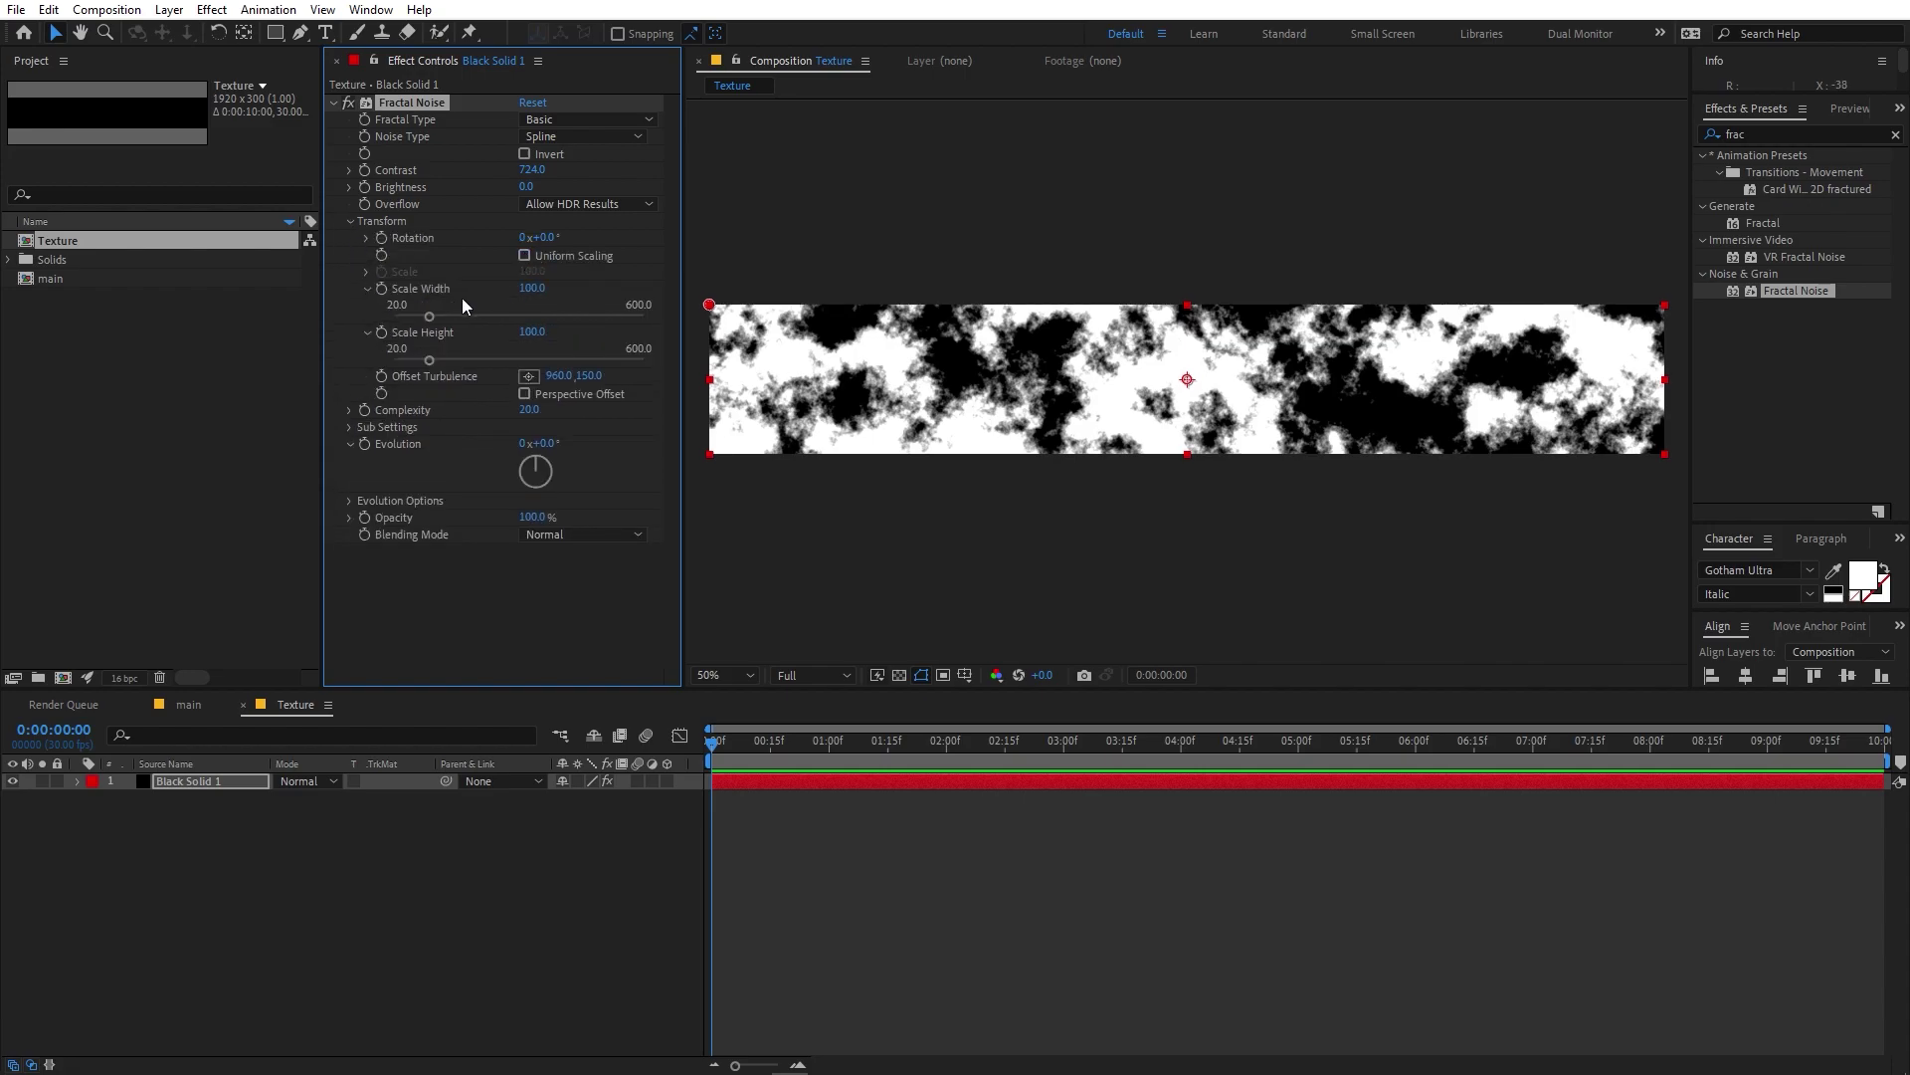
pyautogui.moveTo(549, 288); pyautogui.dragTo(781, 313)
pyautogui.click(528, 287)
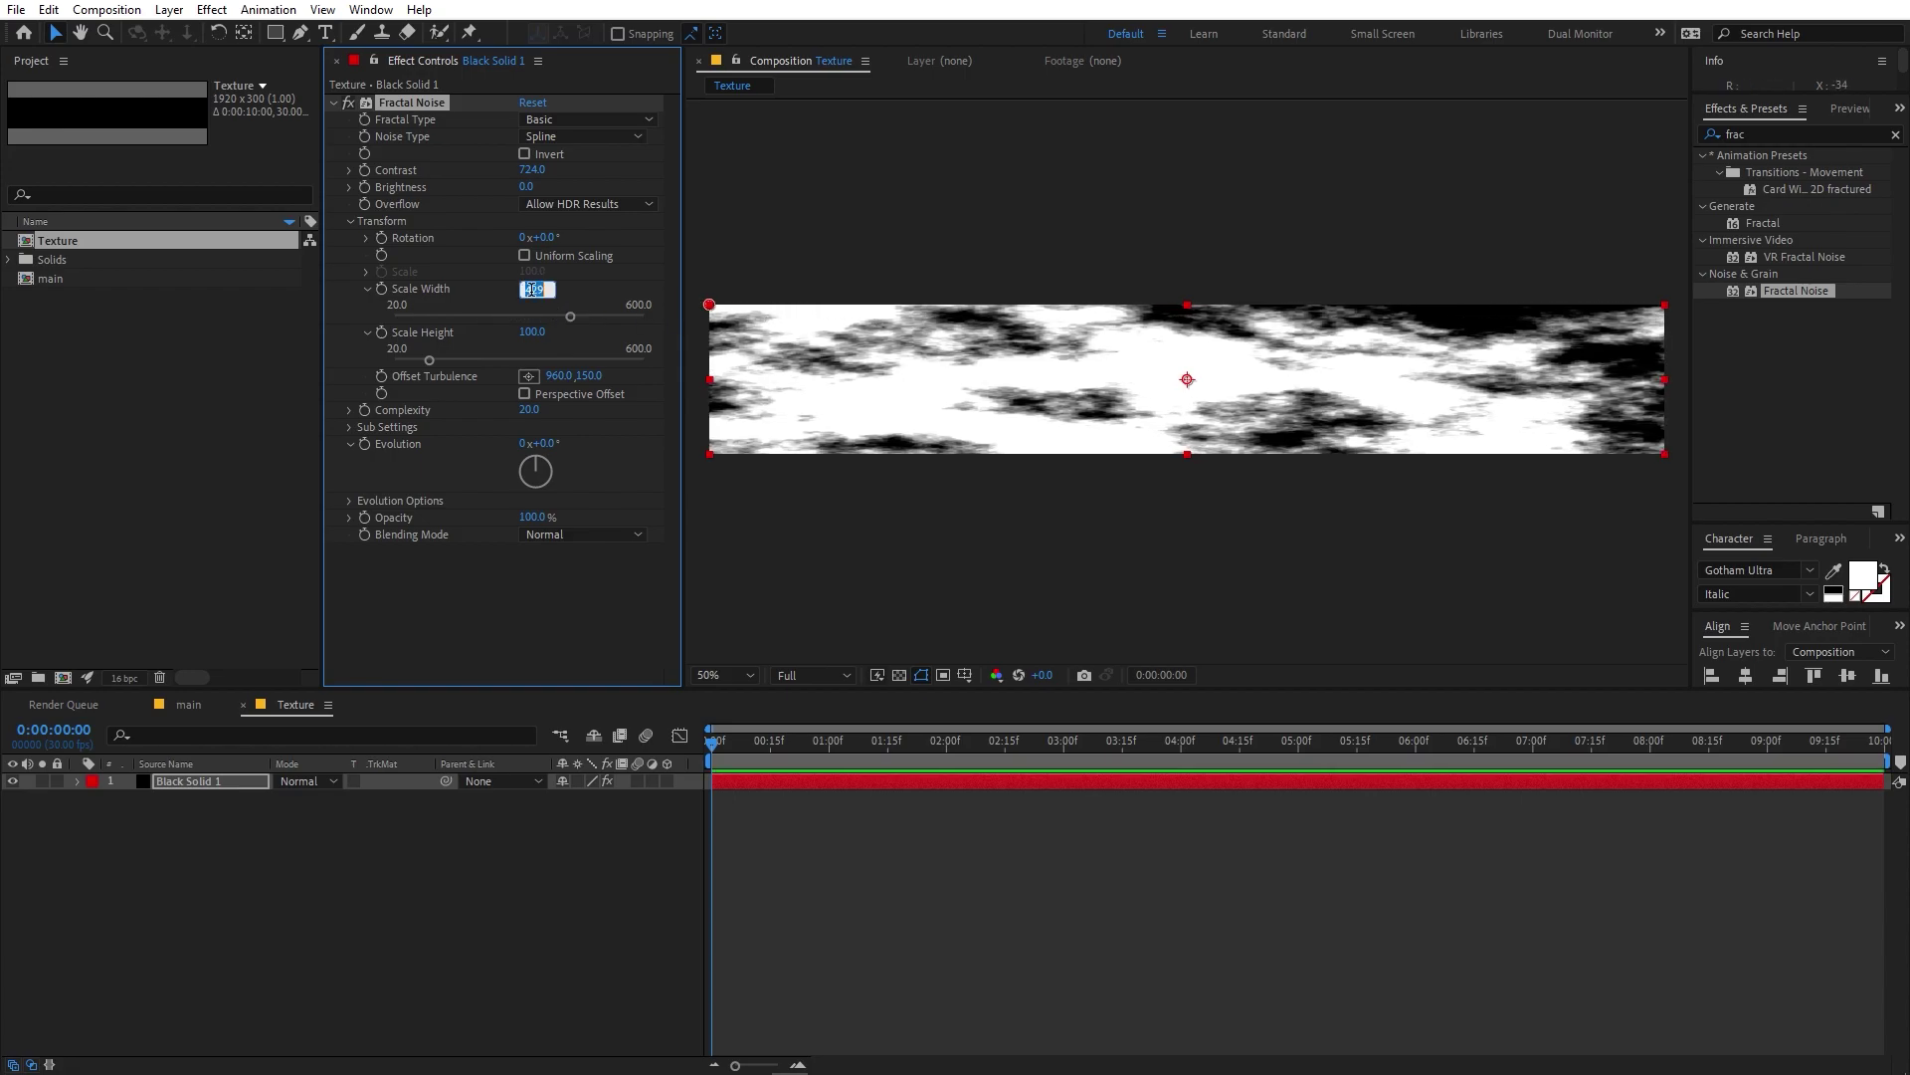
pyautogui.write('470')
pyautogui.press('Return')
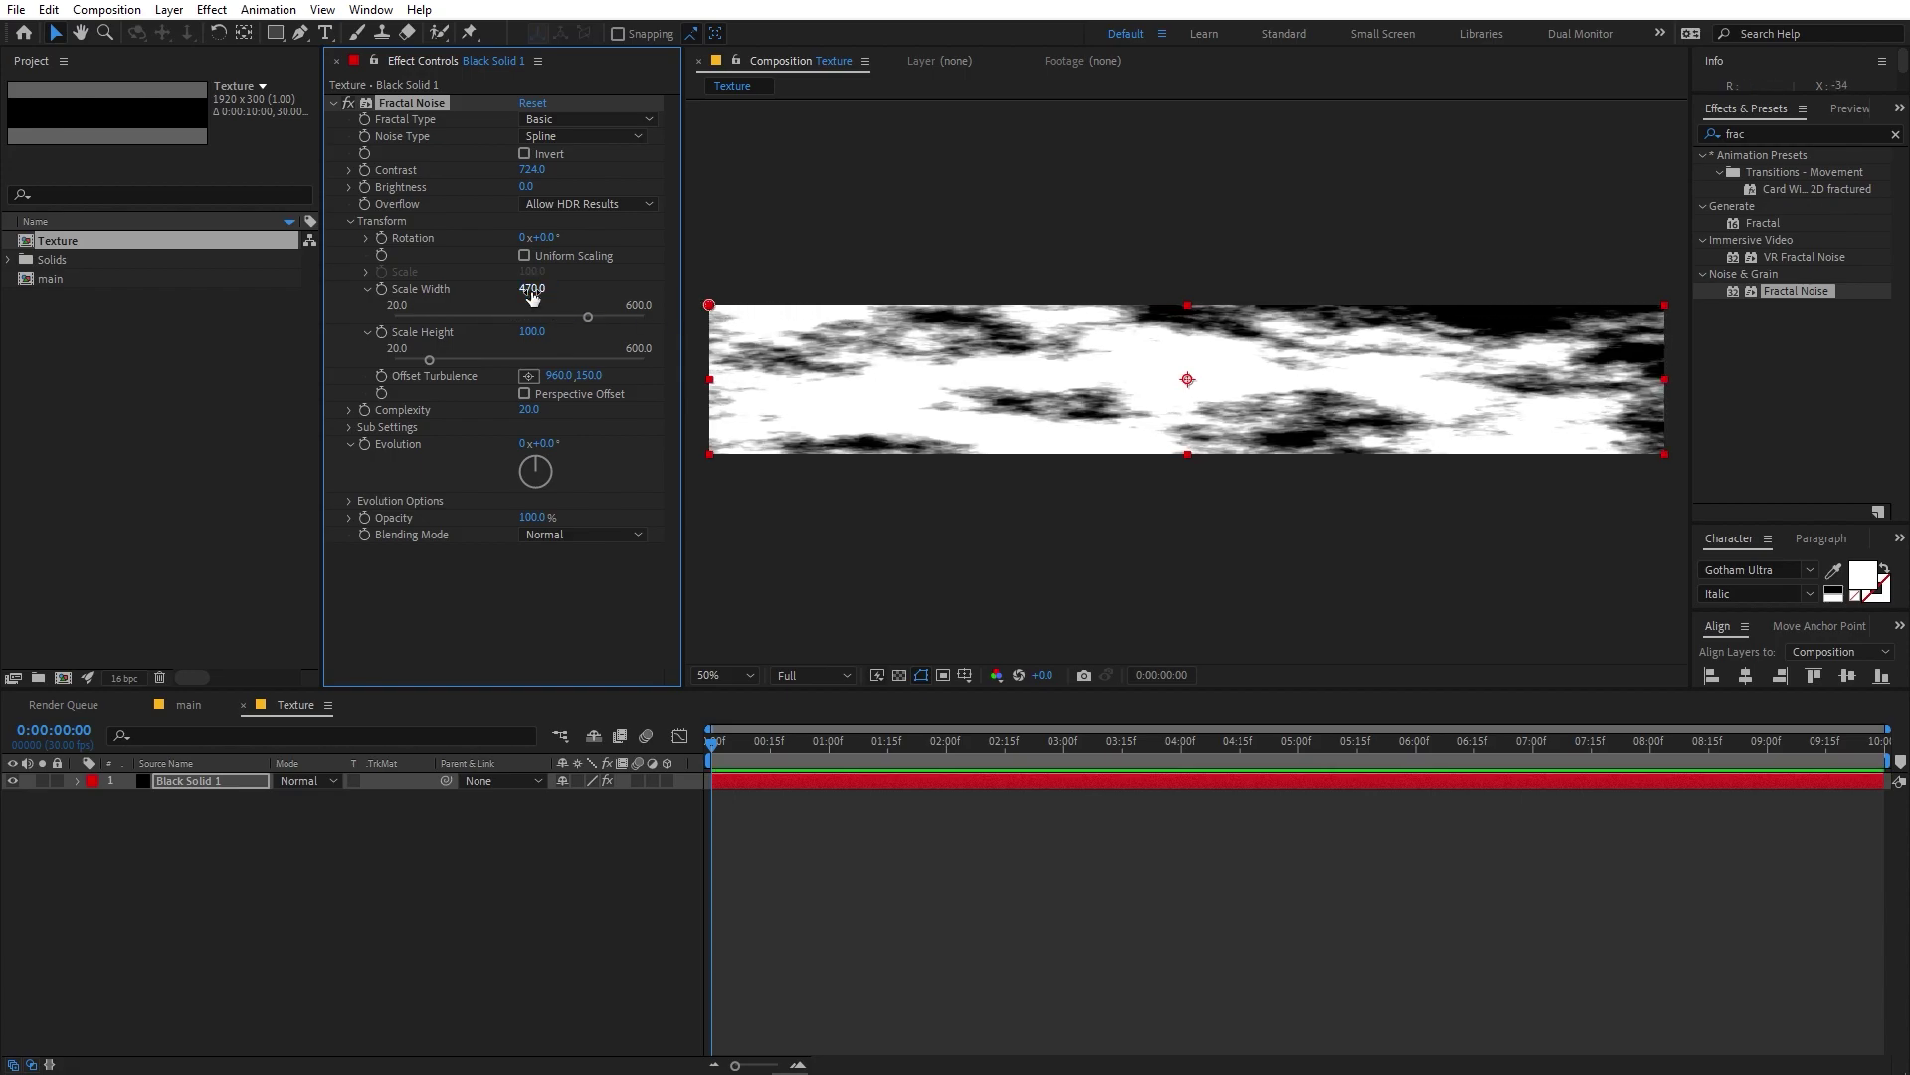
pyautogui.moveTo(532, 331); pyautogui.dragTo(470, 332)
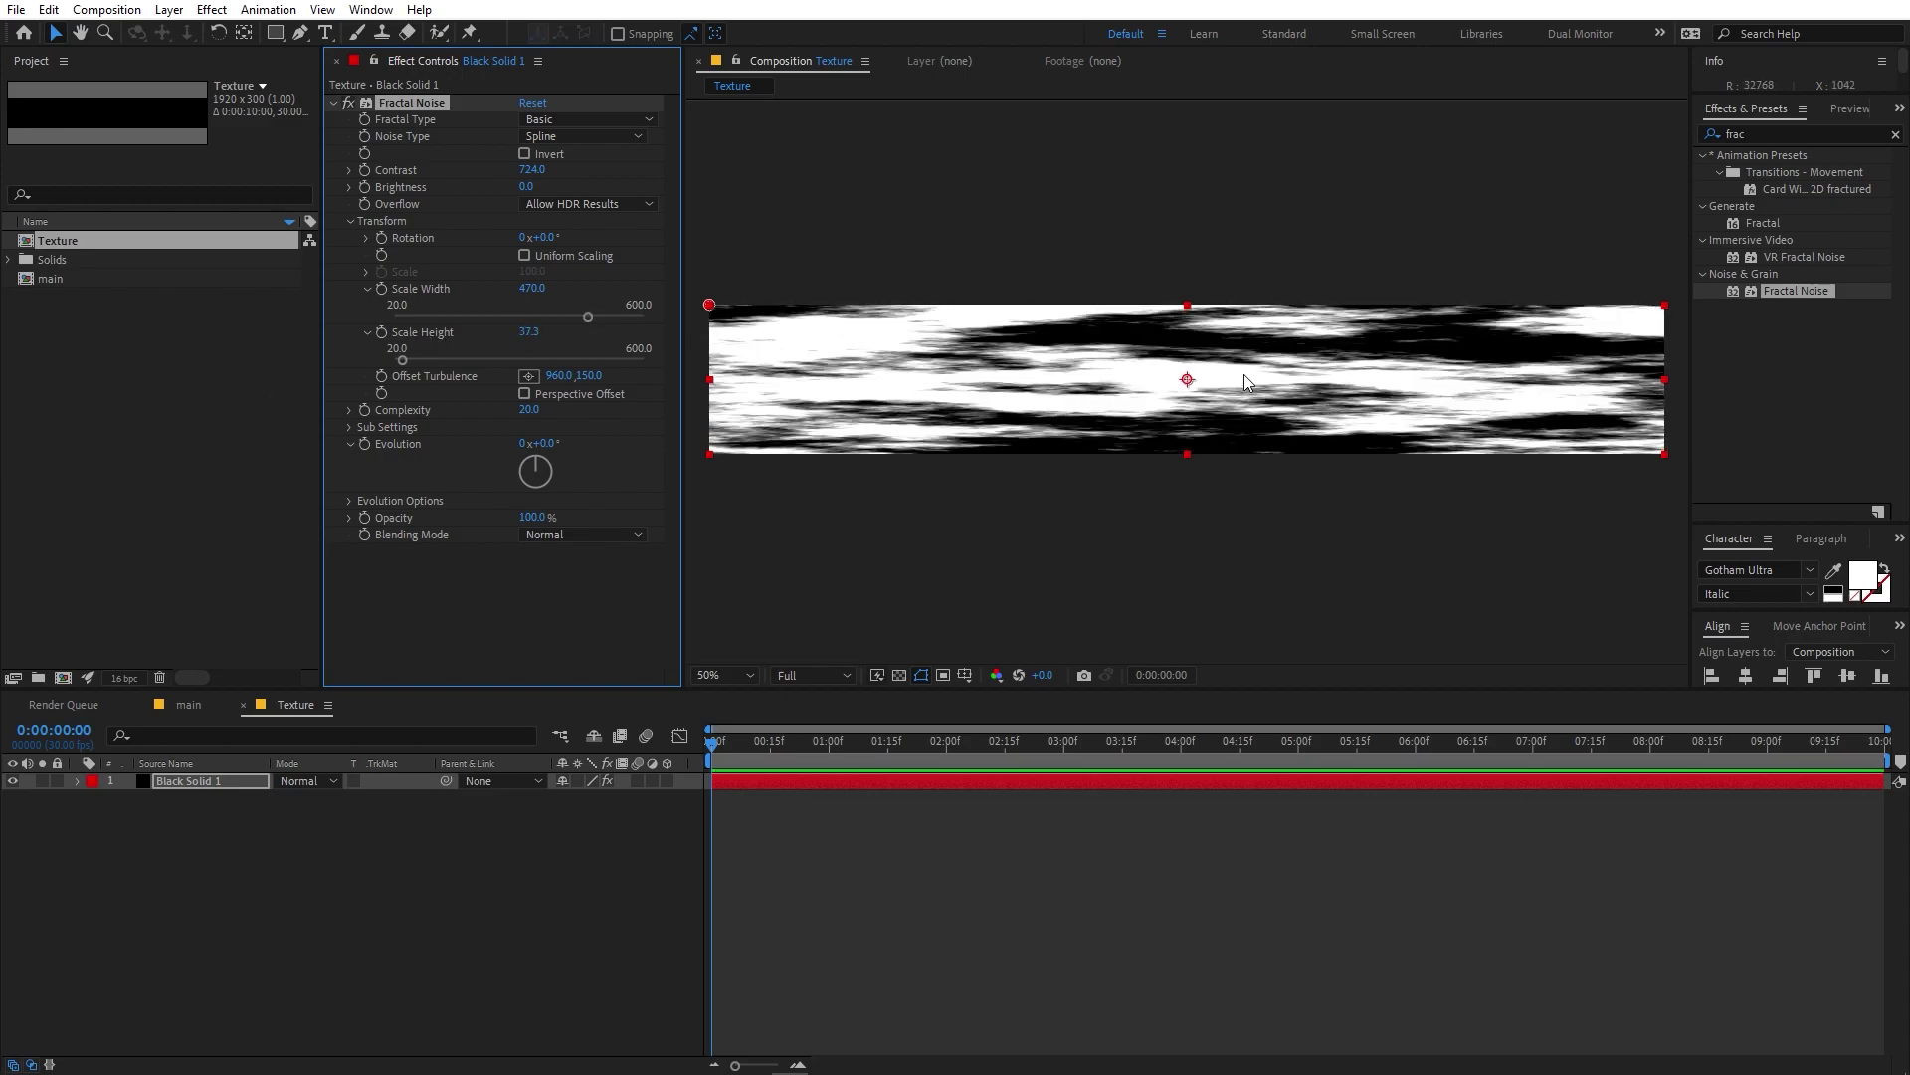
pyautogui.moveTo(560, 375); pyautogui.dragTo(40, 408)
pyautogui.hotkey('ctrl', 'z')
pyautogui.click(697, 470)
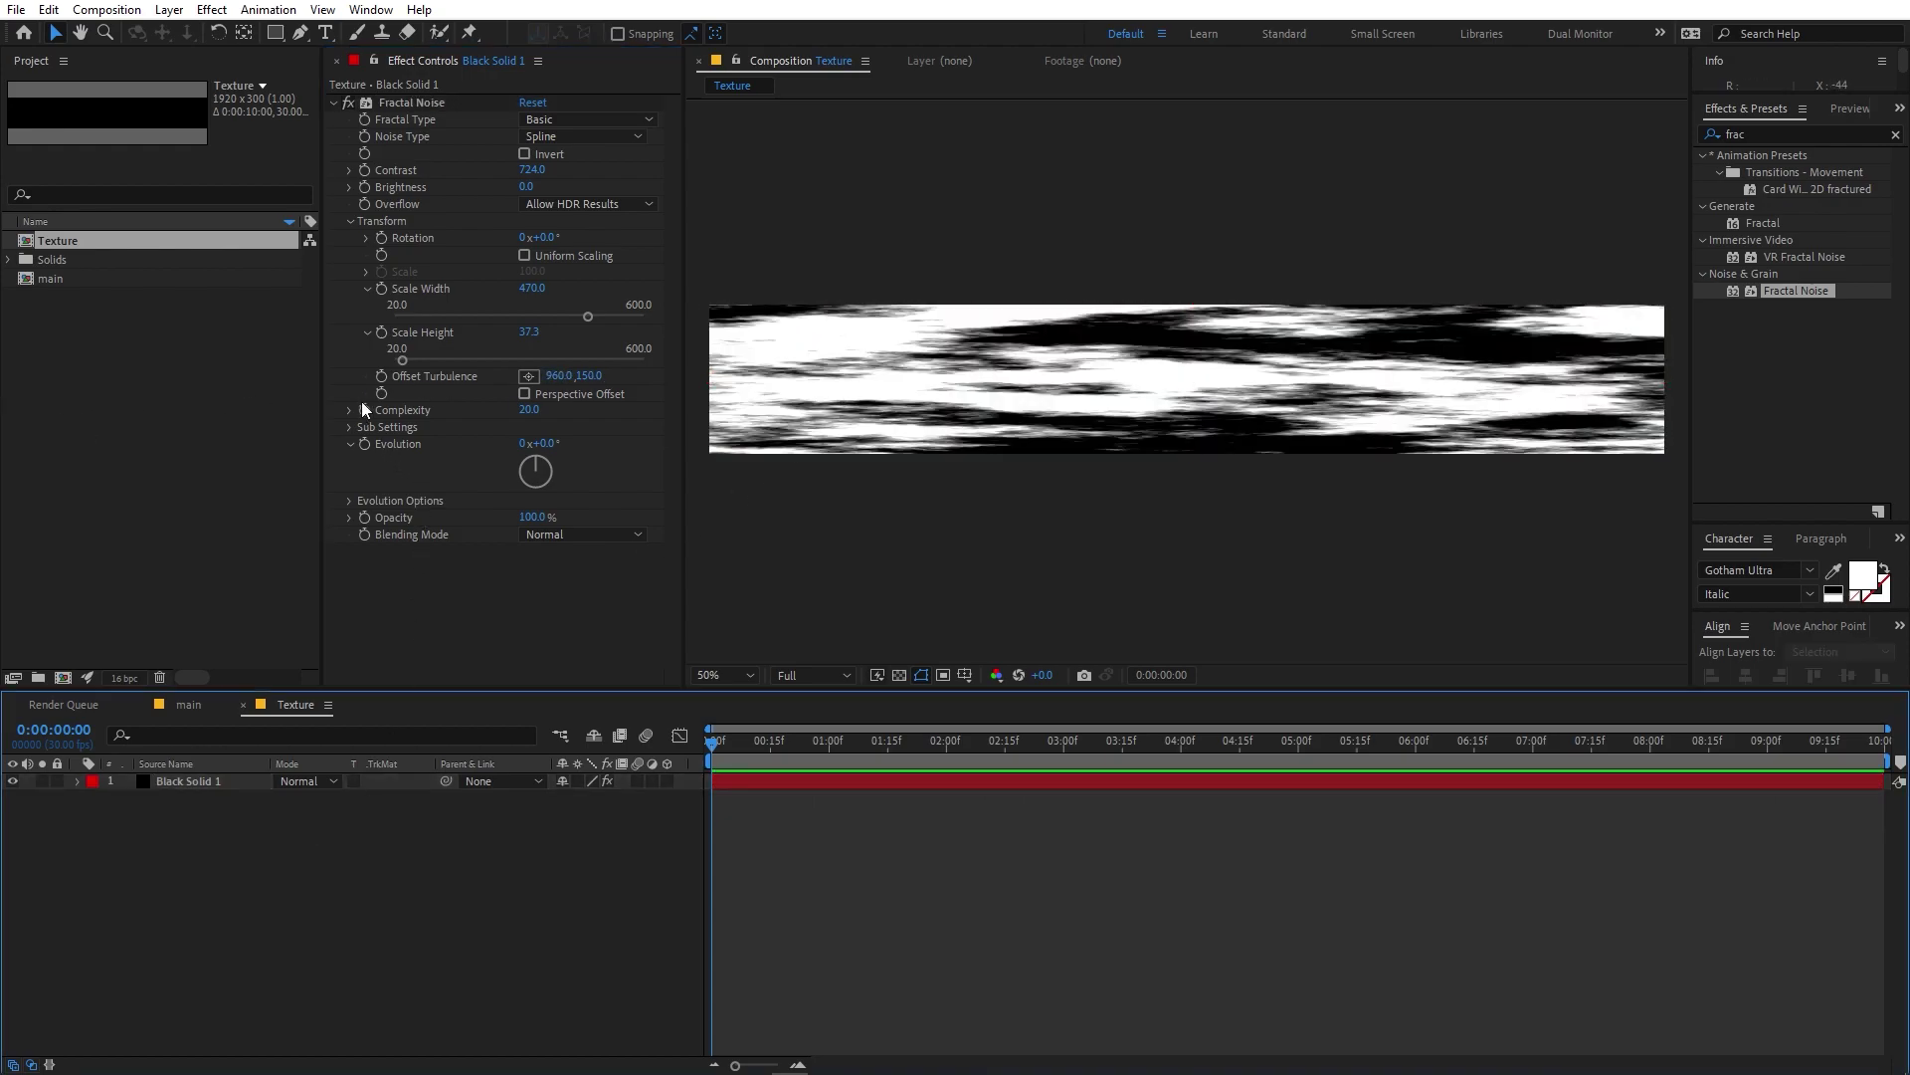
# Keyframe Offset Turbulence from 960, 150 at the start to about 5016, 150 at 0:00:02:15.
pyautogui.click(381, 376)
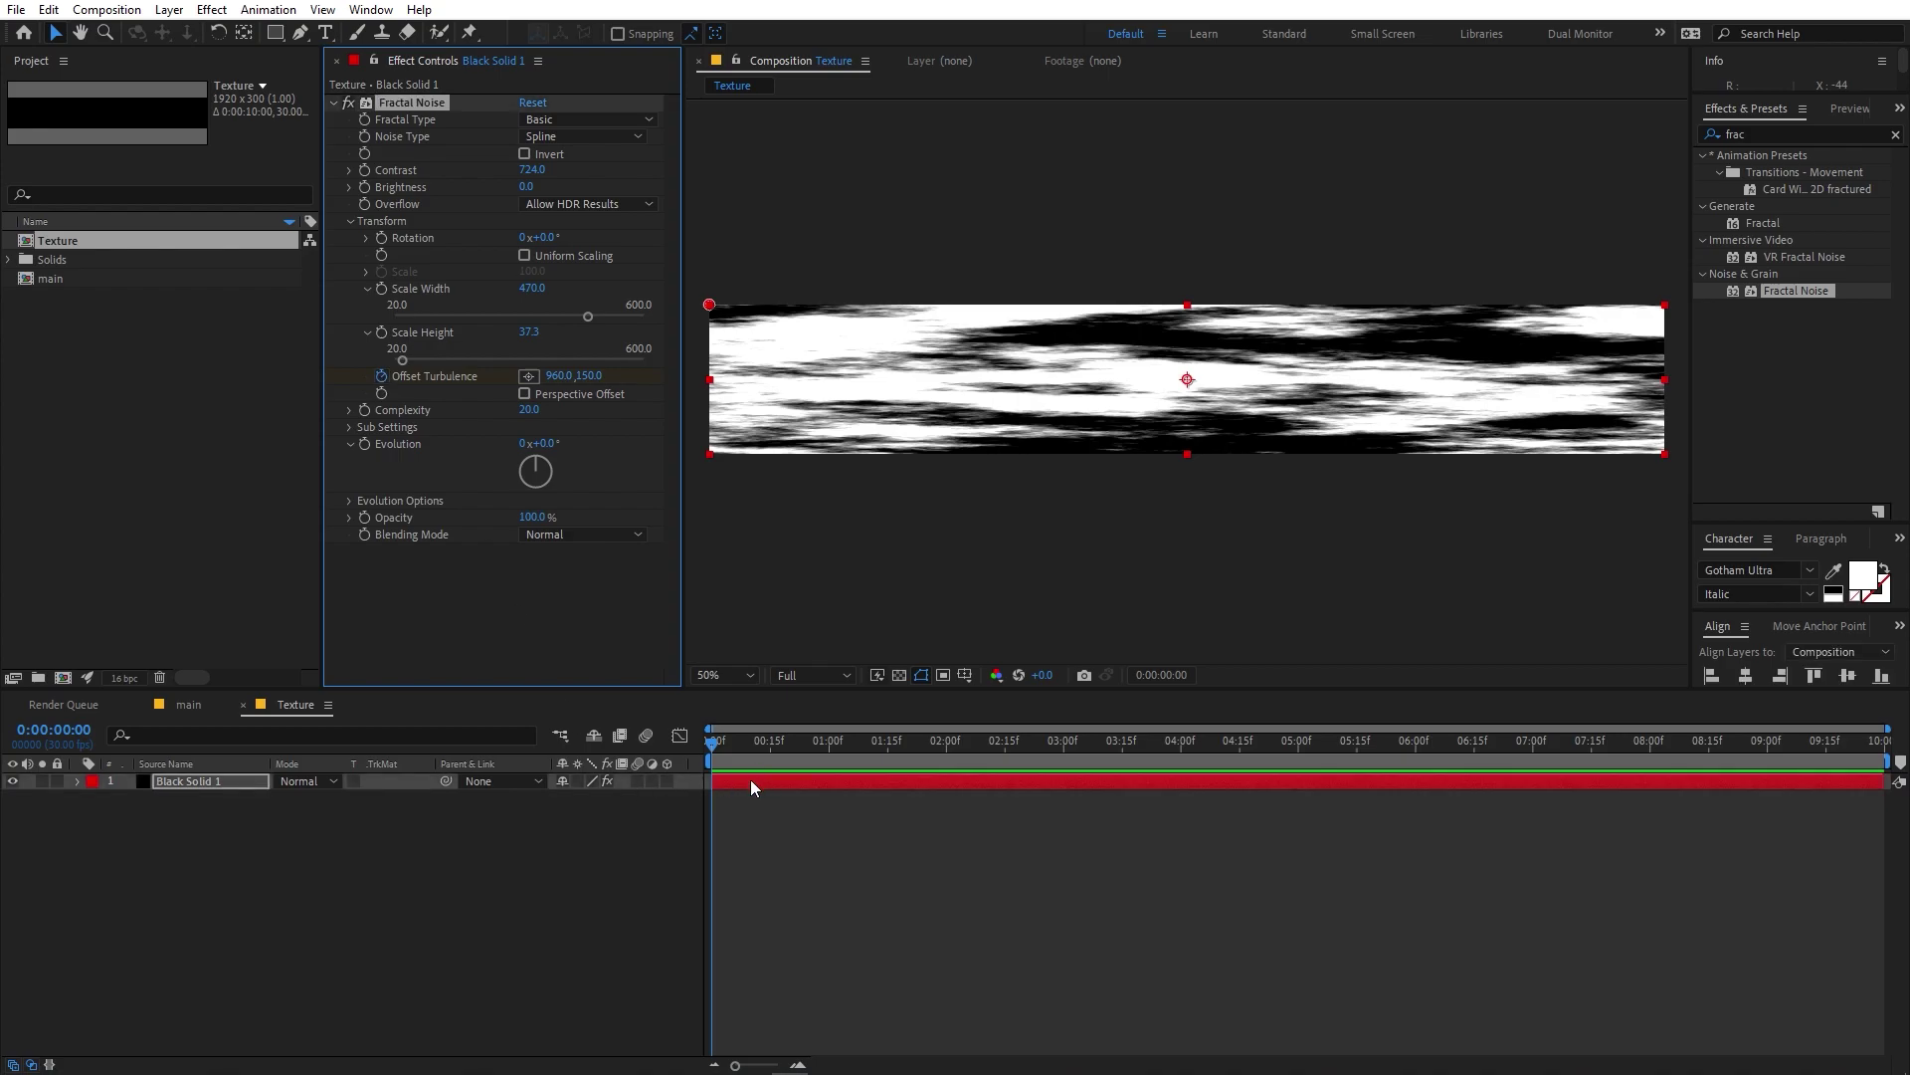
pyautogui.moveTo(850, 750); pyautogui.dragTo(1006, 750)
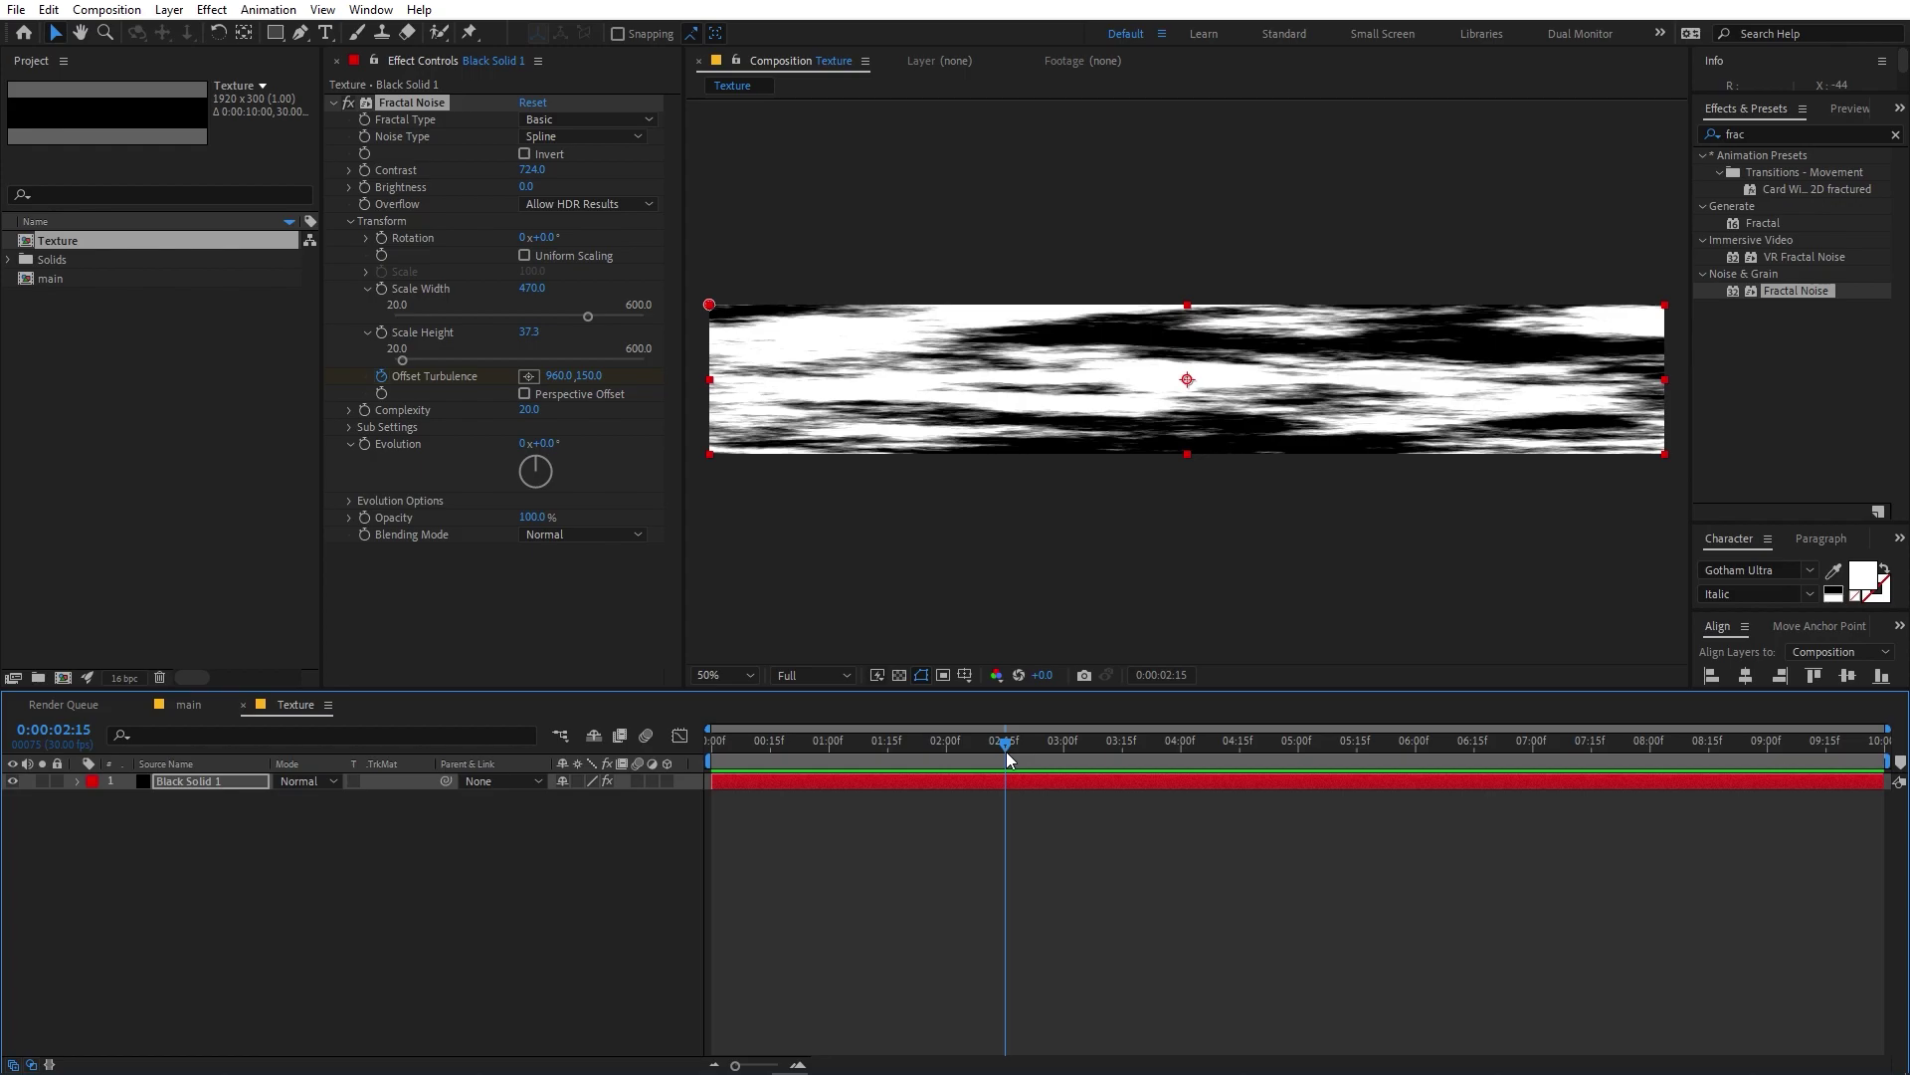
pyautogui.moveTo(549, 379); pyautogui.dragTo(1411, 428)
pyautogui.scroll(-4, 1411, 428)
pyautogui.scroll(4, 1412, 425)
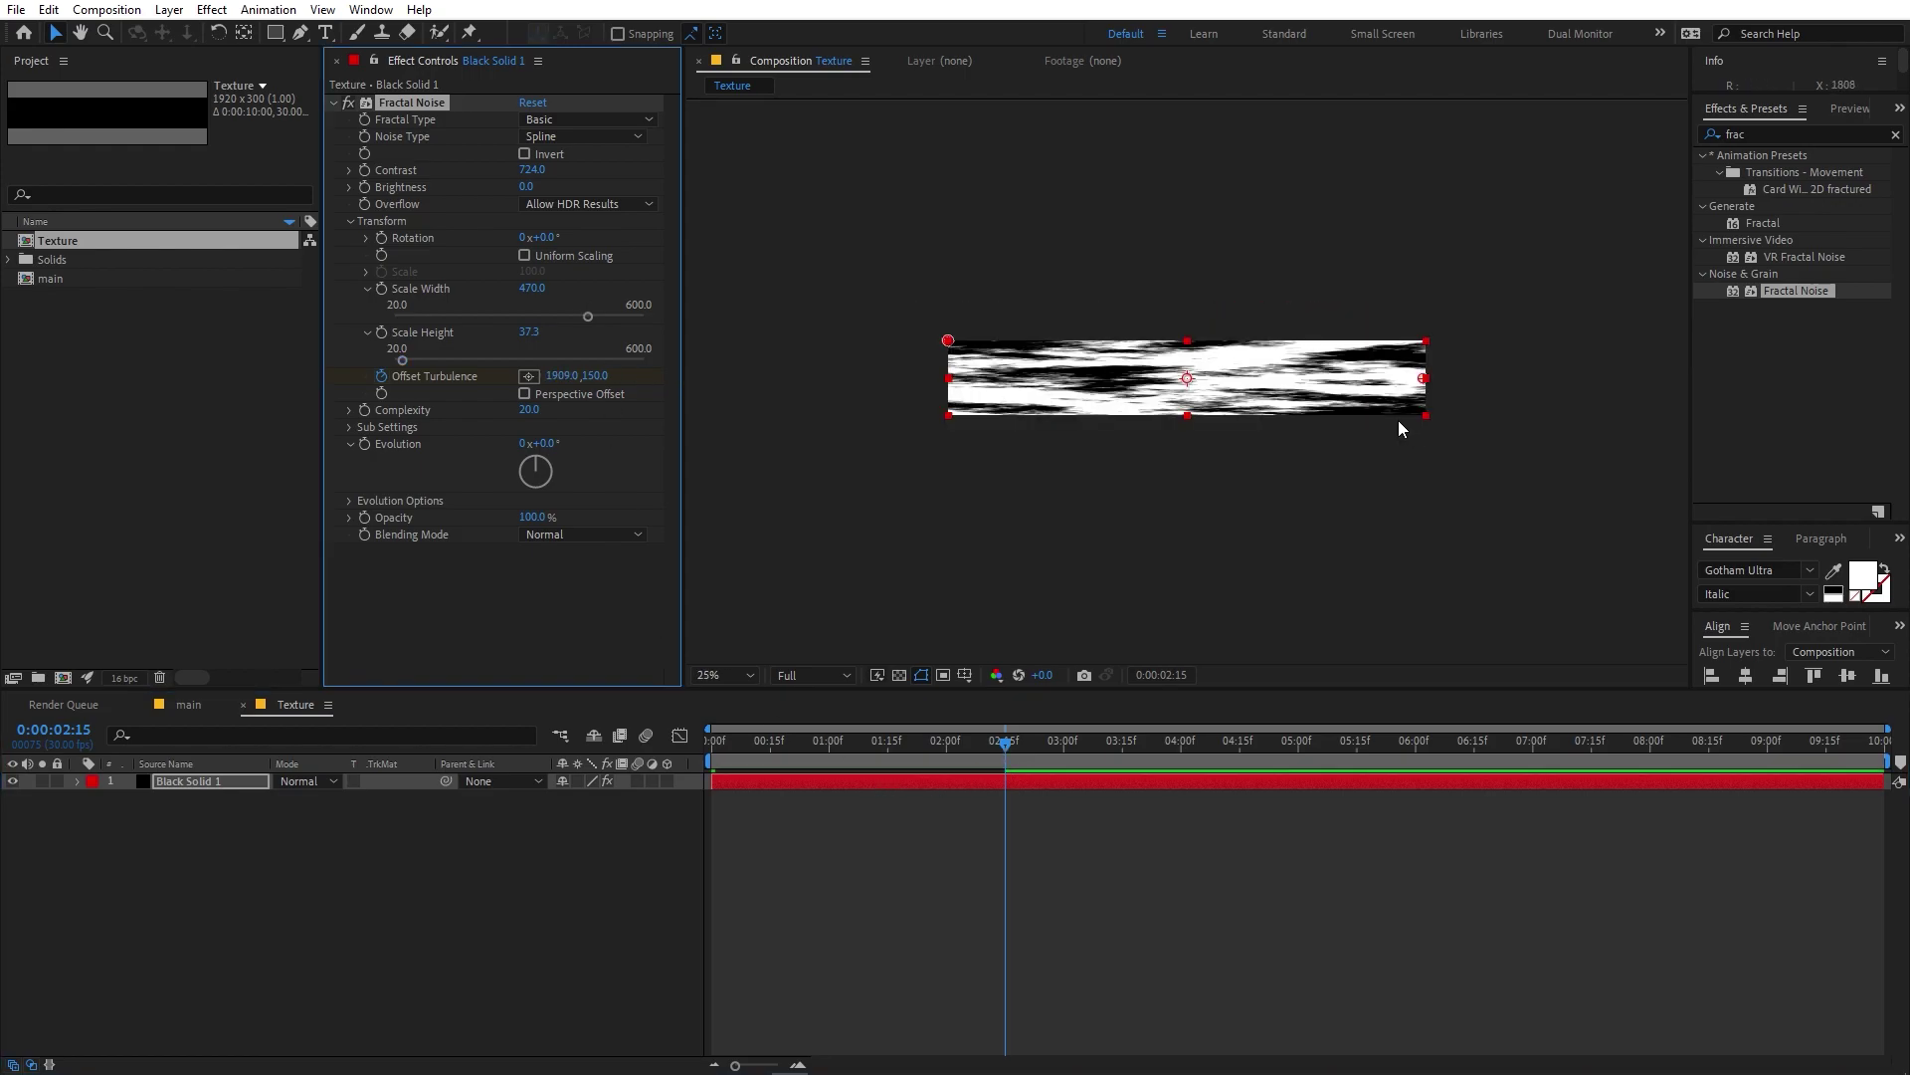
pyautogui.moveTo(547, 381); pyautogui.dragTo(880, 336)
pyautogui.moveTo(552, 381); pyautogui.dragTo(873, 371)
pyautogui.moveTo(602, 377); pyautogui.dragTo(687, 377)
pyautogui.click(562, 790)
# Preview the noise motion from the start of the Texture composition.
pyautogui.press('Home')
pyautogui.press('space')
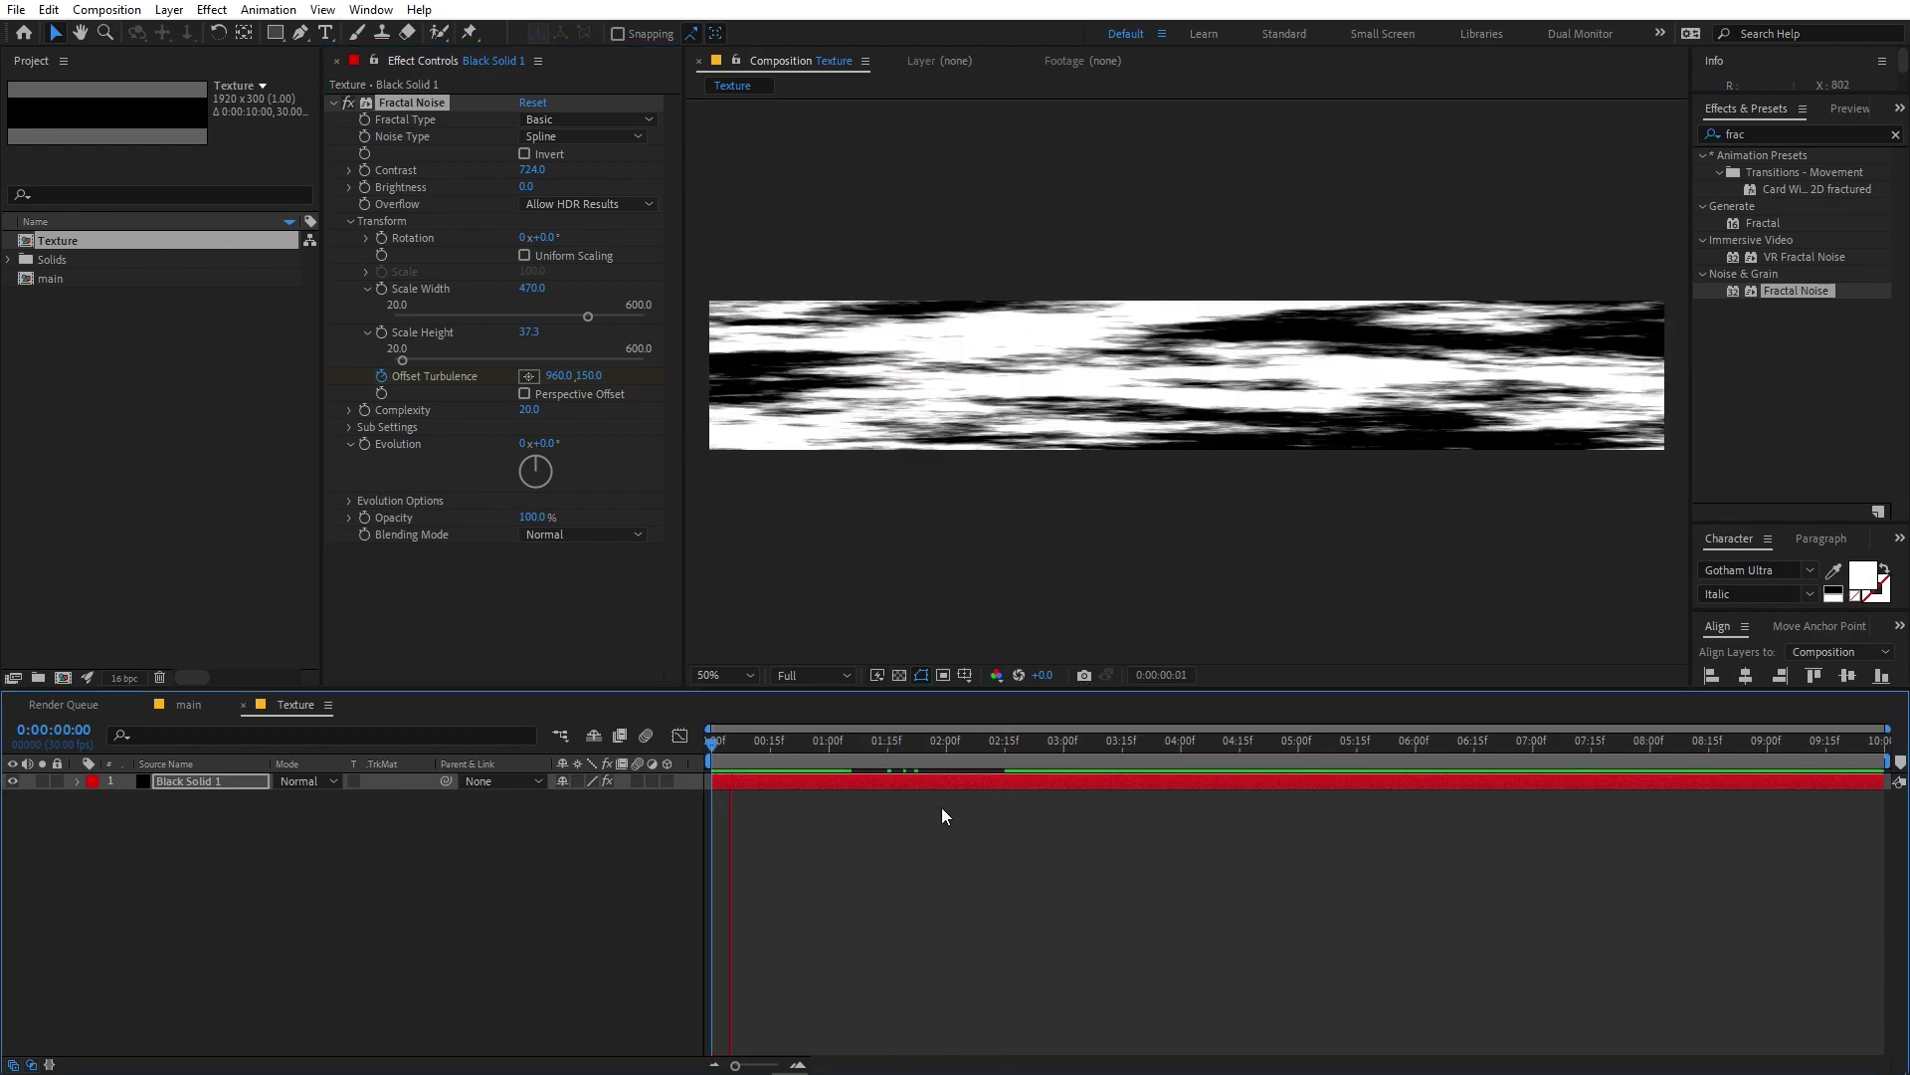
pyautogui.press('space')
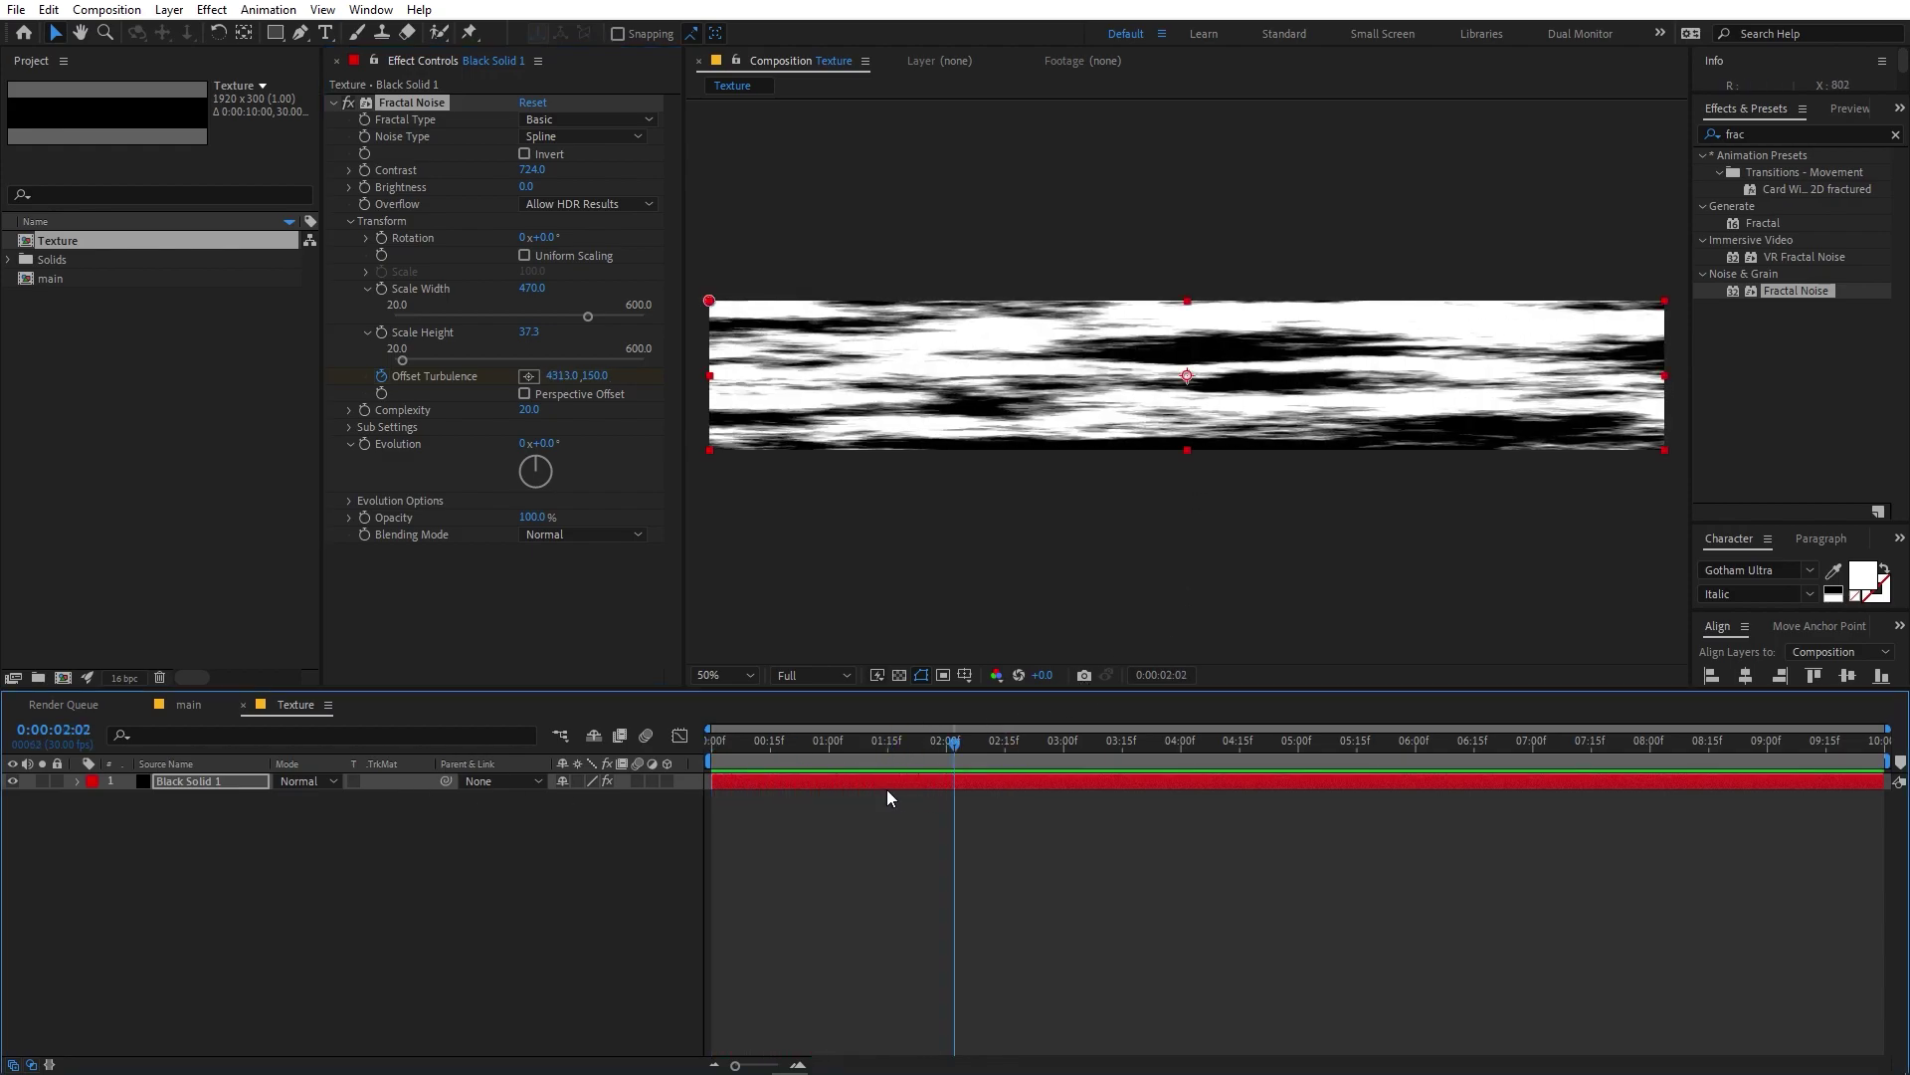
# Reveal the solid's keyframes and raise the horizontal Offset Turbulence value further at the 0:00:02:15 keyframe.
pyautogui.click(880, 784)
pyautogui.press('u')
pyautogui.press('k')
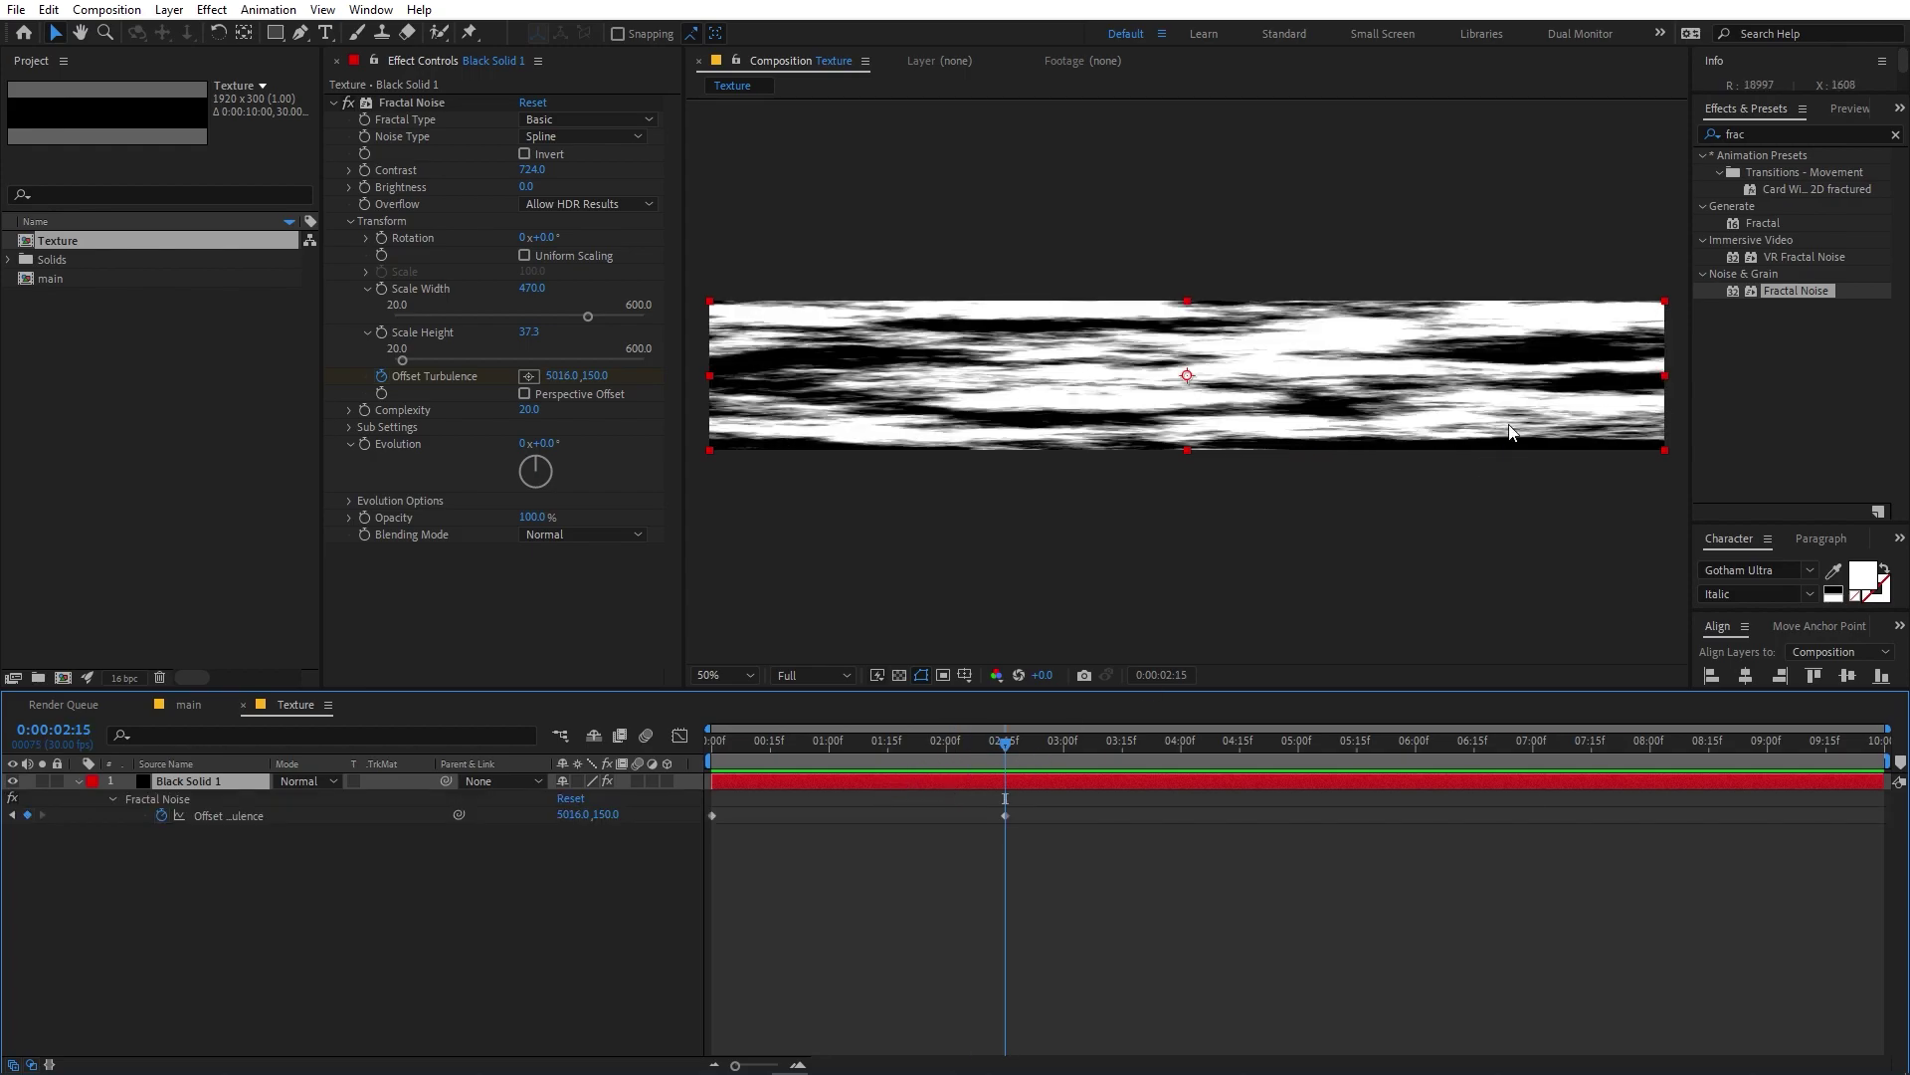
pyautogui.moveTo(554, 382); pyautogui.dragTo(1766, 408)
# Play back the faster noise motion and return to the first frame.
pyautogui.click(875, 782)
pyautogui.press('Home')
pyautogui.press('space')
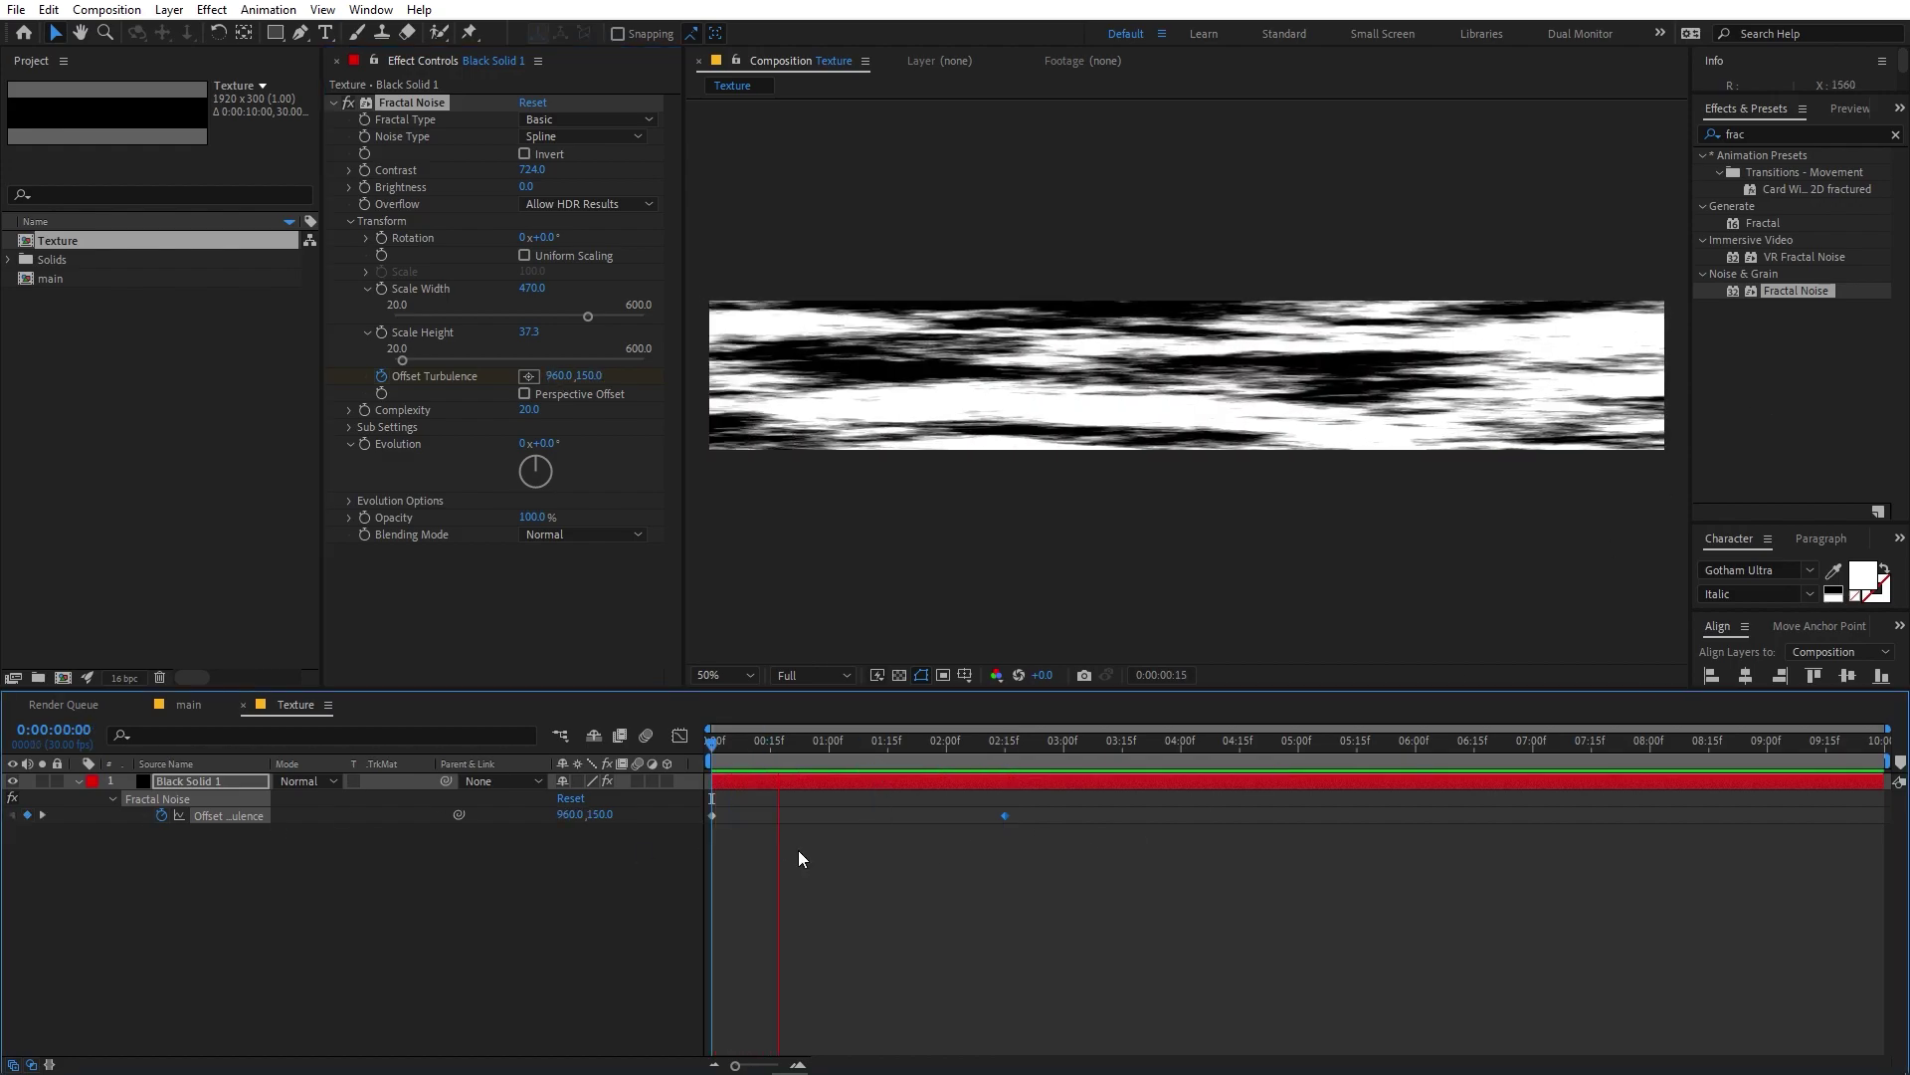
pyautogui.click(905, 778)
pyautogui.press('k')
pyautogui.press('Home')
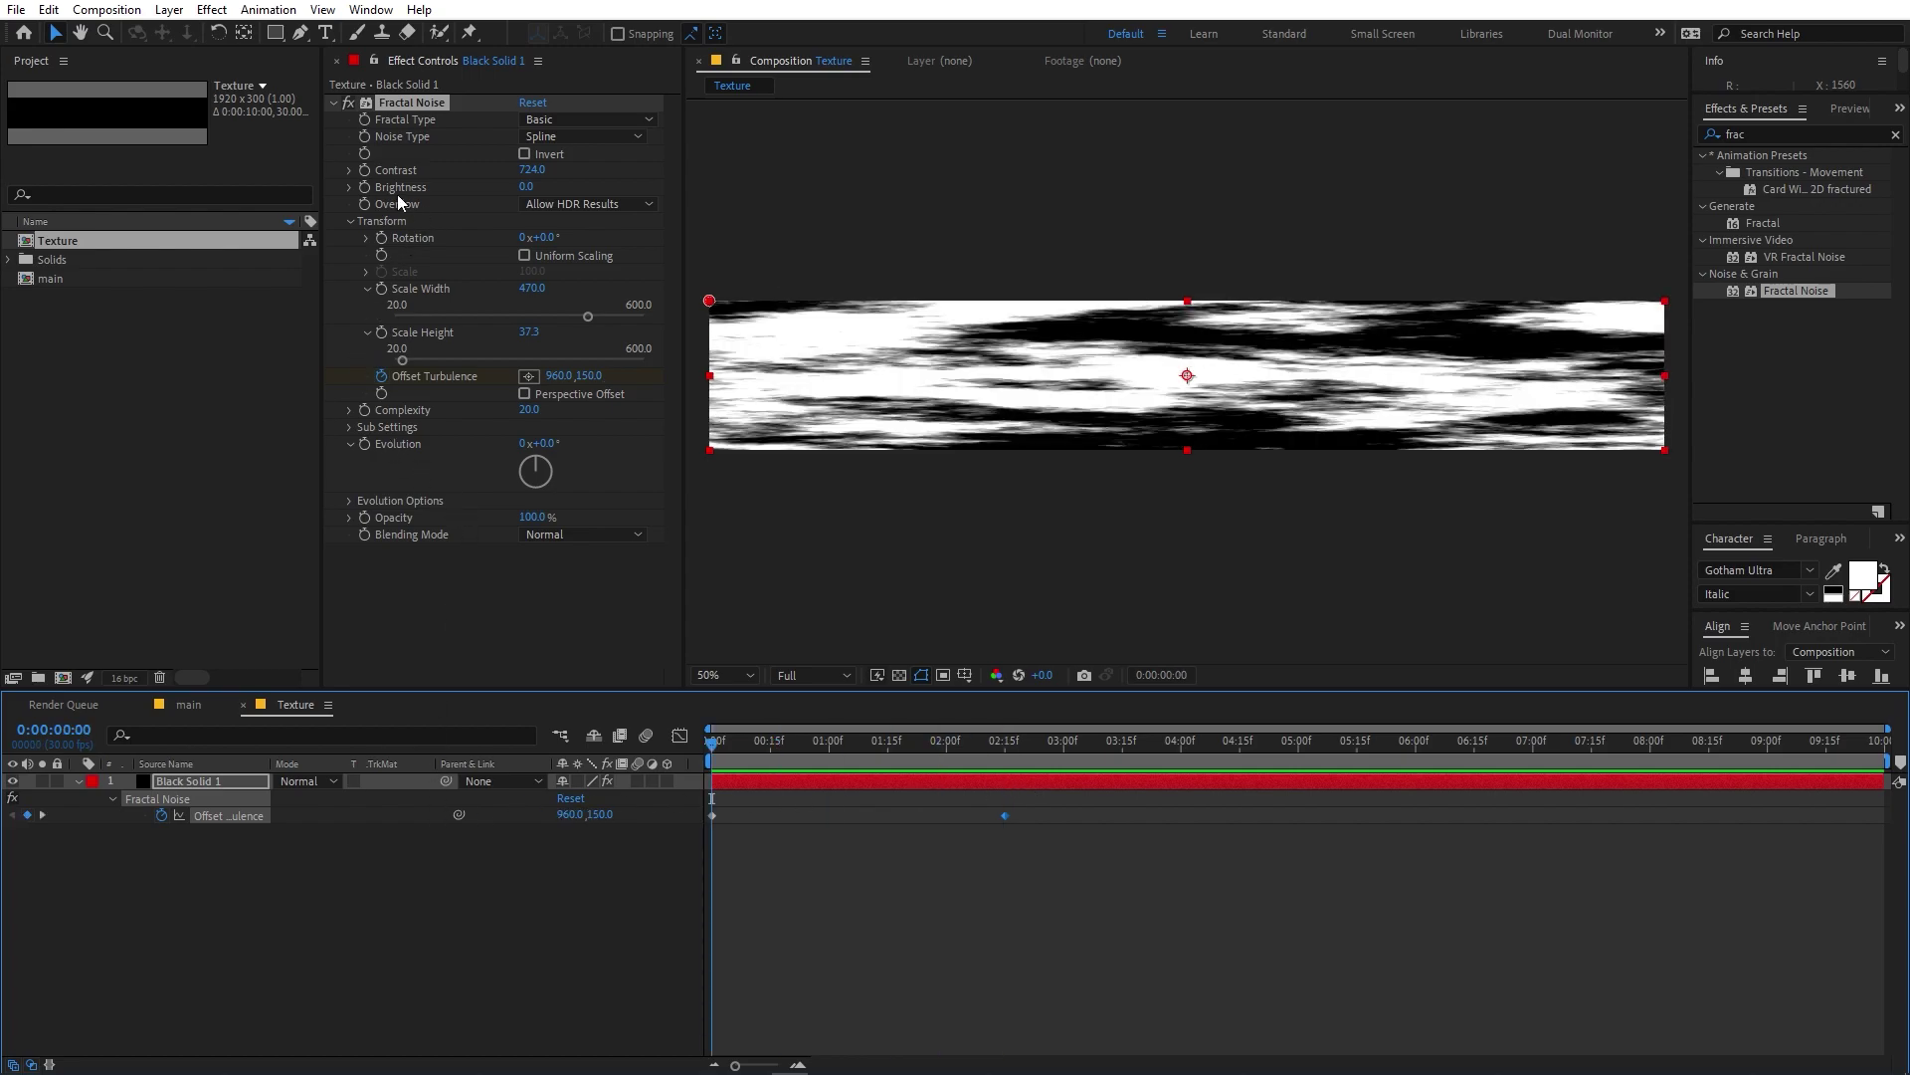
# Keyframe the Fractal Noise Brightness at -250 on the first frame and set Contrast to 699.
pyautogui.click(363, 187)
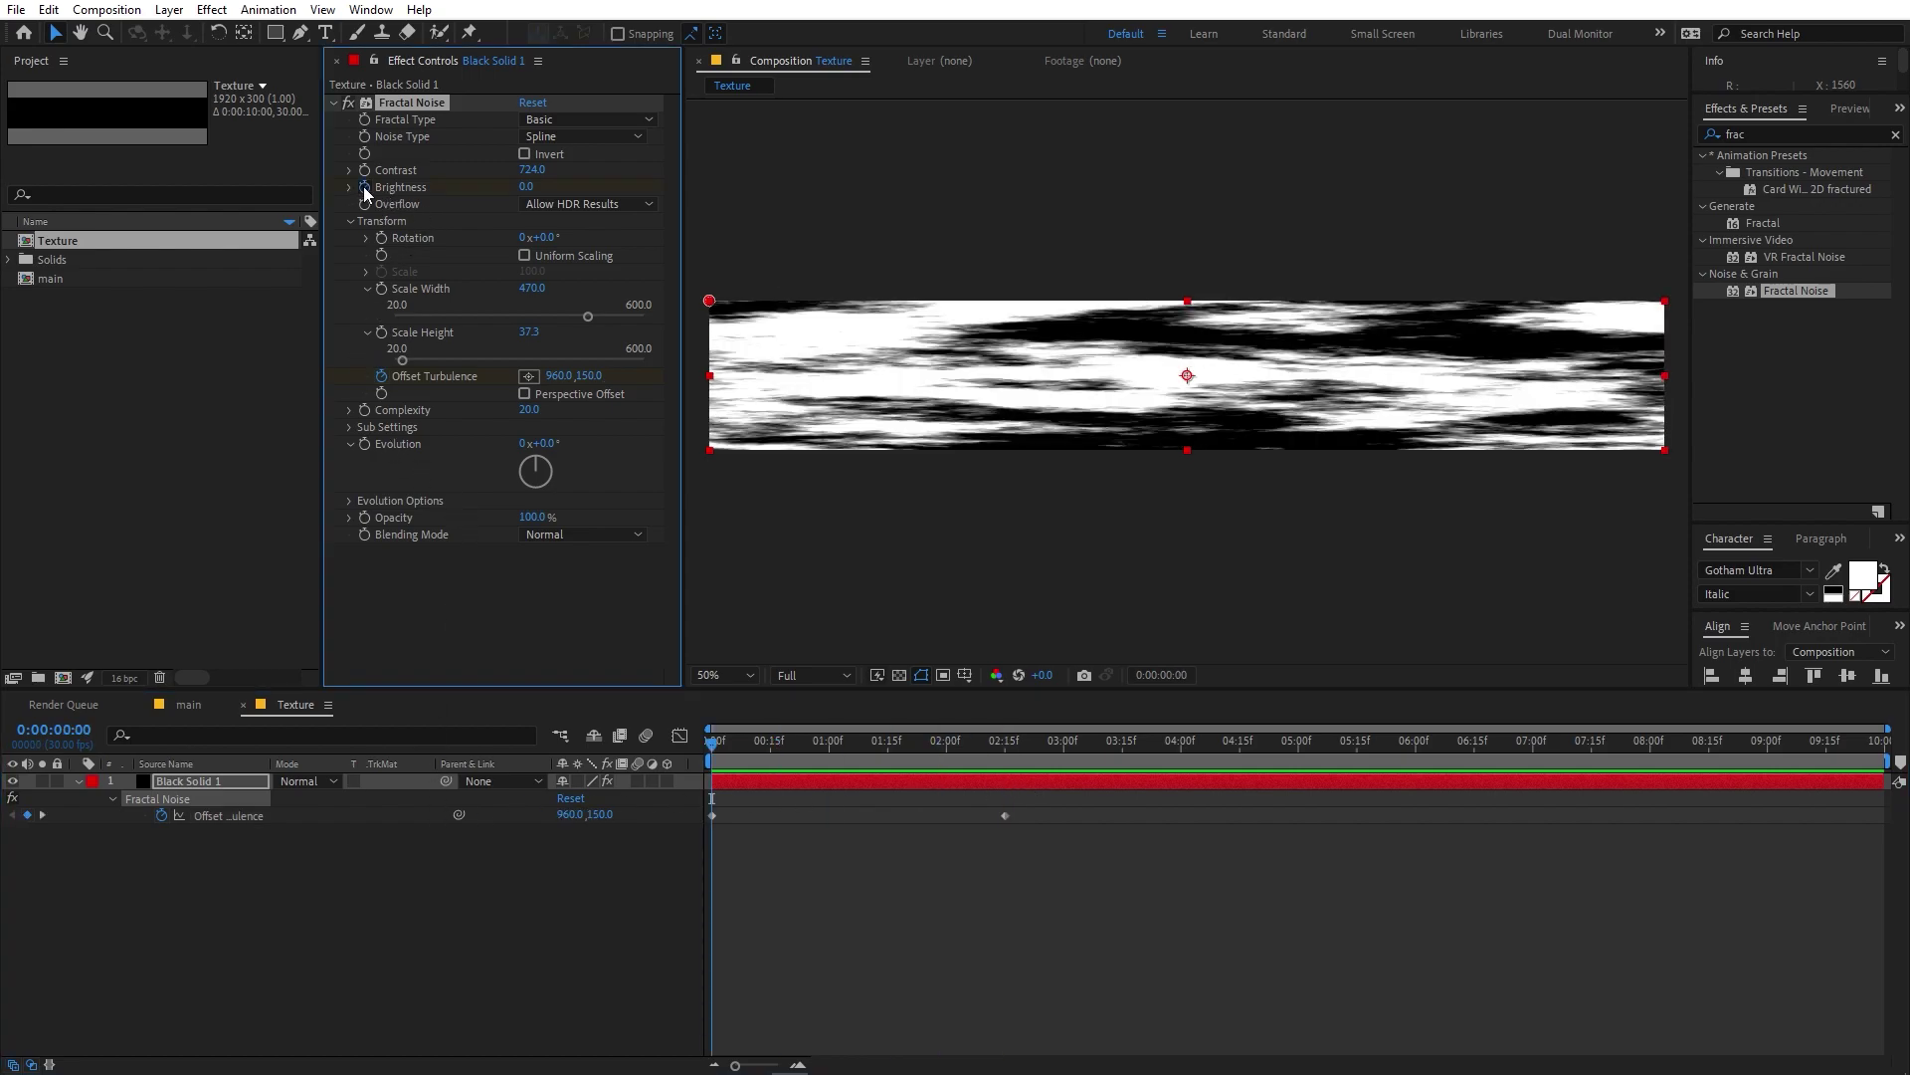
pyautogui.click(740, 781)
pyautogui.press('u')
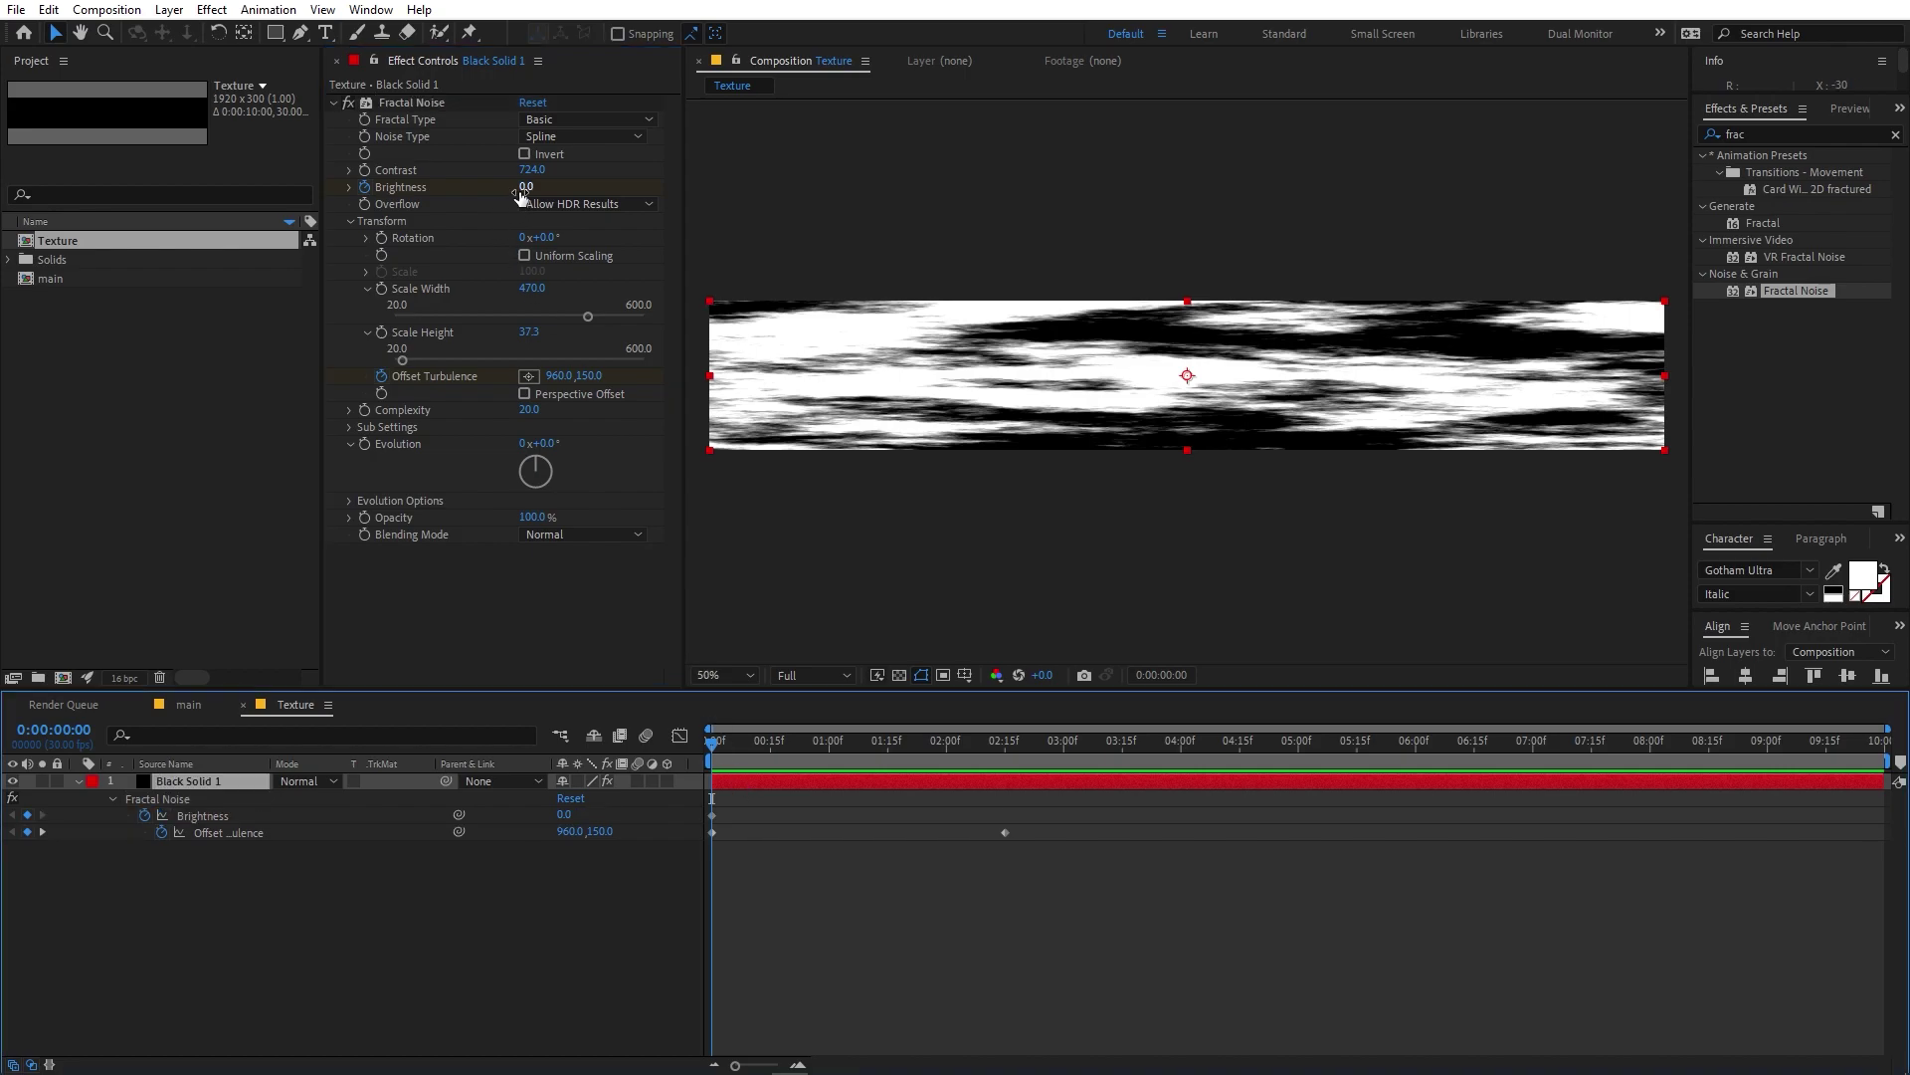
pyautogui.moveTo(524, 187); pyautogui.dragTo(309, 206)
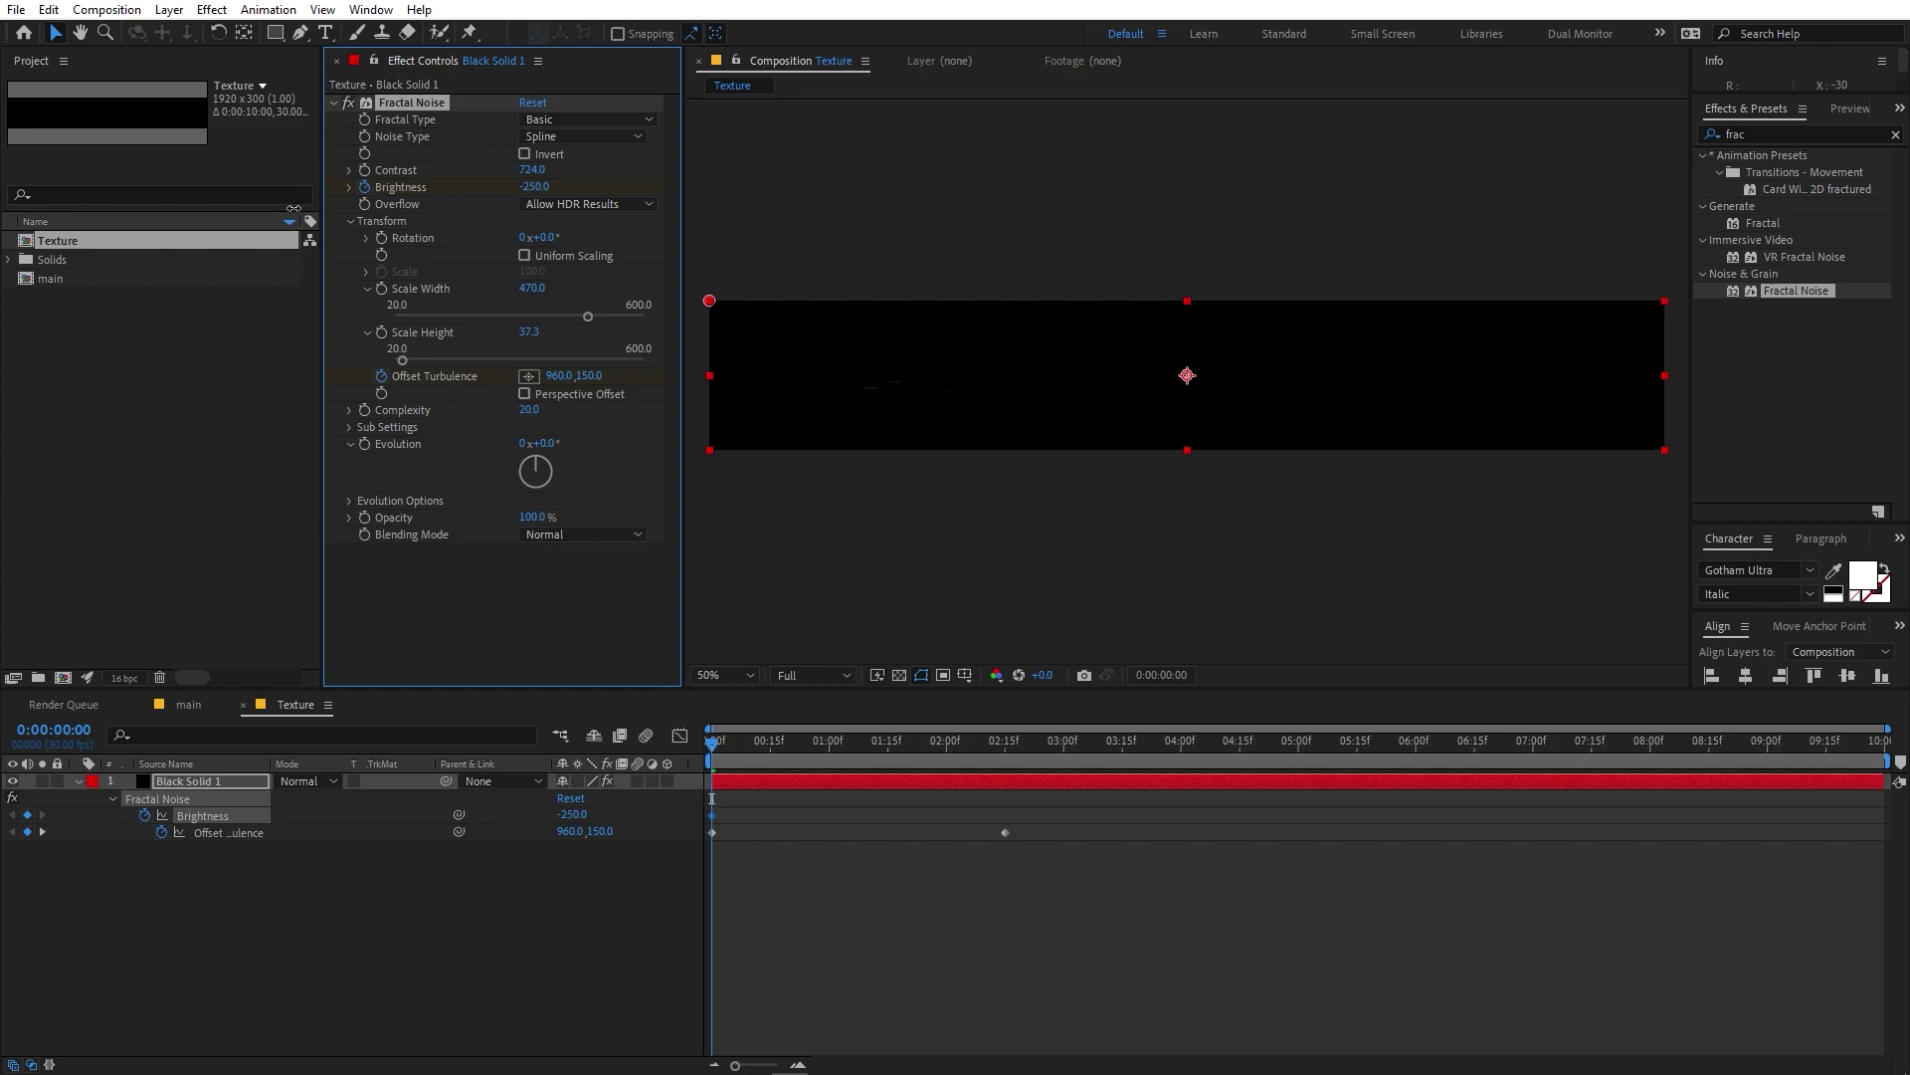
pyautogui.moveTo(534, 186); pyautogui.dragTo(505, 168)
pyautogui.click(821, 901)
# Set a Brightness keyframe of 206 at 0:00:02:15 and preview the texture from the start.
pyautogui.moveTo(714, 746); pyautogui.dragTo(1003, 763)
pyautogui.click(547, 186)
pyautogui.moveTo(550, 186); pyautogui.dragTo(978, 190)
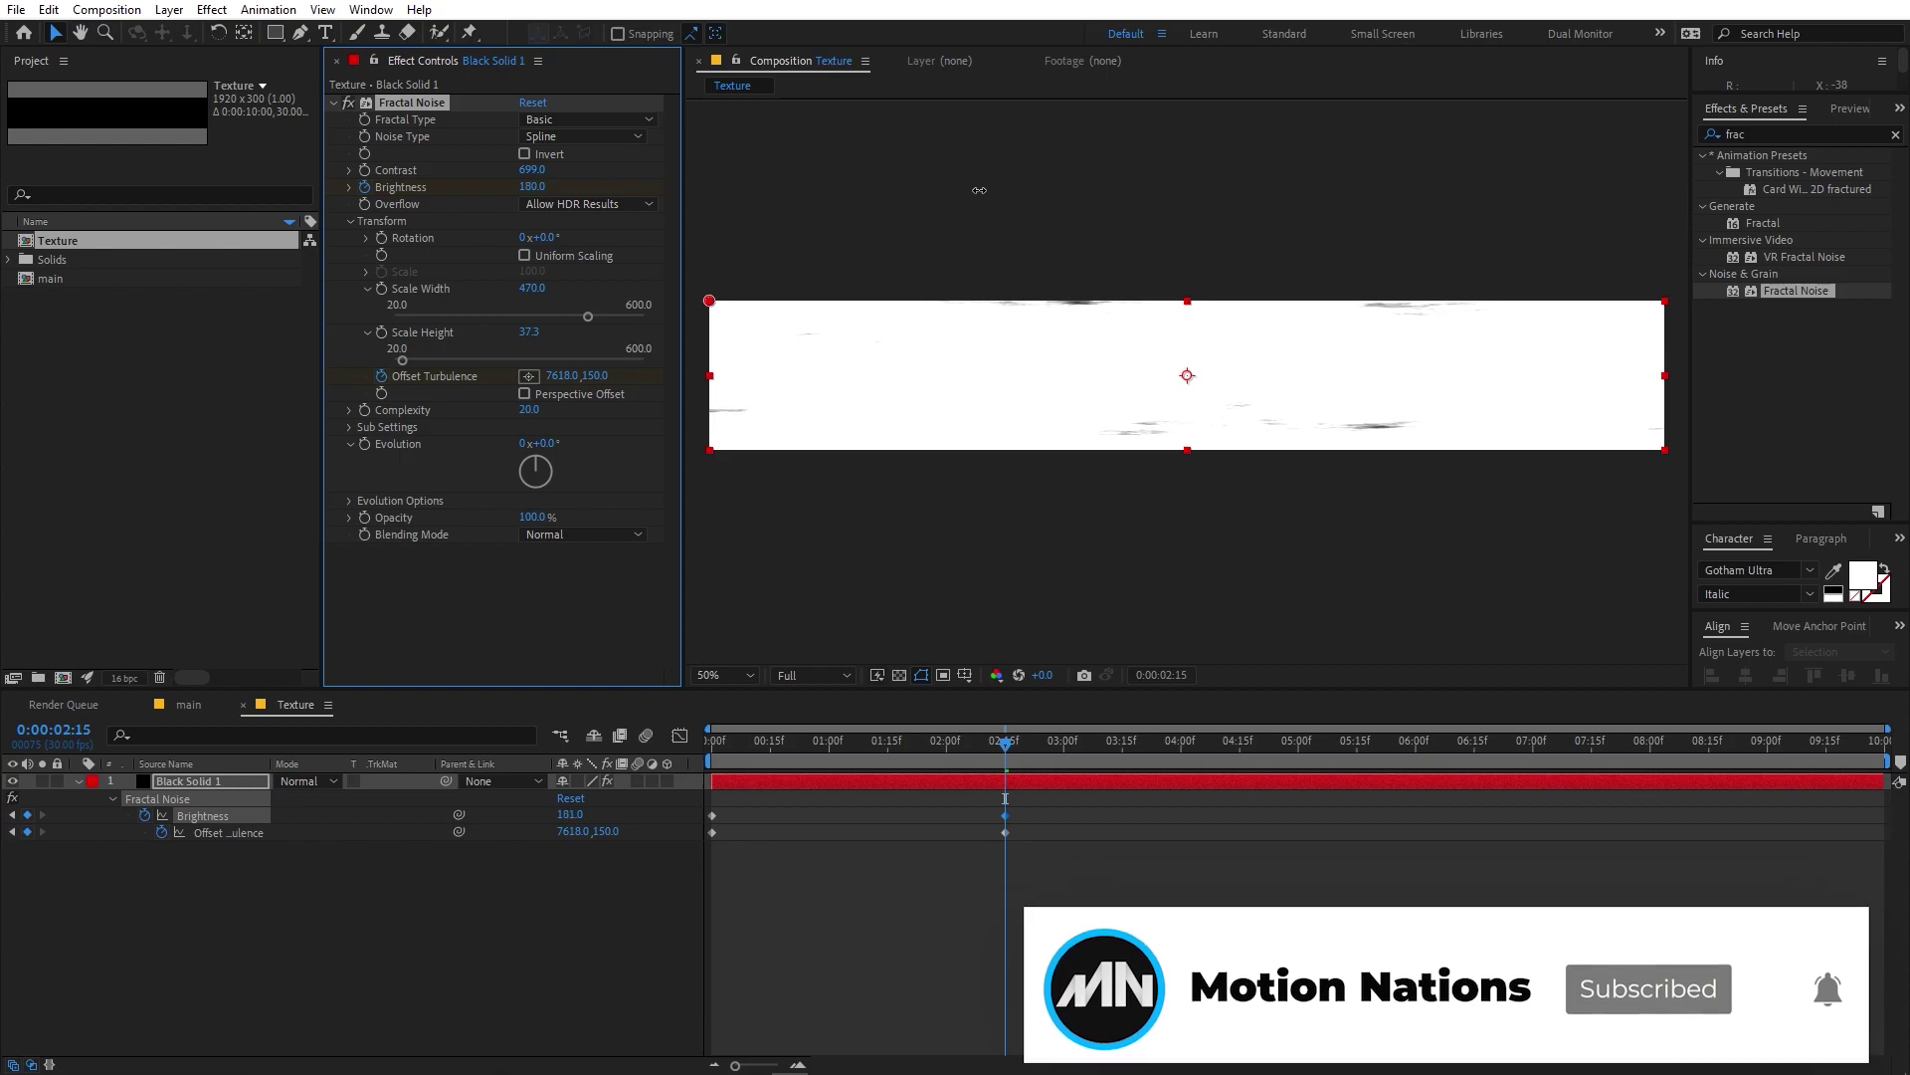
pyautogui.moveTo(917, 764); pyautogui.dragTo(697, 768)
pyautogui.press('space')
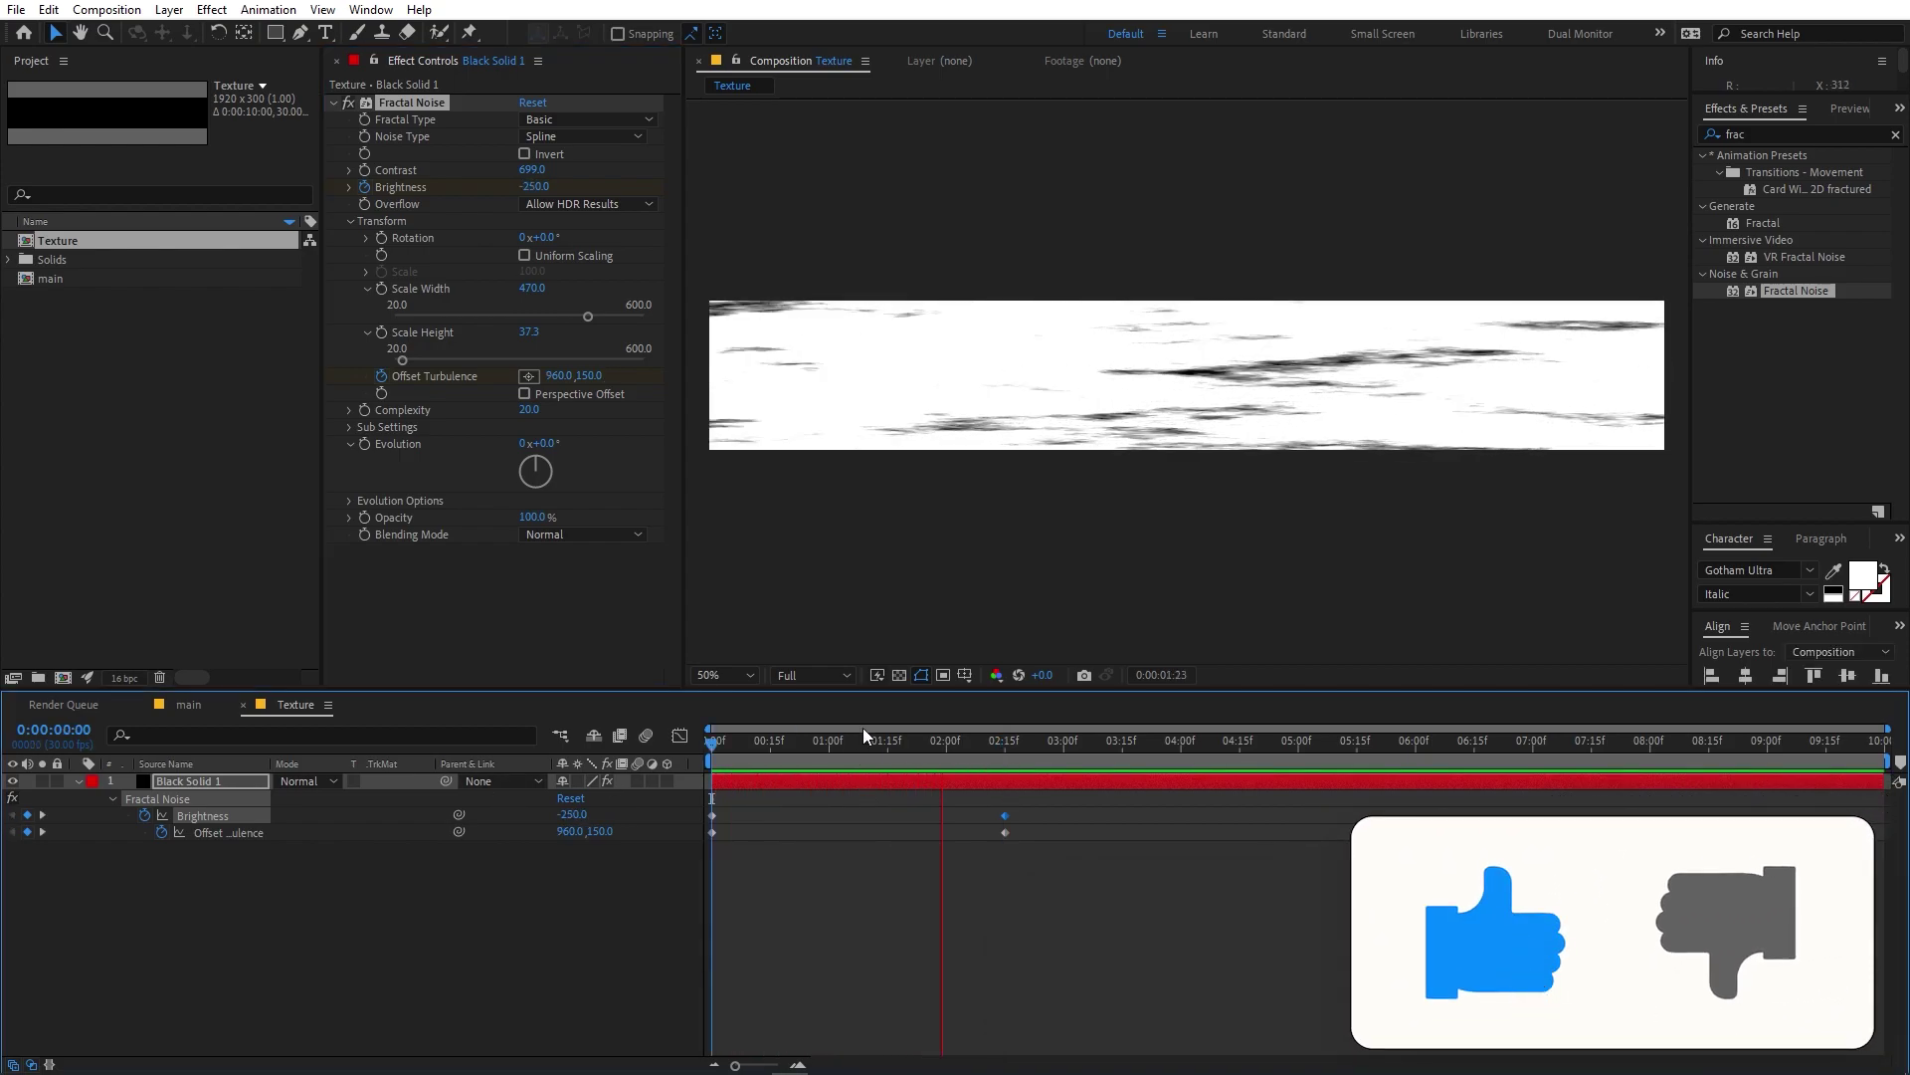
# Add a Brightness keyframe of -133 at 0:00:01:00 and preview the slower reveal from the first frame.
pyautogui.moveTo(916, 743); pyautogui.dragTo(830, 760)
pyautogui.click(532, 186)
pyautogui.write('-133')
pyautogui.press('Return')
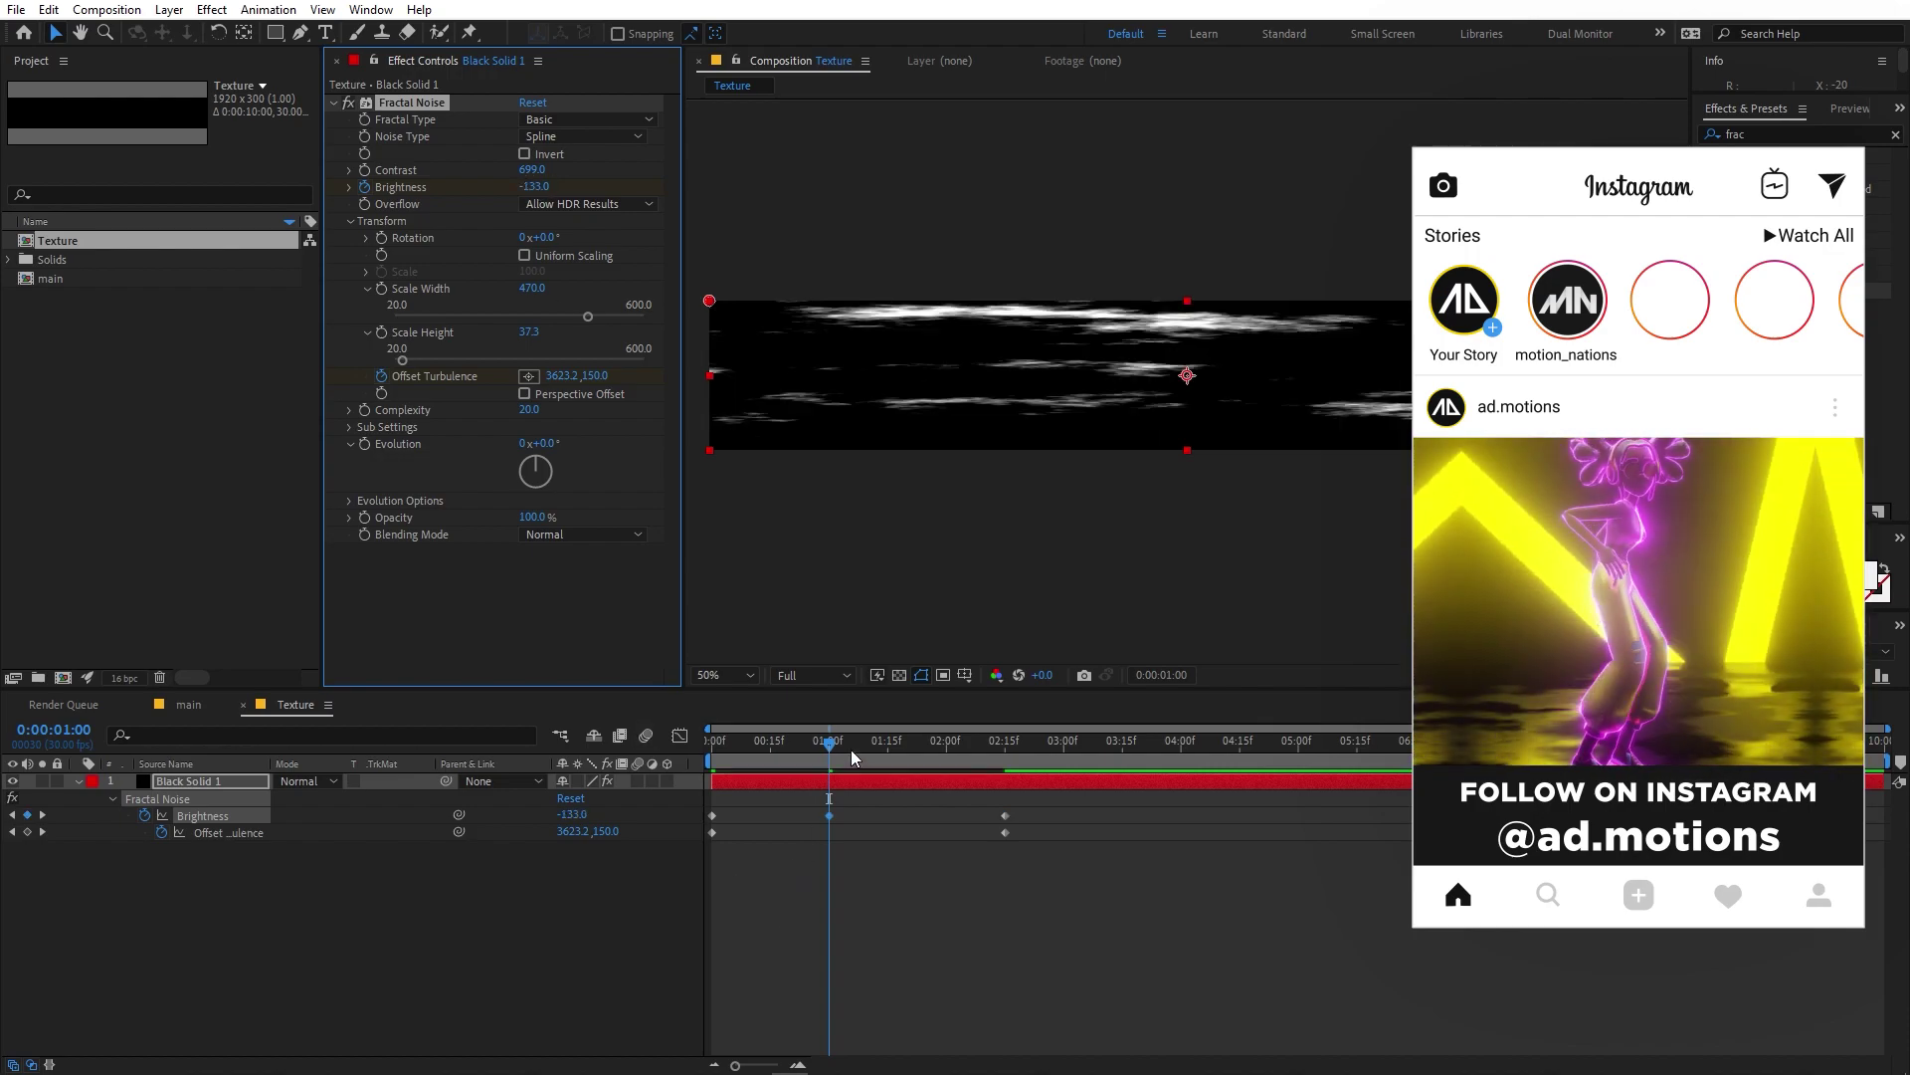
pyautogui.press('Home')
pyautogui.press('space')
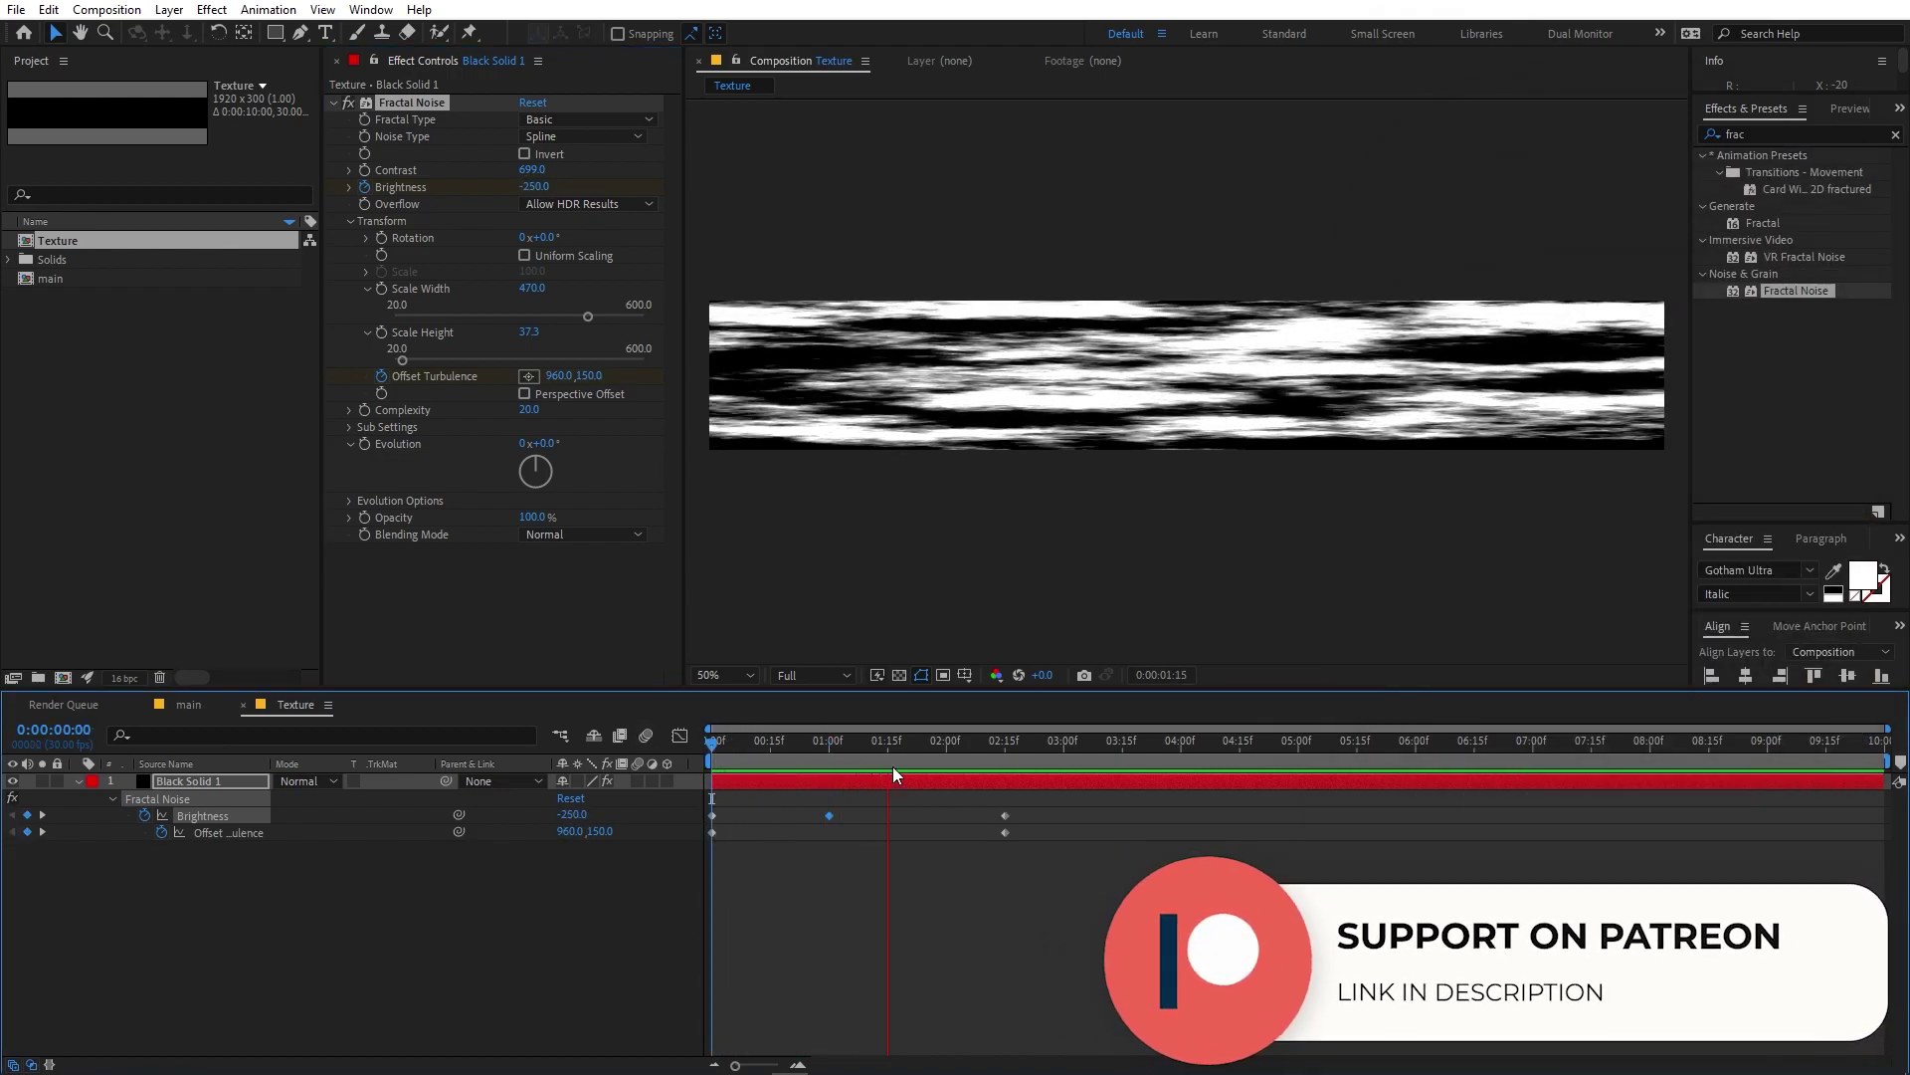
pyautogui.press('space')
# Place the Texture composition above the SPIDERMAN text in main and set the text's track matte to Luma Matte "Texture".
pyautogui.click(194, 705)
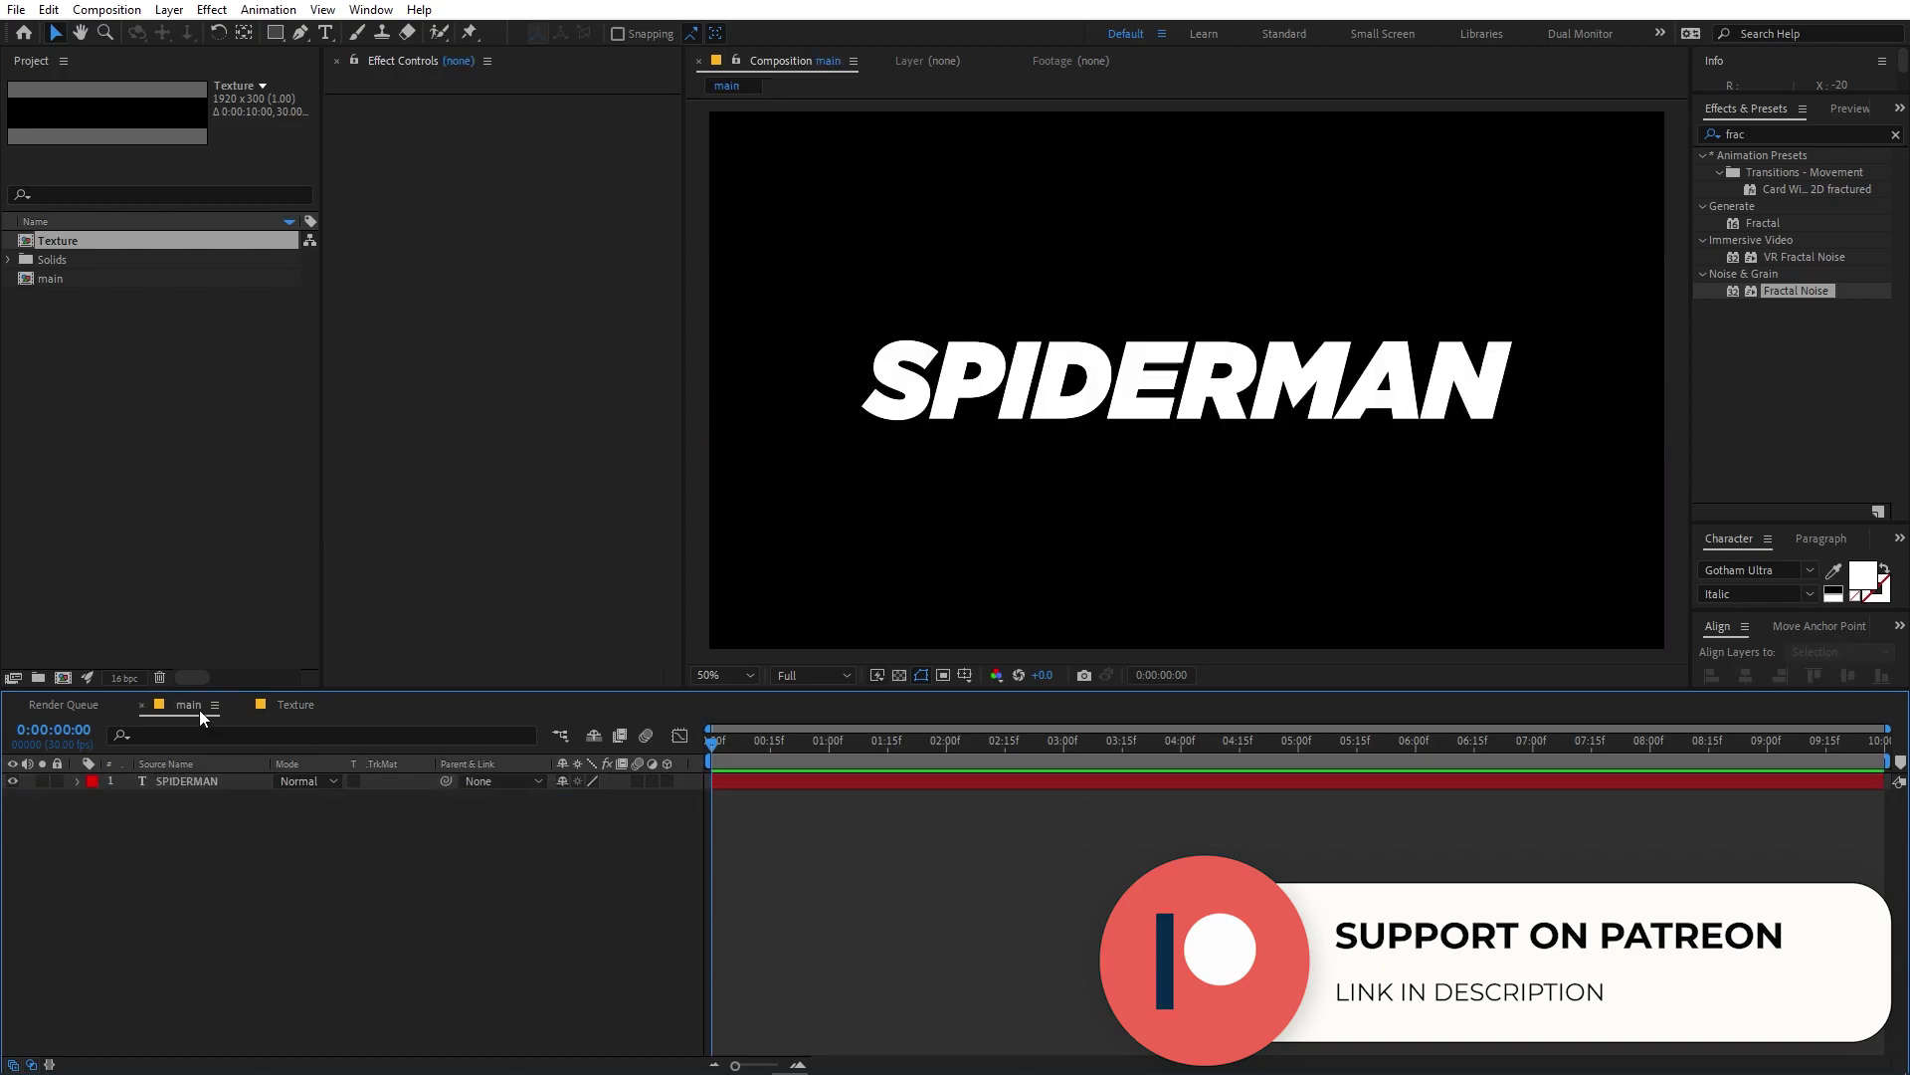
pyautogui.moveTo(84, 245); pyautogui.dragTo(201, 780)
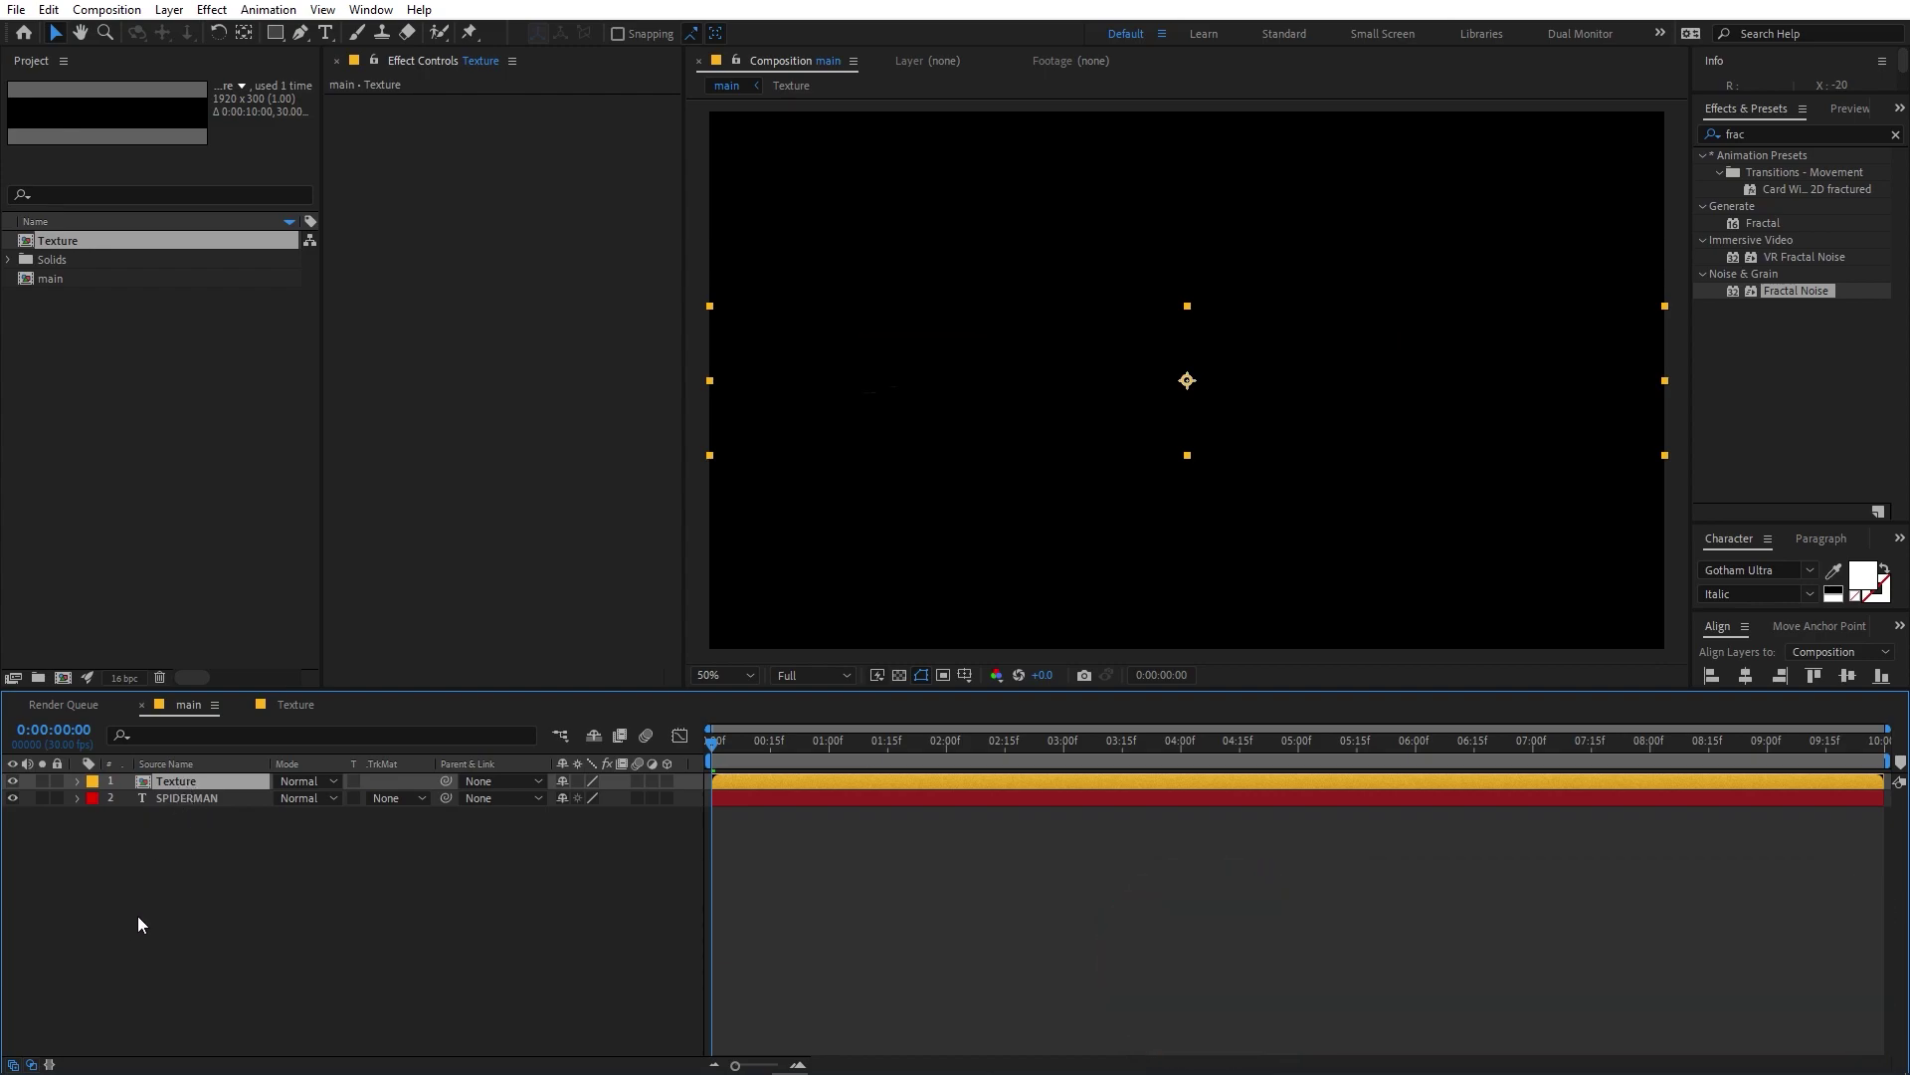
pyautogui.click(392, 798)
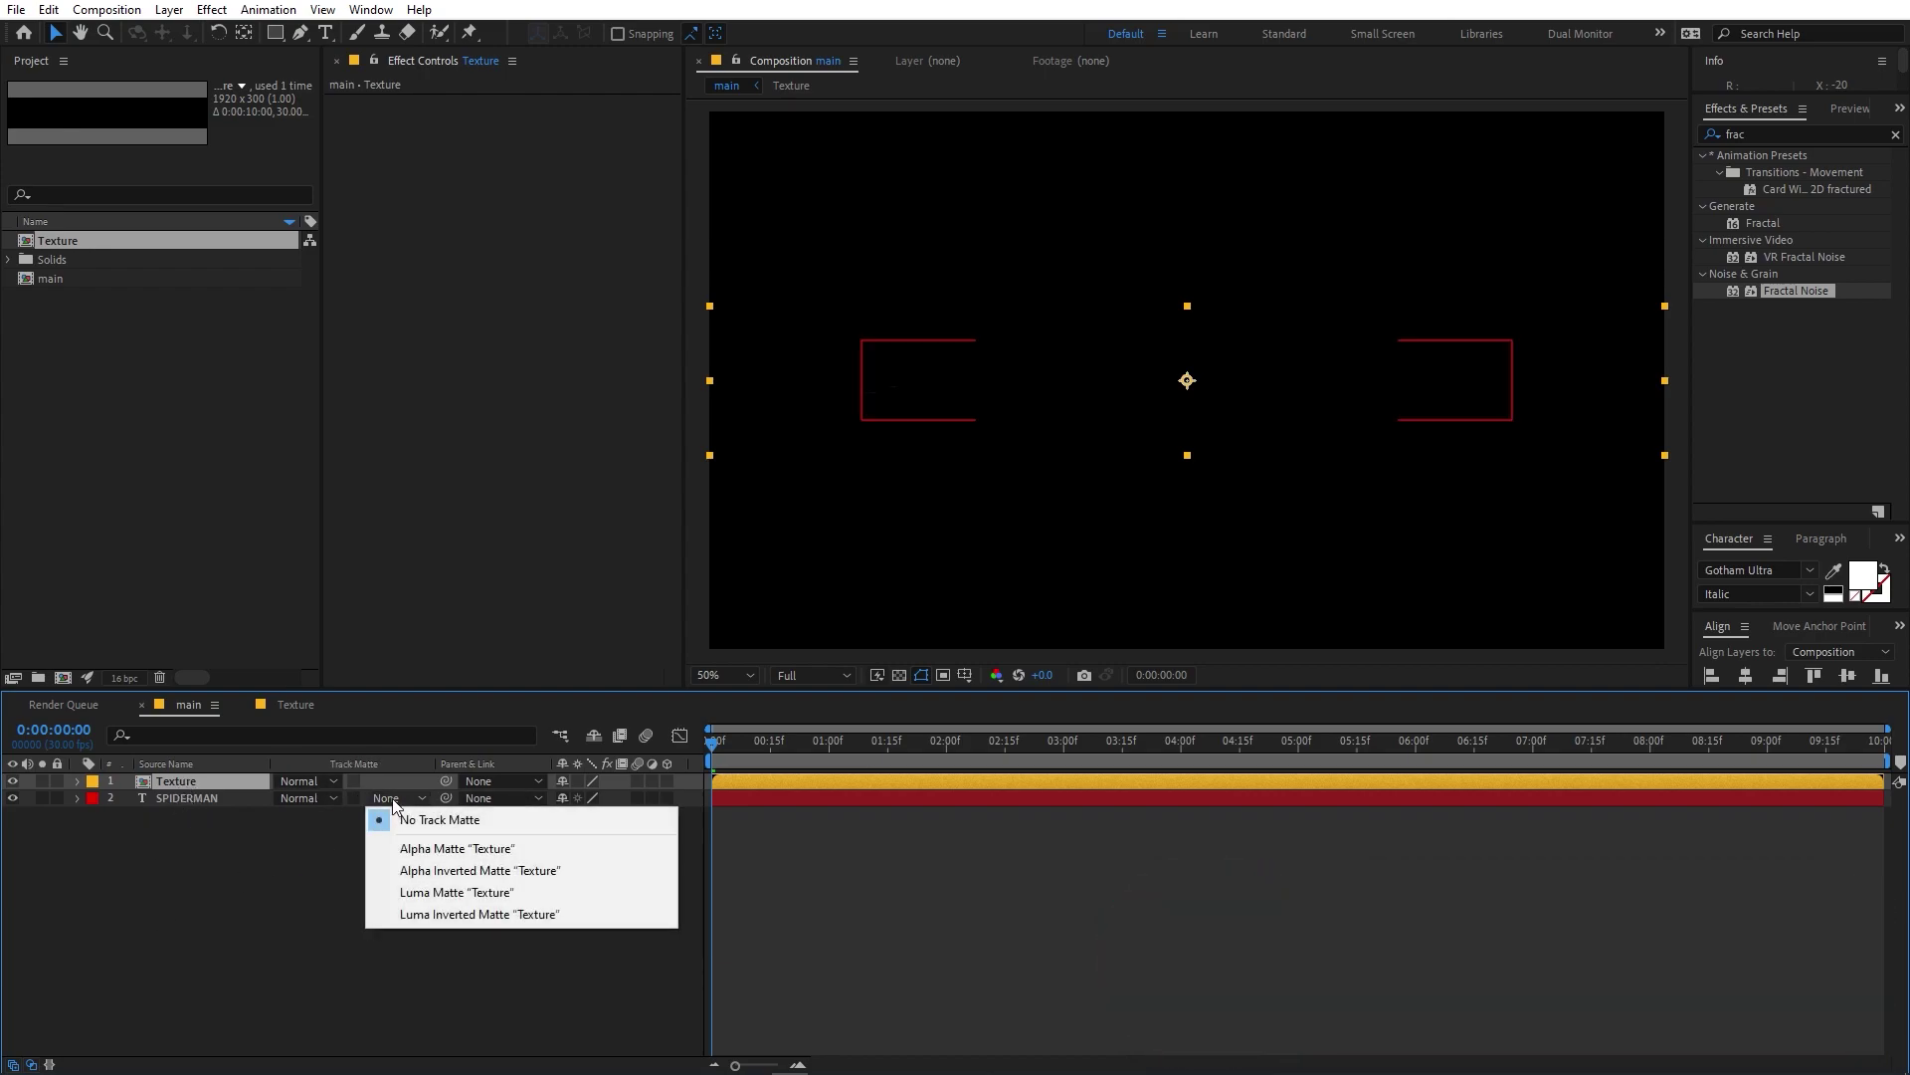
pyautogui.click(437, 894)
# Play back and scrub through the matted SPIDERMAN title to examine how the texture reveals it.
pyautogui.press('space')
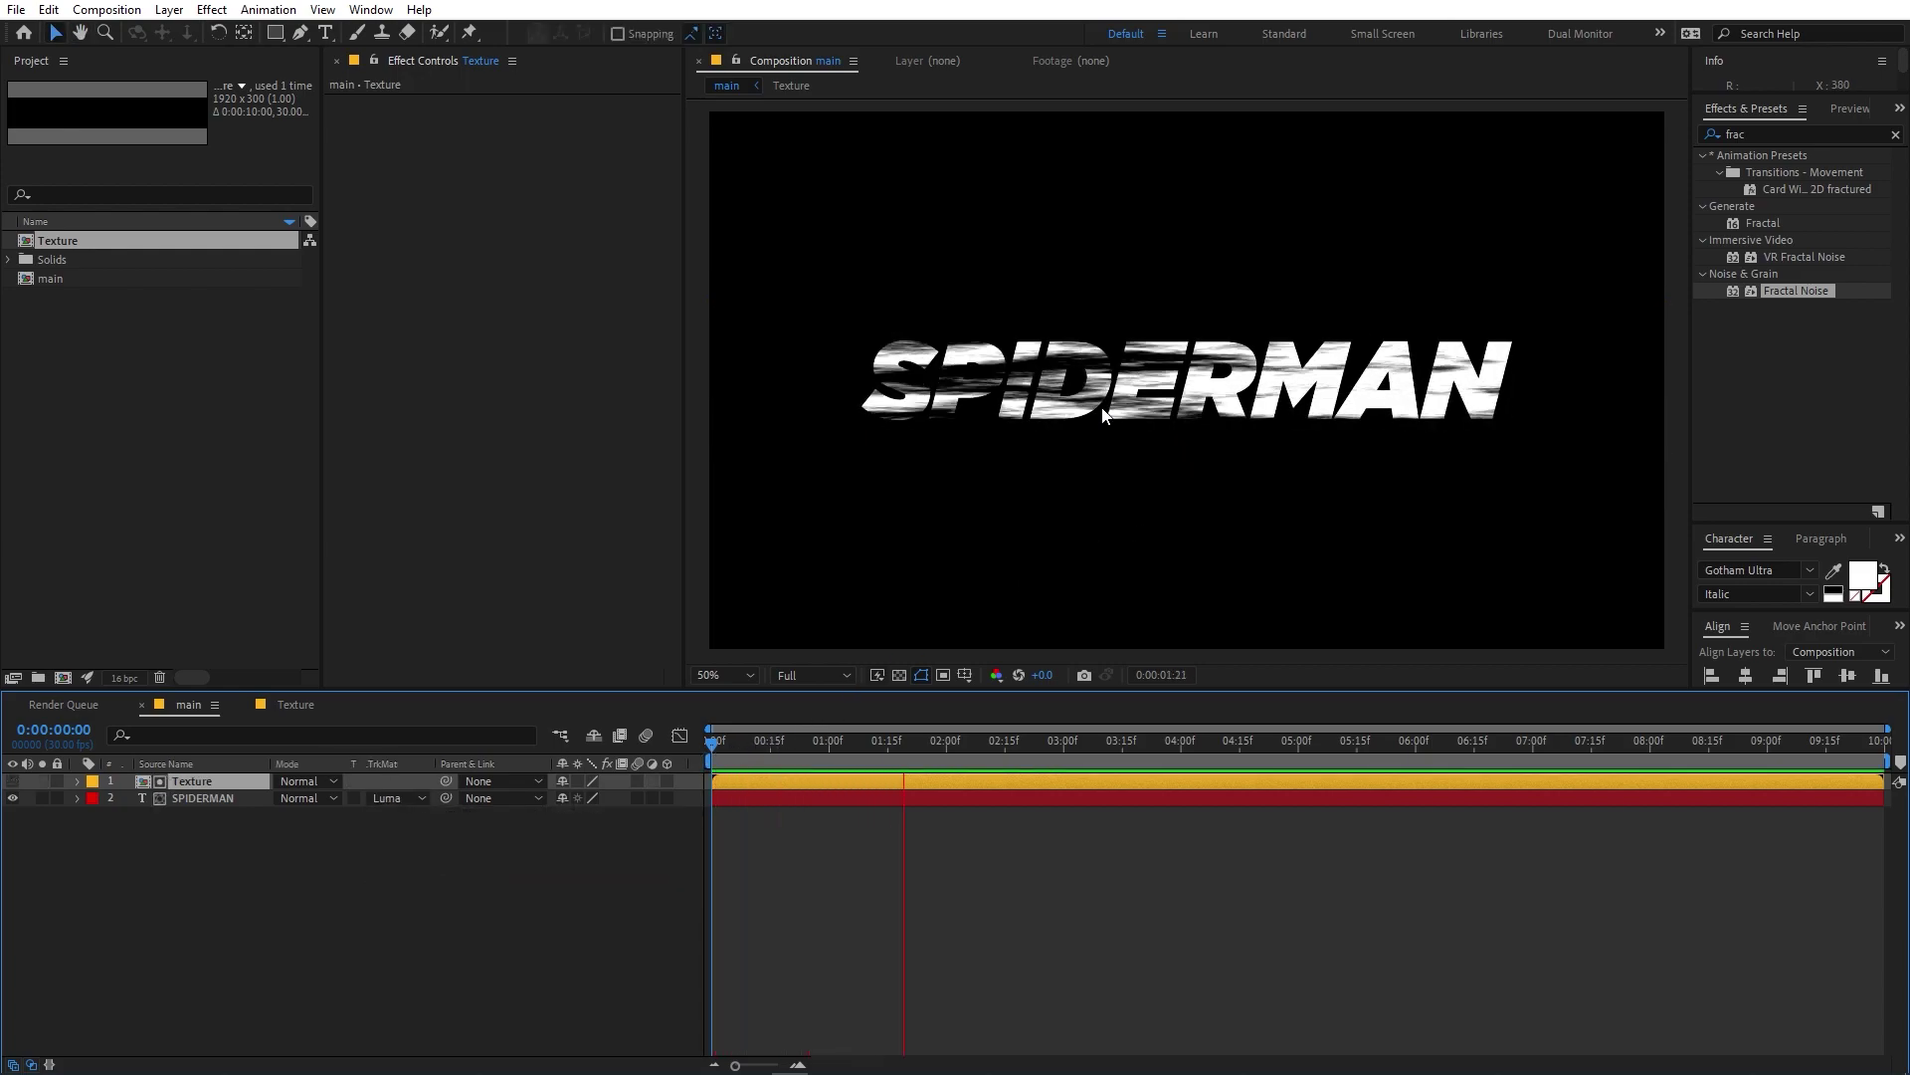
pyautogui.press('space')
pyautogui.moveTo(1009, 744); pyautogui.dragTo(881, 749)
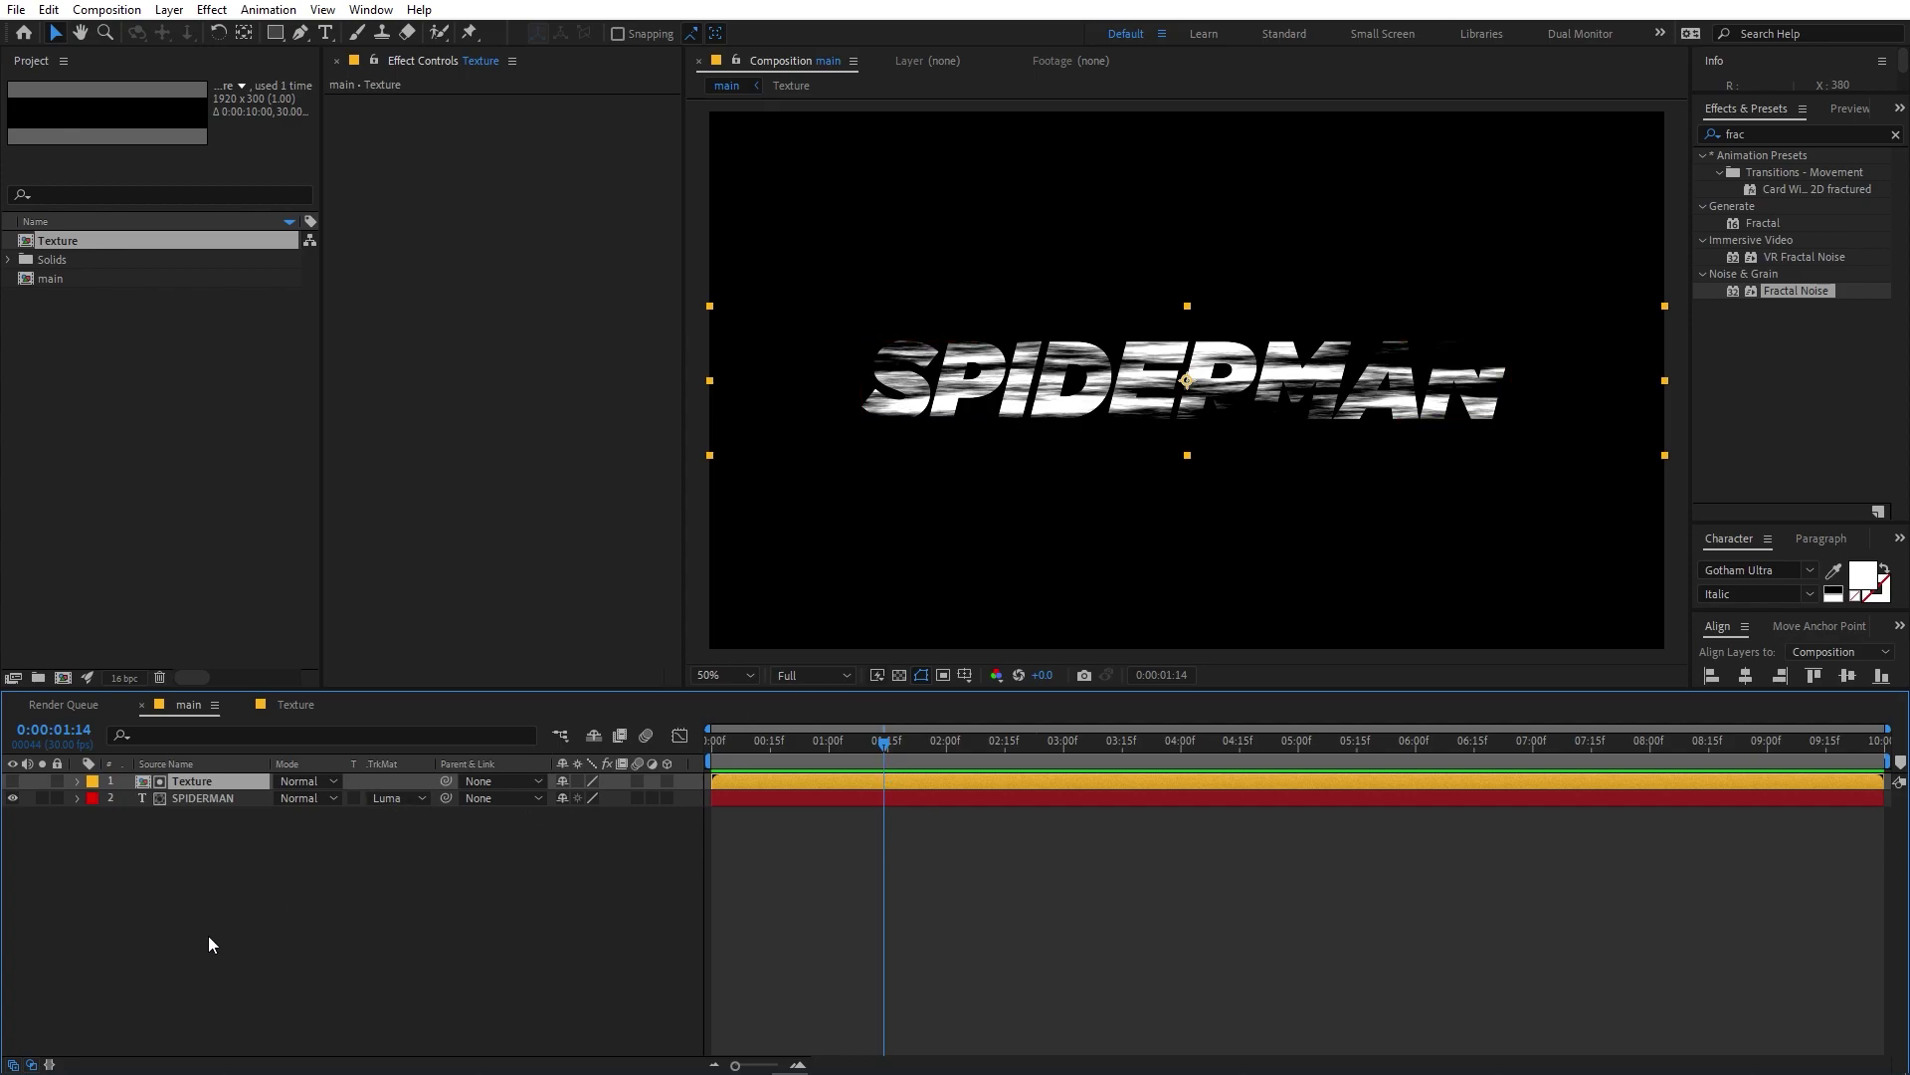
pyautogui.click(33, 1067)
pyautogui.click(33, 1066)
pyautogui.moveTo(882, 750); pyautogui.dragTo(821, 766)
pyautogui.moveTo(927, 769); pyautogui.dragTo(868, 746)
pyautogui.press('Home')
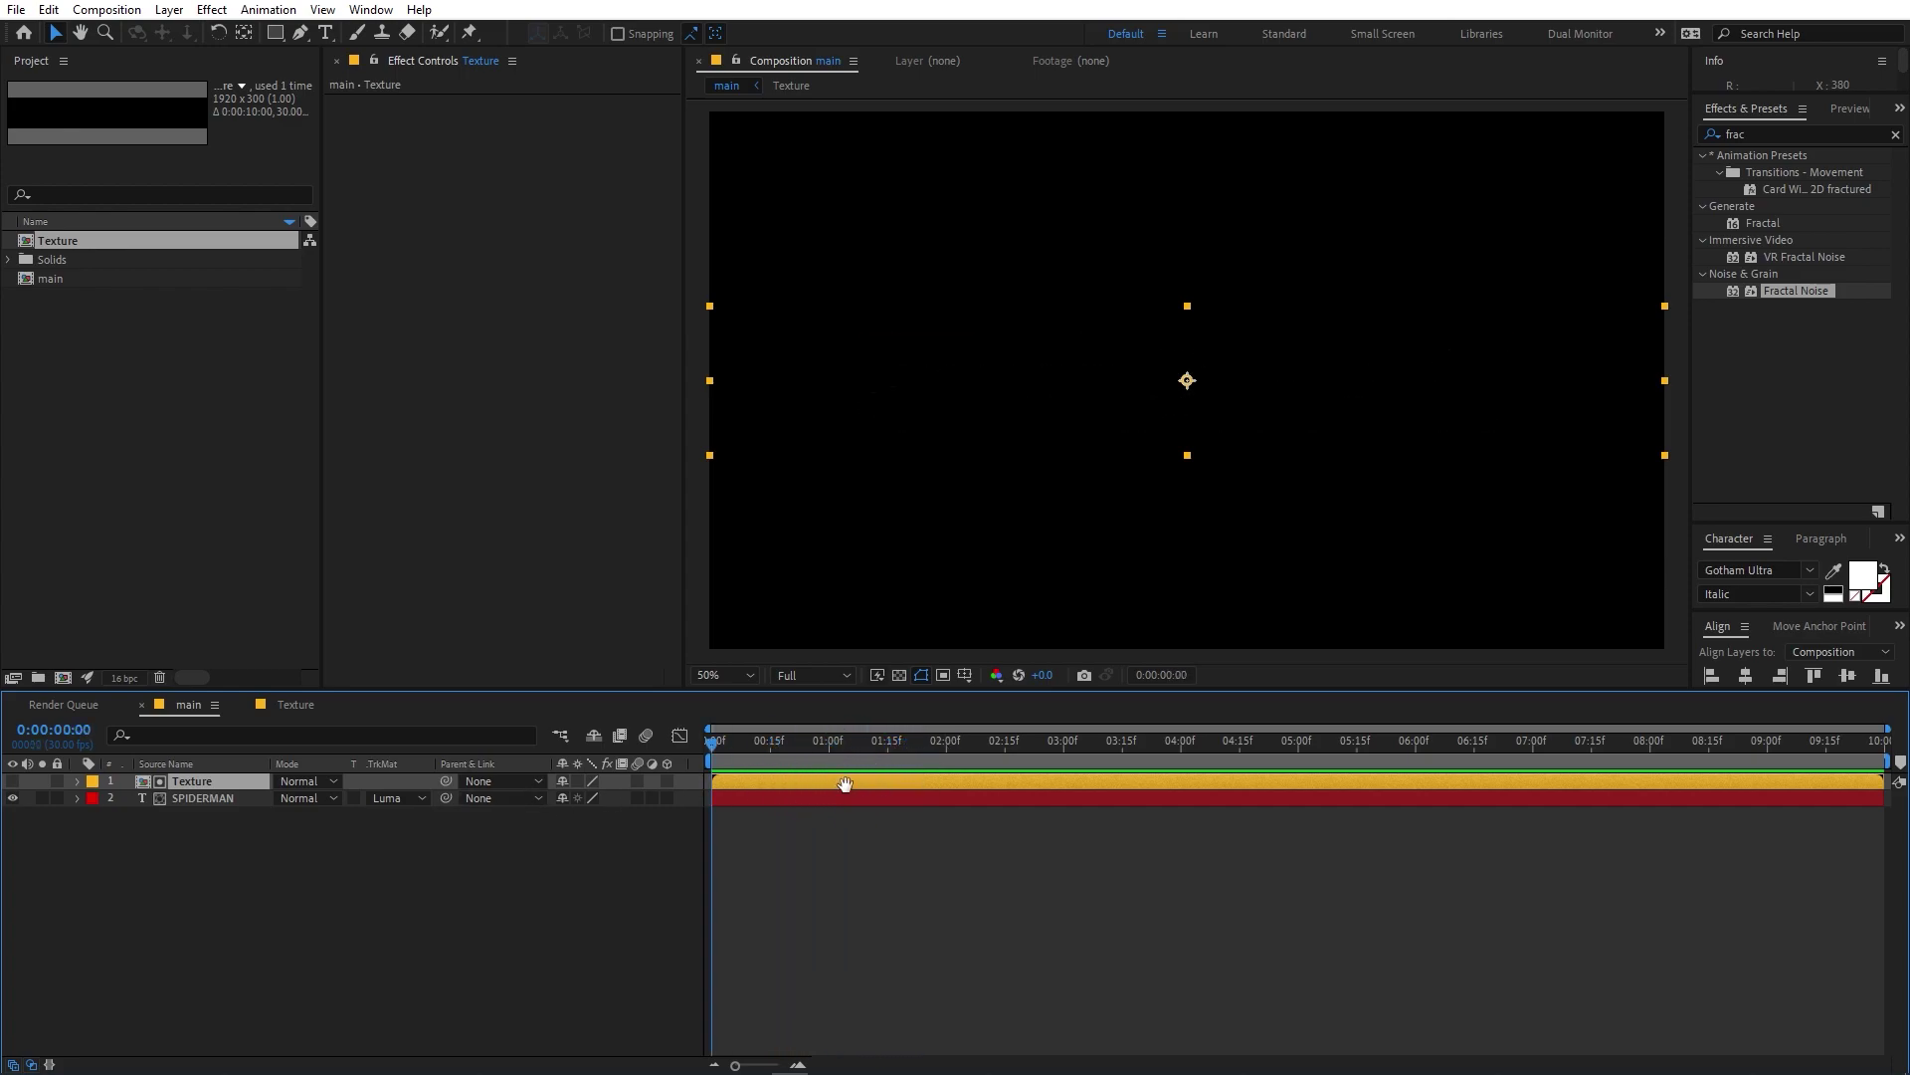
pyautogui.press('space')
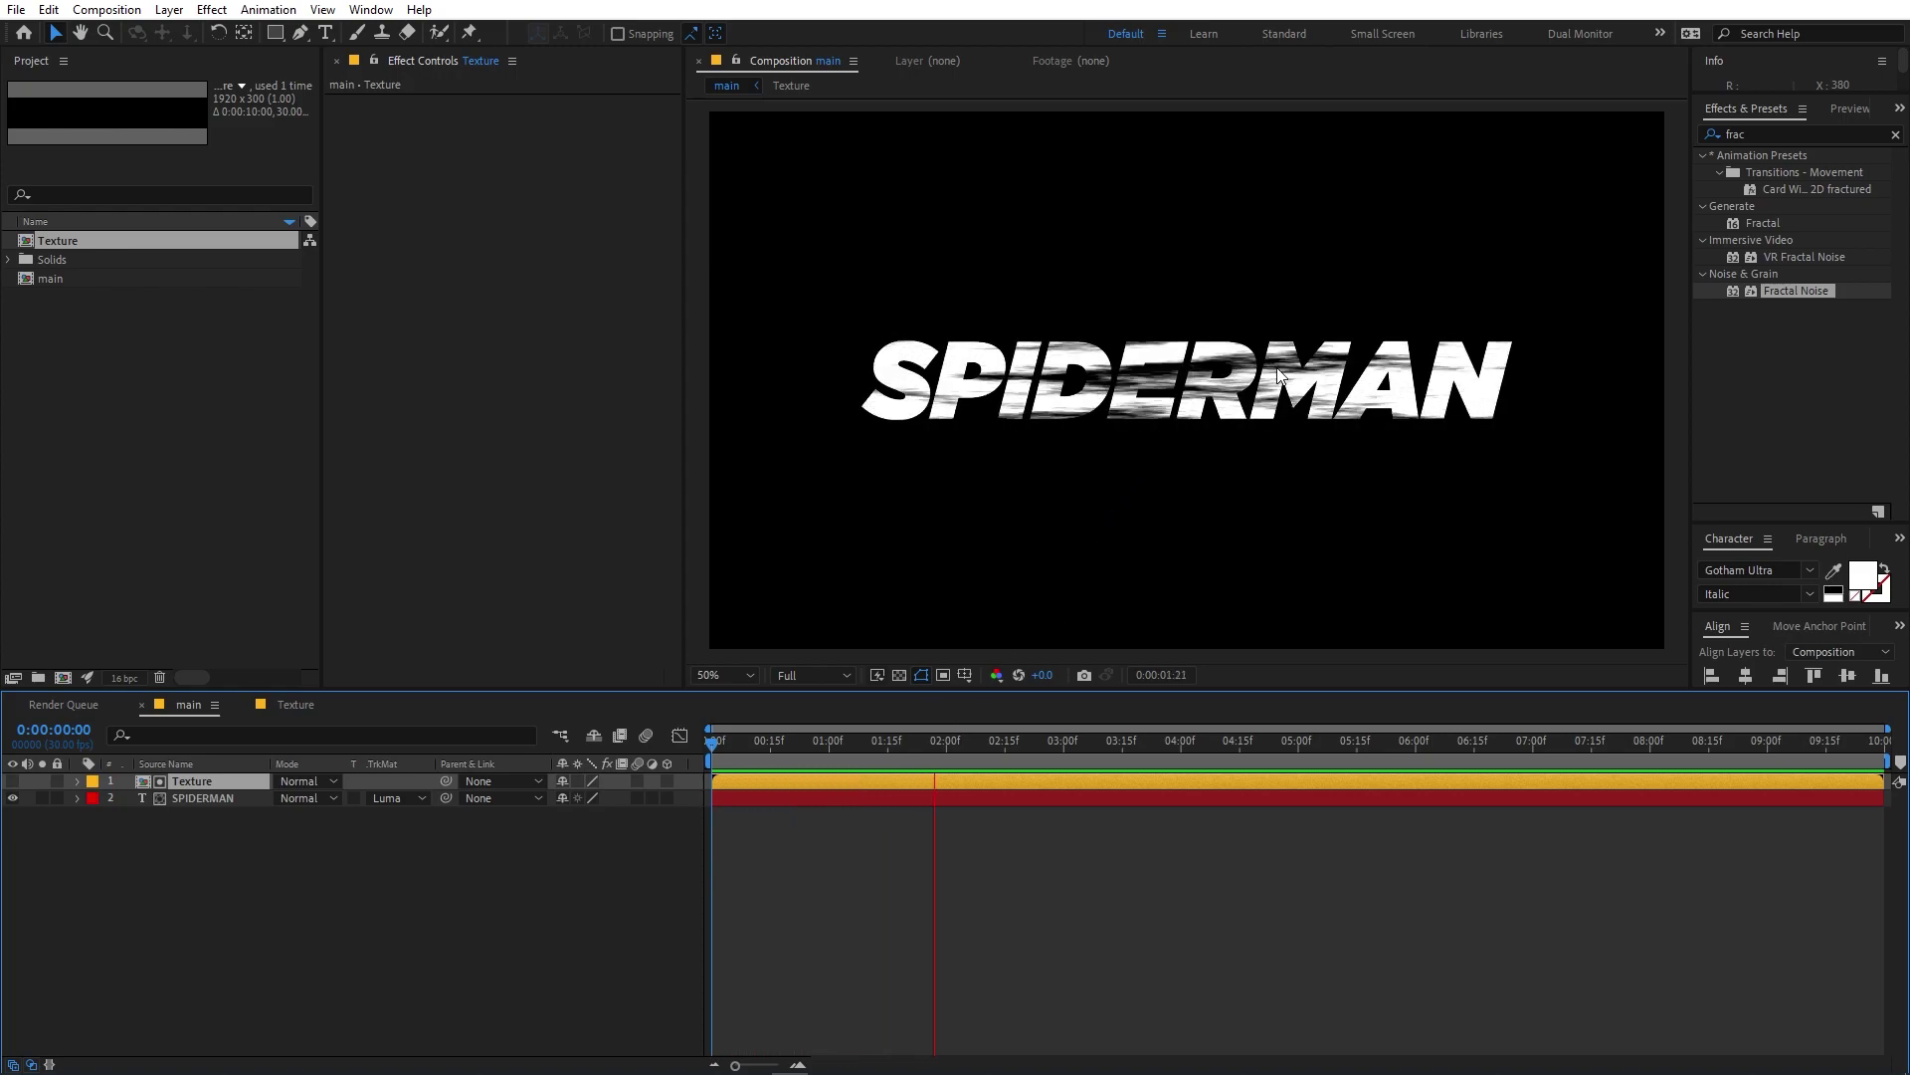
# In the Texture composition, raise the horizontal Offset Turbulence at the 0:00:02:15 keyframe to 14769 and preview the faster motion.
pyautogui.doubleClick(212, 780)
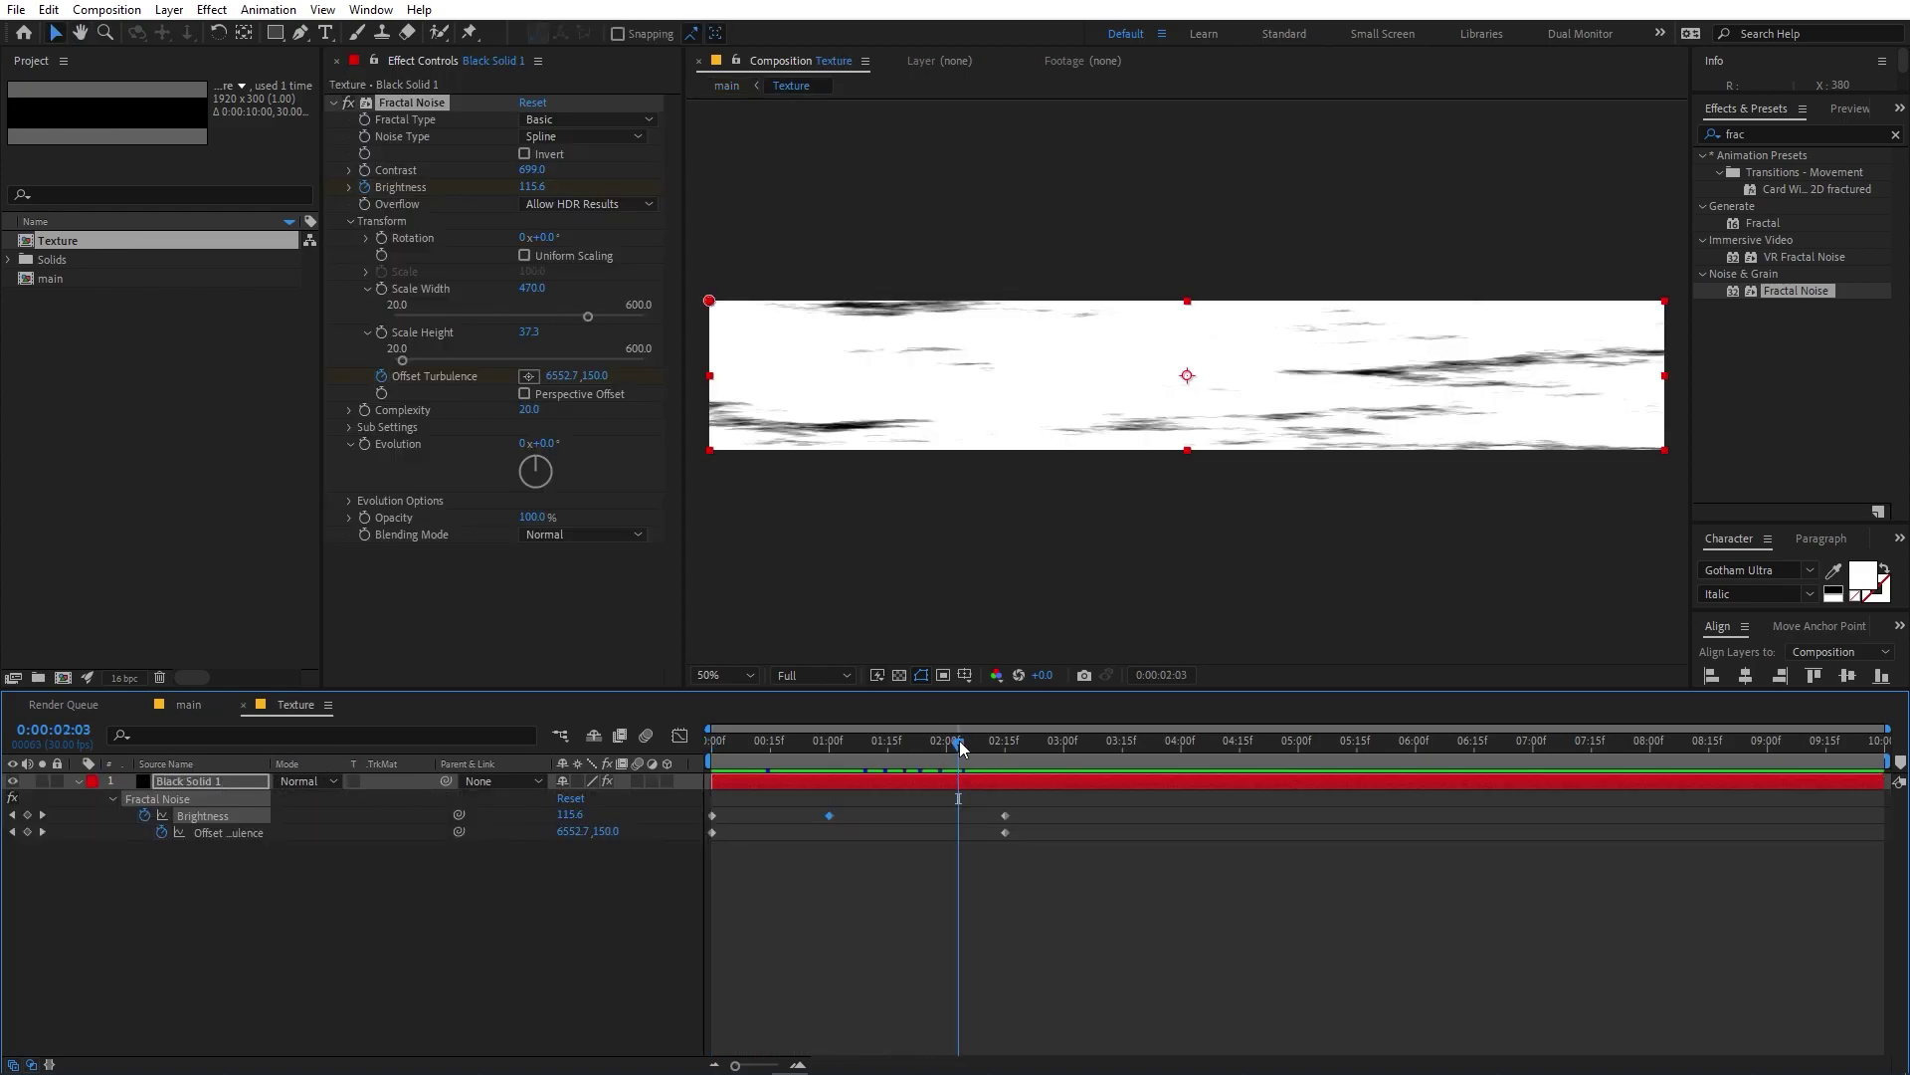
pyautogui.click(379, 881)
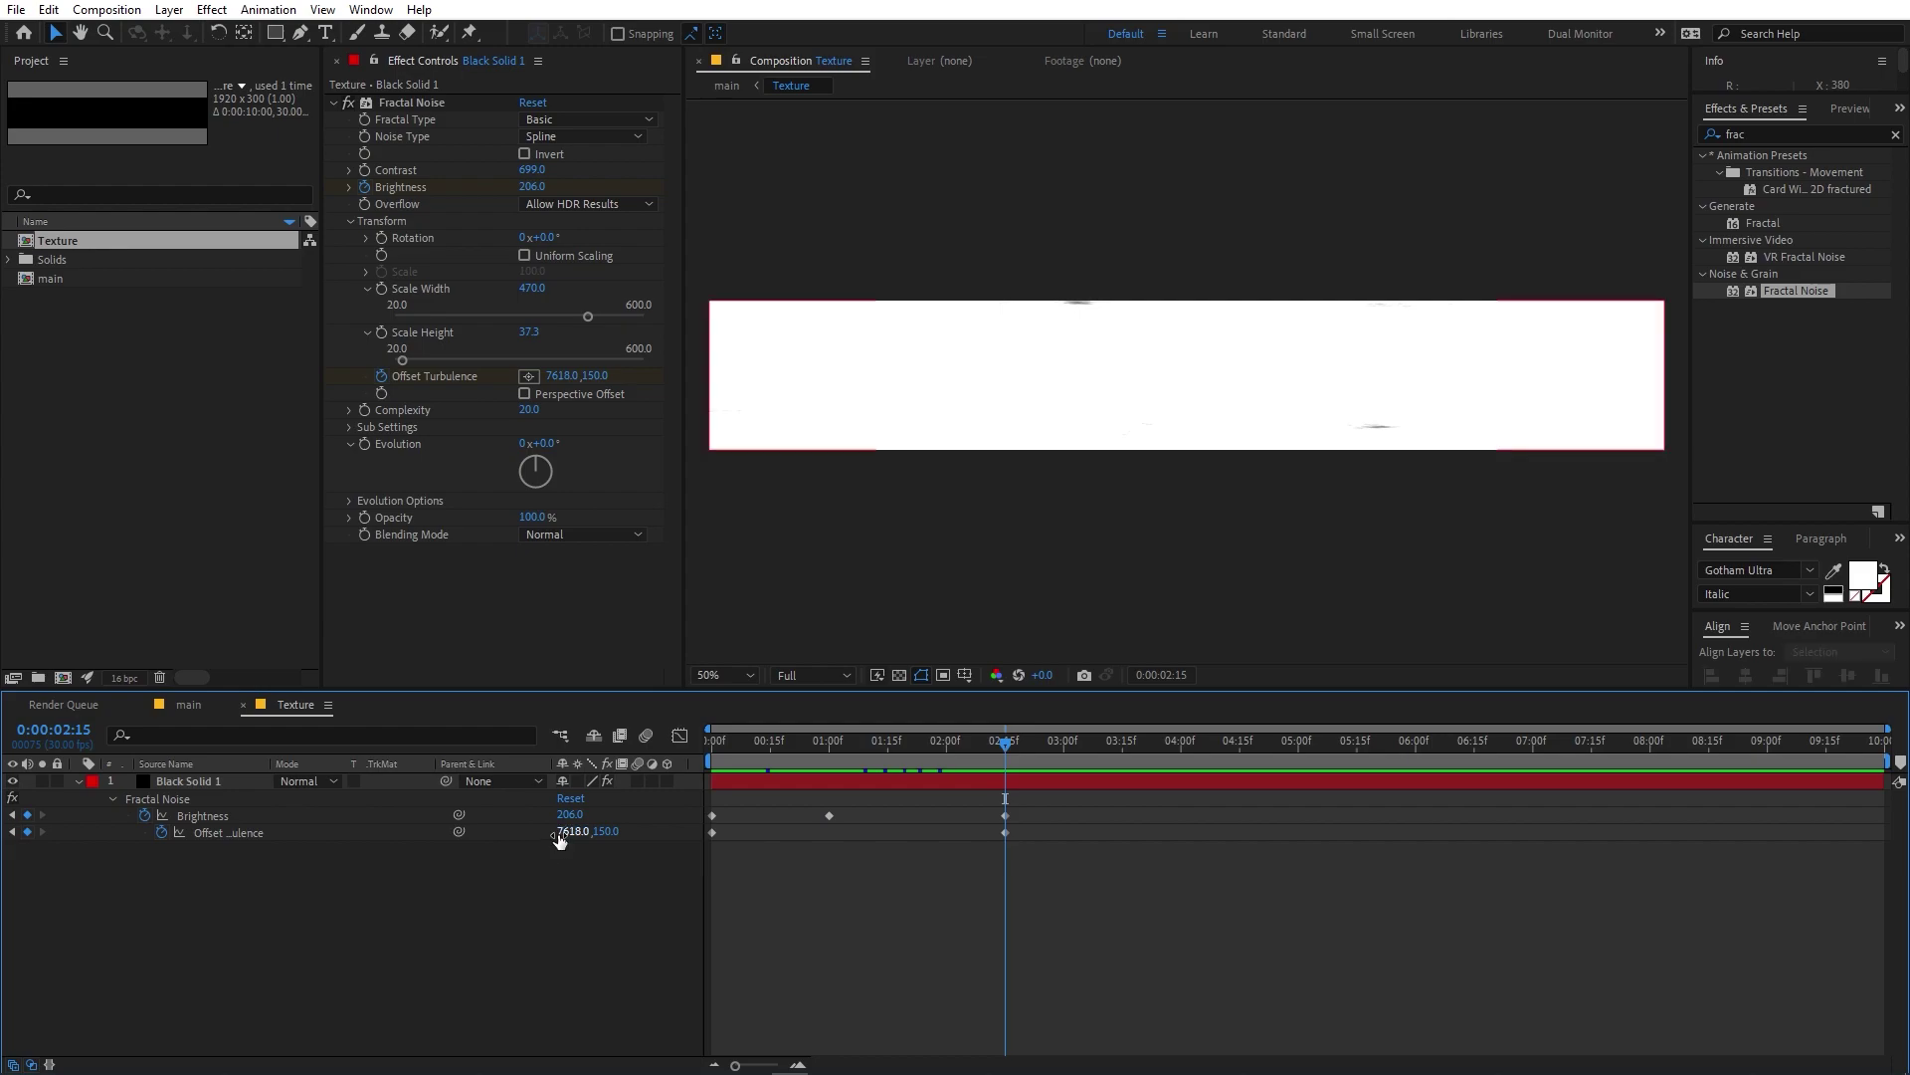
pyautogui.moveTo(557, 832); pyautogui.dragTo(588, 835)
pyautogui.moveTo(723, 850); pyautogui.dragTo(952, 777)
pyautogui.click(952, 781)
pyautogui.click(791, 742)
pyautogui.press('space')
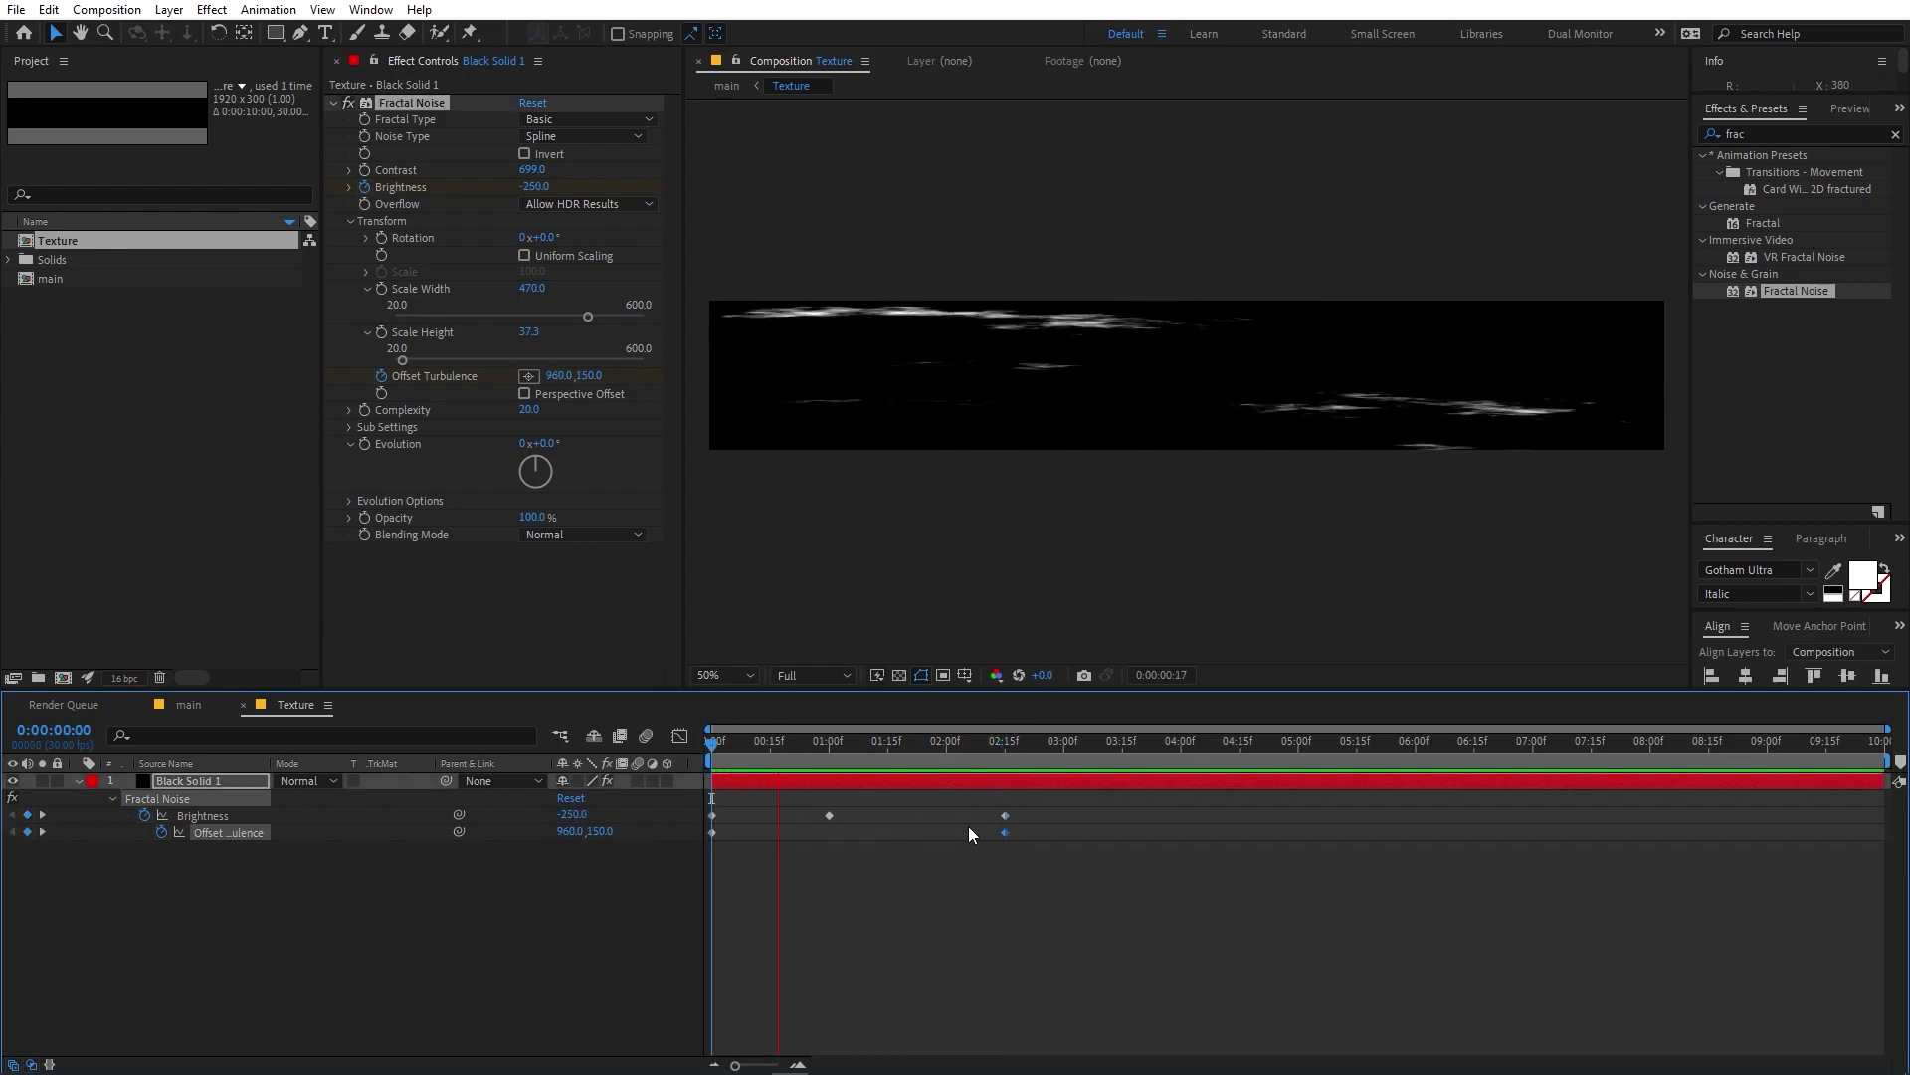
pyautogui.press('space')
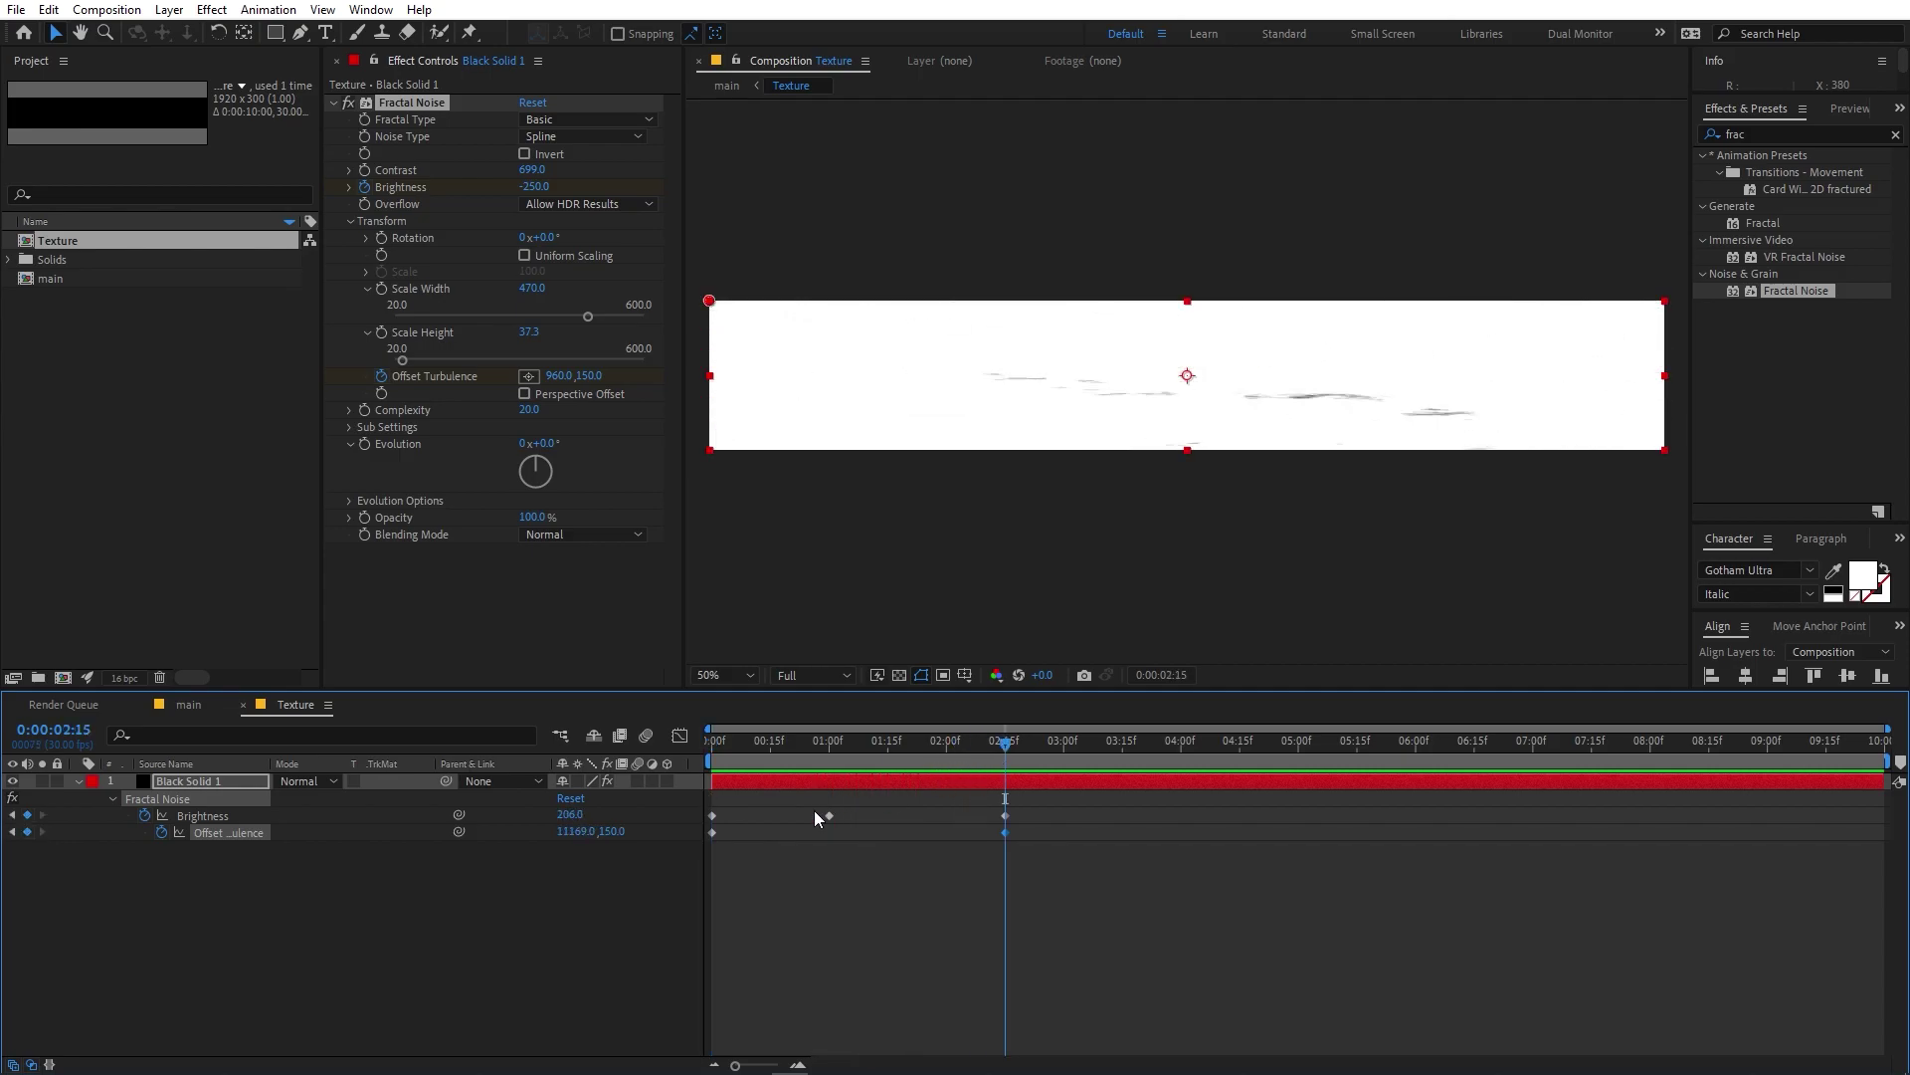
pyautogui.press('space')
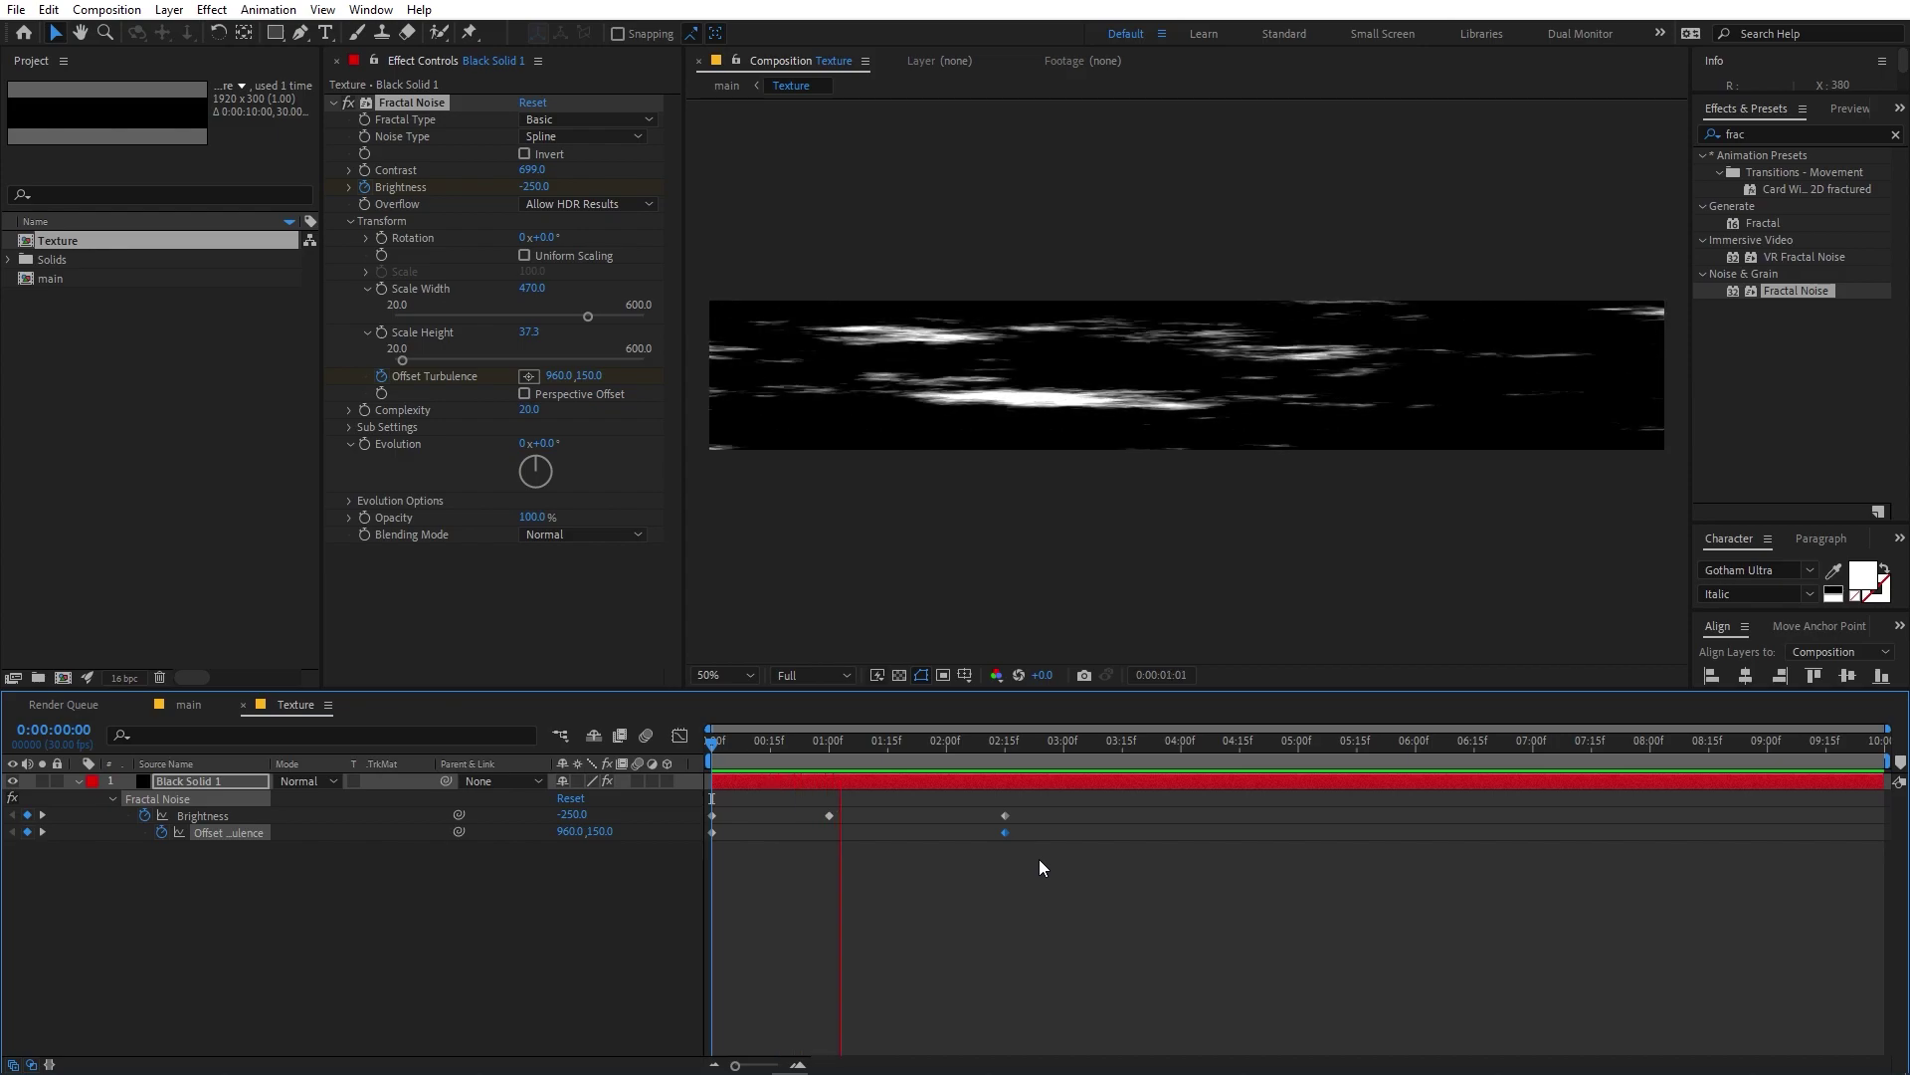
pyautogui.press('space')
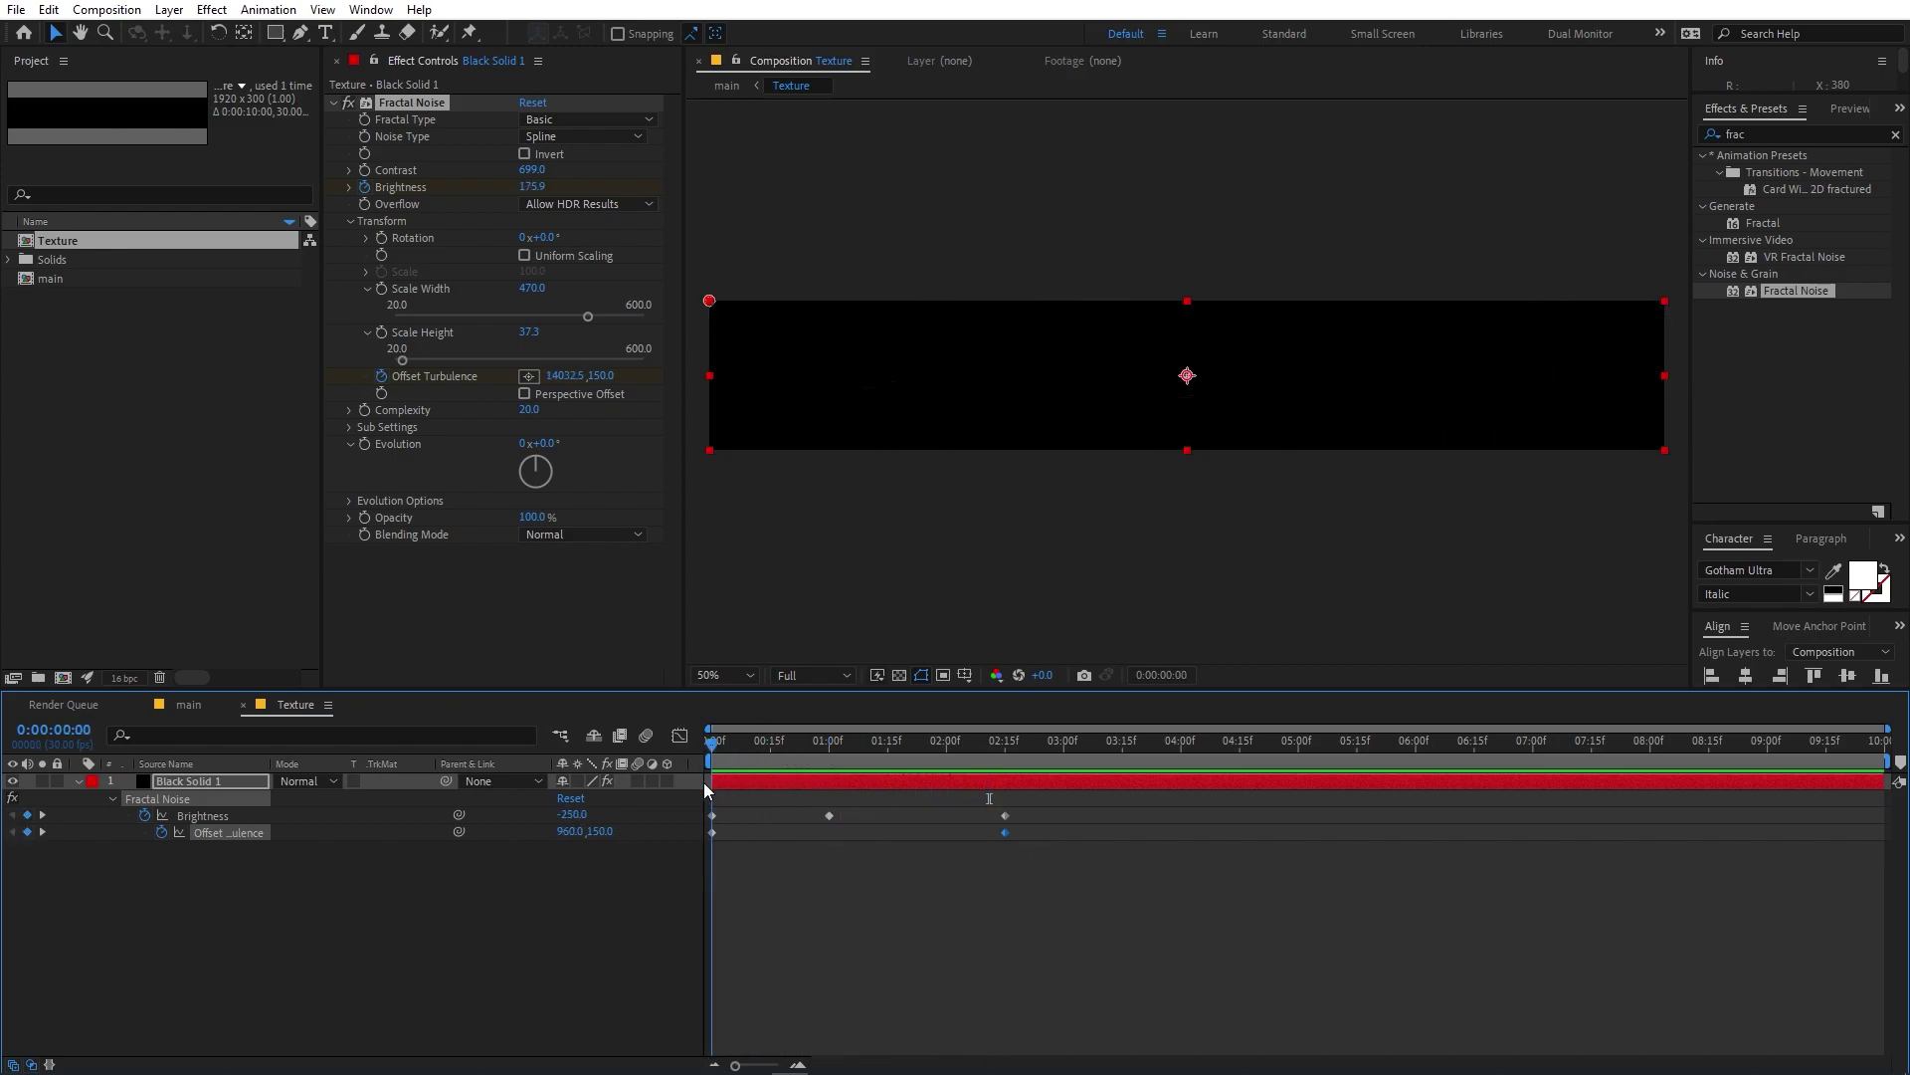
# Move the middle Brightness keyframe earlier to about 0:00:00:22 and preview the texture.
pyautogui.moveTo(826, 816)
pyautogui.mouseDown()
pyautogui.moveTo(873, 815)
pyautogui.moveTo(798, 818)
pyautogui.mouseUp()
pyautogui.press('space')
pyautogui.press('space')
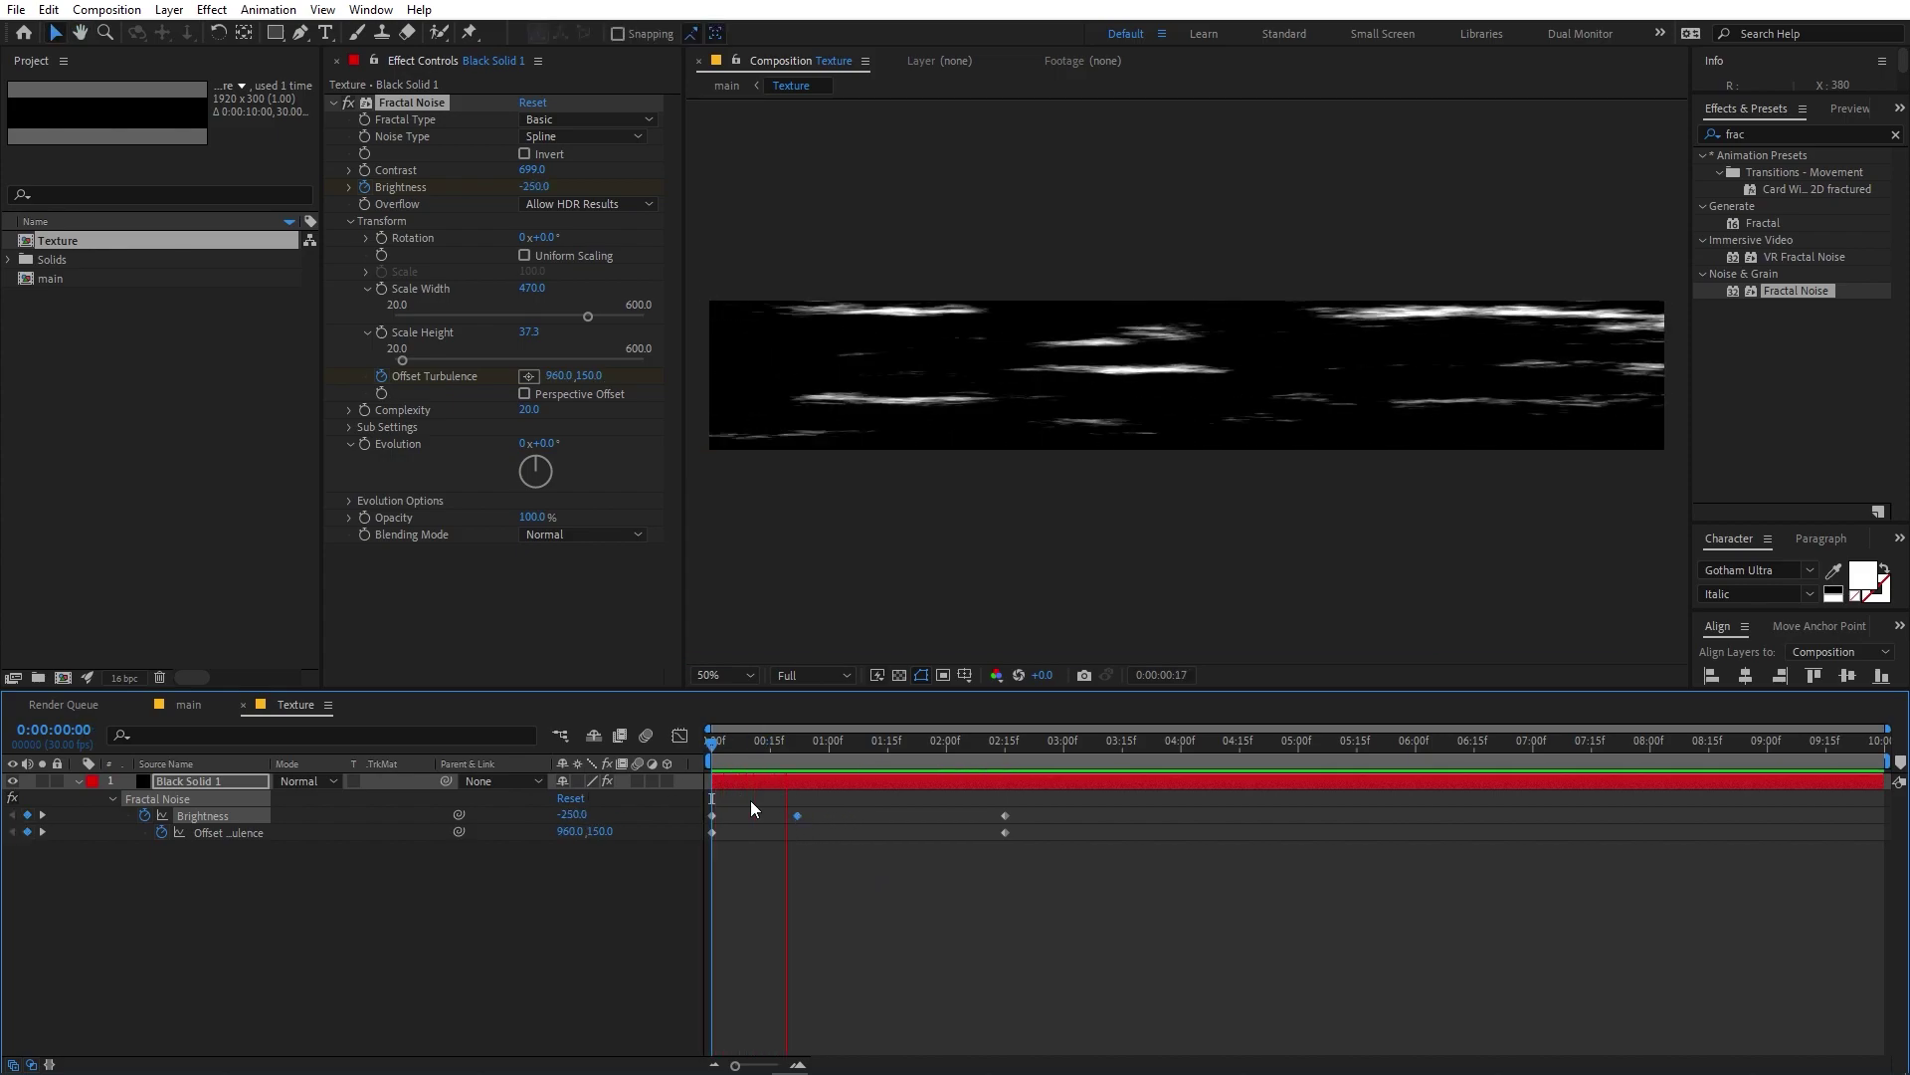
pyautogui.press('space')
# Return to the main composition and play back the updated SPIDERMAN reveal.
pyautogui.click(161, 707)
pyautogui.press('space')
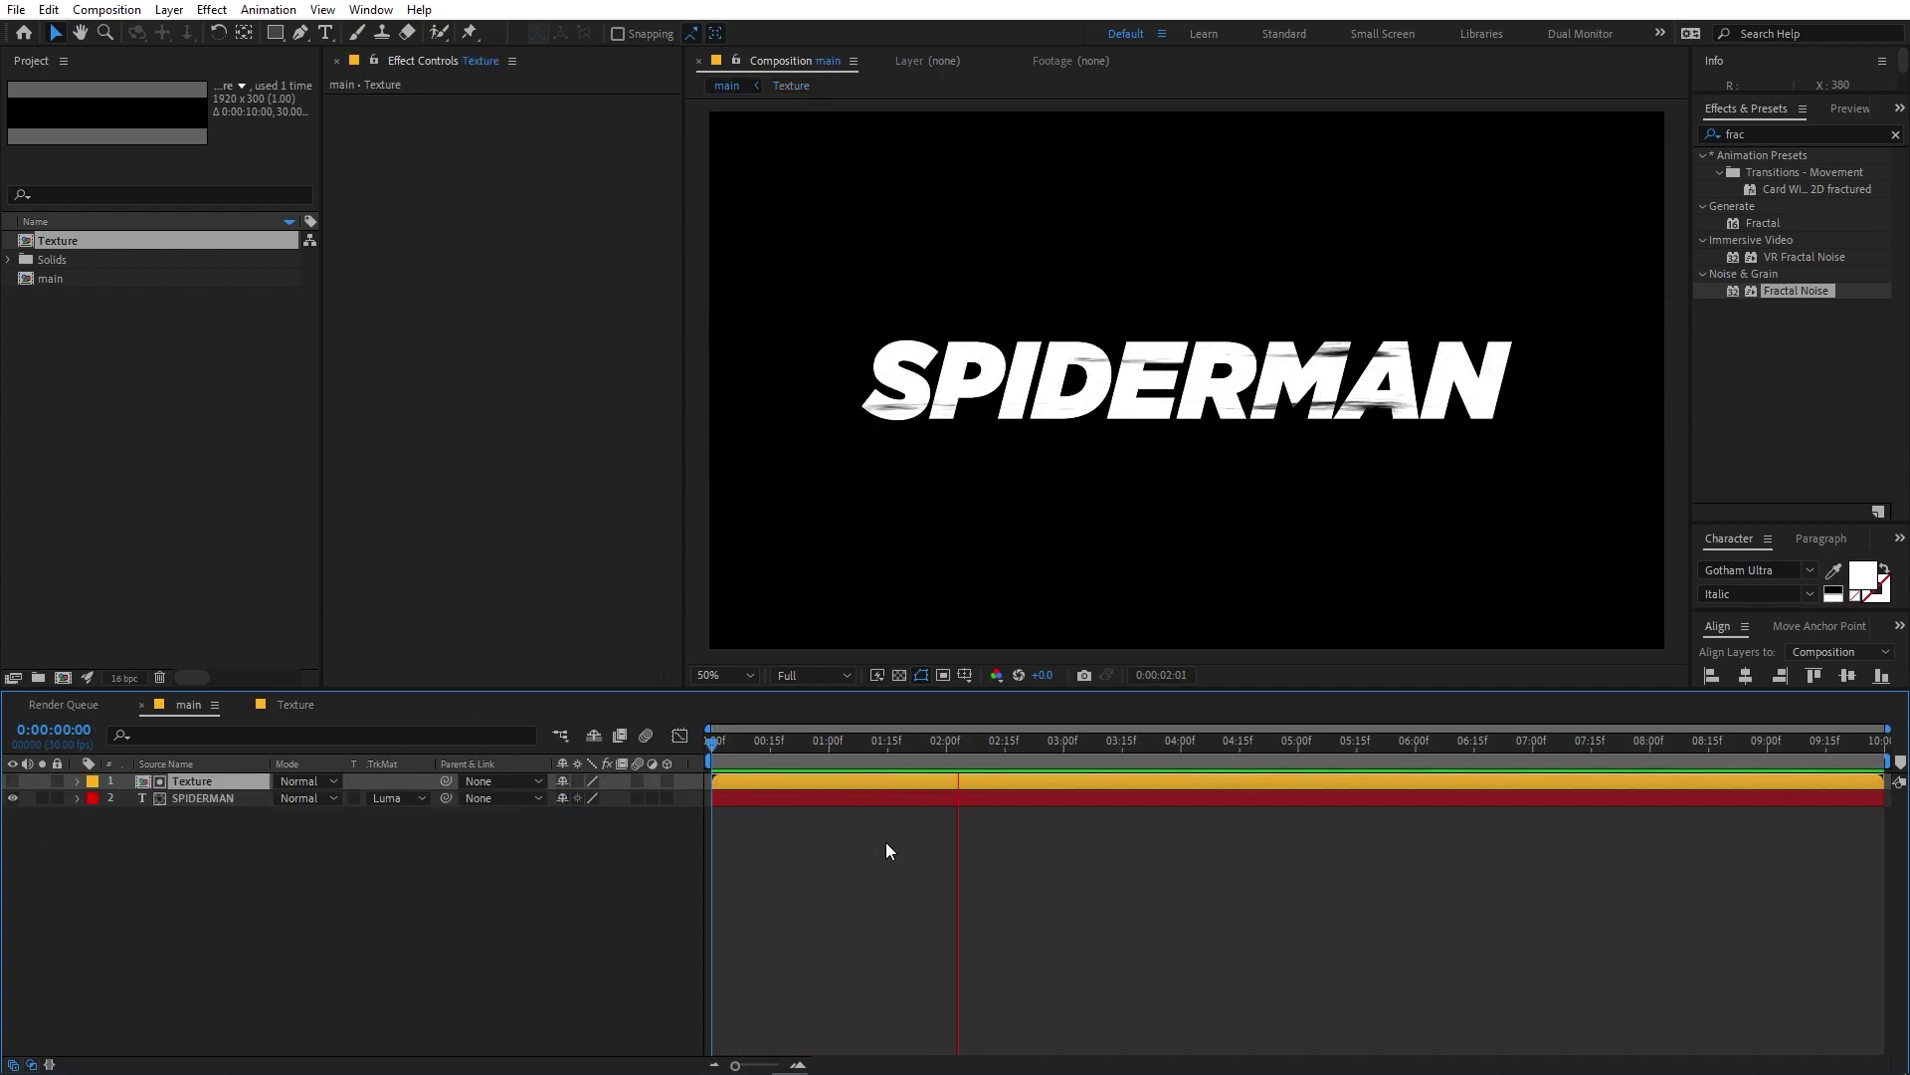
pyautogui.press('space')
# Duplicate the Texture composition as Texture 2 and open the copy at its first frame.
pyautogui.click(38, 224)
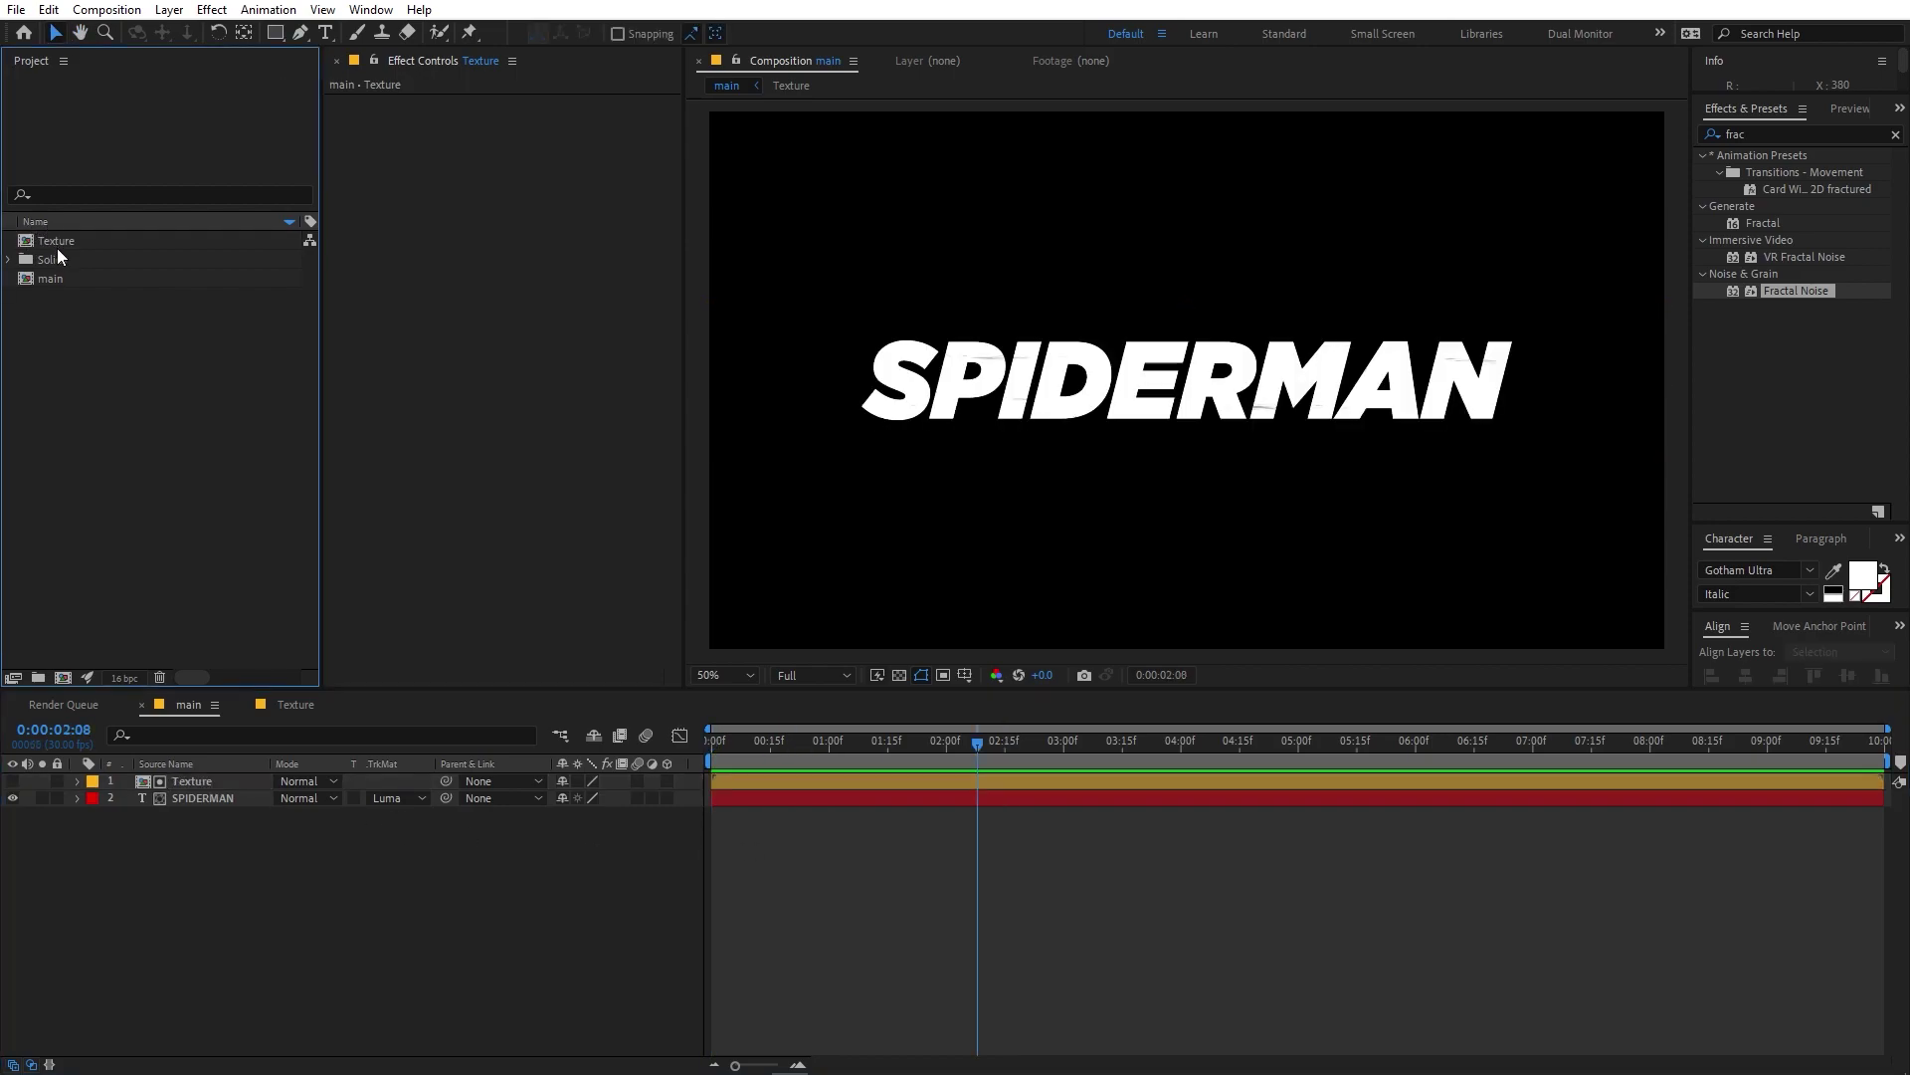
pyautogui.click(57, 242)
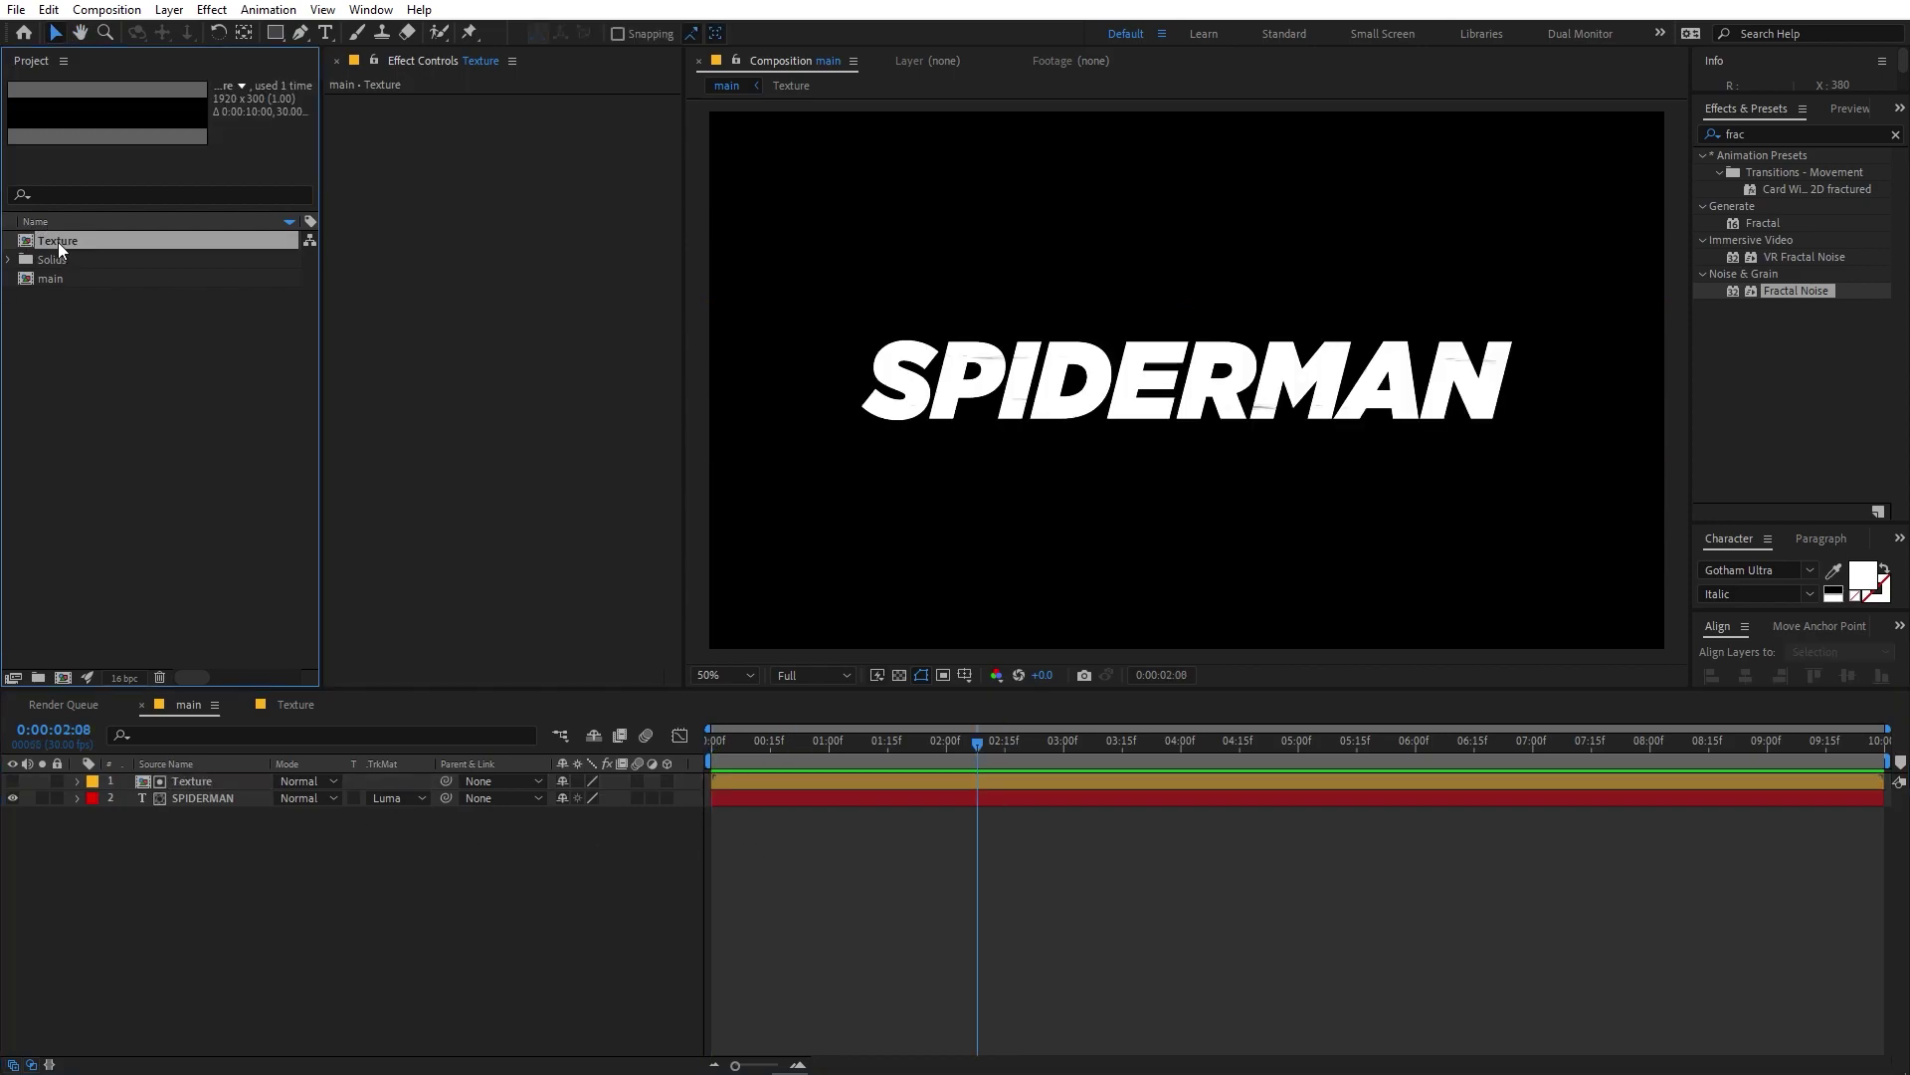
pyautogui.hotkey('ctrl', 'd')
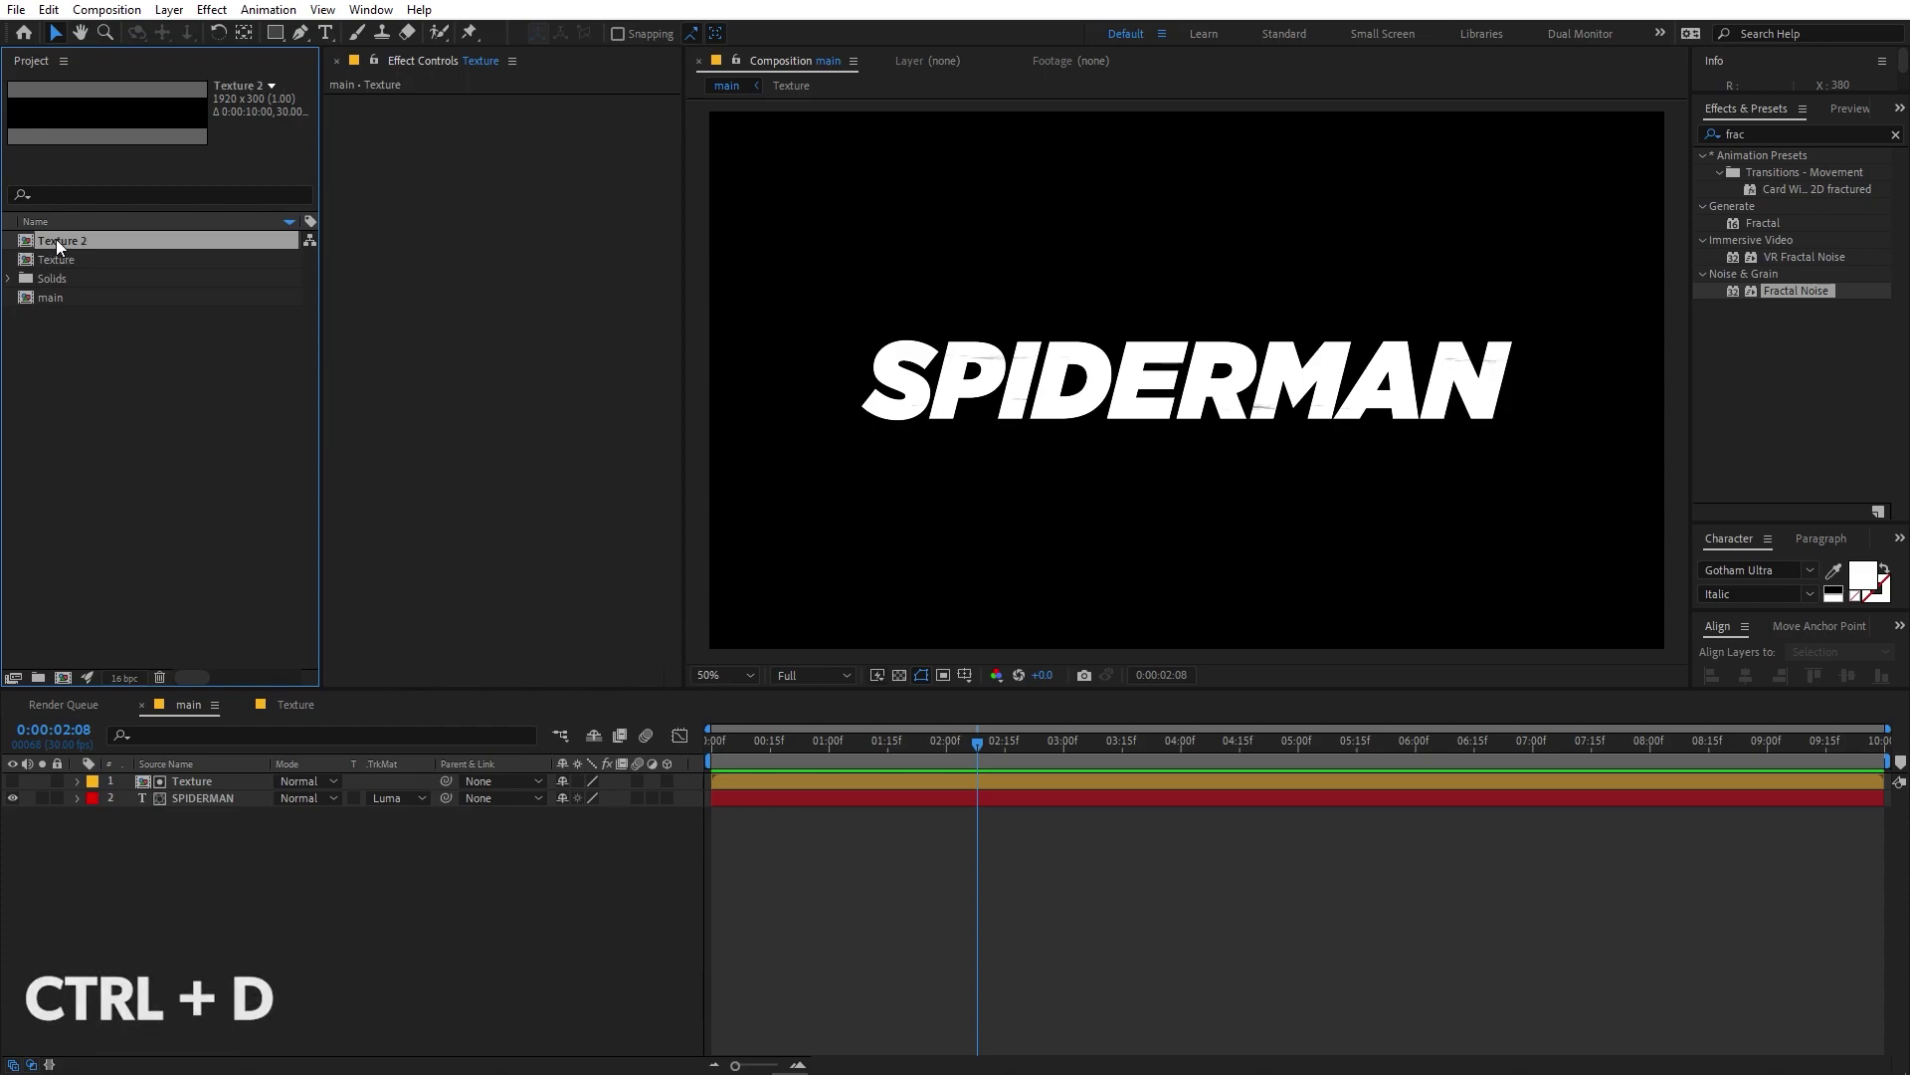
pyautogui.doubleClick(58, 242)
pyautogui.moveTo(935, 752); pyautogui.dragTo(675, 756)
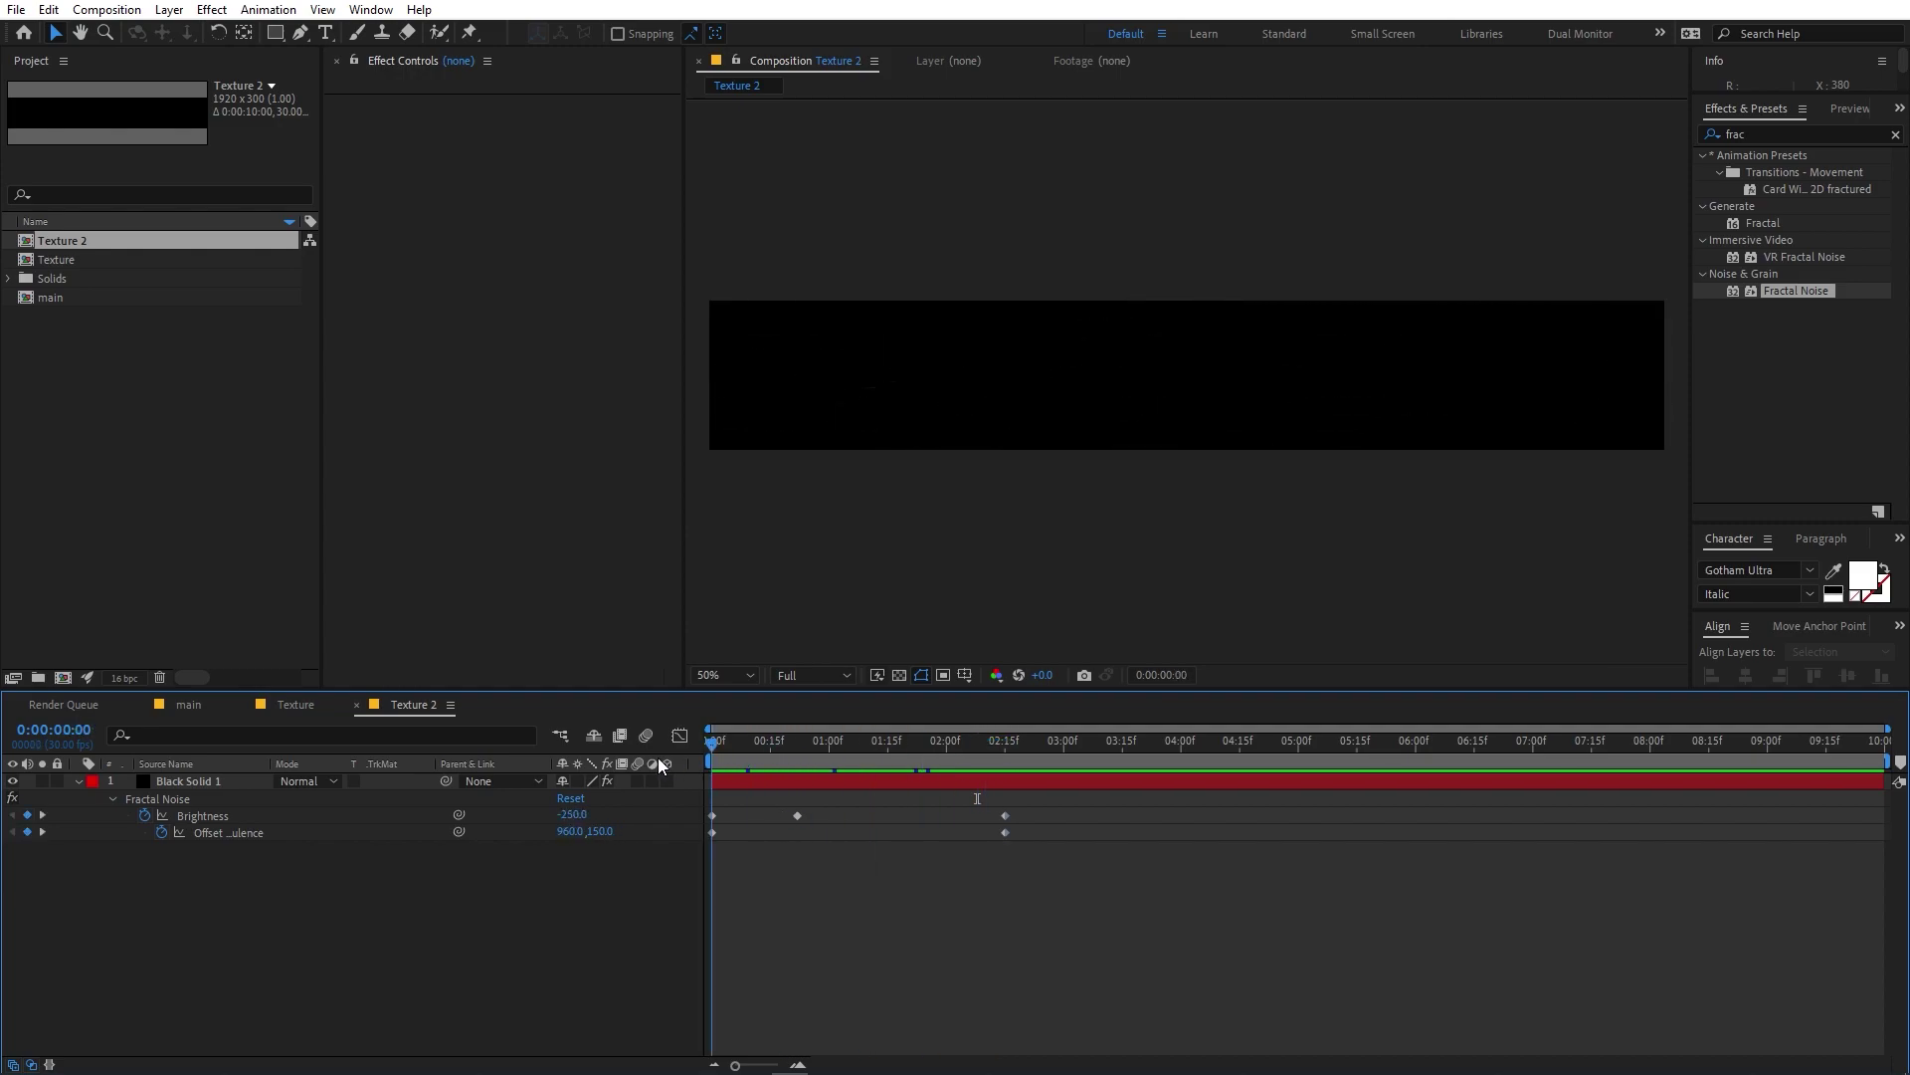
# In Texture 2, lower Brightness at 0:00:02:15, move the middle Brightness keyframe to about 0:00:01:04, and preview the result.
pyautogui.moveTo(834, 771); pyautogui.dragTo(1003, 774)
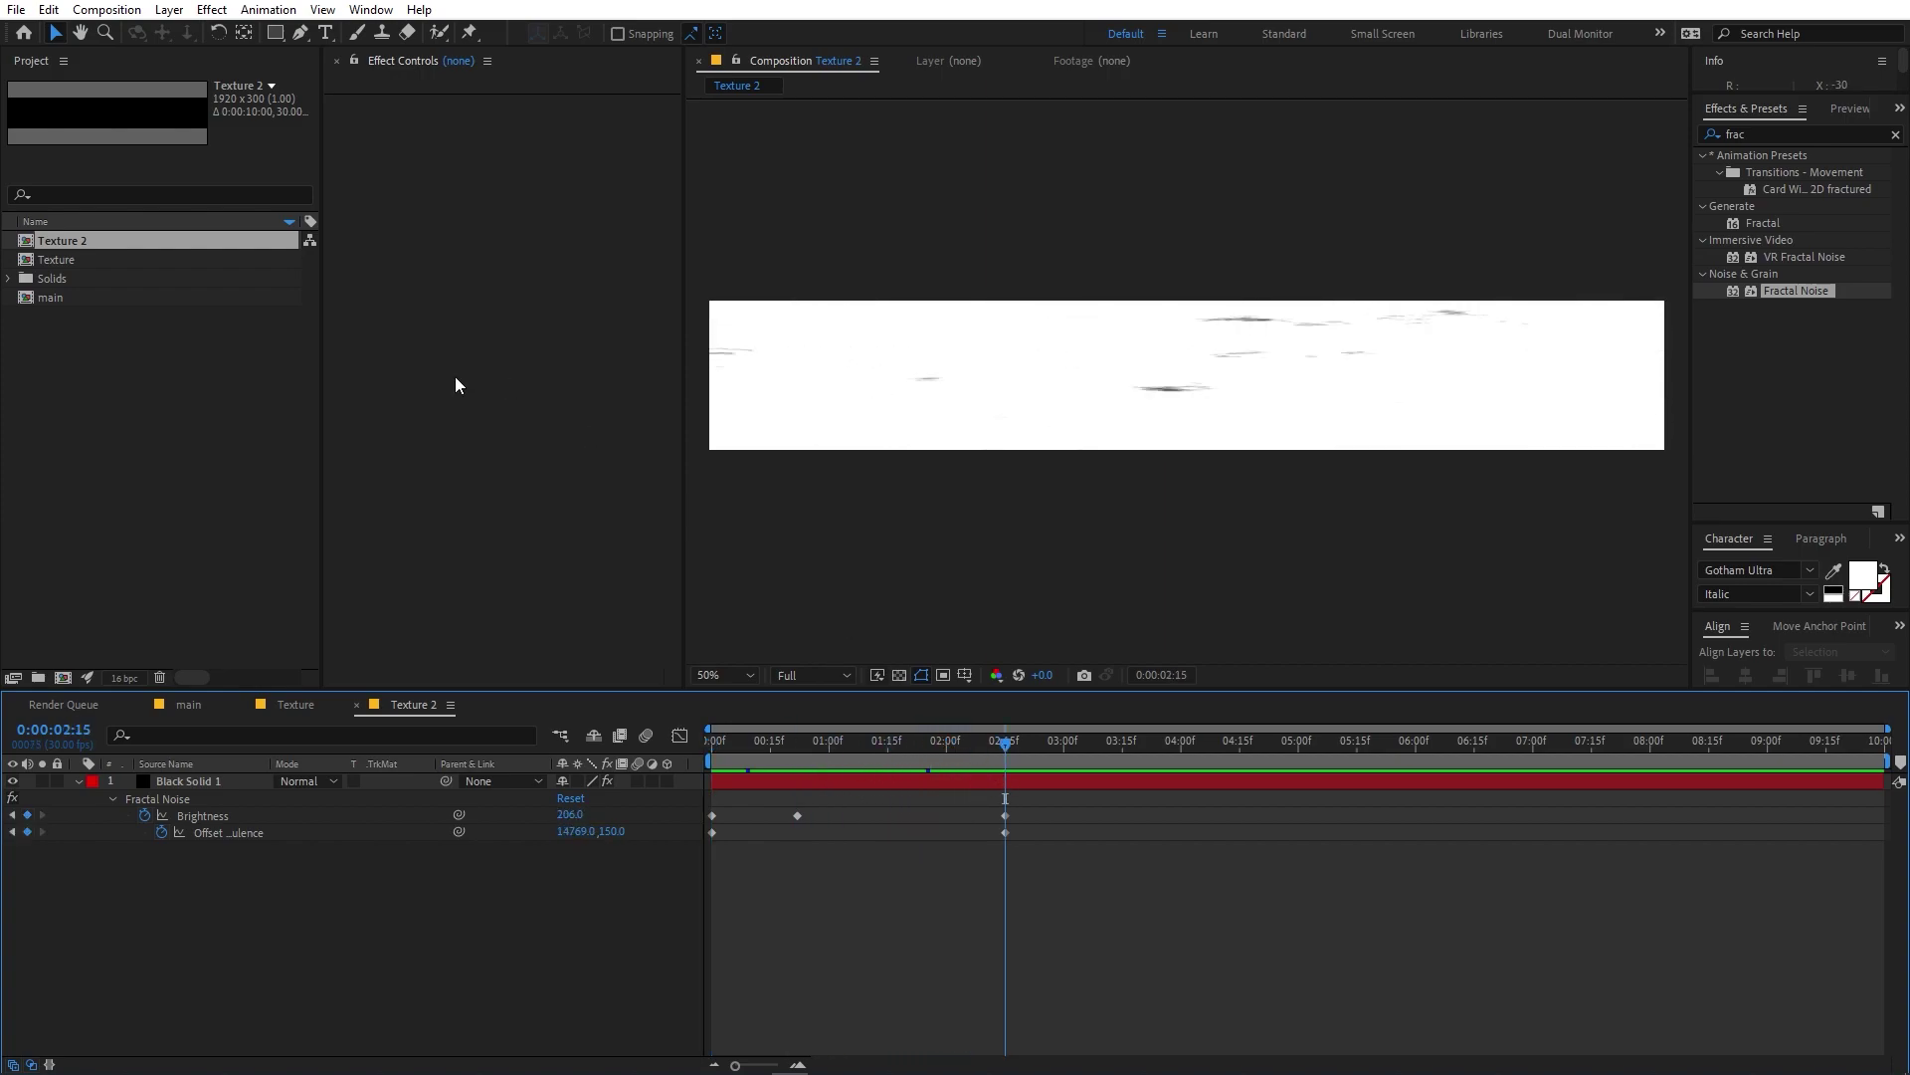
pyautogui.click(218, 781)
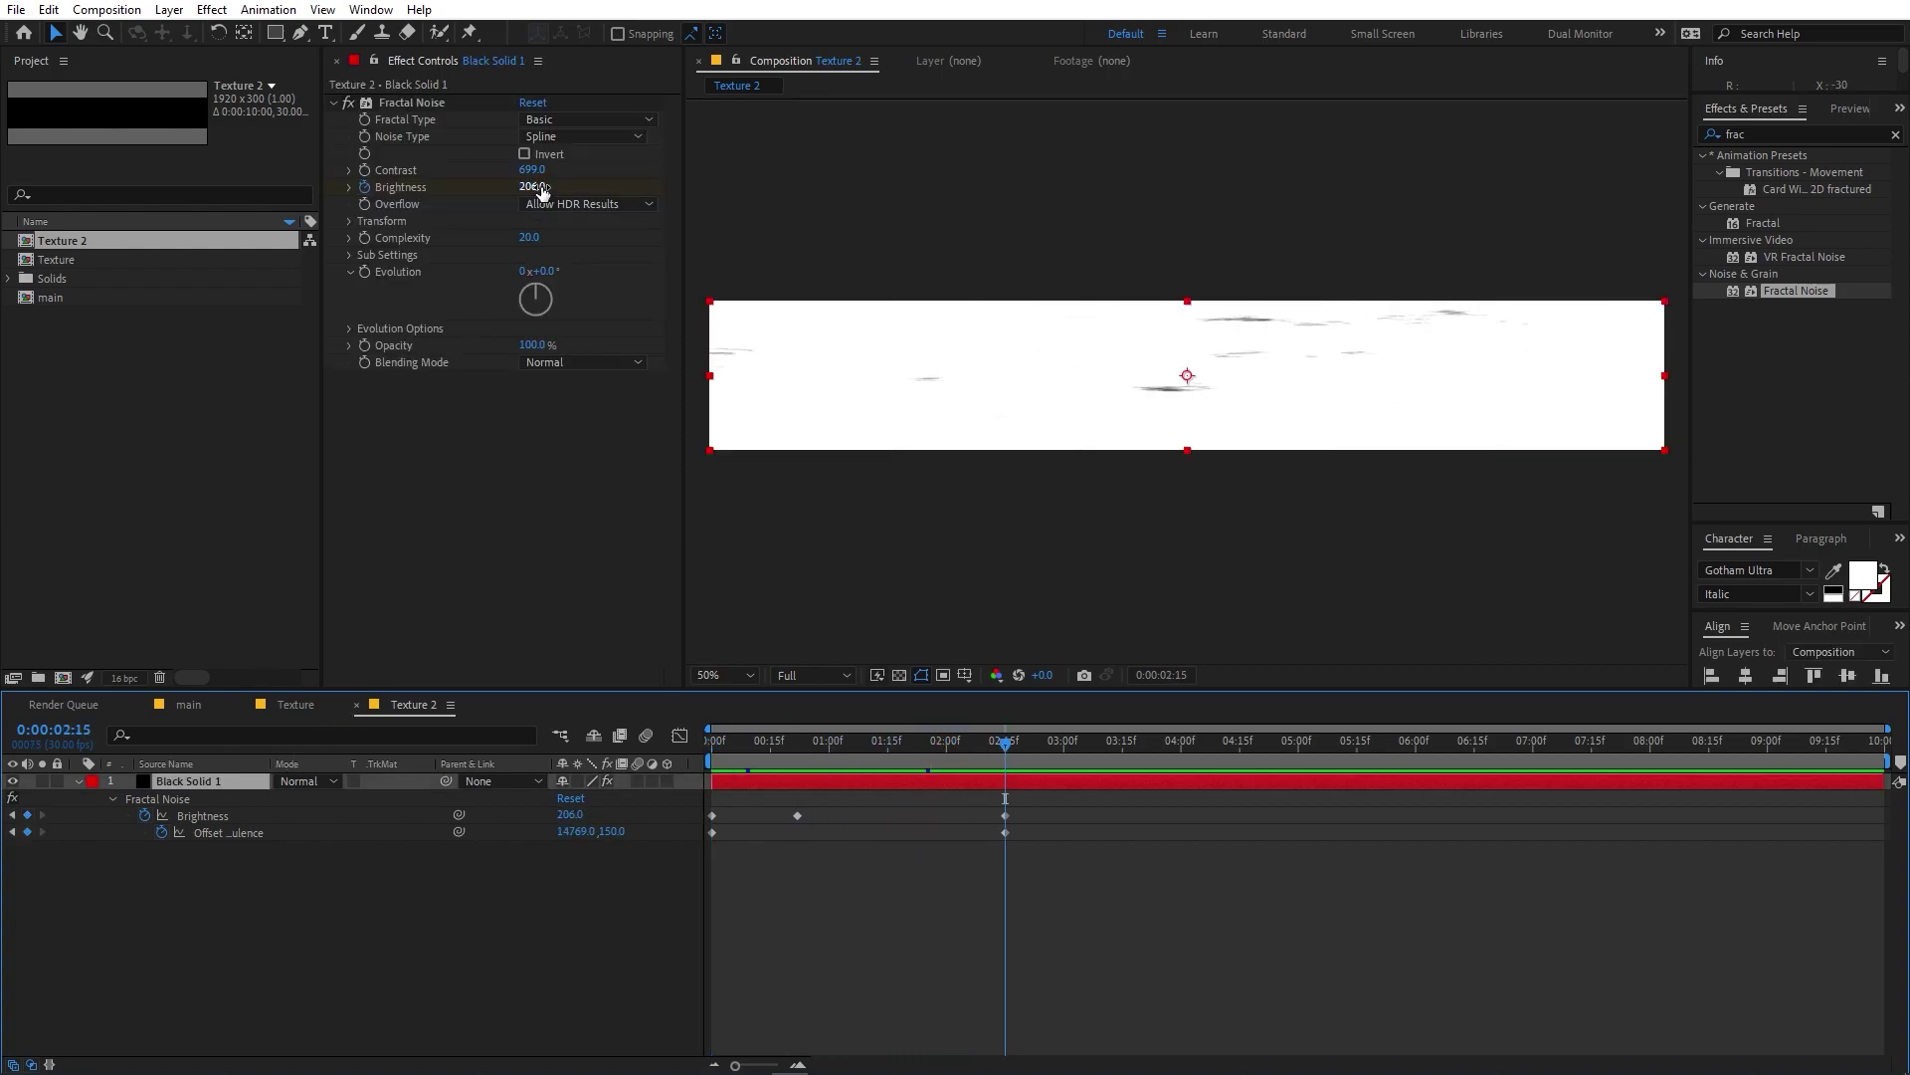
pyautogui.moveTo(540, 190); pyautogui.dragTo(120, 249)
pyautogui.moveTo(832, 744); pyautogui.dragTo(845, 745)
pyautogui.moveTo(801, 821); pyautogui.dragTo(839, 811)
pyautogui.moveTo(534, 187); pyautogui.dragTo(624, 204)
pyautogui.moveTo(761, 747); pyautogui.dragTo(712, 746)
pyautogui.press('space')
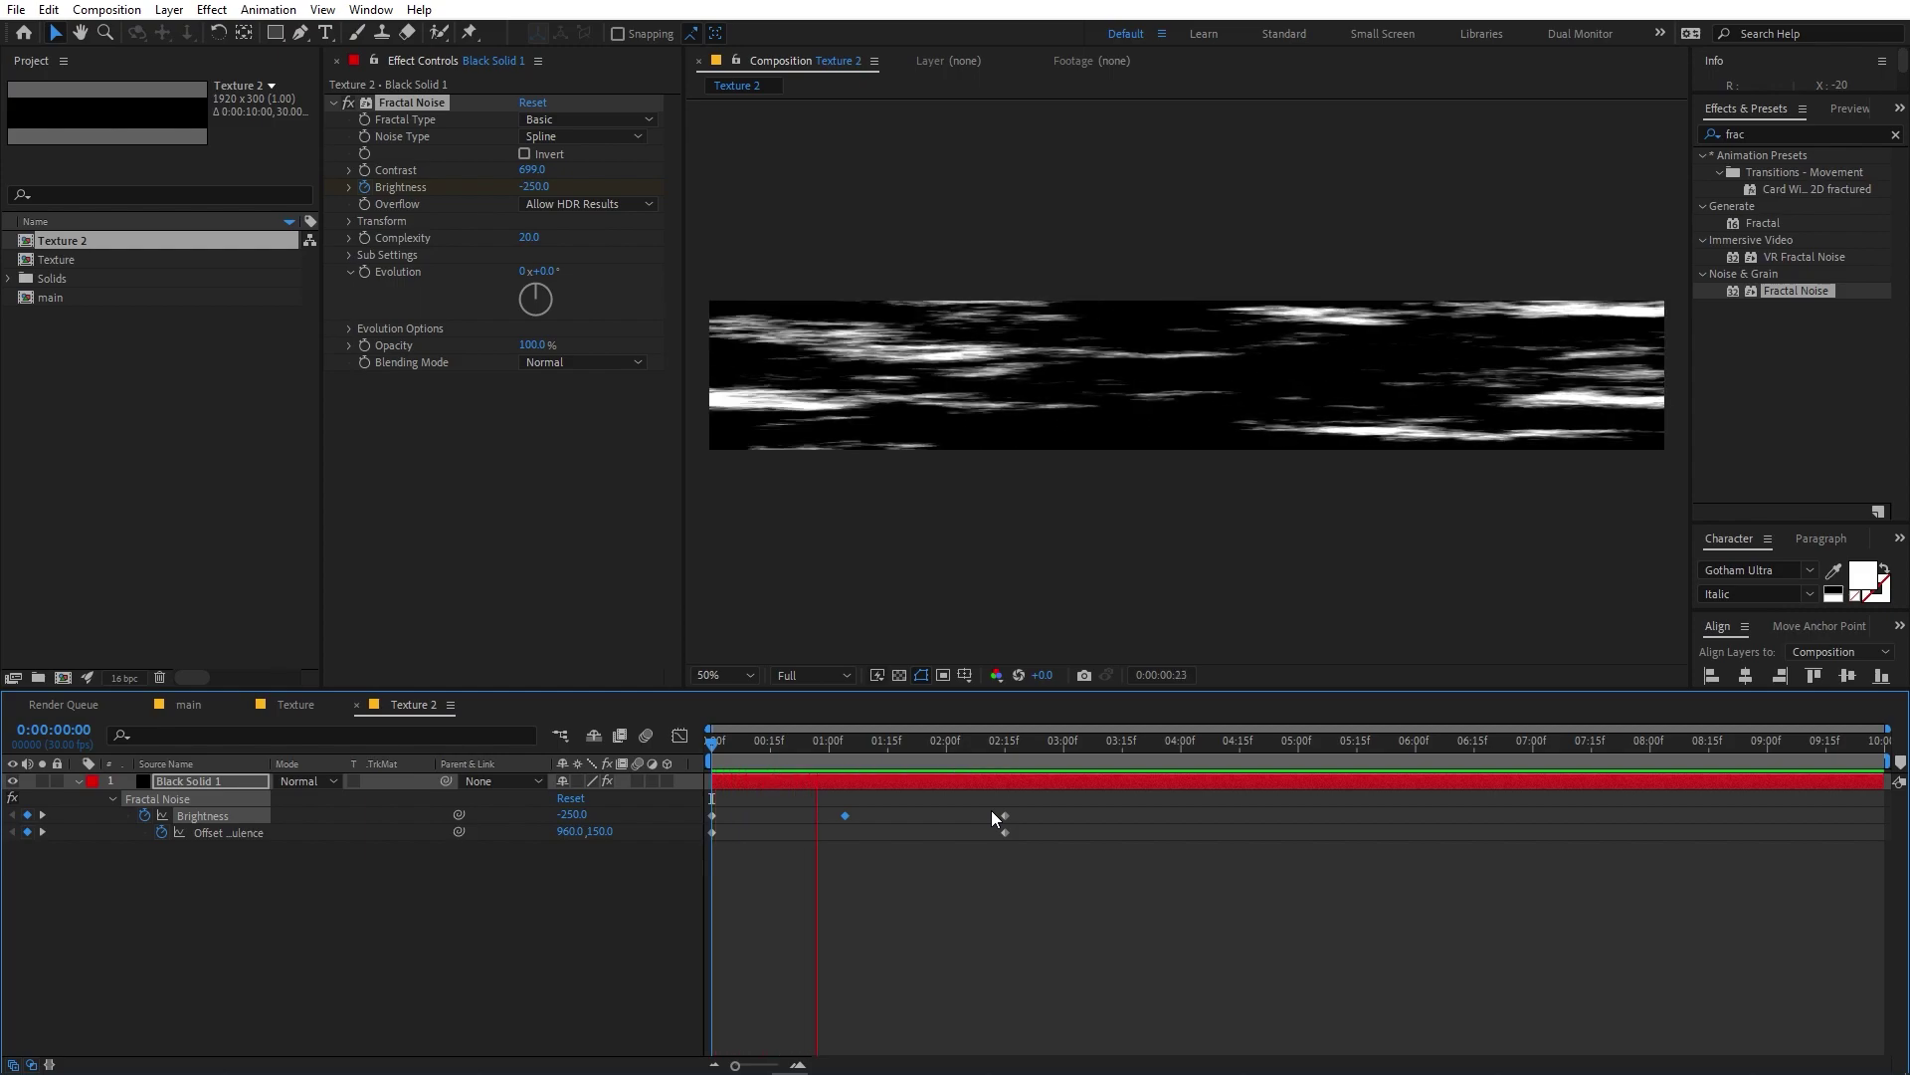
# Add a raised Brightness keyframe between the last two in Texture 2 and set Contrast to 747.
pyautogui.moveTo(807, 744); pyautogui.dragTo(923, 772)
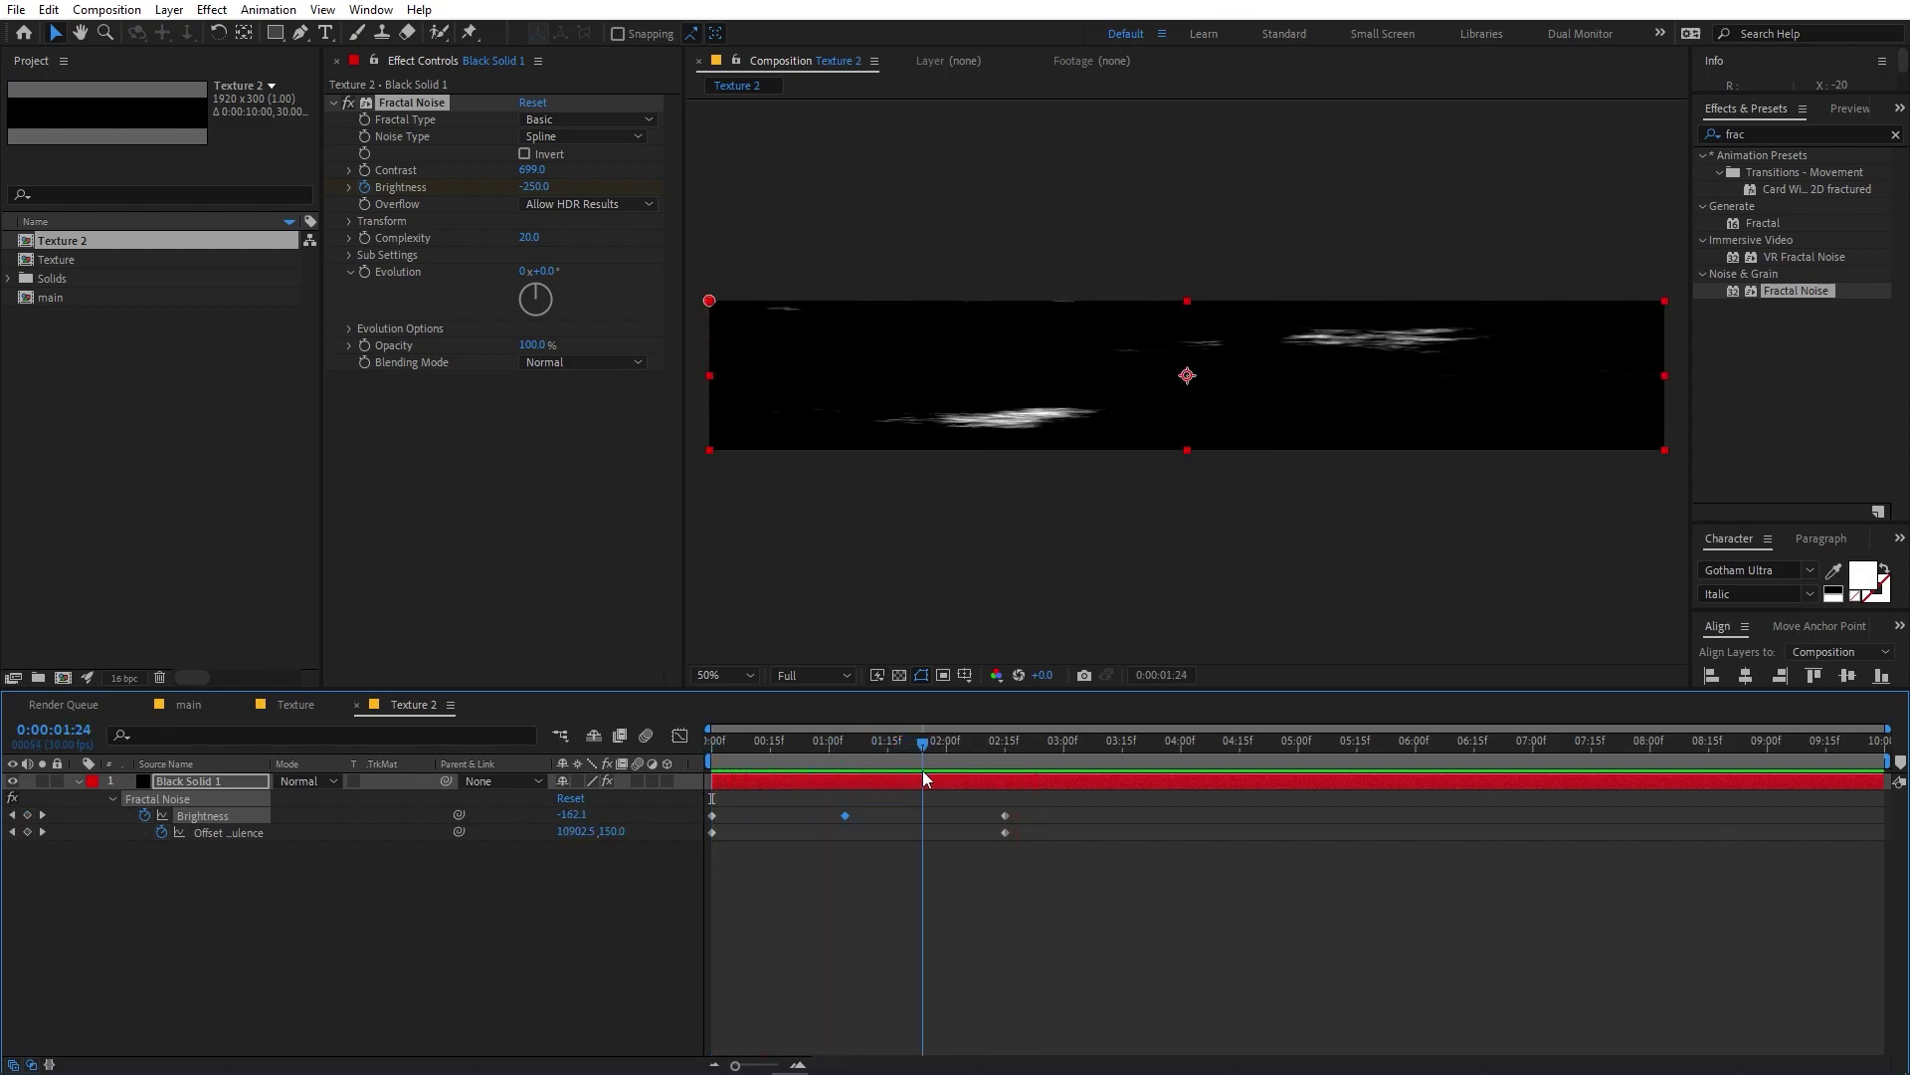
pyautogui.moveTo(531, 192); pyautogui.dragTo(1164, 237)
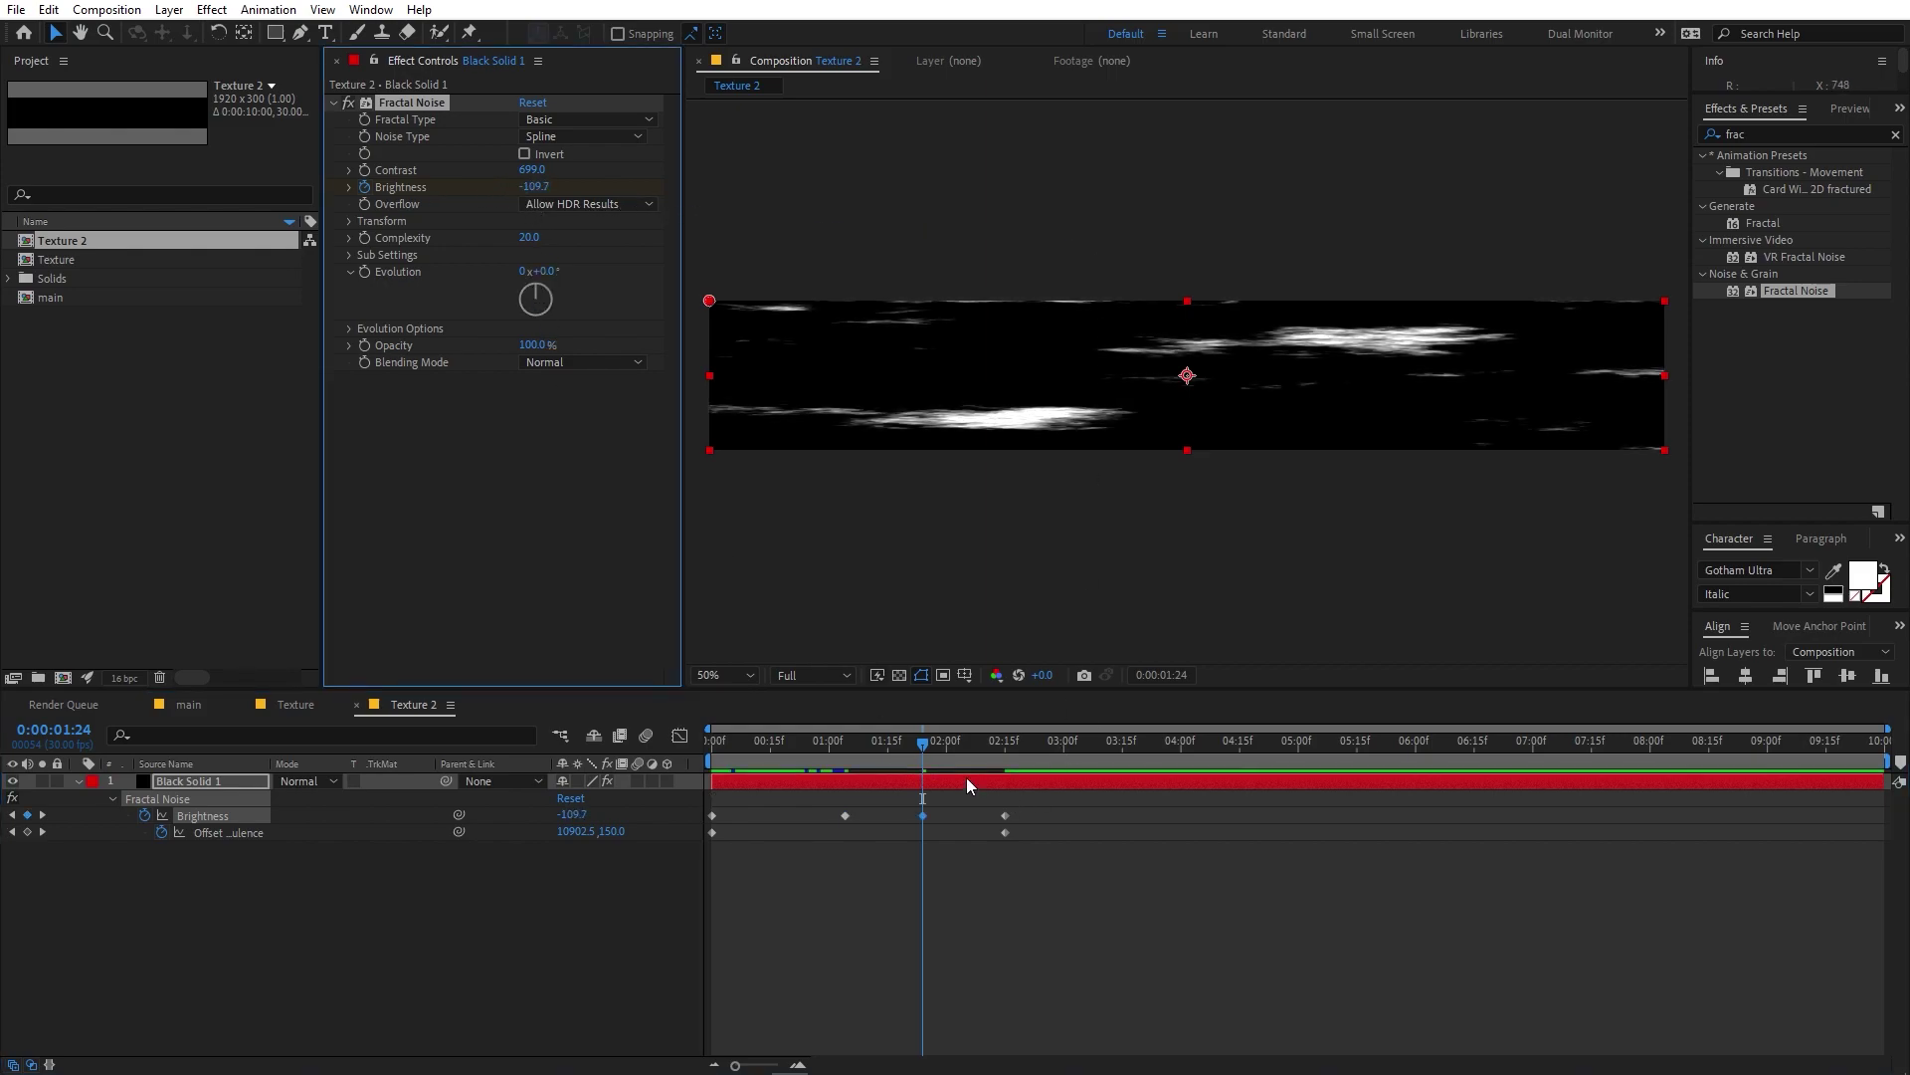
pyautogui.hotkey('ctrl', 'z')
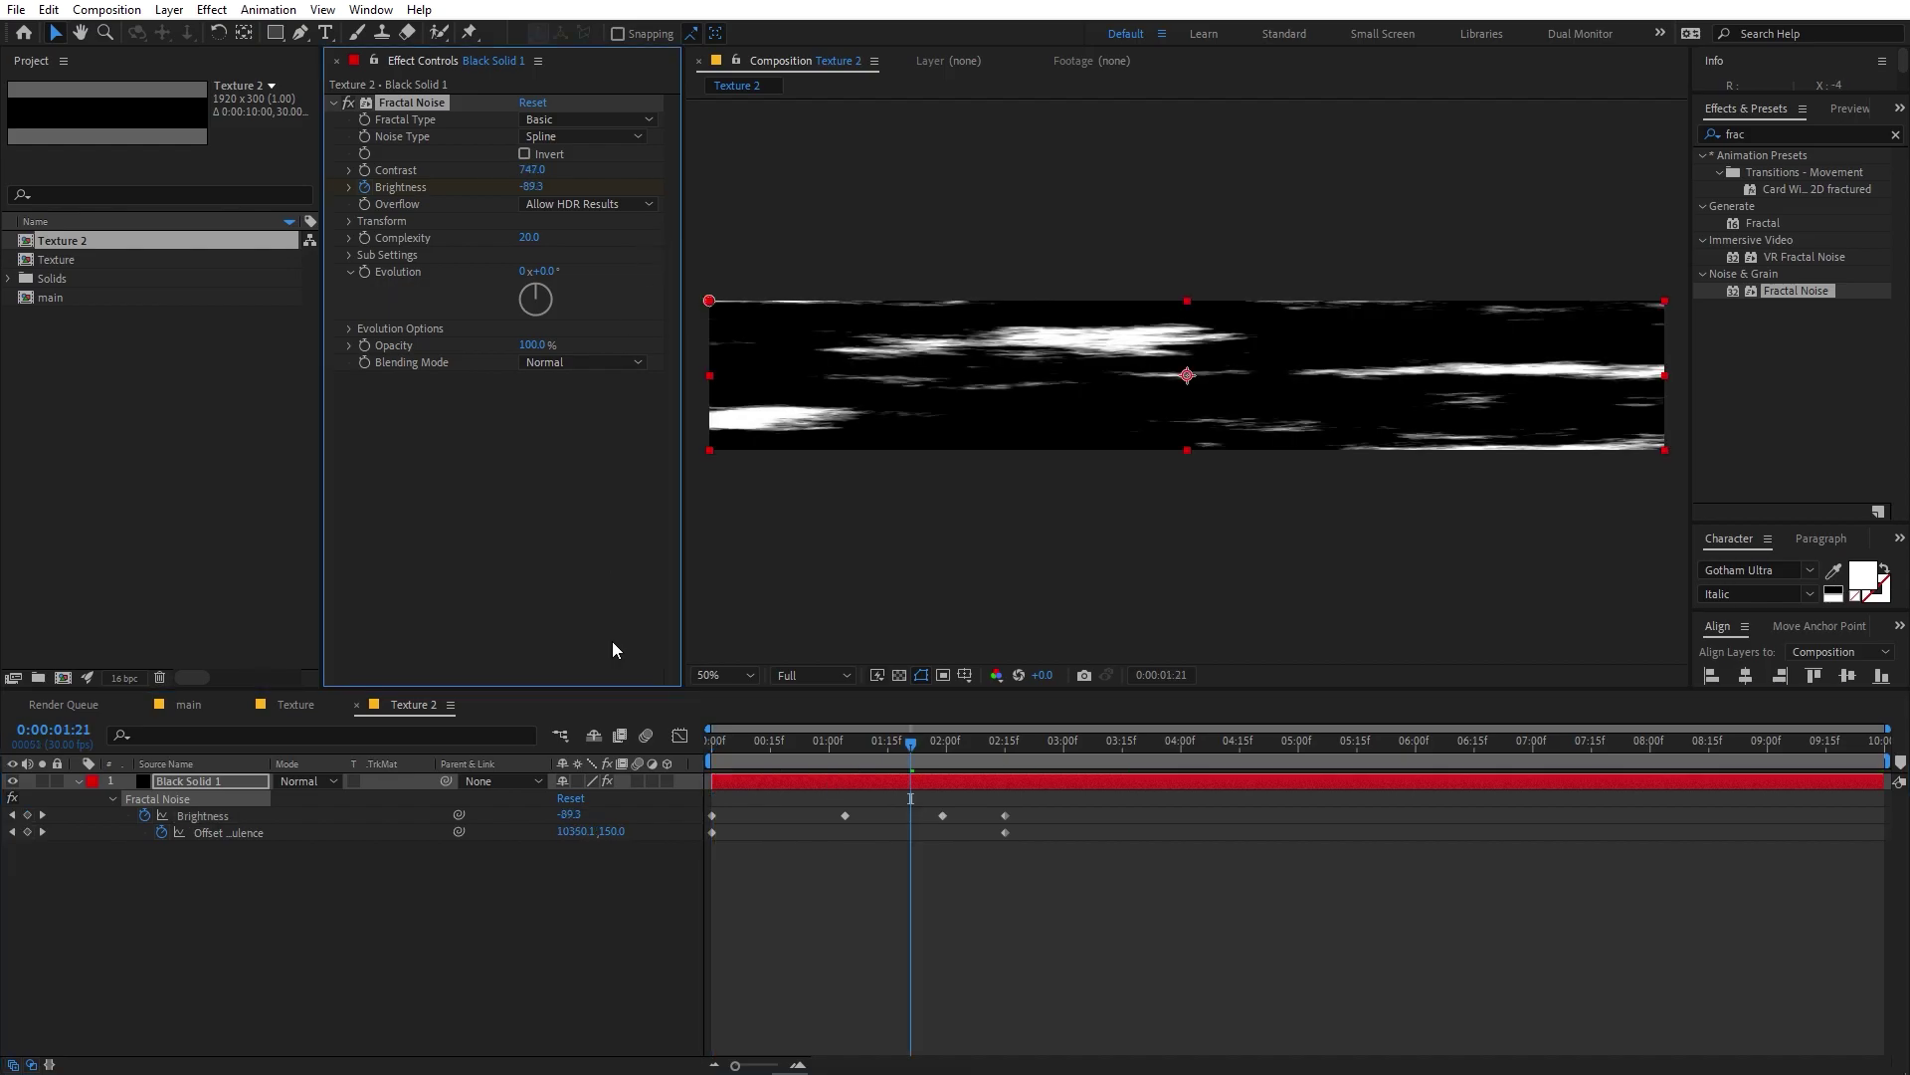
# Place Texture 2 above the other layers in the main composition, set its blending mode to Add, and check the overlay around 0:00:00:28.
pyautogui.click(188, 704)
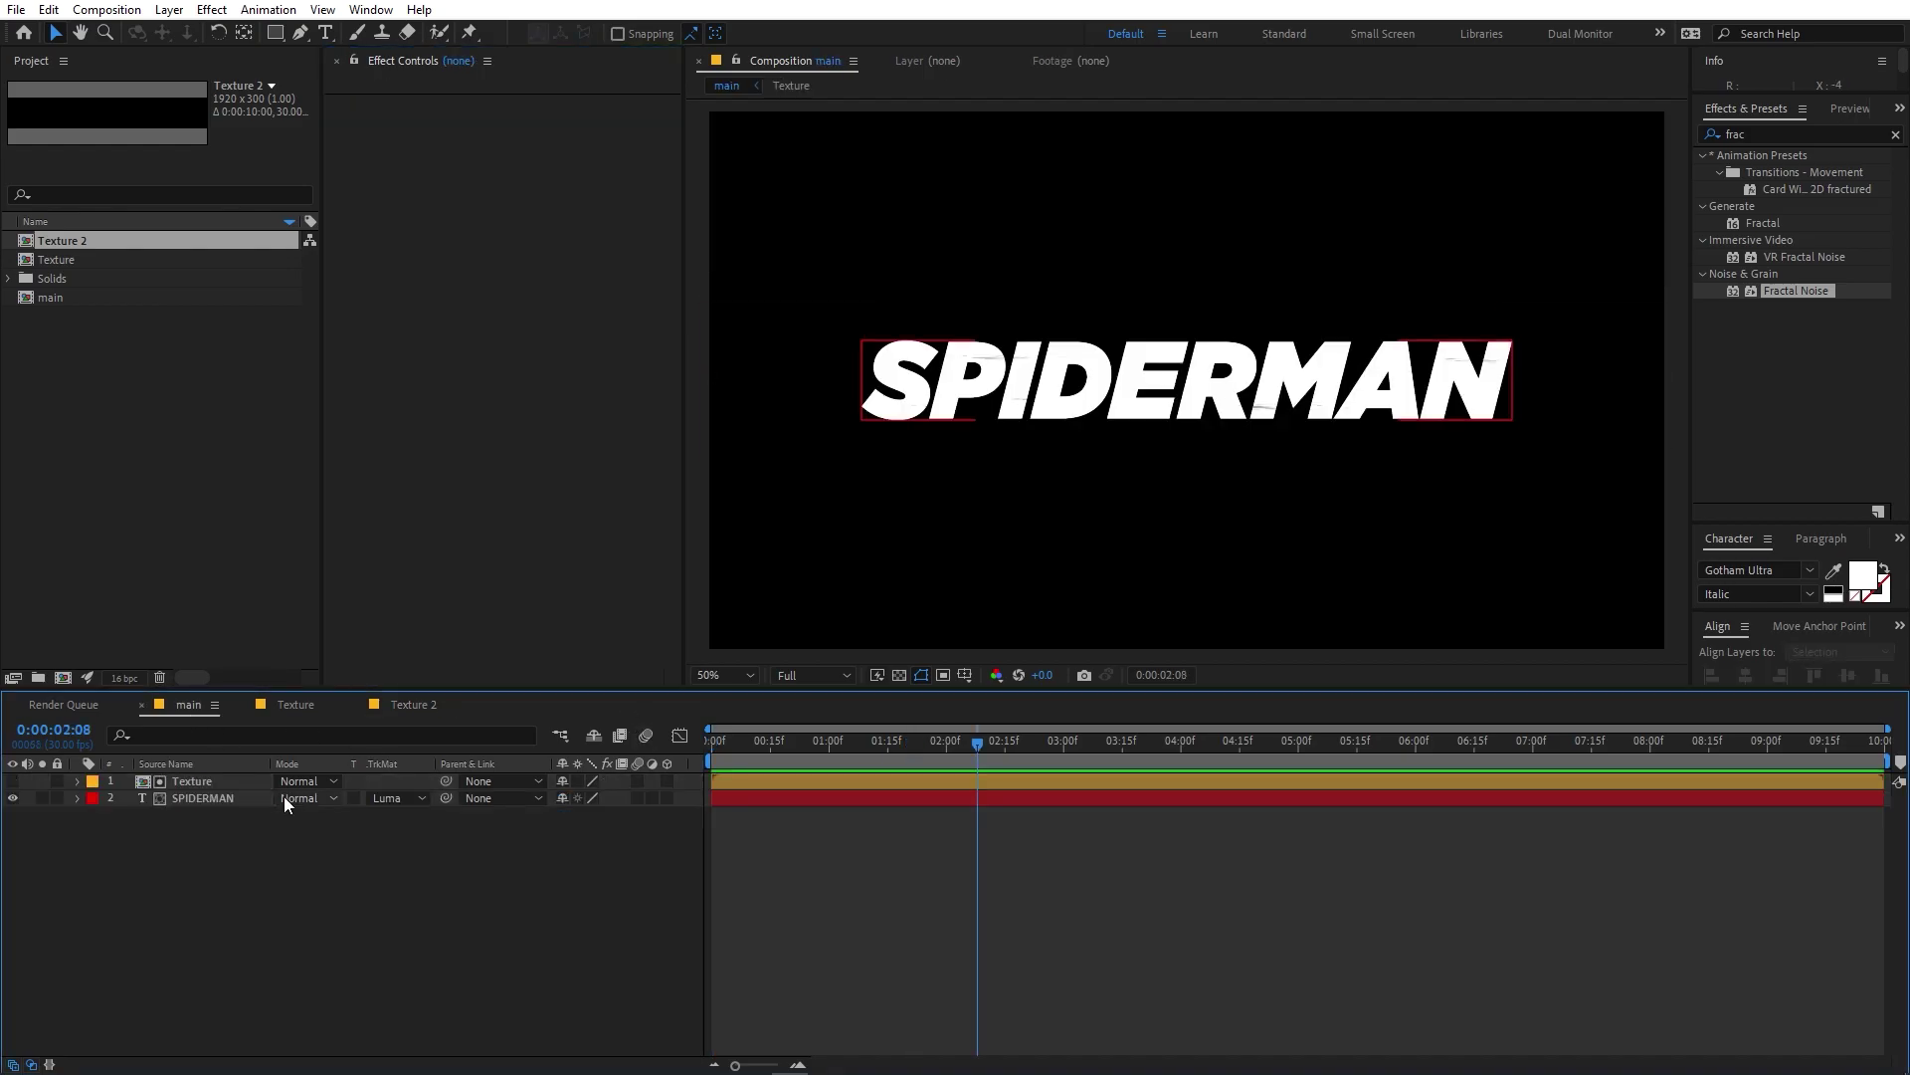
pyautogui.click(57, 243)
pyautogui.moveTo(57, 242); pyautogui.dragTo(176, 780)
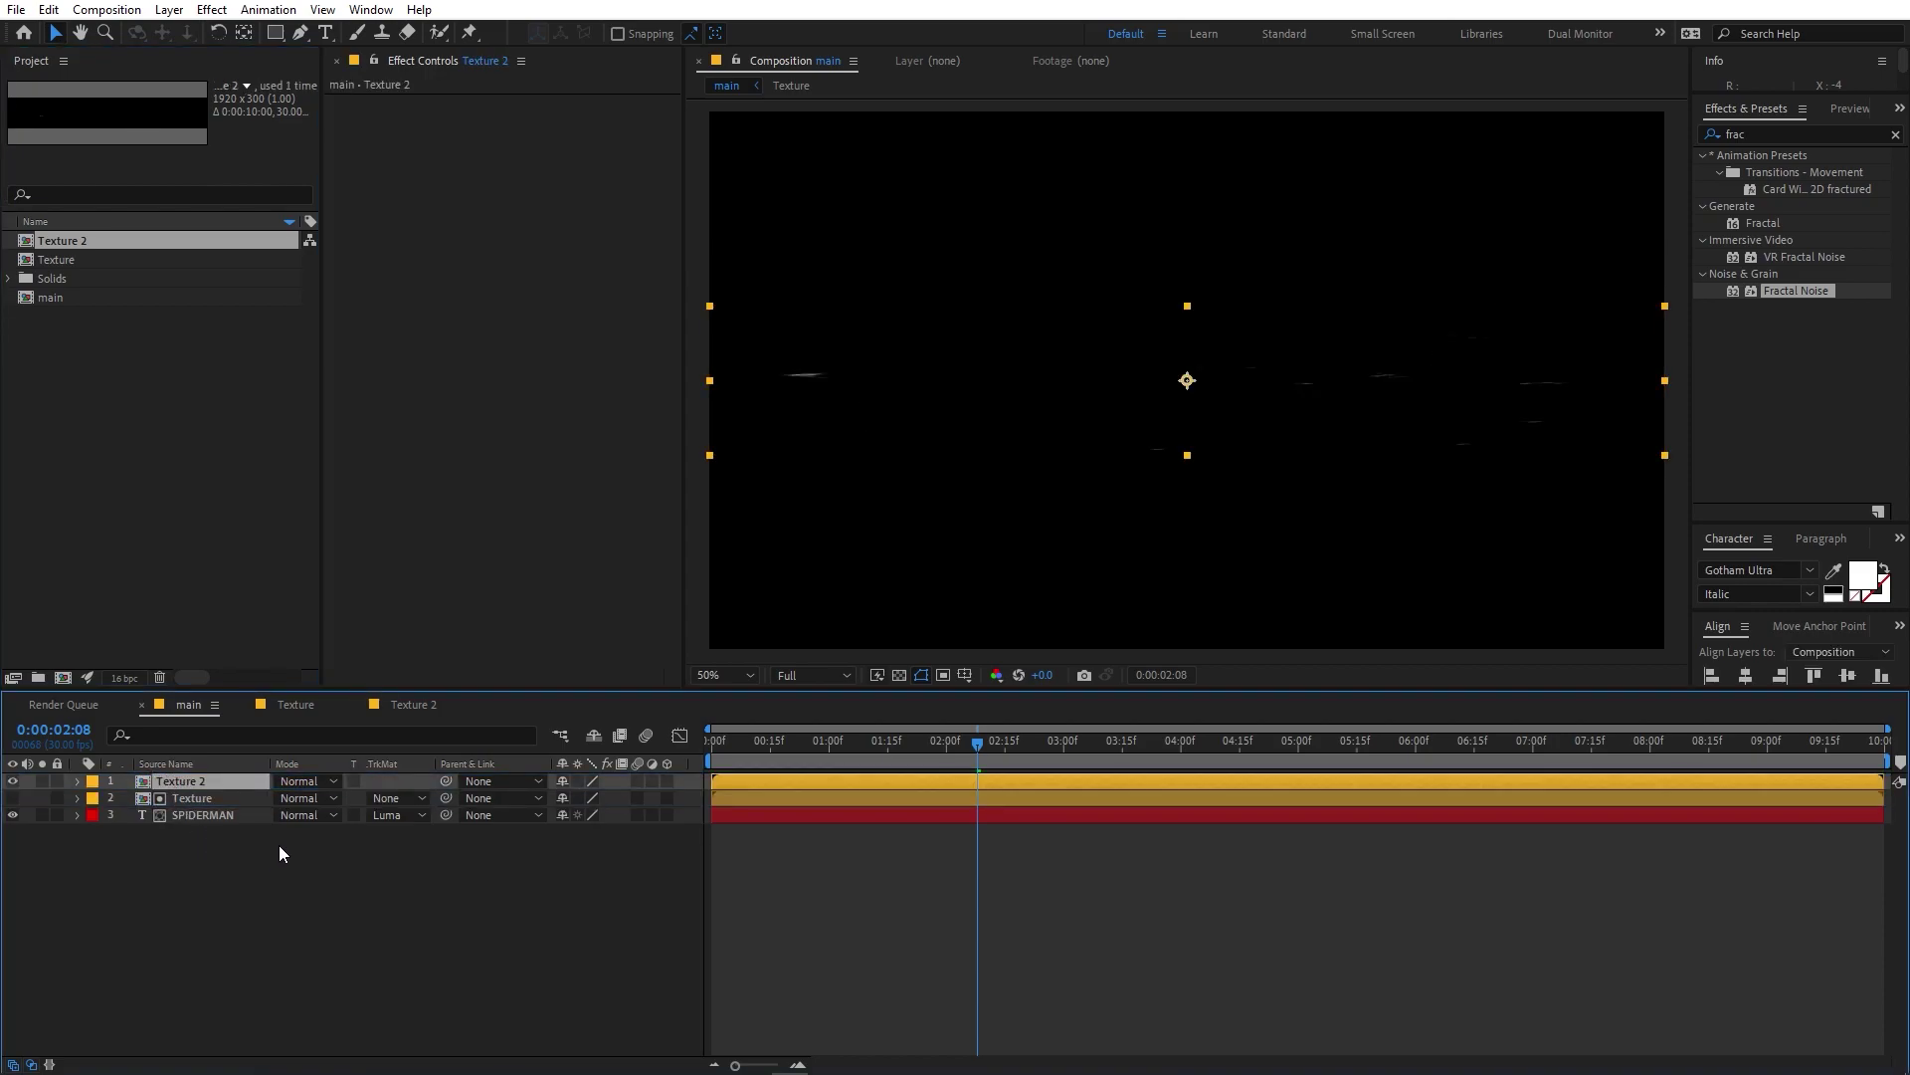
pyautogui.click(301, 780)
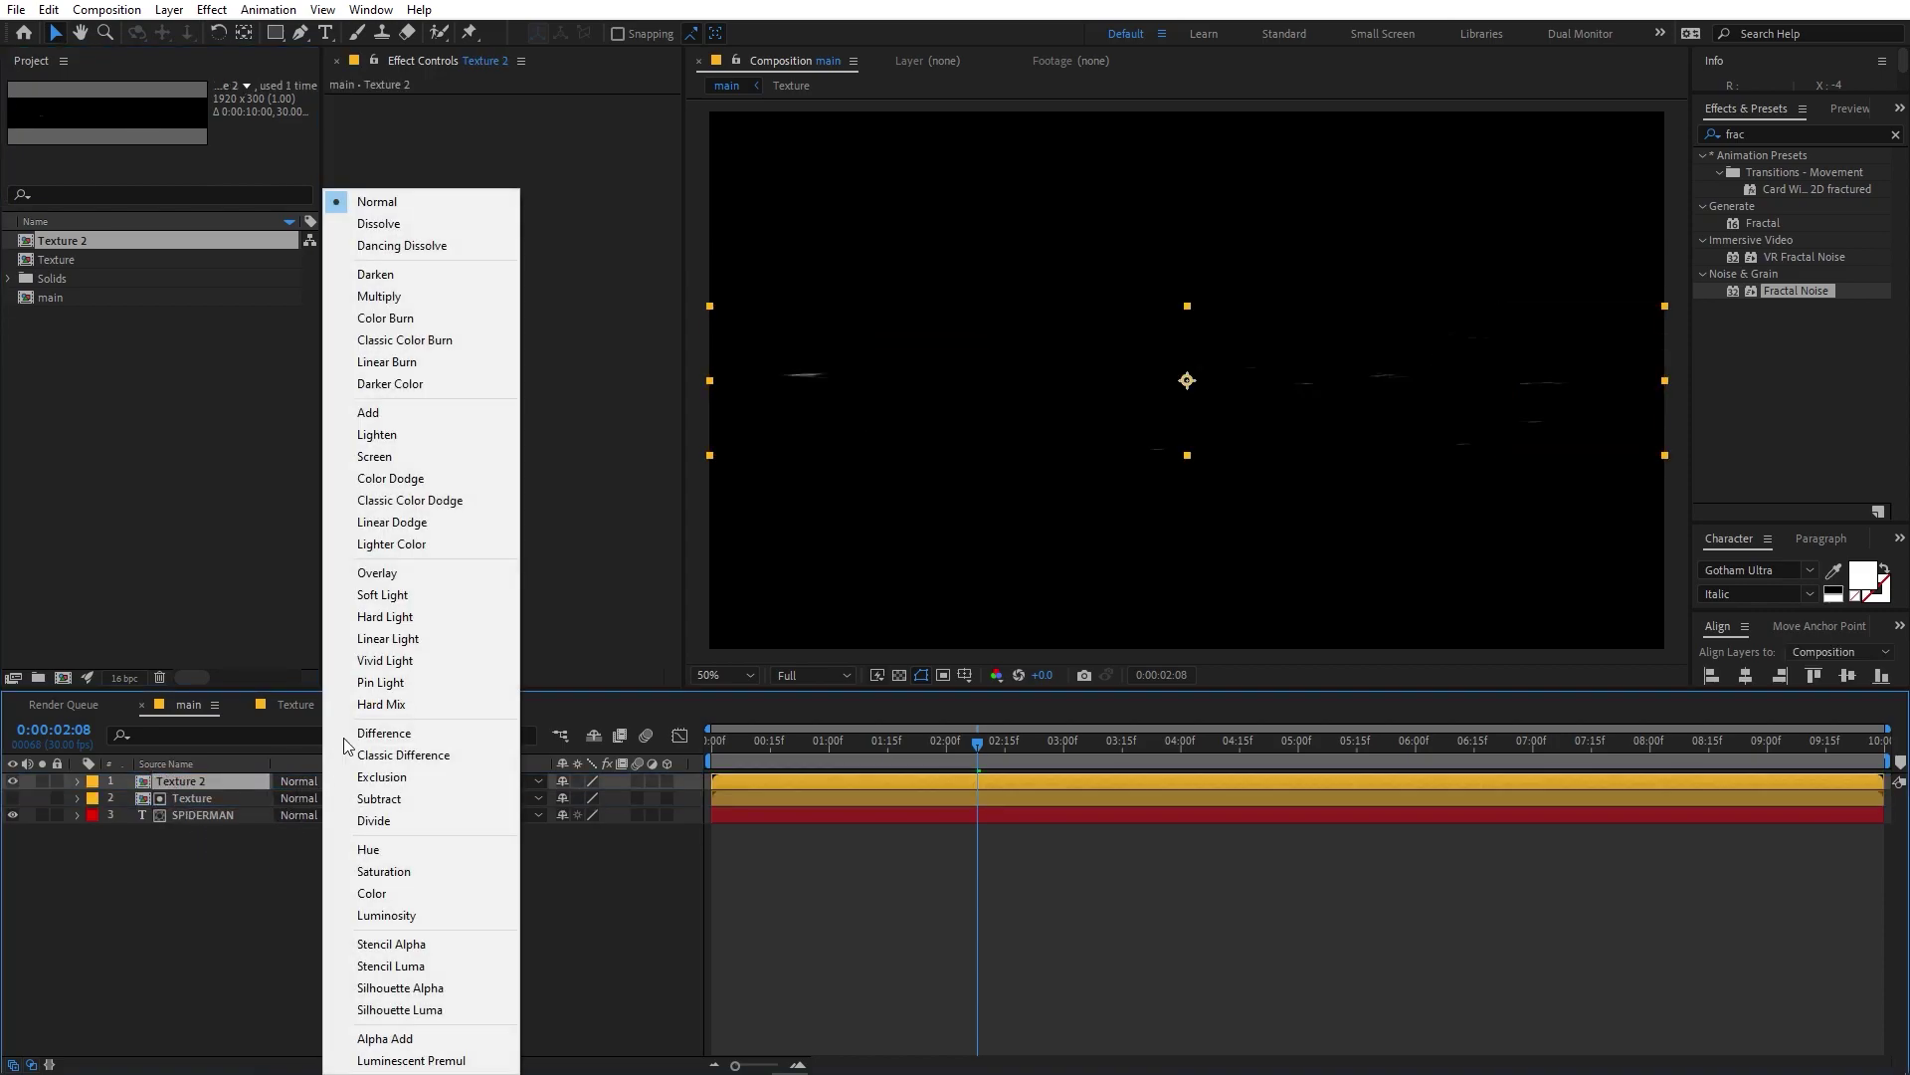
pyautogui.click(365, 414)
pyautogui.click(733, 764)
pyautogui.moveTo(754, 772); pyautogui.dragTo(824, 774)
# Apply the Tint effect to the Texture 2 layer and map its white to bright red.
pyautogui.click(1778, 130)
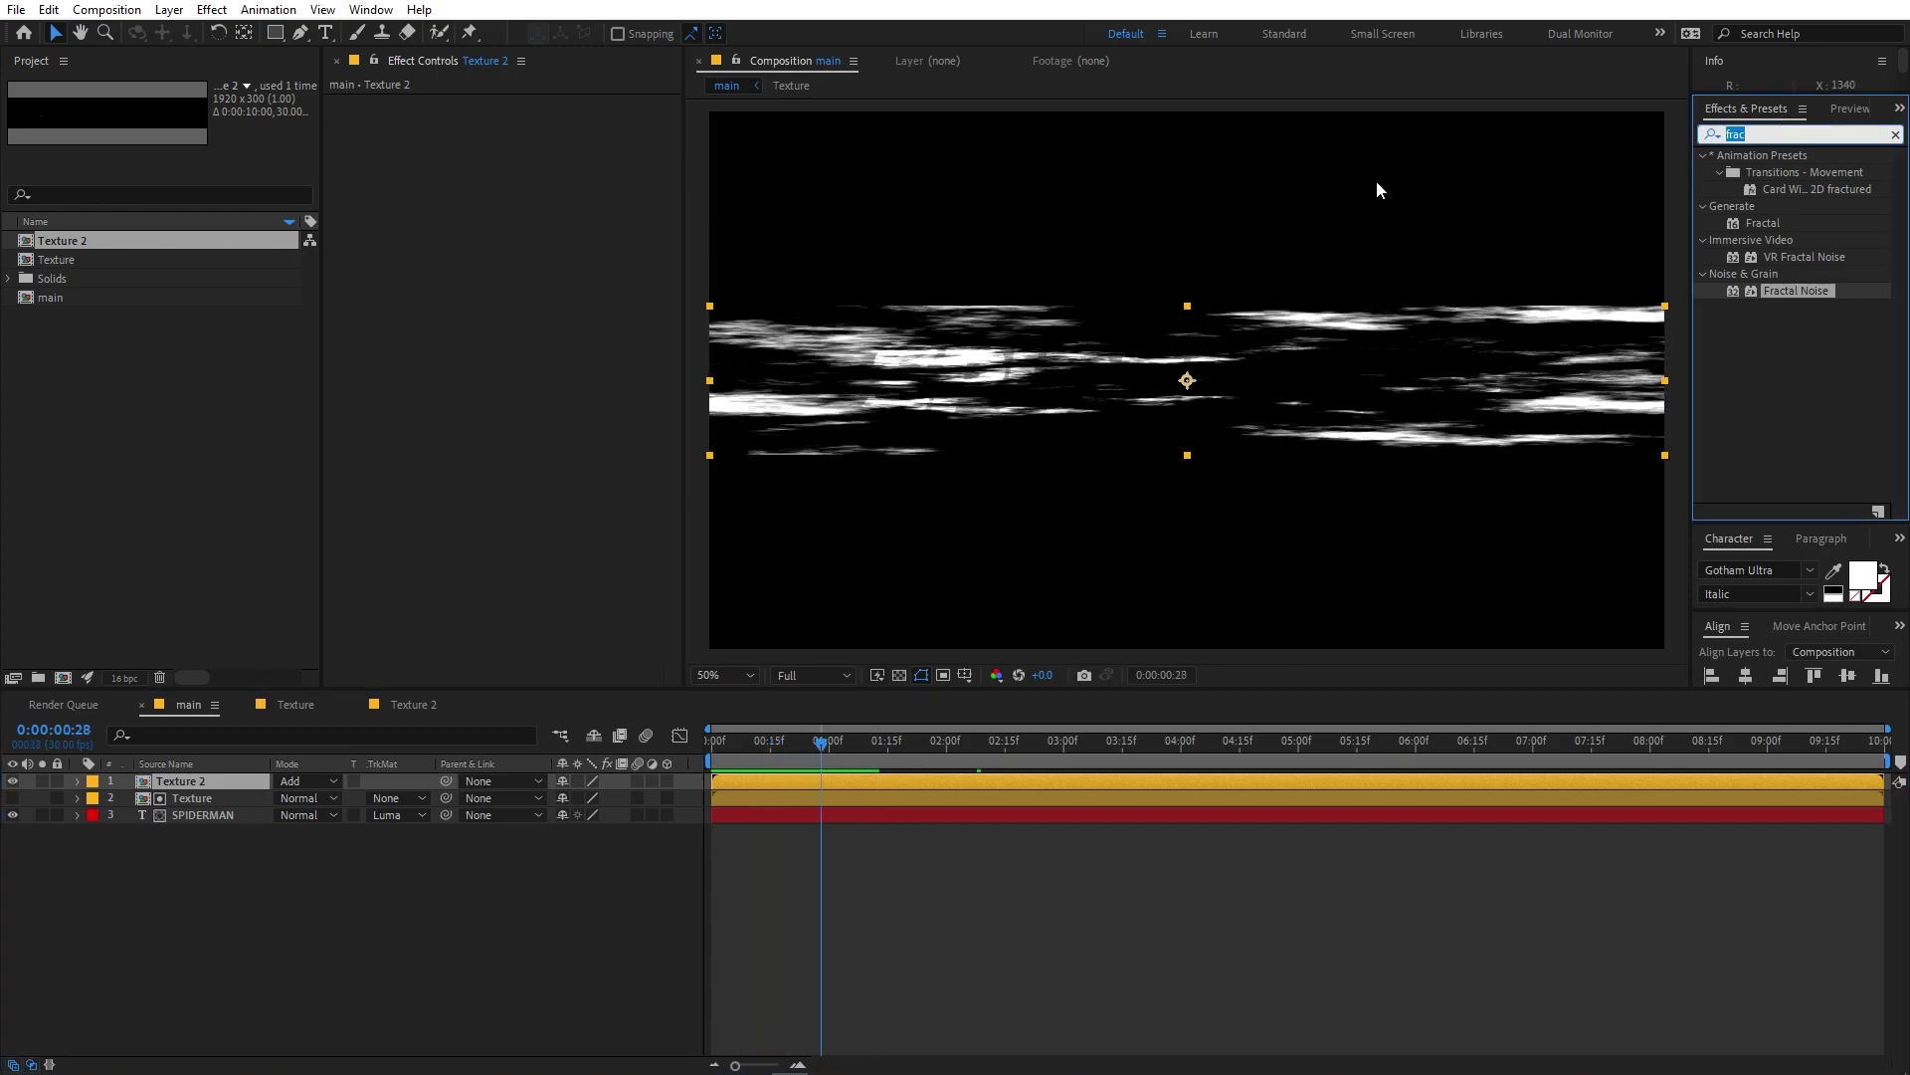
pyautogui.write('tint')
pyautogui.moveTo(1712, 224); pyautogui.dragTo(219, 777)
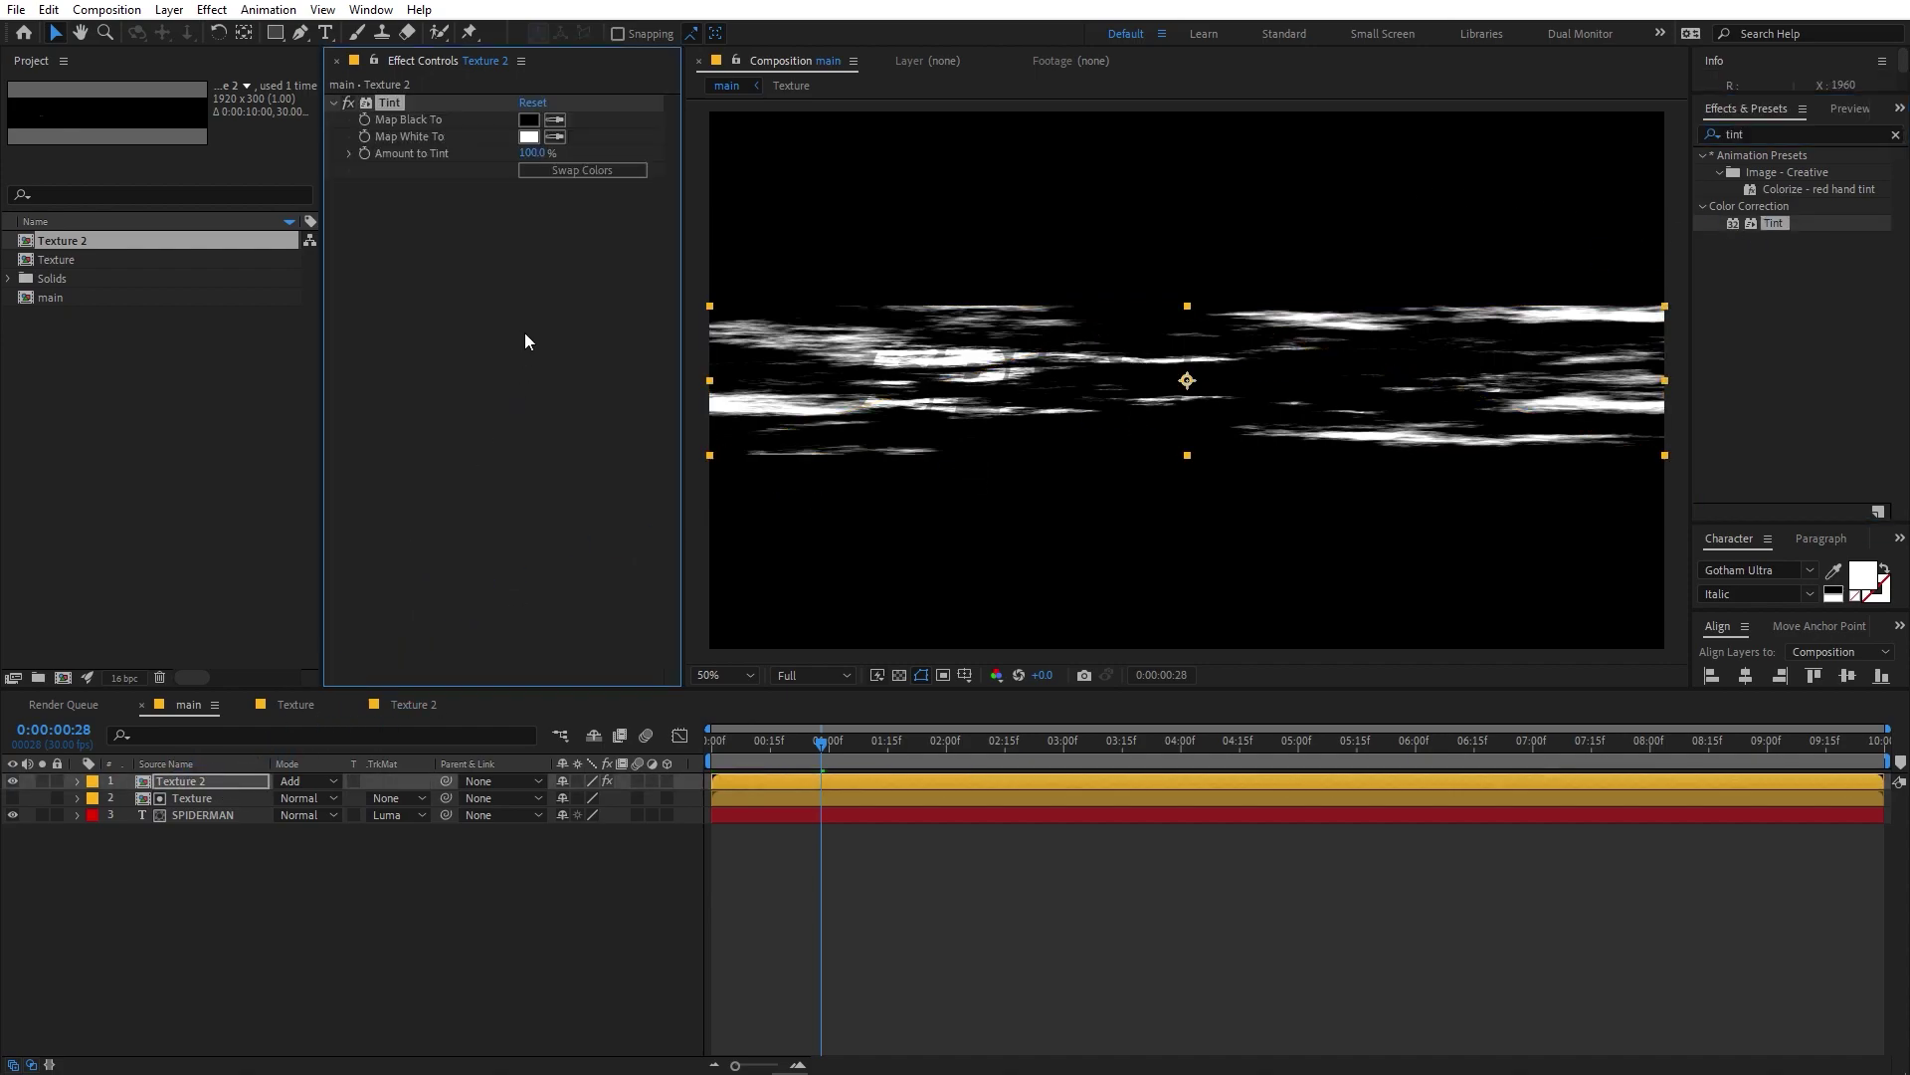
pyautogui.click(528, 138)
pyautogui.moveTo(391, 470)
pyautogui.mouseDown()
pyautogui.moveTo(407, 428)
pyautogui.moveTo(444, 411)
pyautogui.mouseUp()
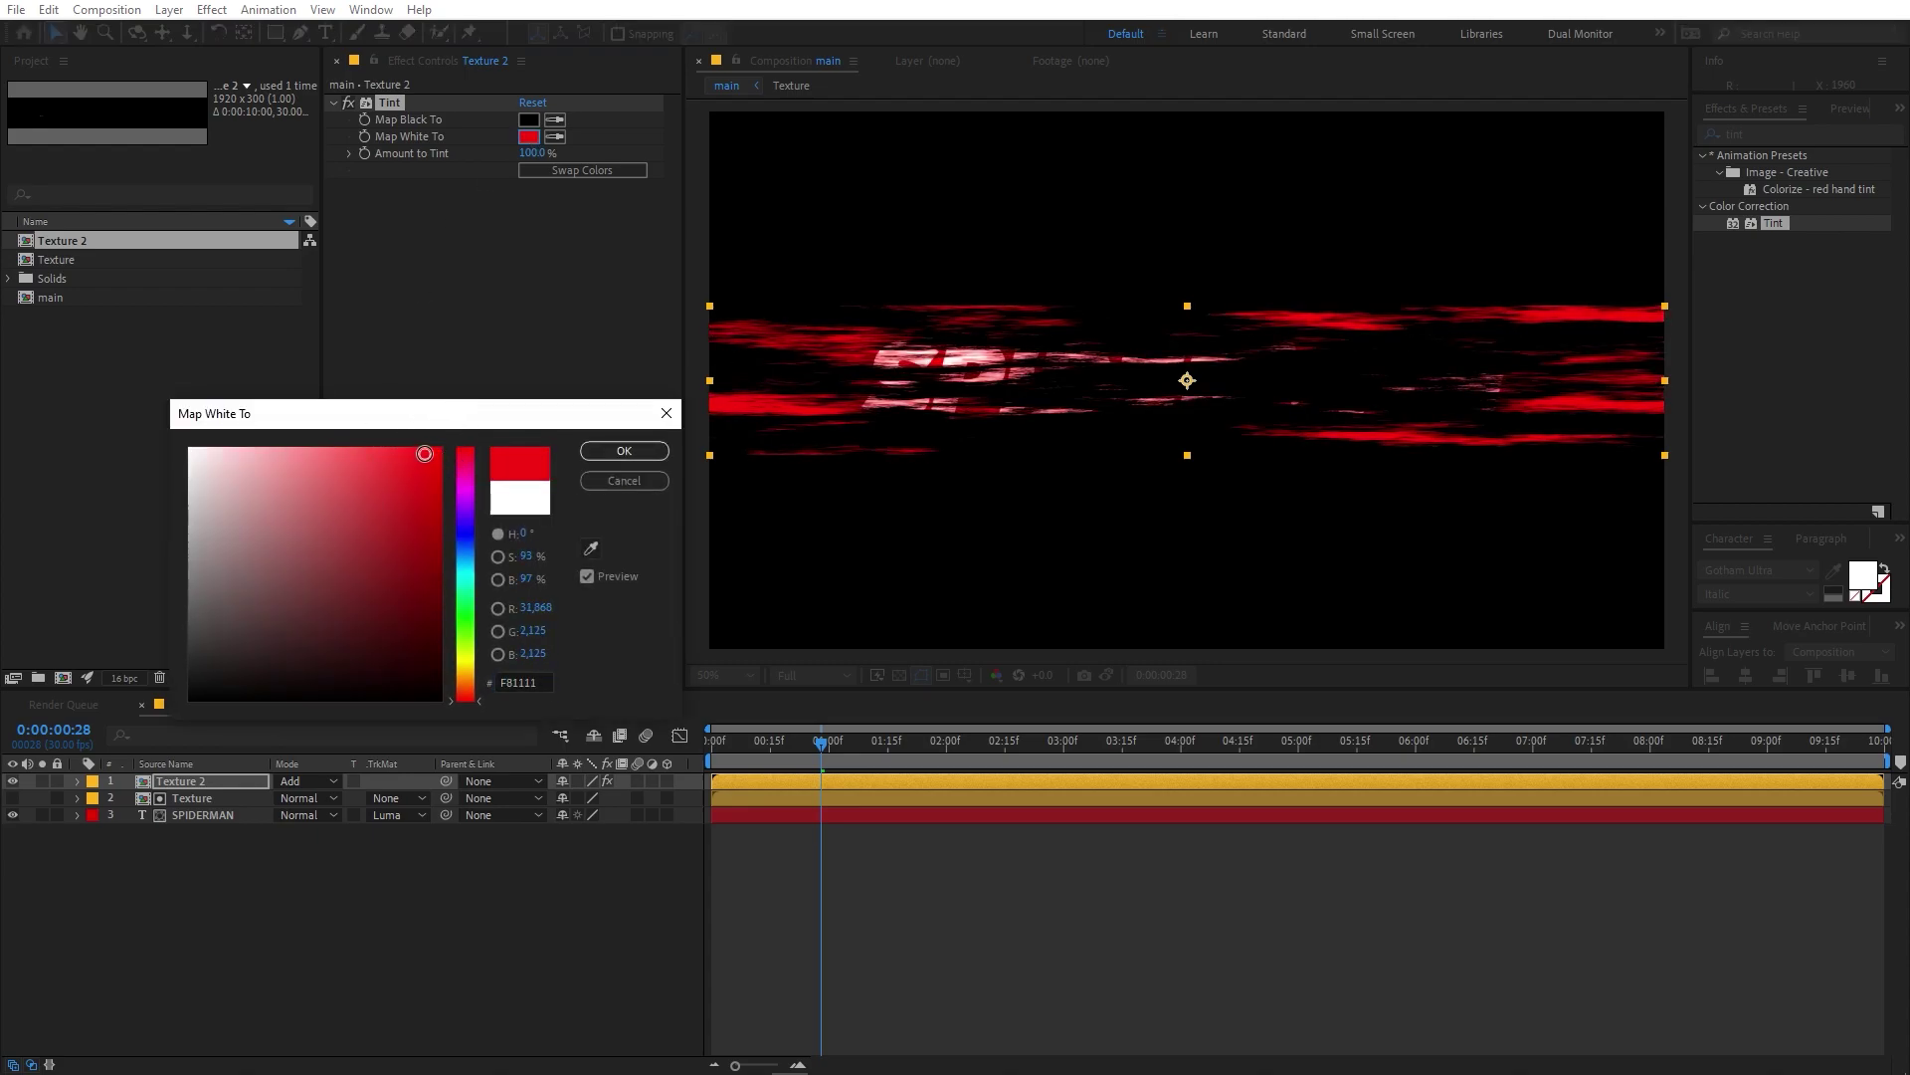
pyautogui.click(625, 452)
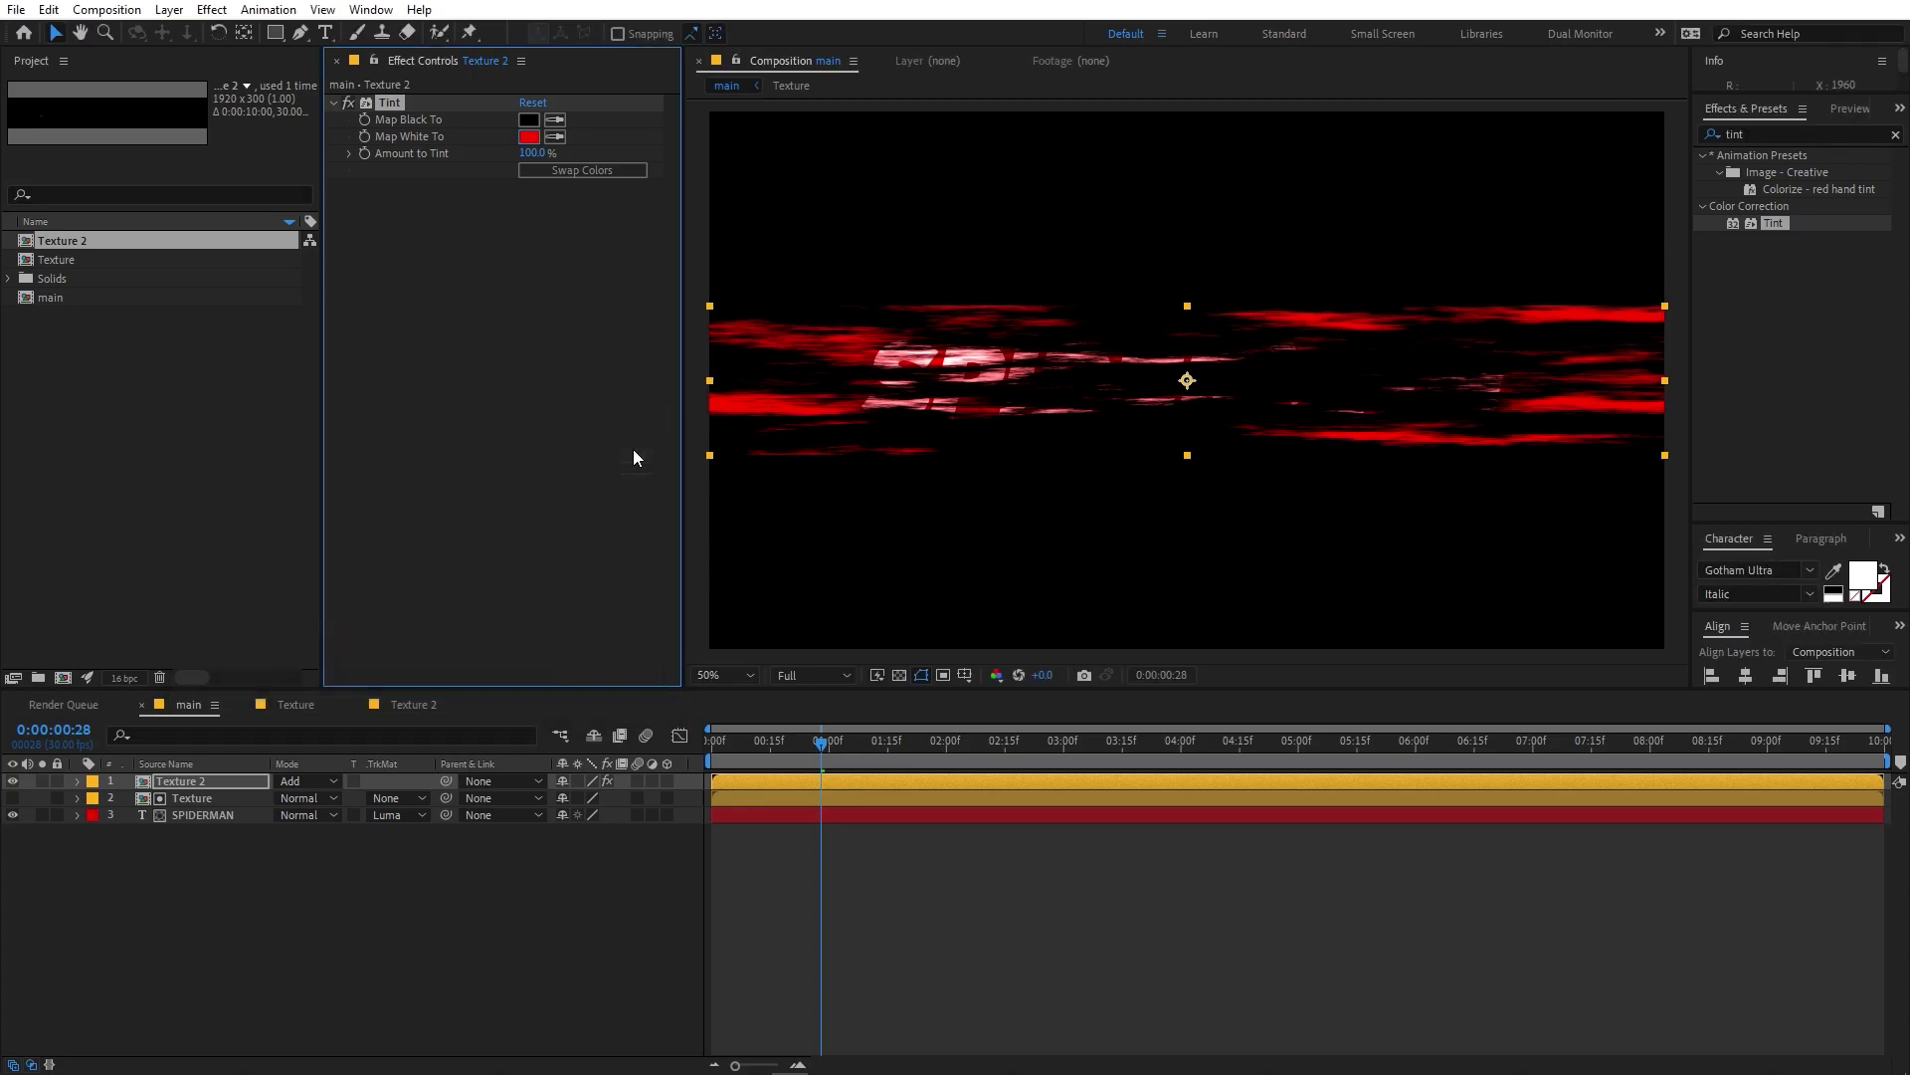
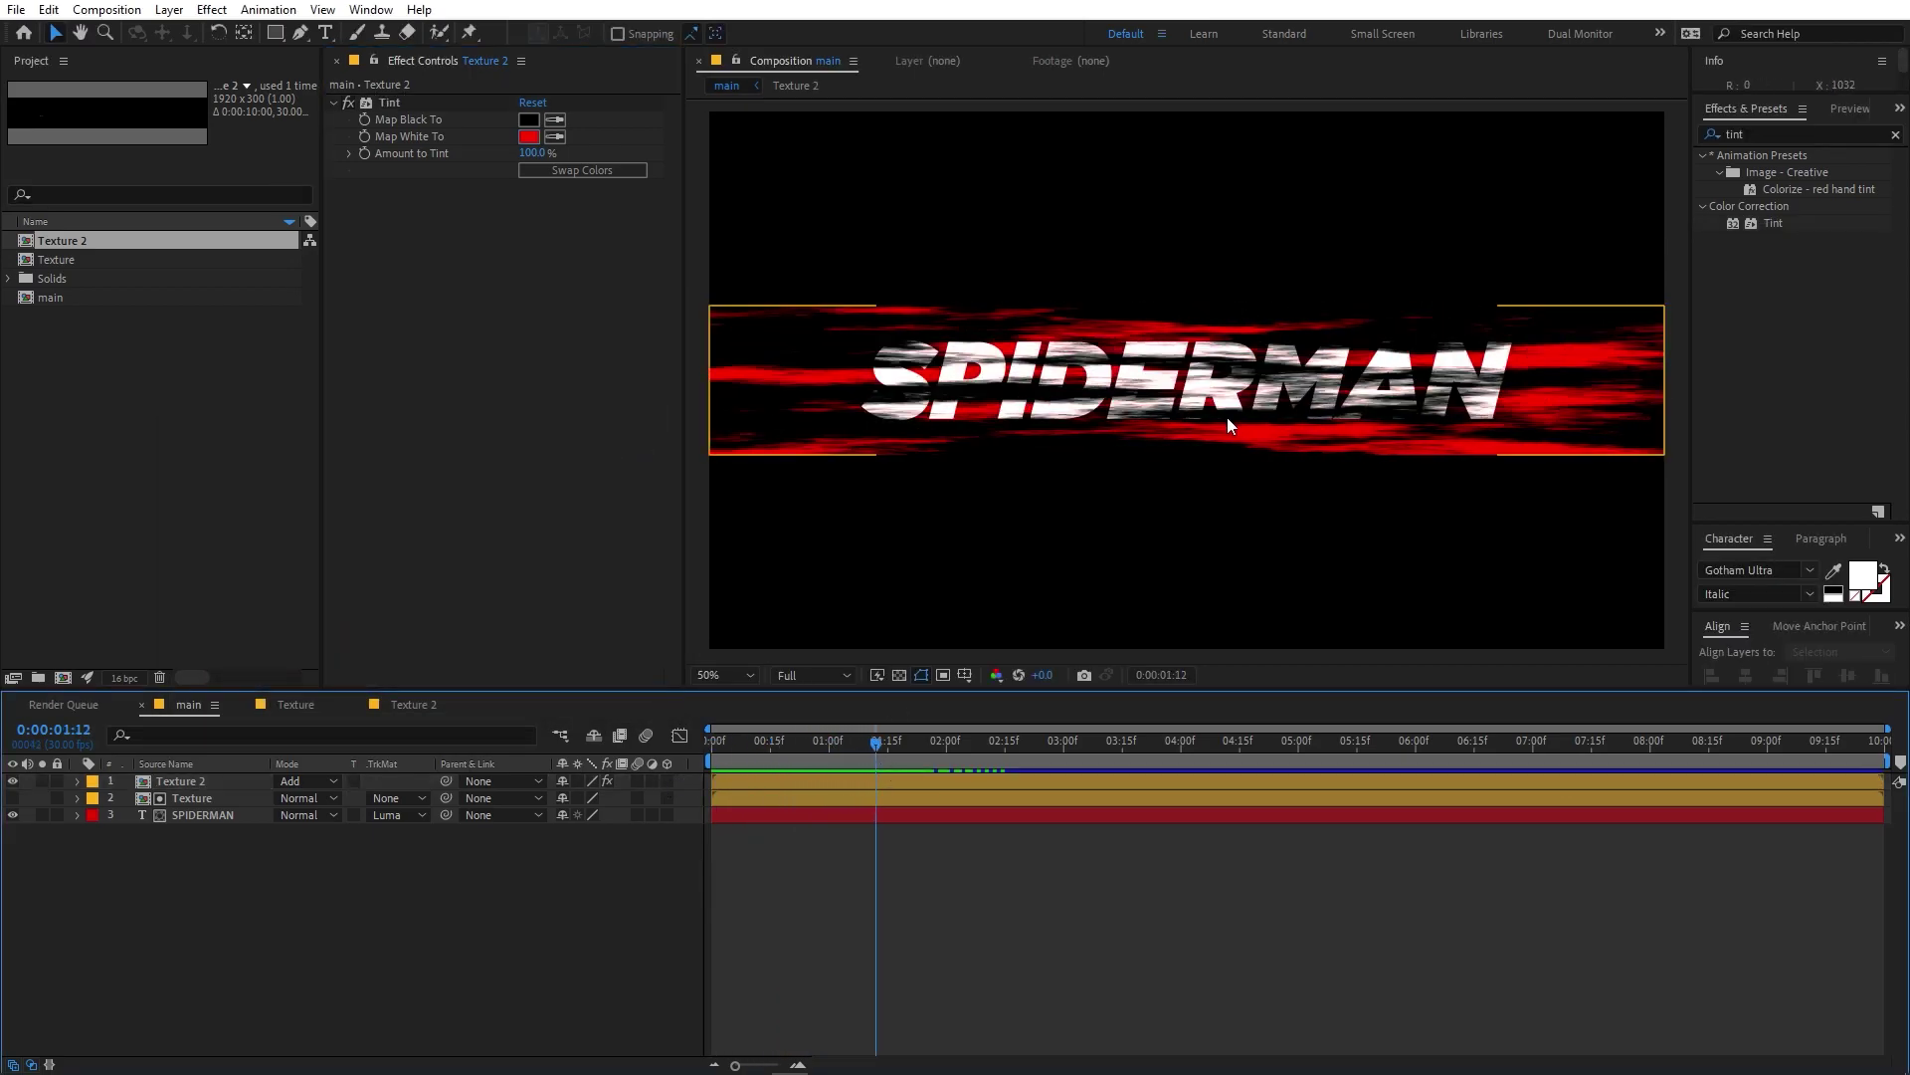
# Open the Texture 2 composition, set the Fractal Noise Scale Width to 1121, and preview from the first frame.
pyautogui.doubleClick(185, 786)
pyautogui.moveTo(857, 760)
pyautogui.mouseDown()
pyautogui.moveTo(993, 761)
pyautogui.moveTo(848, 786)
pyautogui.mouseUp()
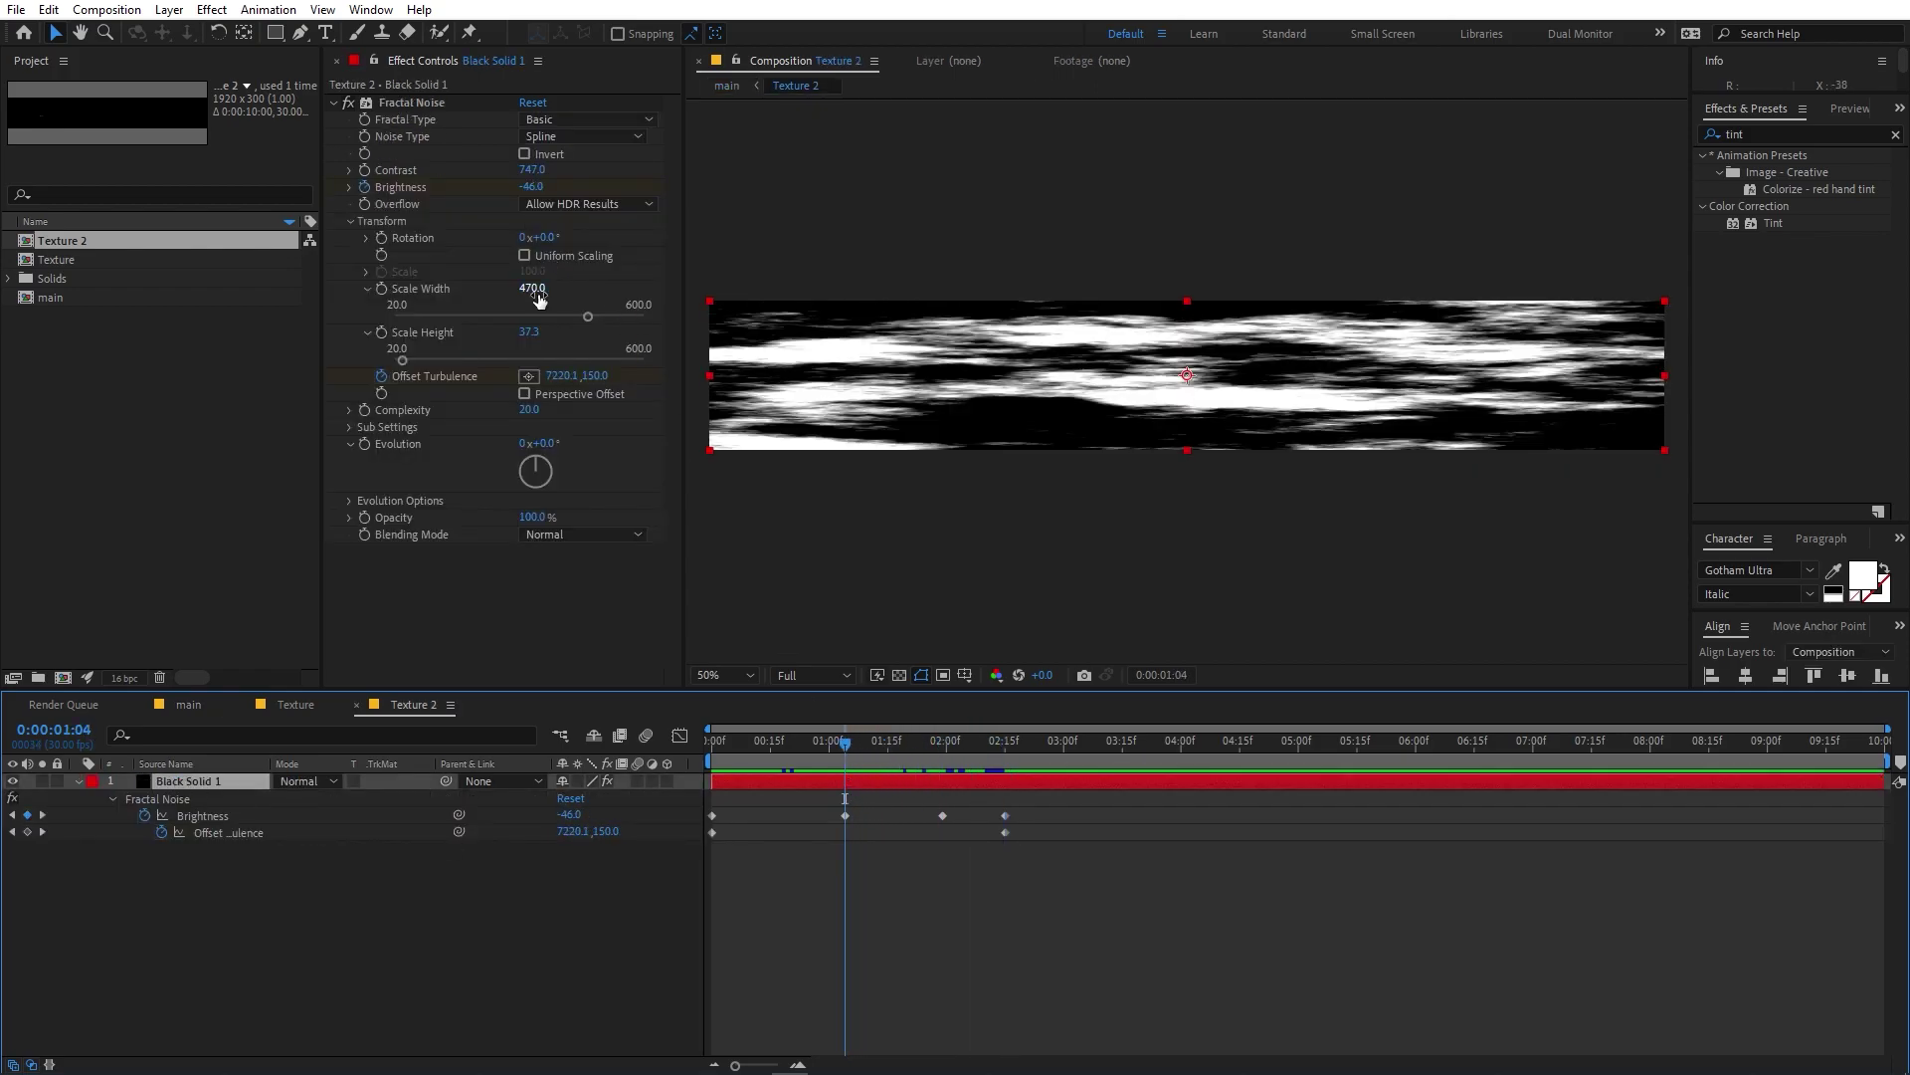
pyautogui.moveTo(534, 294); pyautogui.dragTo(1184, 292)
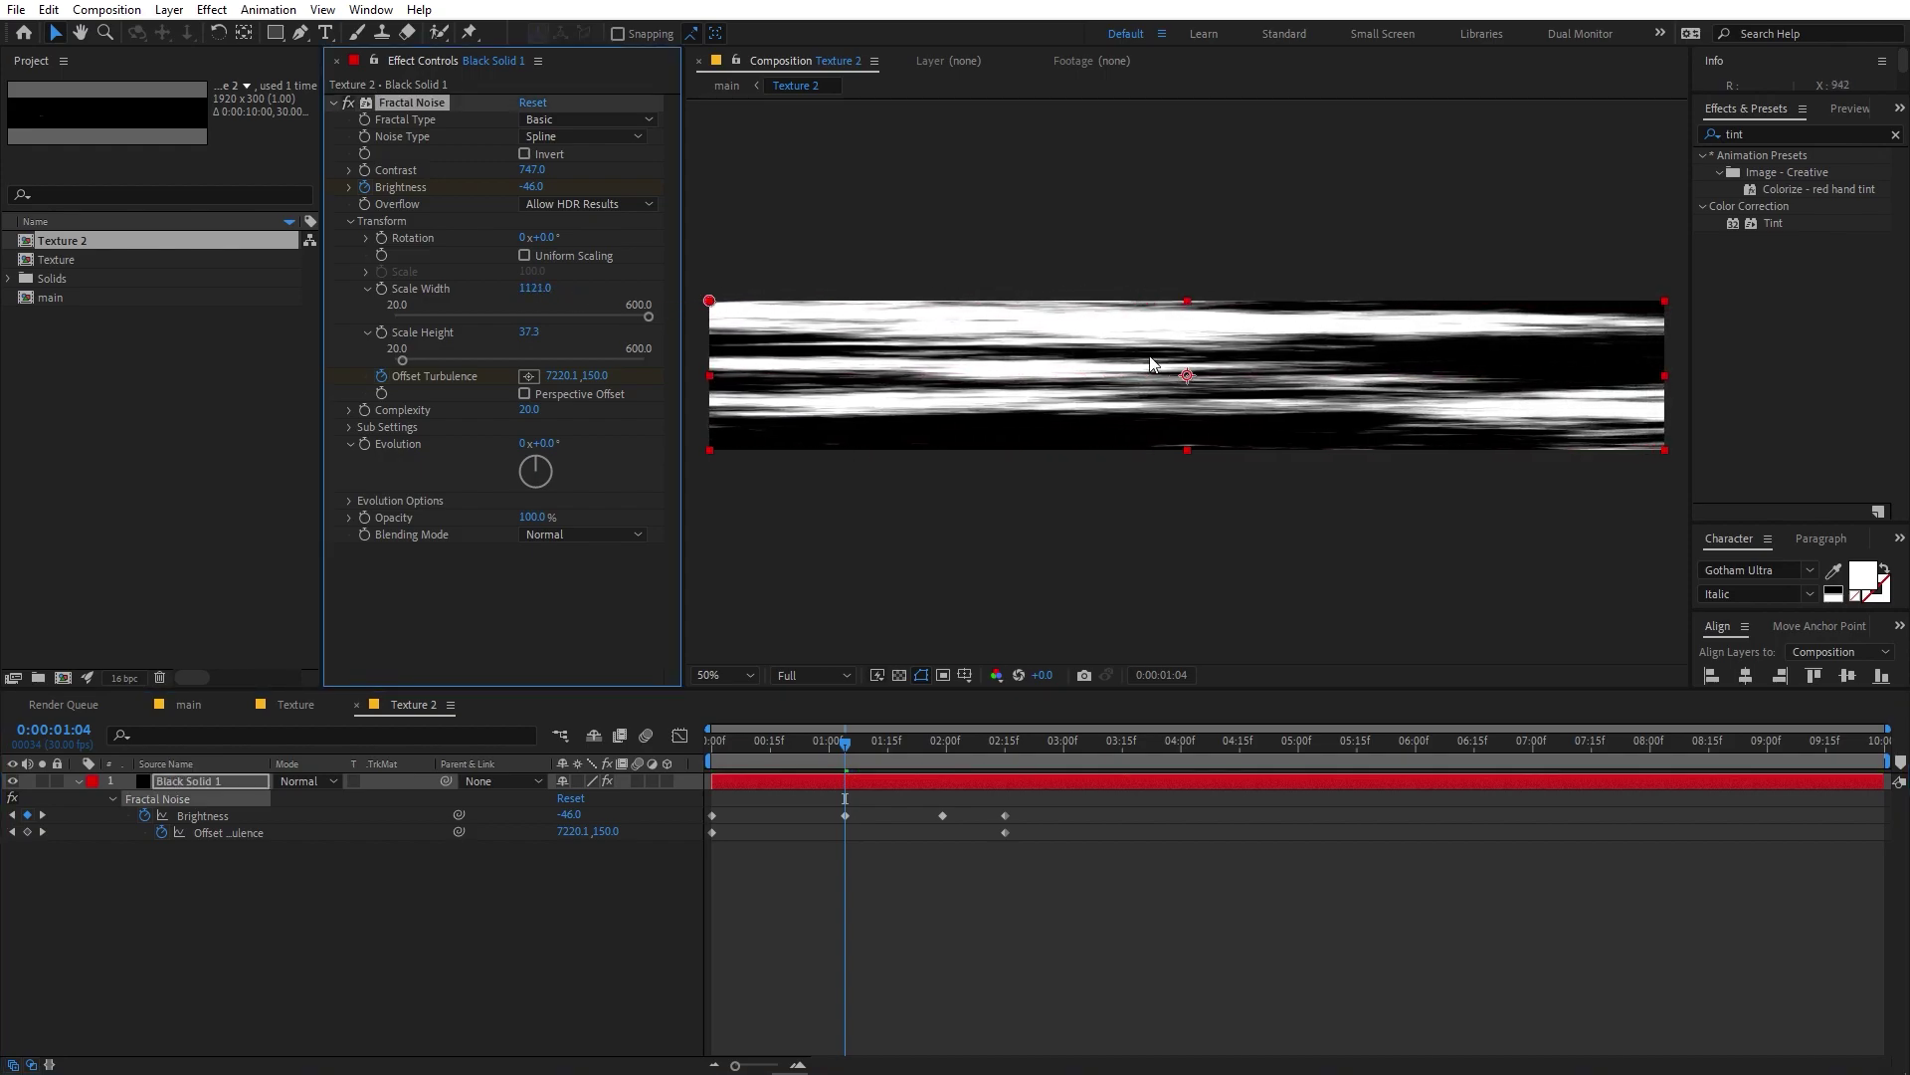
pyautogui.click(827, 750)
pyautogui.press('Home')
pyautogui.press('space')
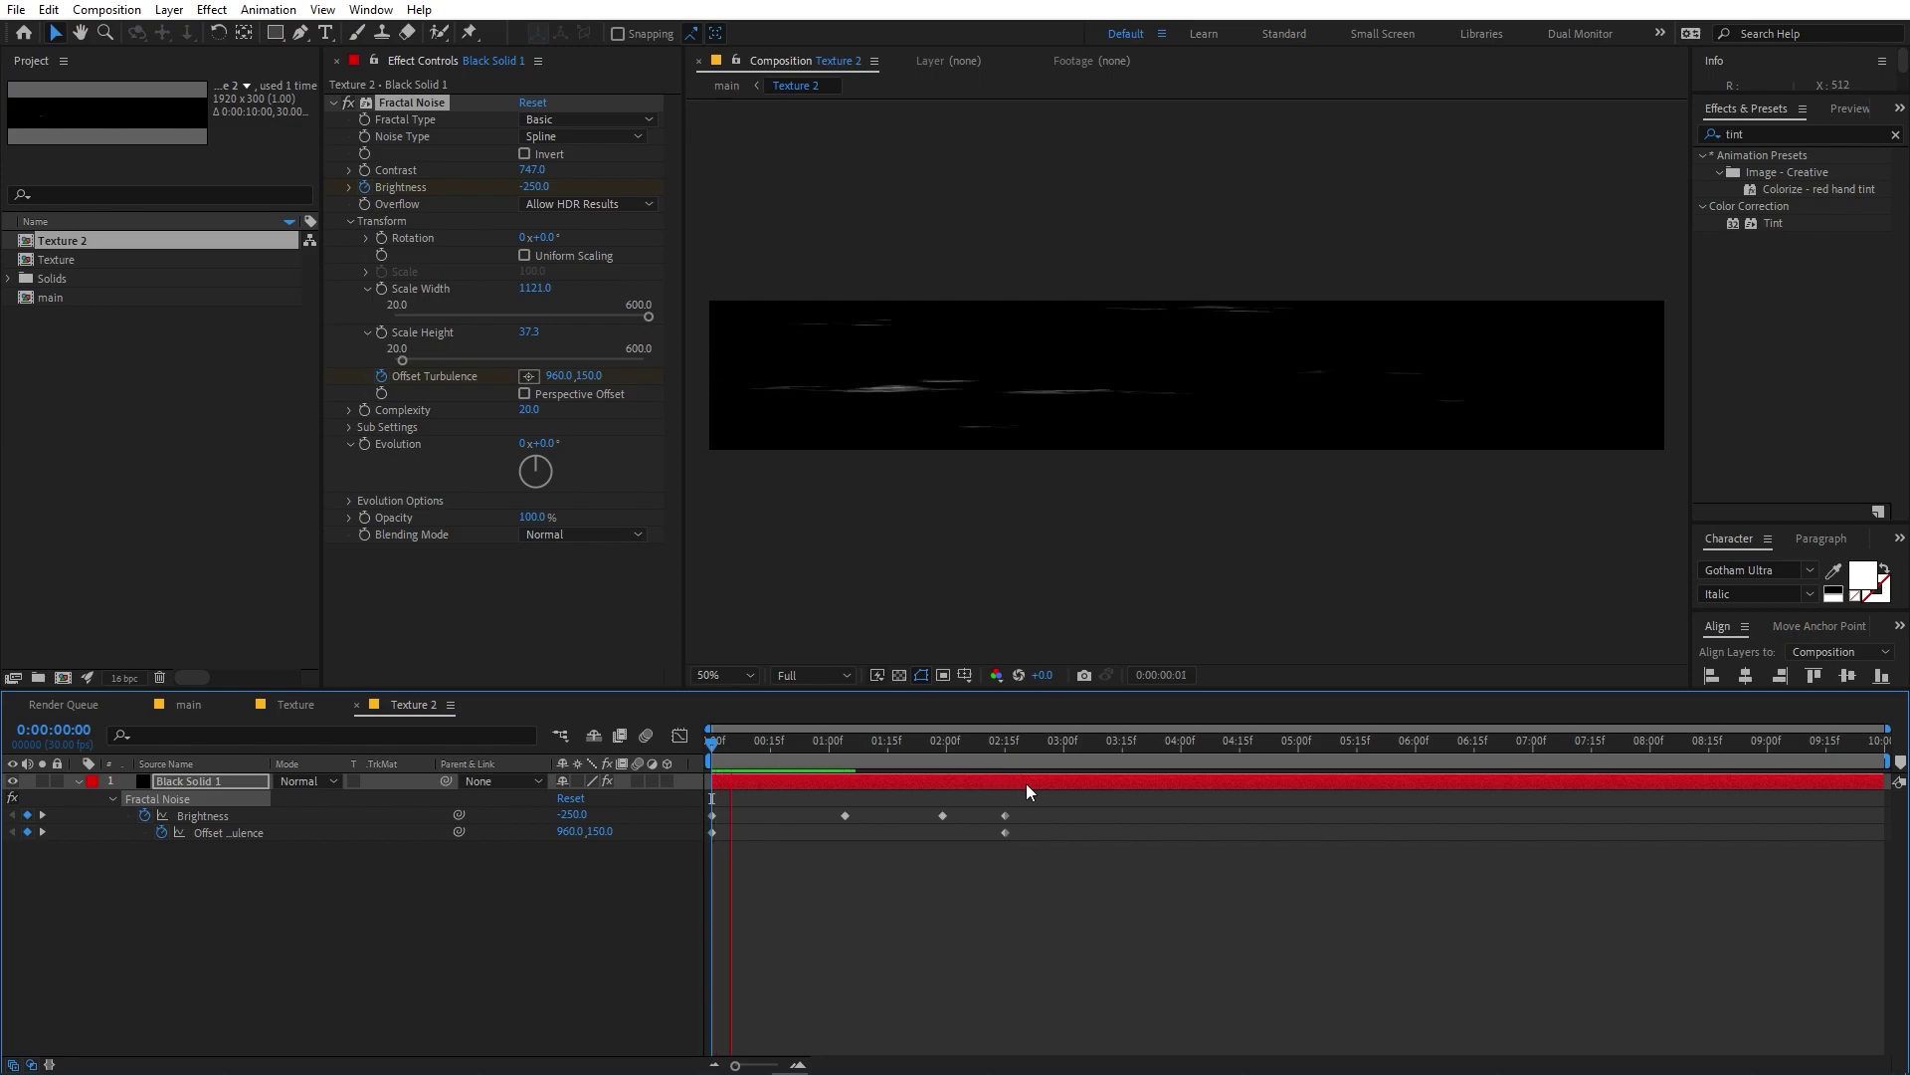
# In Texture 2, raise the Offset Turbulence X value at 0:00:02:15 to 37279 and preview the faster streaks.
pyautogui.click(970, 751)
pyautogui.moveTo(971, 753); pyautogui.dragTo(1007, 761)
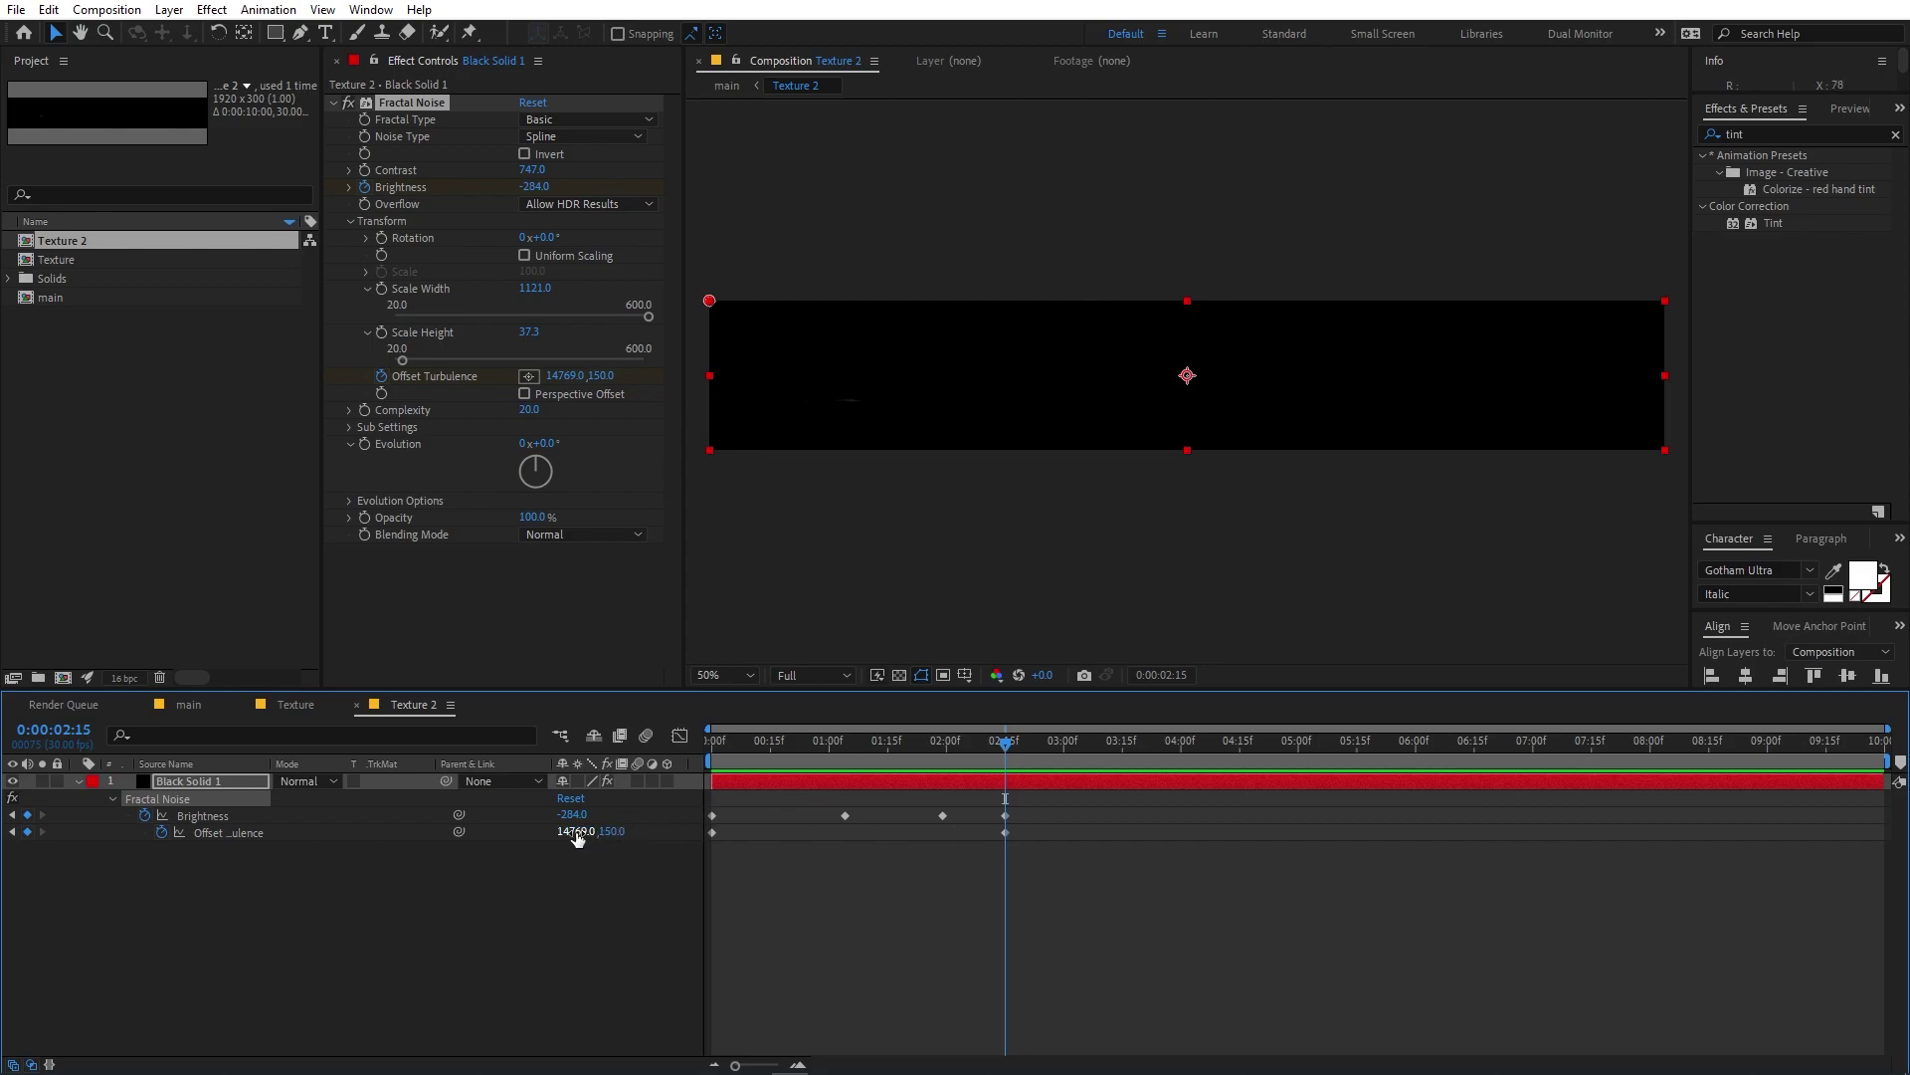
pyautogui.moveTo(583, 832); pyautogui.dragTo(794, 834)
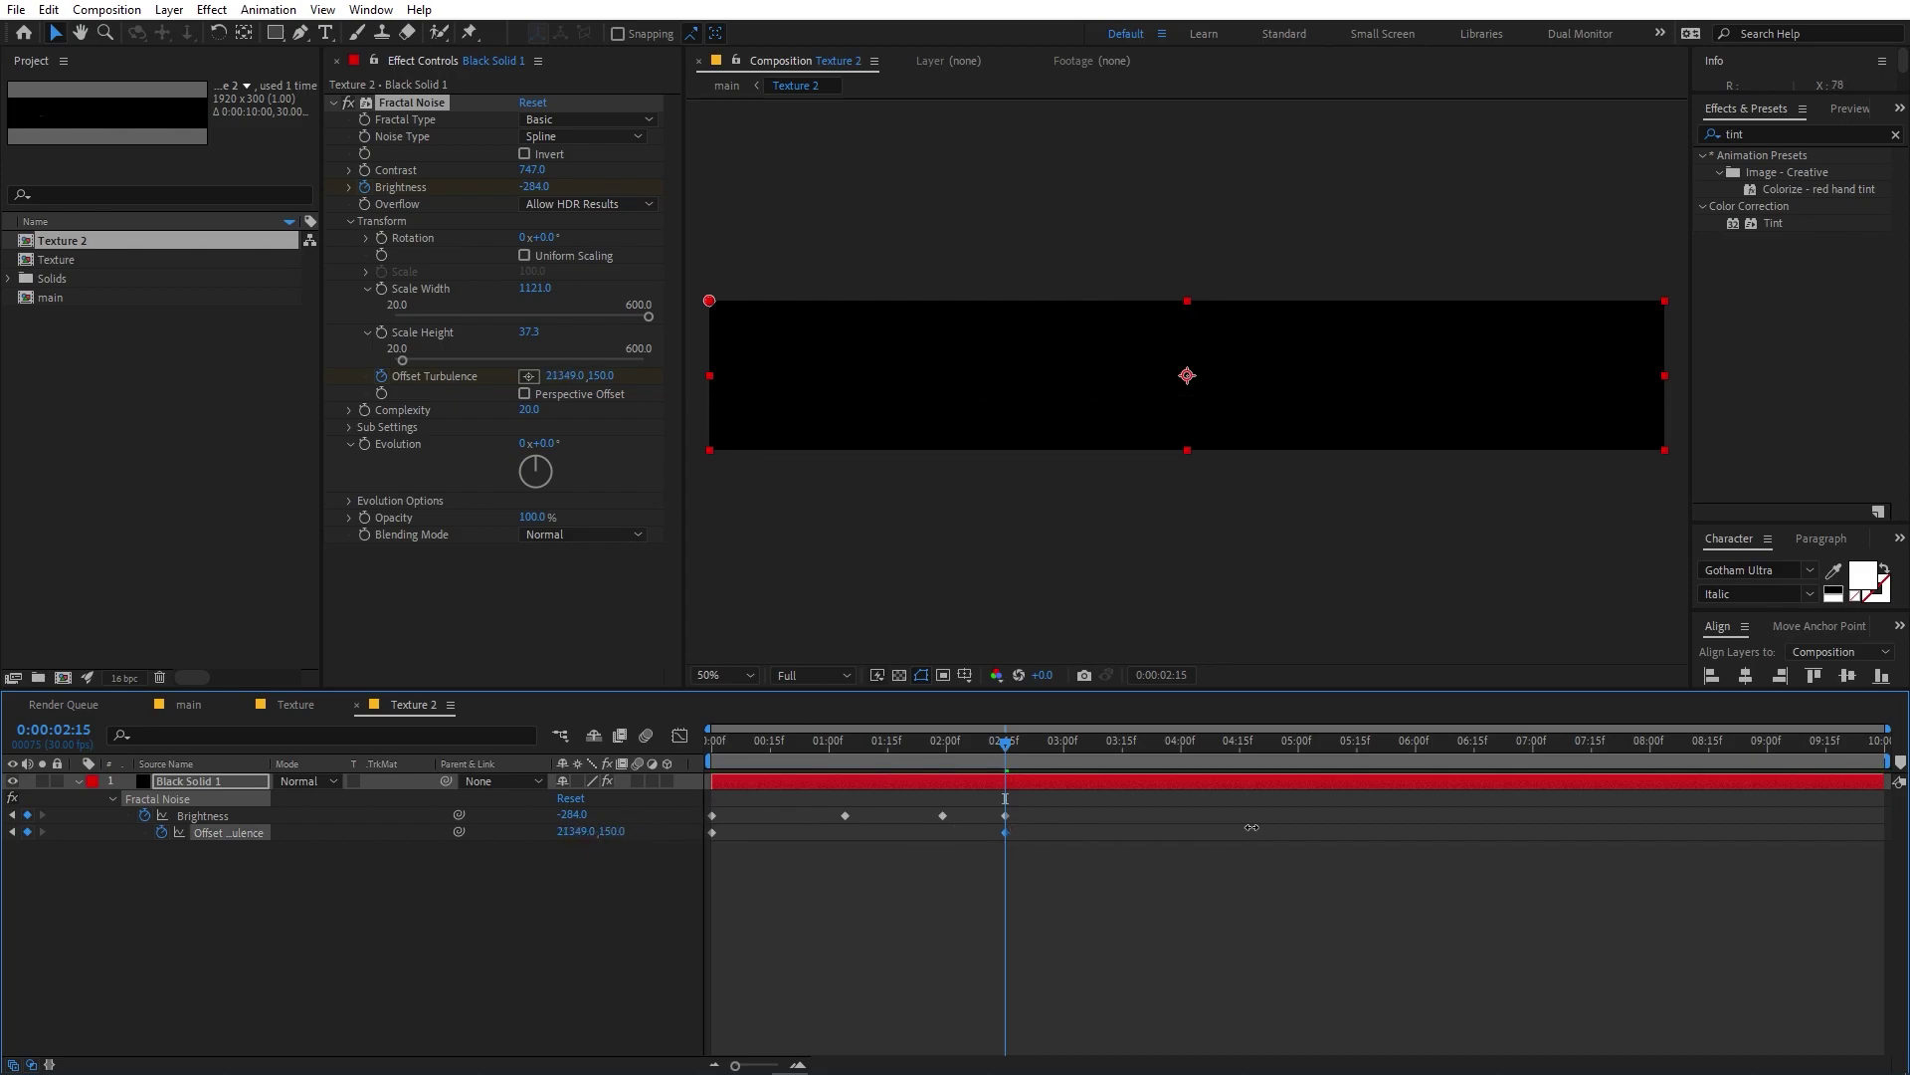
pyautogui.press('Home')
pyautogui.press('space')
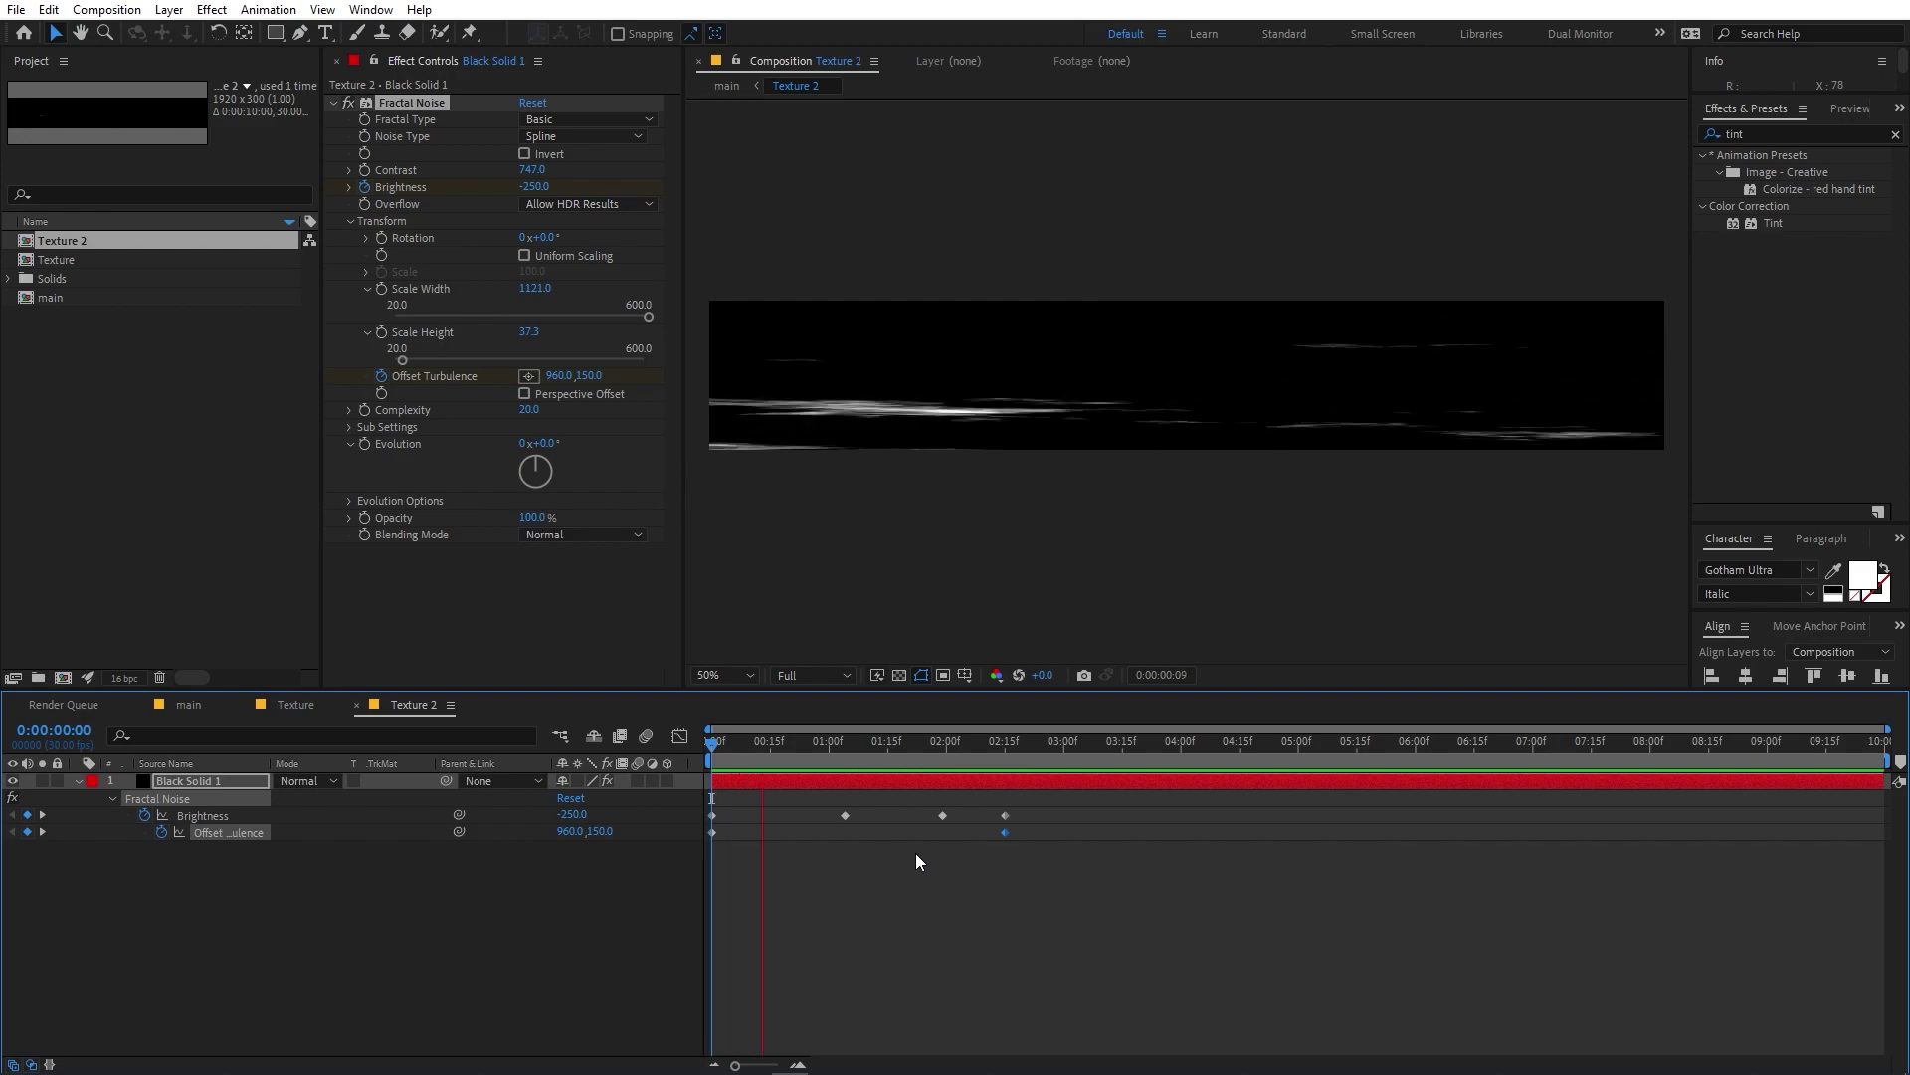
pyautogui.press('space')
pyautogui.moveTo(988, 742); pyautogui.dragTo(1005, 742)
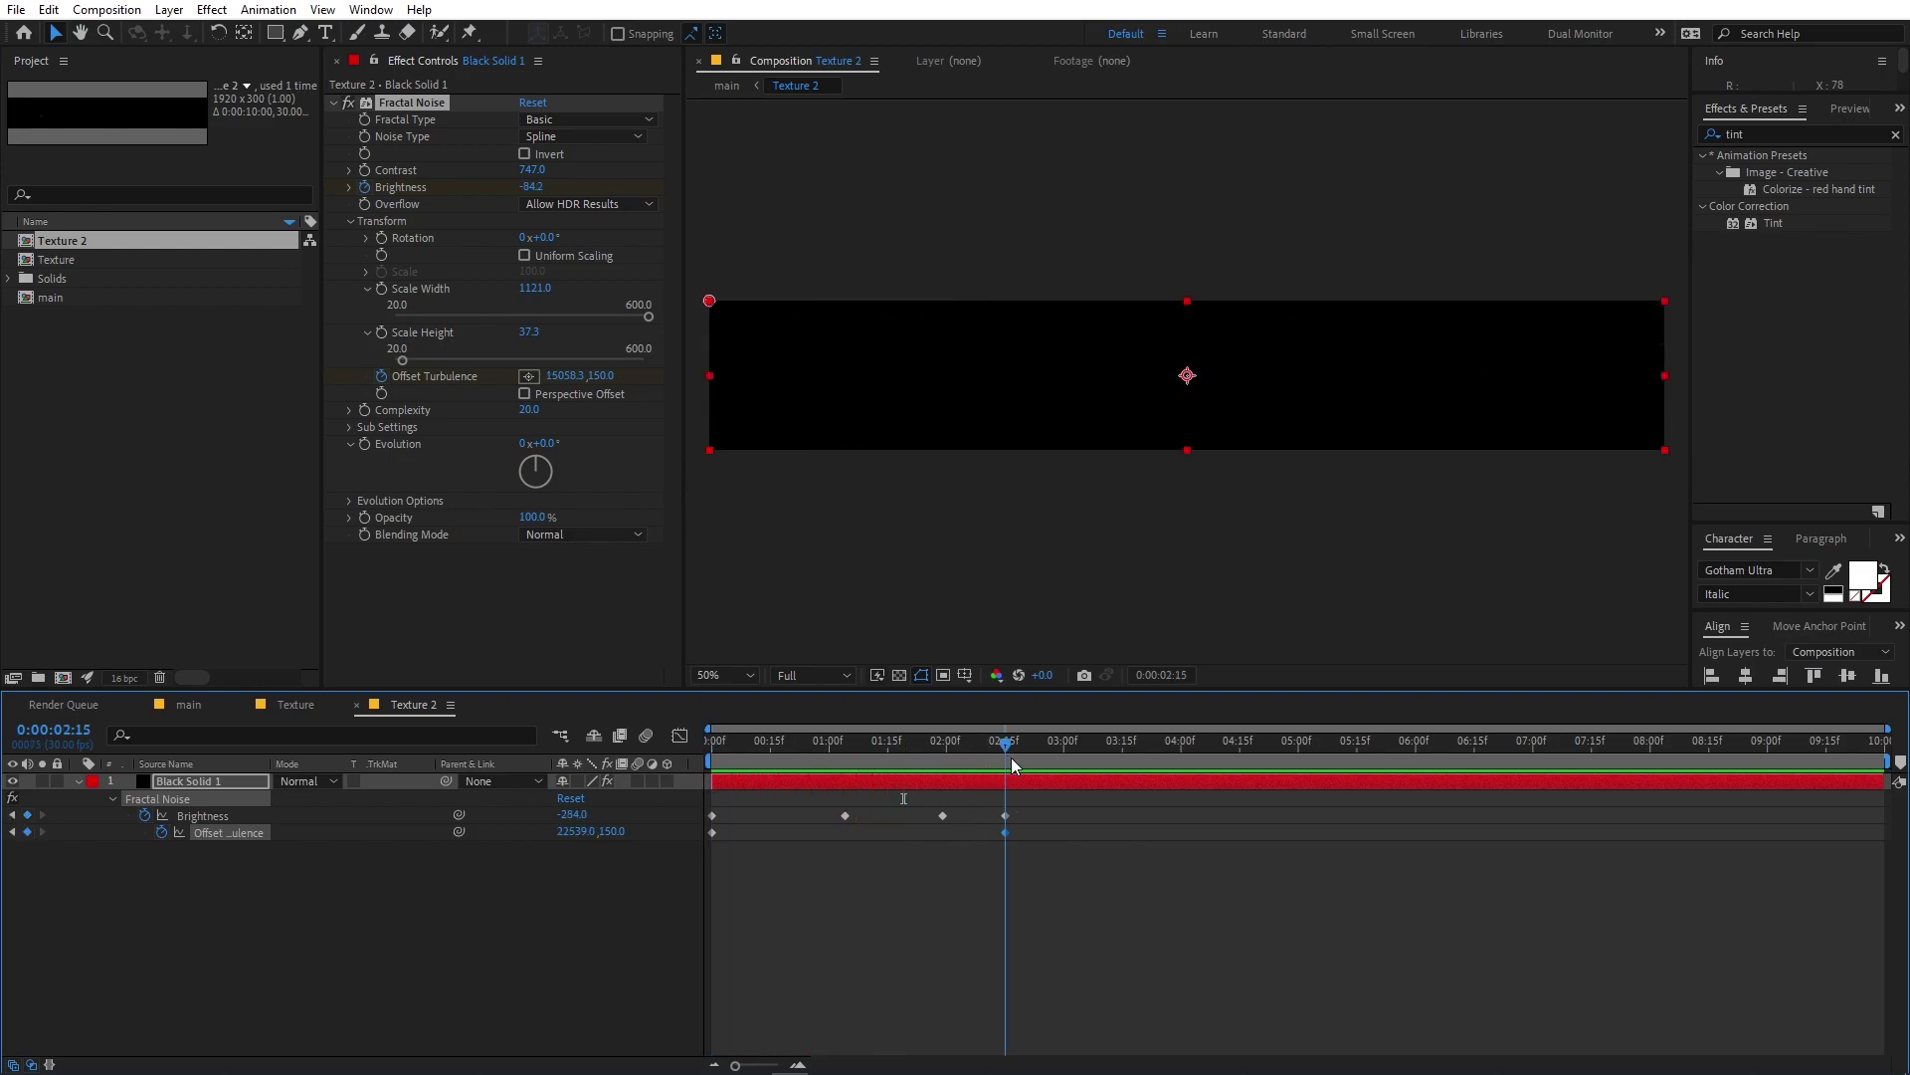
pyautogui.moveTo(589, 834)
pyautogui.mouseDown()
pyautogui.moveTo(895, 796)
pyautogui.moveTo(1258, 711)
pyautogui.mouseUp()
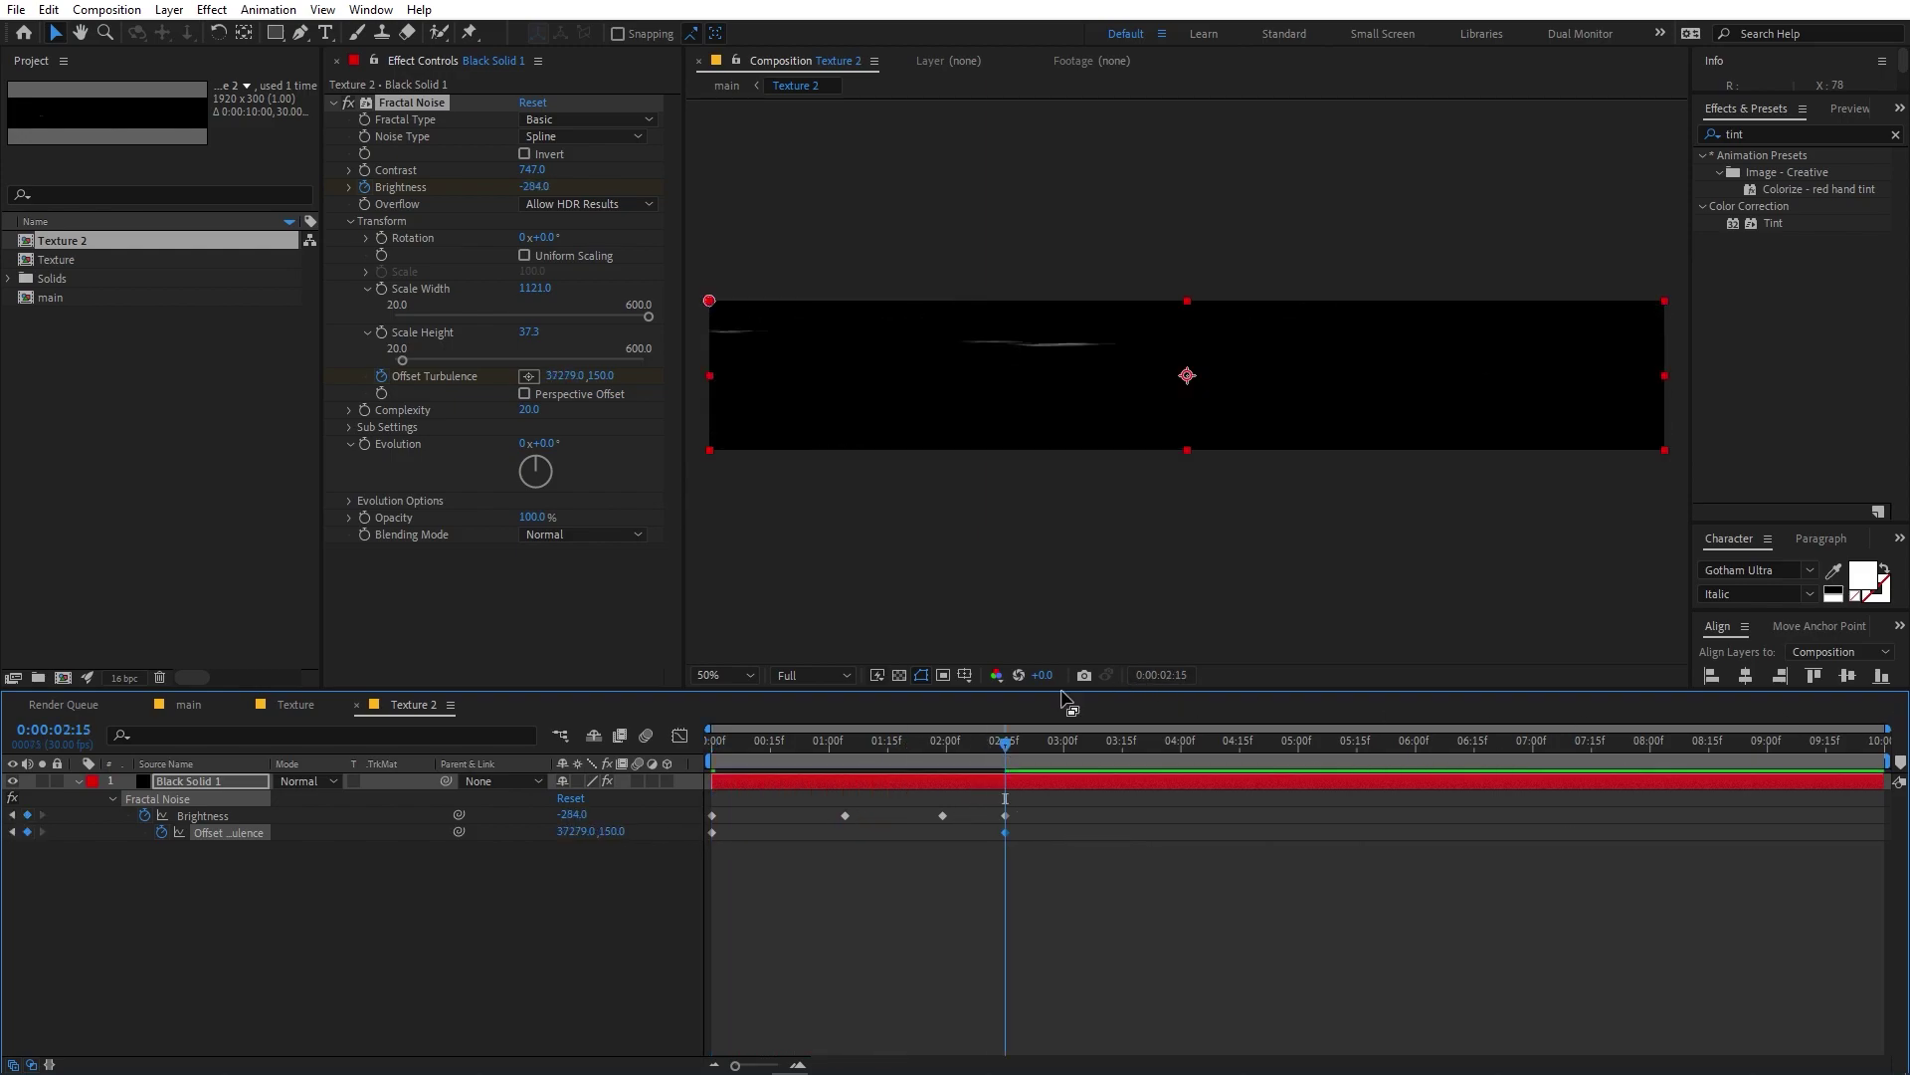
pyautogui.press('Home')
pyautogui.press('space')
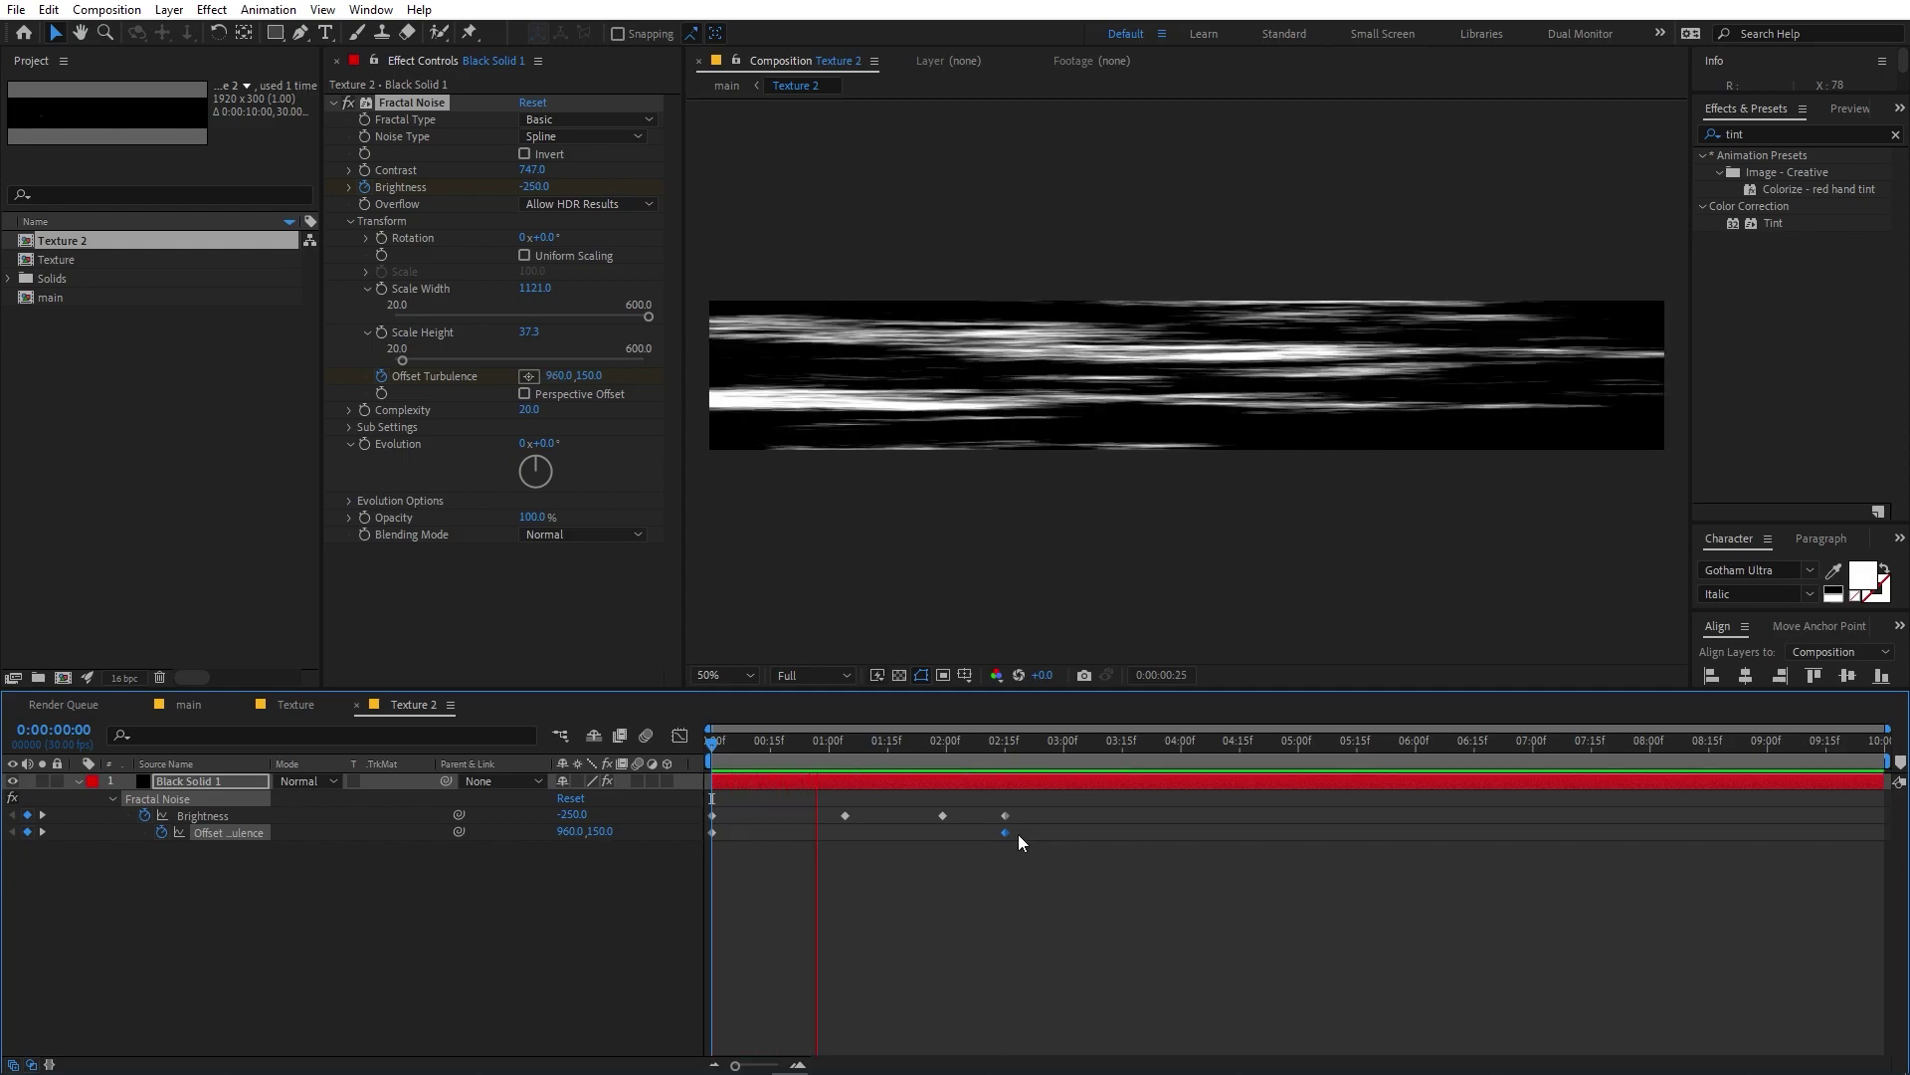
pyautogui.press('space')
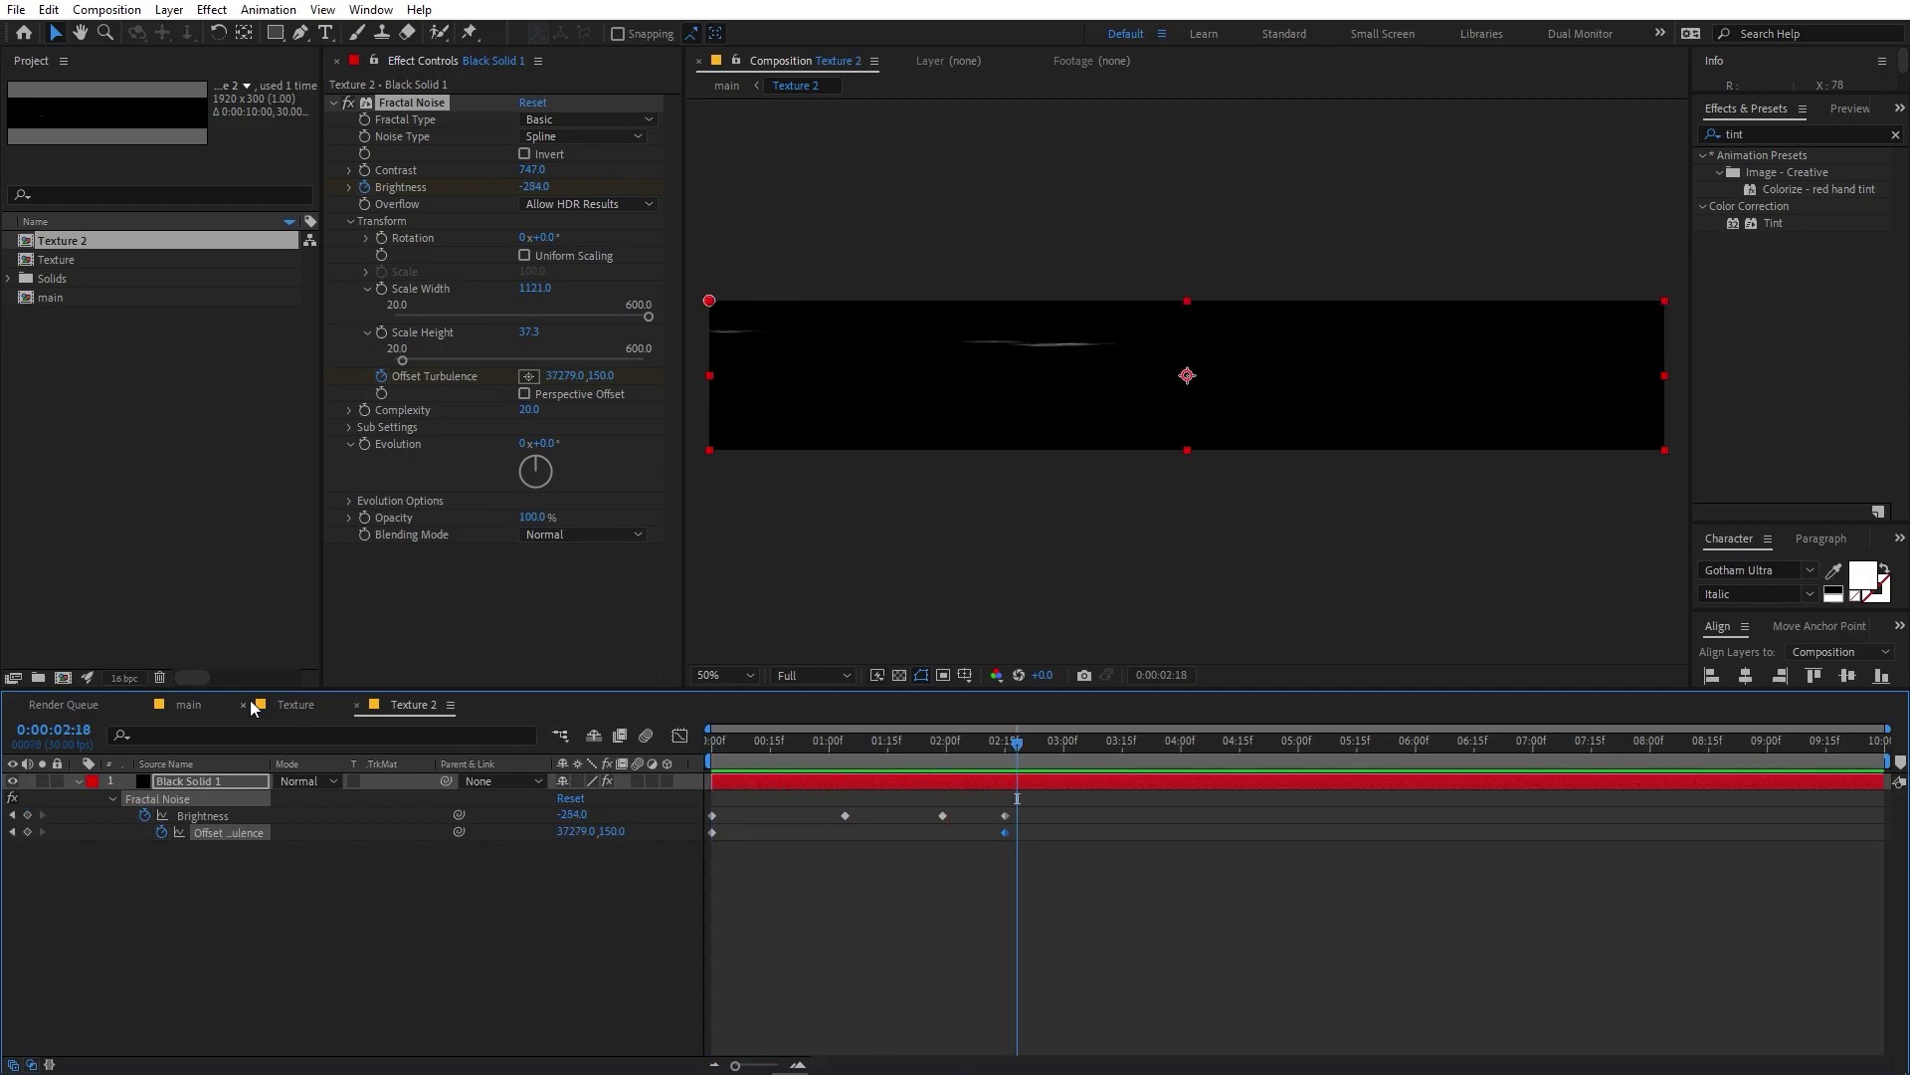
# Return to the main composition and play the title with the red streaks from the start.
pyautogui.click(188, 704)
pyautogui.press('Home')
pyautogui.press('space')
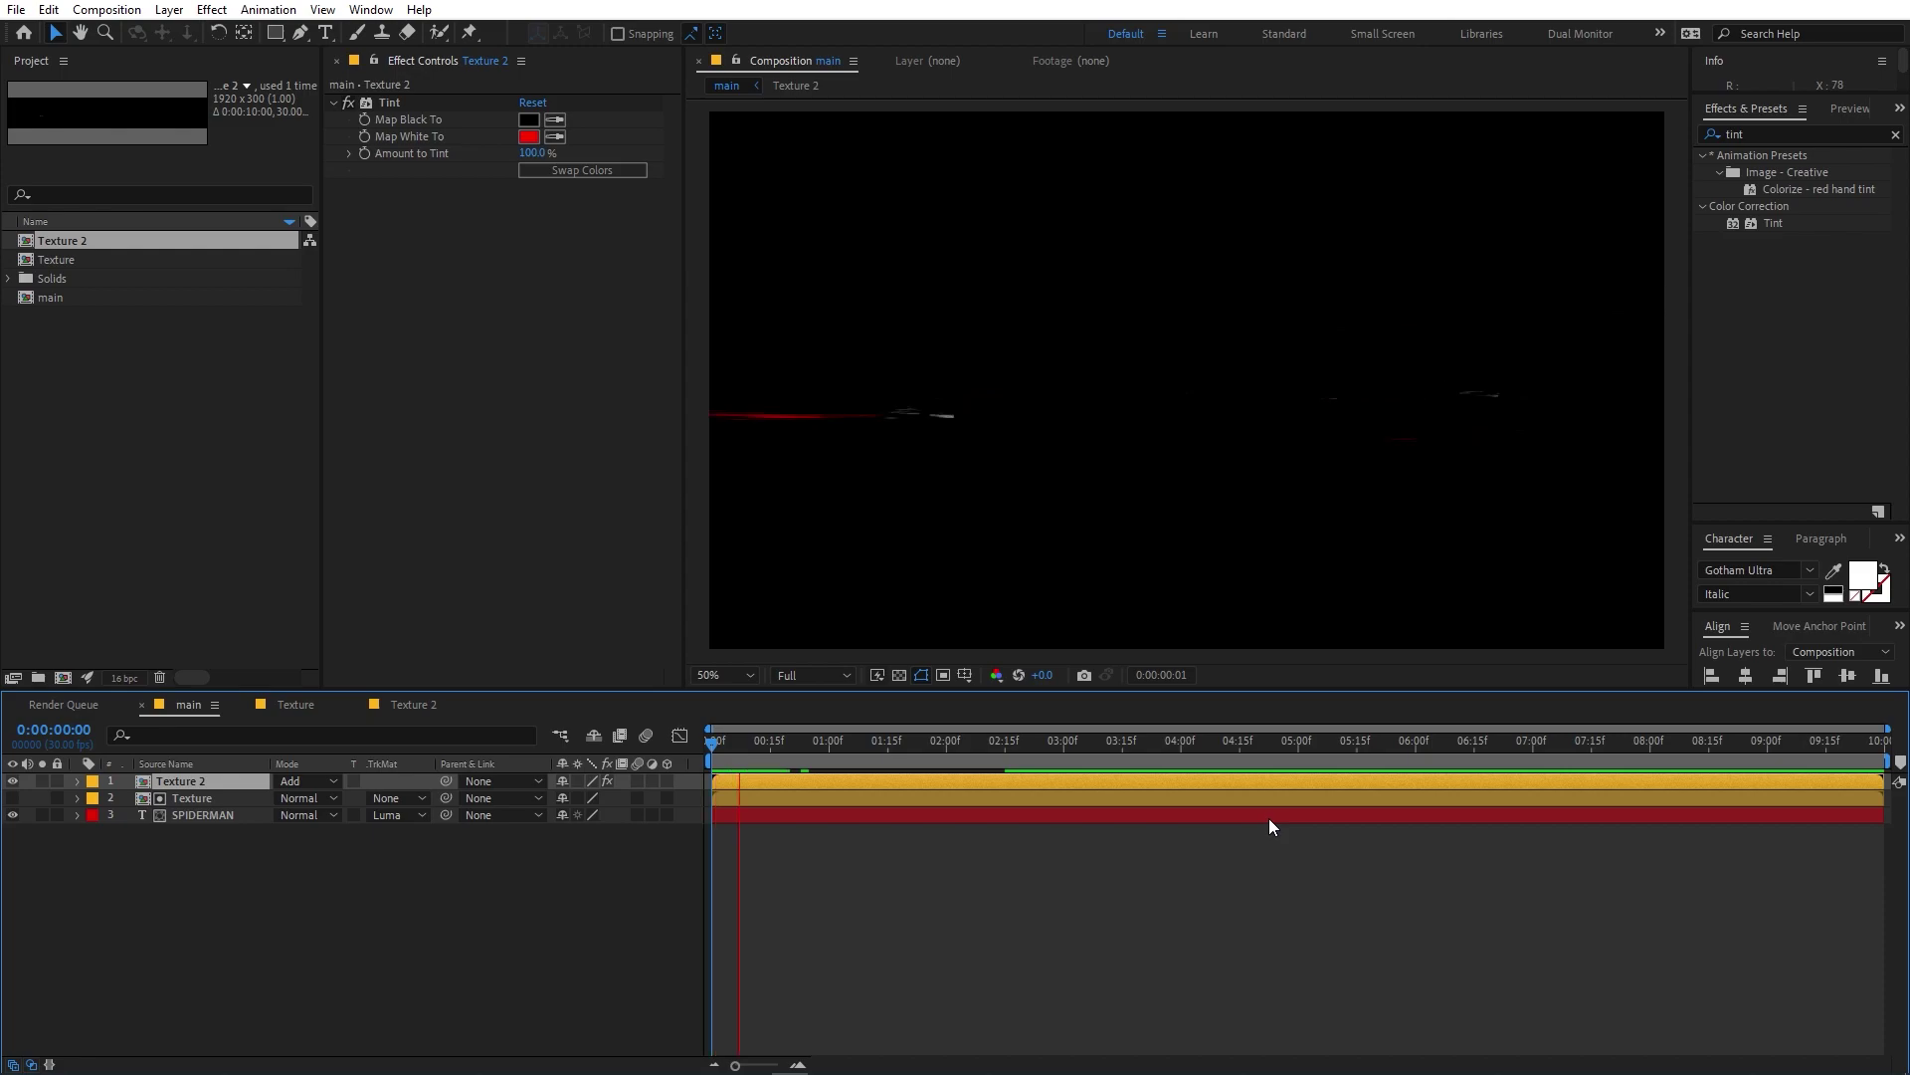
pyautogui.press('space')
# Open the Texture matte composition and set the Fractal Noise Scale Width to 810.
pyautogui.click(163, 812)
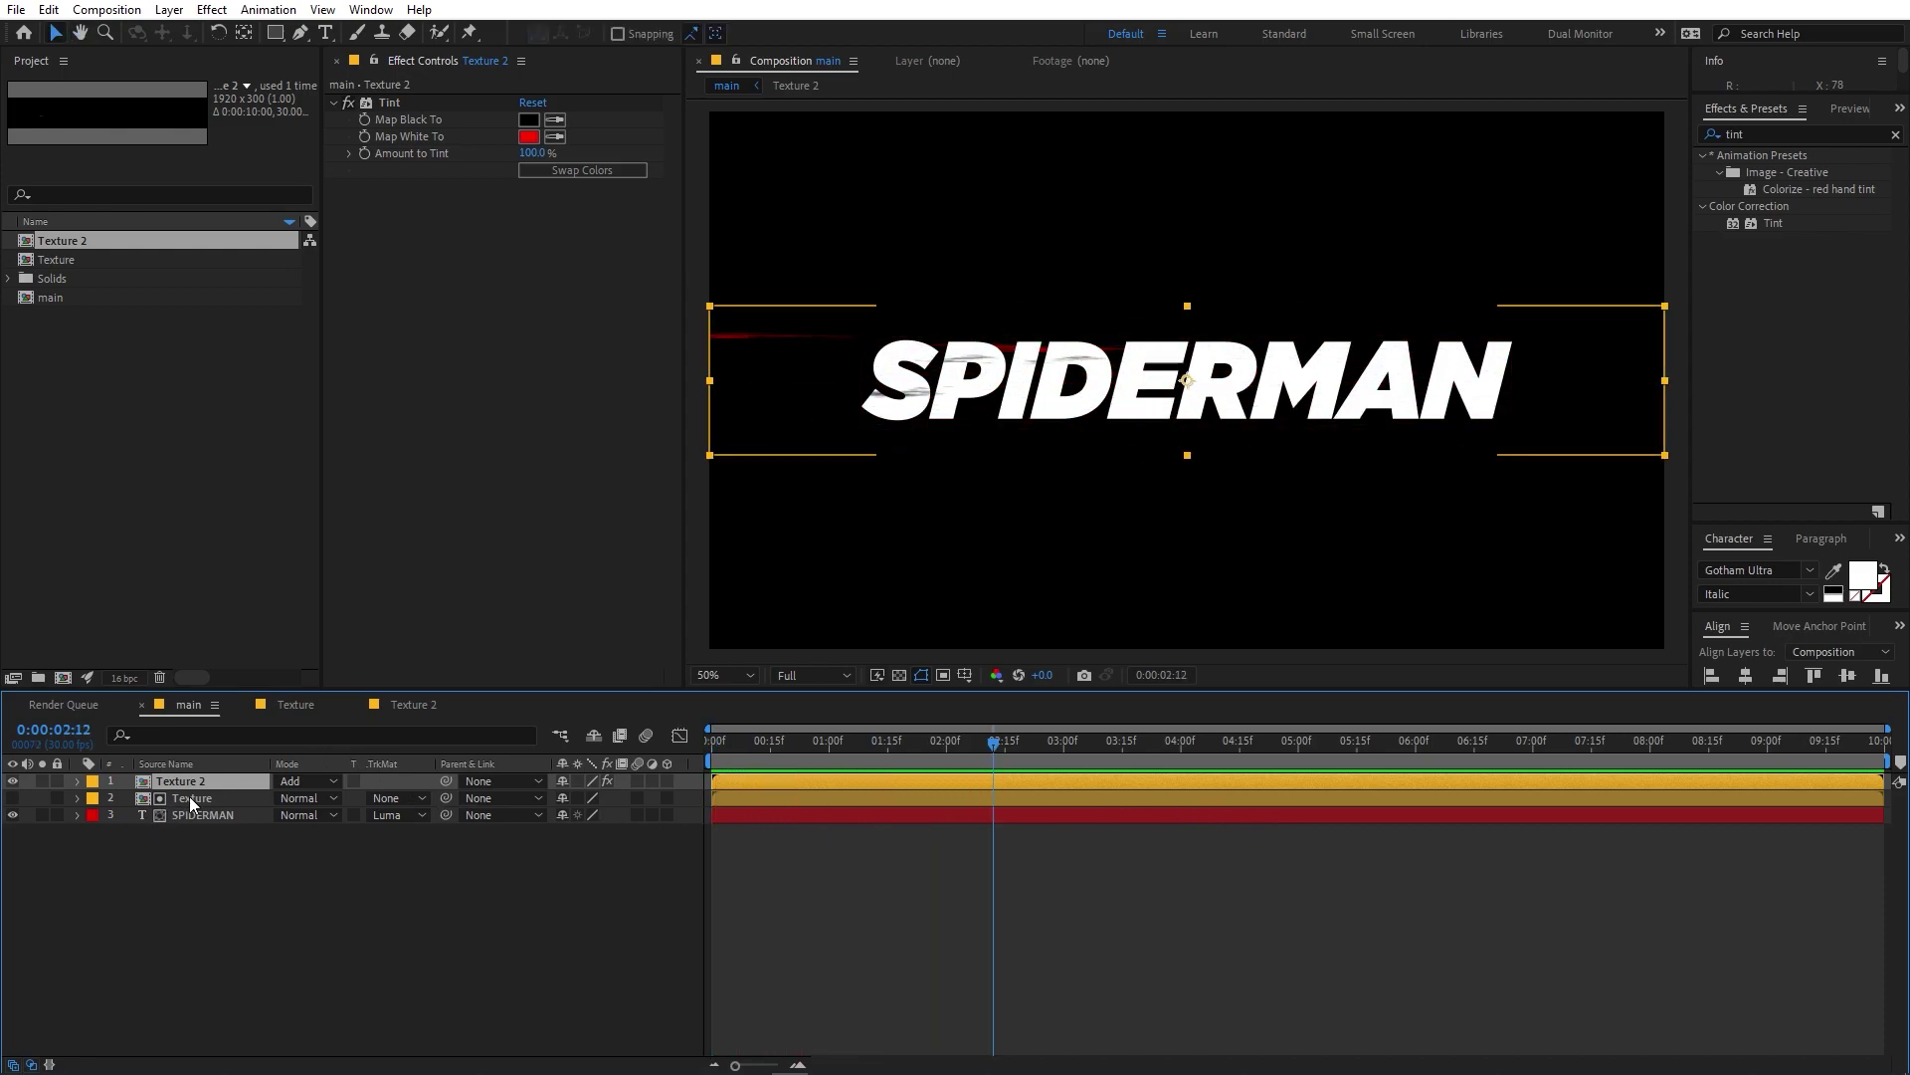
pyautogui.doubleClick(189, 796)
pyautogui.moveTo(875, 756); pyautogui.dragTo(823, 786)
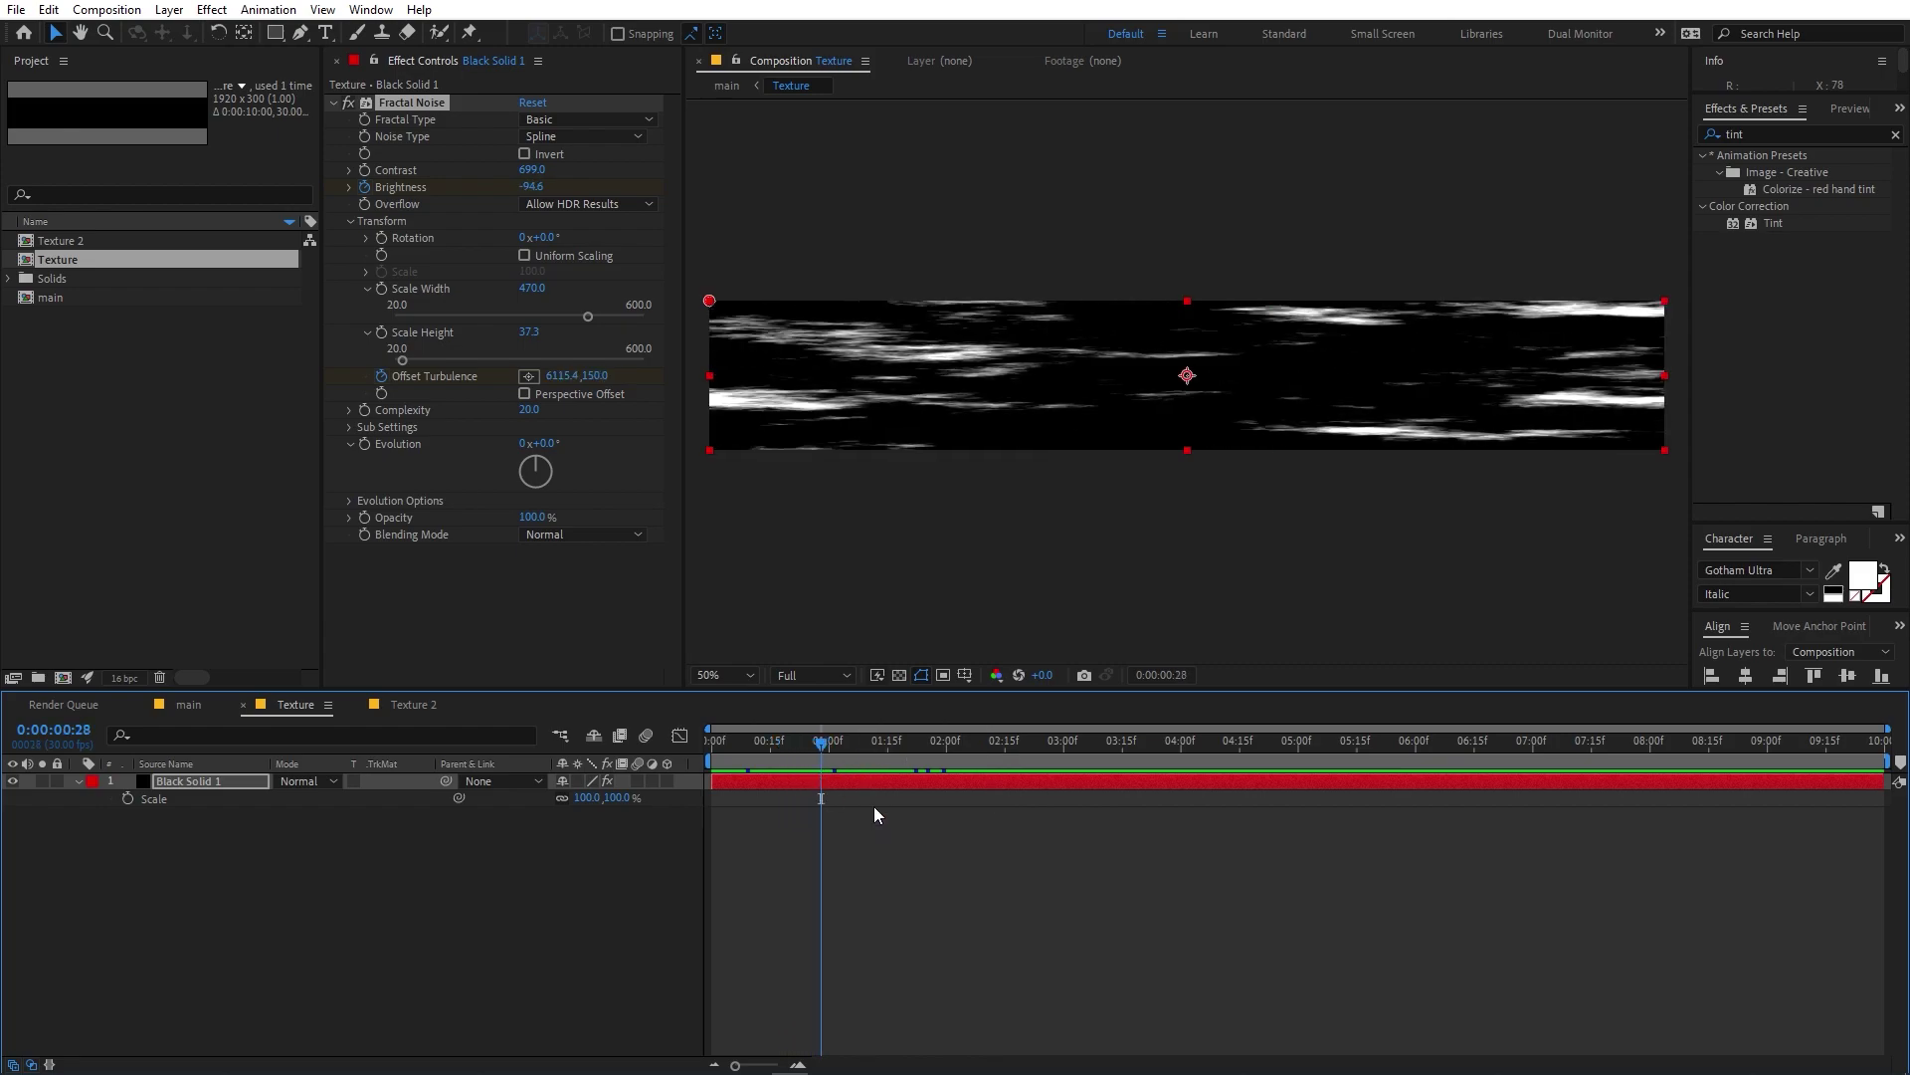
pyautogui.click(870, 785)
pyautogui.moveTo(534, 288); pyautogui.dragTo(917, 341)
pyautogui.click(978, 791)
# Show the keyframes in Texture, set the Offset Turbulence X value at 0:00:02:15 to 28249, and preview.
pyautogui.press('u')
pyautogui.click(1003, 744)
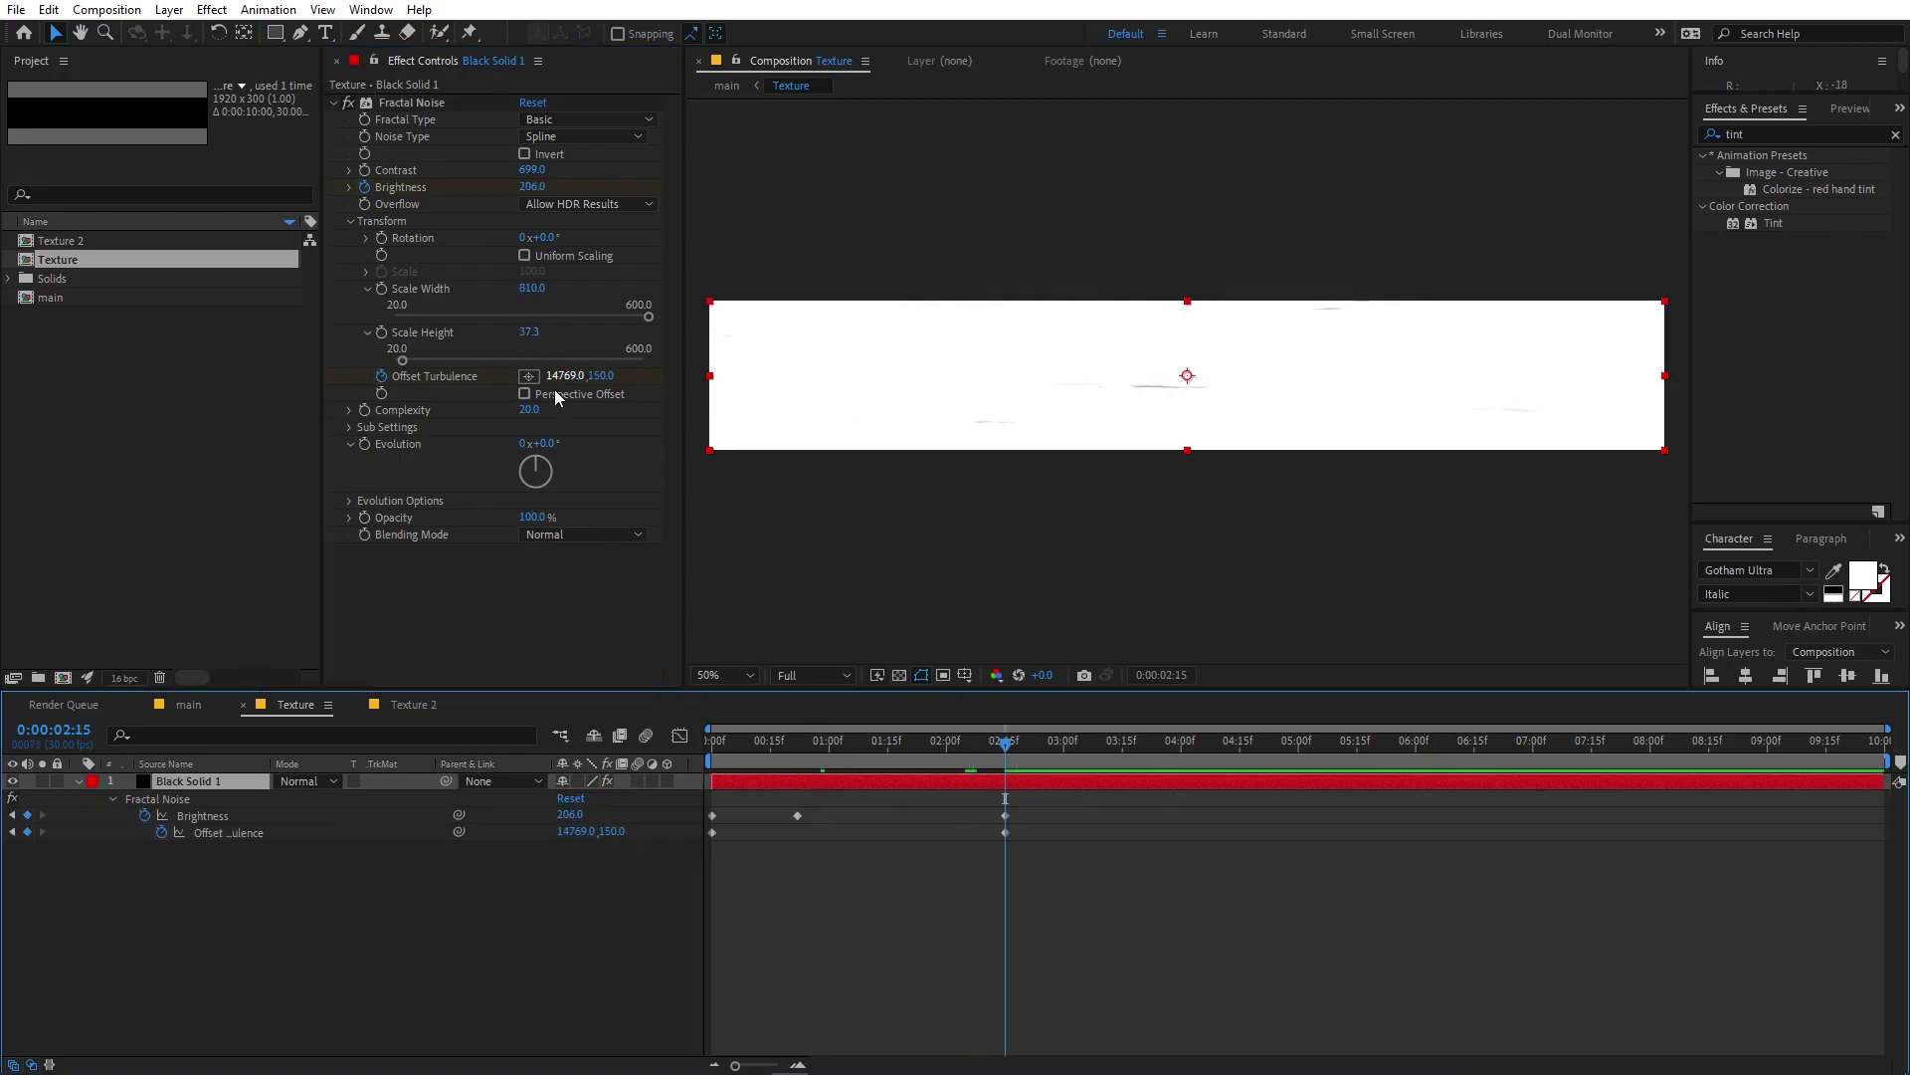
pyautogui.moveTo(555, 376); pyautogui.dragTo(1466, 651)
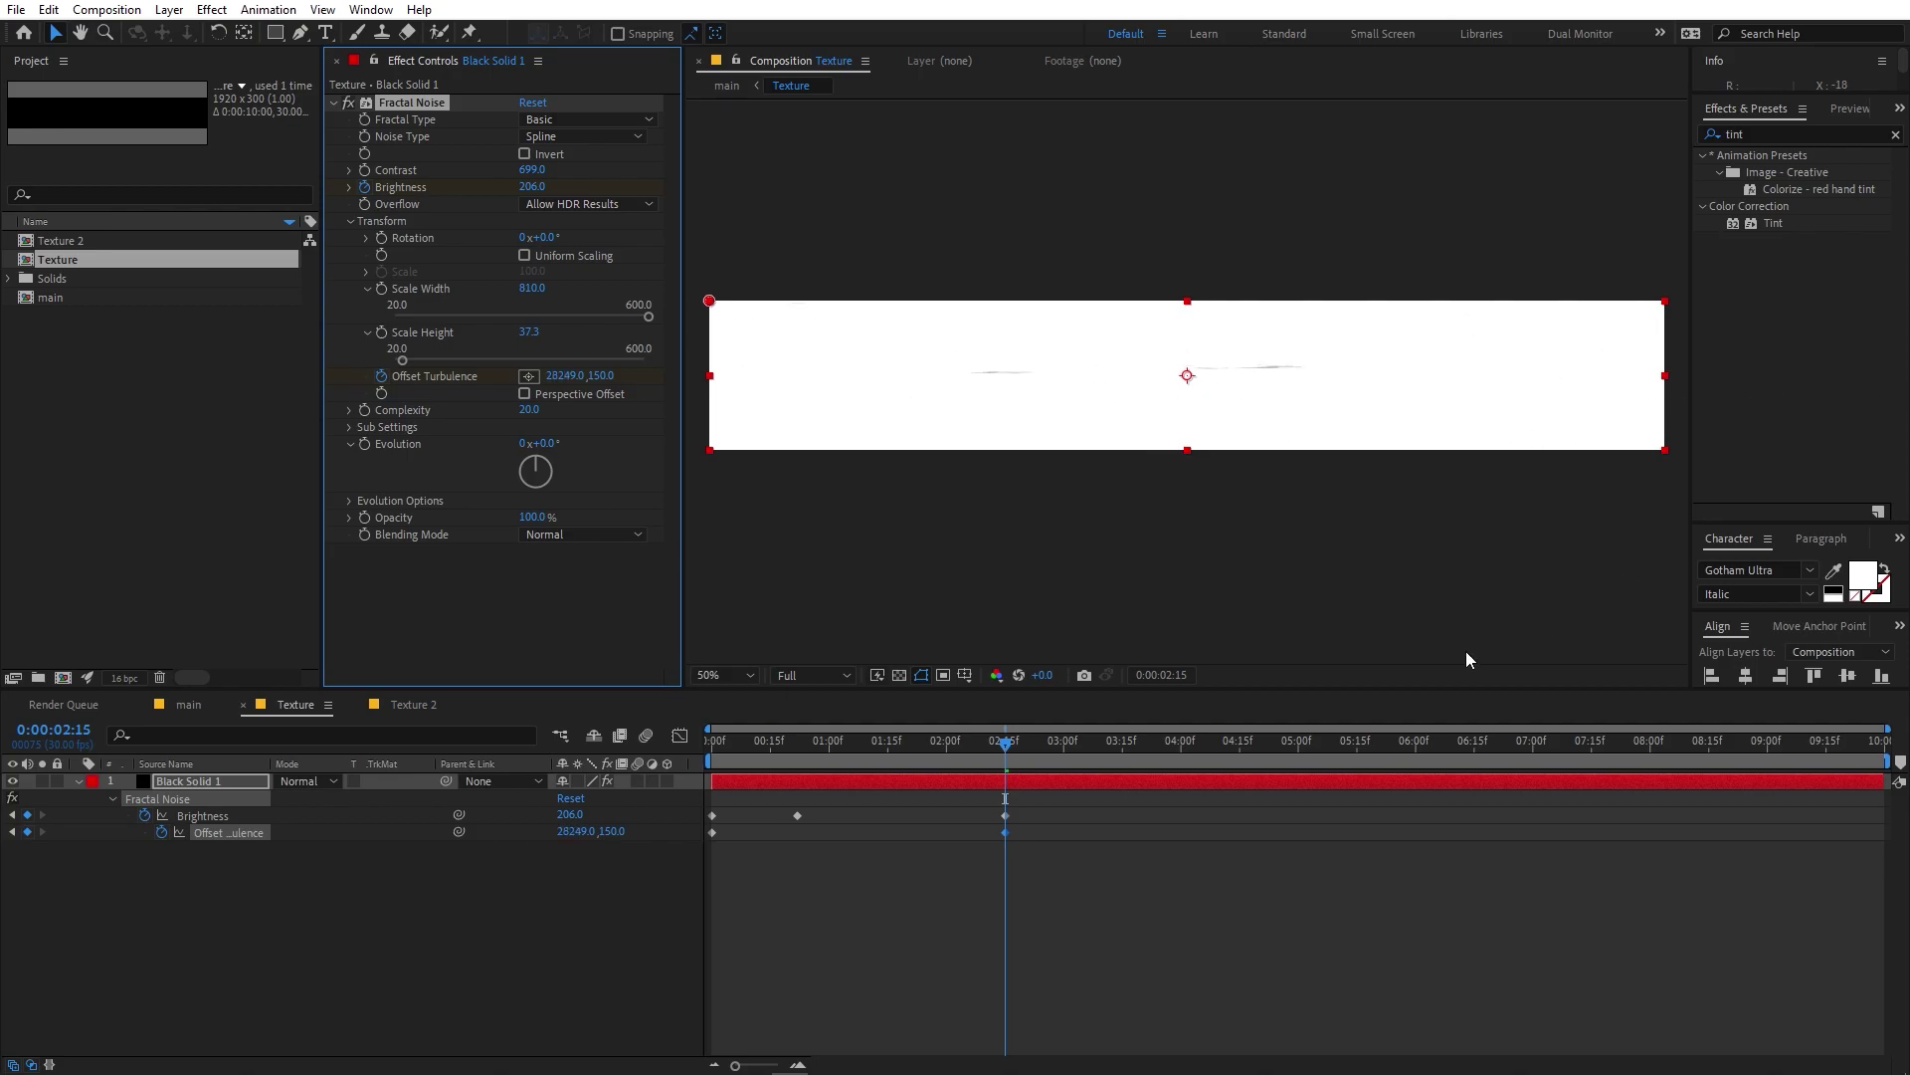
pyautogui.press('Home')
pyautogui.press('space')
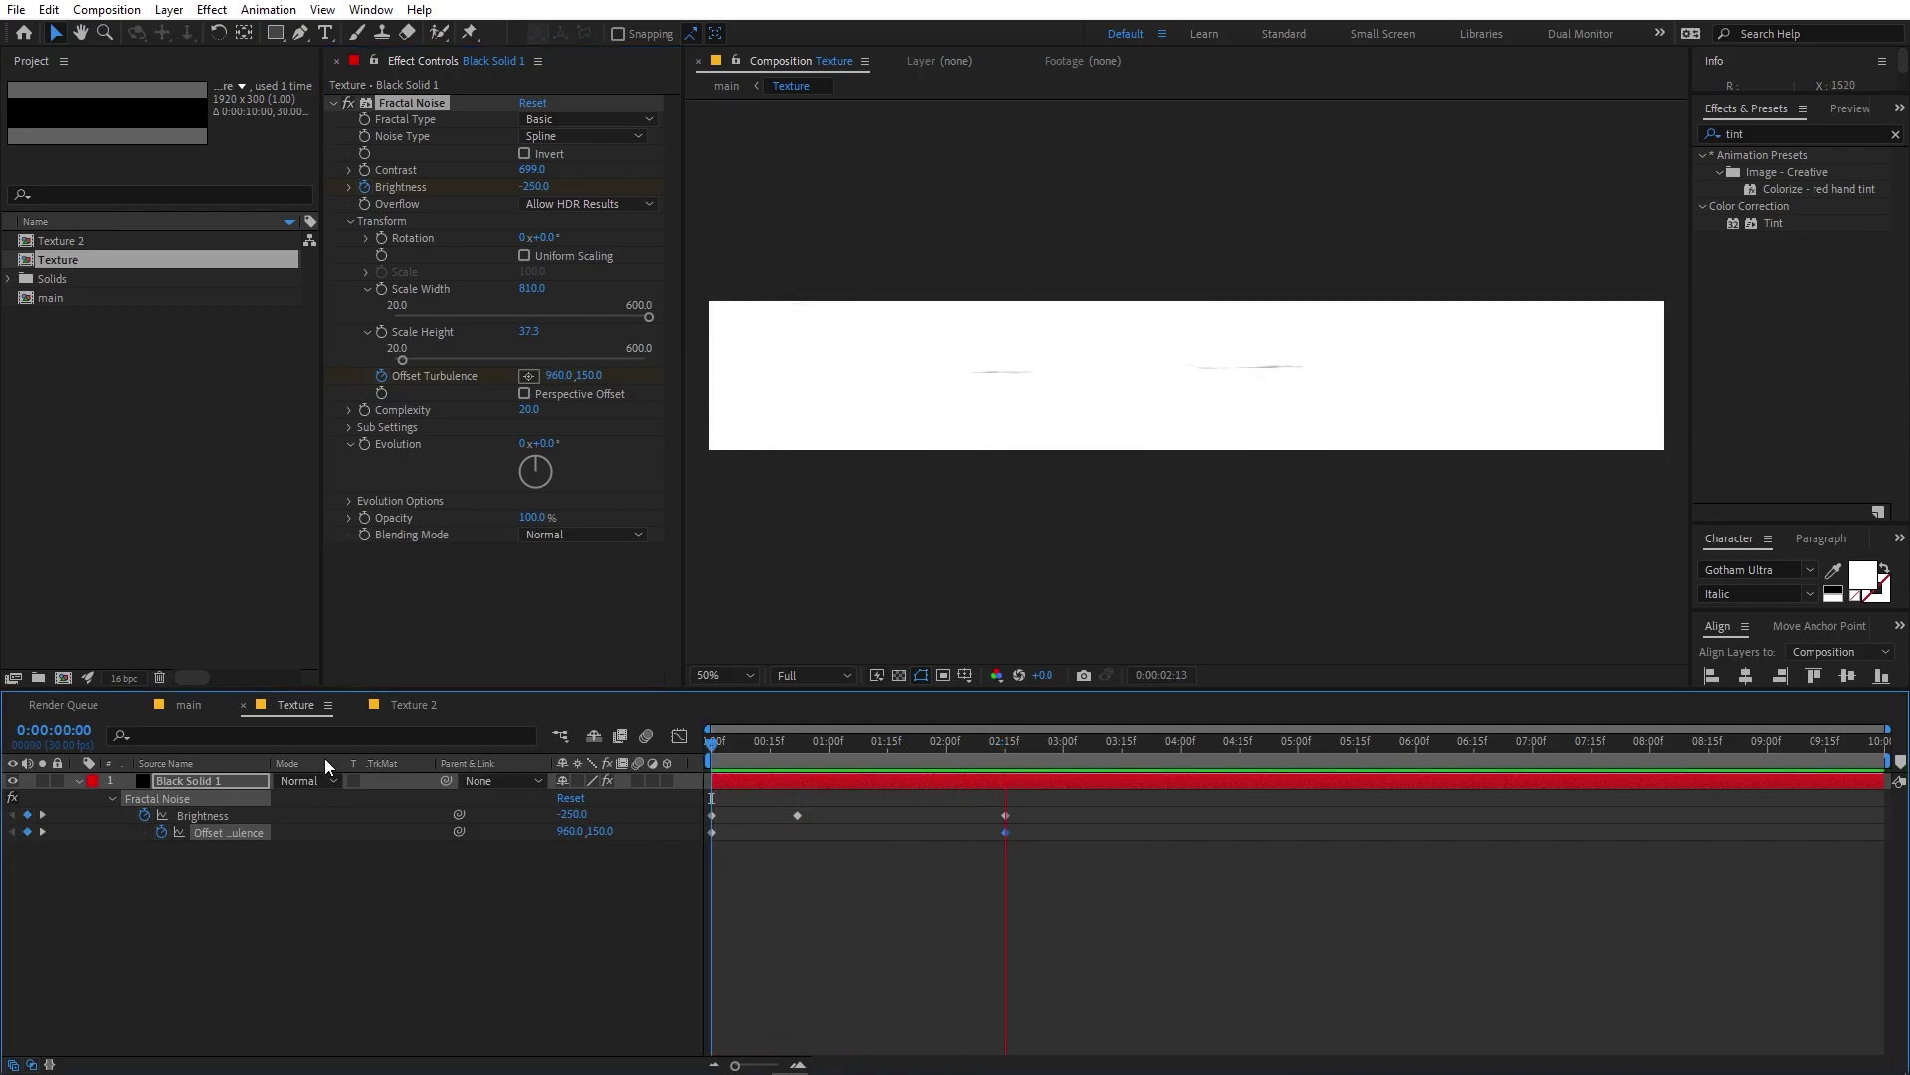
# Go back to the main composition and play the reveal with the stretched Texture matte.
pyautogui.click(189, 705)
pyautogui.press('Home')
pyautogui.press('space')
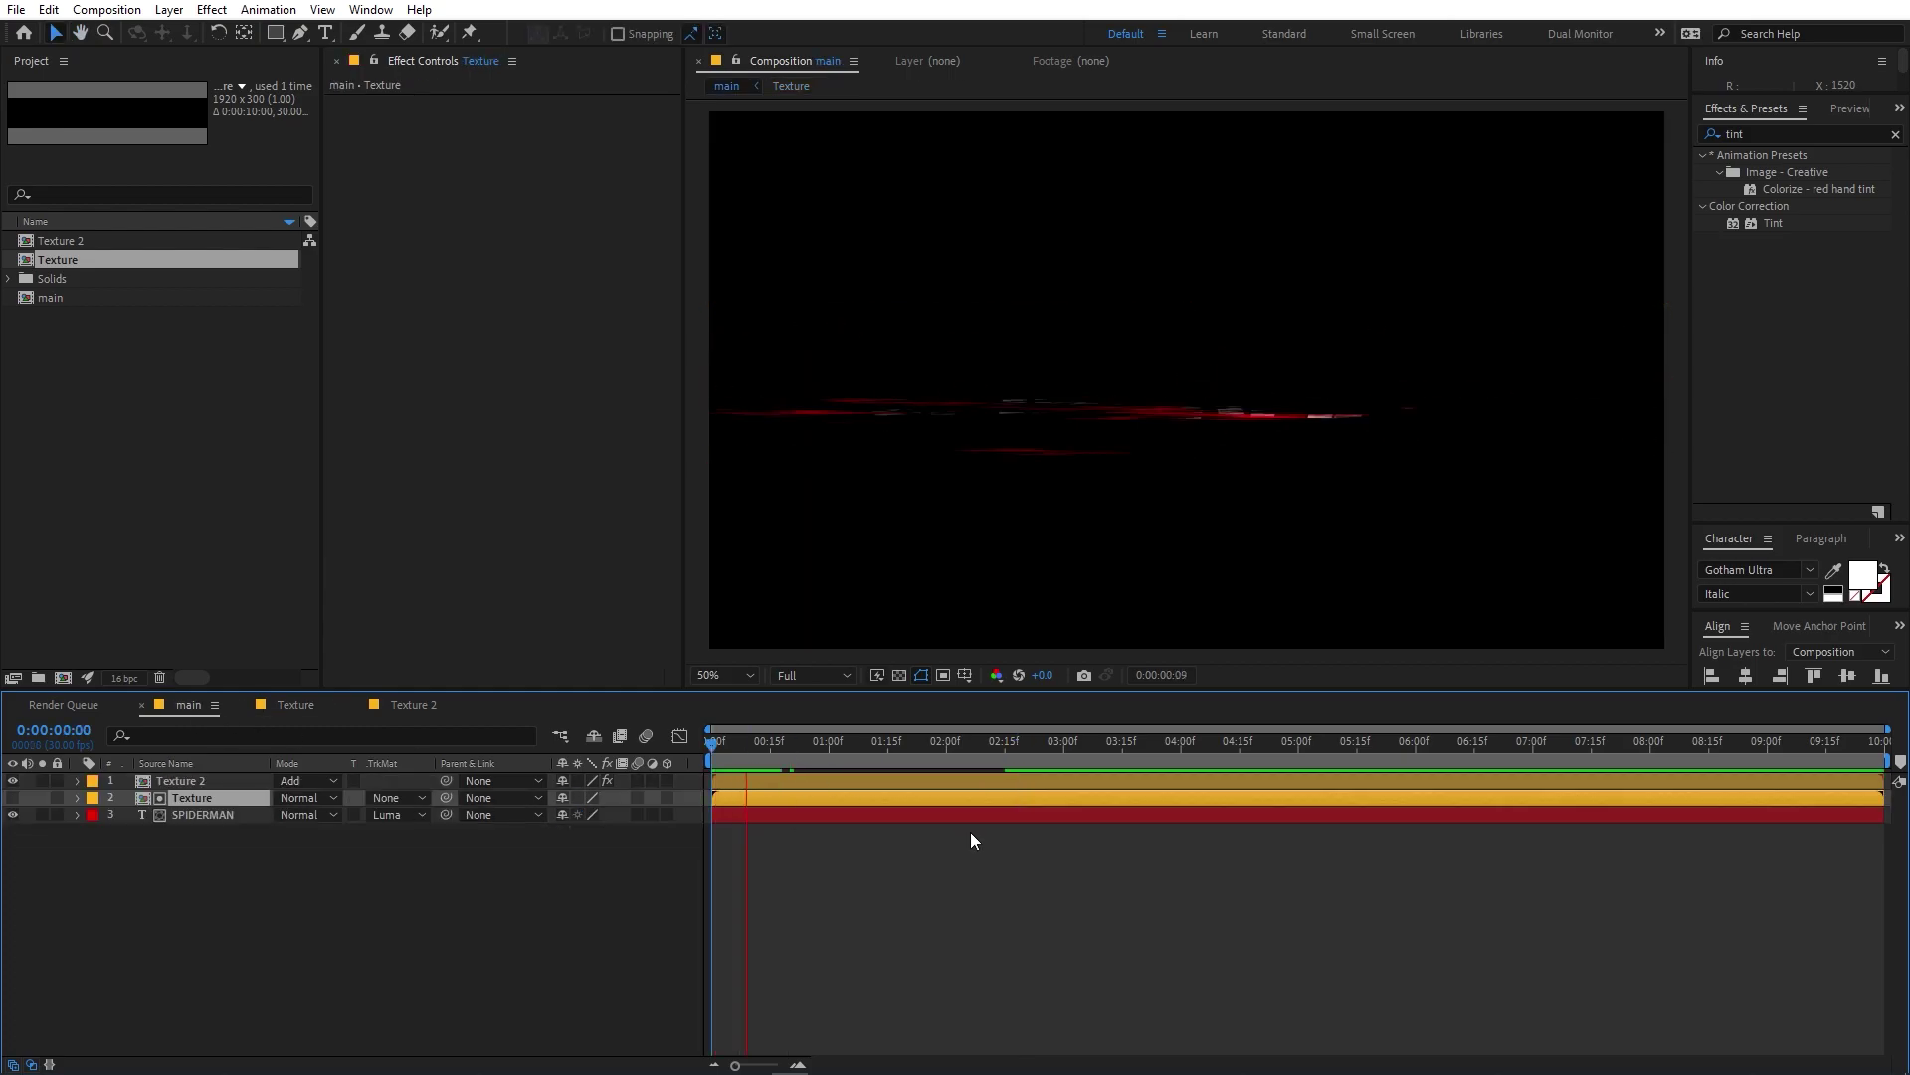
pyautogui.click(181, 802)
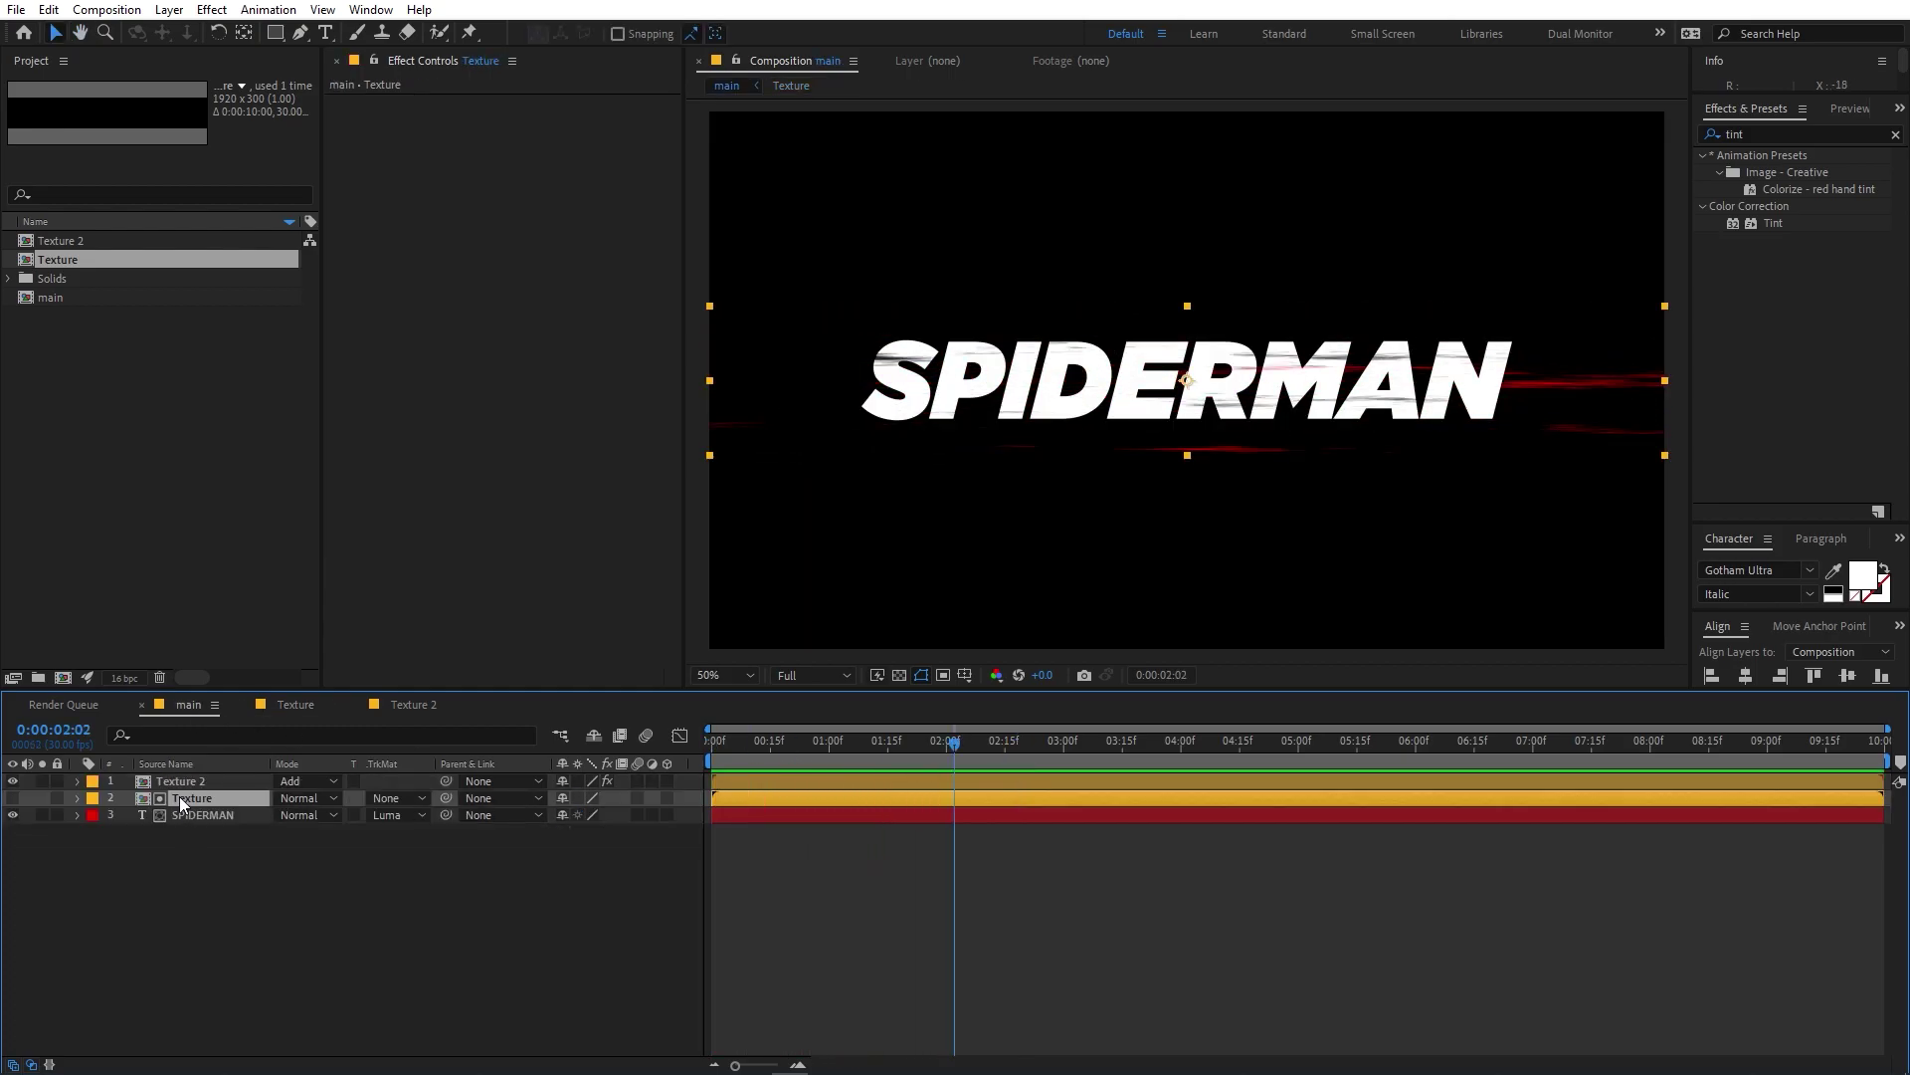
# Open Texture 2, set the Random Seed in the Fractal Noise Evolution Options to 40, and check the new pattern.
pyautogui.doubleClick(189, 782)
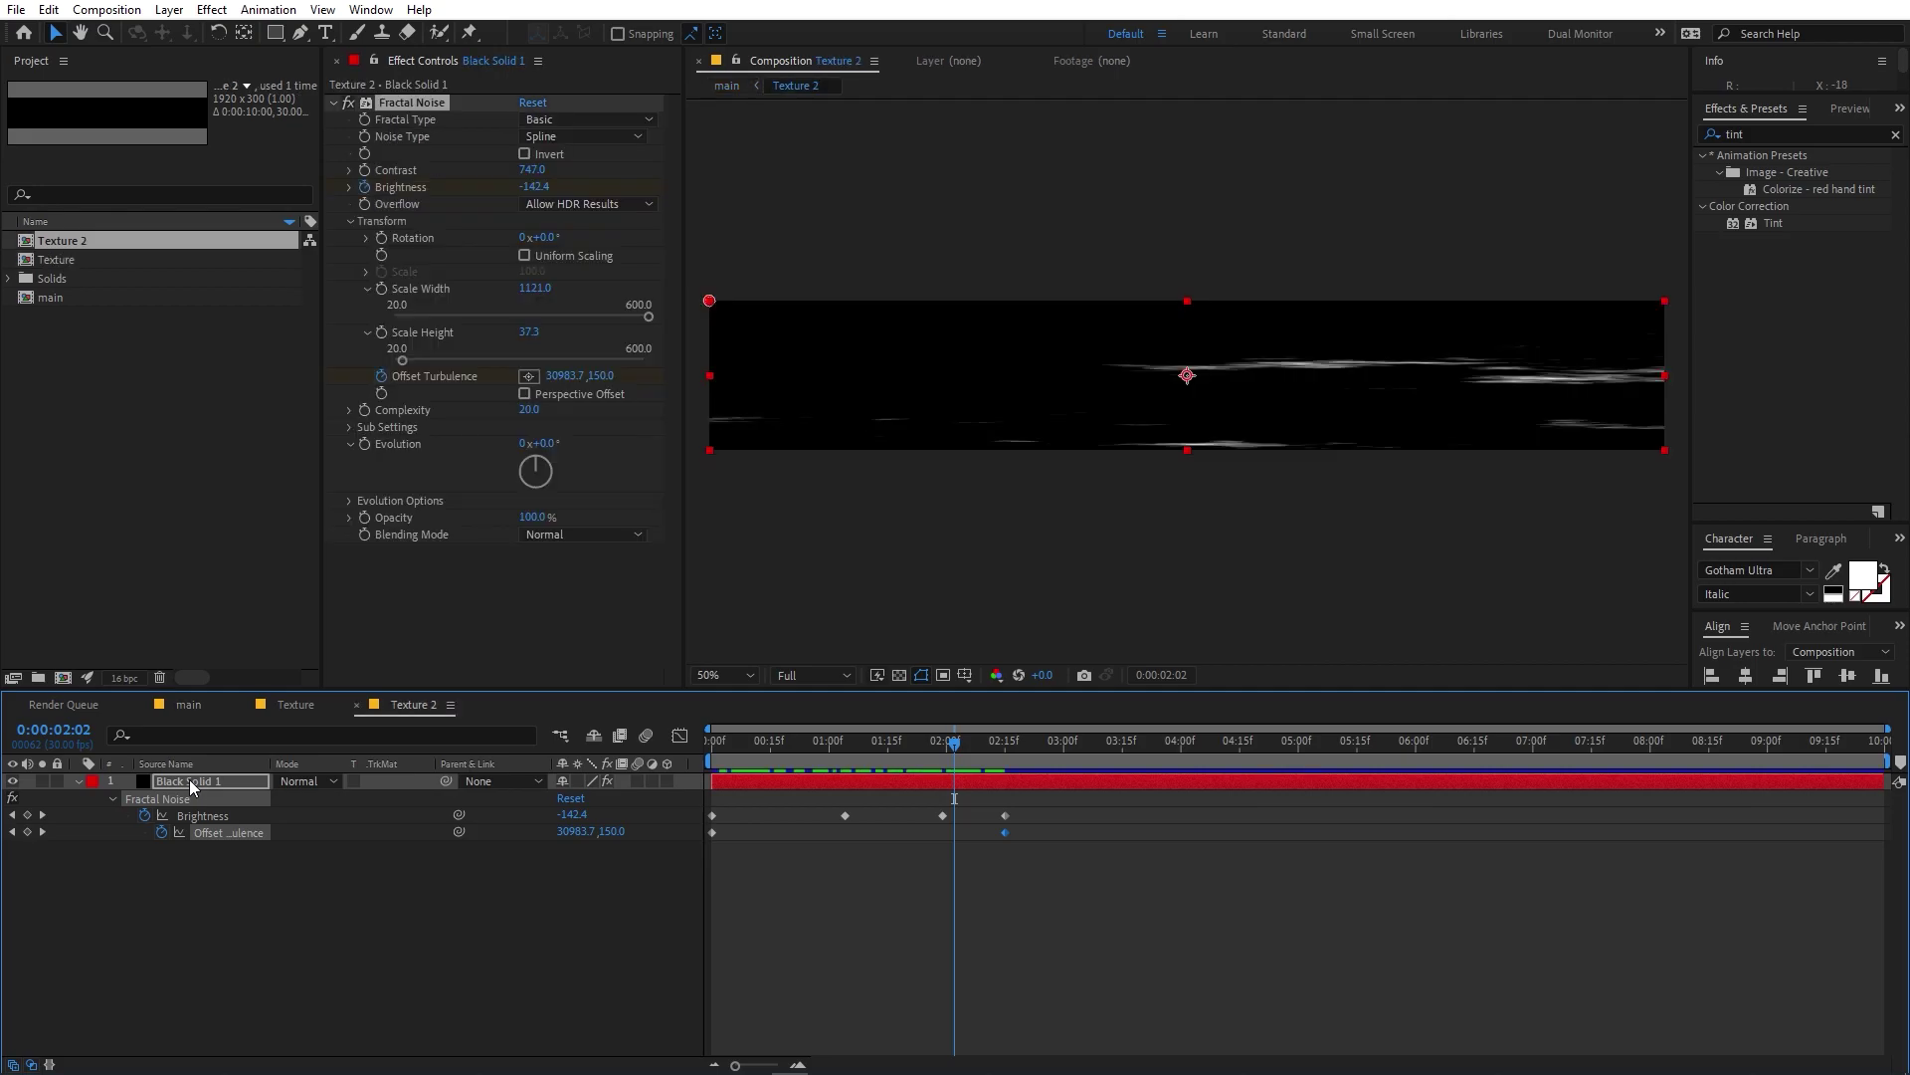
pyautogui.click(349, 500)
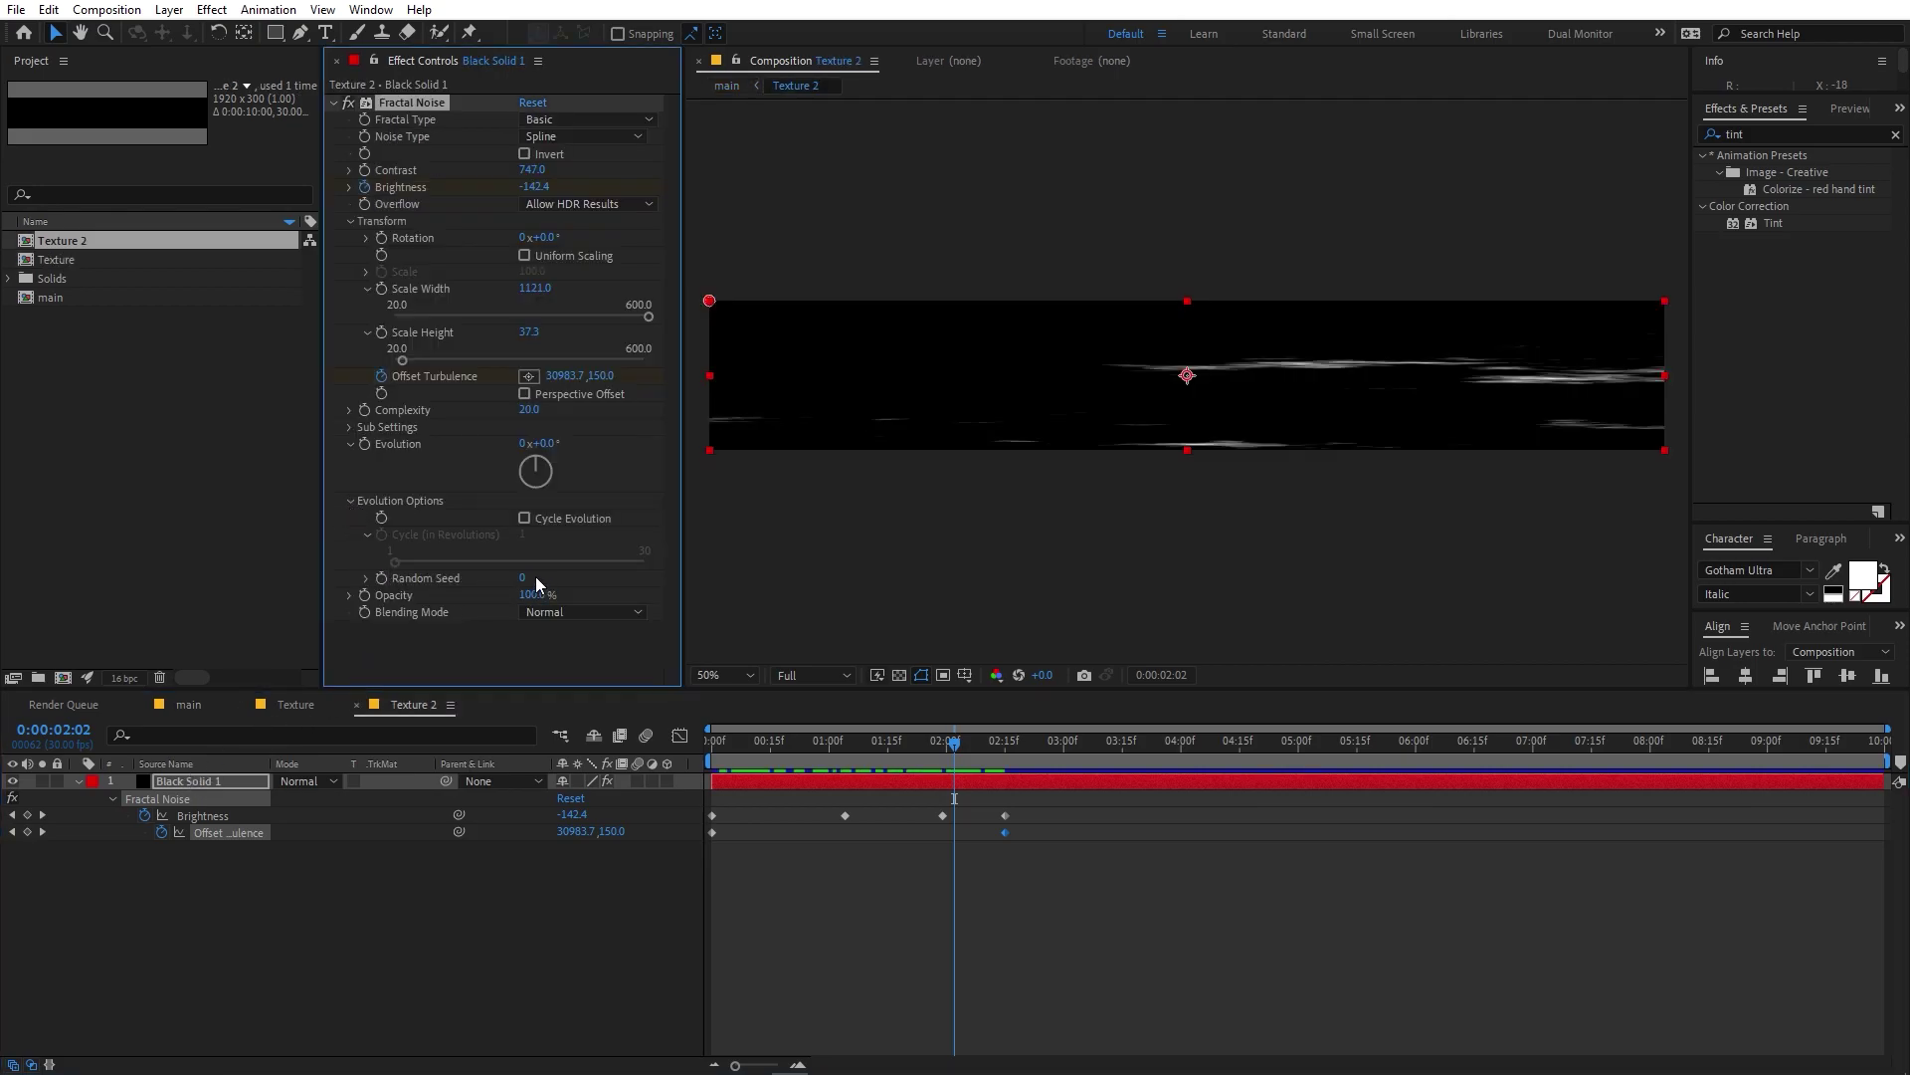
pyautogui.moveTo(755, 741); pyautogui.dragTo(740, 756)
pyautogui.moveTo(524, 580); pyautogui.dragTo(525, 582)
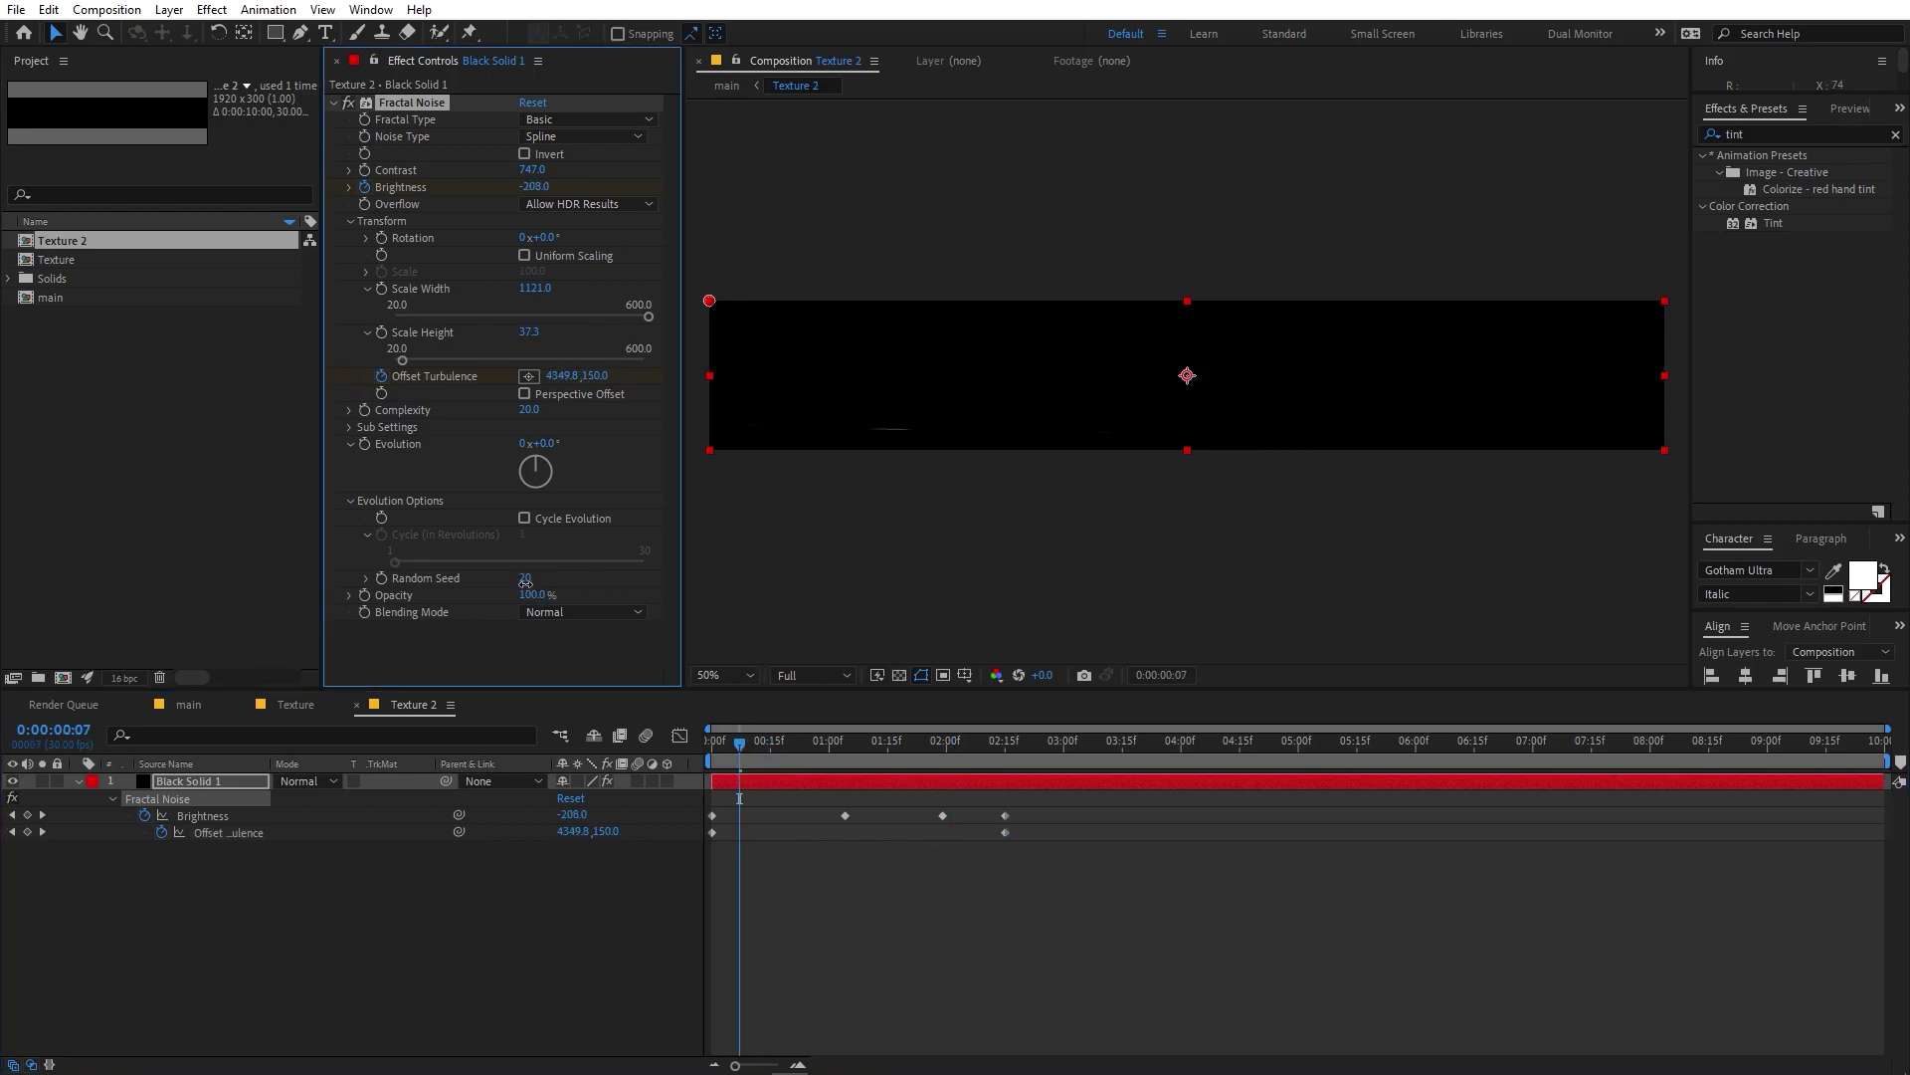
pyautogui.moveTo(753, 762); pyautogui.dragTo(859, 755)
# Switch to the main composition and play the title from the start with the reseeded red streaks.
pyautogui.click(187, 705)
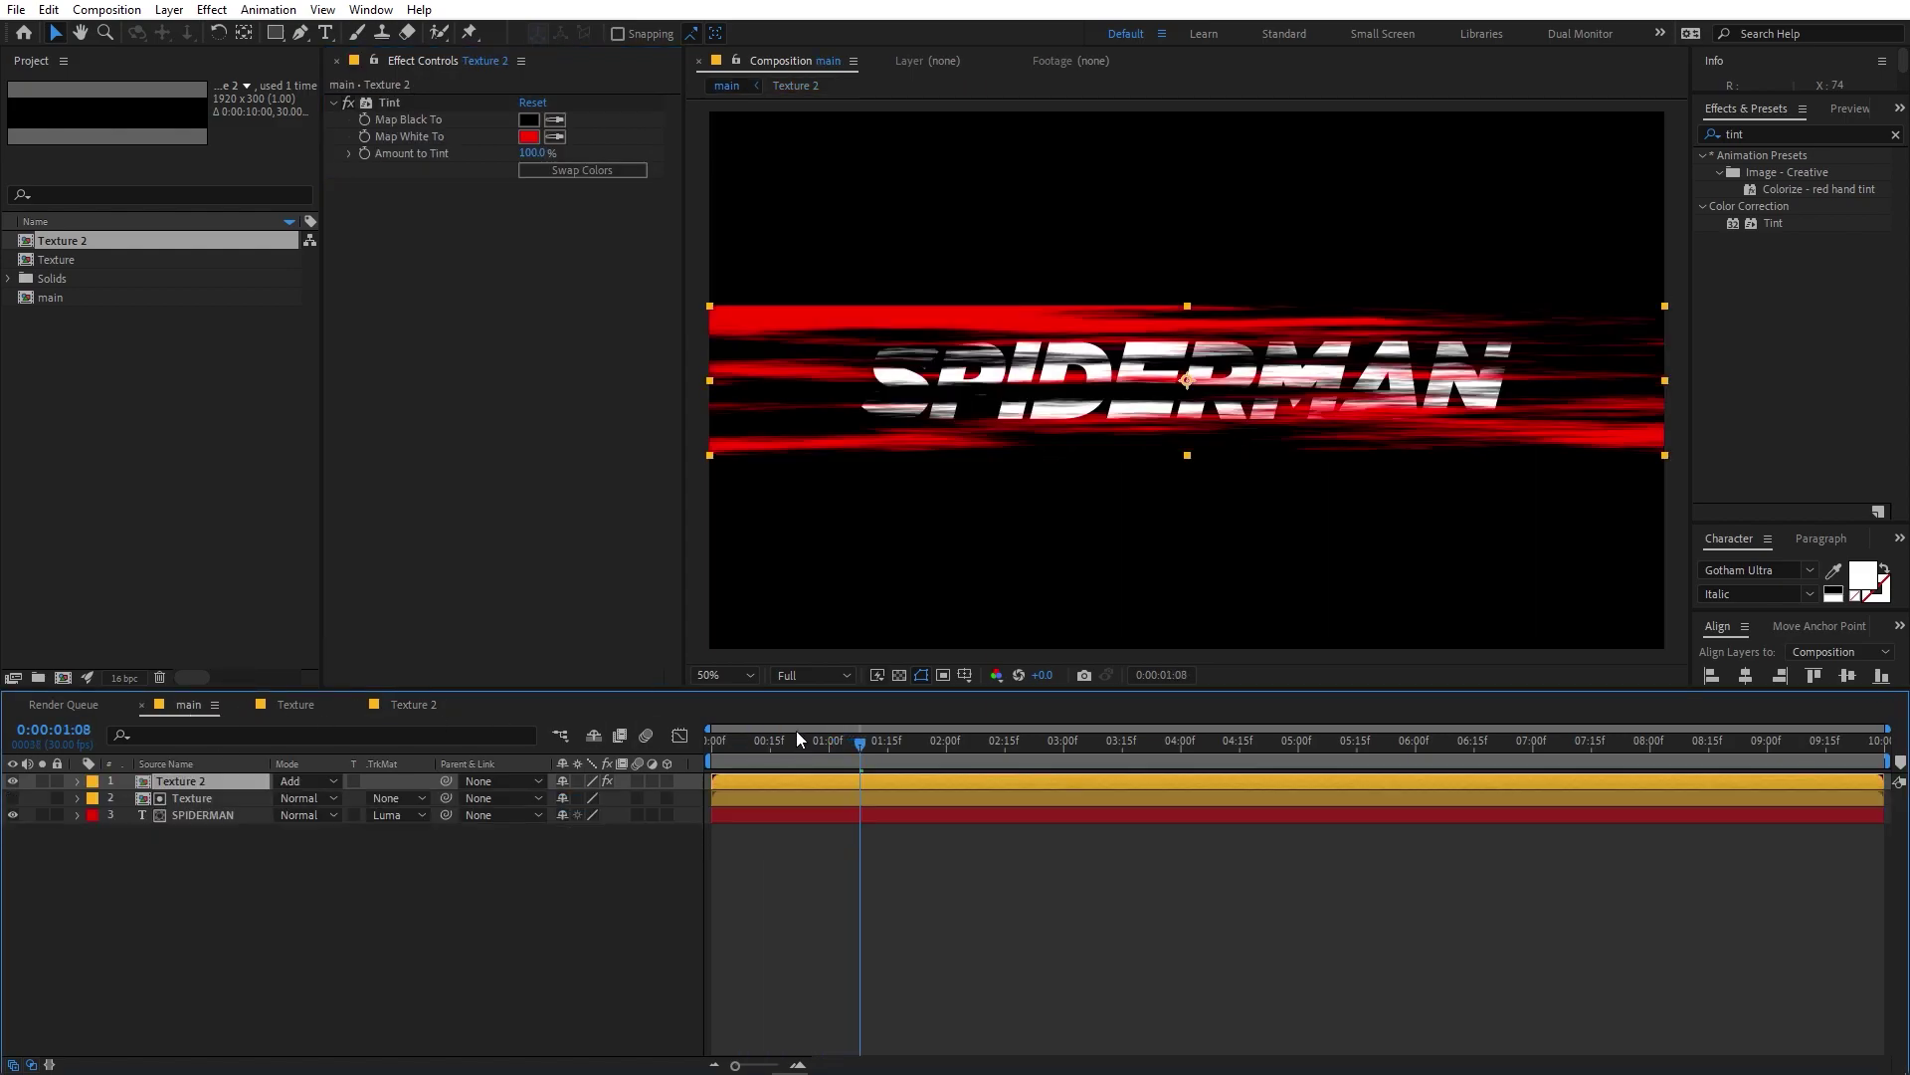
pyautogui.press('Home')
pyautogui.press('space')
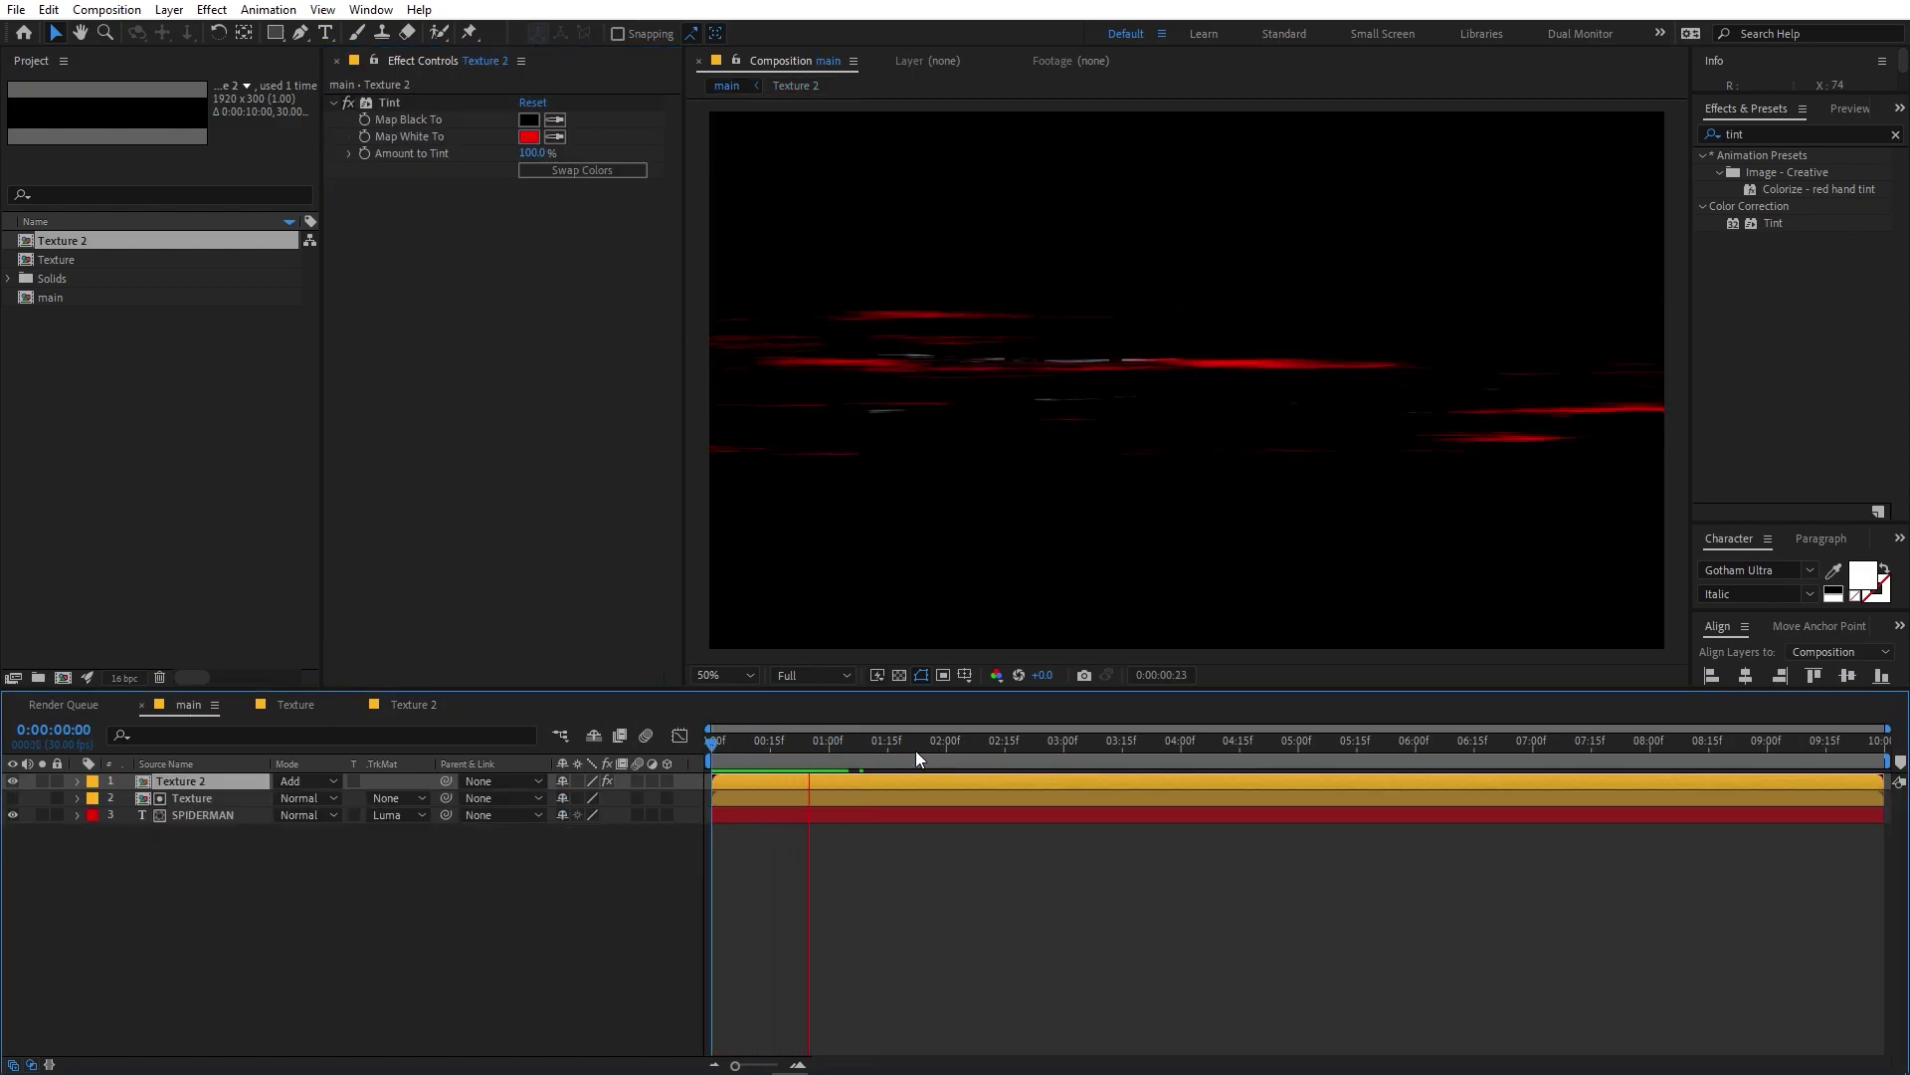
pyautogui.press('space')
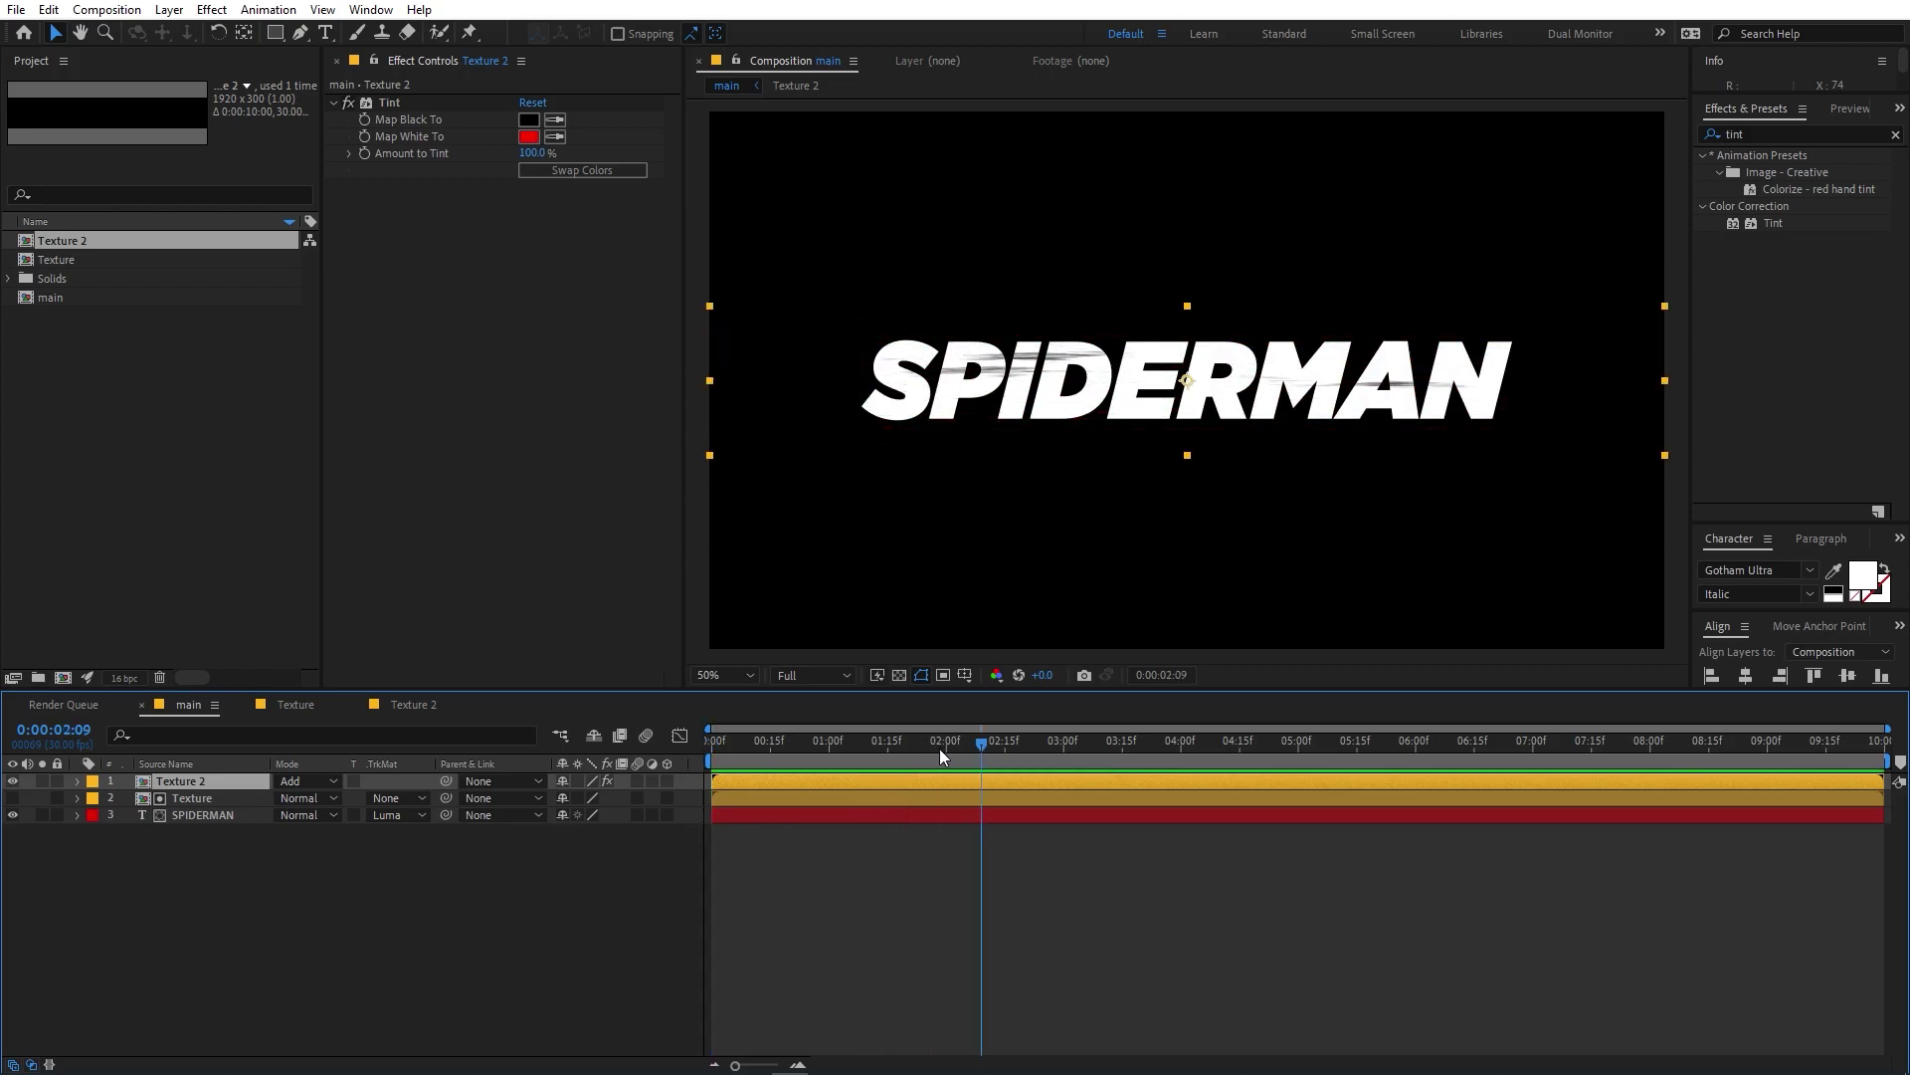
# Open Texture 2 and drive the Fractal Noise Evolution with the expression time*400.
pyautogui.click(904, 742)
pyautogui.click(446, 703)
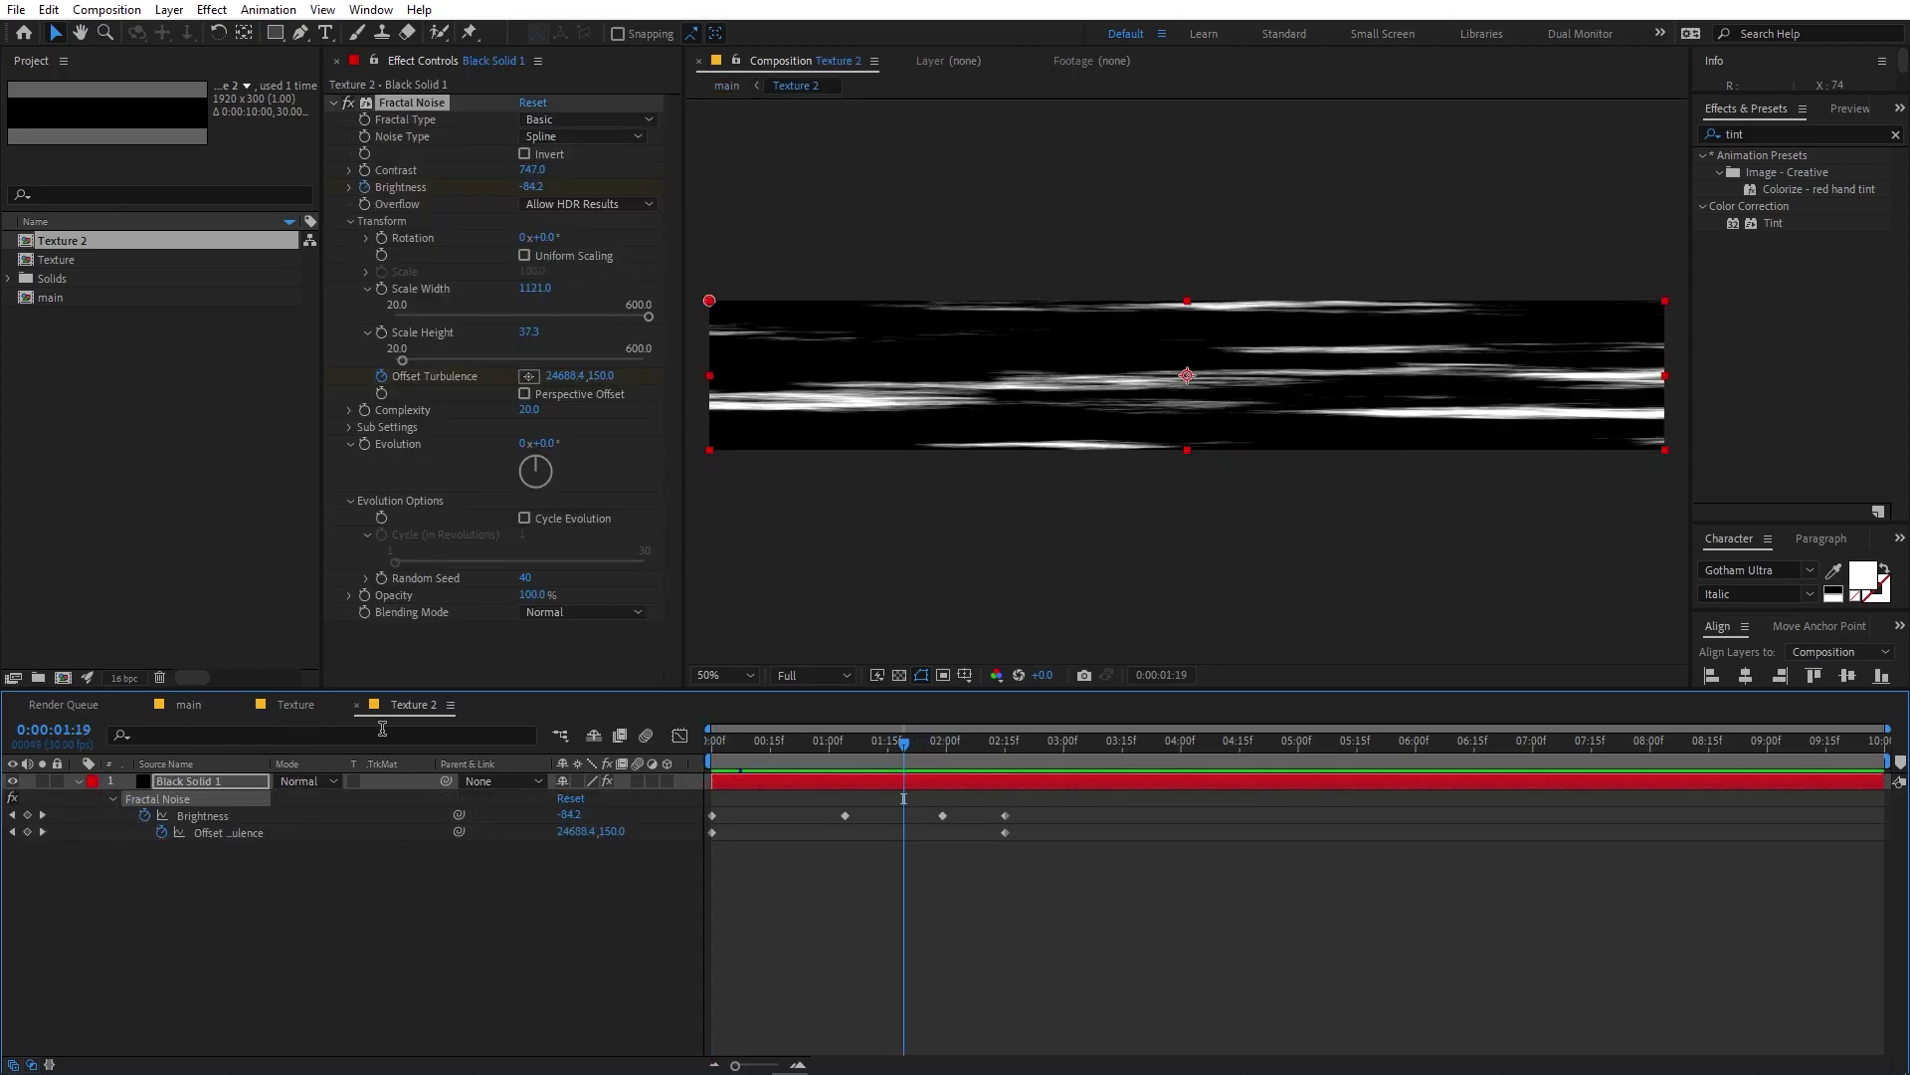
pyautogui.keyDown('alt'); pyautogui.click(367, 444); pyautogui.keyUp('alt')
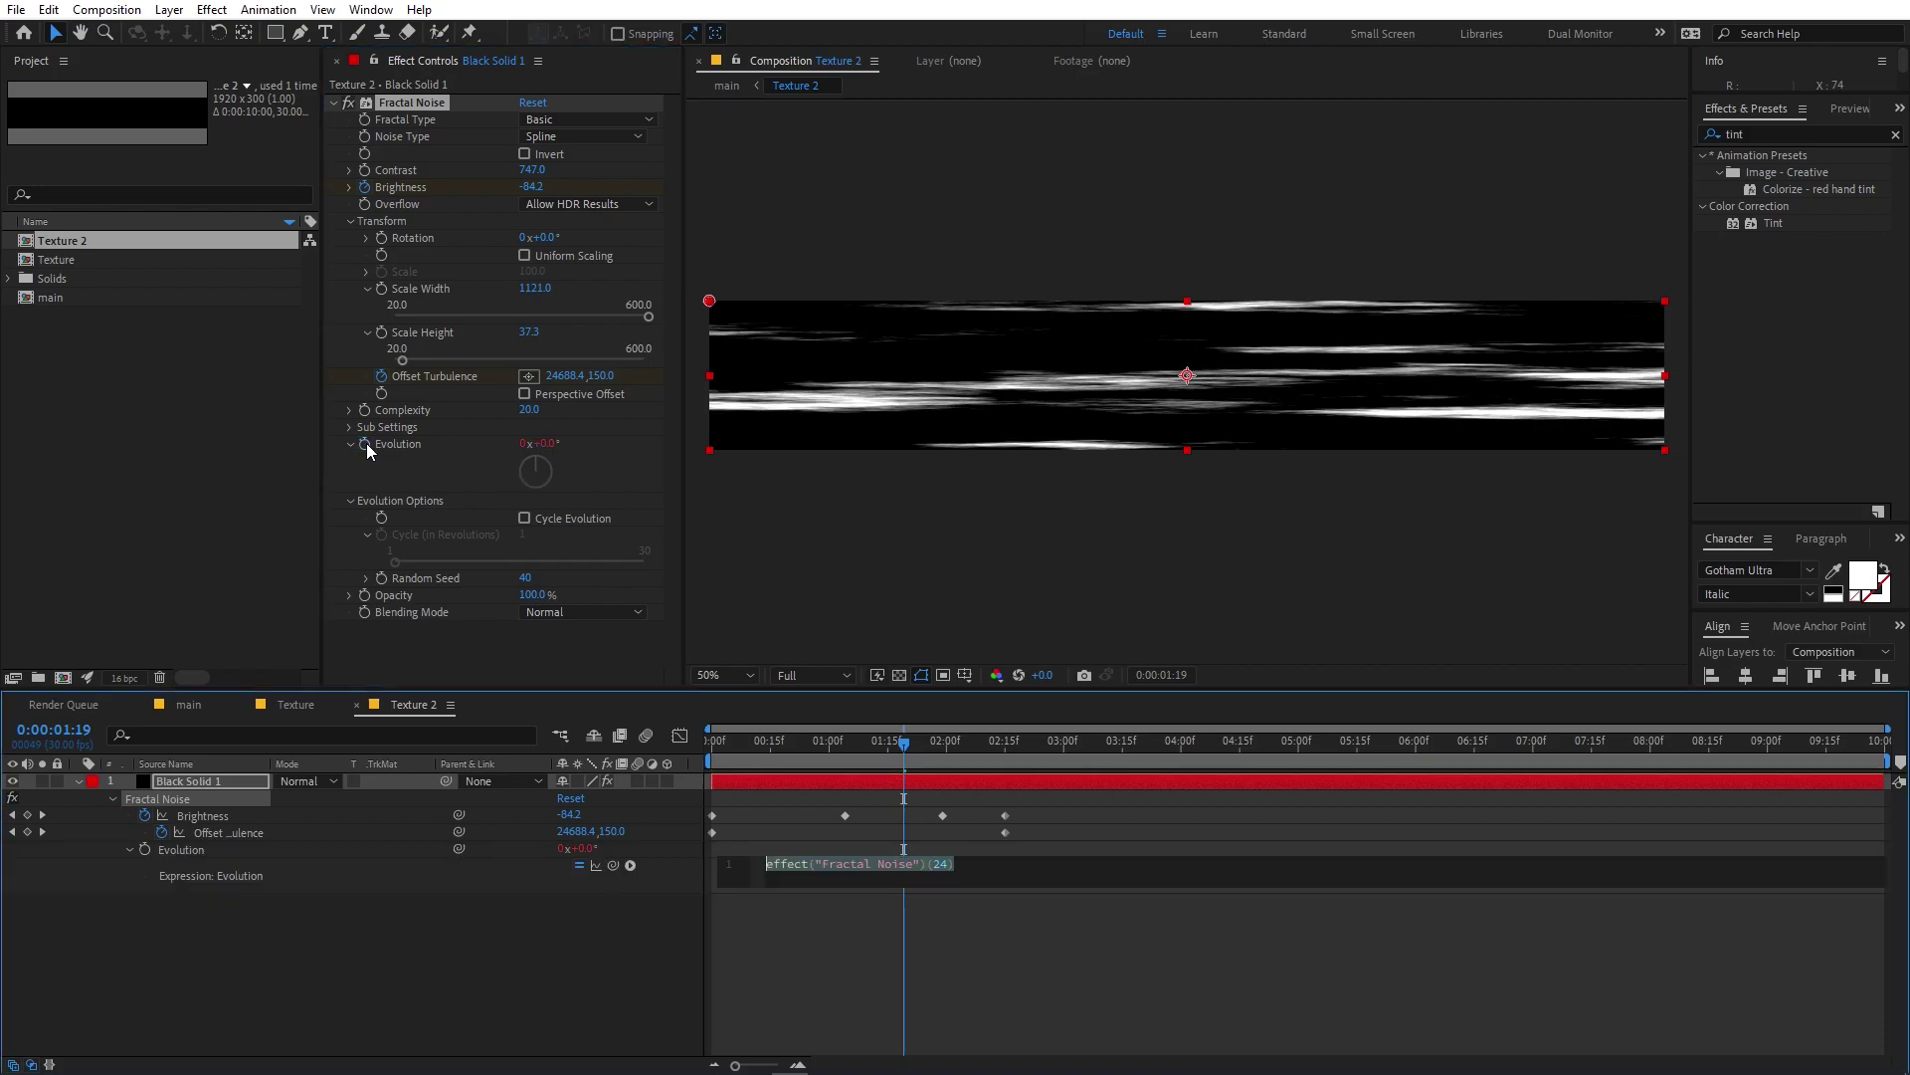
pyautogui.write('t')
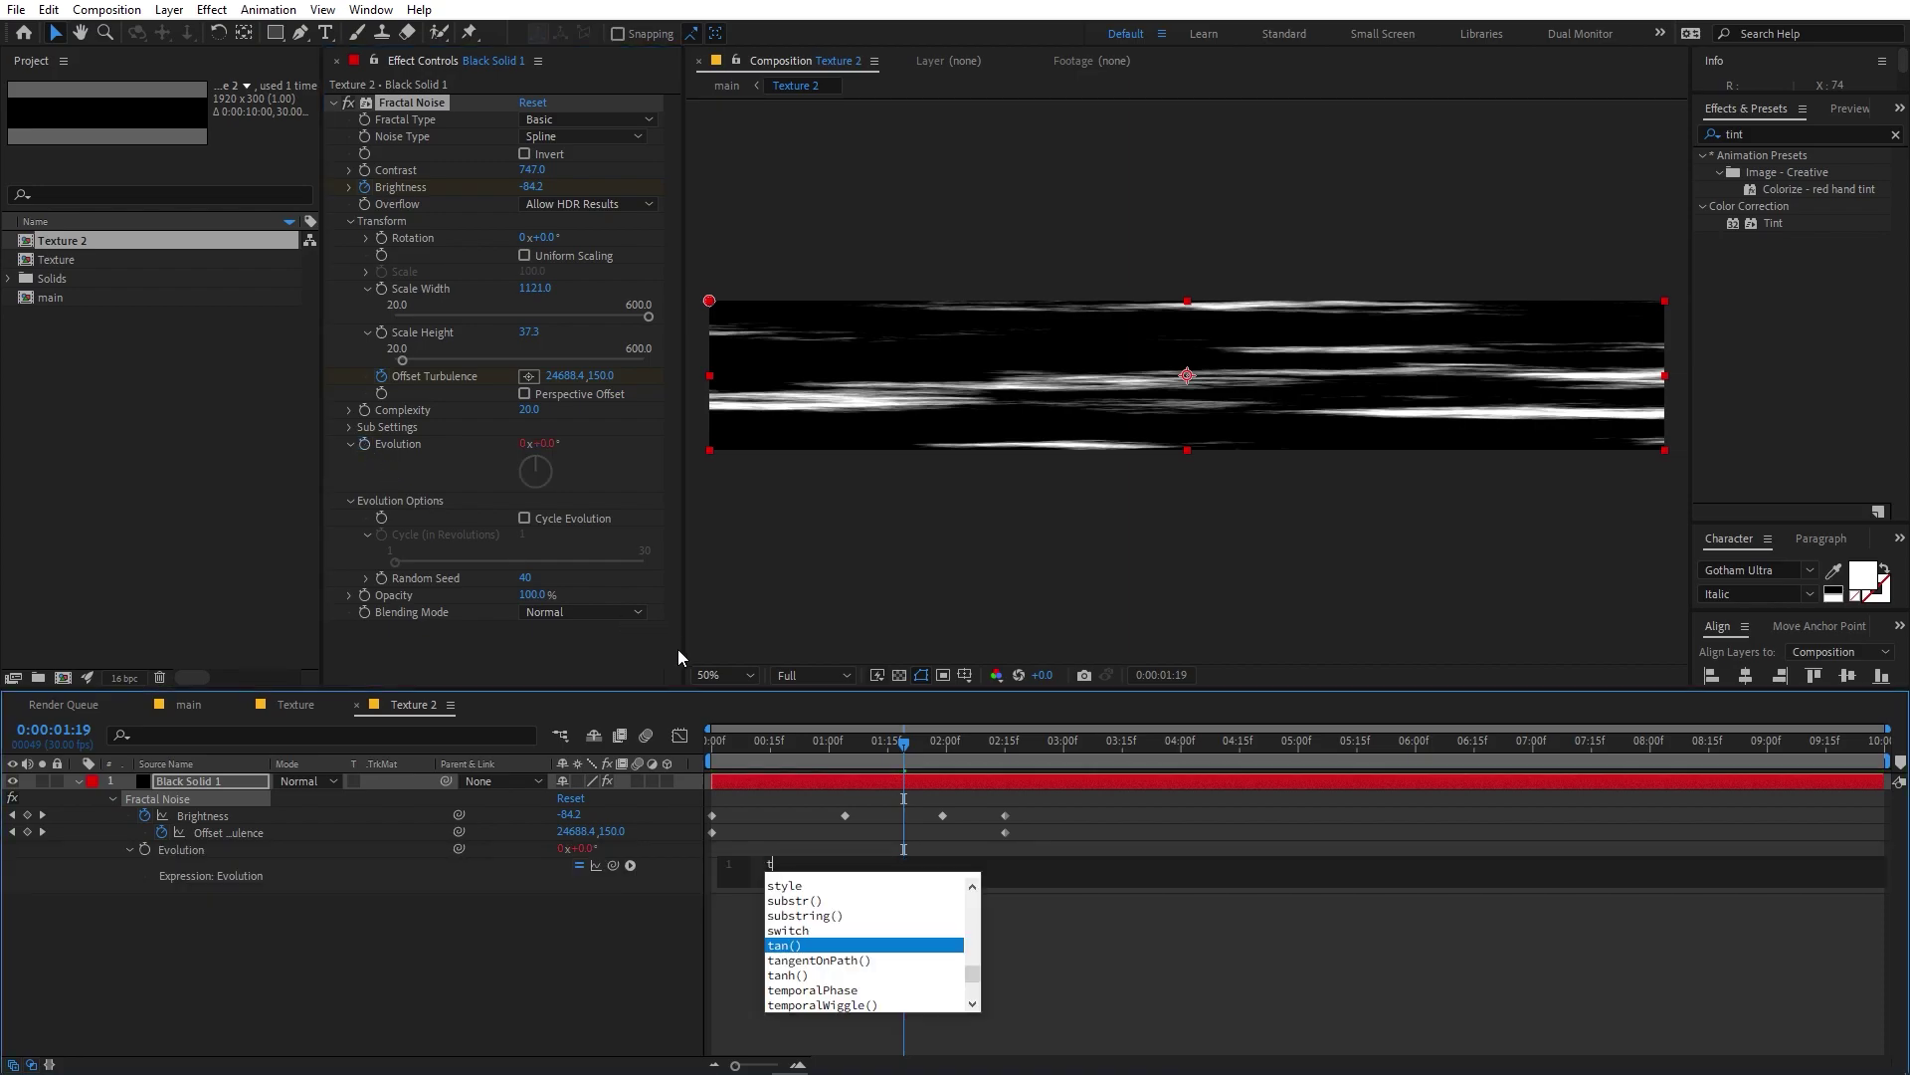
pyautogui.write('ime*400')
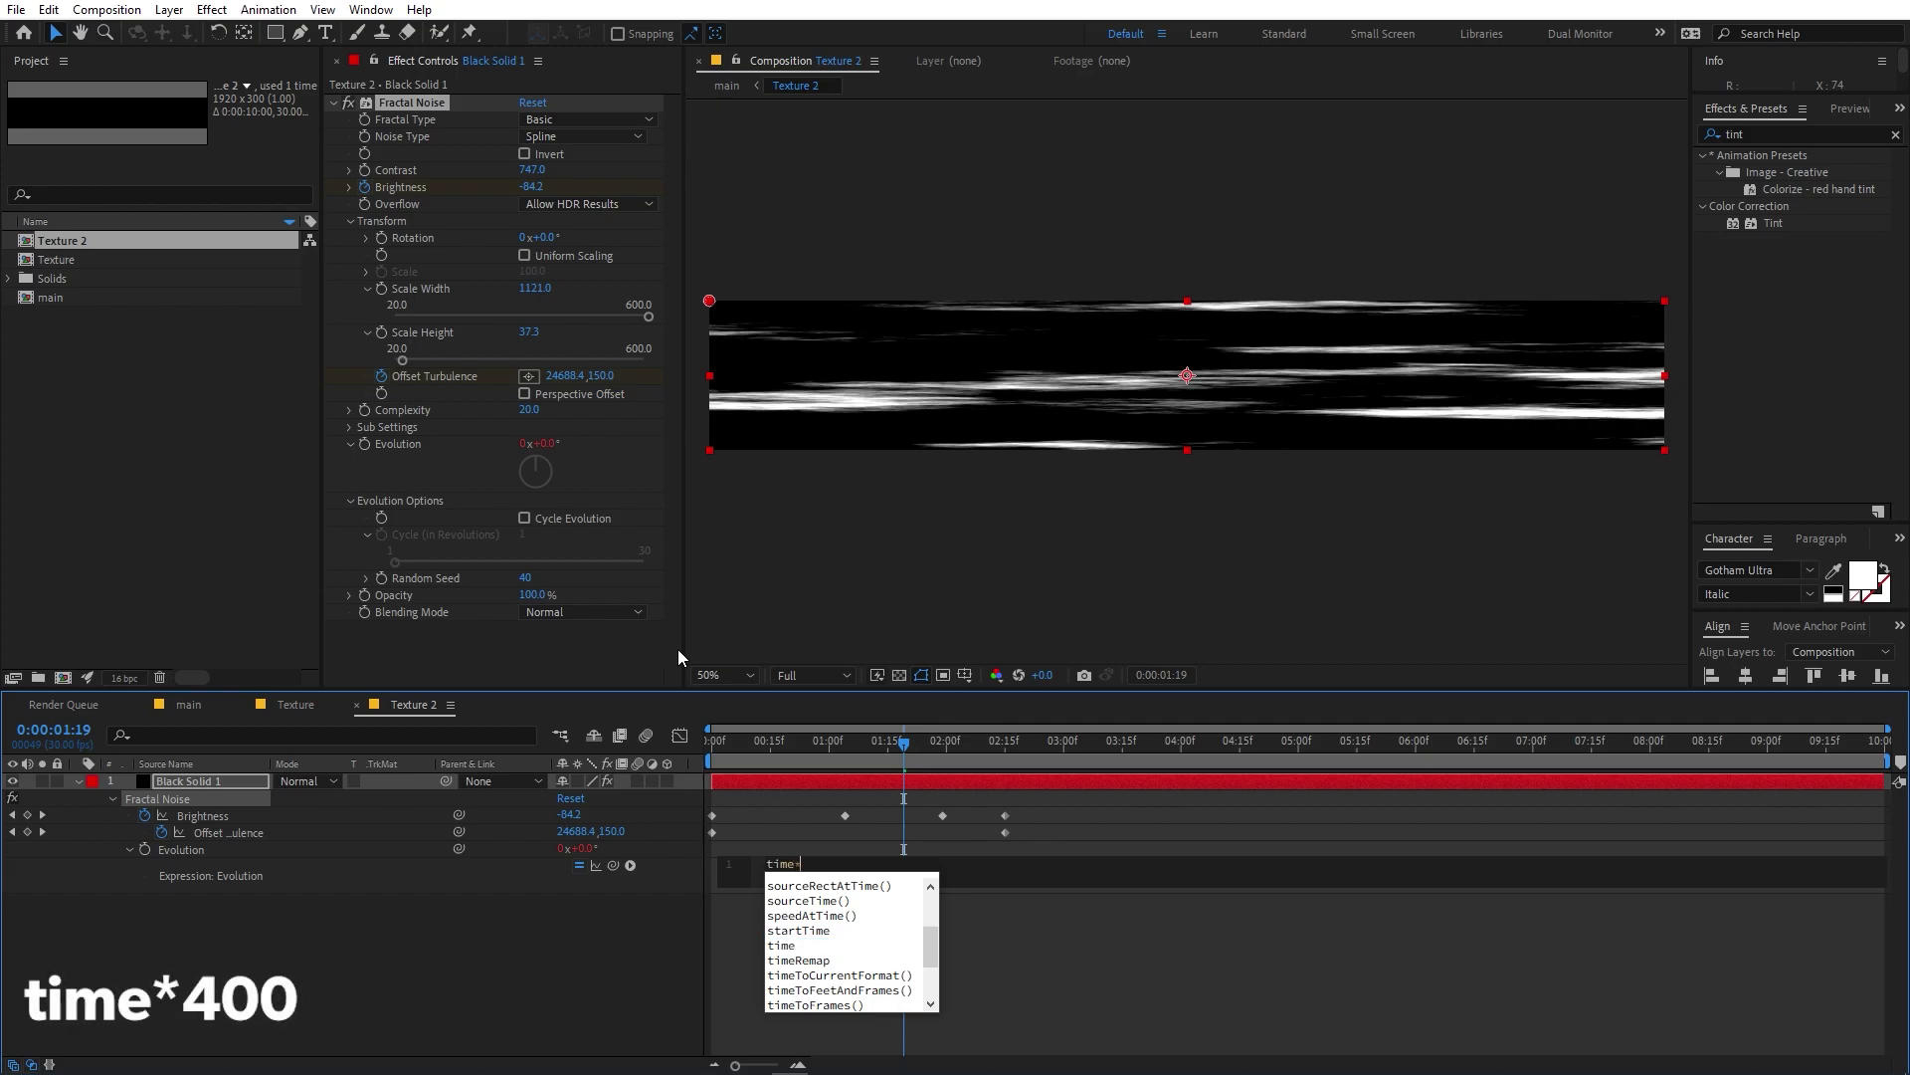
pyautogui.click(882, 922)
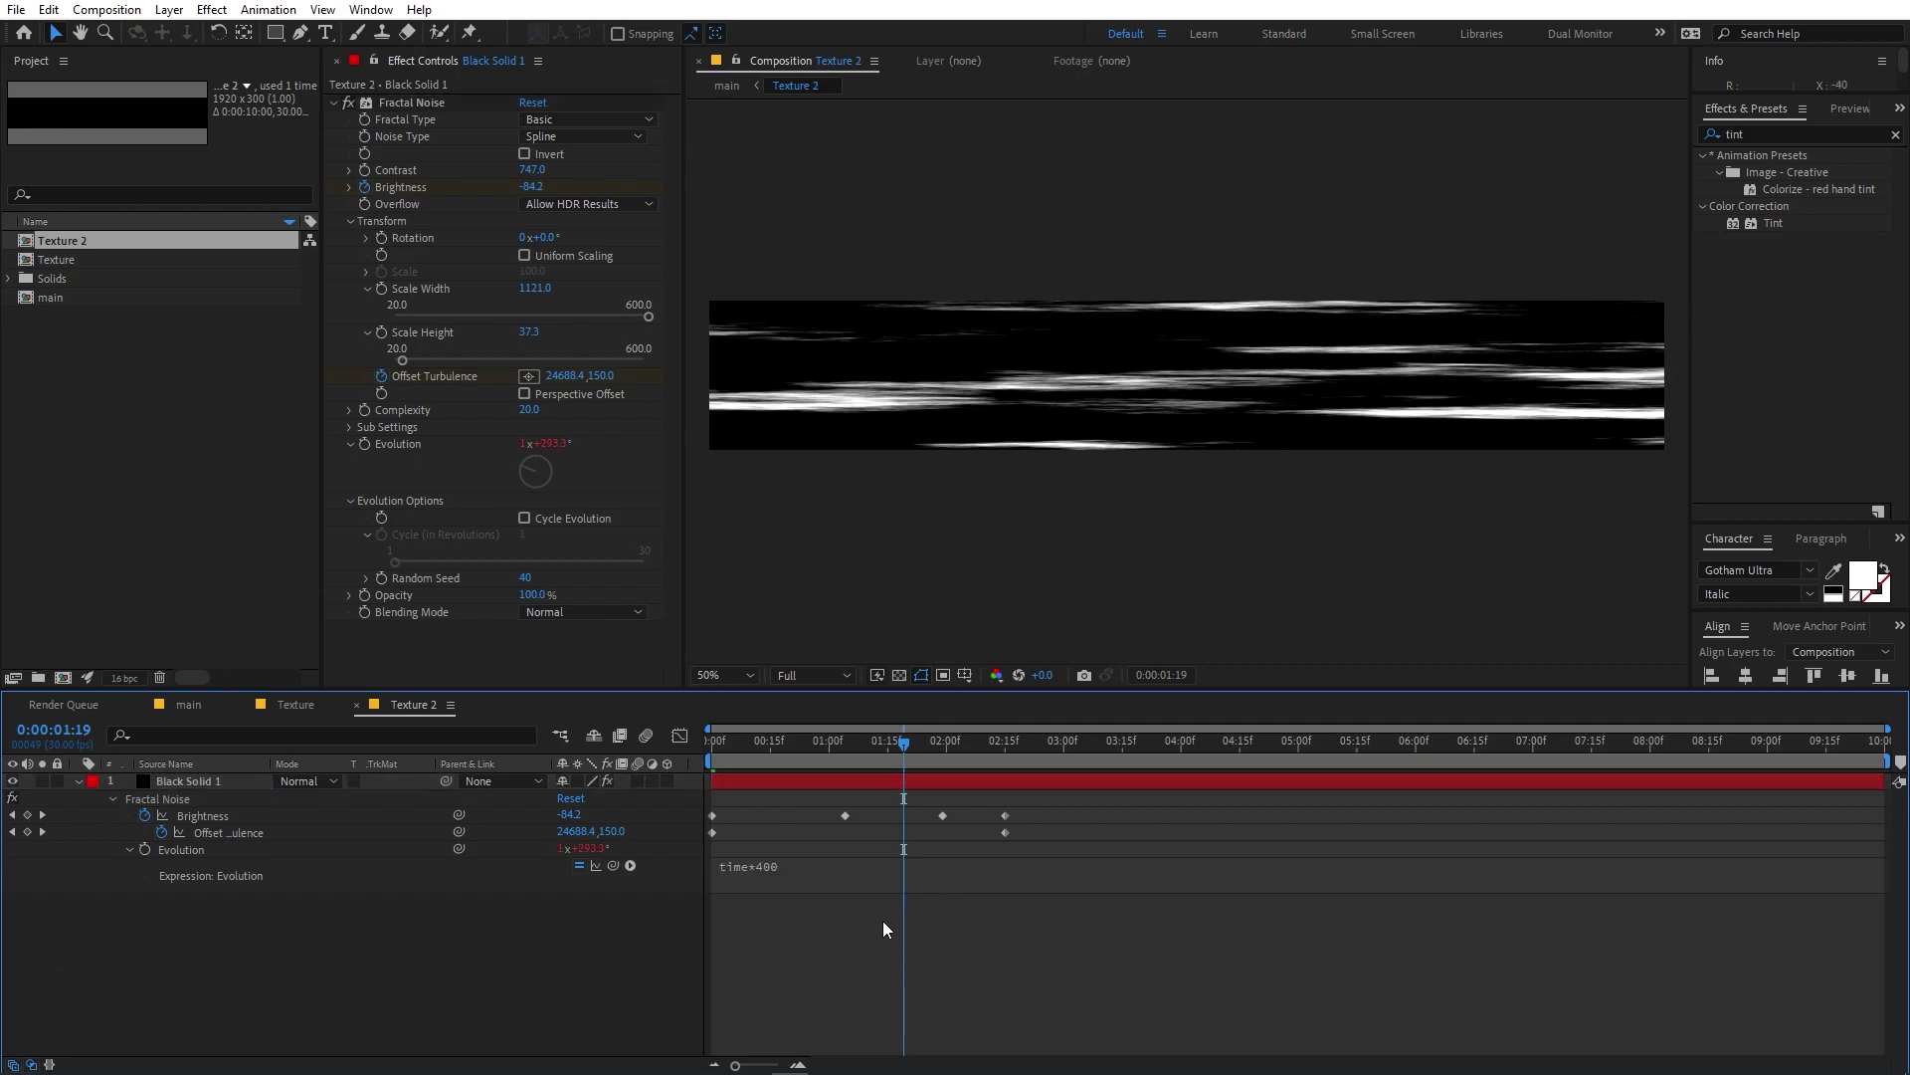
# Preview the evolving streaks in Texture 2 from the start, and play the title in the main composition.
pyautogui.press('Home')
pyautogui.press('space')
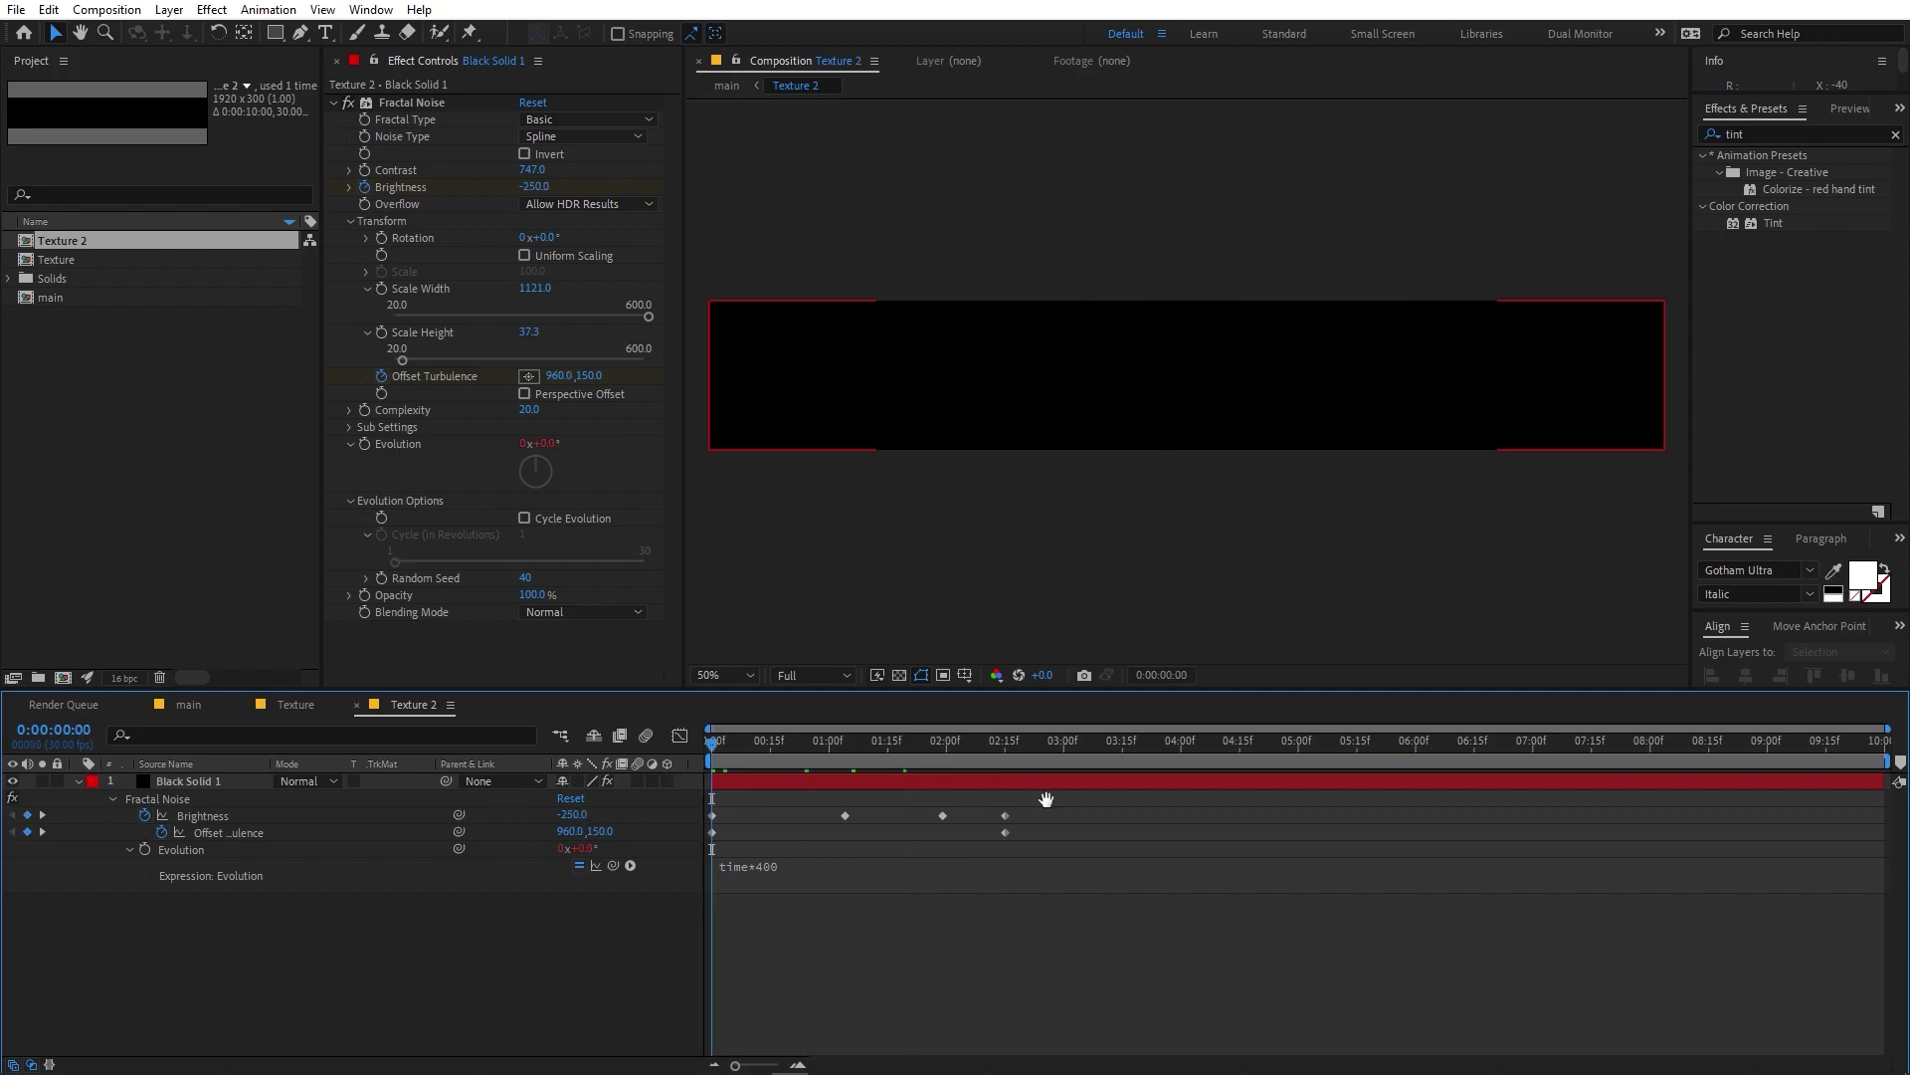
pyautogui.press('space')
pyautogui.click(191, 703)
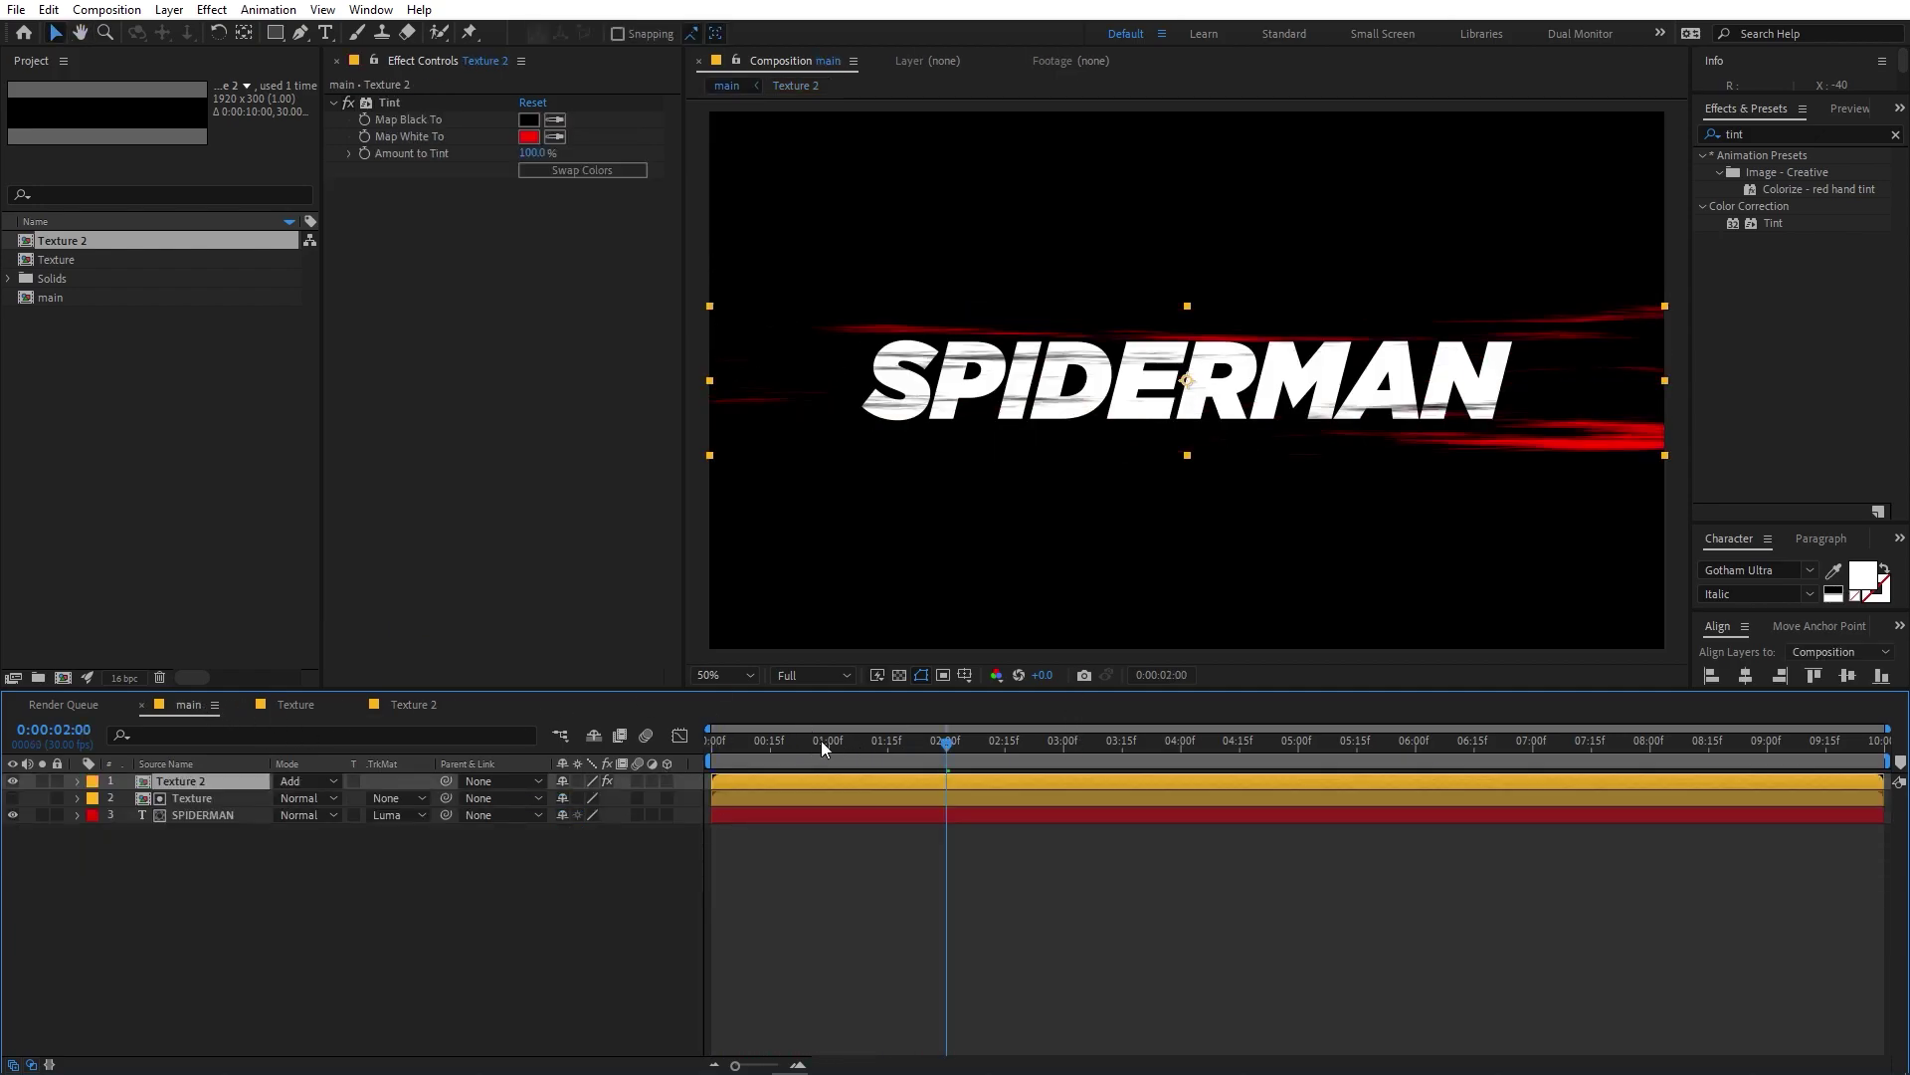
pyautogui.press('Home')
pyautogui.press('space')
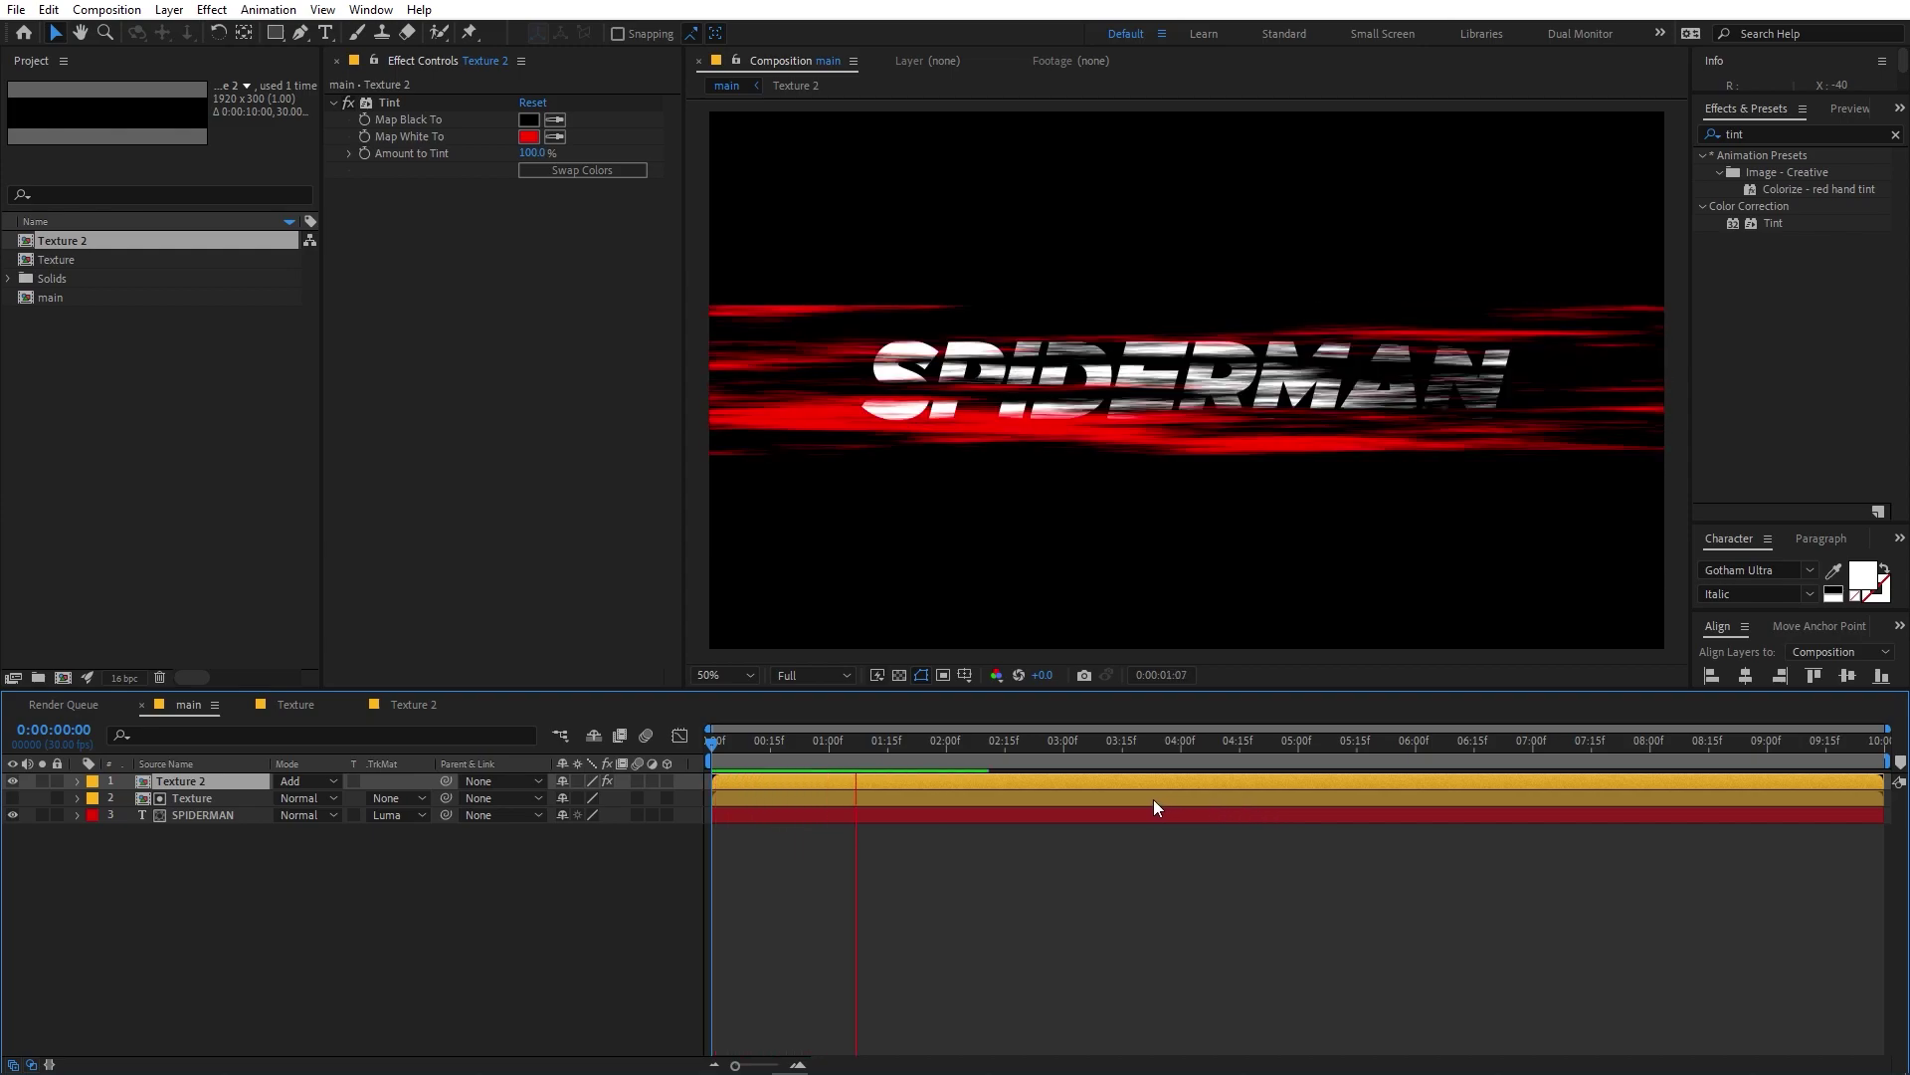
pyautogui.press('space')
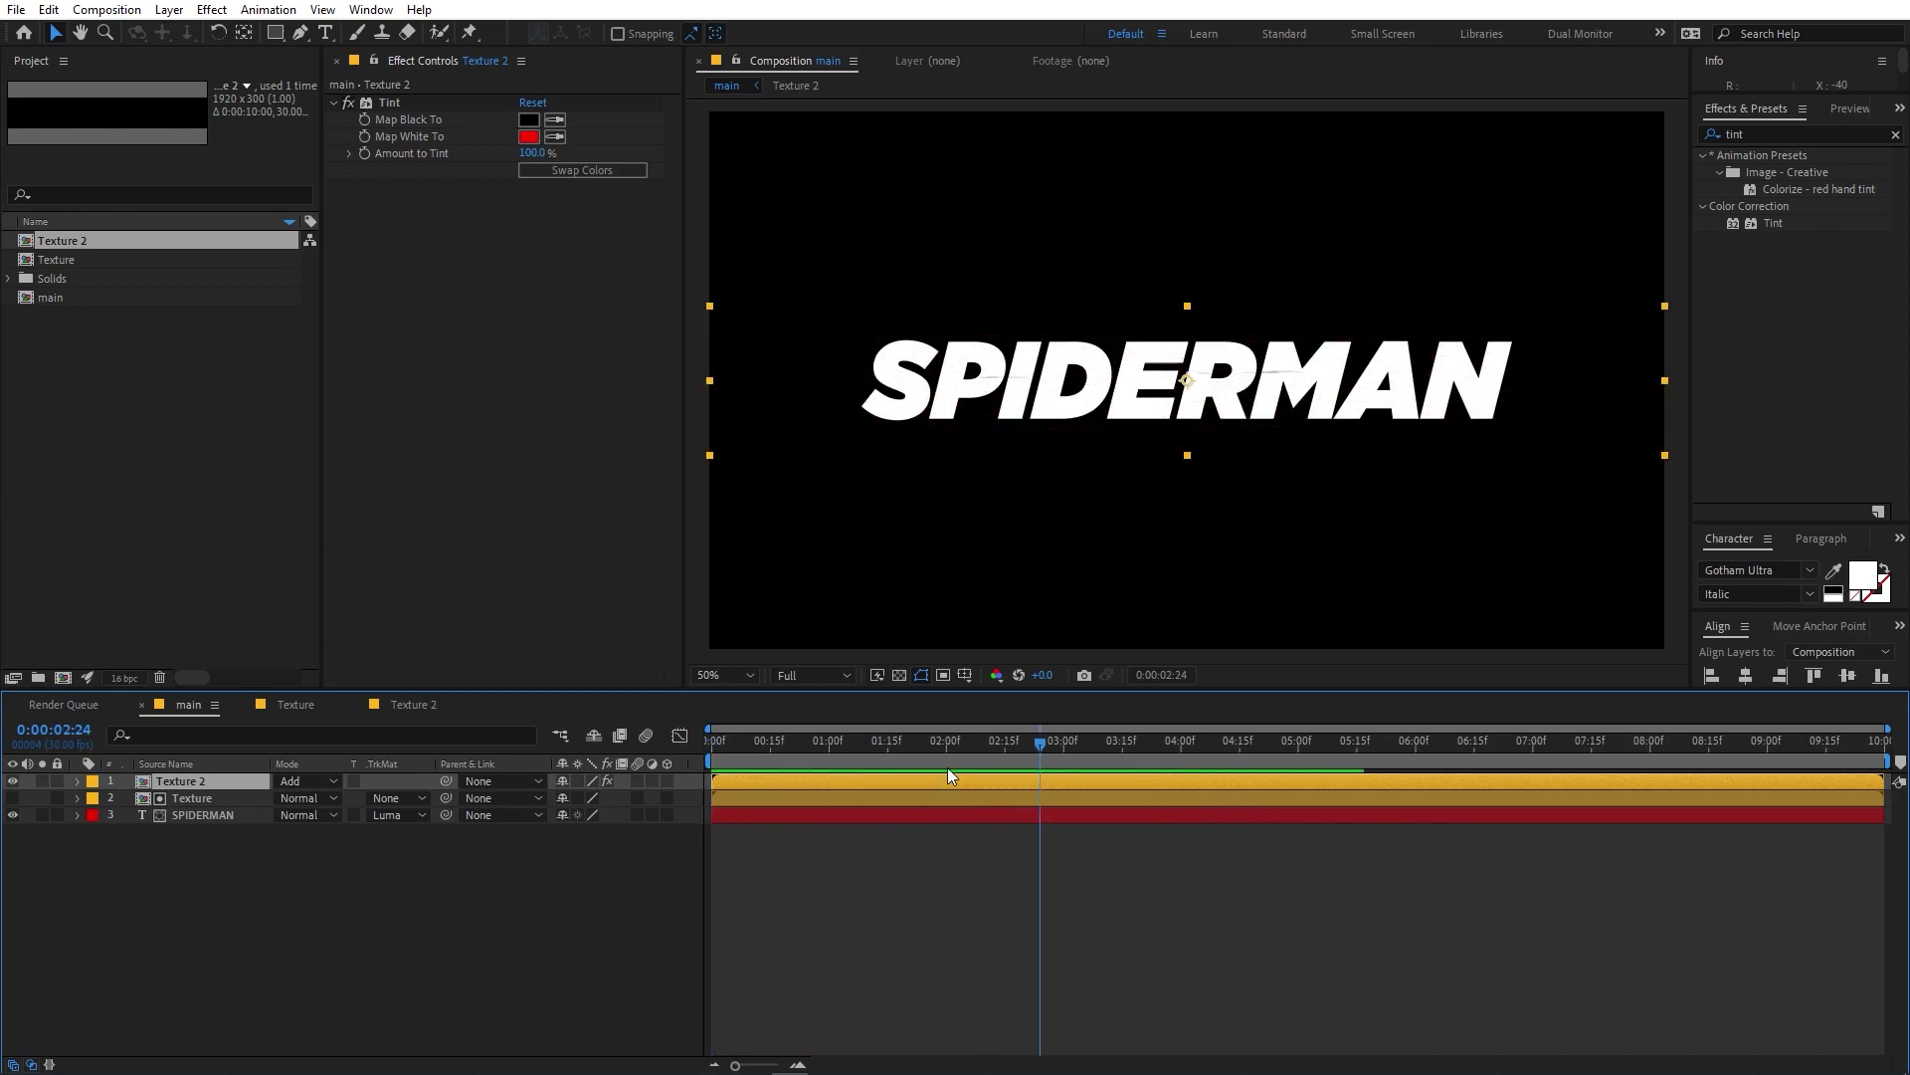
pyautogui.moveTo(1035, 746)
pyautogui.mouseDown()
pyautogui.moveTo(647, 826)
pyautogui.moveTo(961, 818)
pyautogui.mouseUp()
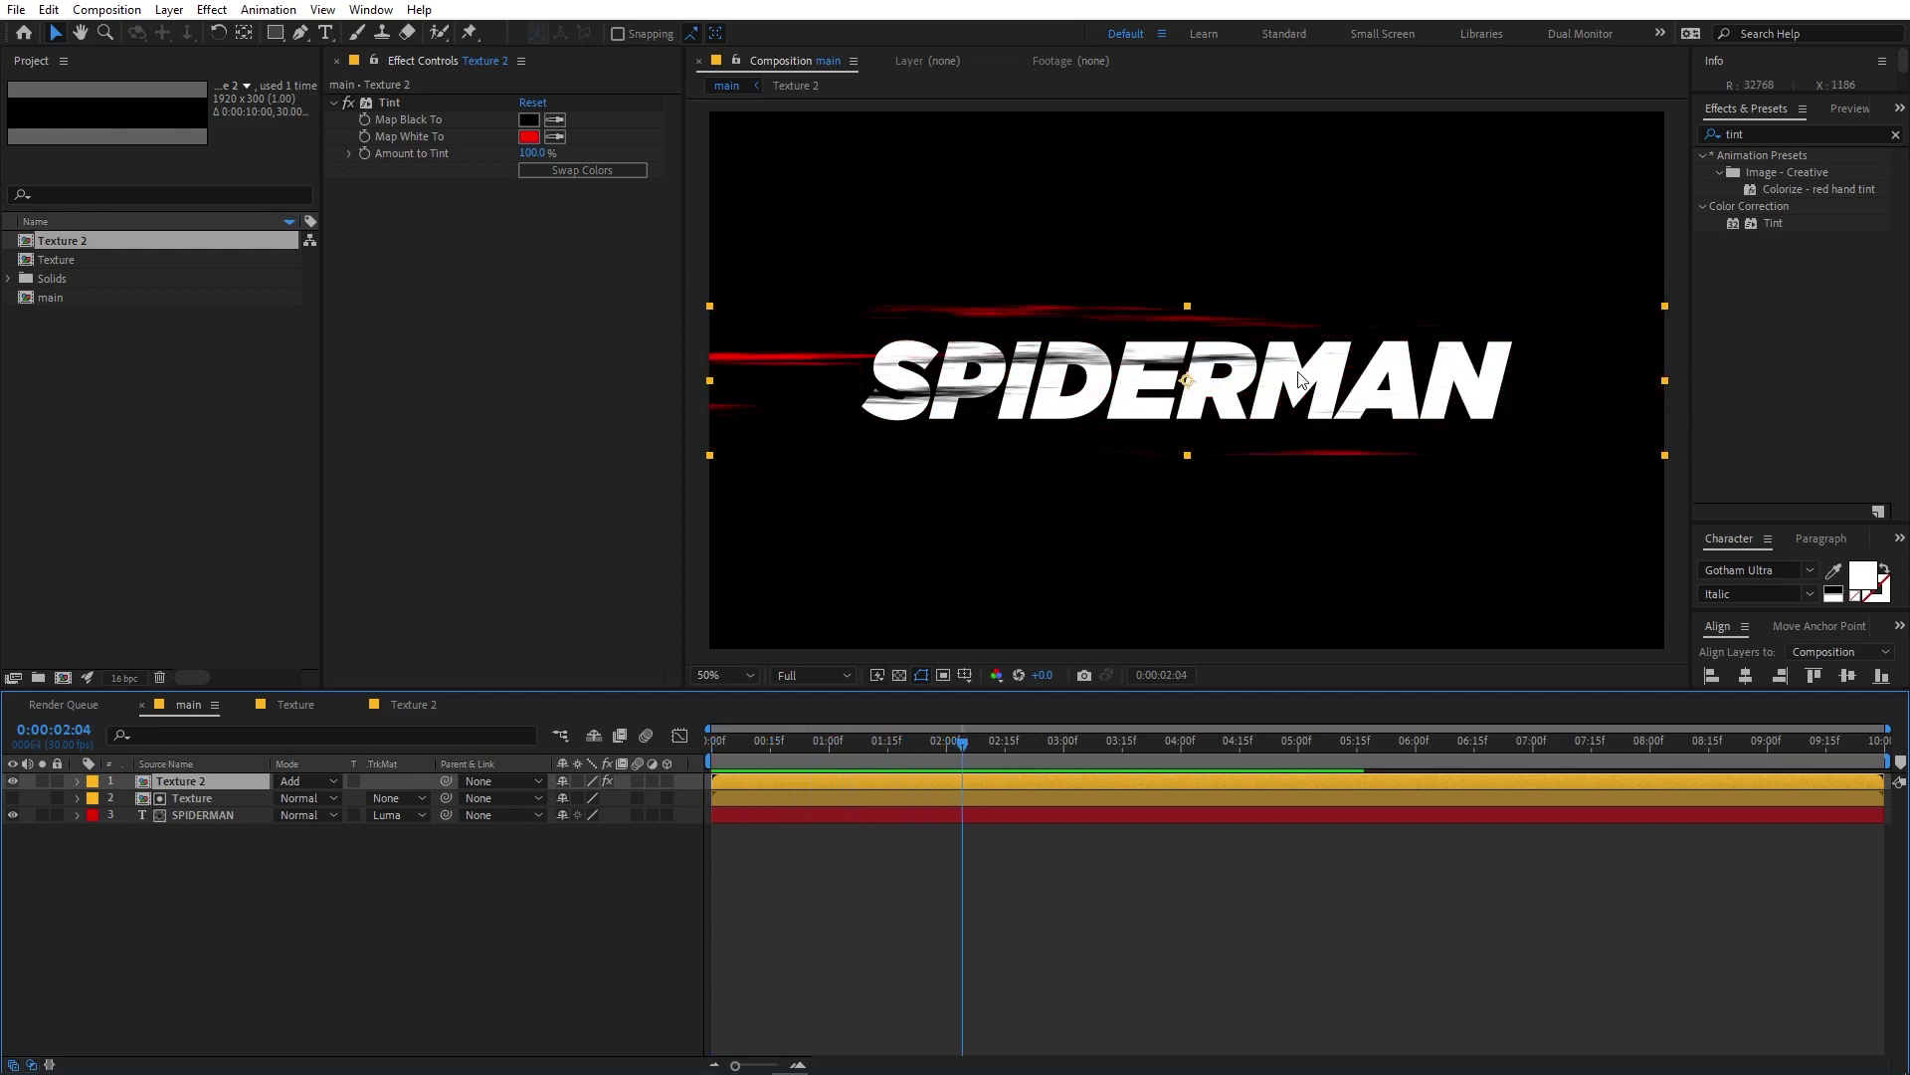
# Add a null object to the main composition and parent Texture 2, Texture and SPIDERMAN to it.
pyautogui.click(360, 983)
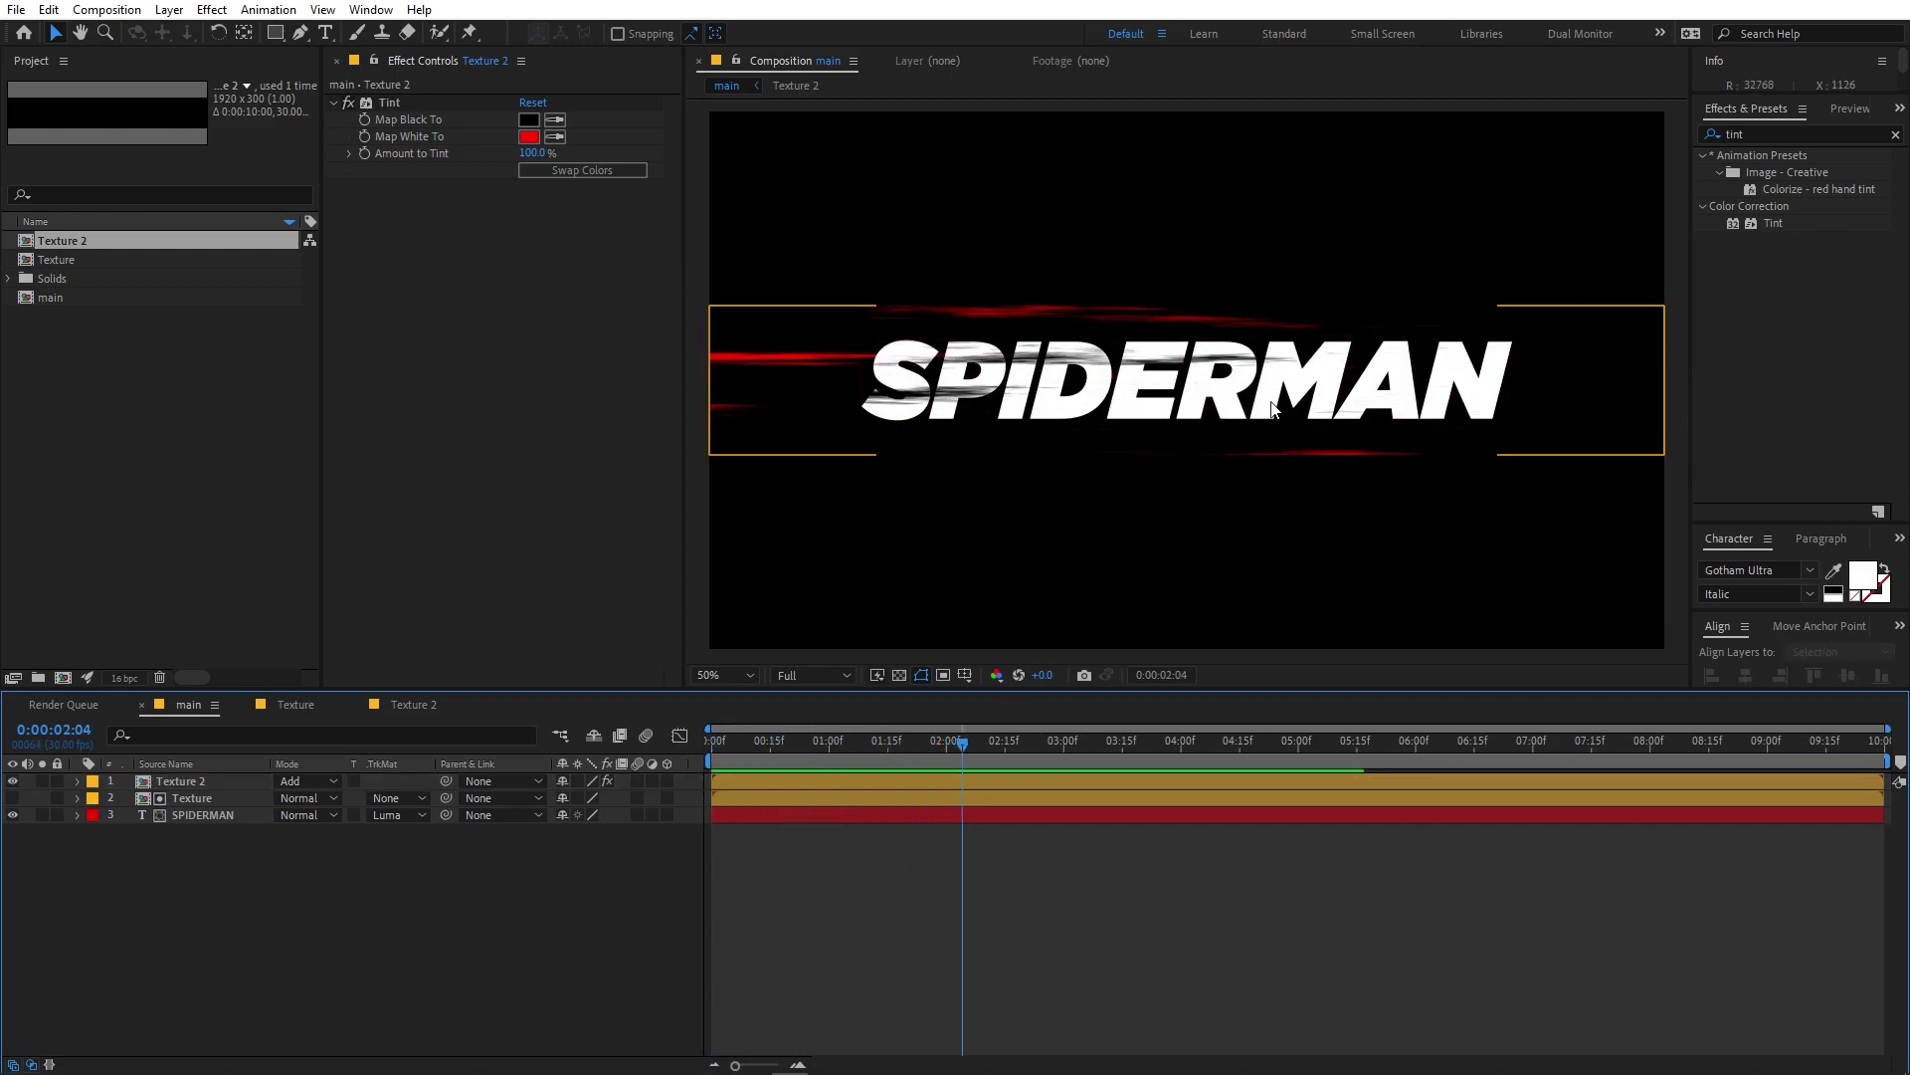
pyautogui.rightClick(342, 913)
pyautogui.moveTo(470, 678)
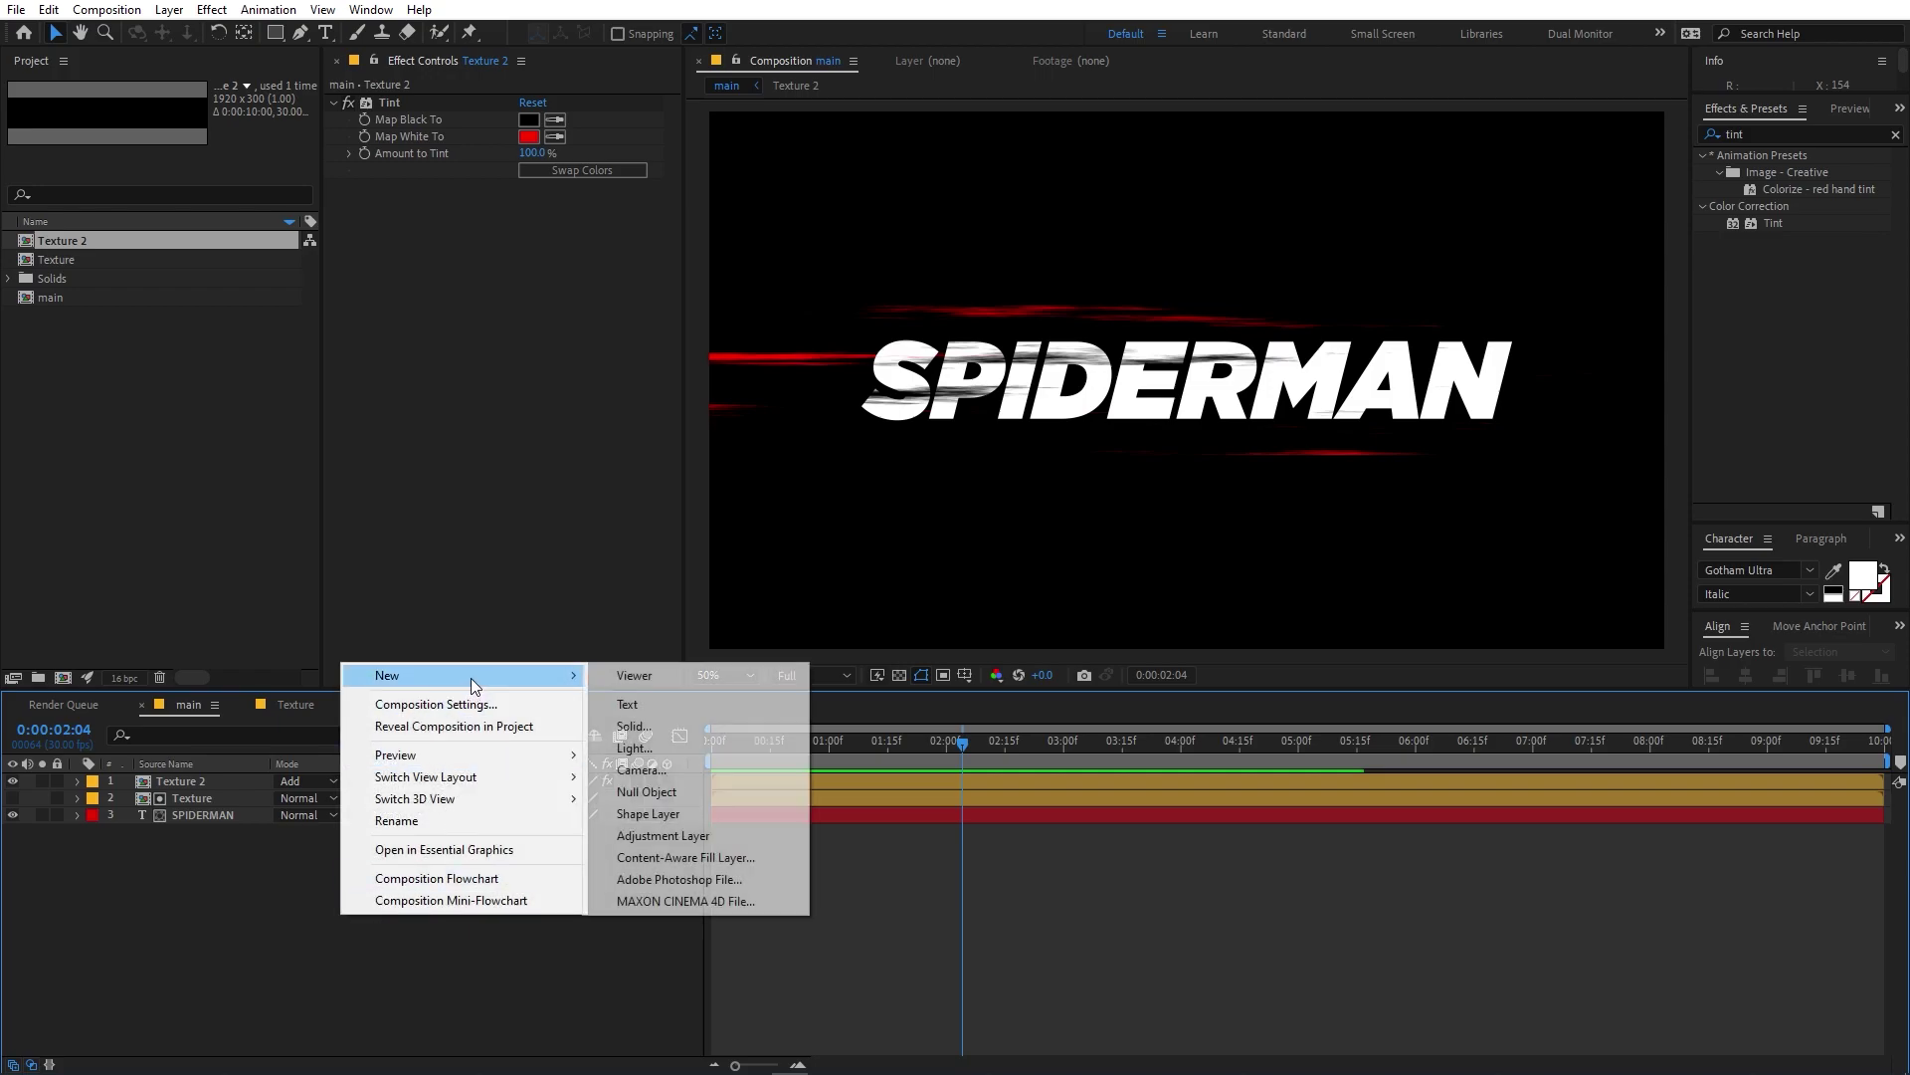
pyautogui.click(638, 791)
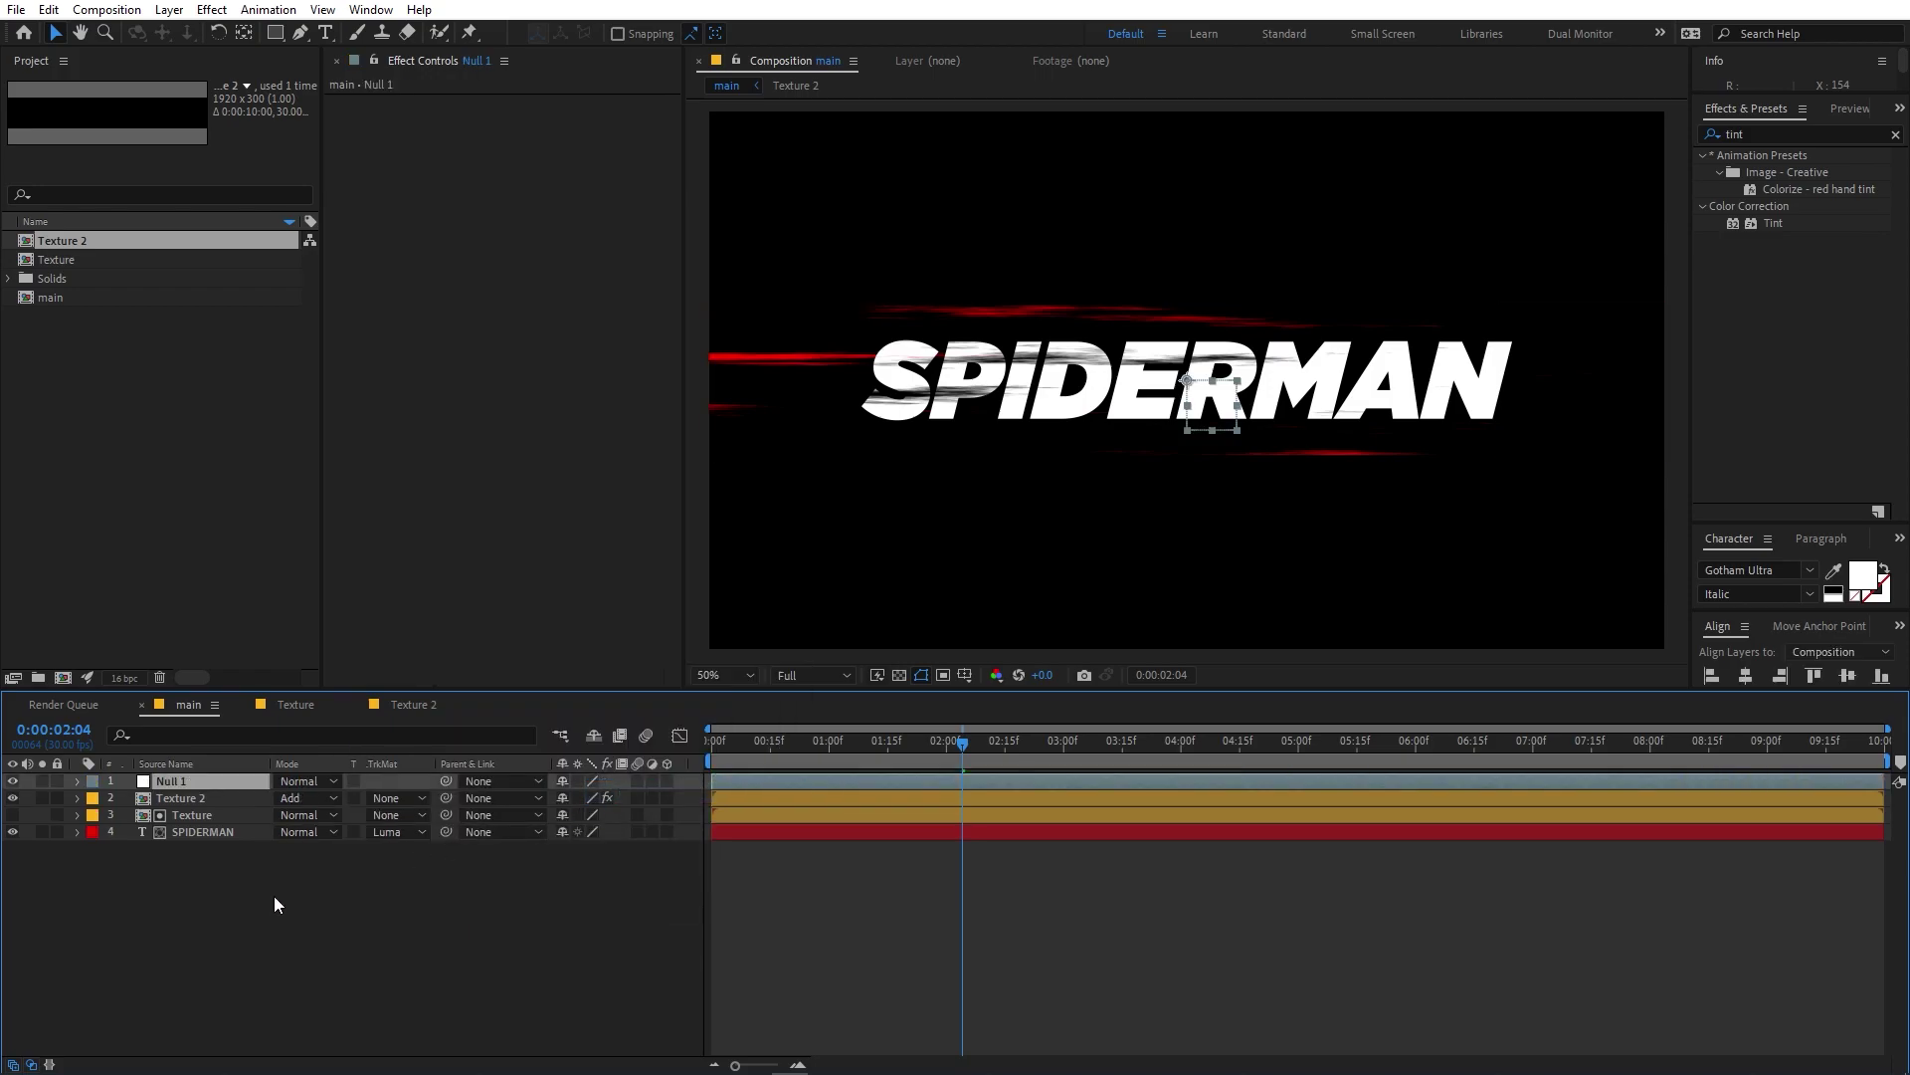
pyautogui.click(167, 832)
pyautogui.keyDown('shift'); pyautogui.click(189, 798); pyautogui.keyUp('shift')
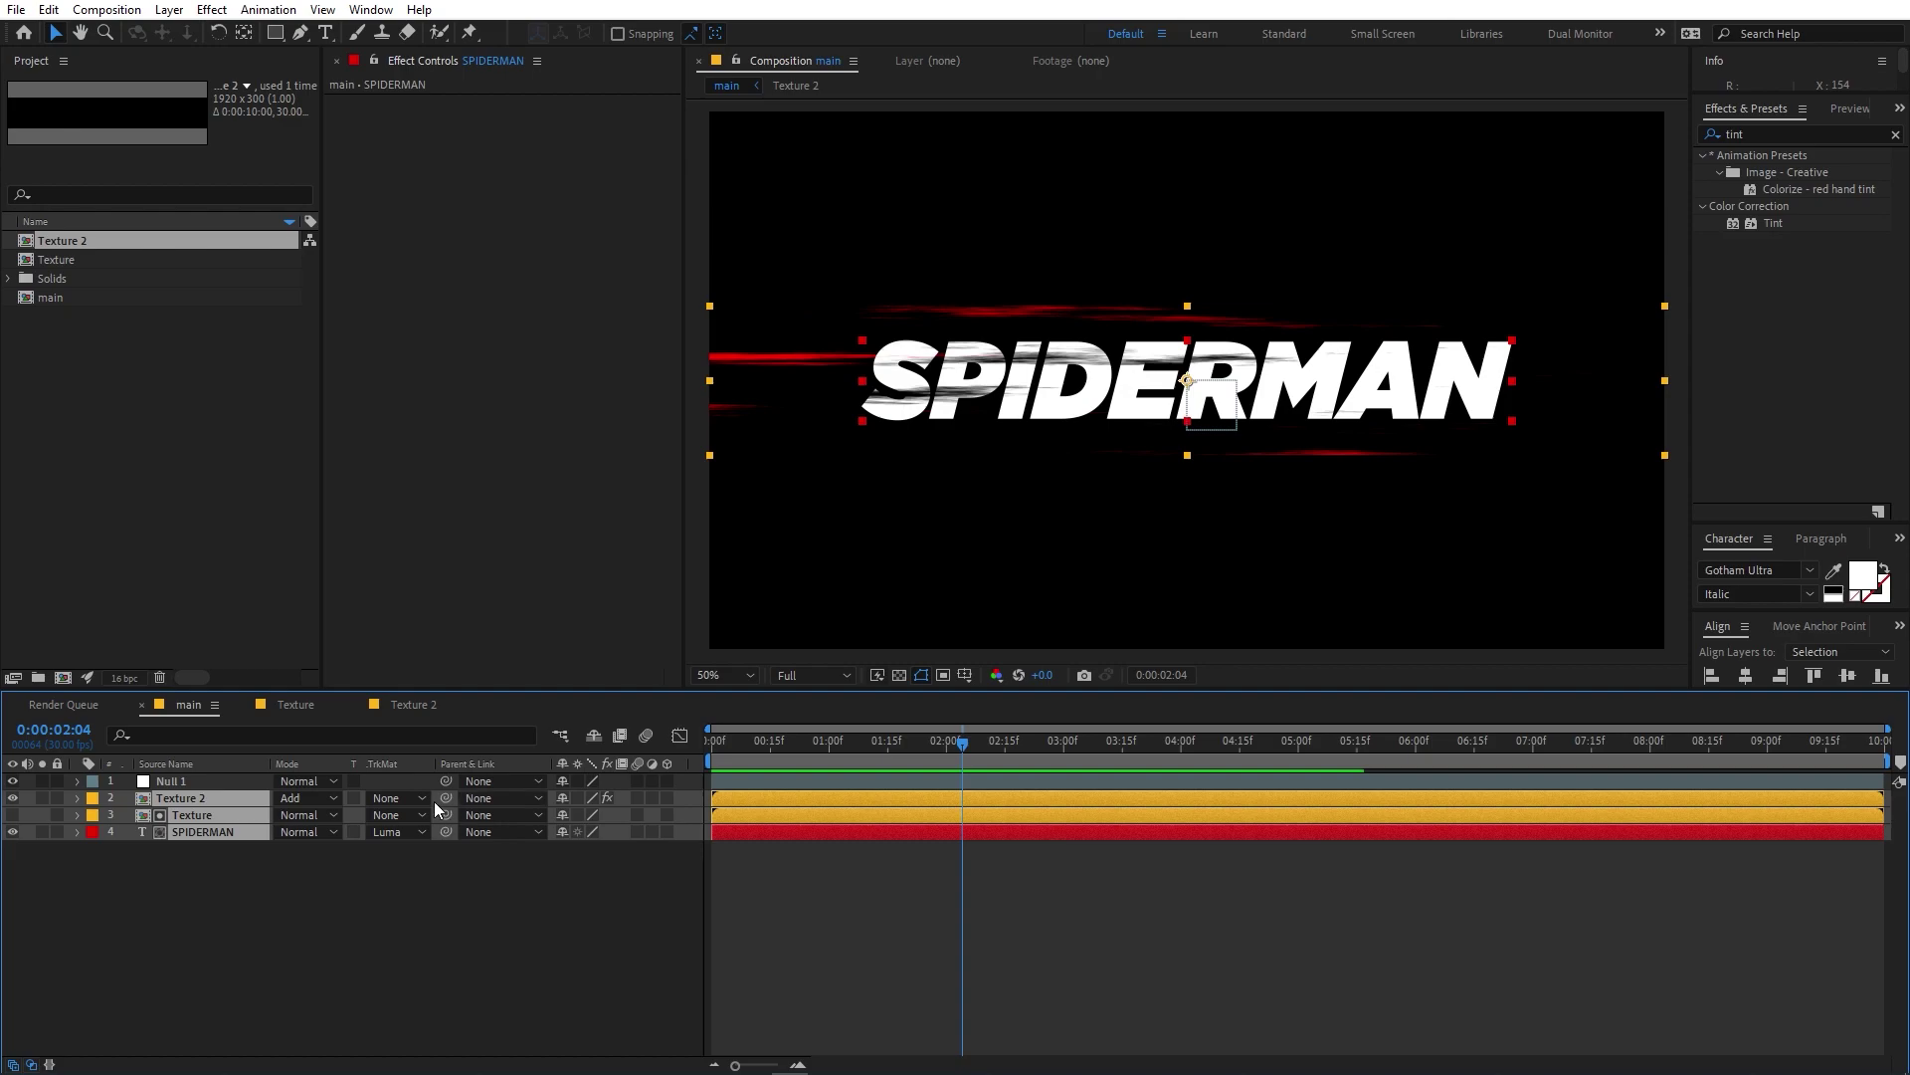
pyautogui.moveTo(450, 802); pyautogui.dragTo(193, 778)
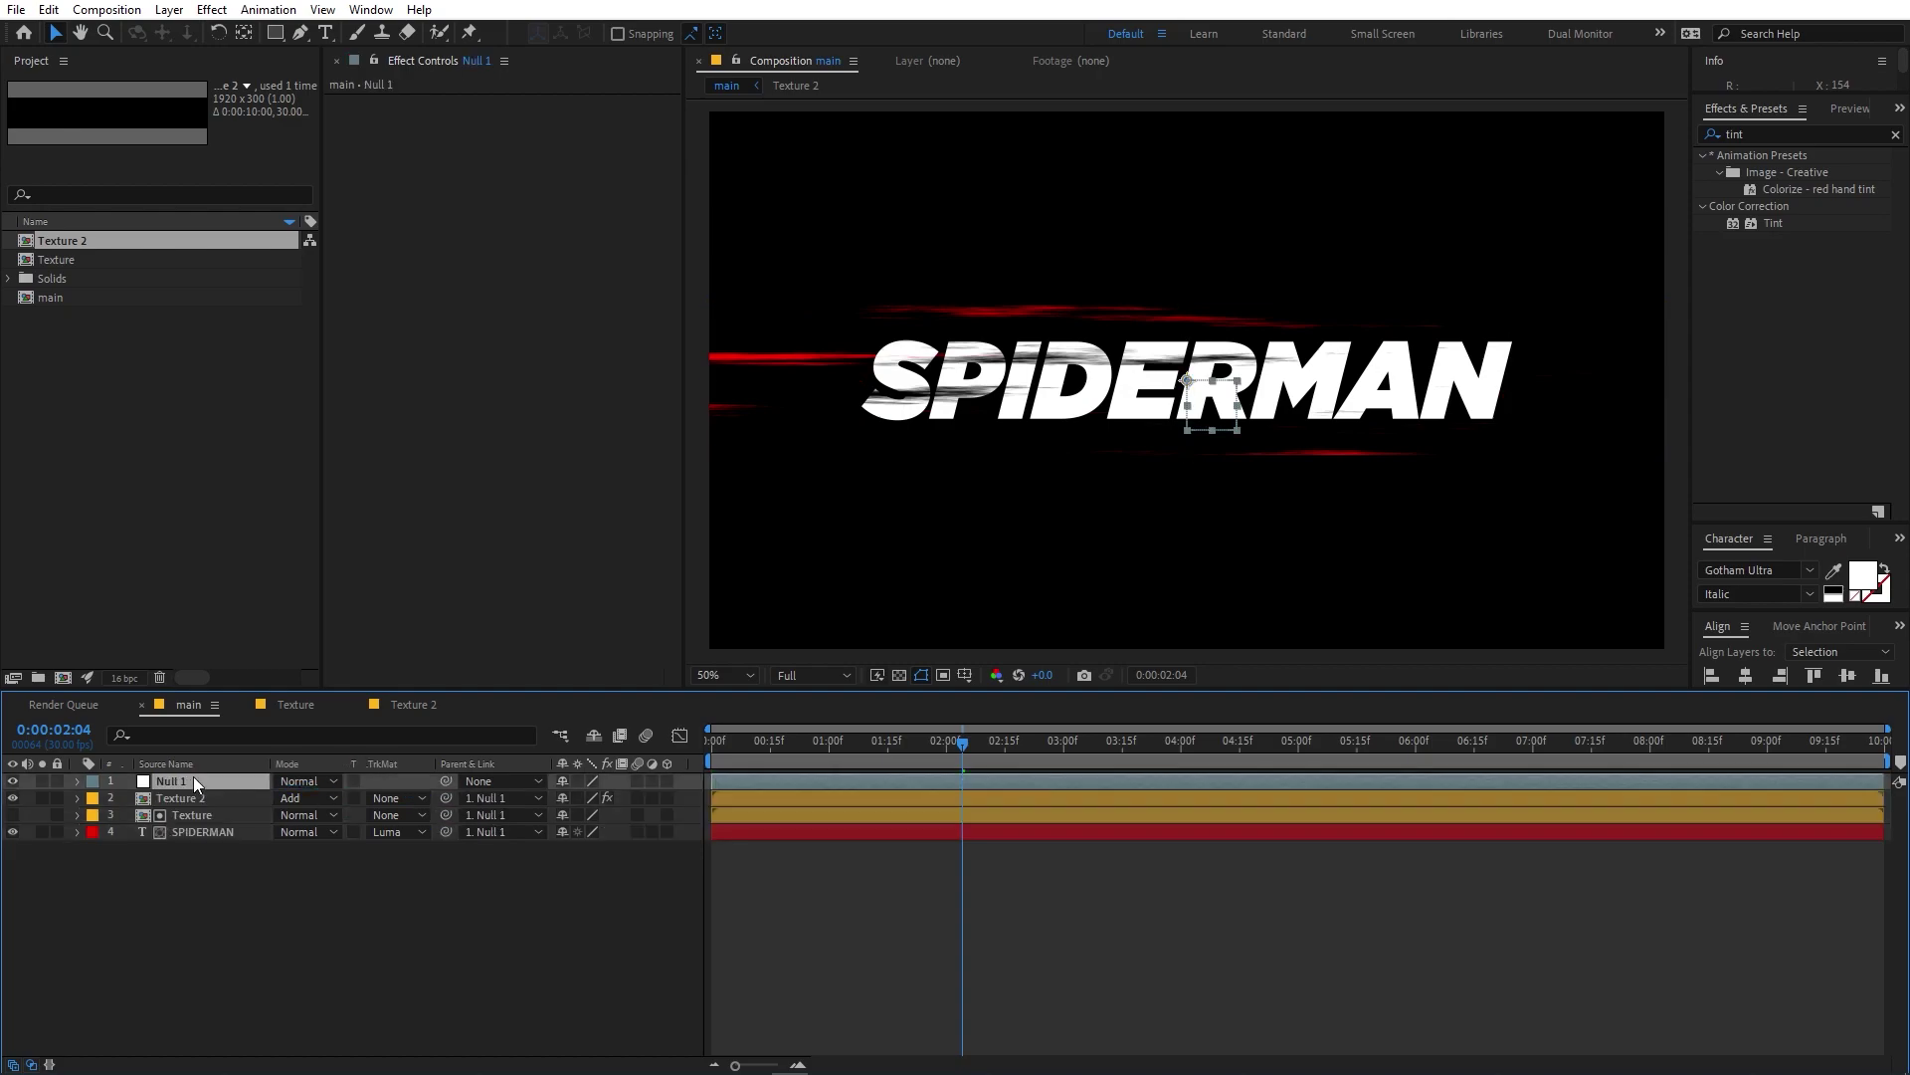
# Apply a Slider Control effect to the null and duplicate it.
pyautogui.click(1759, 136)
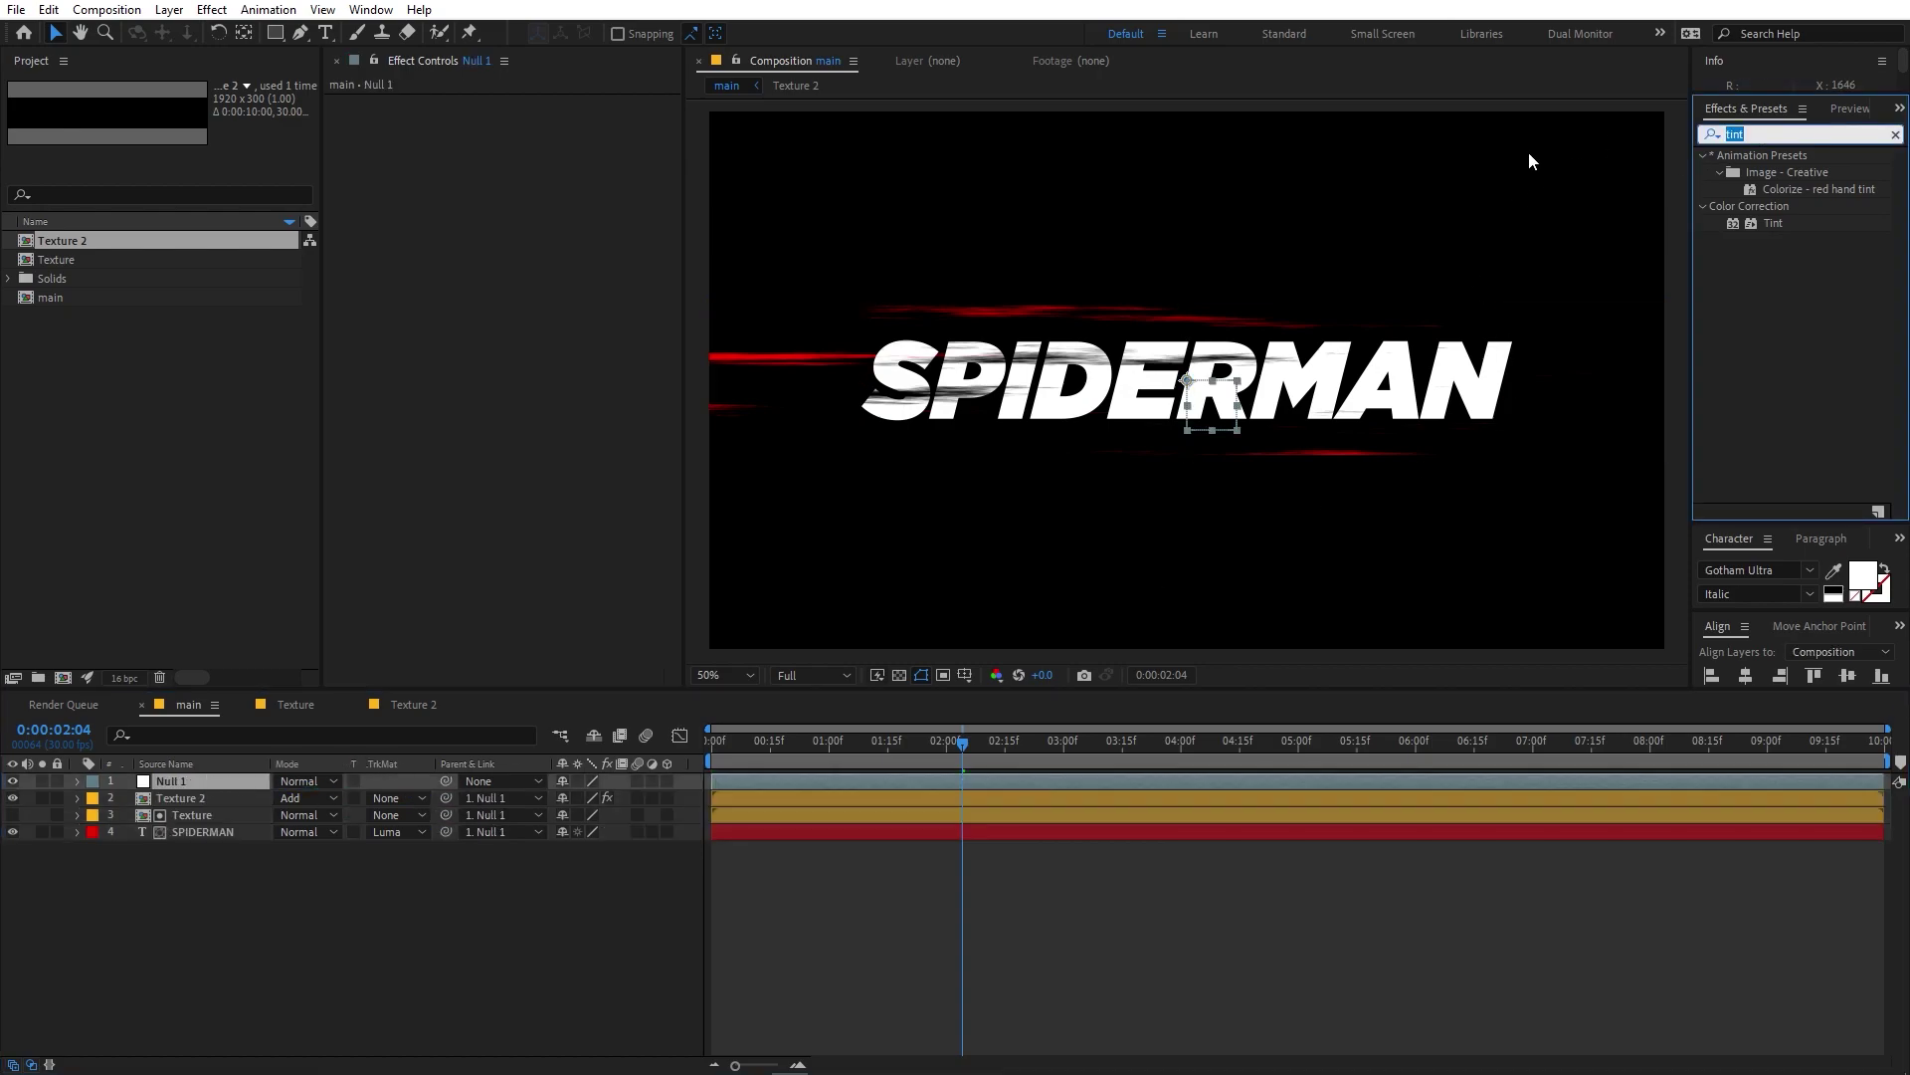
pyautogui.write('slide')
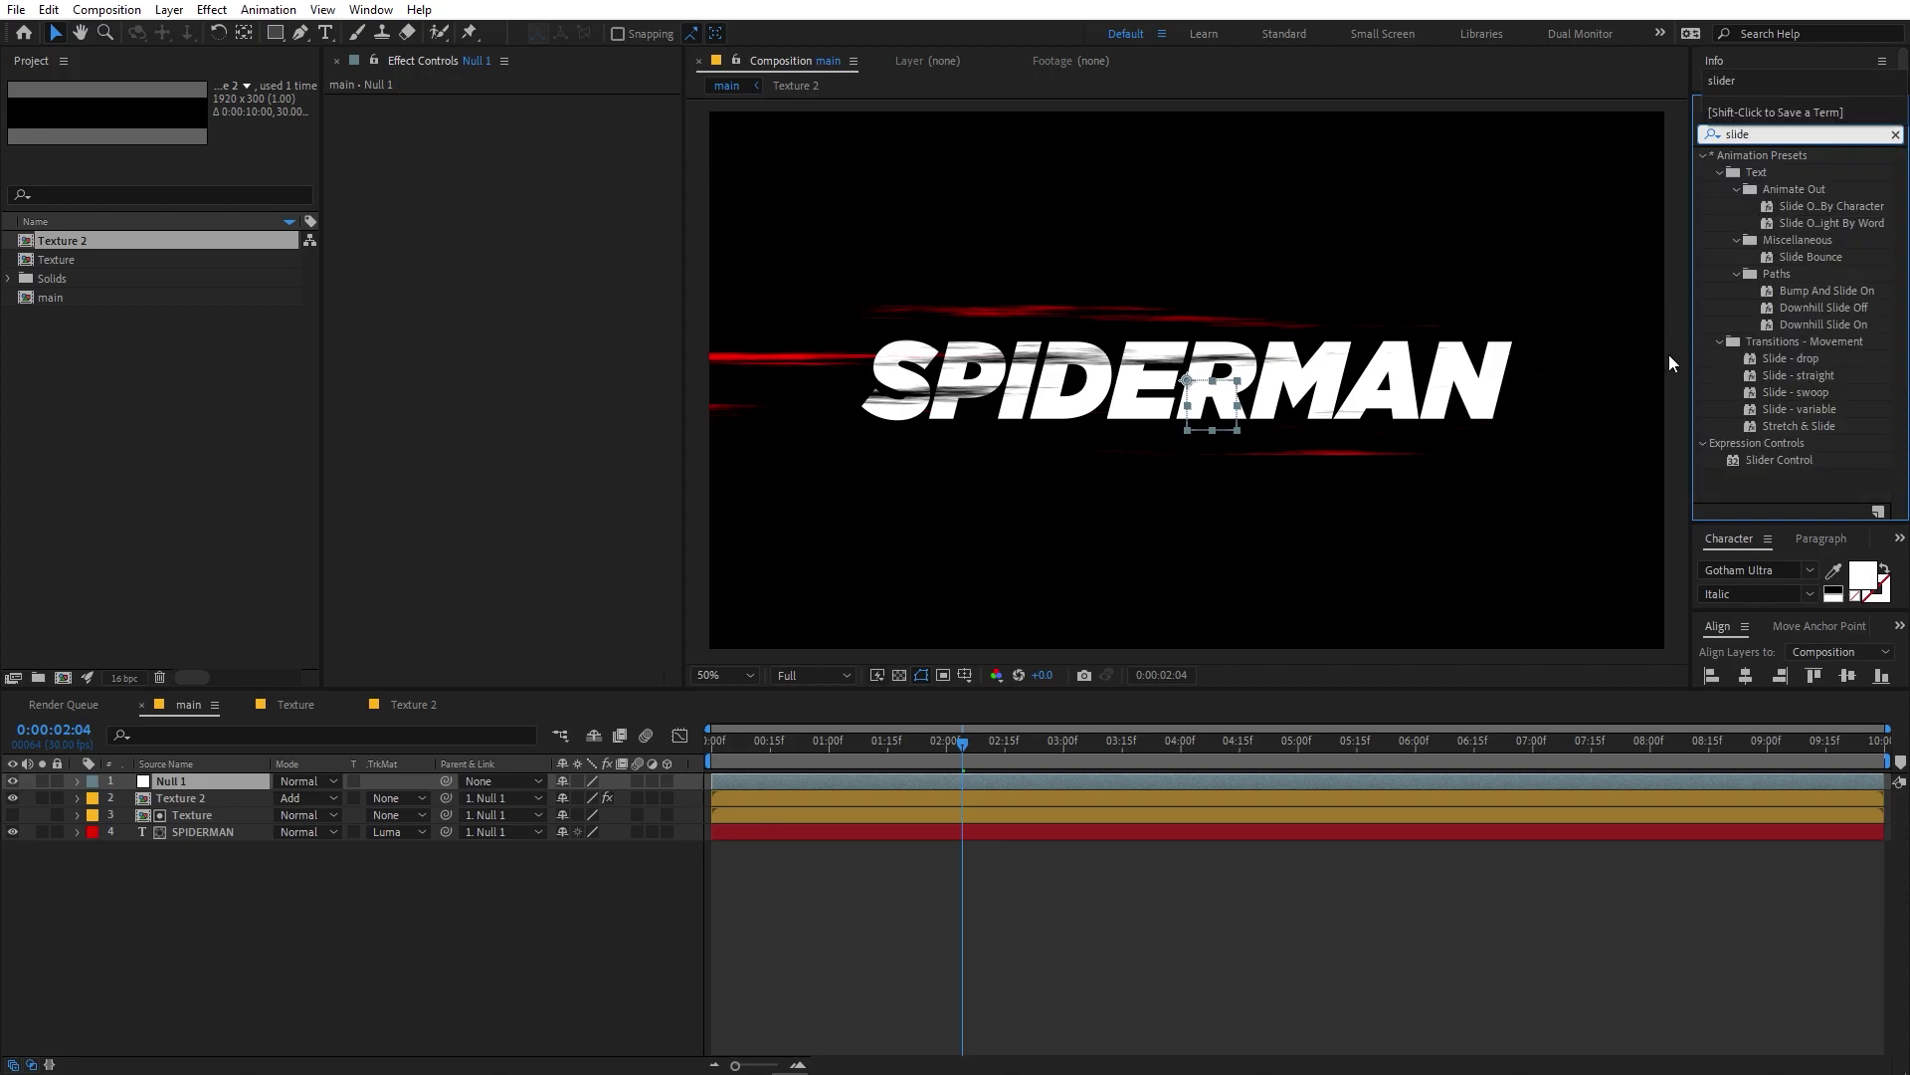
pyautogui.moveTo(1811, 464); pyautogui.dragTo(213, 786)
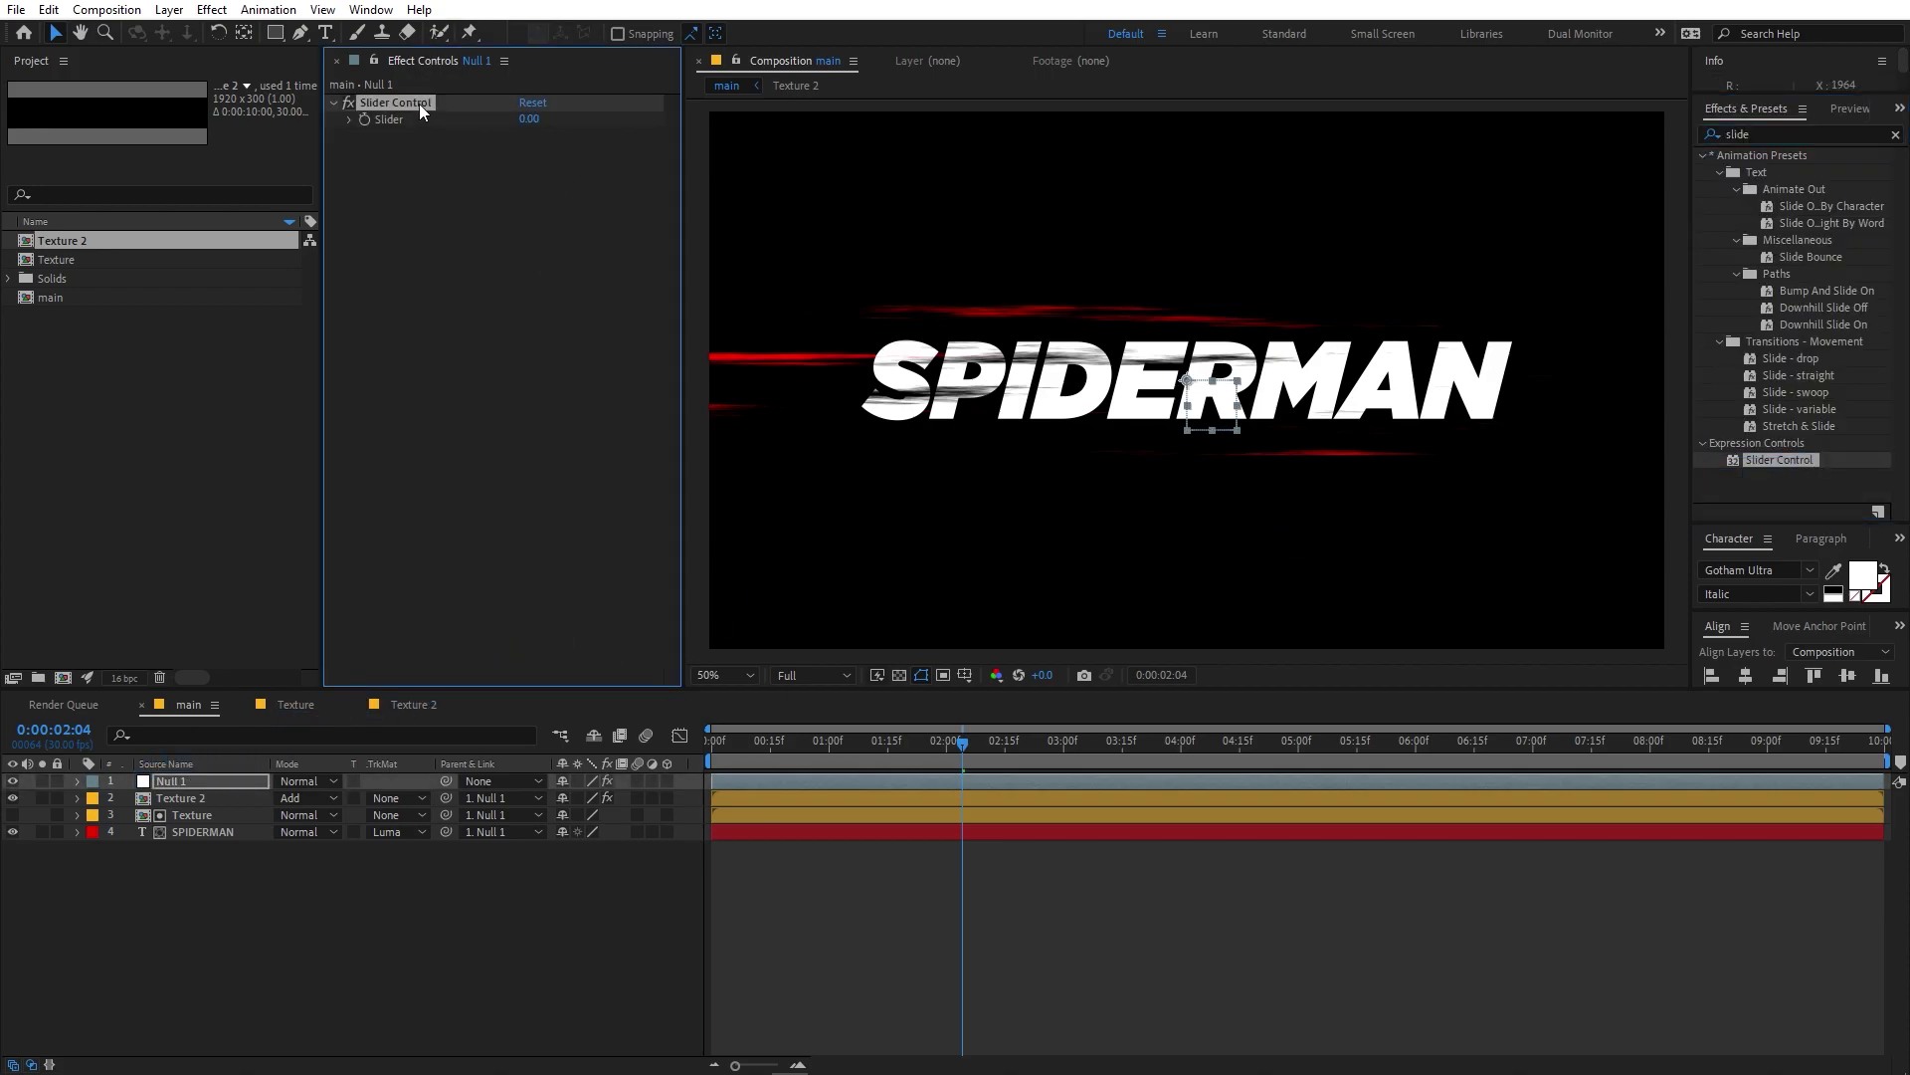
pyautogui.hotkey('ctrl', 'd')
pyautogui.click(473, 383)
# Give the null's Position a wiggle expression with Slider Control as frequency and Slider Control 2 as amplitude.
pyautogui.click(194, 781)
pyautogui.press('Home')
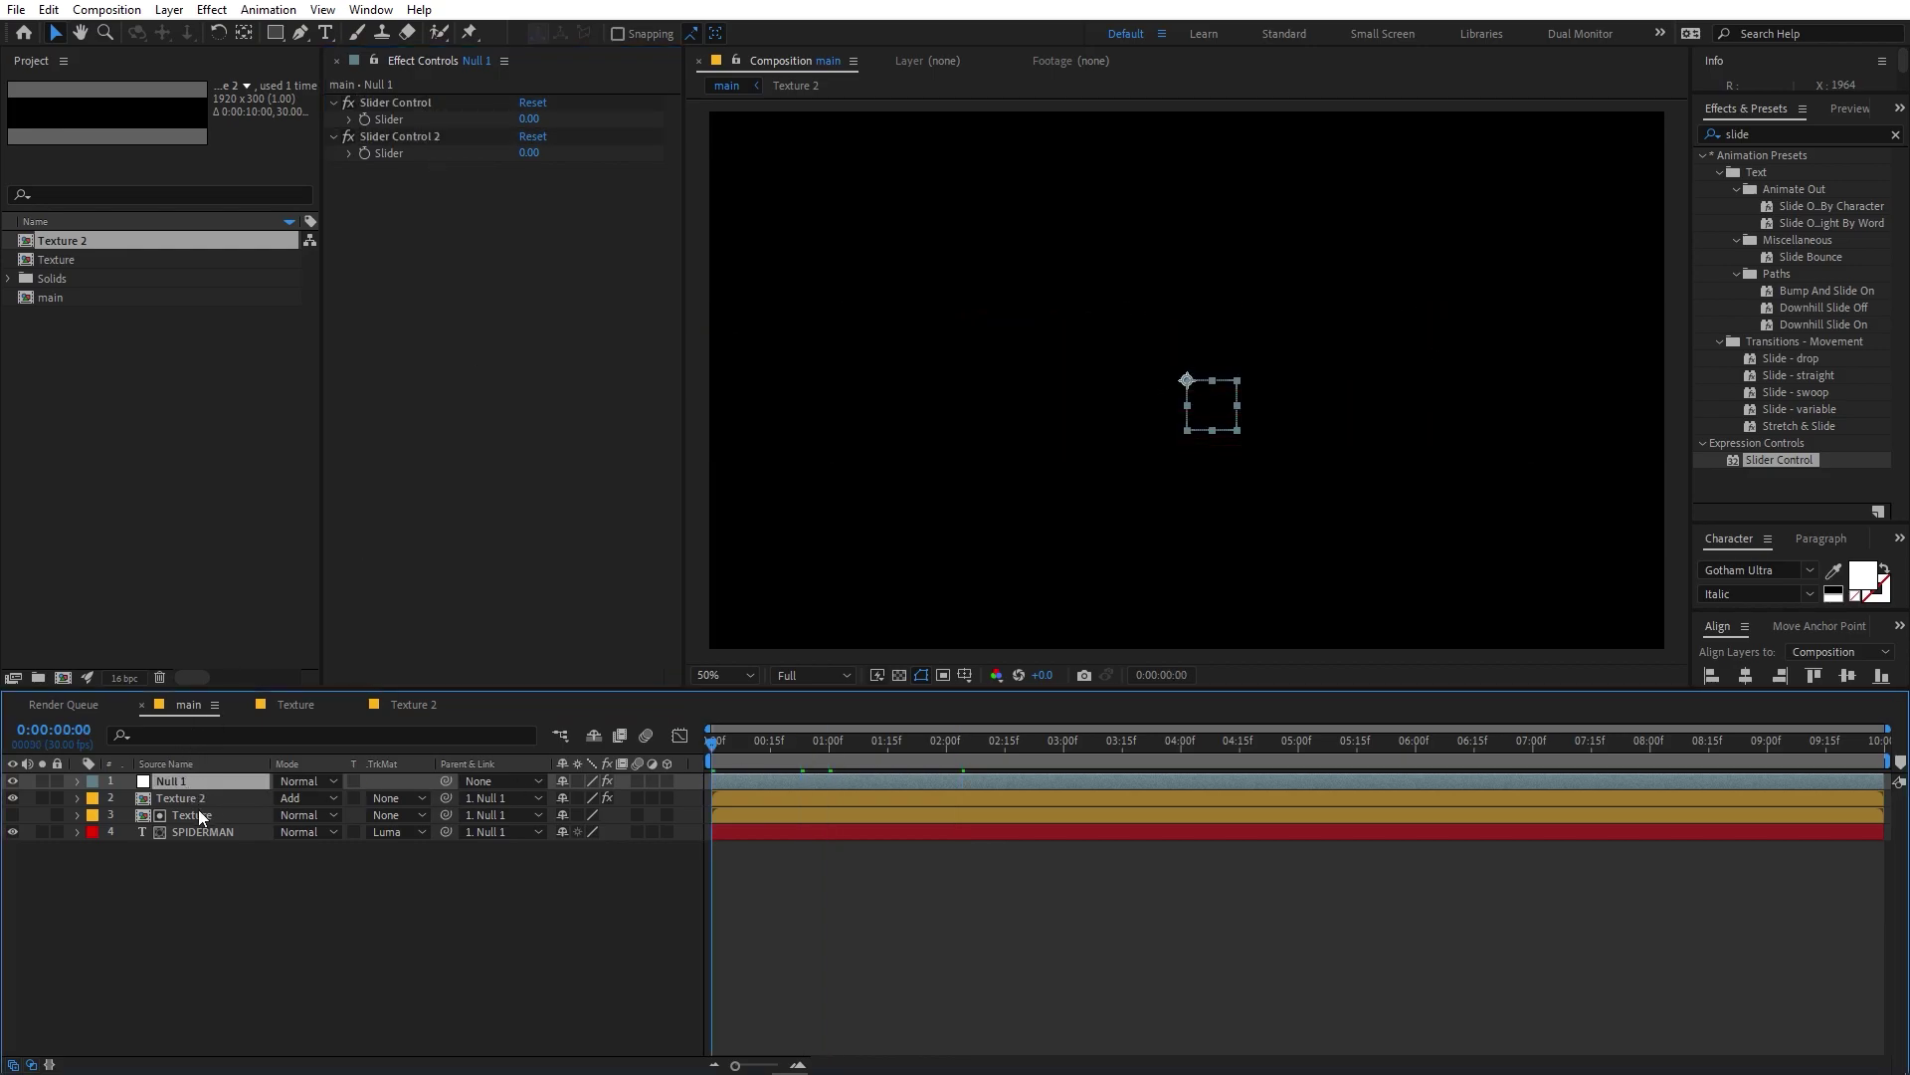
pyautogui.press('p')
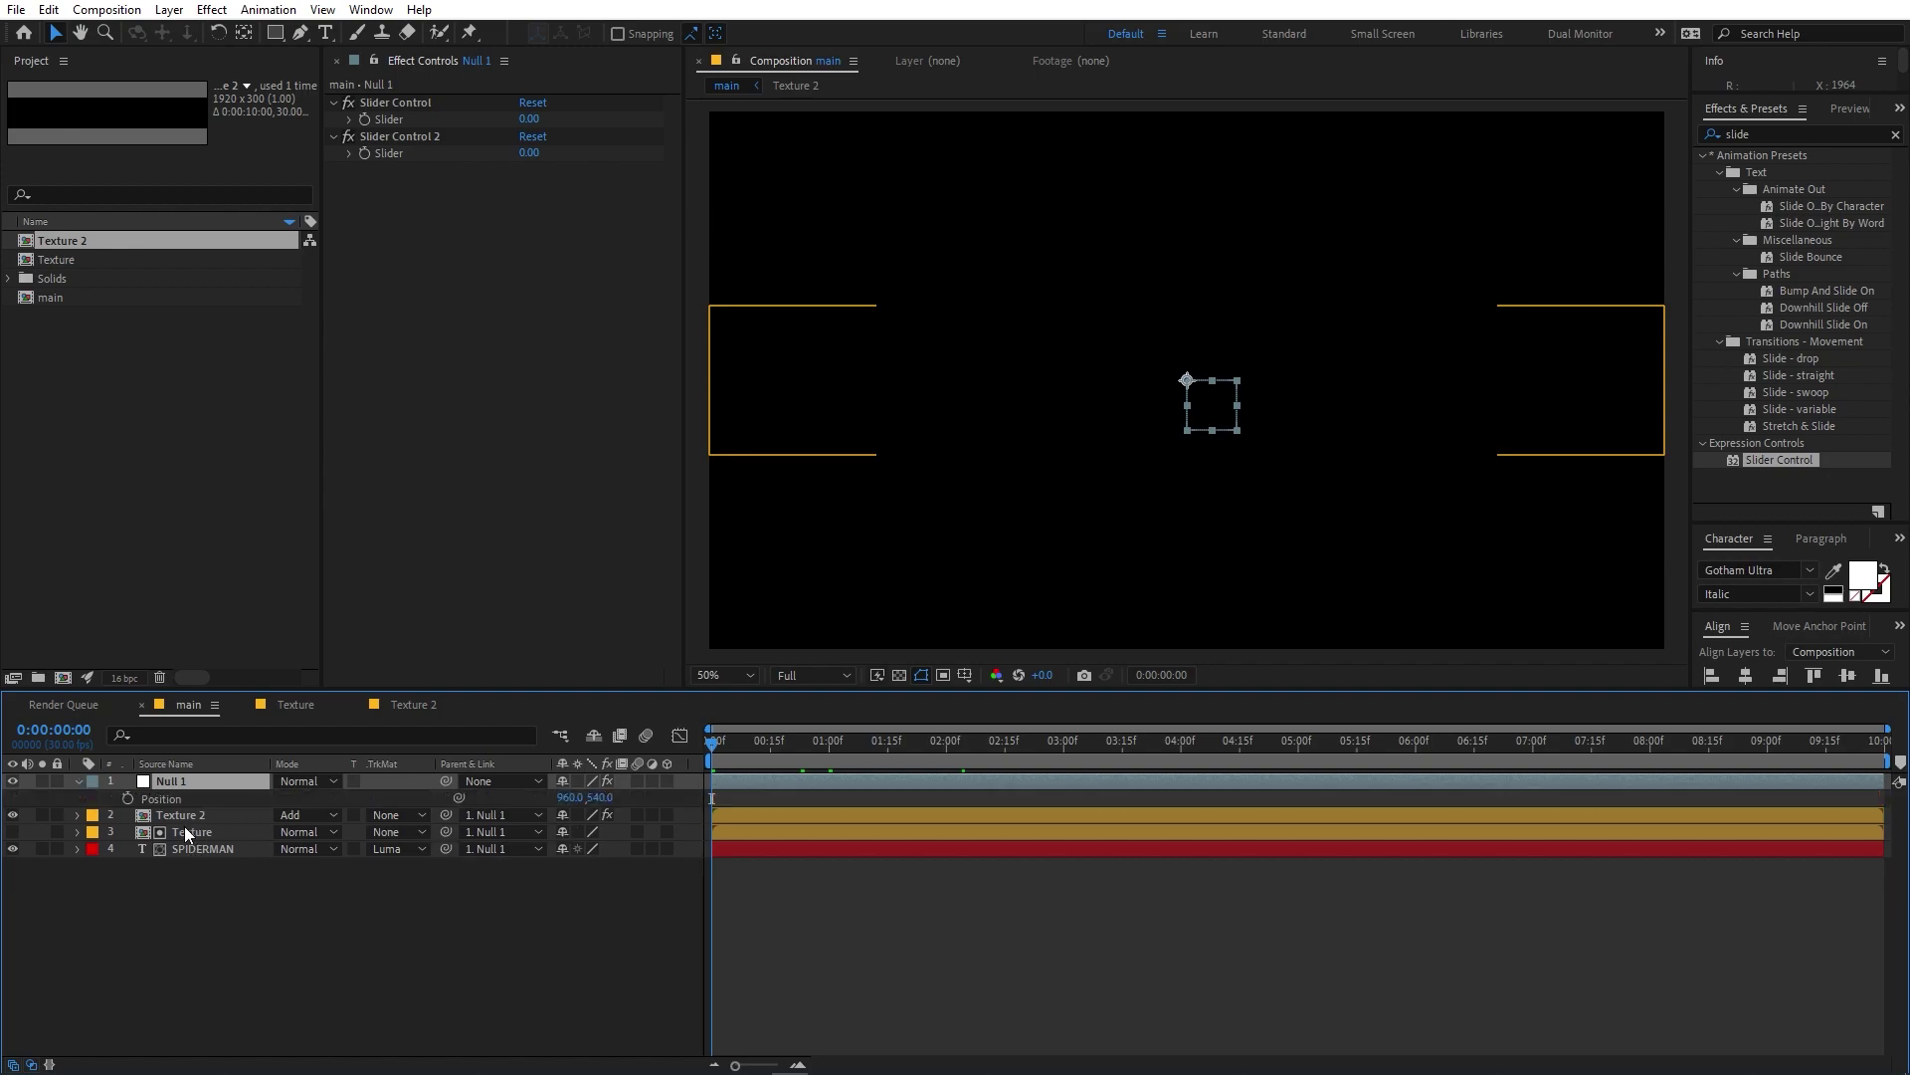
pyautogui.keyDown('alt'); pyautogui.click(128, 798); pyautogui.keyUp('alt')
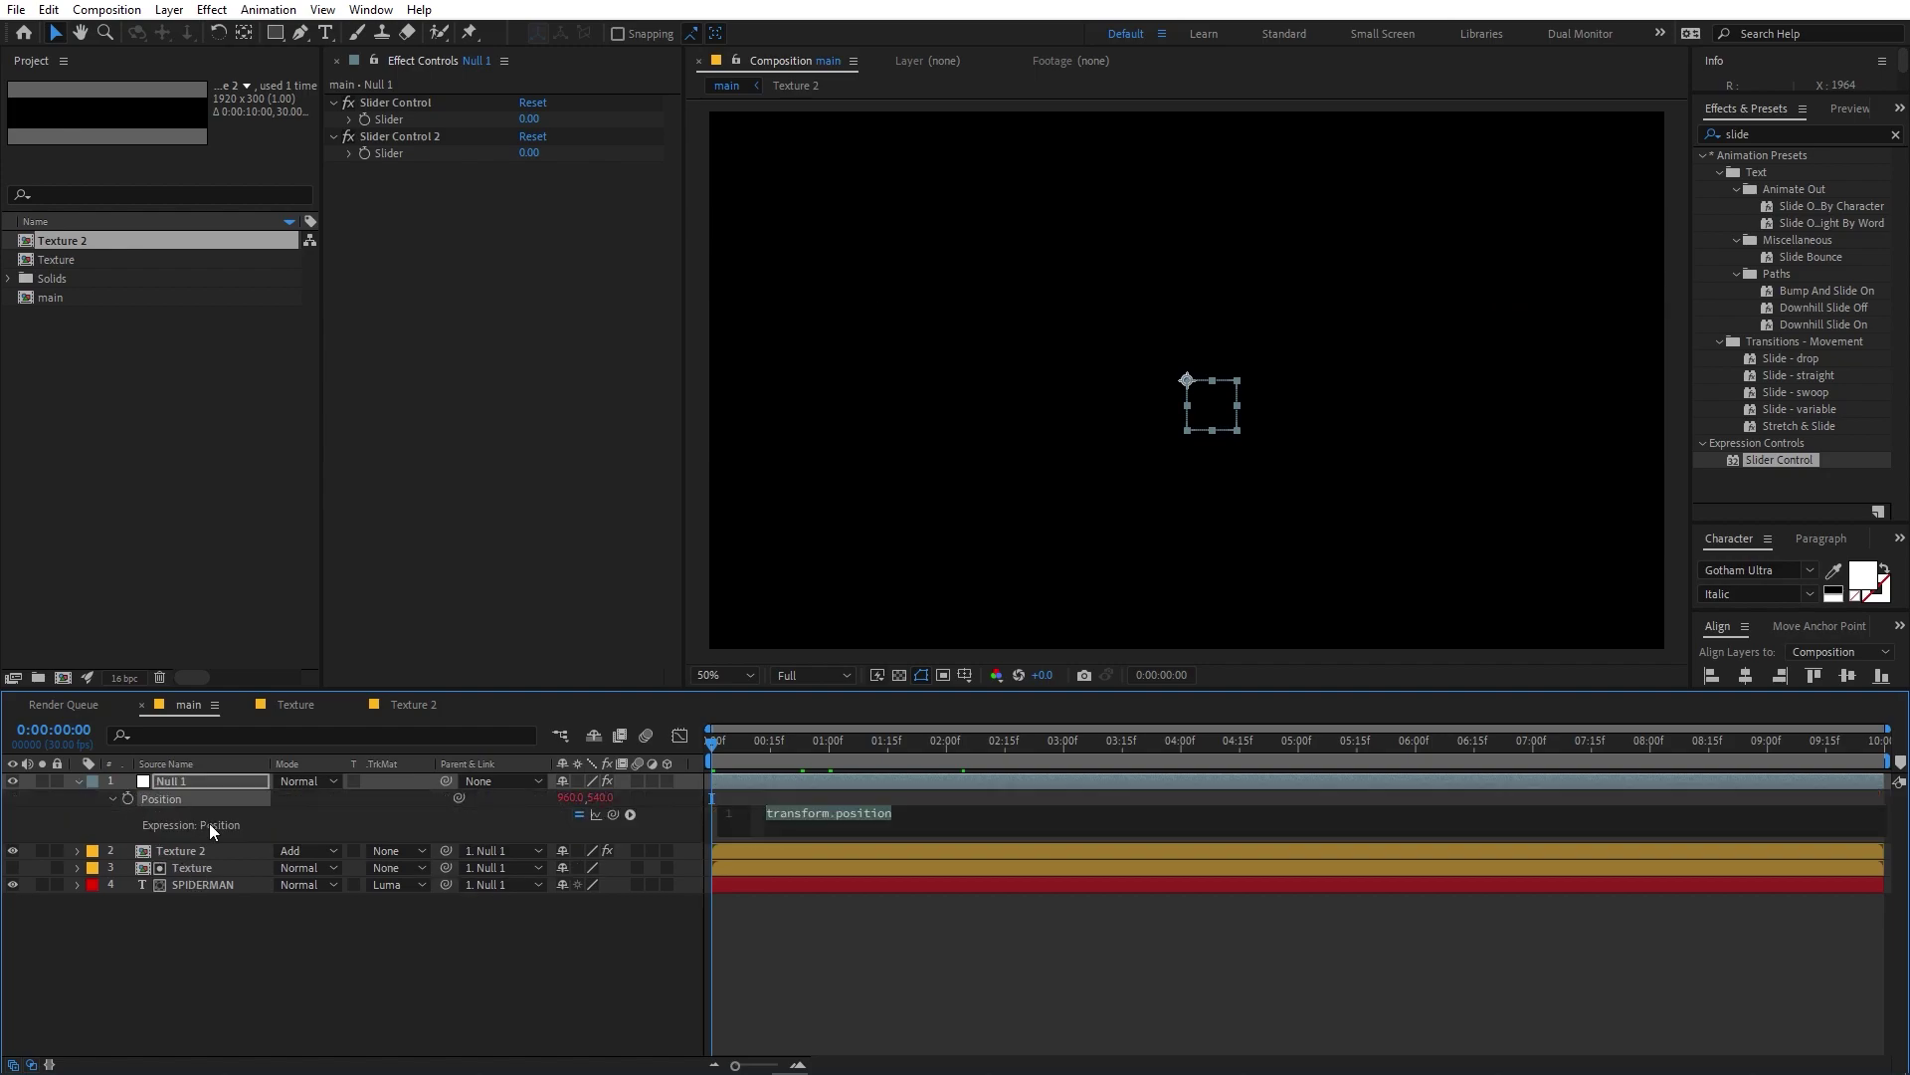
pyautogui.write('wiggle(')
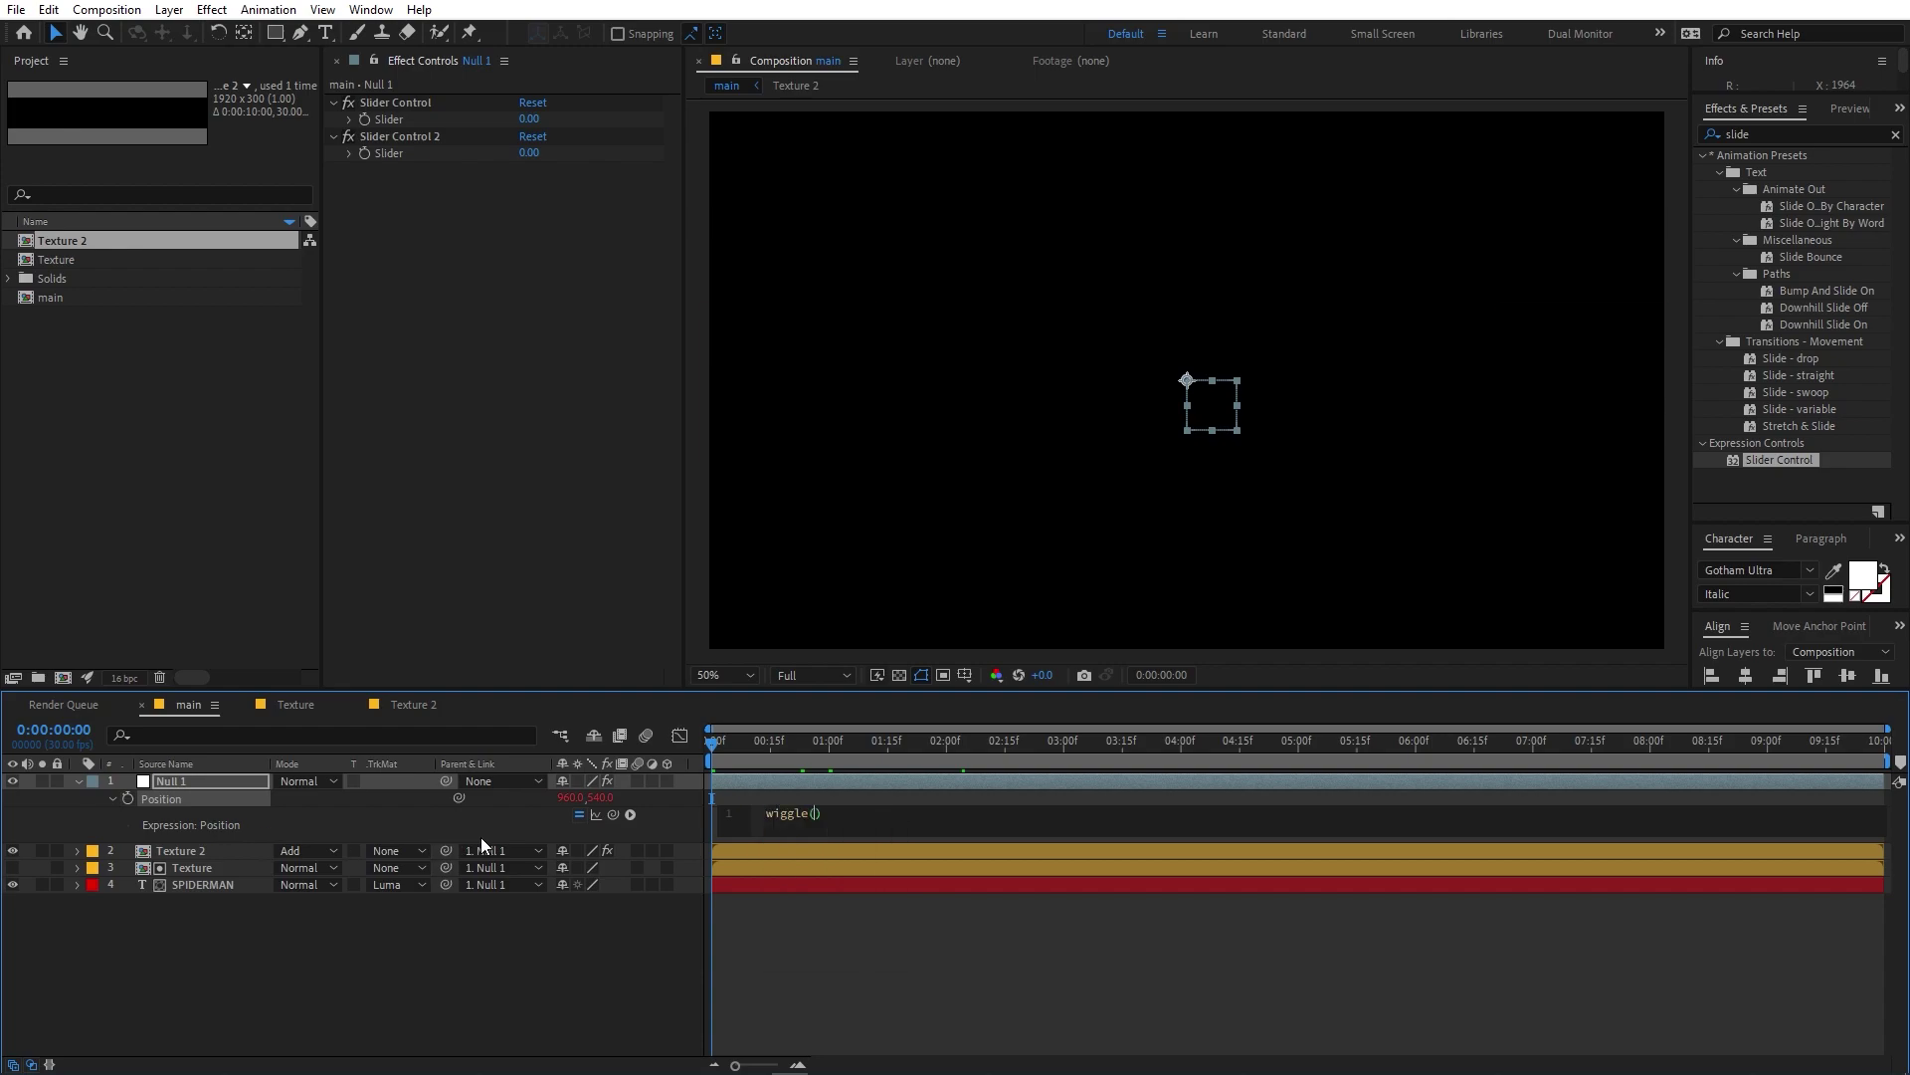
pyautogui.moveTo(613, 815)
pyautogui.mouseDown()
pyautogui.moveTo(350, 176)
pyautogui.moveTo(380, 116)
pyautogui.mouseUp()
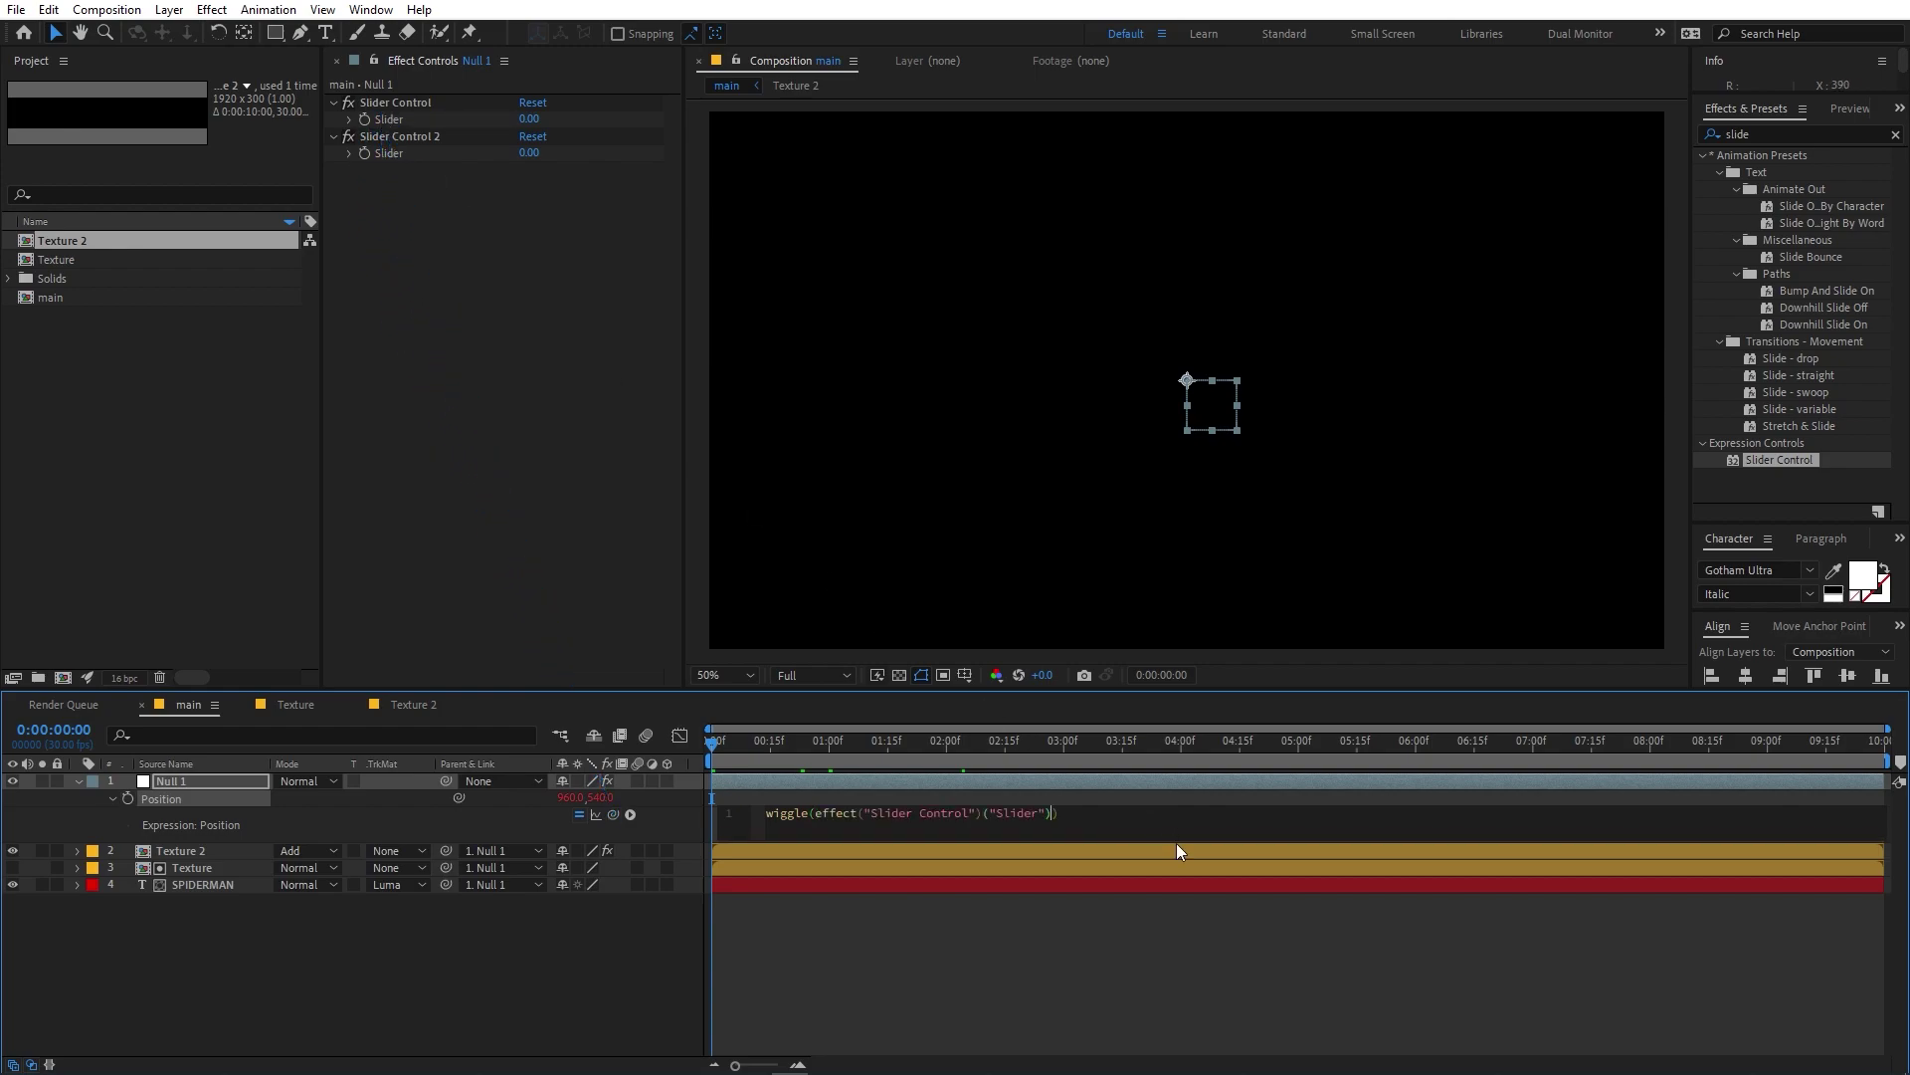
pyautogui.write(',')
pyautogui.moveTo(613, 814); pyautogui.dragTo(374, 153)
pyautogui.click(1087, 964)
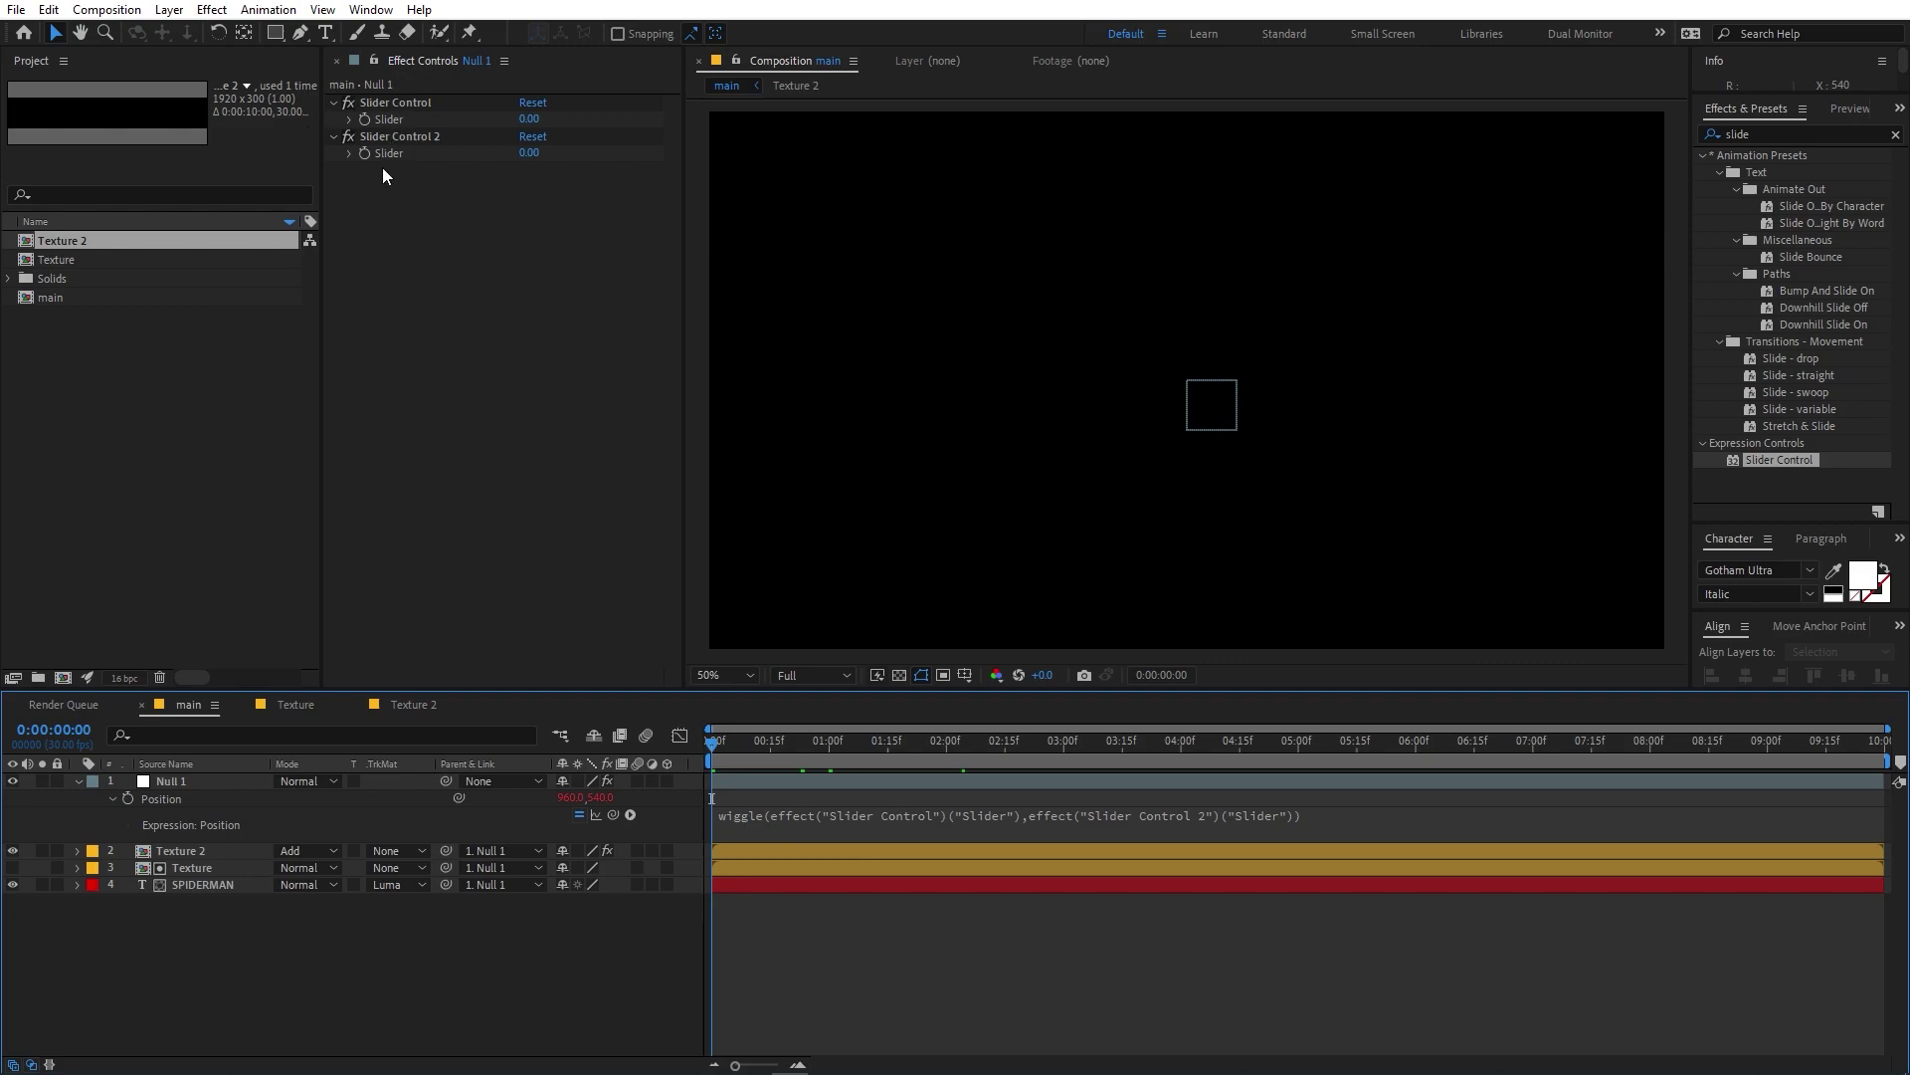
# Keyframe both of the null's sliders at the first frame, with Slider Control at 60 and Slider Control 2 at 8.
pyautogui.click(366, 136)
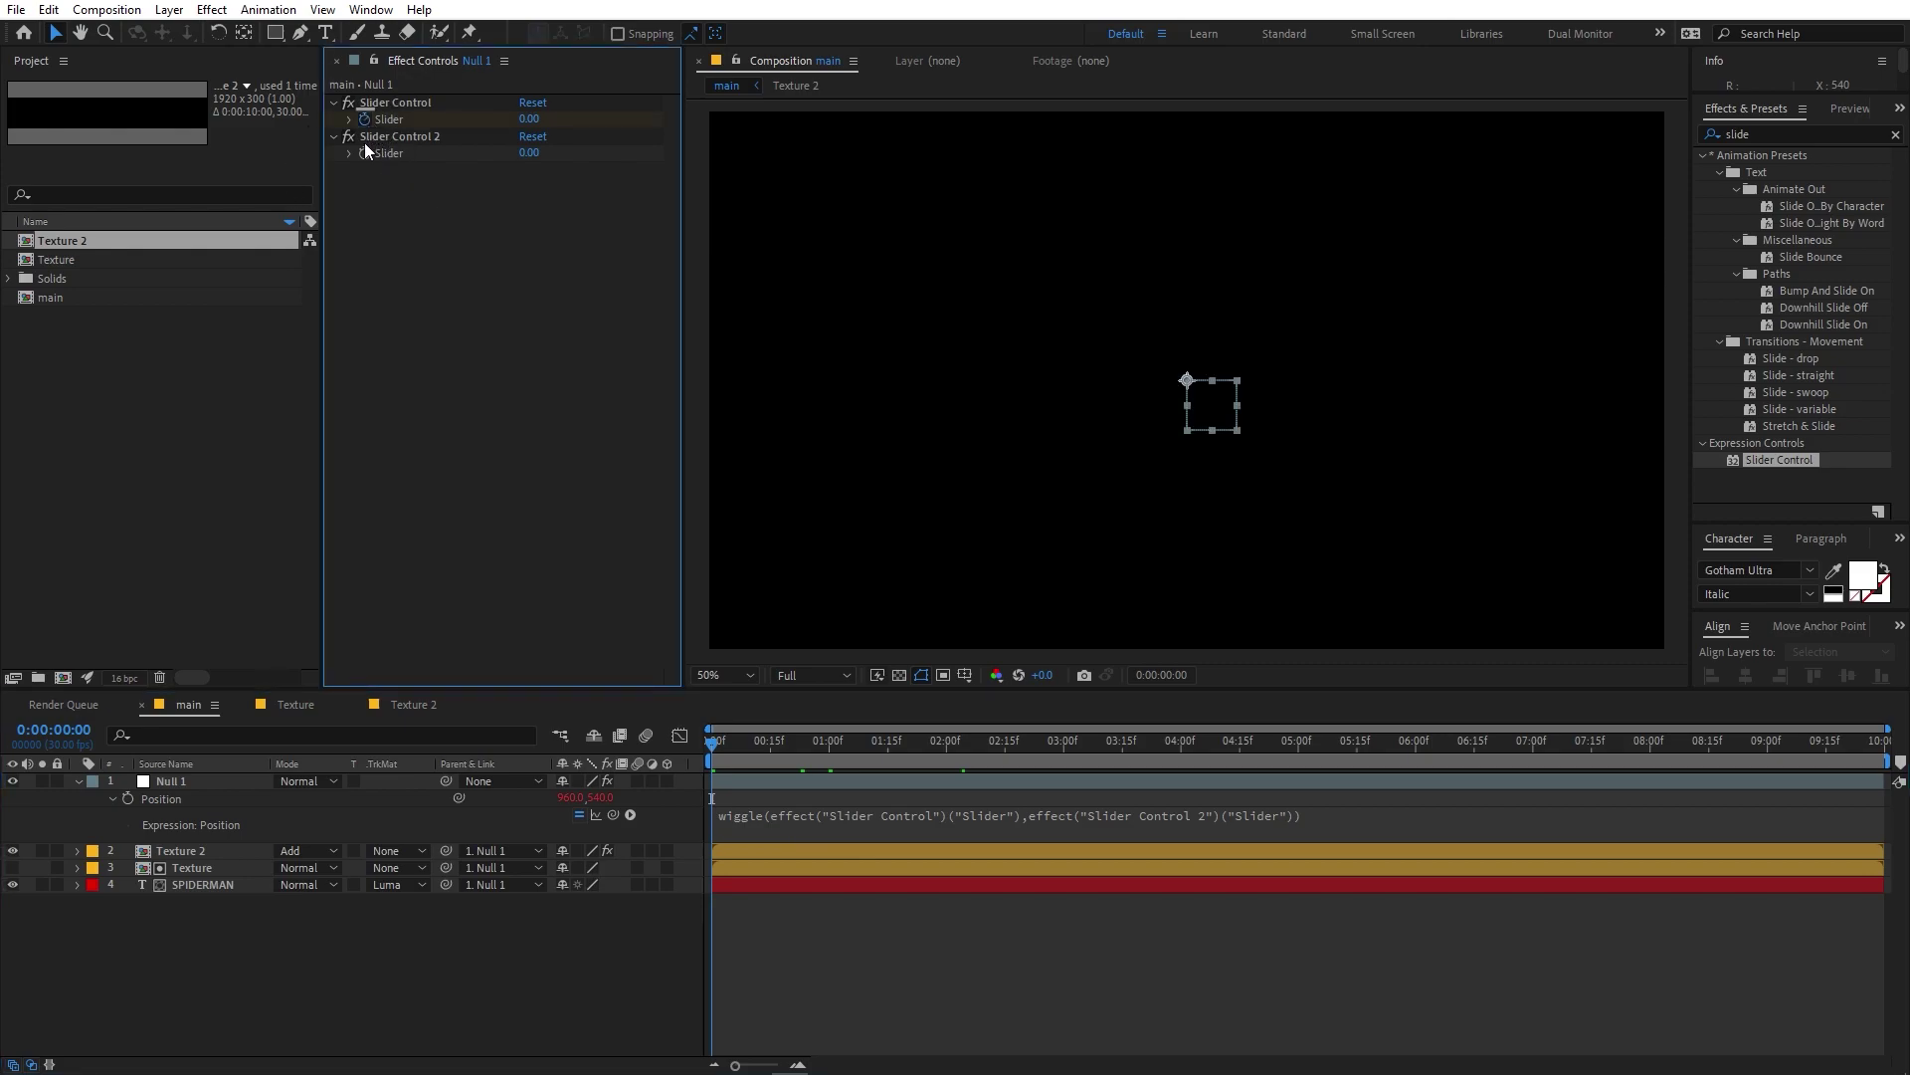
pyautogui.click(782, 775)
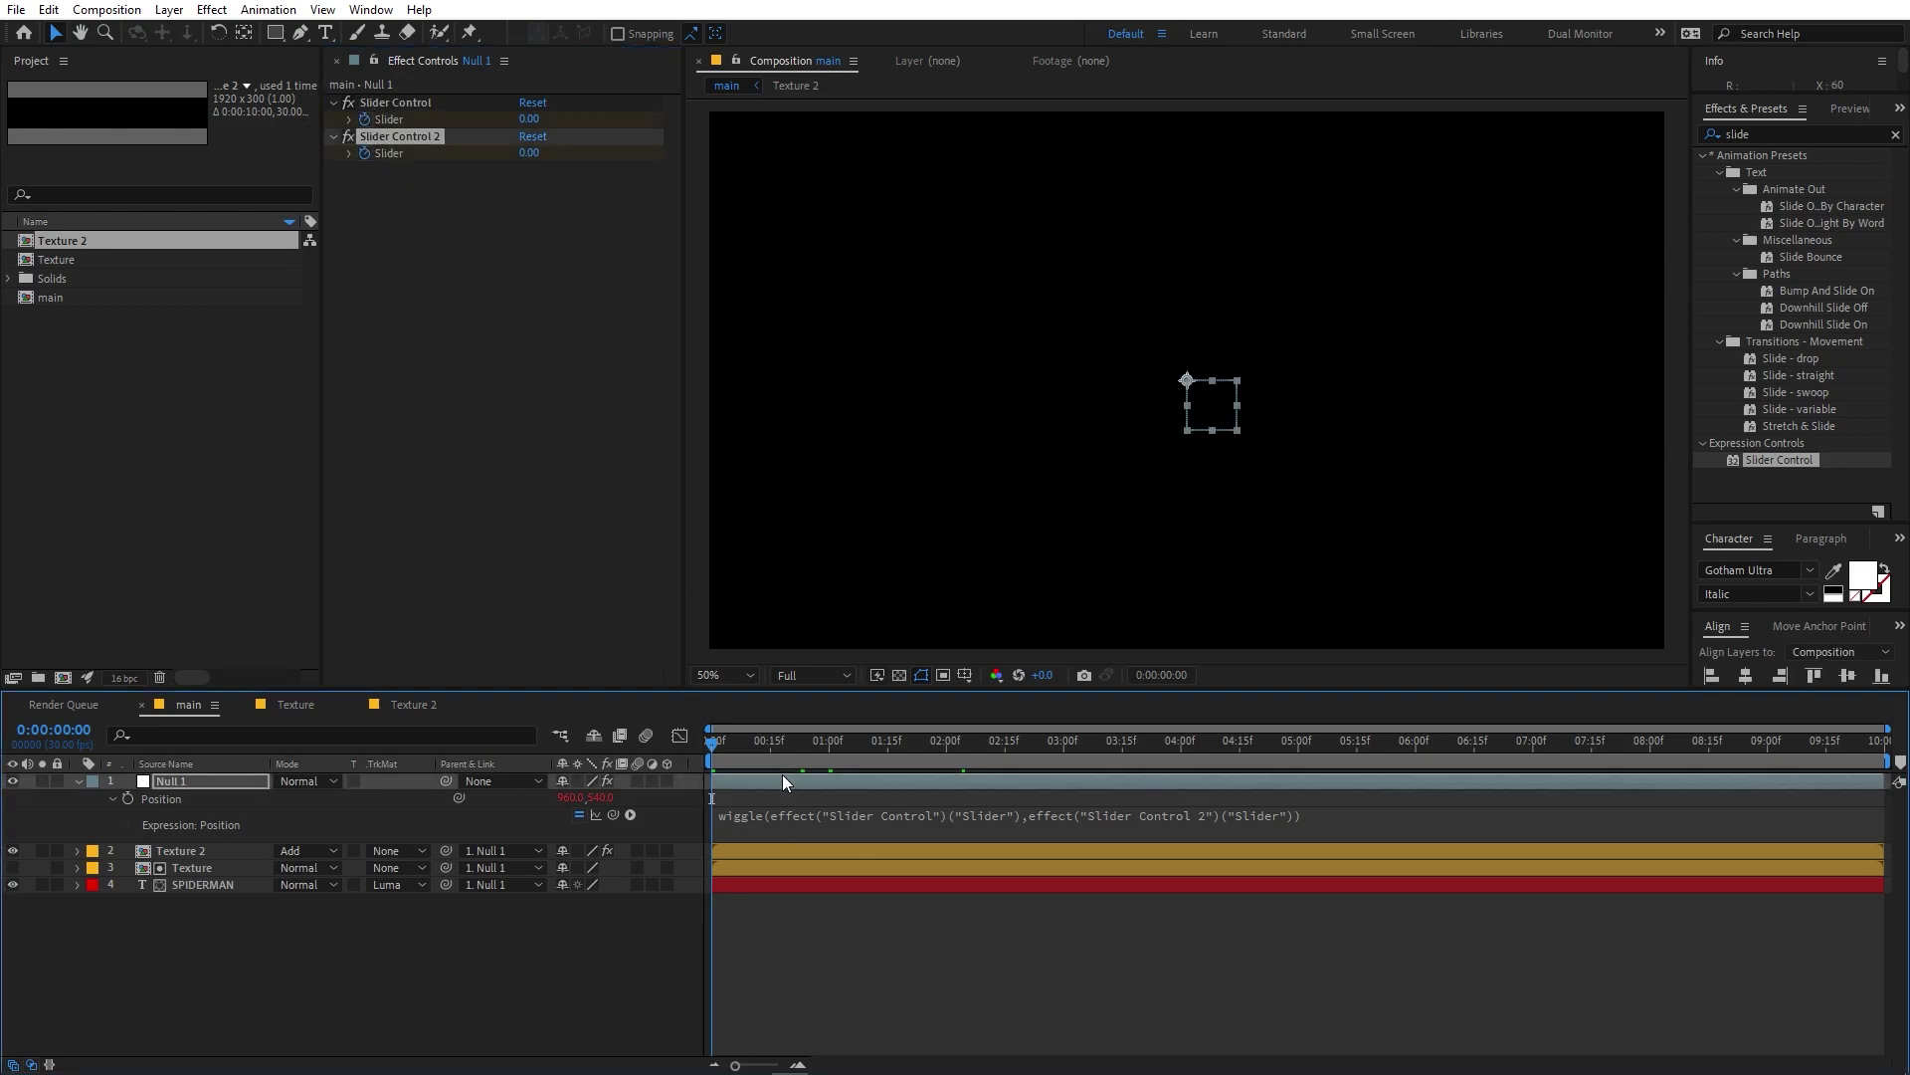
pyautogui.press('e')
pyautogui.click(561, 438)
pyautogui.click(529, 118)
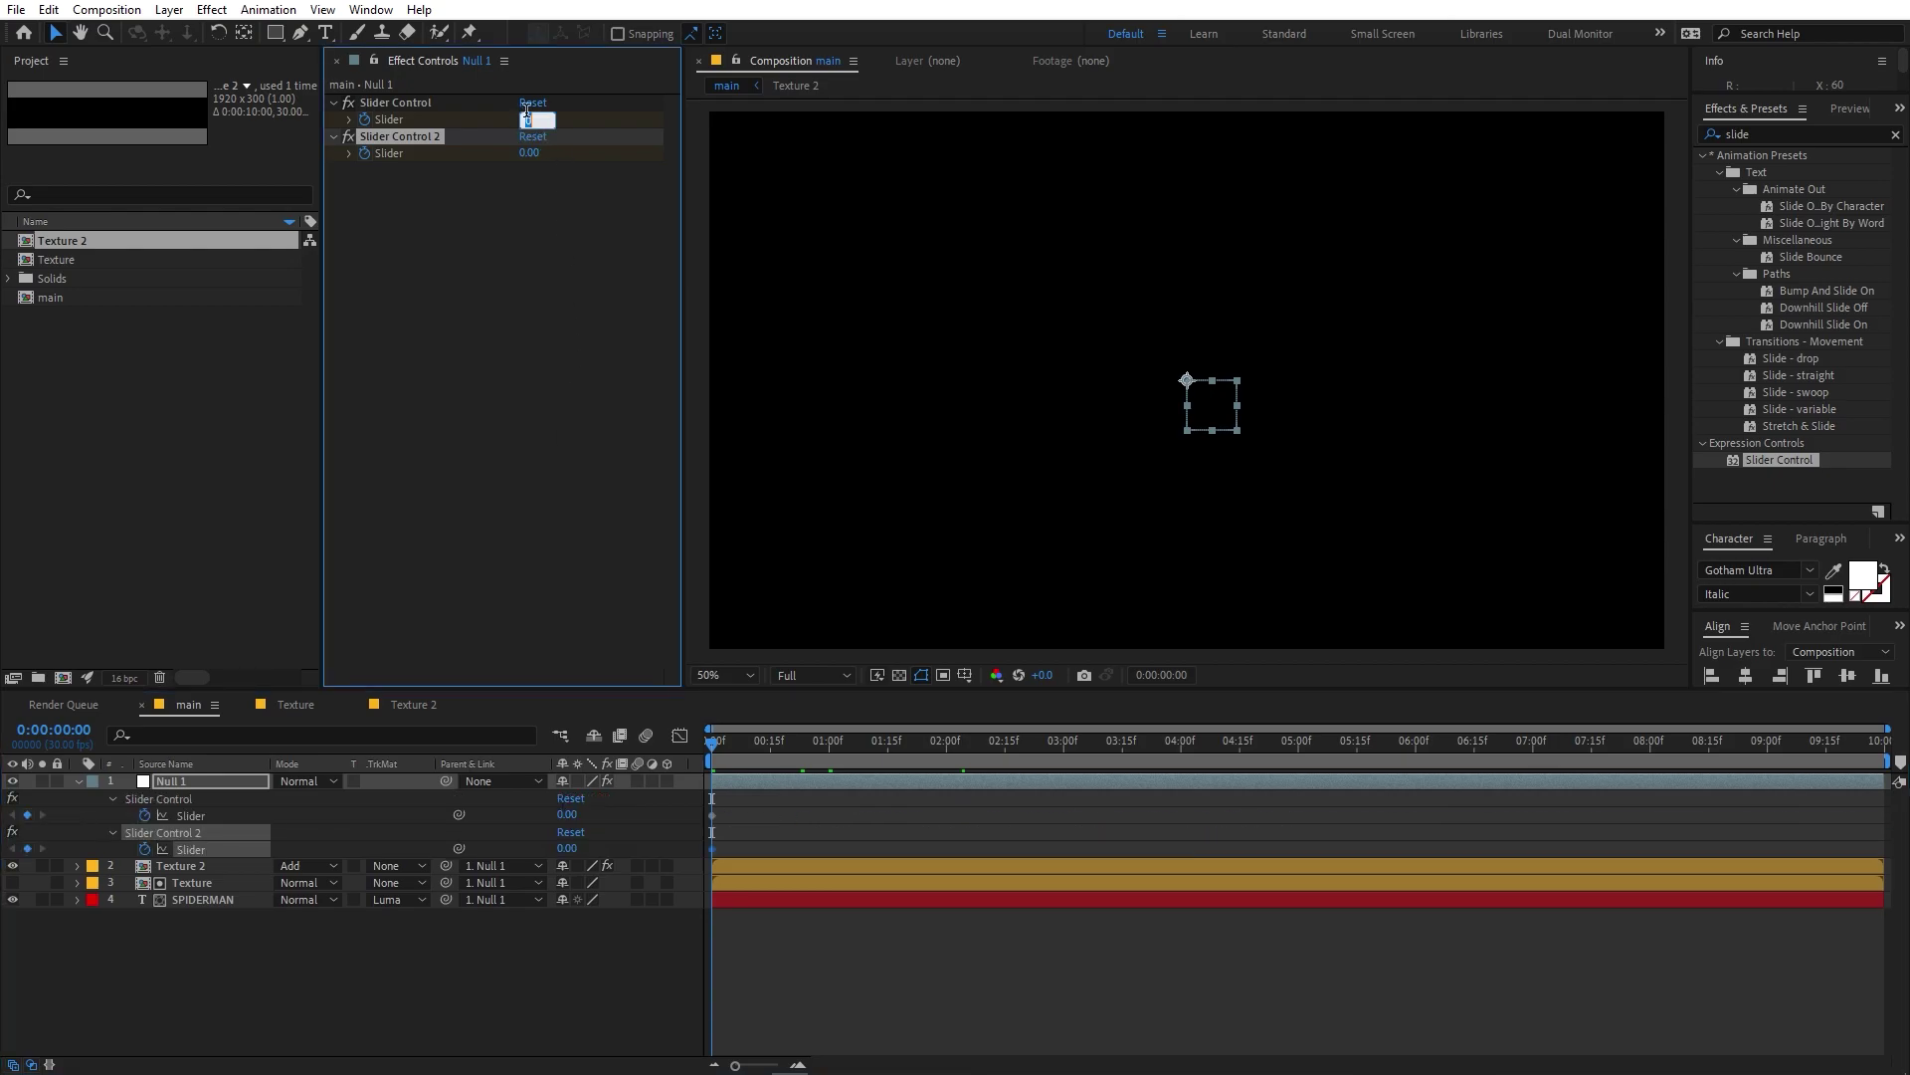
pyautogui.press('Return')
pyautogui.click(534, 151)
pyautogui.write('8')
pyautogui.press('Return')
# Set Slider Control 2 to 20 at 0:00:01:00.
pyautogui.moveTo(718, 745); pyautogui.dragTo(832, 759)
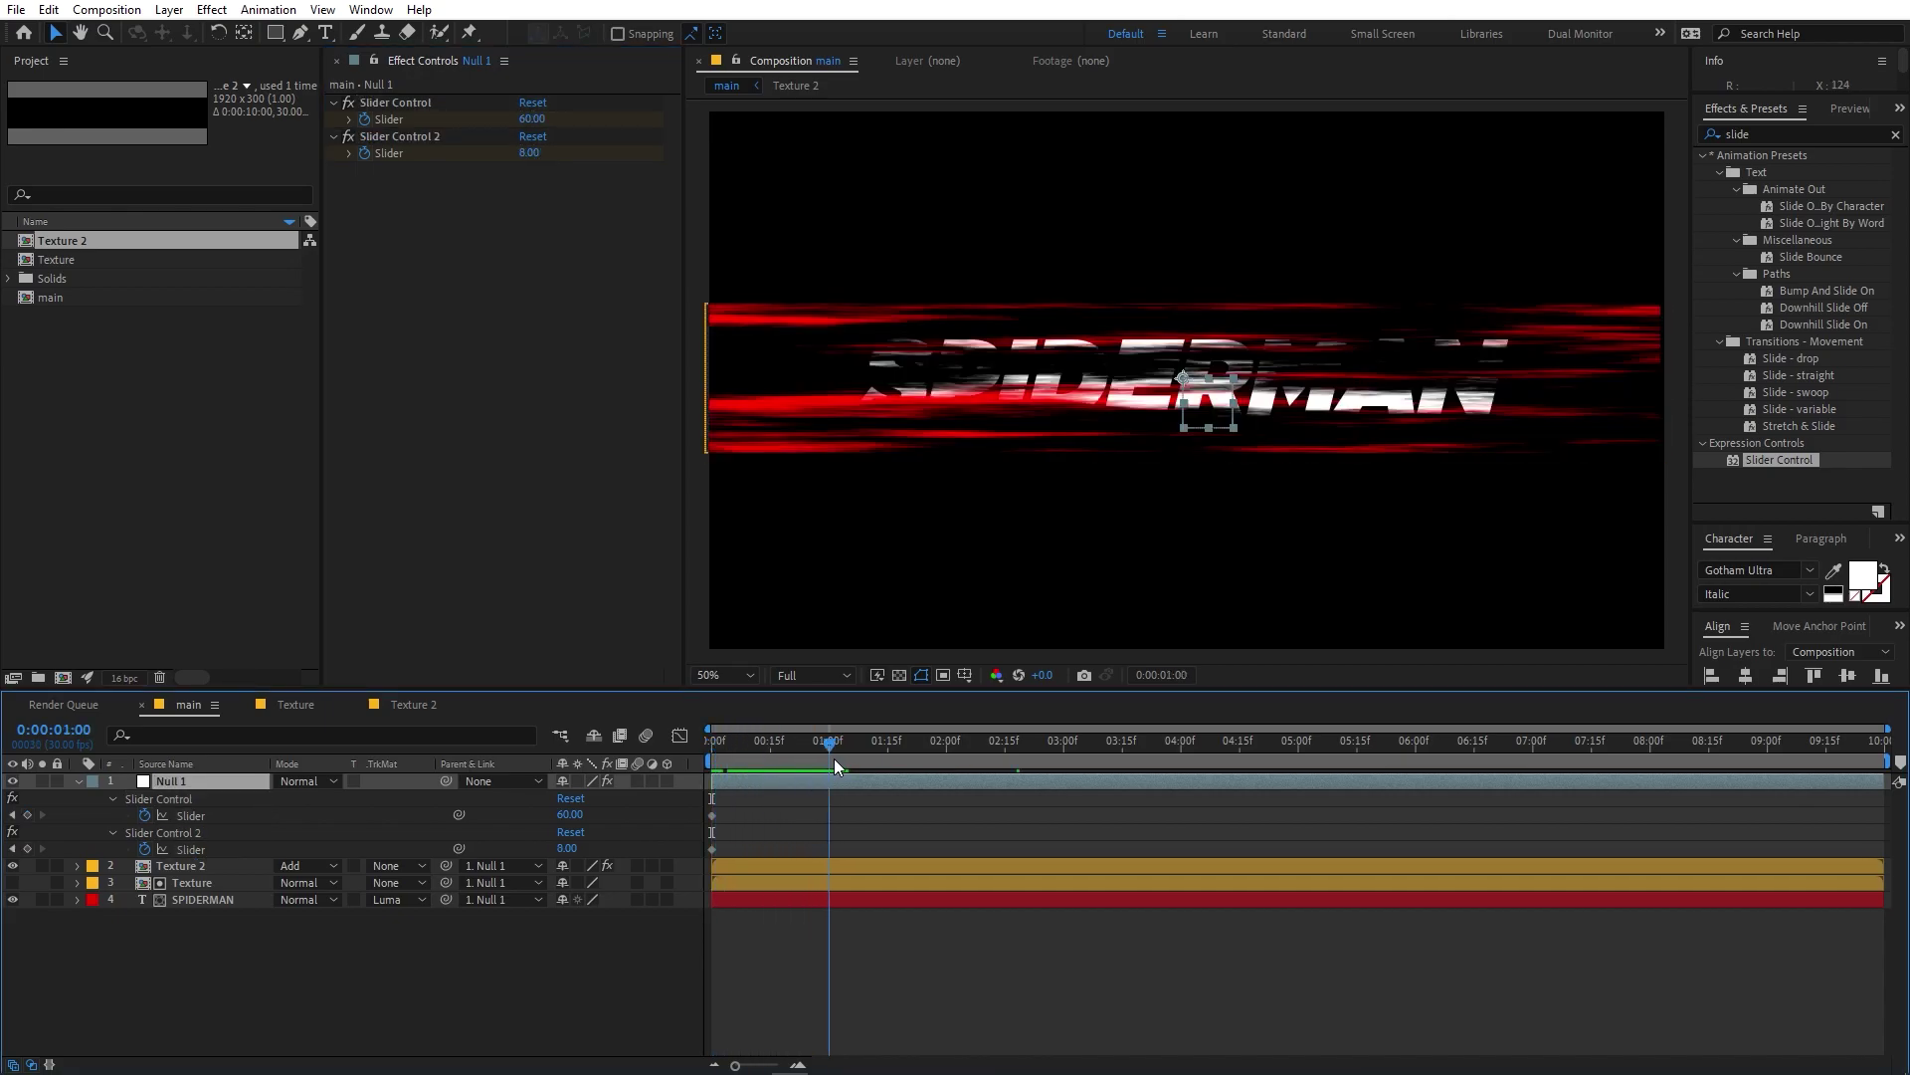
pyautogui.click(533, 153)
pyautogui.write('20')
pyautogui.press('Return')
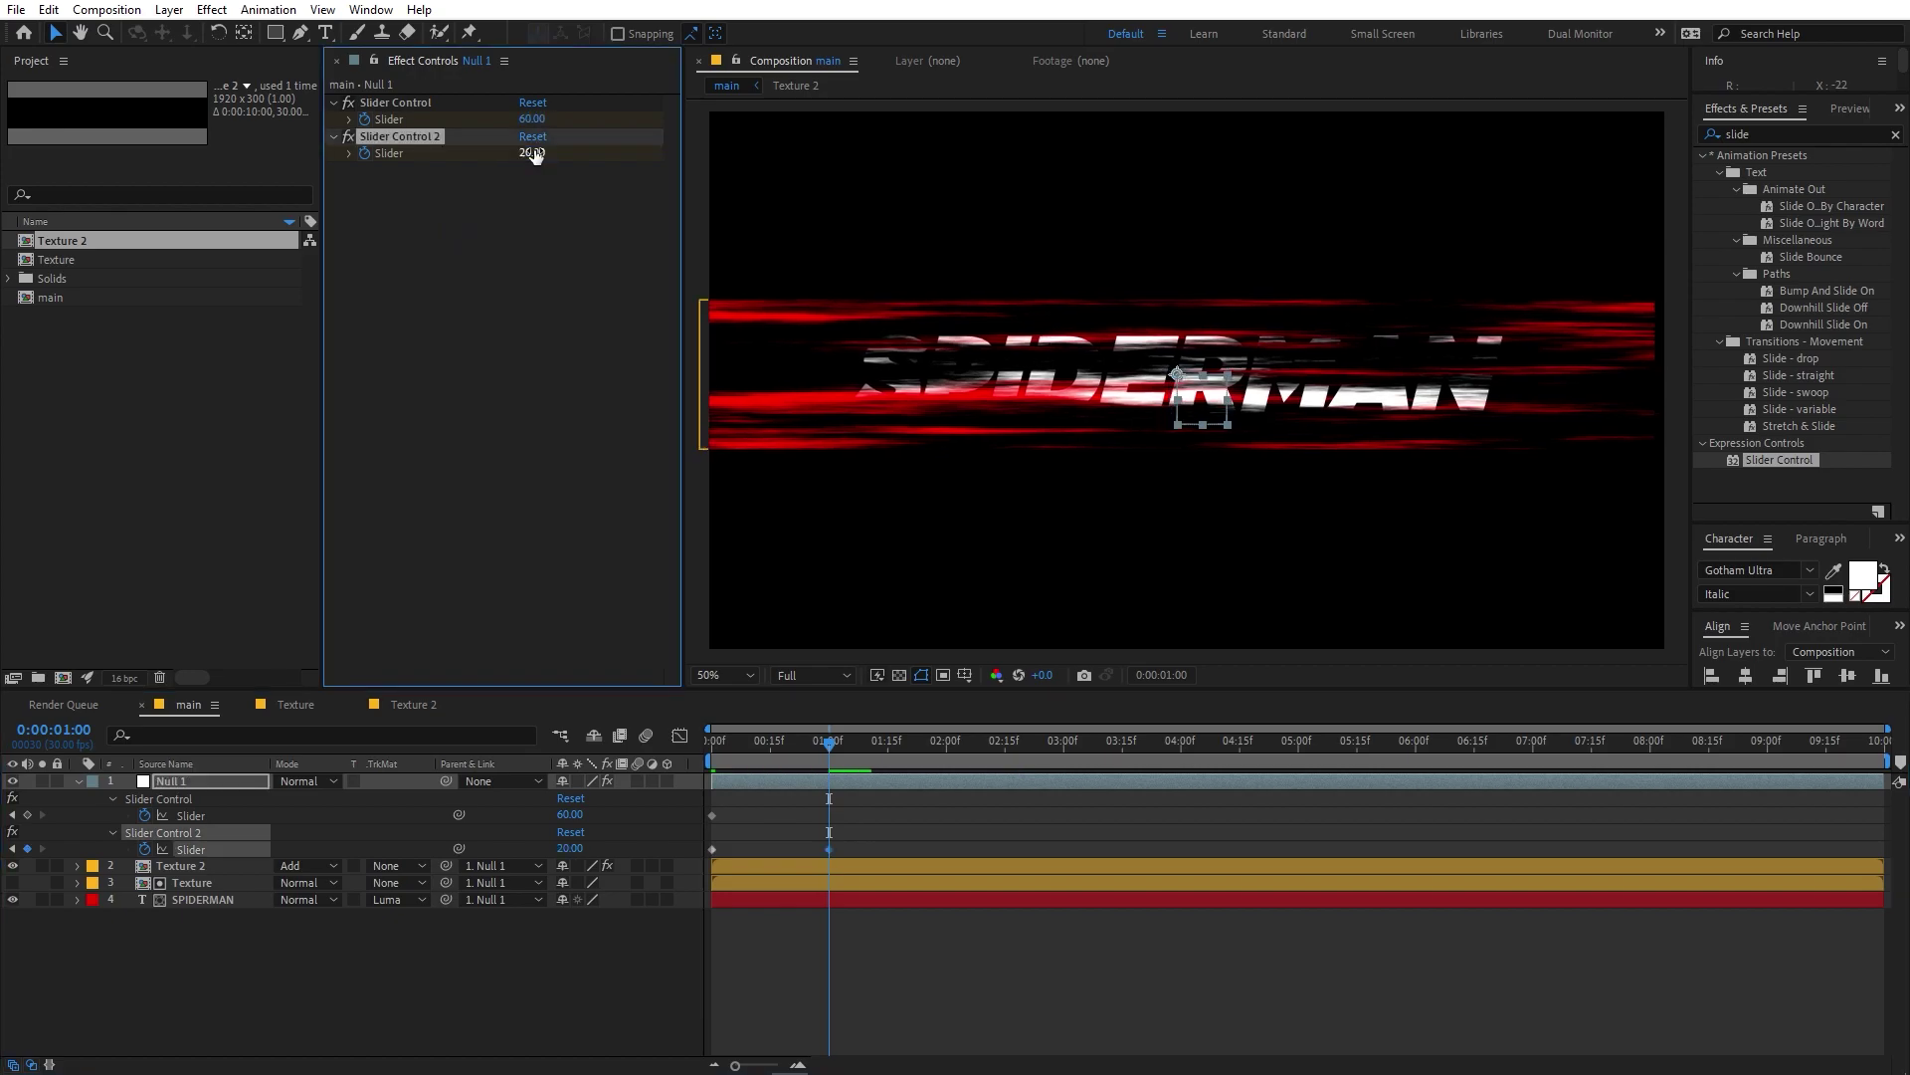
# Set Slider Control to 300 at 0:00:01:15.
pyautogui.moveTo(875, 743)
pyautogui.mouseDown()
pyautogui.moveTo(914, 746)
pyautogui.moveTo(887, 749)
pyautogui.mouseUp()
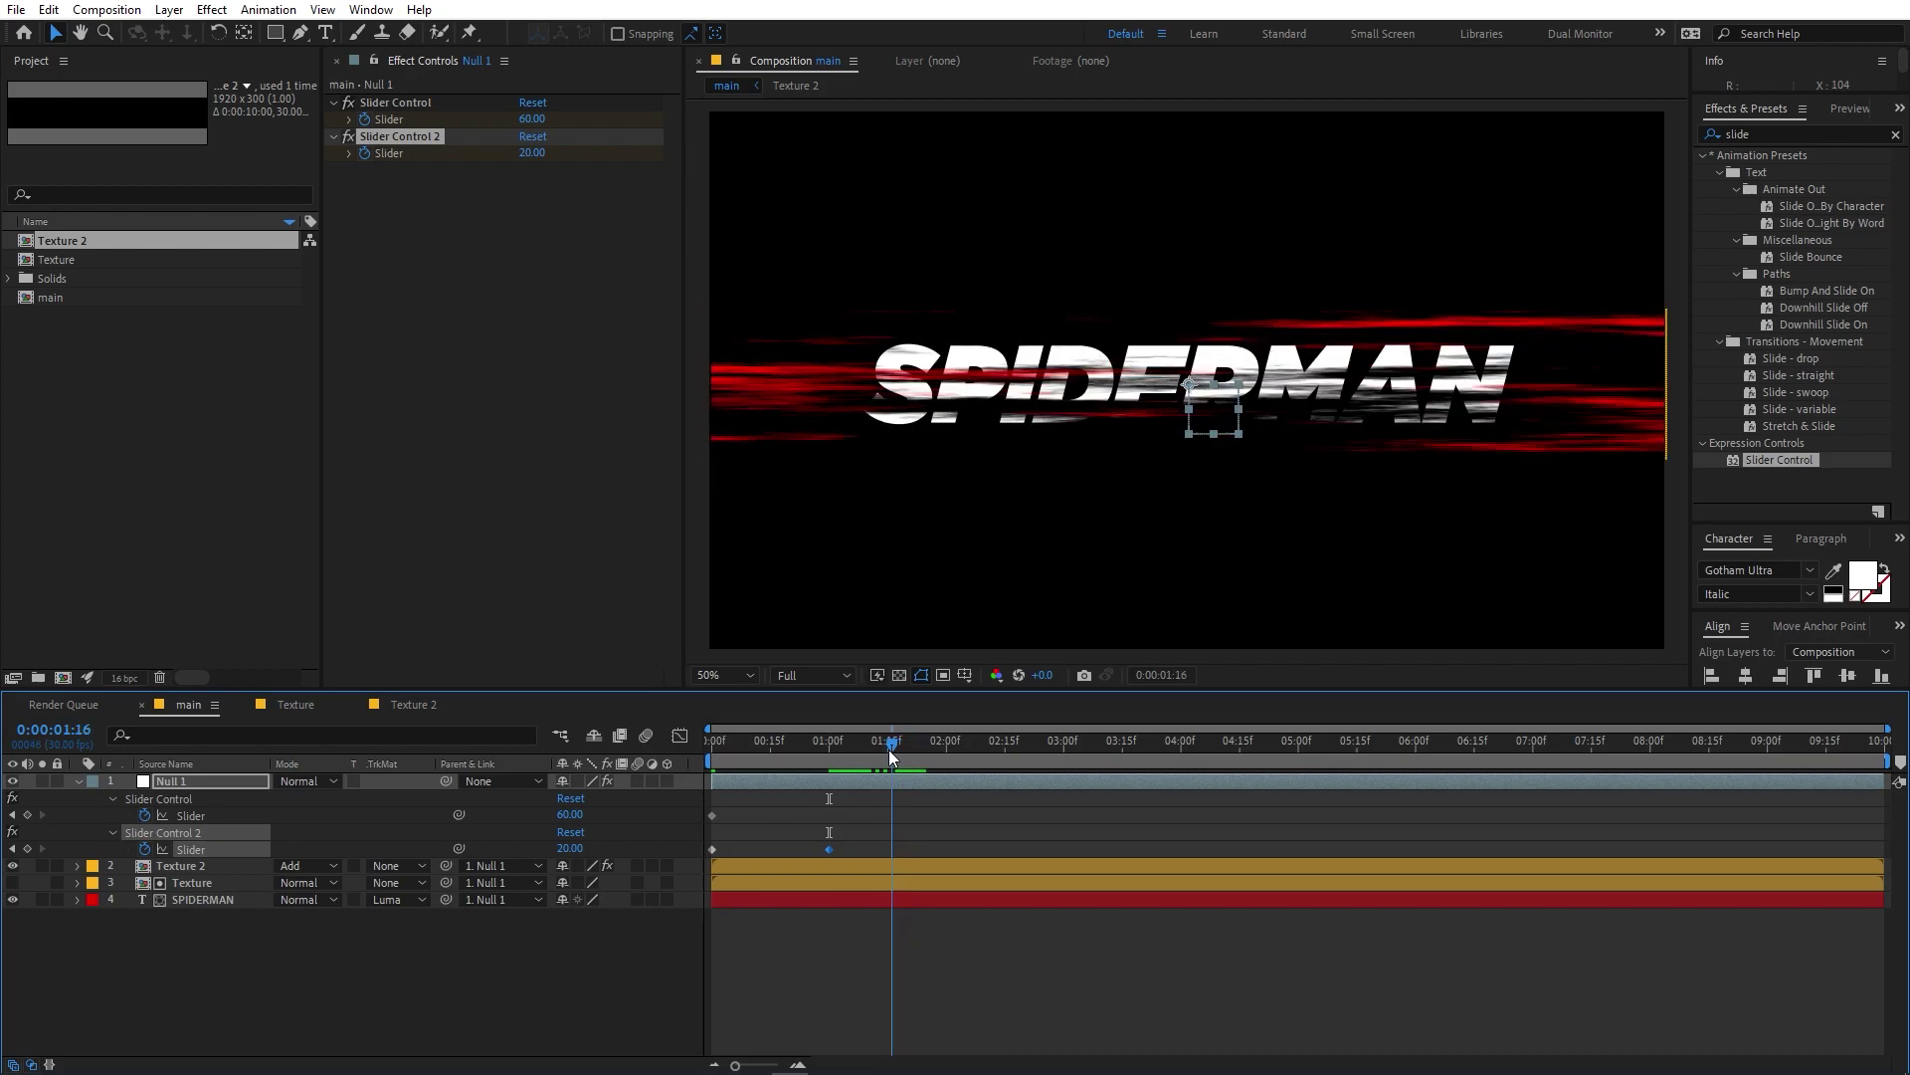
pyautogui.click(523, 120)
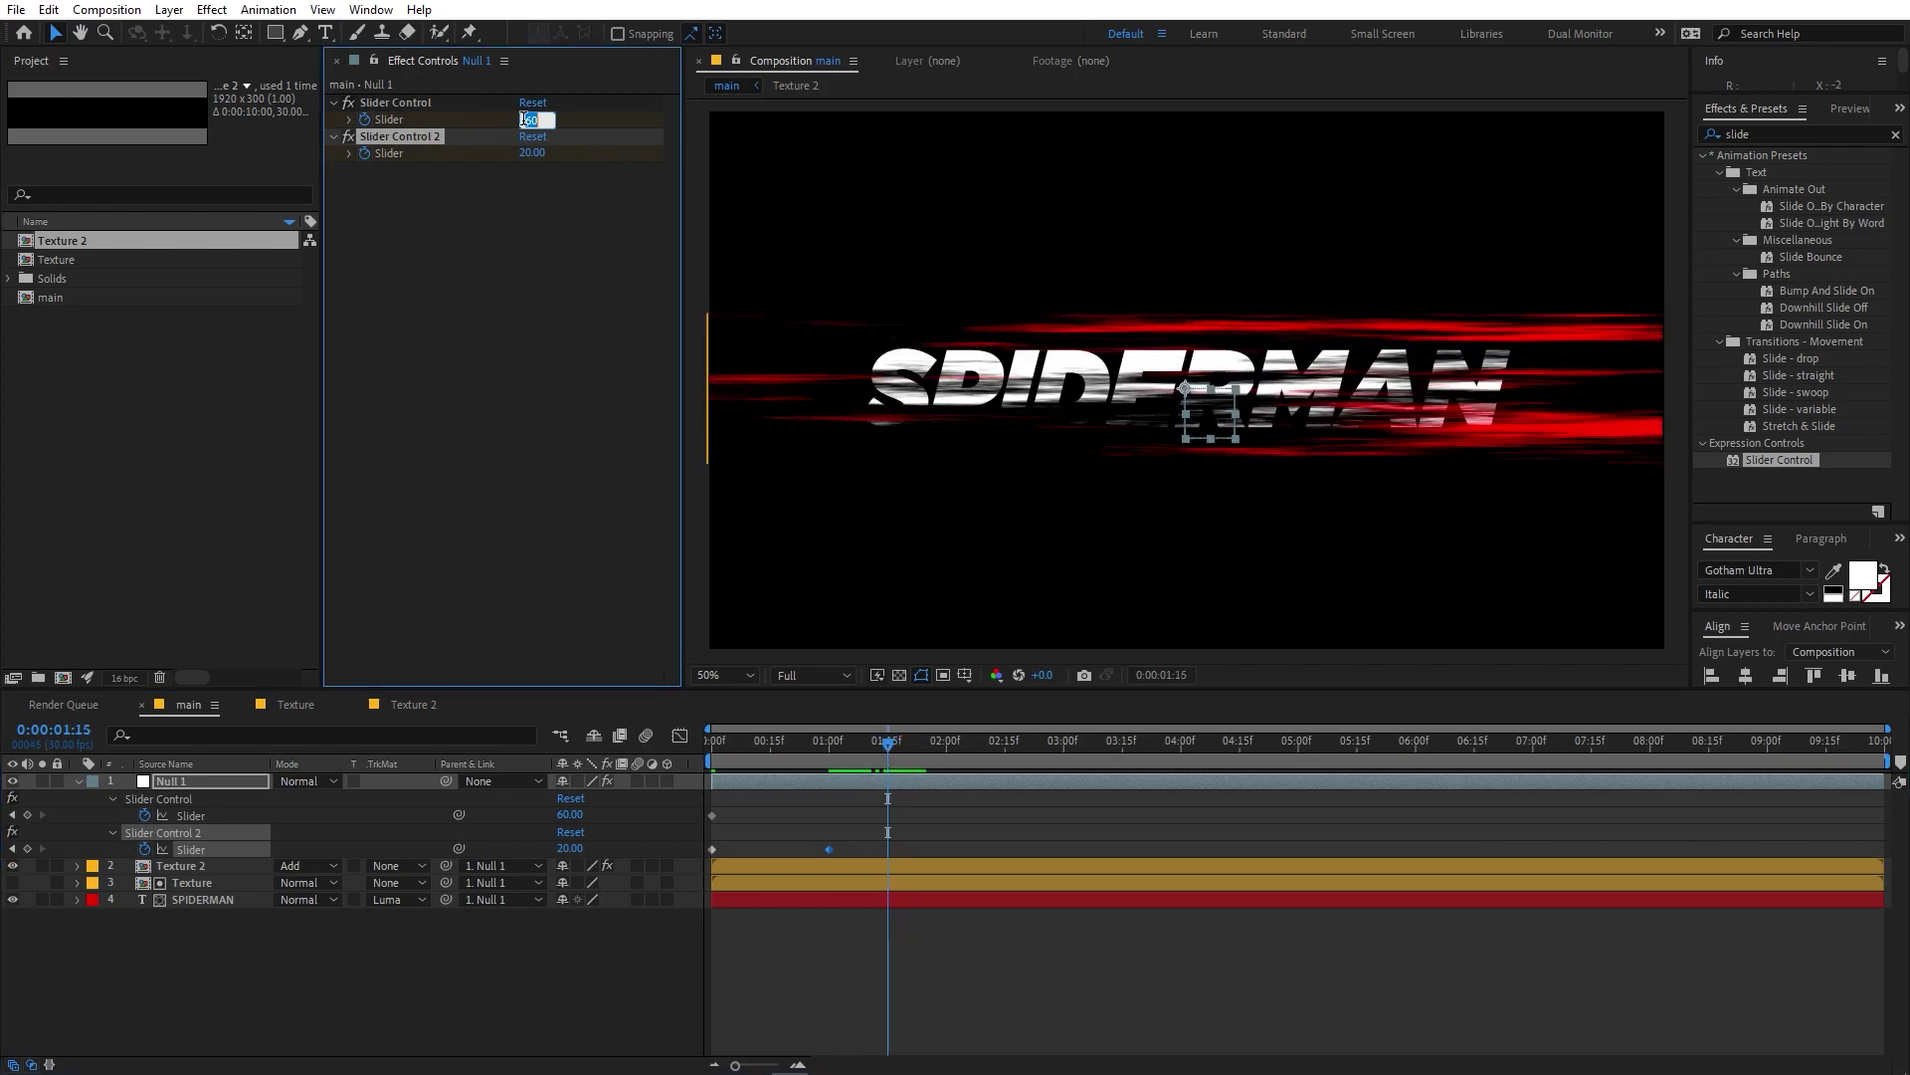
pyautogui.press('Return')
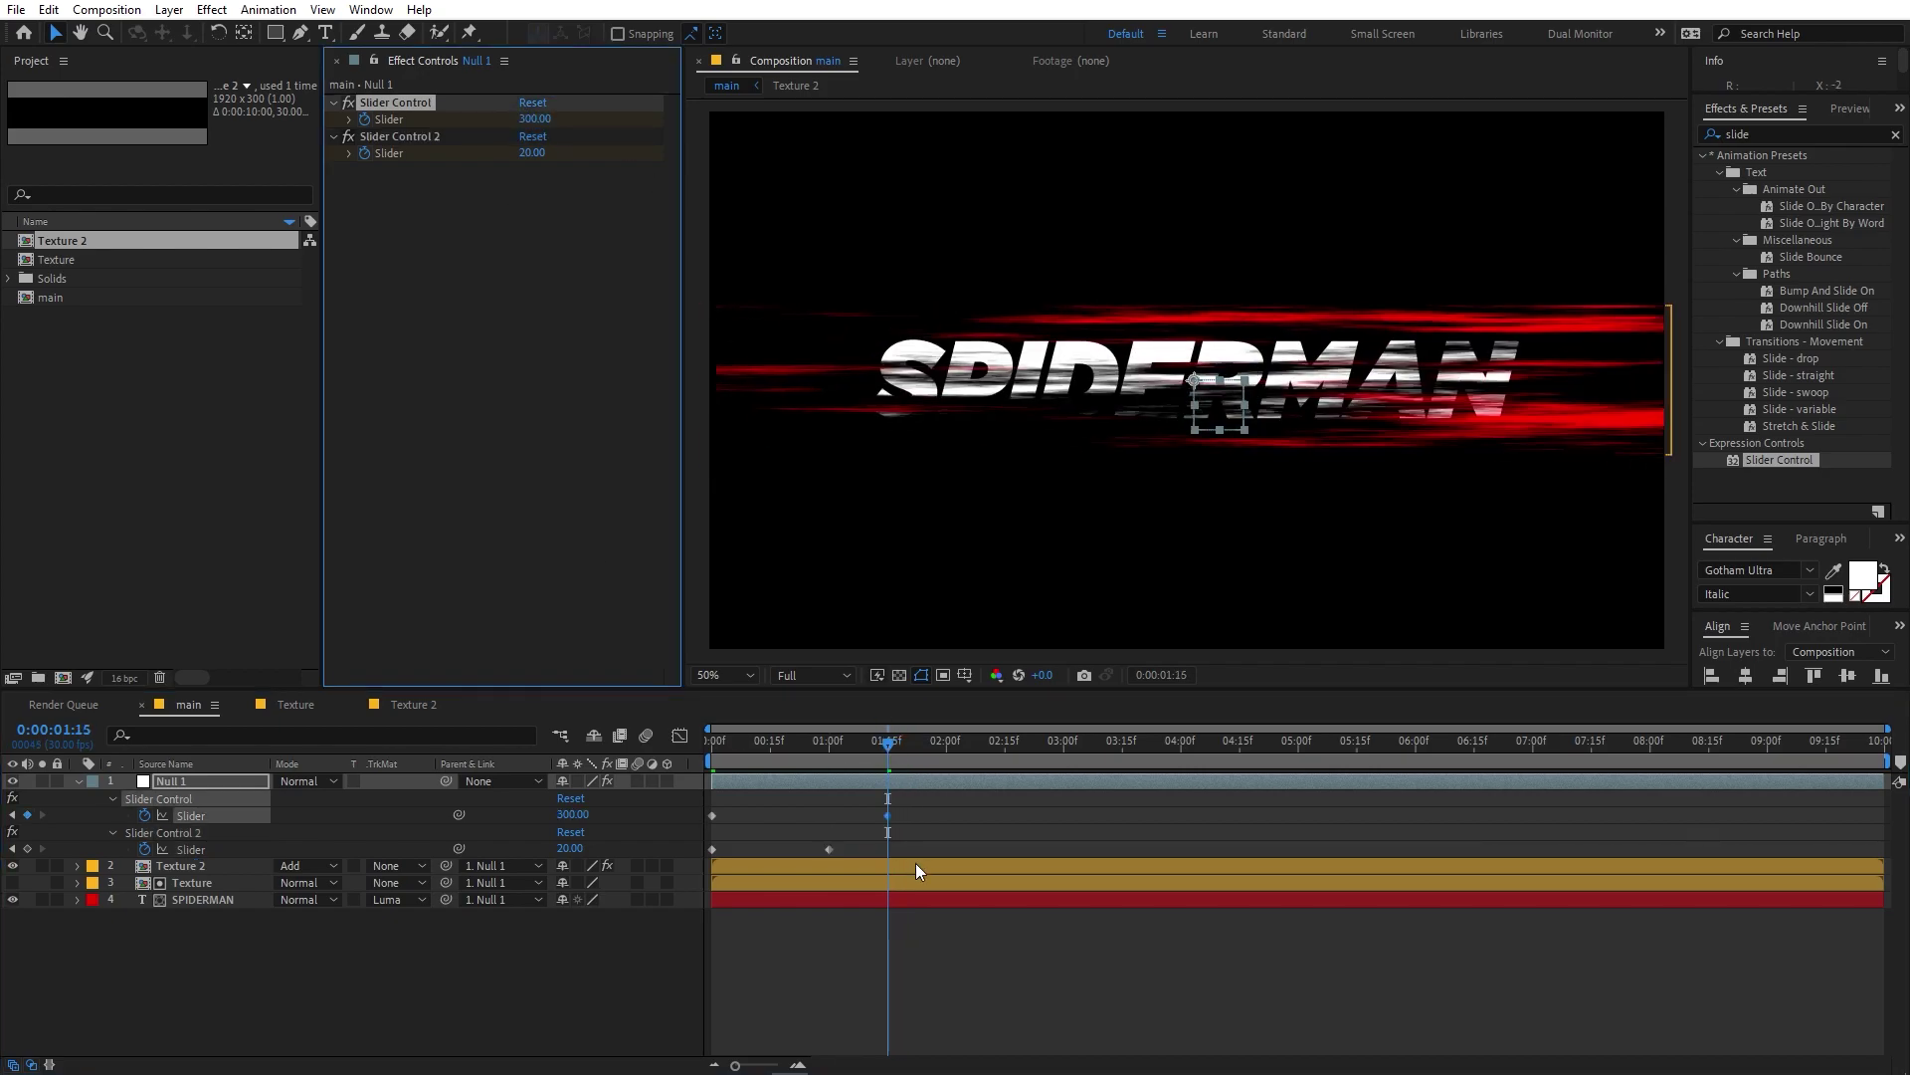
# Select the Slider Control keyframe at 0:00:01:15 and preview the null's shake on the title.
pyautogui.moveTo(931, 814); pyautogui.dragTo(695, 816)
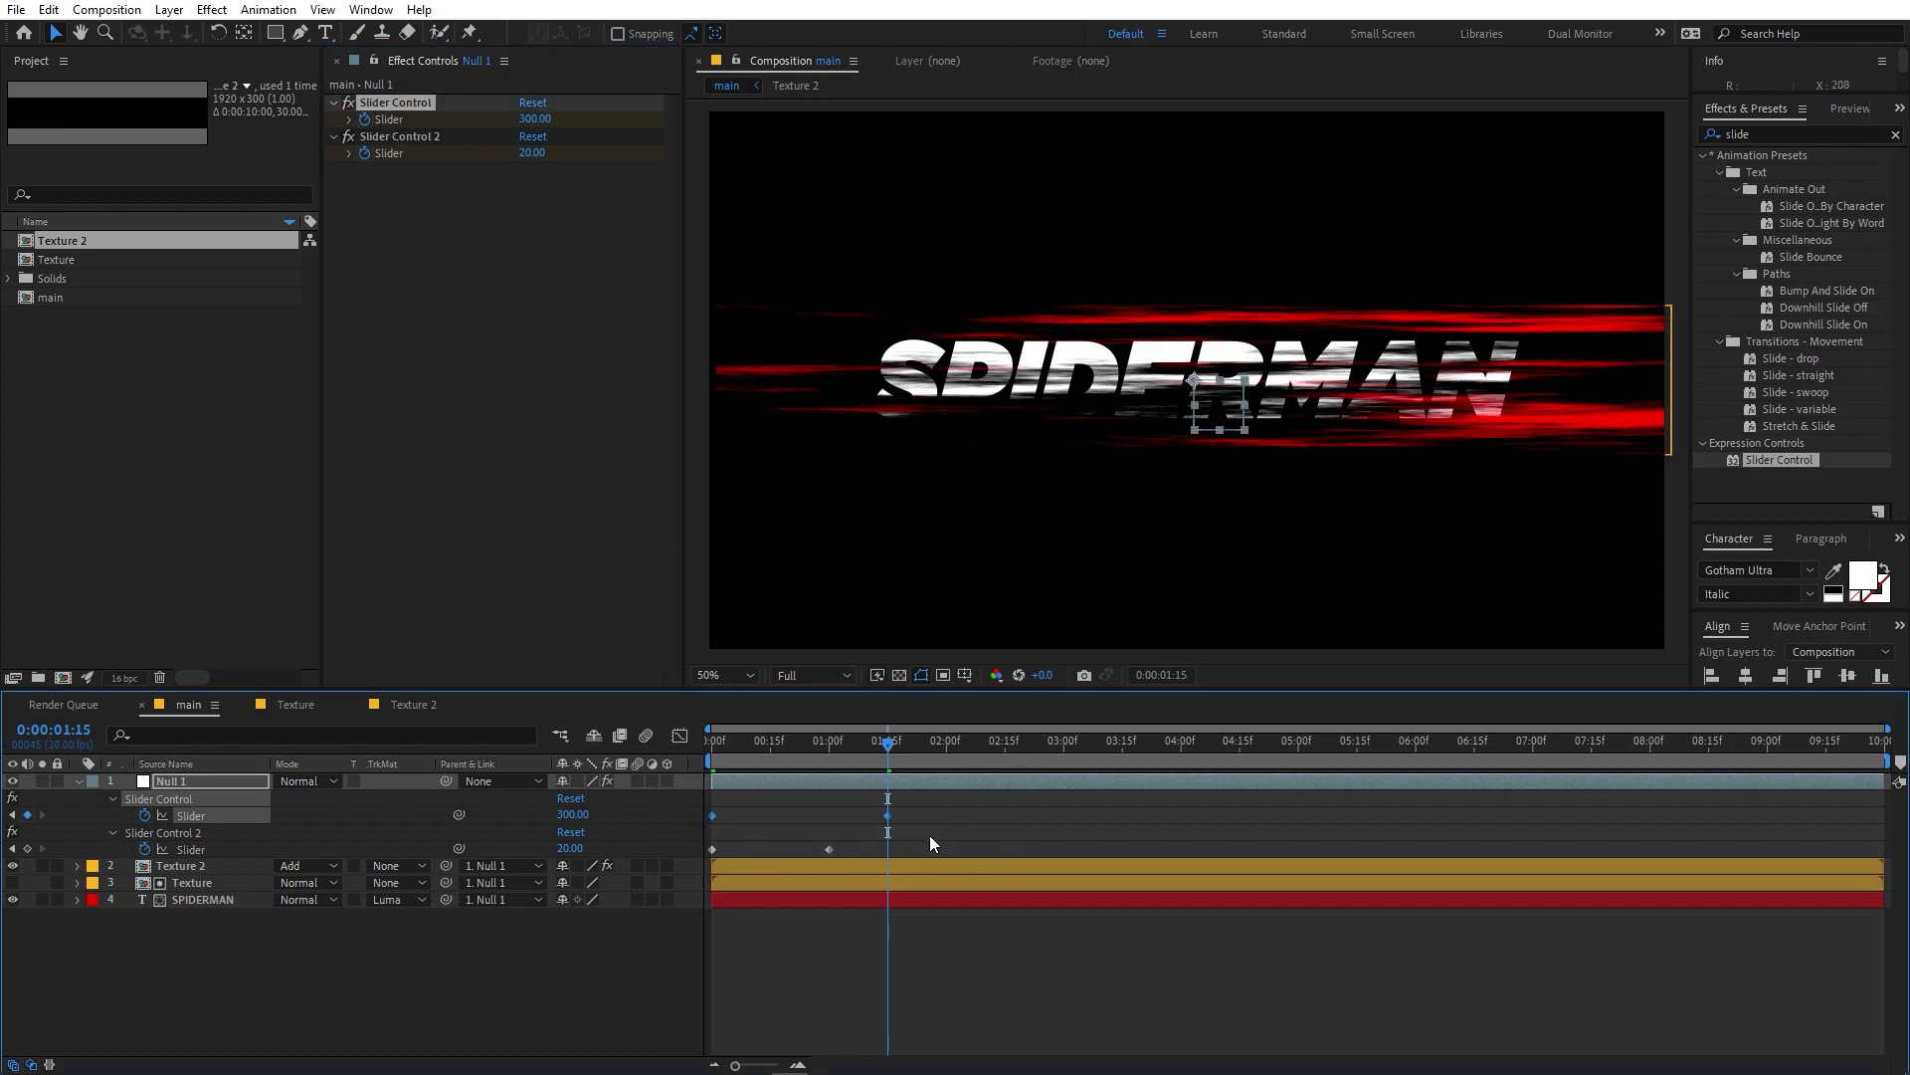
pyautogui.click(862, 834)
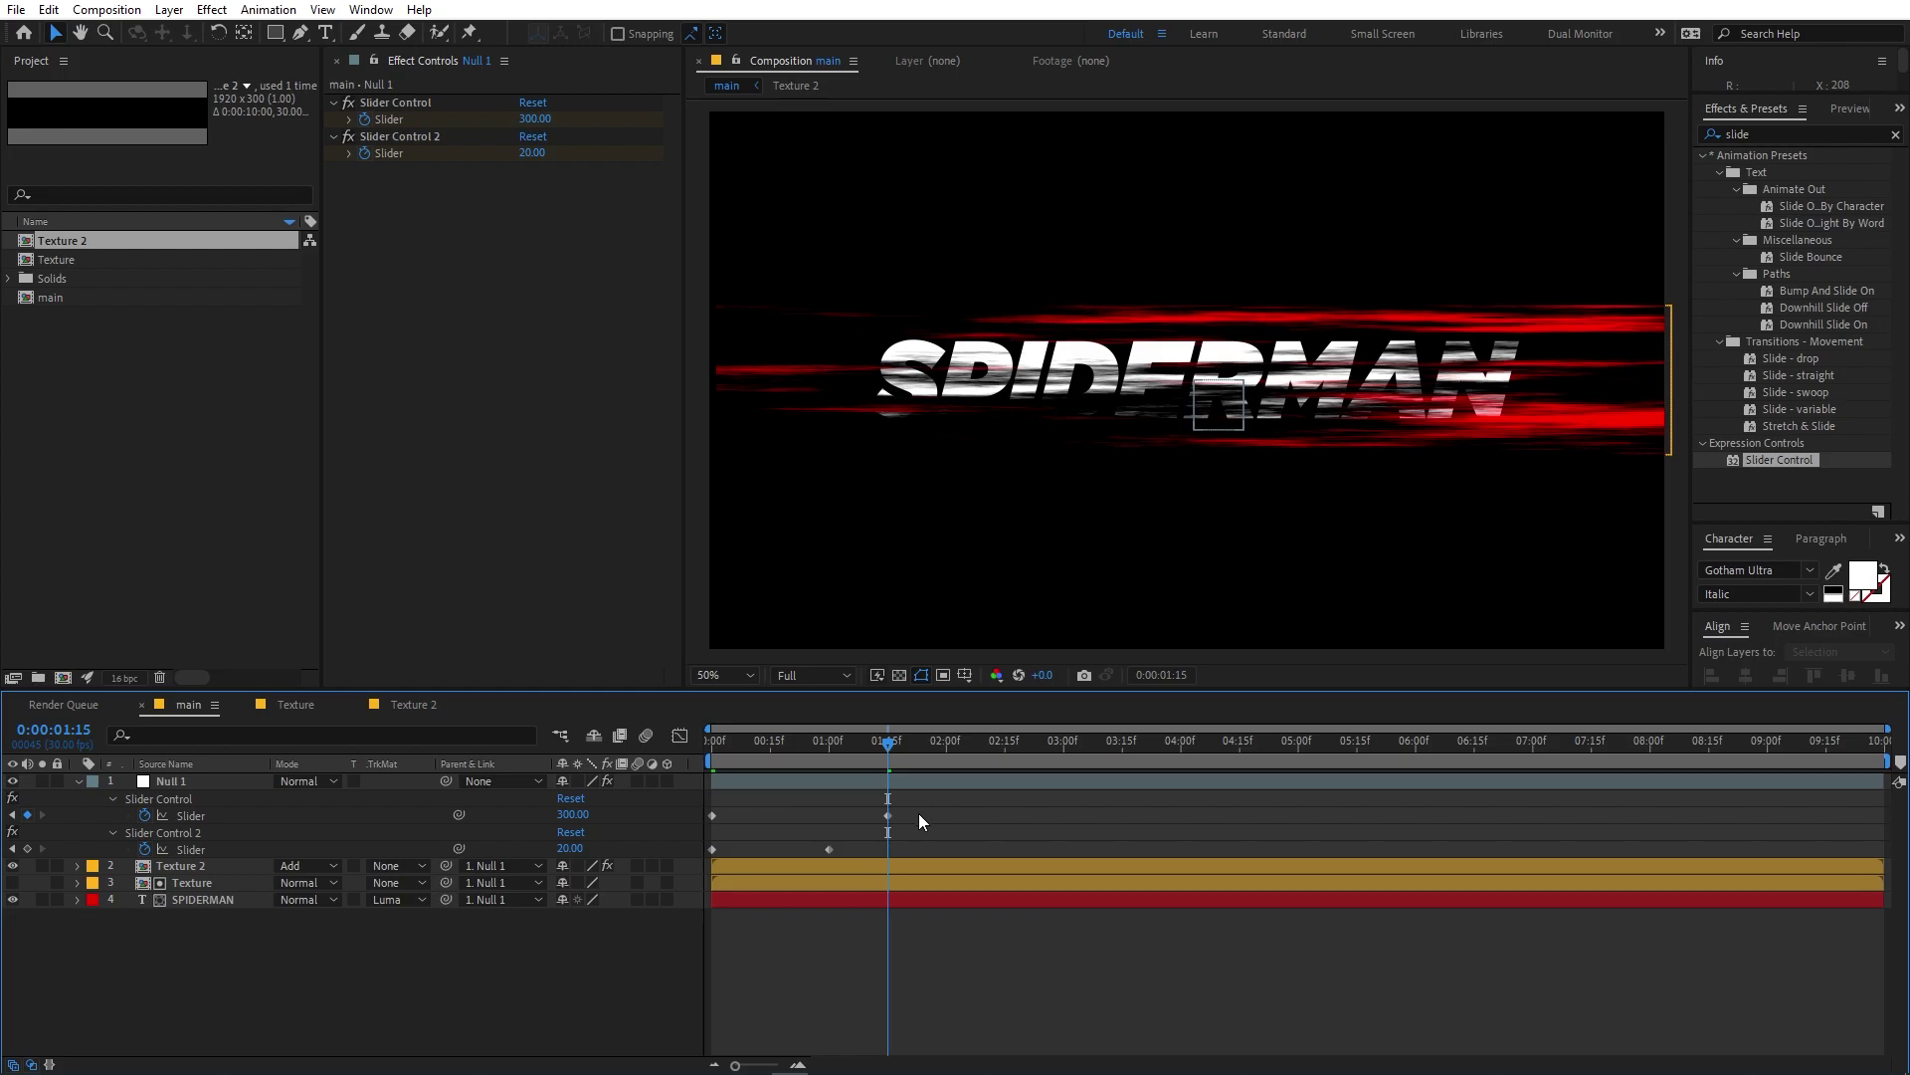
pyautogui.click(887, 815)
pyautogui.moveTo(787, 753)
pyautogui.mouseDown()
pyautogui.moveTo(720, 760)
pyautogui.moveTo(798, 756)
pyautogui.mouseUp()
pyautogui.press('space')
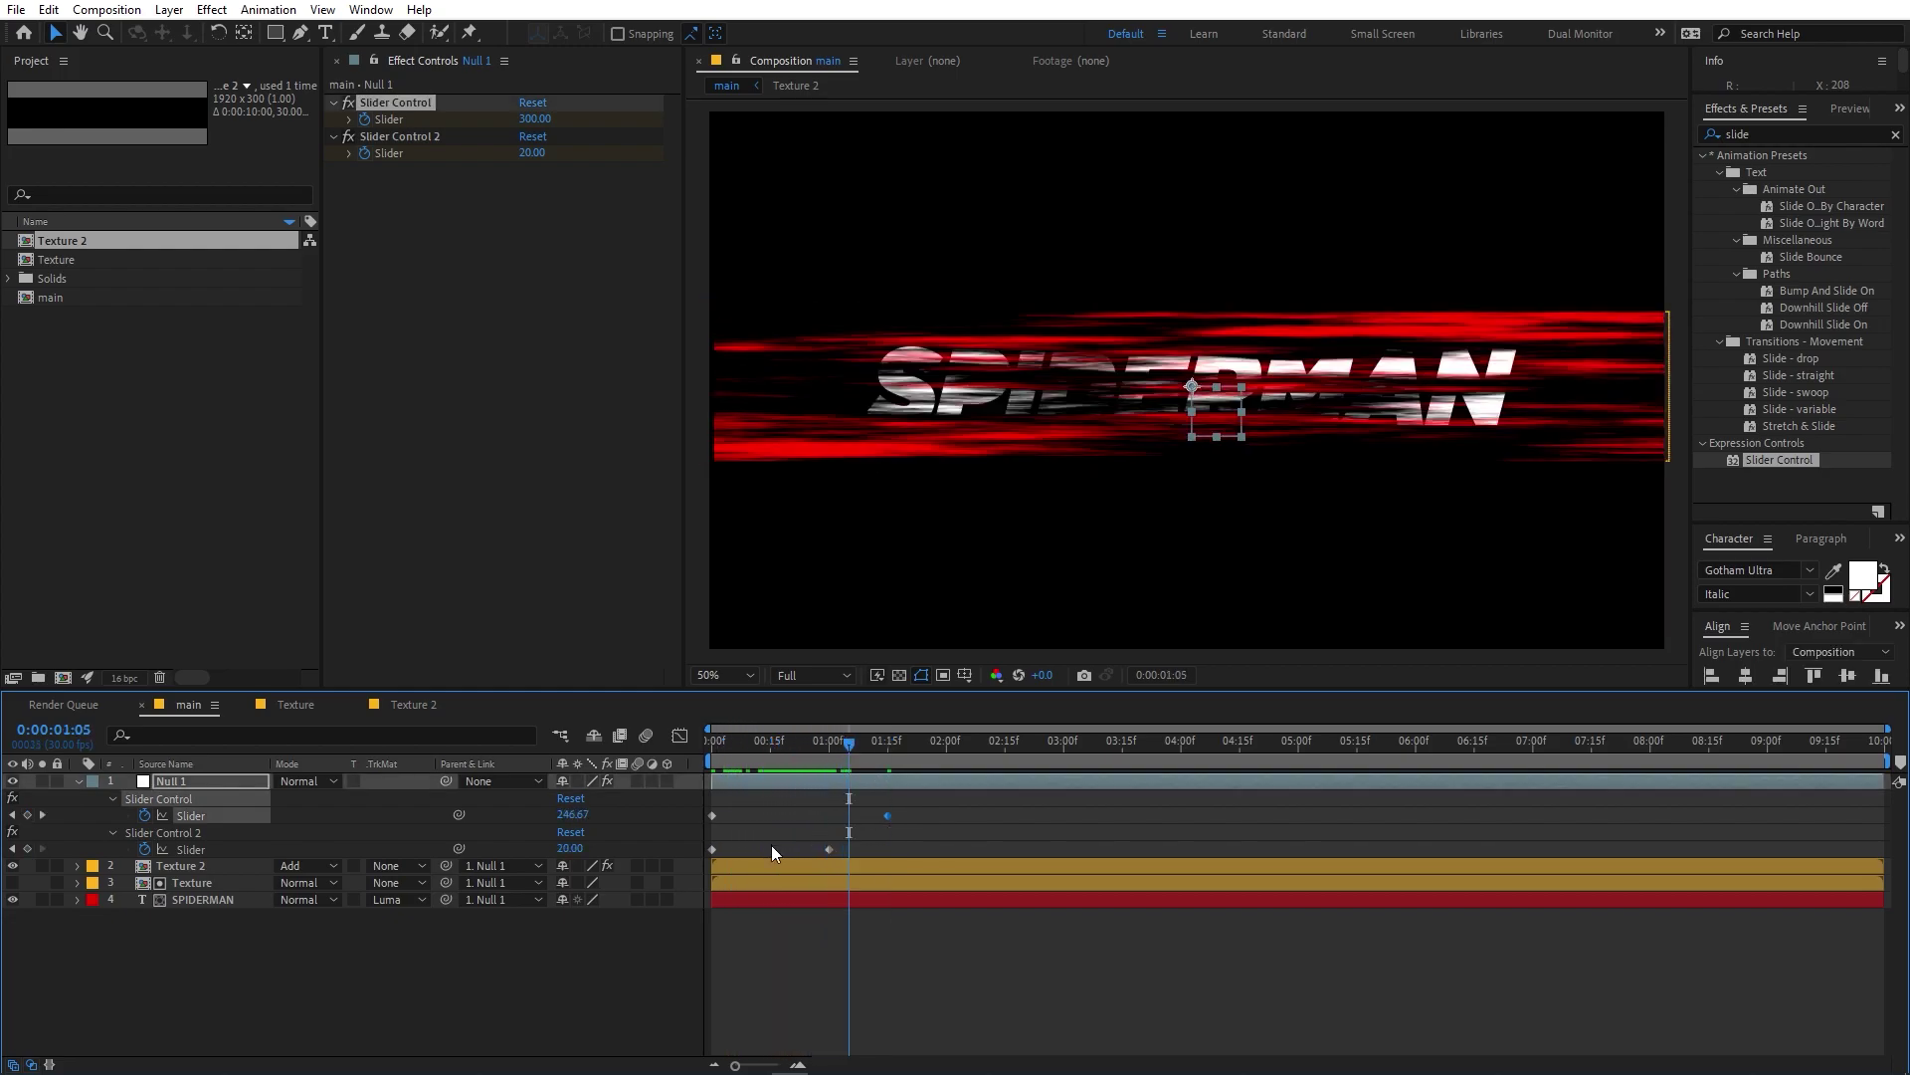
# Keyframe Slider Control 2 at 8 at 0:00:02:00.
pyautogui.moveTo(862, 845); pyautogui.dragTo(613, 851)
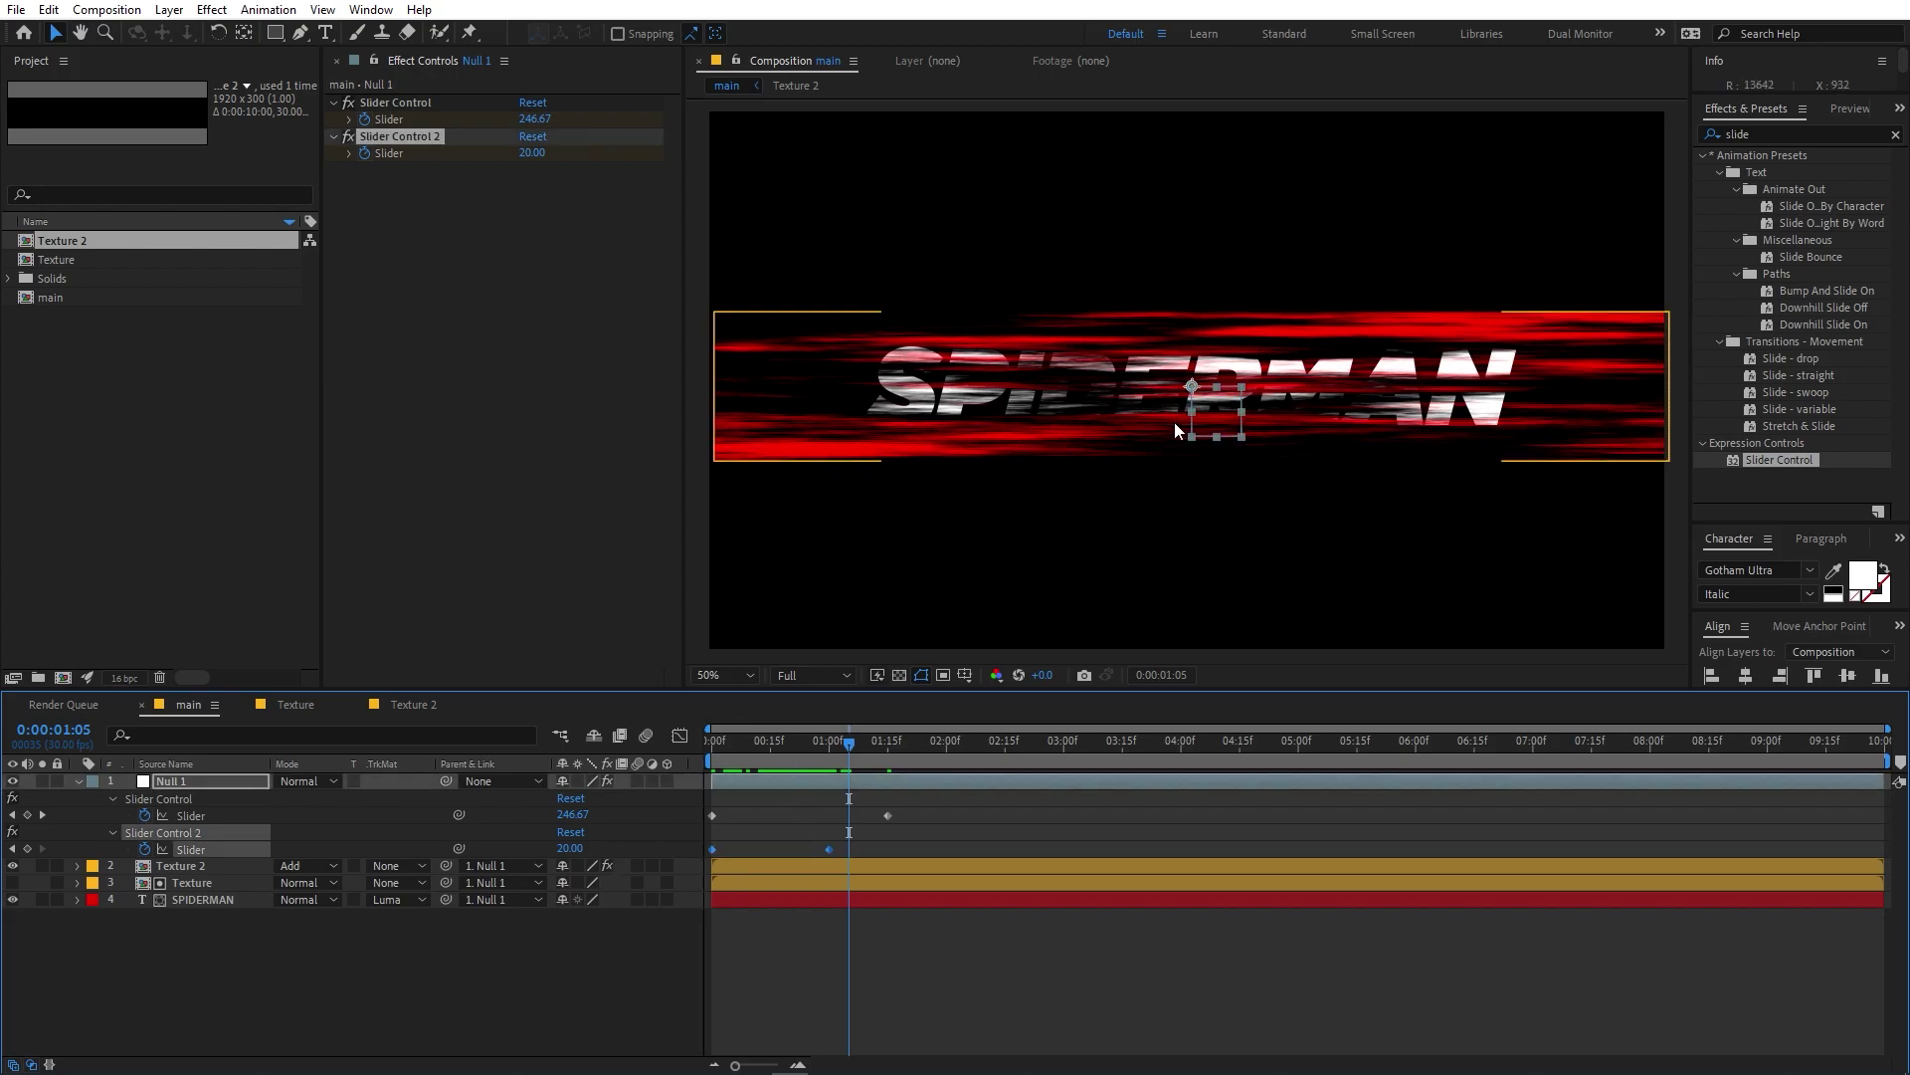
pyautogui.moveTo(761, 762); pyautogui.dragTo(946, 754)
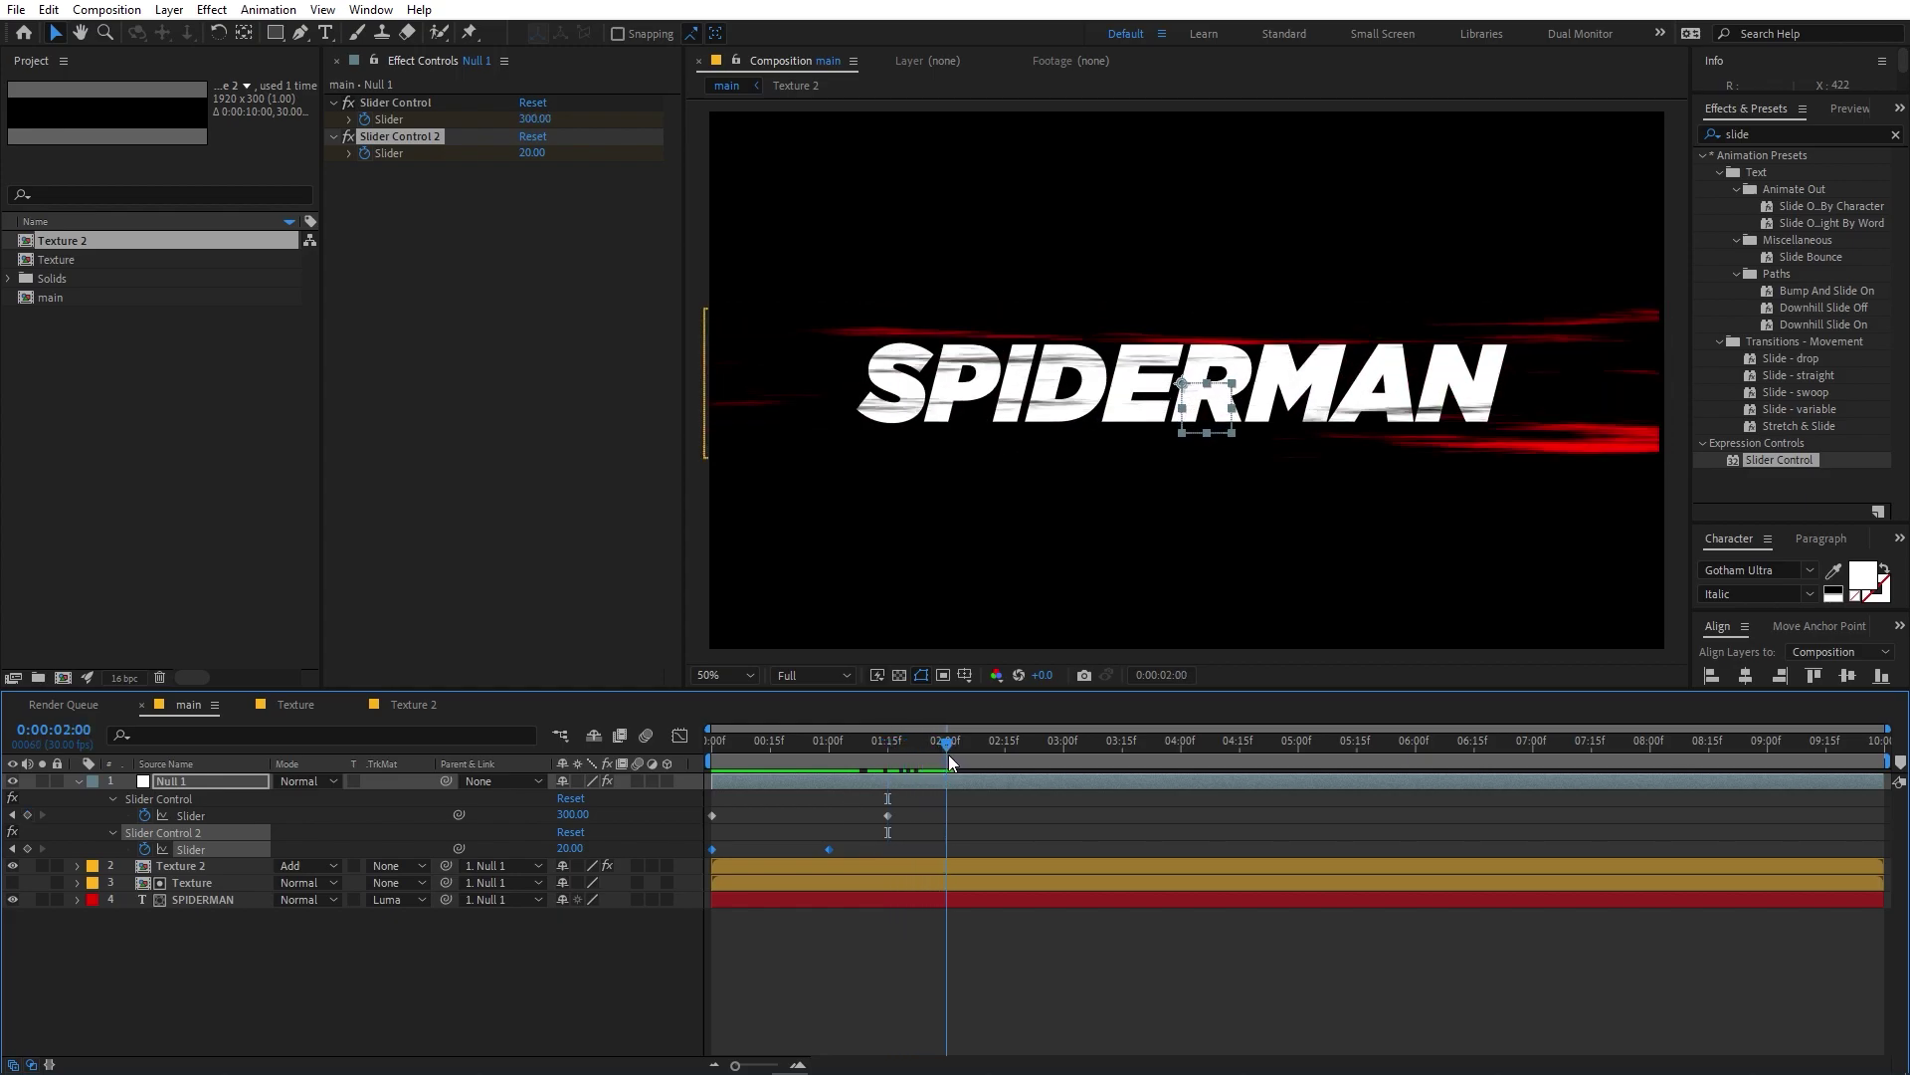
pyautogui.click(533, 154)
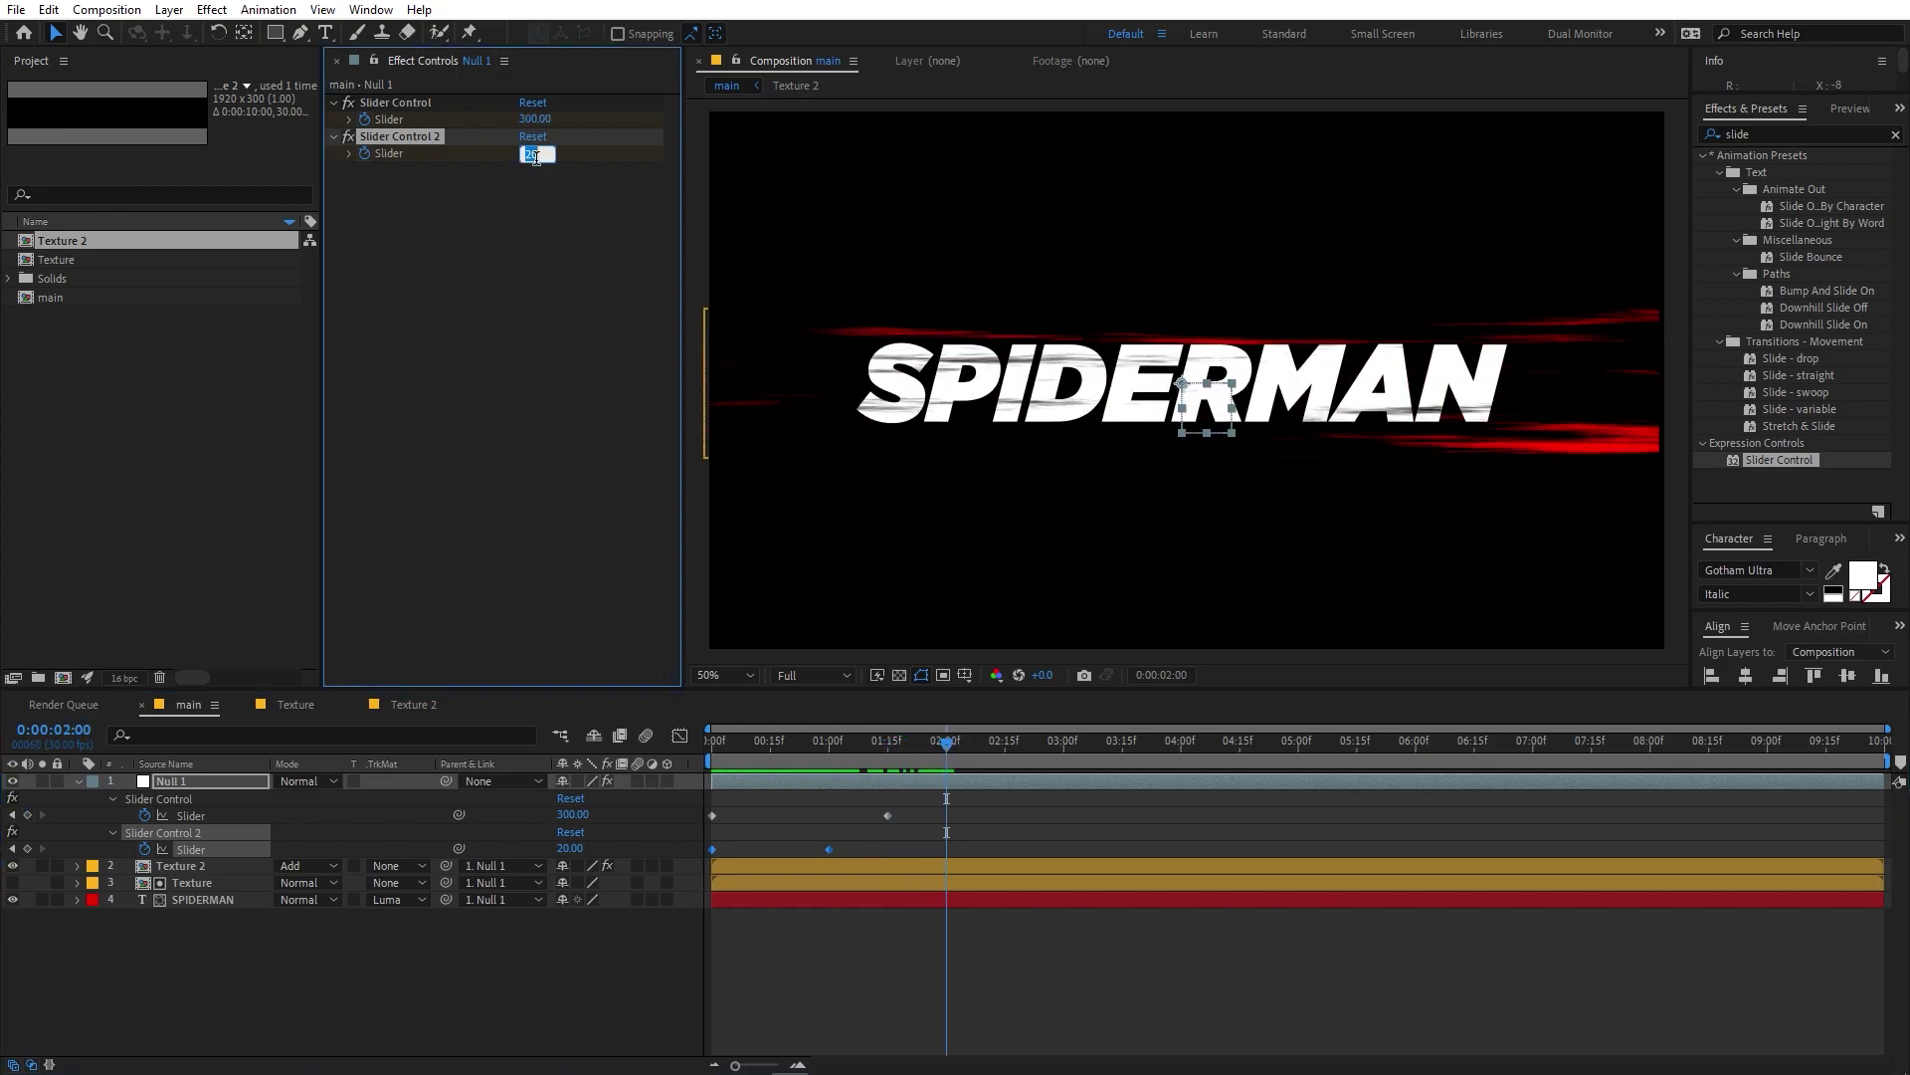
pyautogui.write('8')
pyautogui.press('Return')
# Keyframe both Slider Control 2 and Slider Control at 0 at 0:00:02:15.
pyautogui.moveTo(995, 762)
pyautogui.mouseDown()
pyautogui.moveTo(1023, 766)
pyautogui.moveTo(1005, 768)
pyautogui.mouseUp()
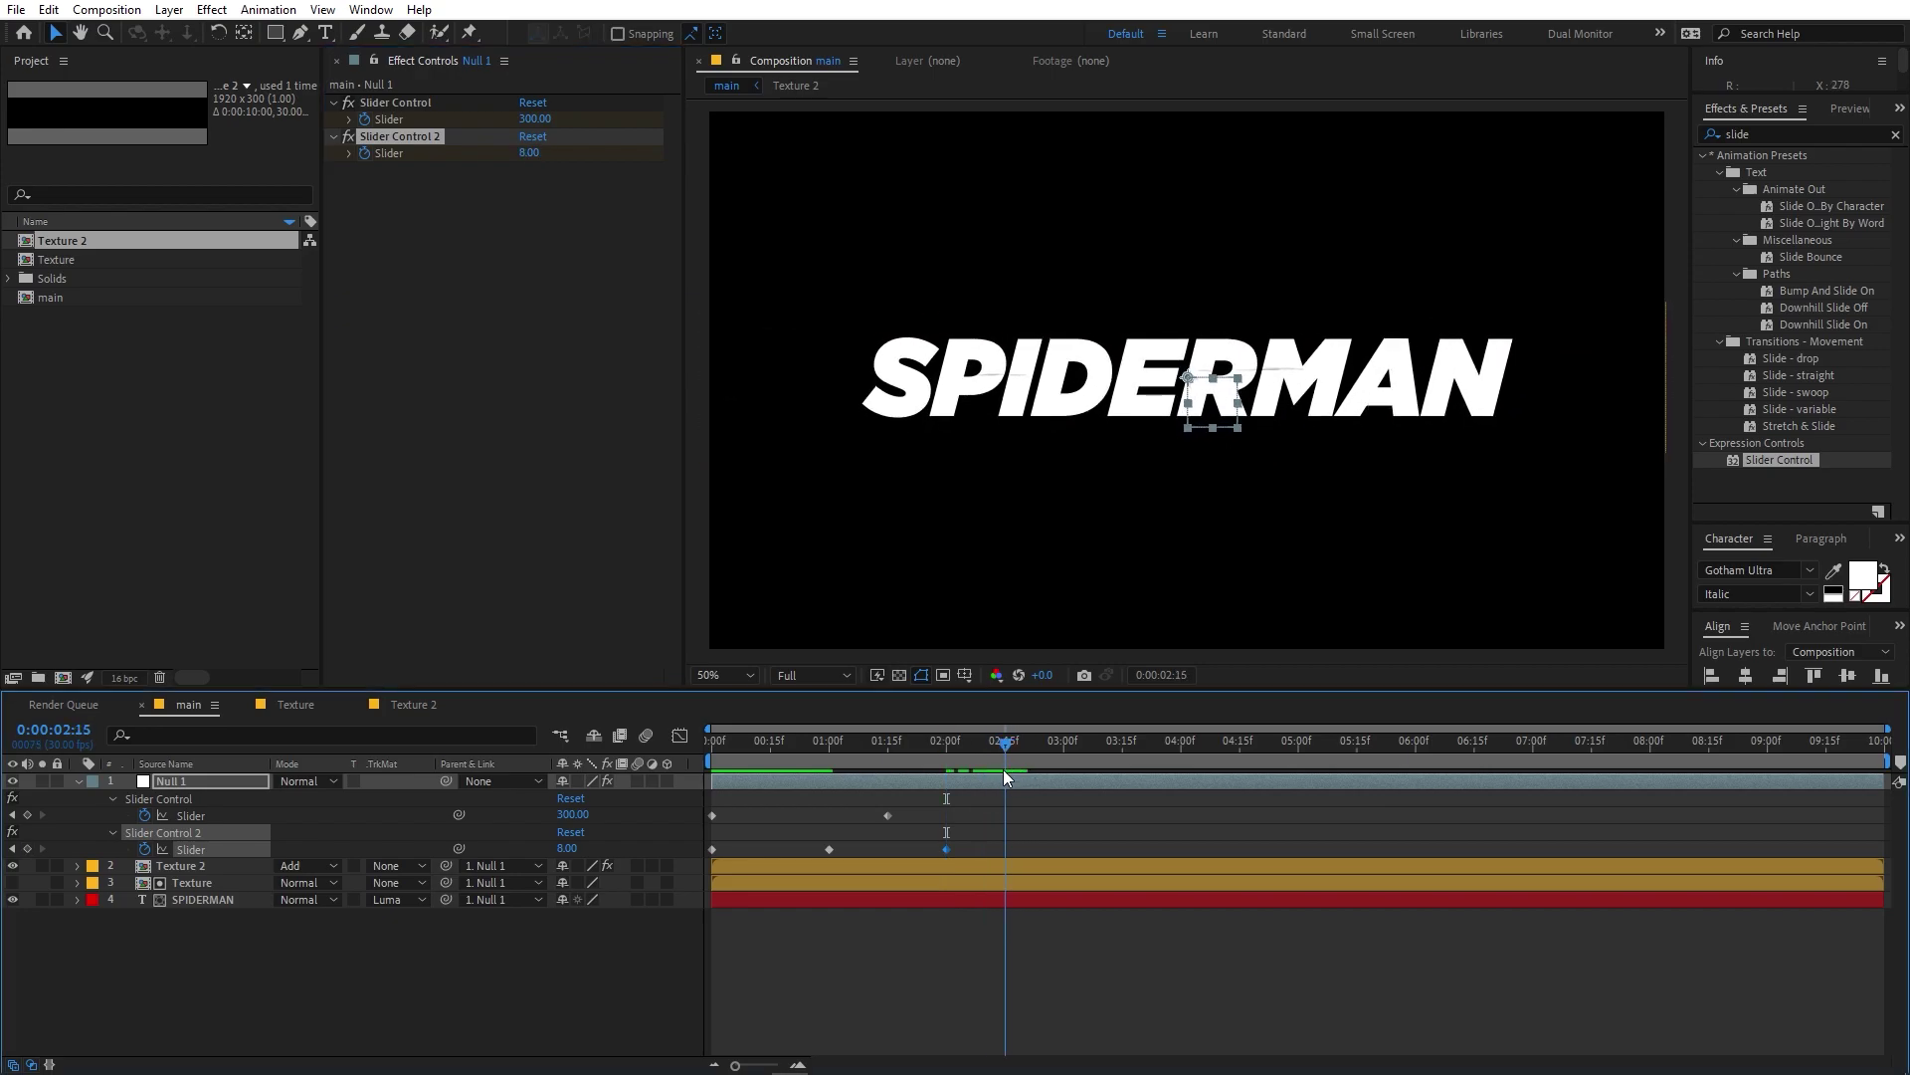
pyautogui.click(529, 152)
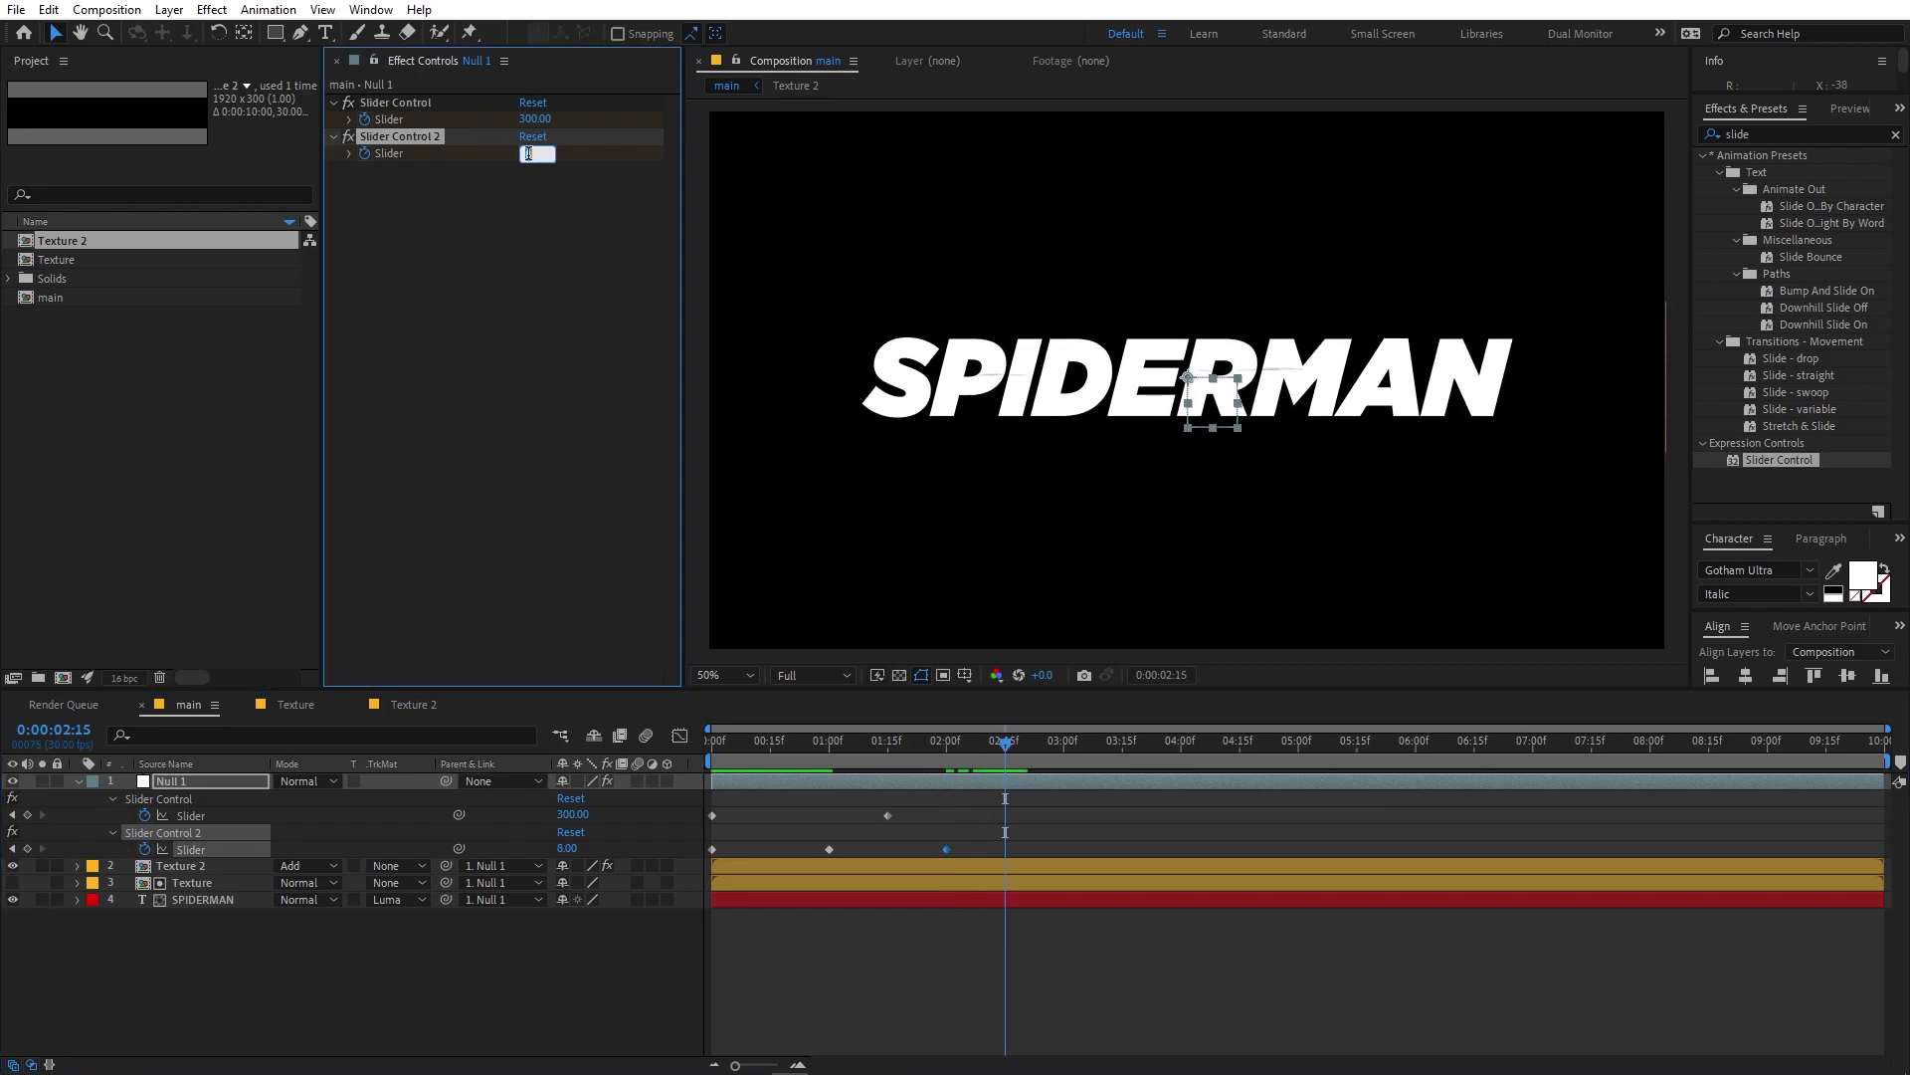
pyautogui.write('0')
pyautogui.press('Return')
pyautogui.click(530, 118)
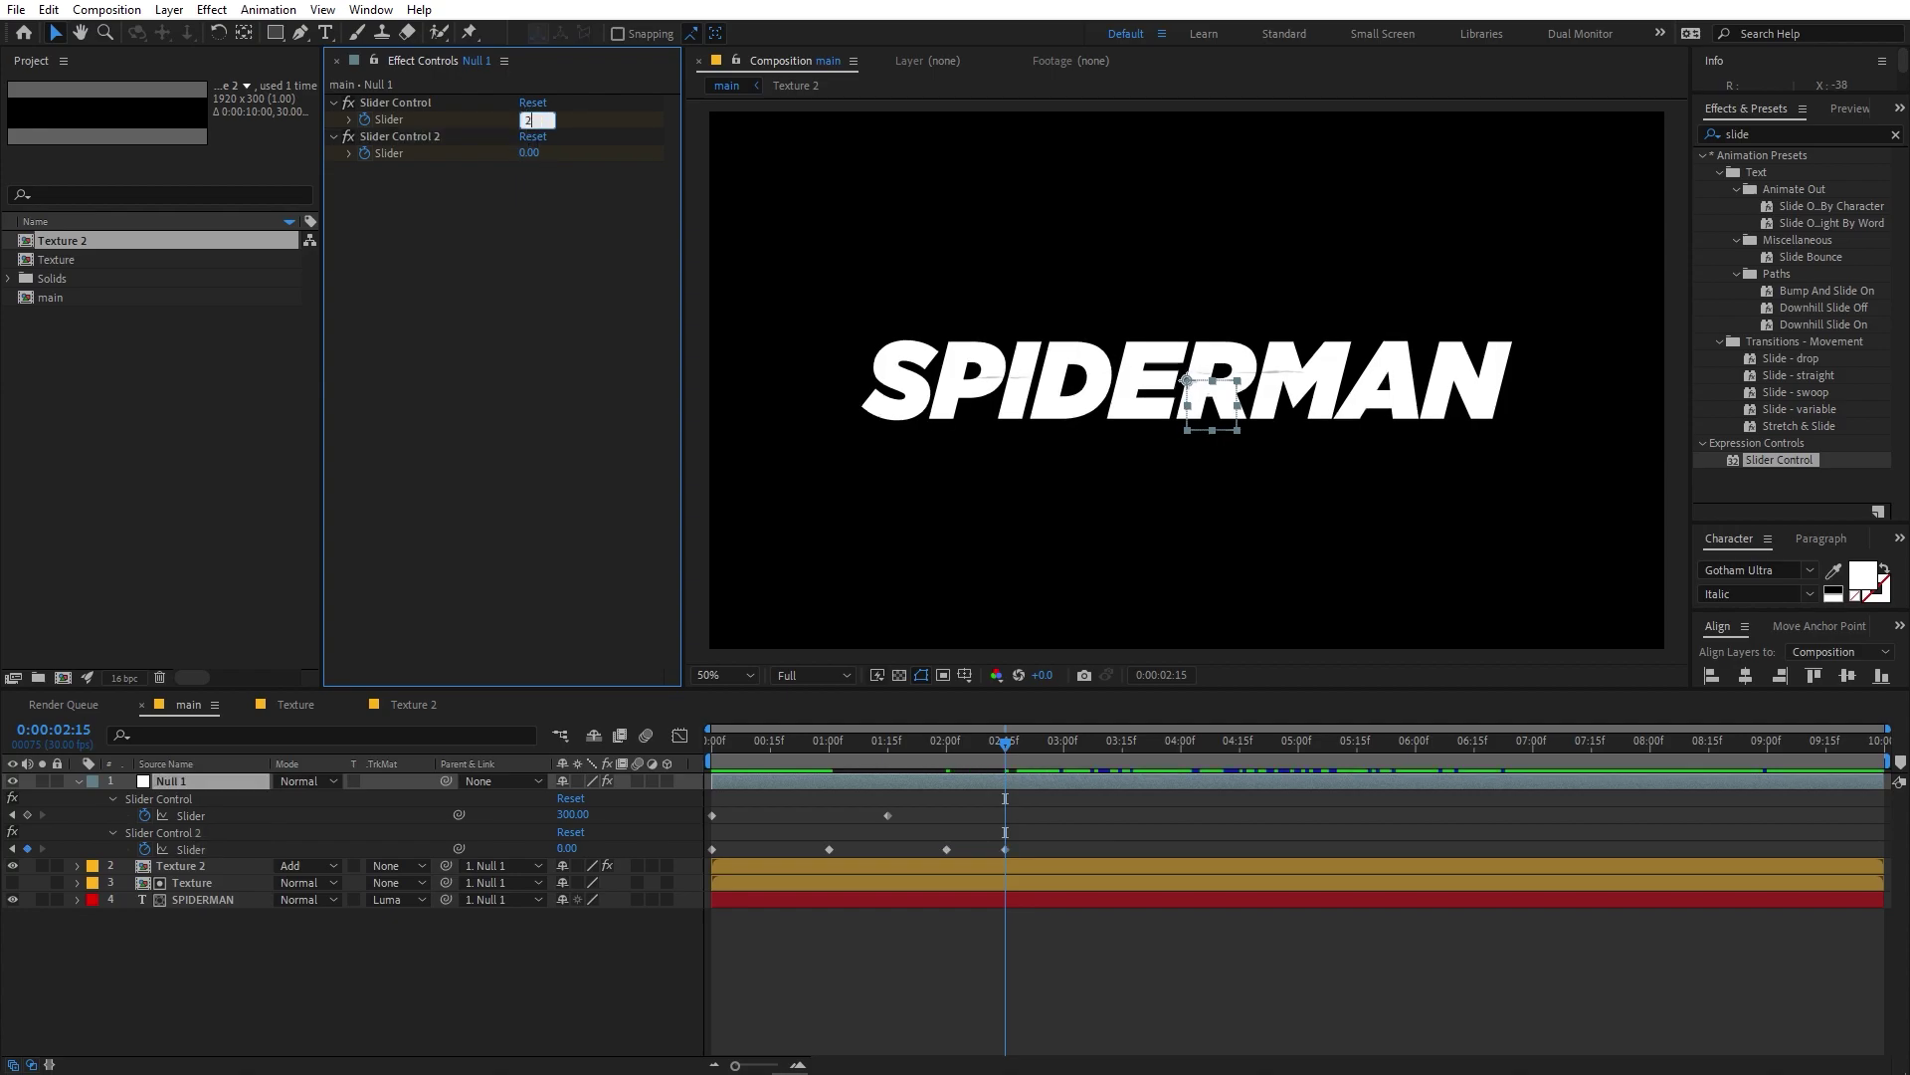
pyautogui.press('Return')
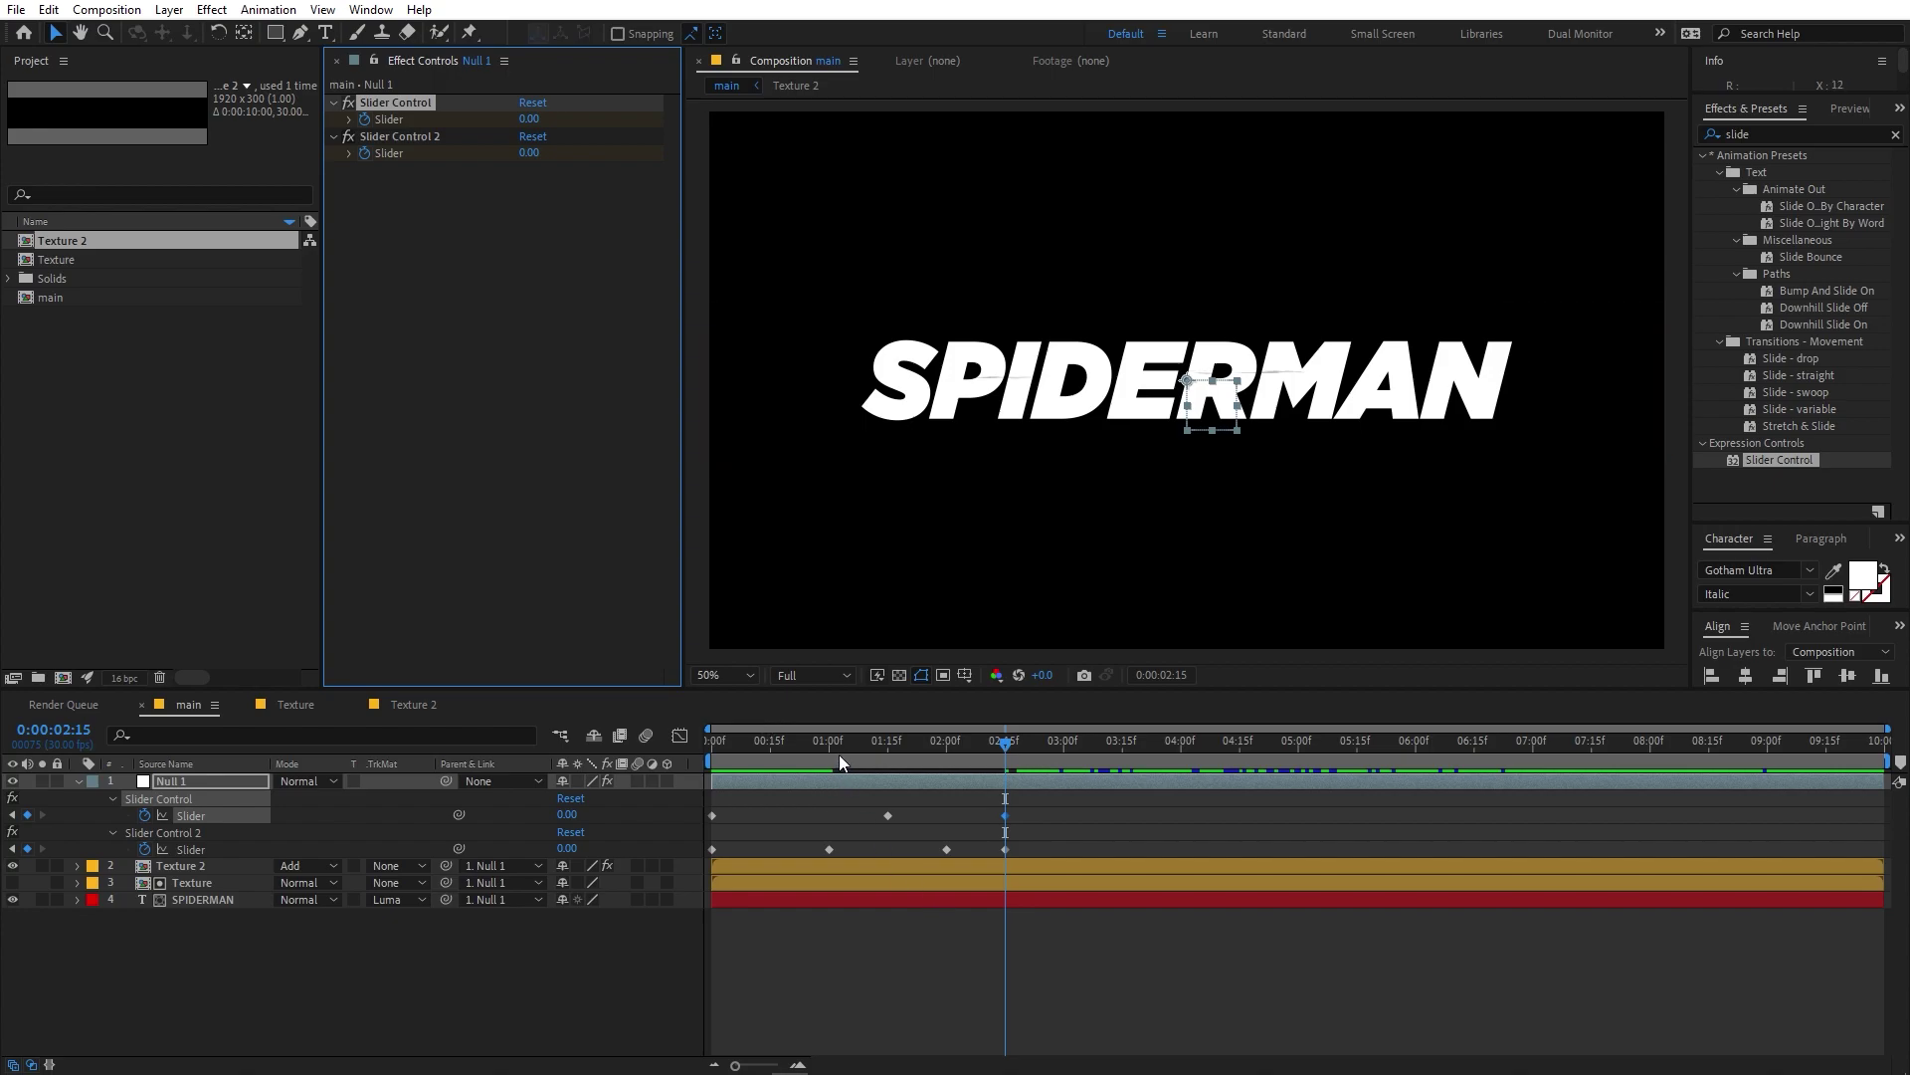
# Nudge the middle Slider Control keyframe just past 0:00:01:15 and Slider Control 2's middle keyframes just before 0:00:01:00 and 0:00:02:00, and preview the shake.
pyautogui.press('Home')
pyautogui.press('space')
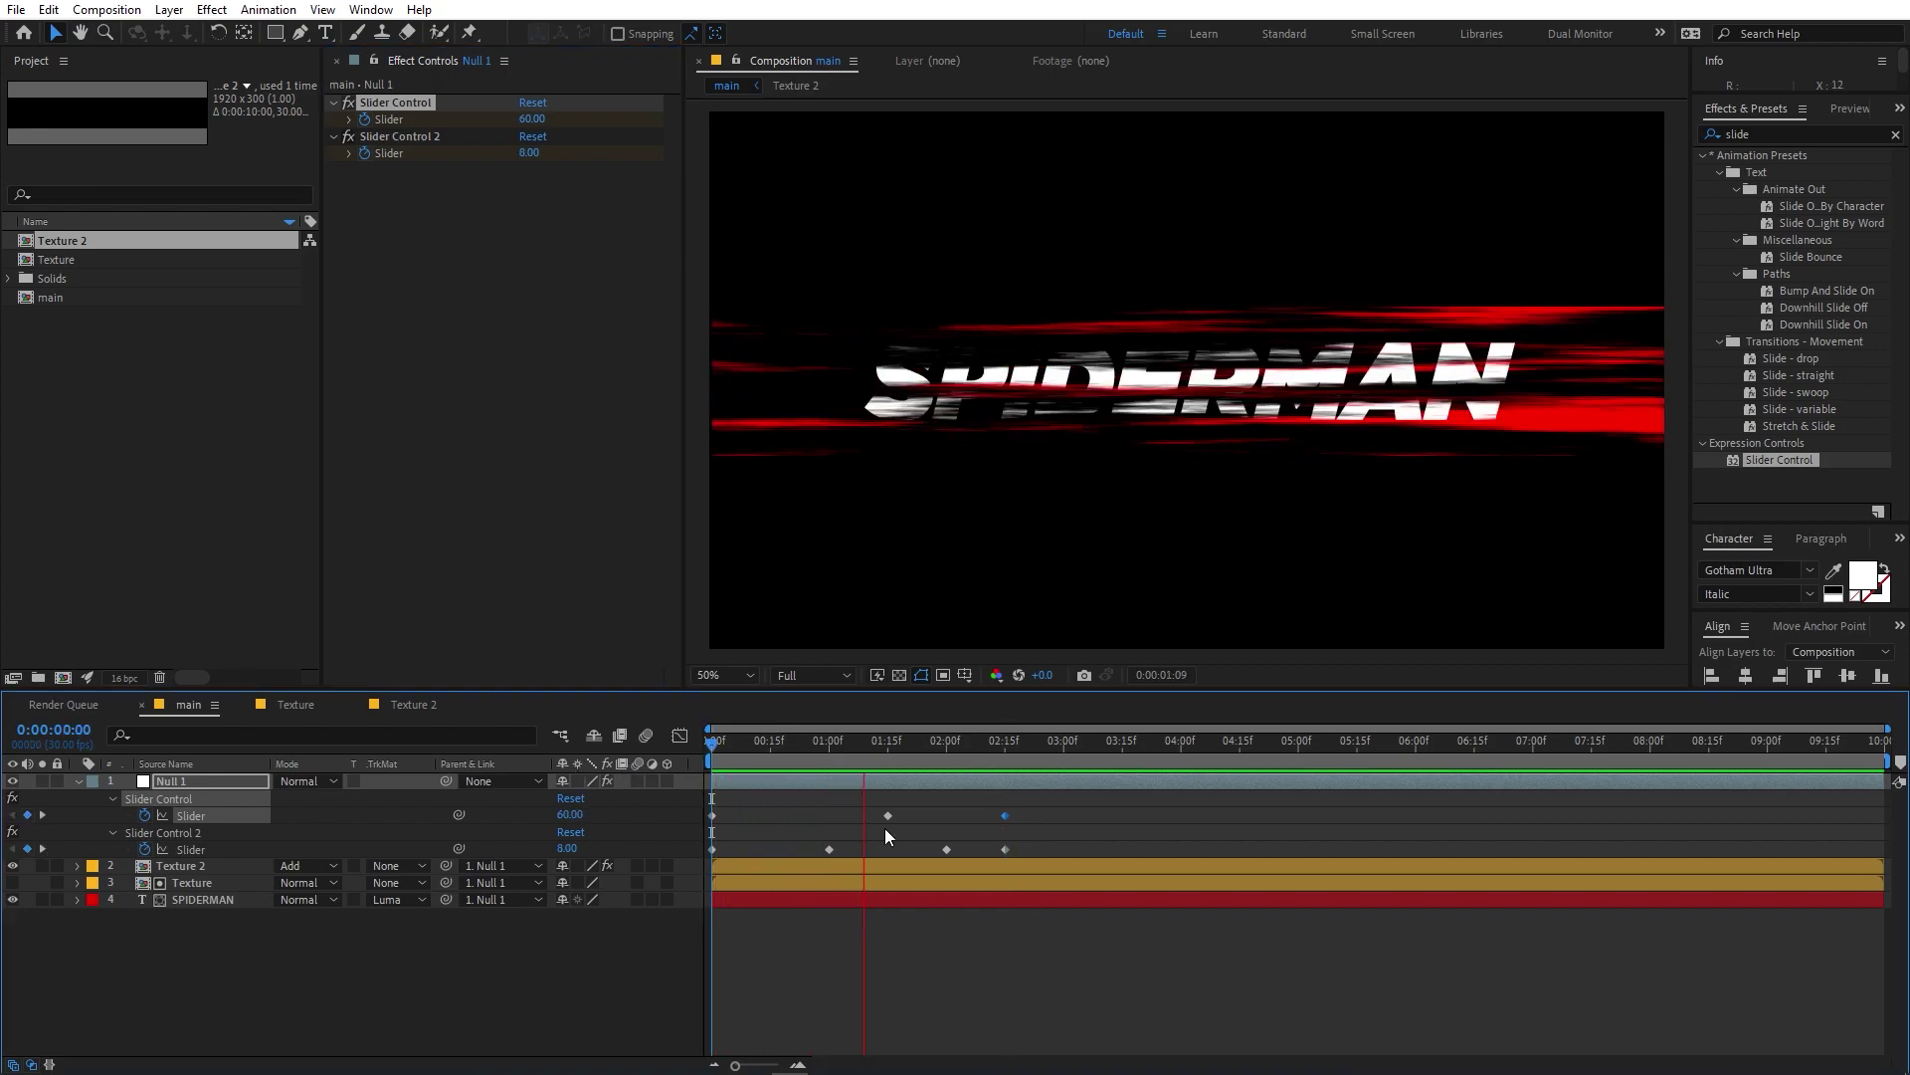
pyautogui.moveTo(887, 815); pyautogui.dragTo(820, 848)
pyautogui.press('Home')
pyautogui.press('space')
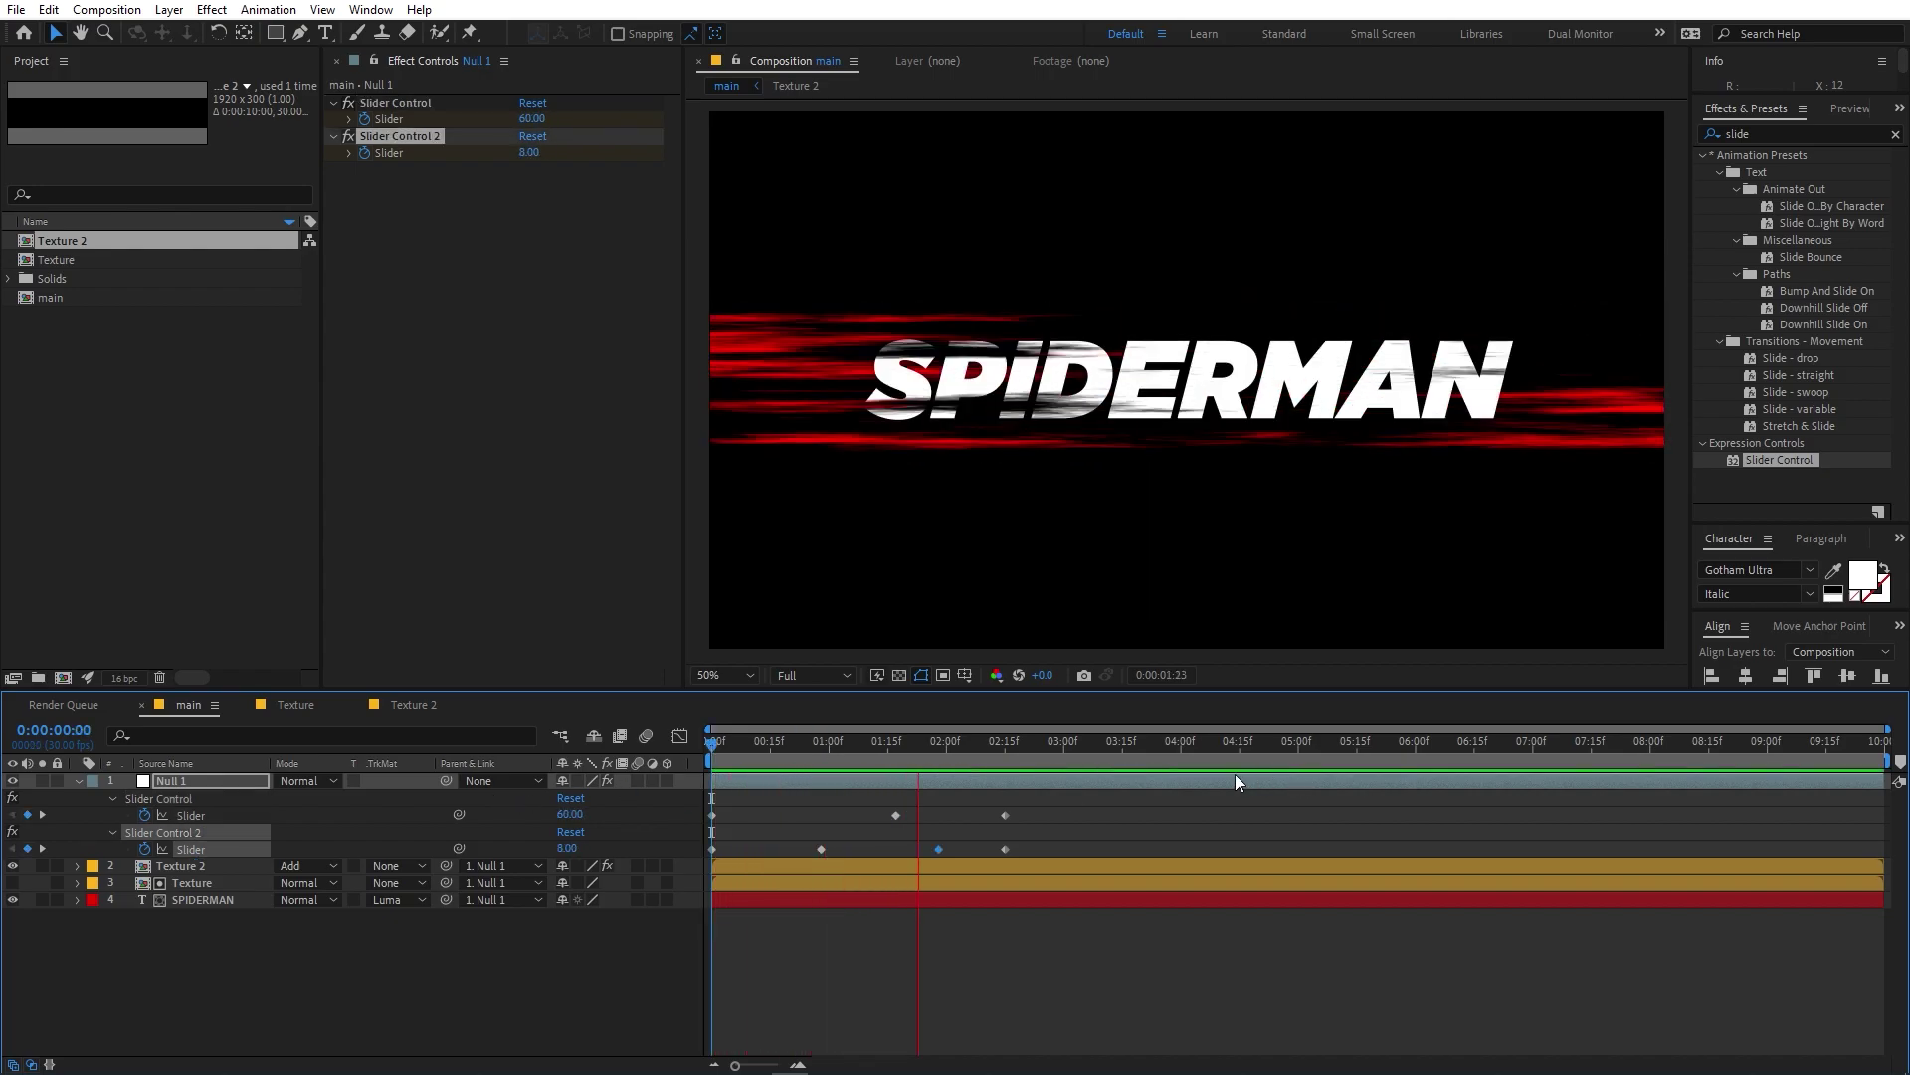
# Apply the Glow effect to the Texture 2 layer, with Glow Radius 76 and Glow Intensity 0.4.
pyautogui.moveTo(1174, 766); pyautogui.dragTo(899, 791)
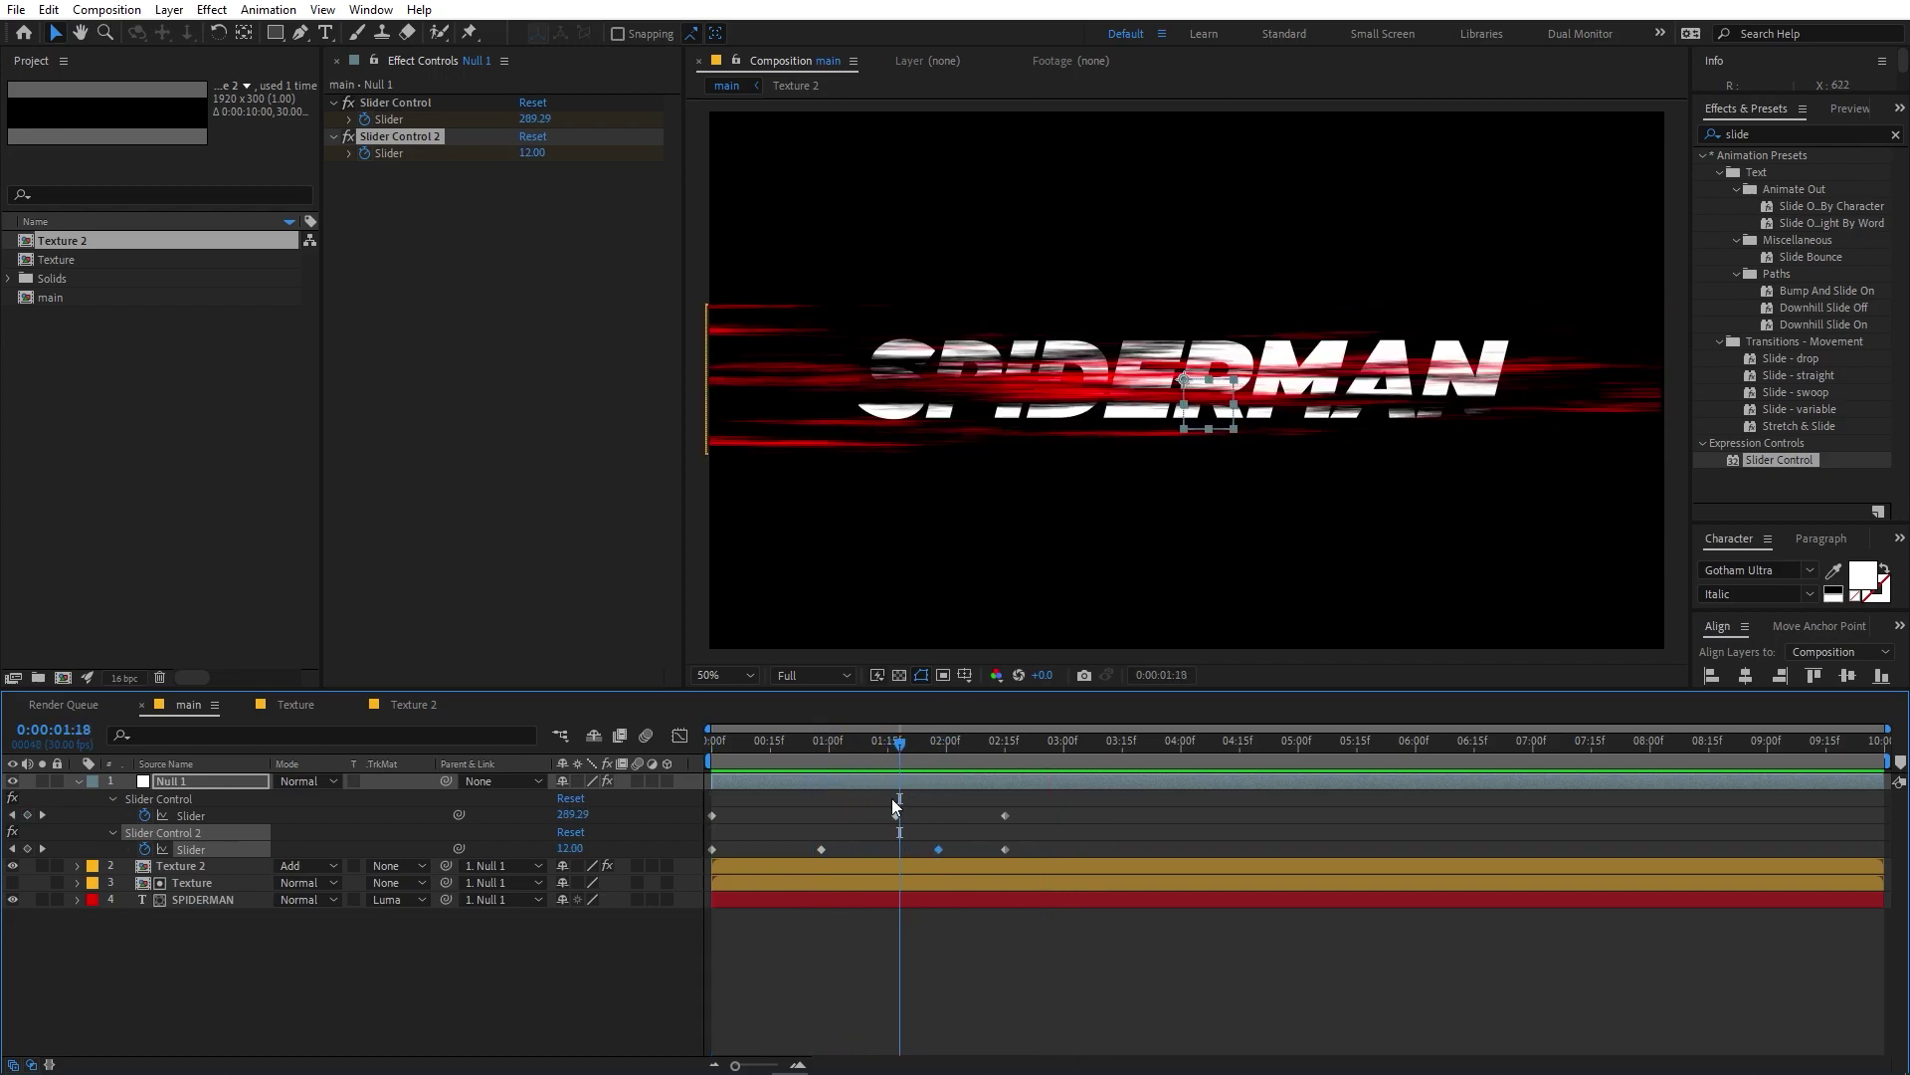
pyautogui.click(180, 868)
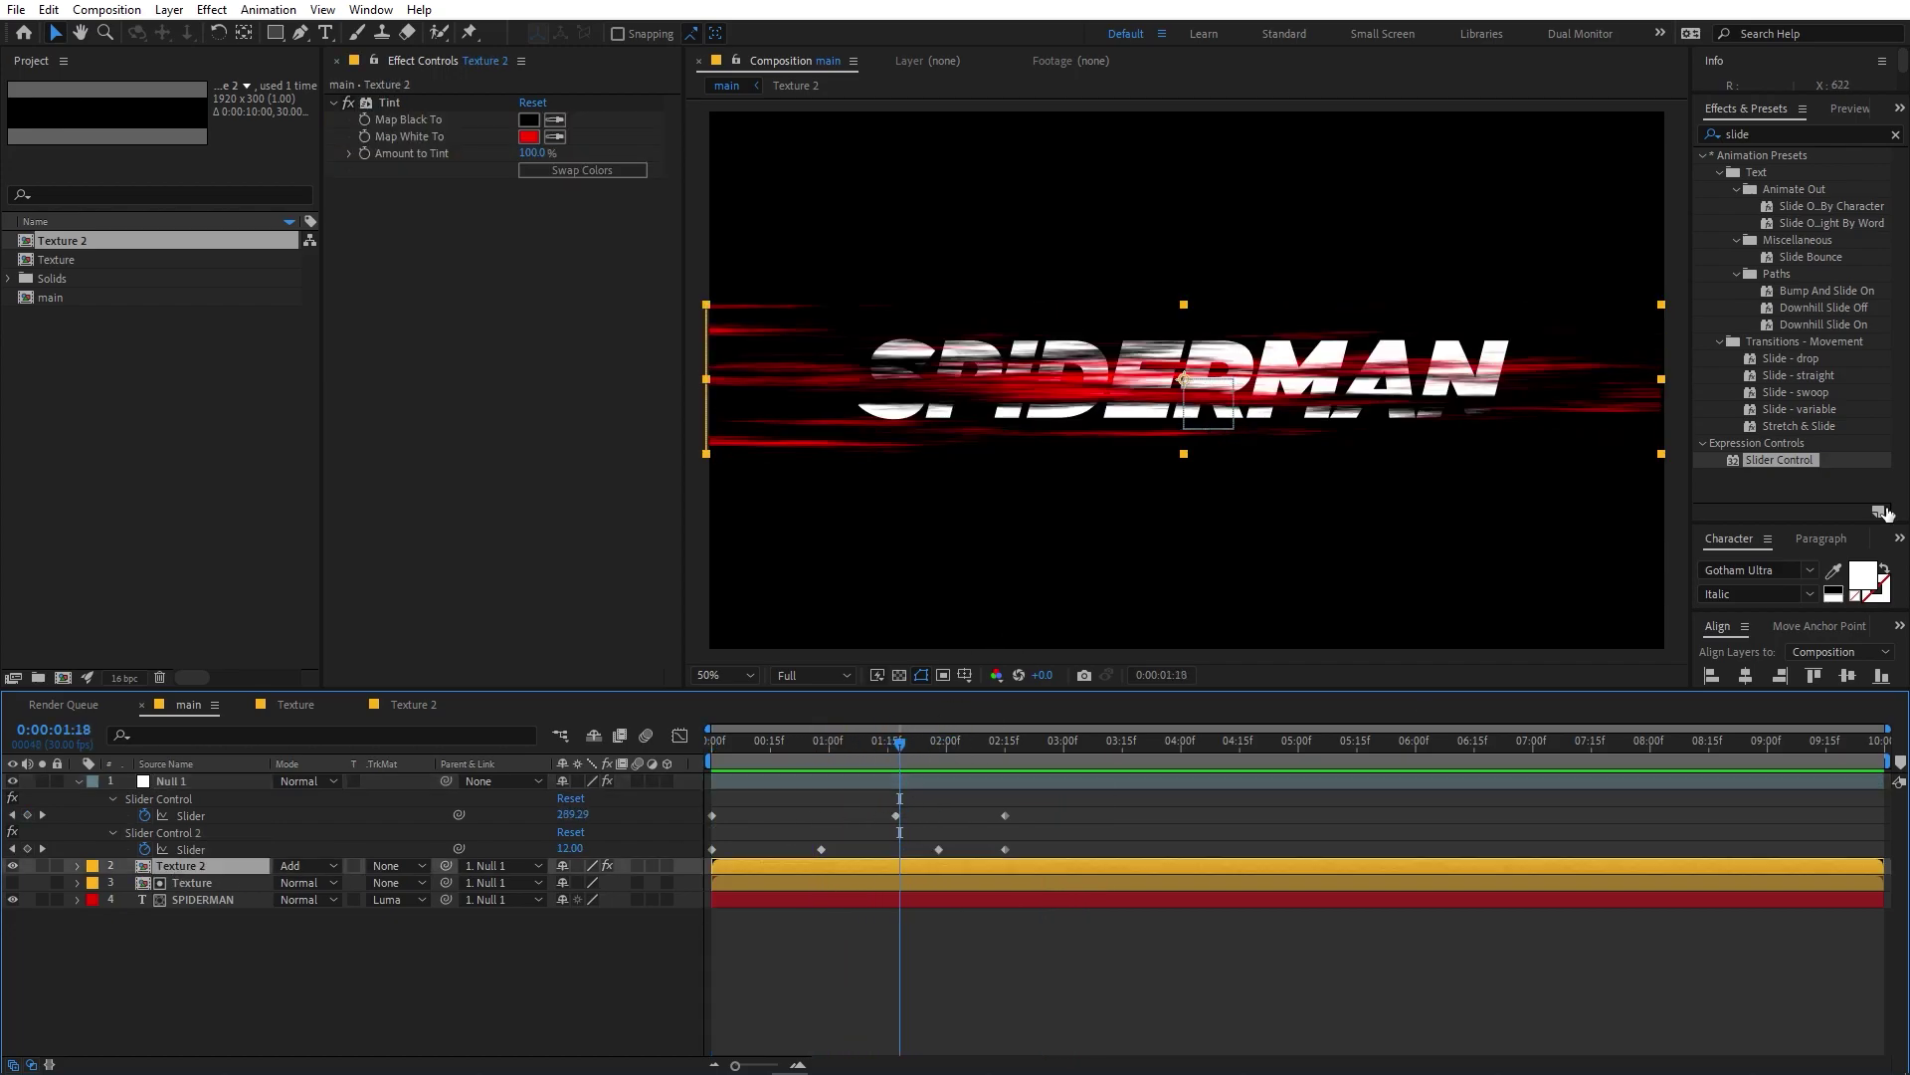
pyautogui.click(1788, 135)
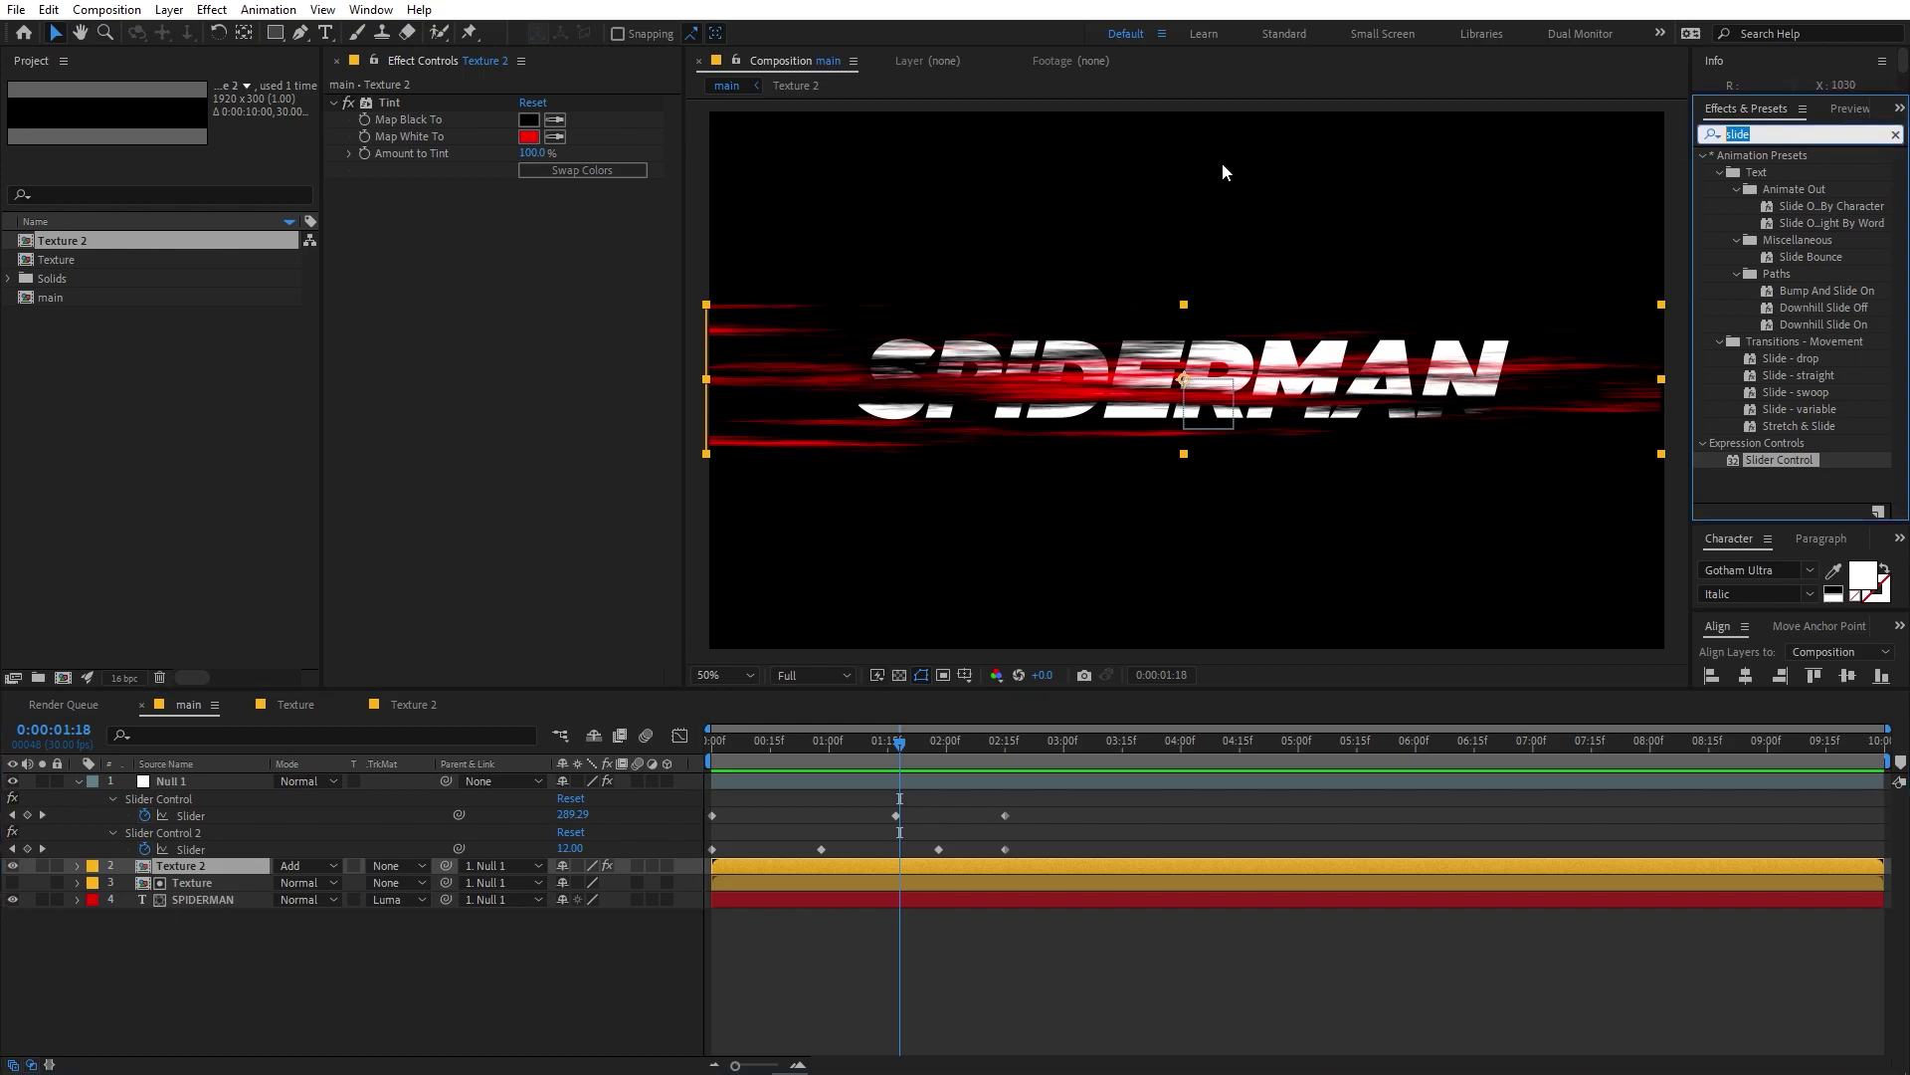
pyautogui.write('glow')
pyautogui.moveTo(1757, 323); pyautogui.dragTo(209, 865)
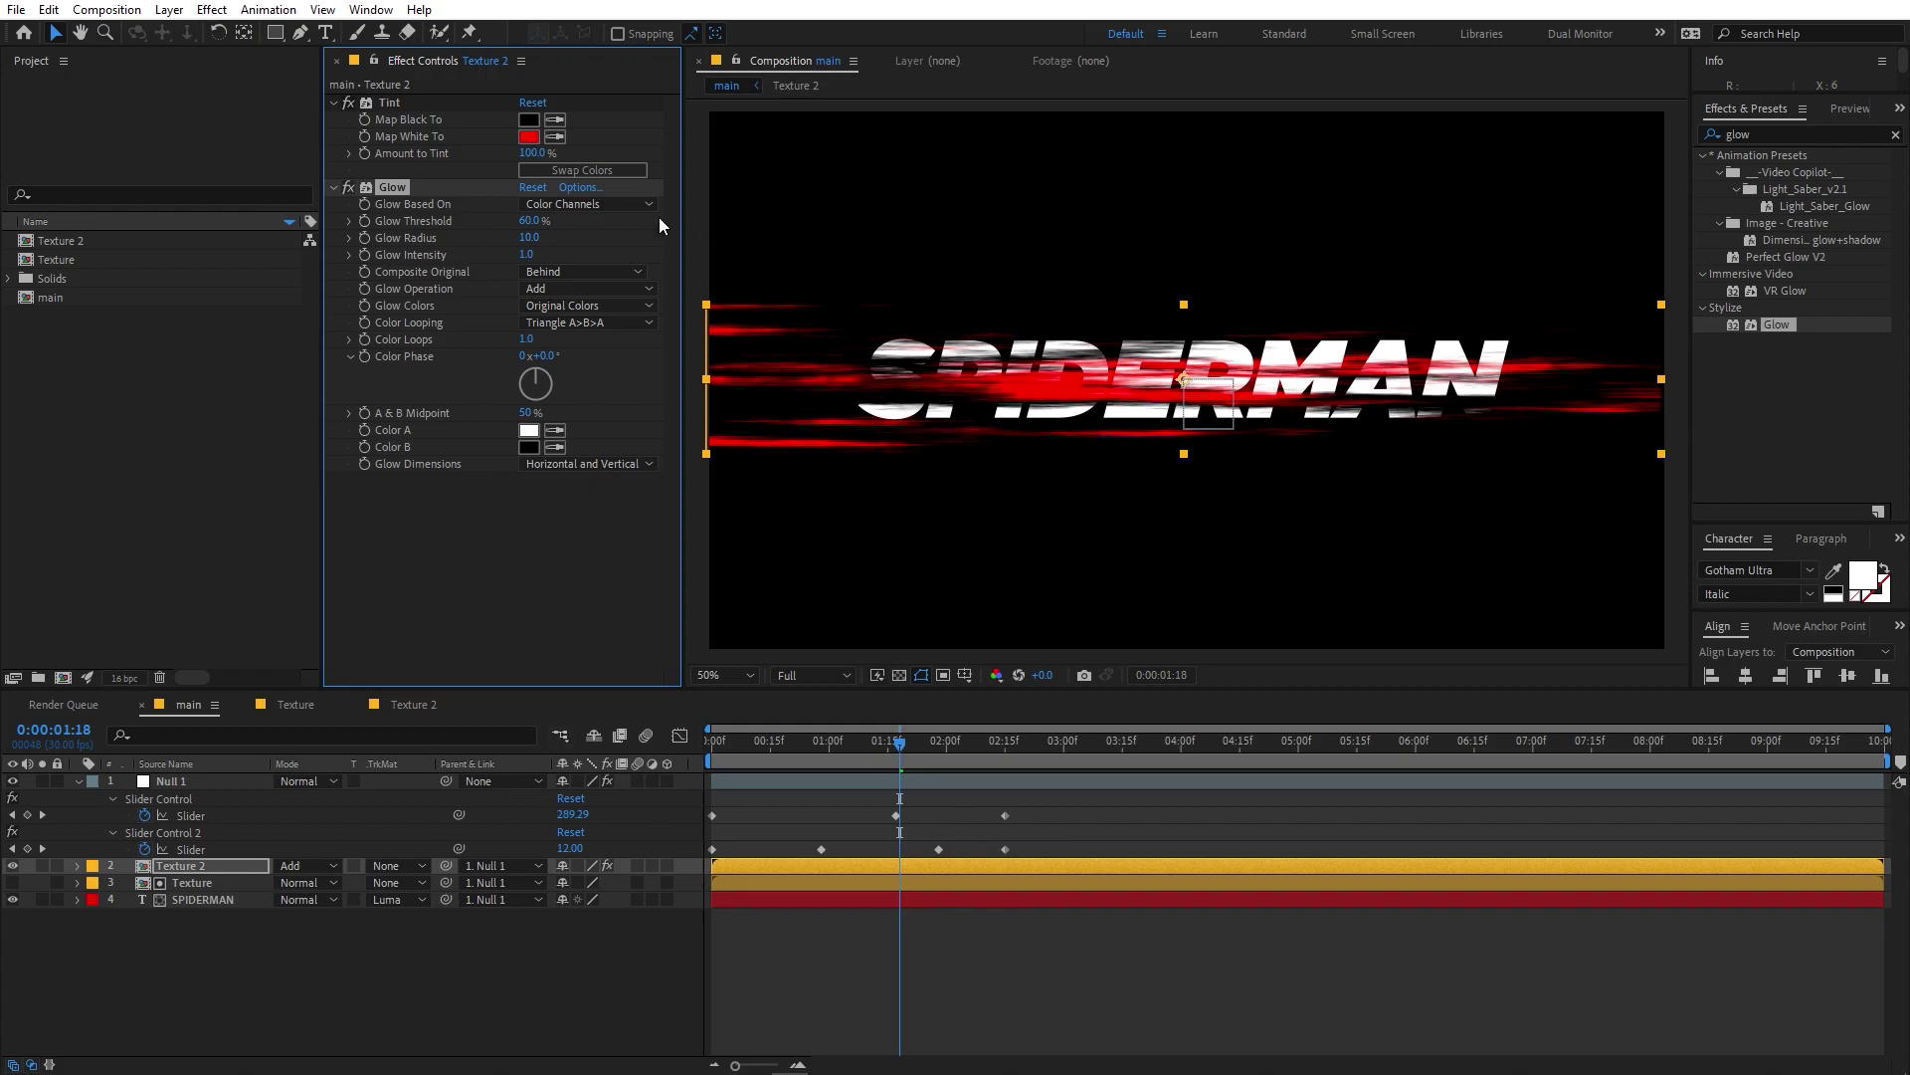
pyautogui.moveTo(528, 239); pyautogui.dragTo(570, 240)
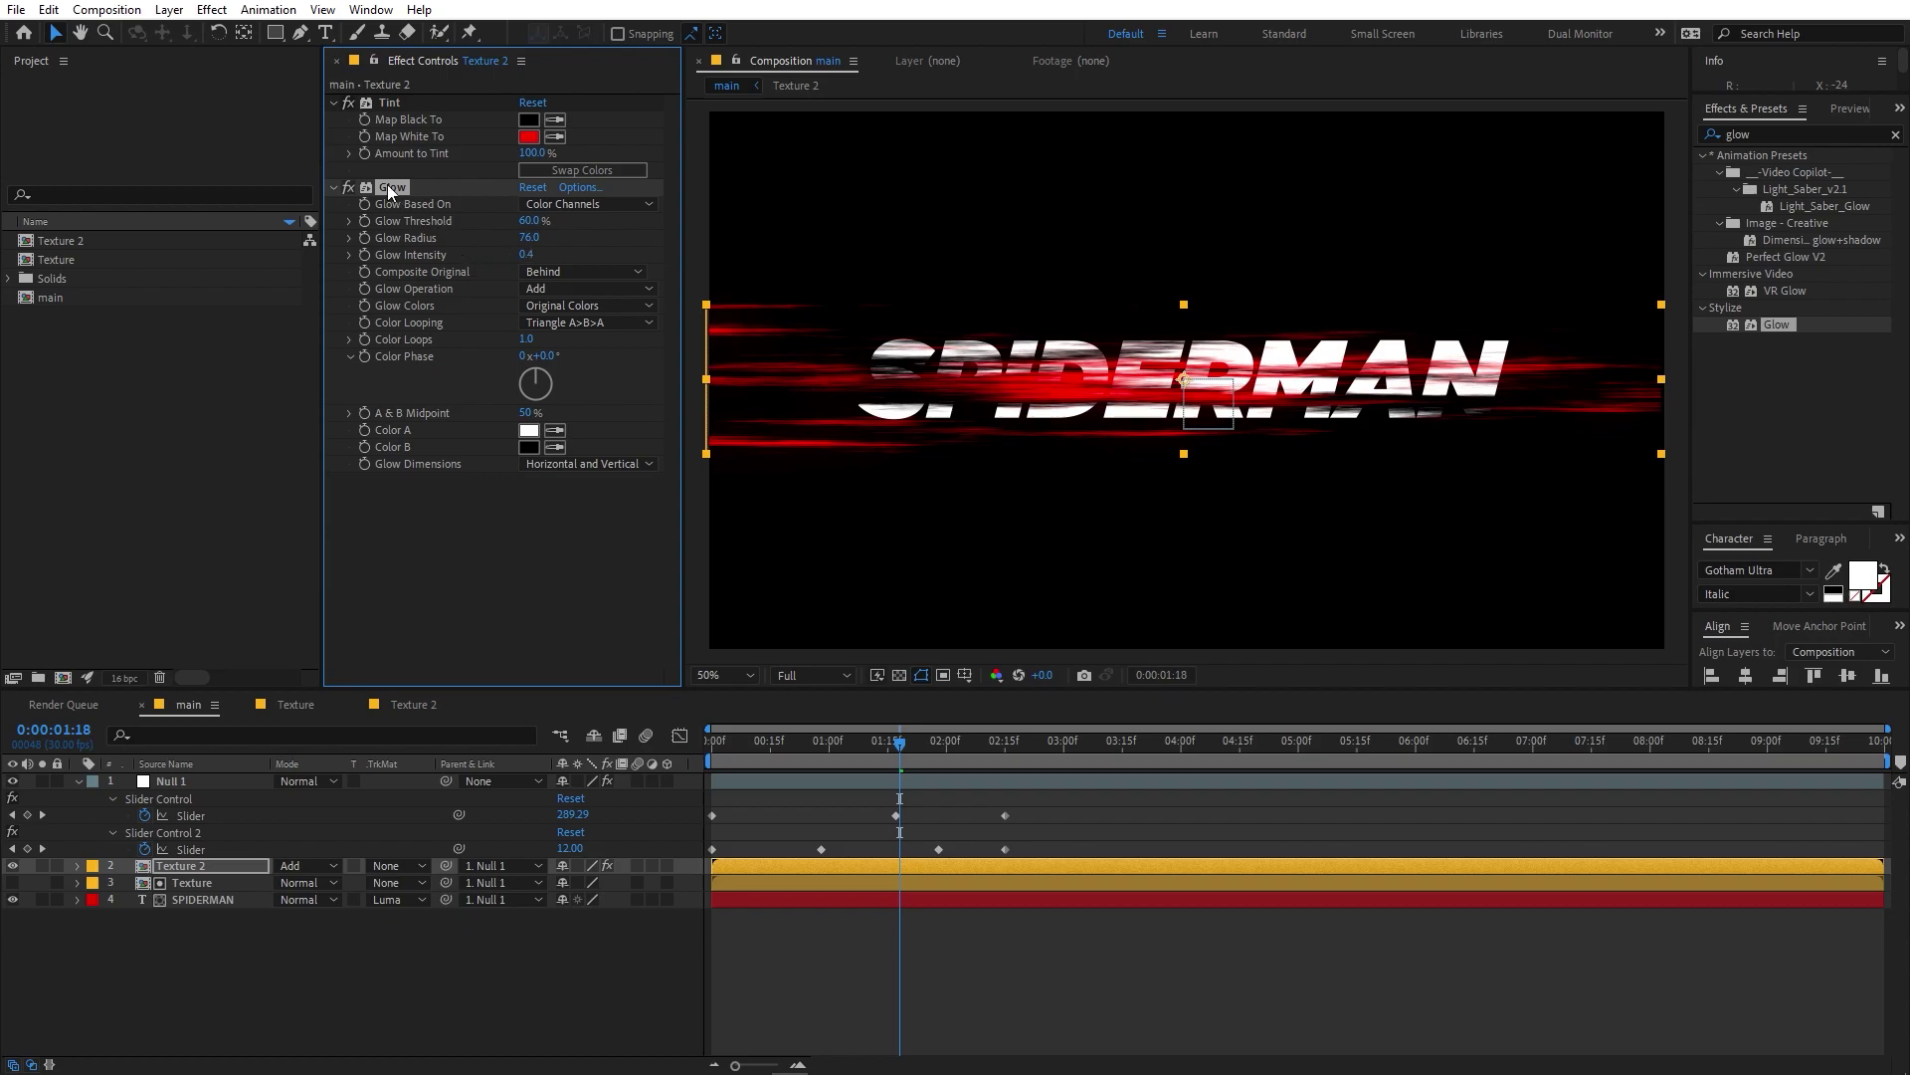
# Duplicate the Glow twice, giving the copies radius 162 with intensity 0.9 and radius 415 with intensity 0.3, and preview the result.
pyautogui.hotkey('ctrl', 'd')
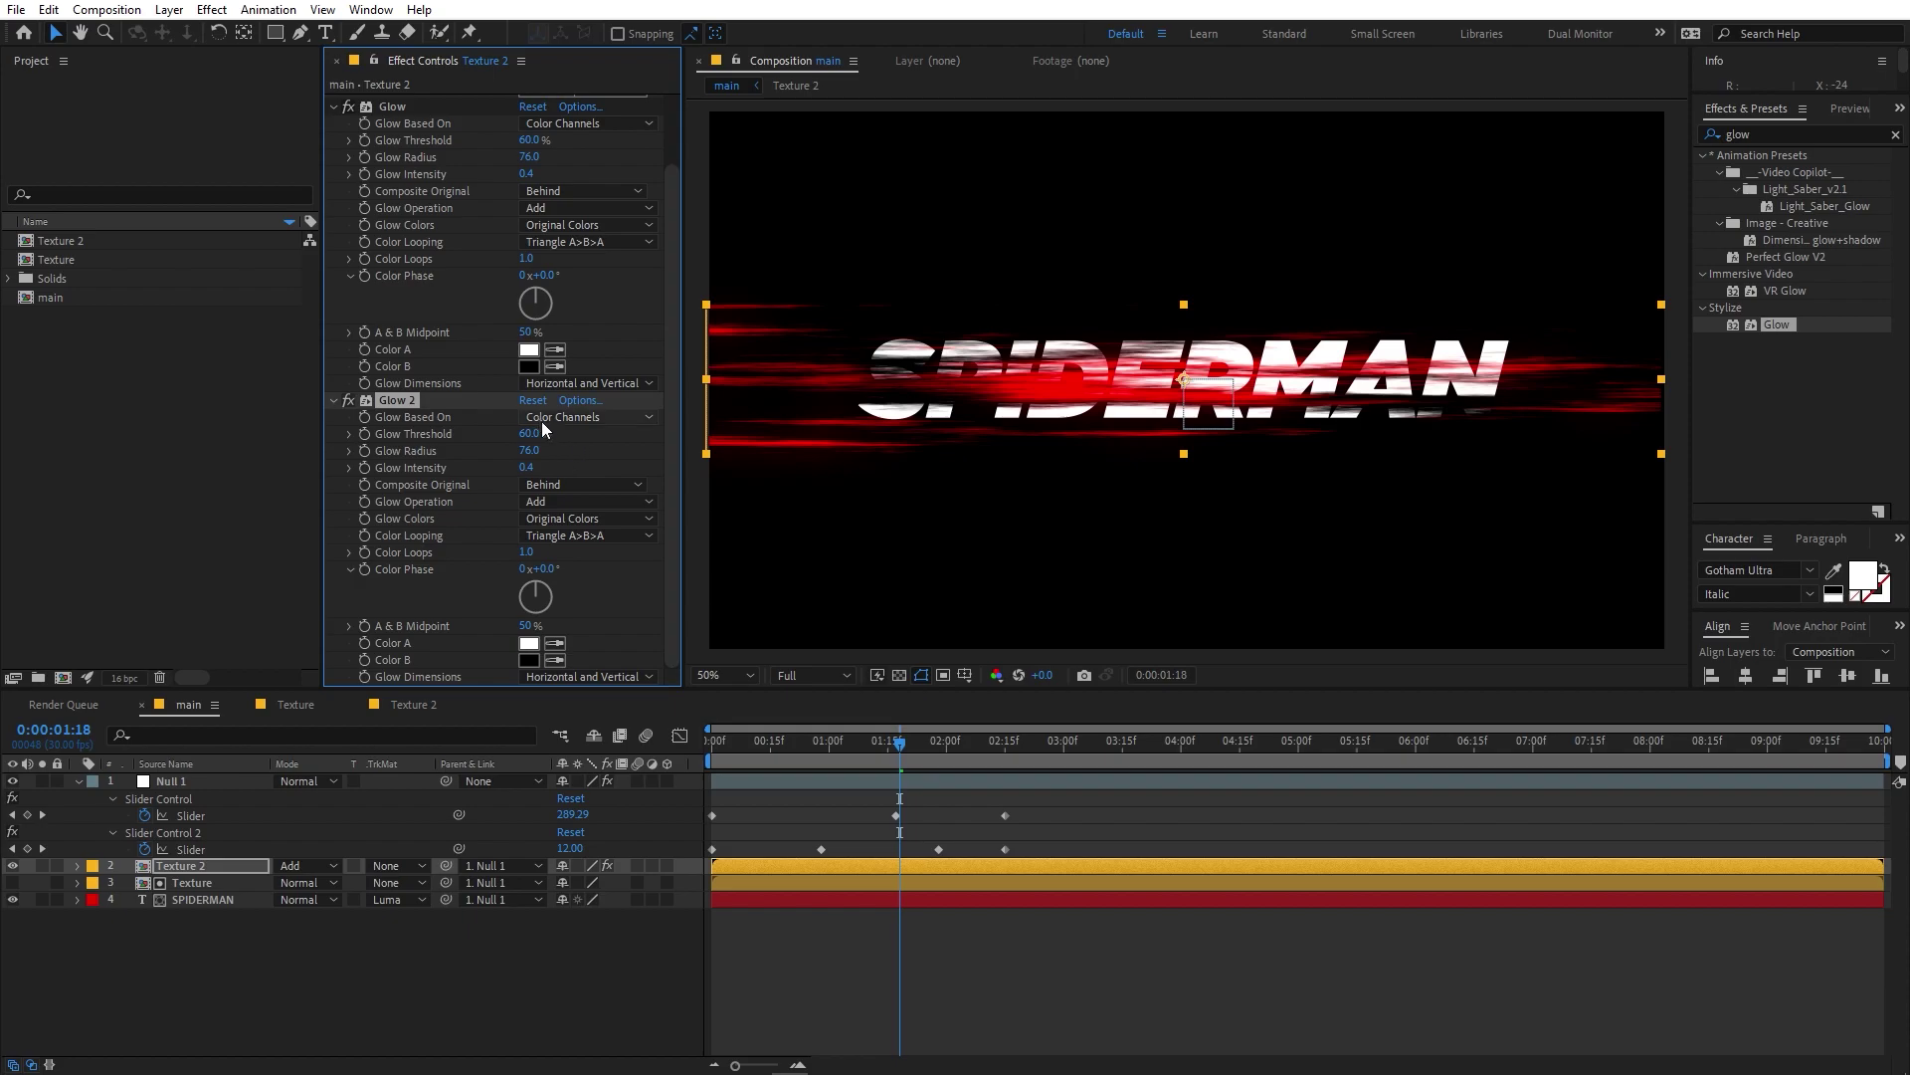
pyautogui.moveTo(525, 451); pyautogui.dragTo(599, 452)
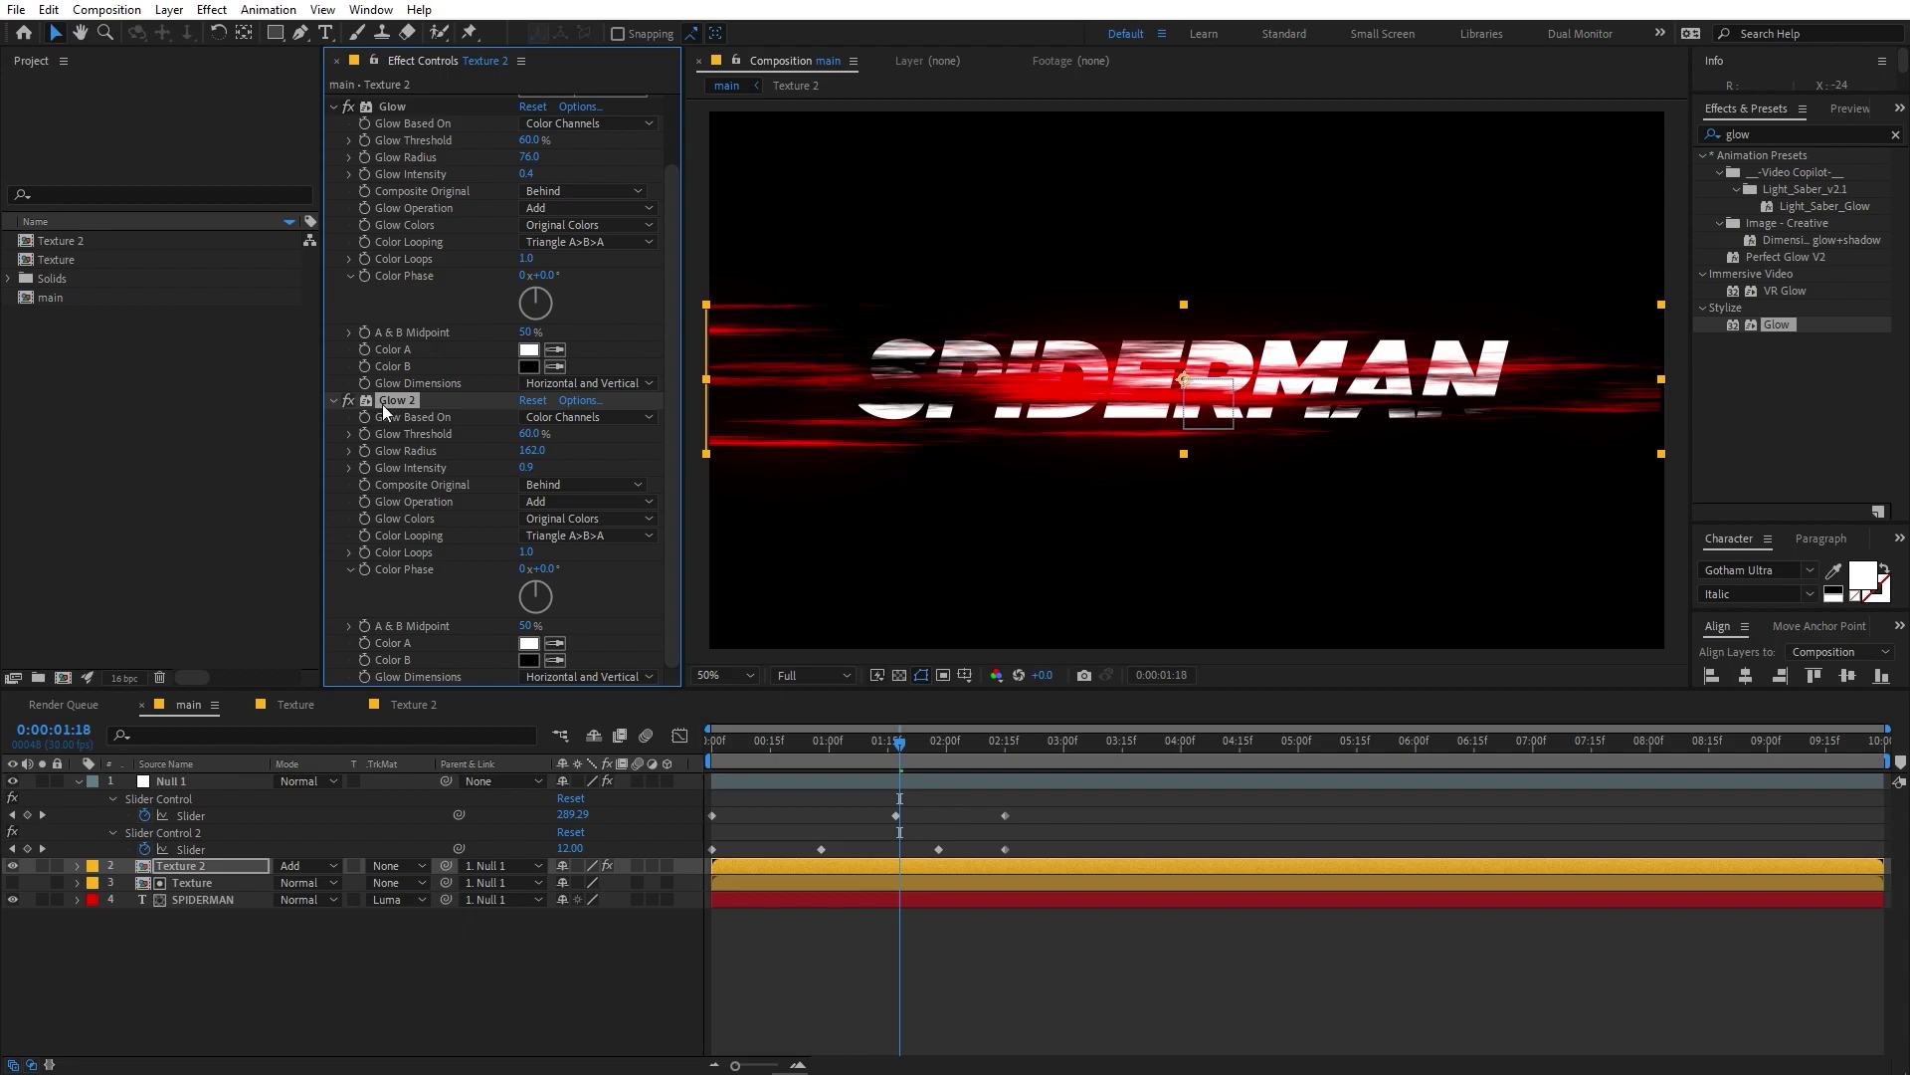
pyautogui.hotkey('ctrl', 'd')
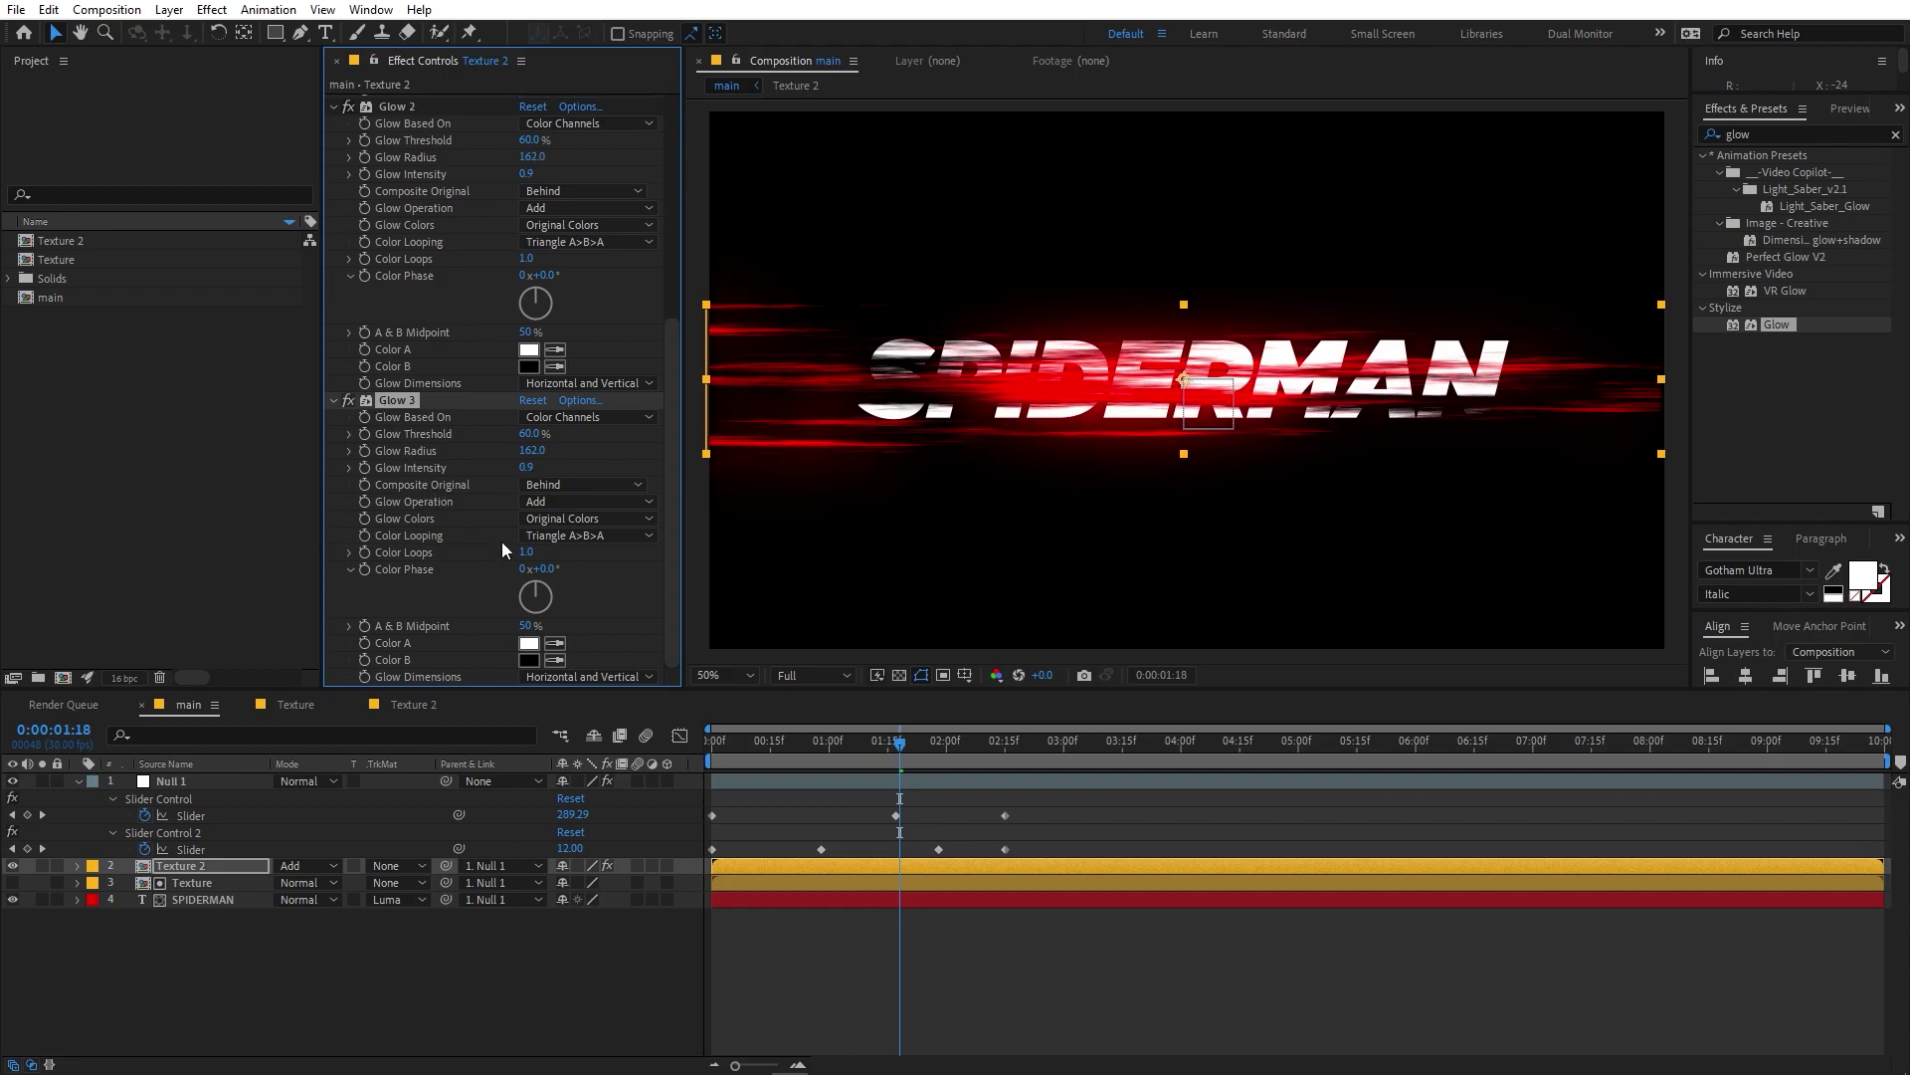
pyautogui.moveTo(532, 452); pyautogui.dragTo(514, 454)
pyautogui.click(532, 450)
pyautogui.write('415')
pyautogui.press('Return')
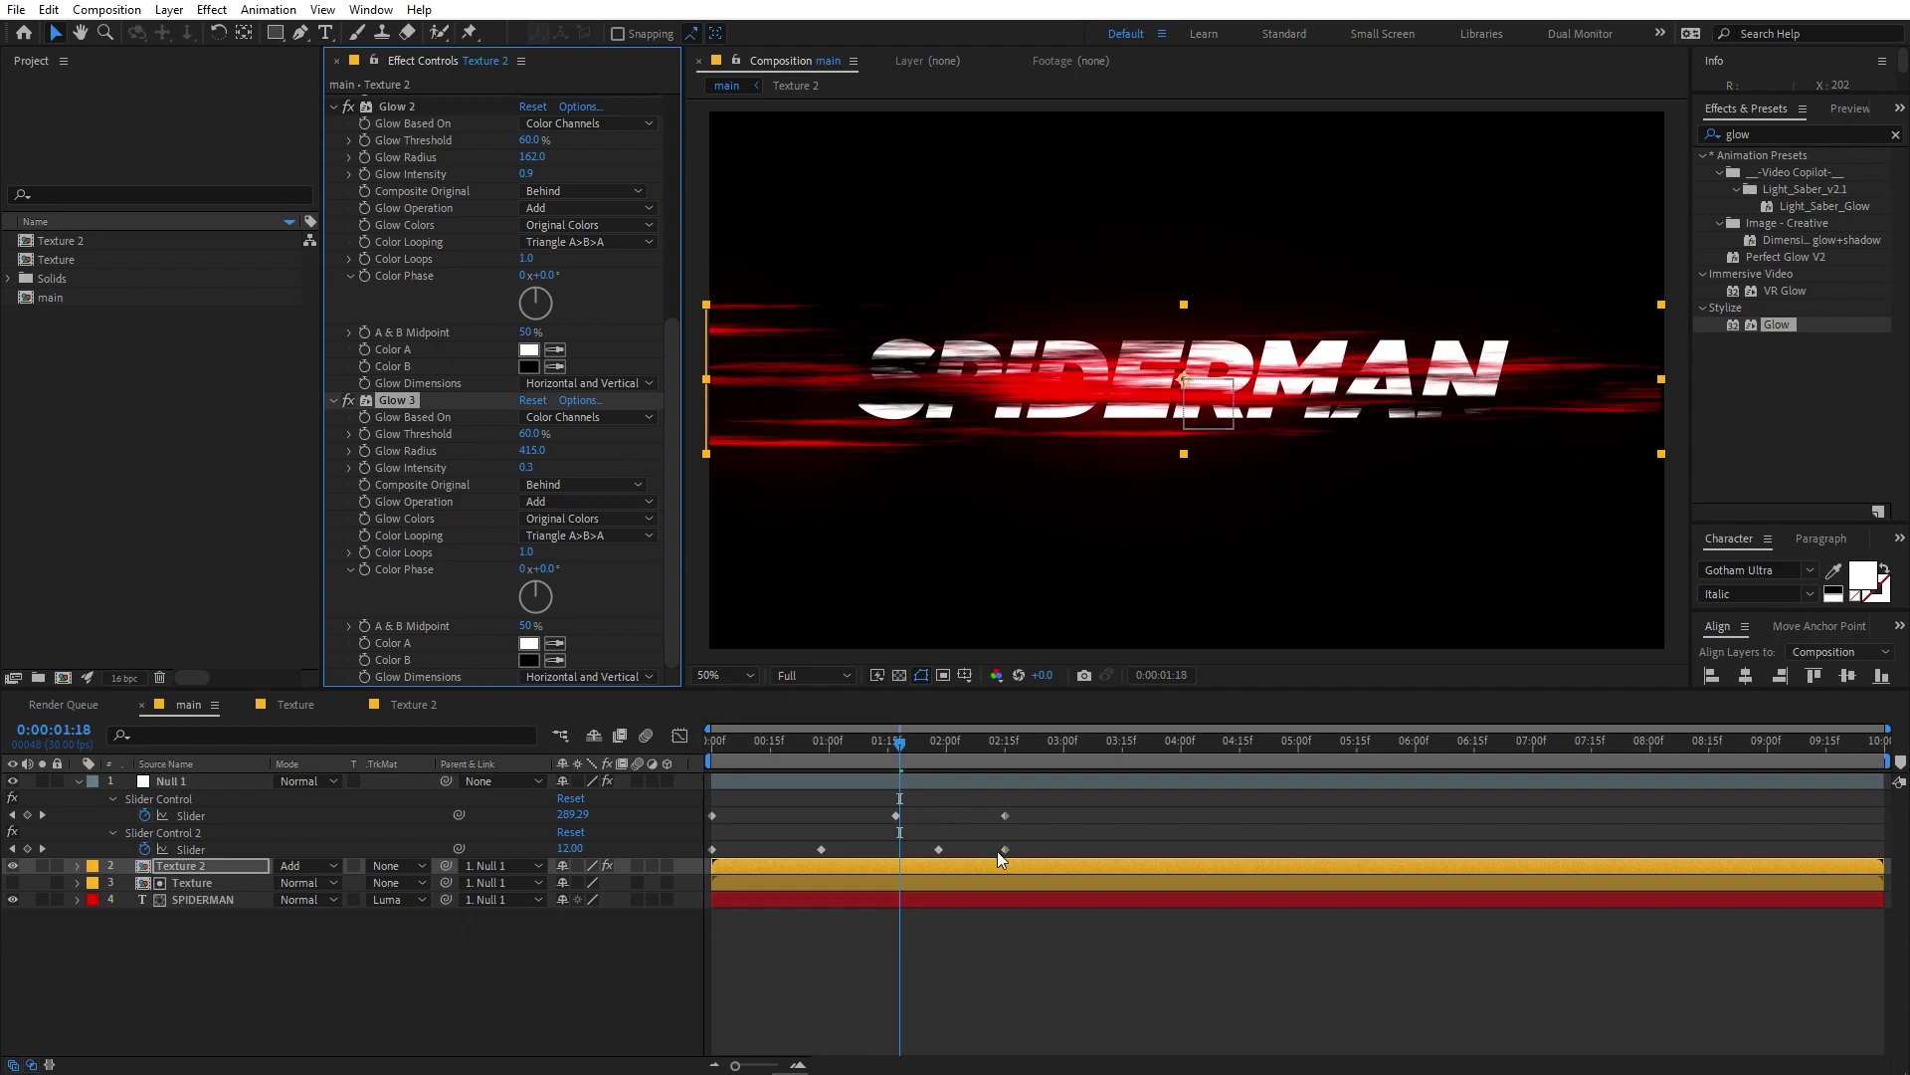
pyautogui.click(743, 760)
pyautogui.press('space')
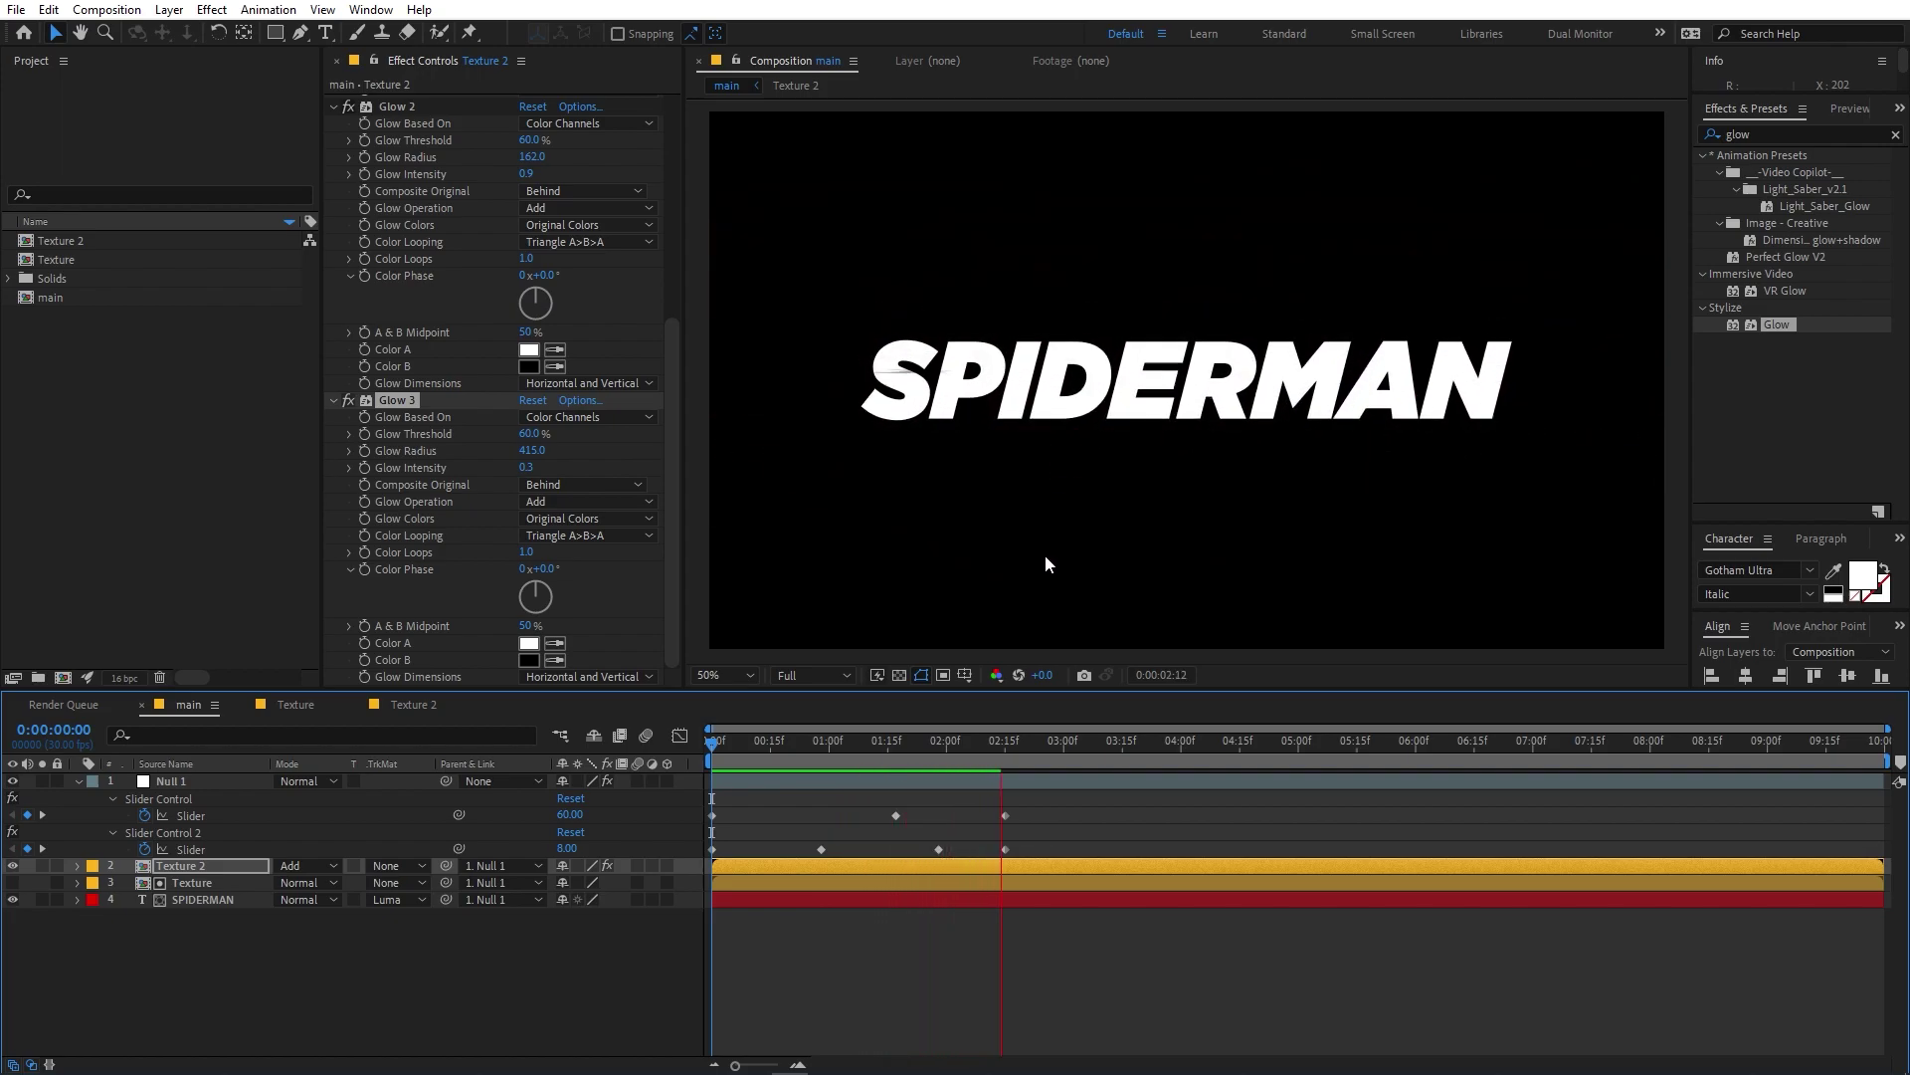
# Keyframe the Texture composition's Fractal Noise Brightness at -34.9 at 0:00:01:15 and preview the main composition.
pyautogui.moveTo(715, 772); pyautogui.dragTo(832, 774)
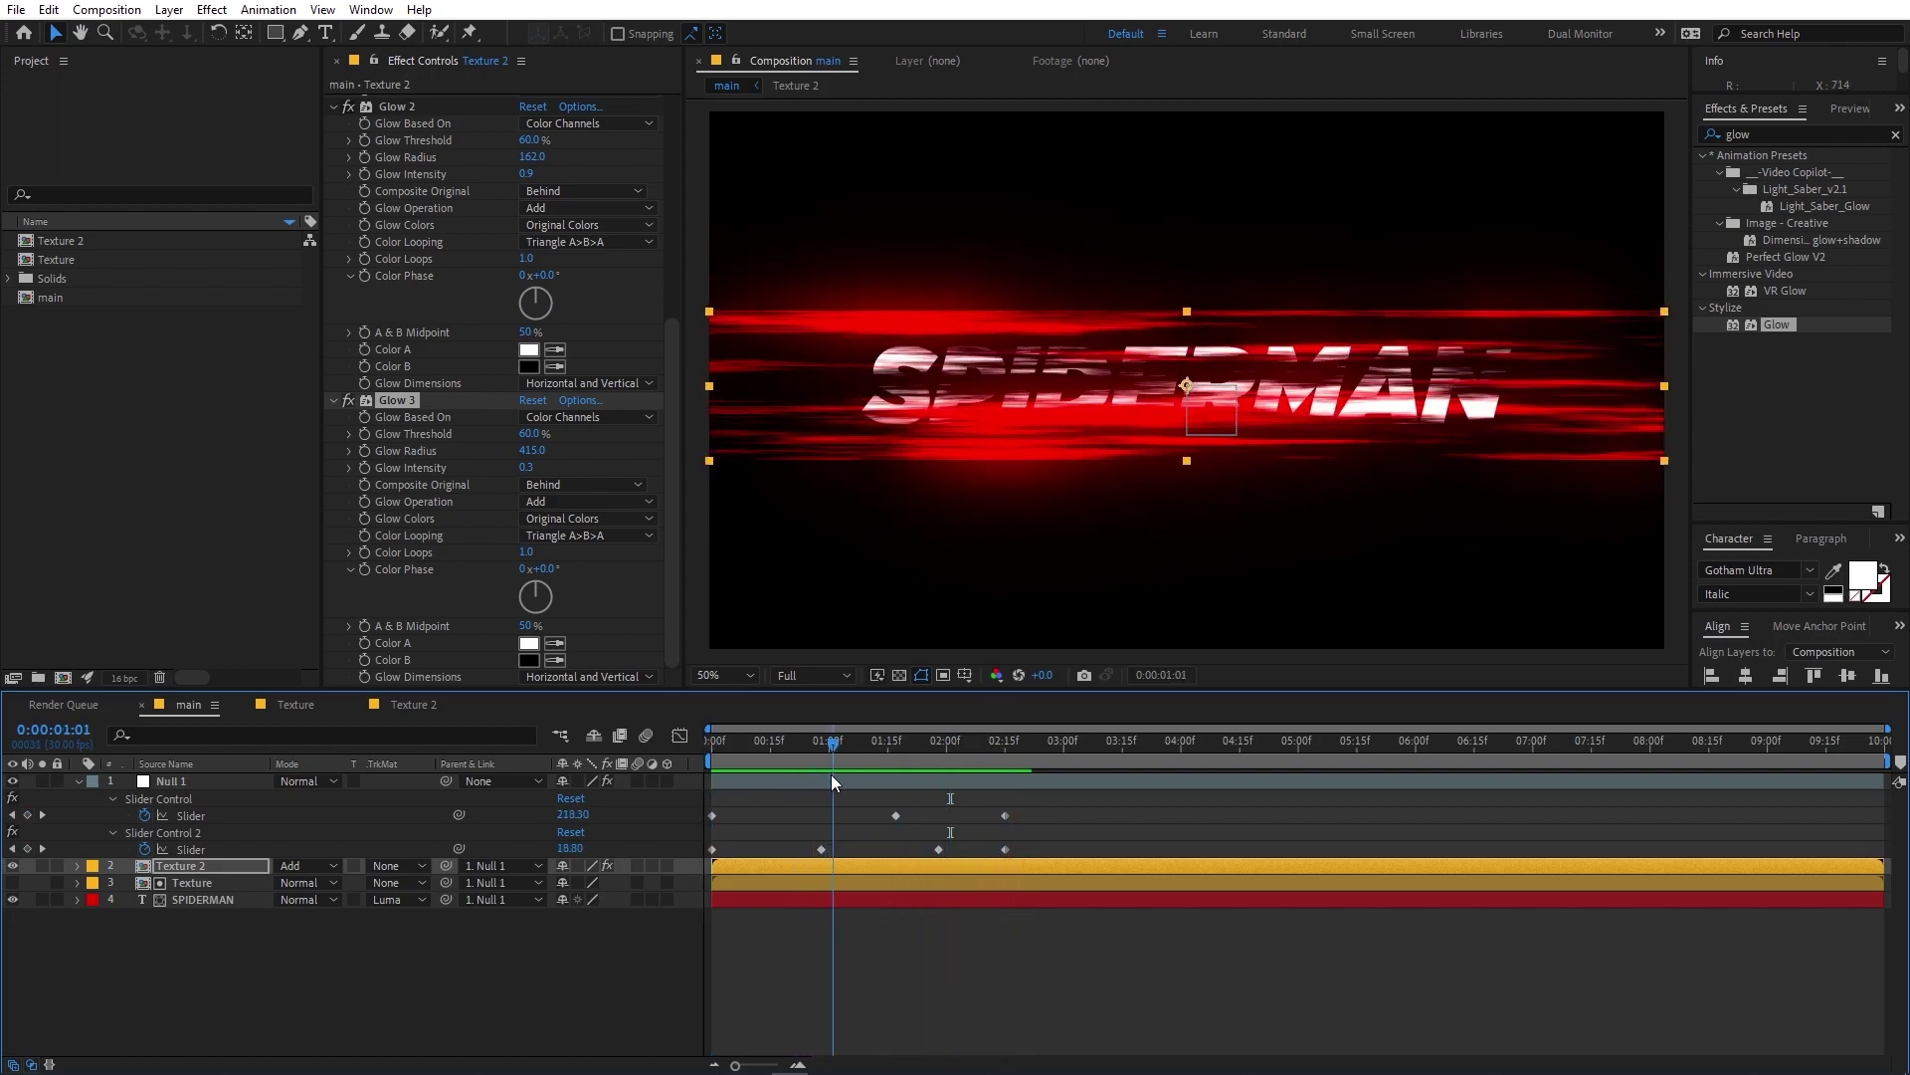
pyautogui.doubleClick(187, 881)
pyautogui.moveTo(830, 747); pyautogui.dragTo(888, 791)
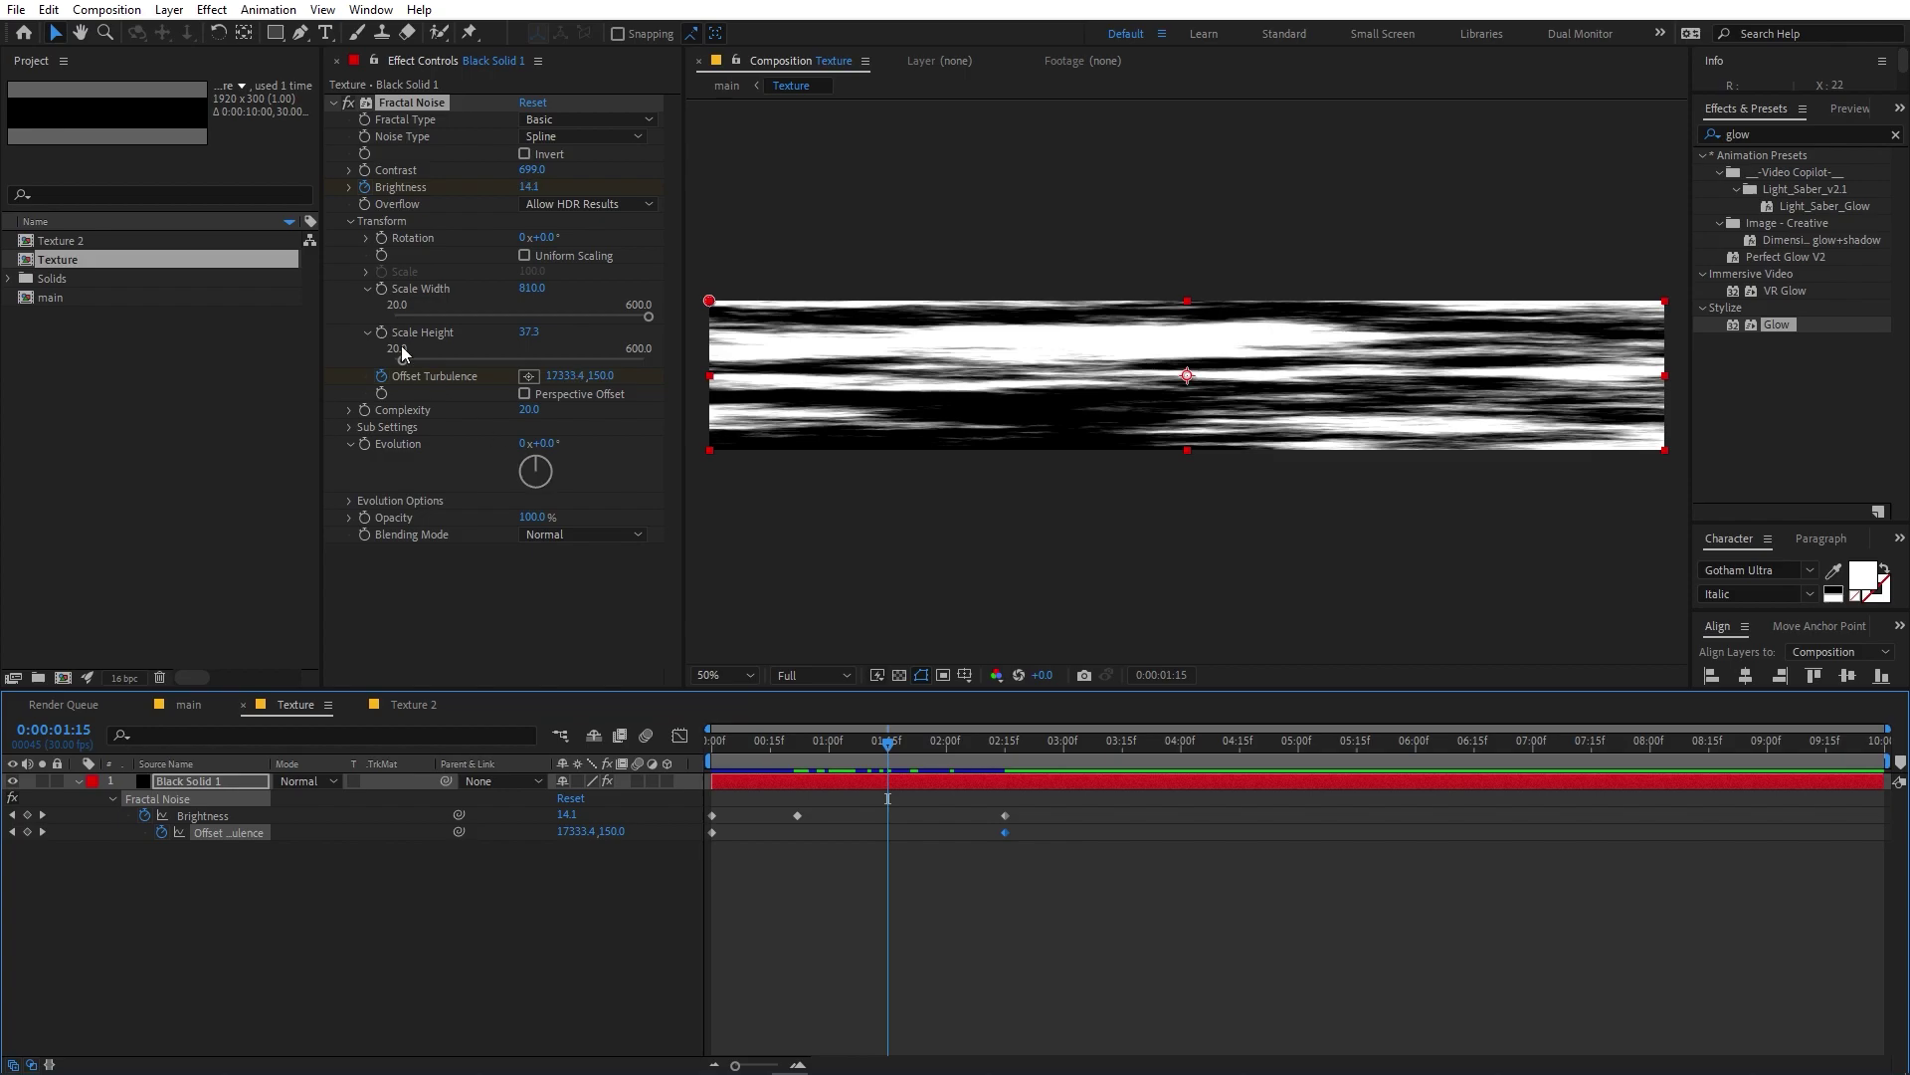
pyautogui.moveTo(532, 187); pyautogui.dragTo(557, 187)
pyautogui.moveTo(664, 210); pyautogui.dragTo(137, 278)
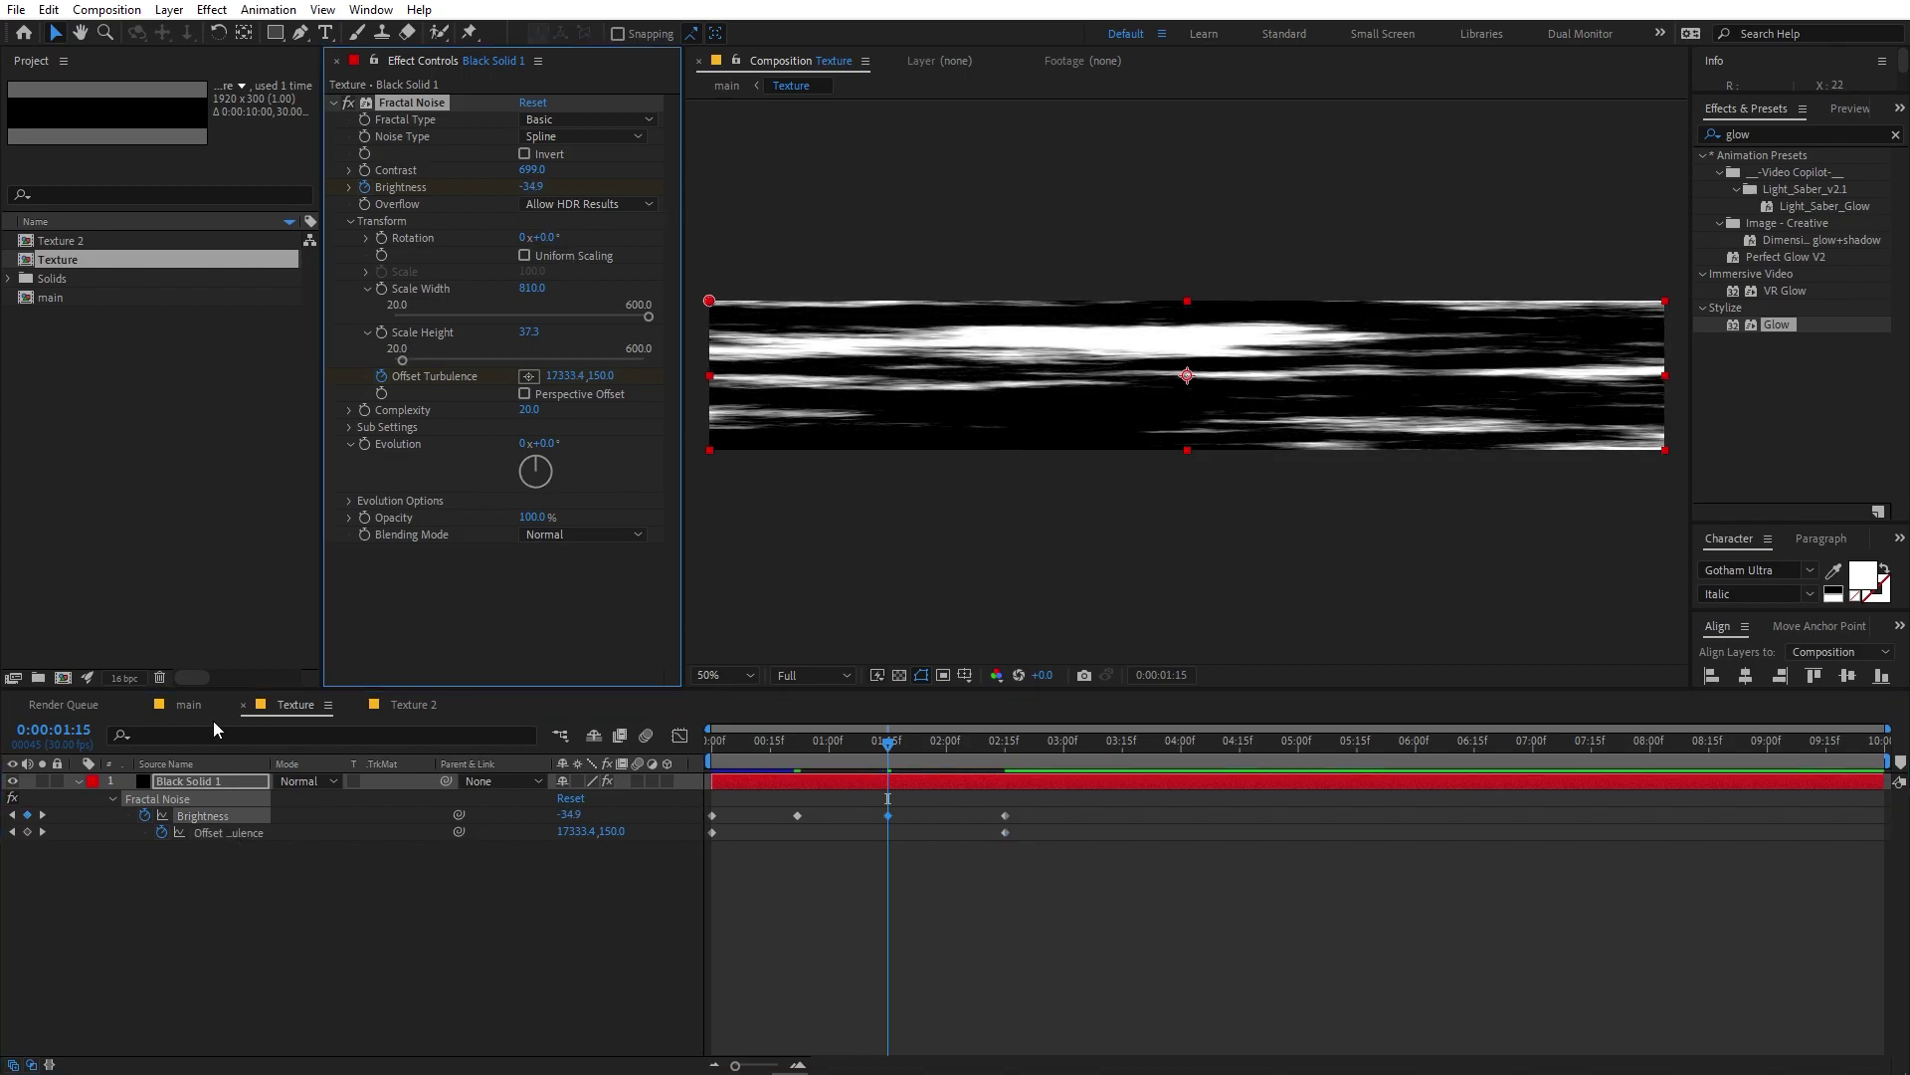
pyautogui.click(188, 704)
pyautogui.press('space')
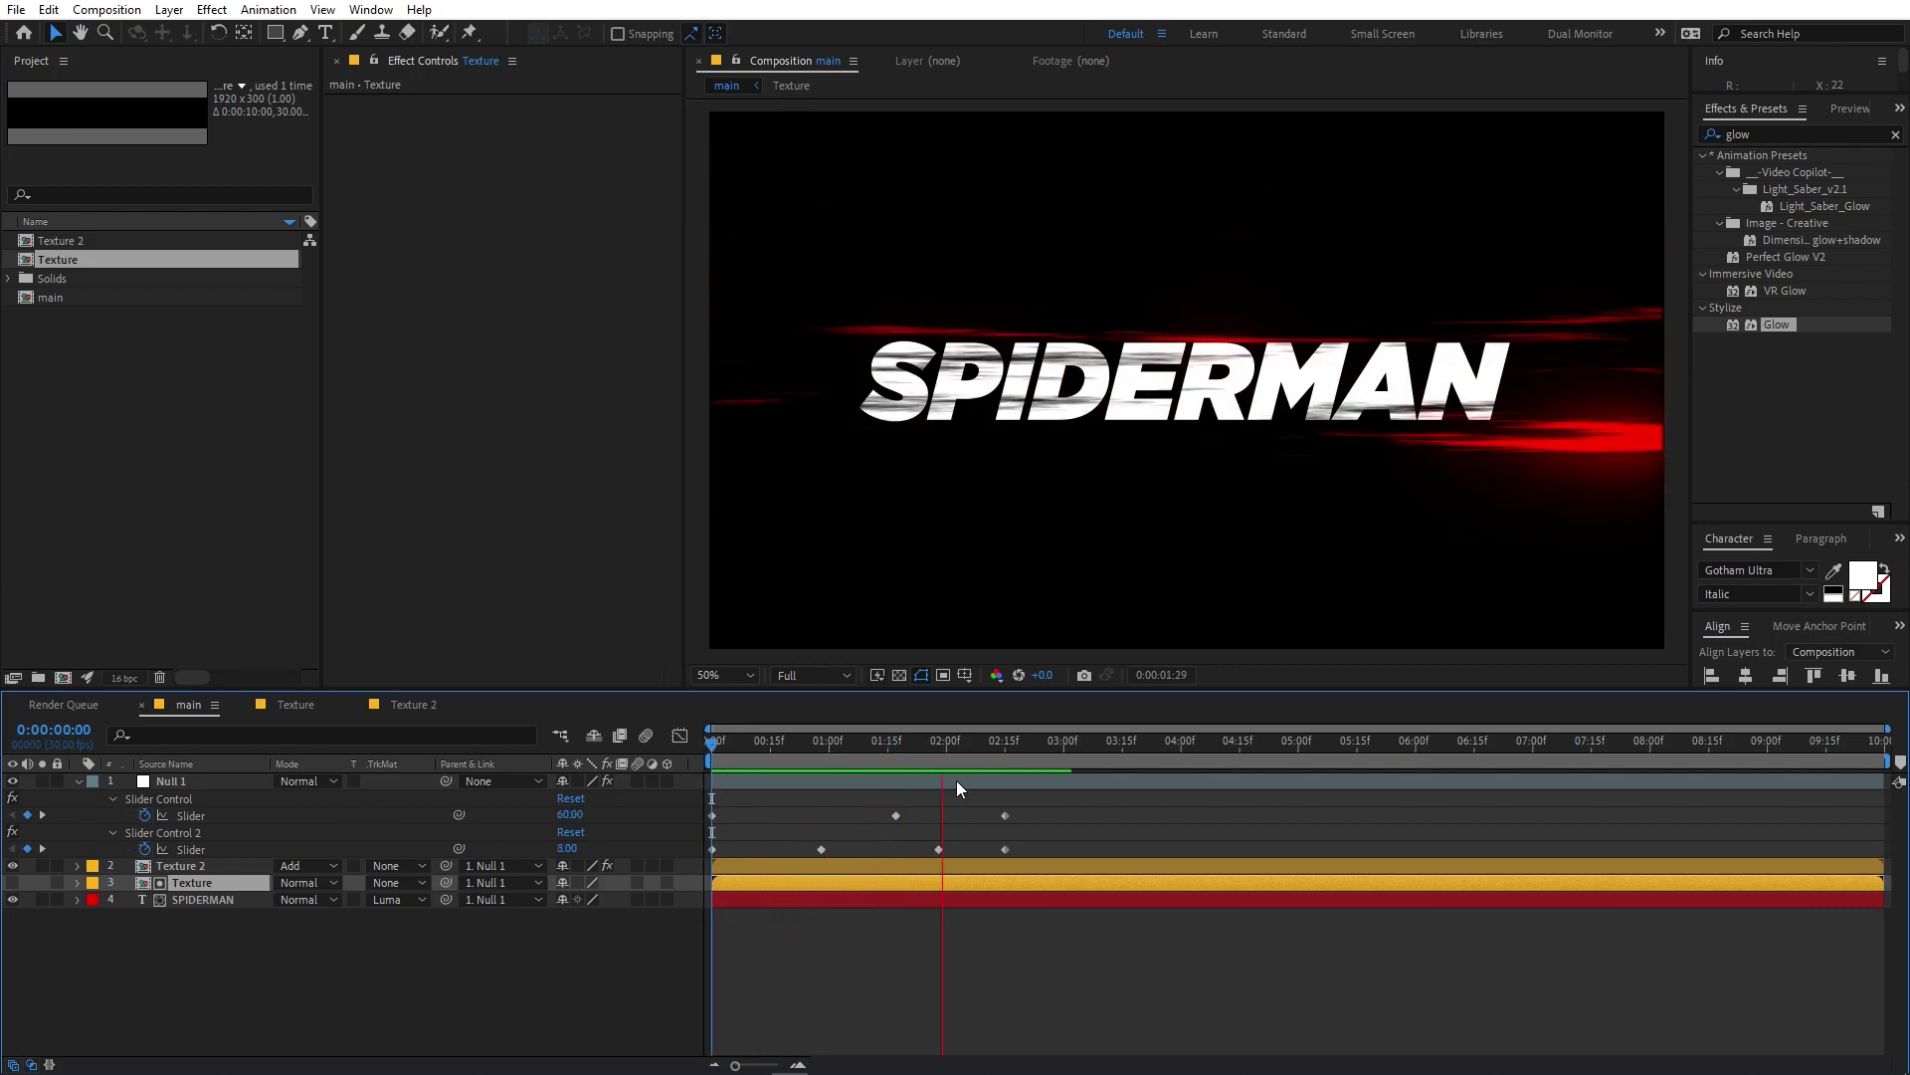
# Keyframe the Texture composition's Fractal Noise Brightness at 258 at 0:00:02:17 to clear the title's leftover streaks, and return to the main composition.
pyautogui.moveTo(1021, 748); pyautogui.dragTo(1006, 754)
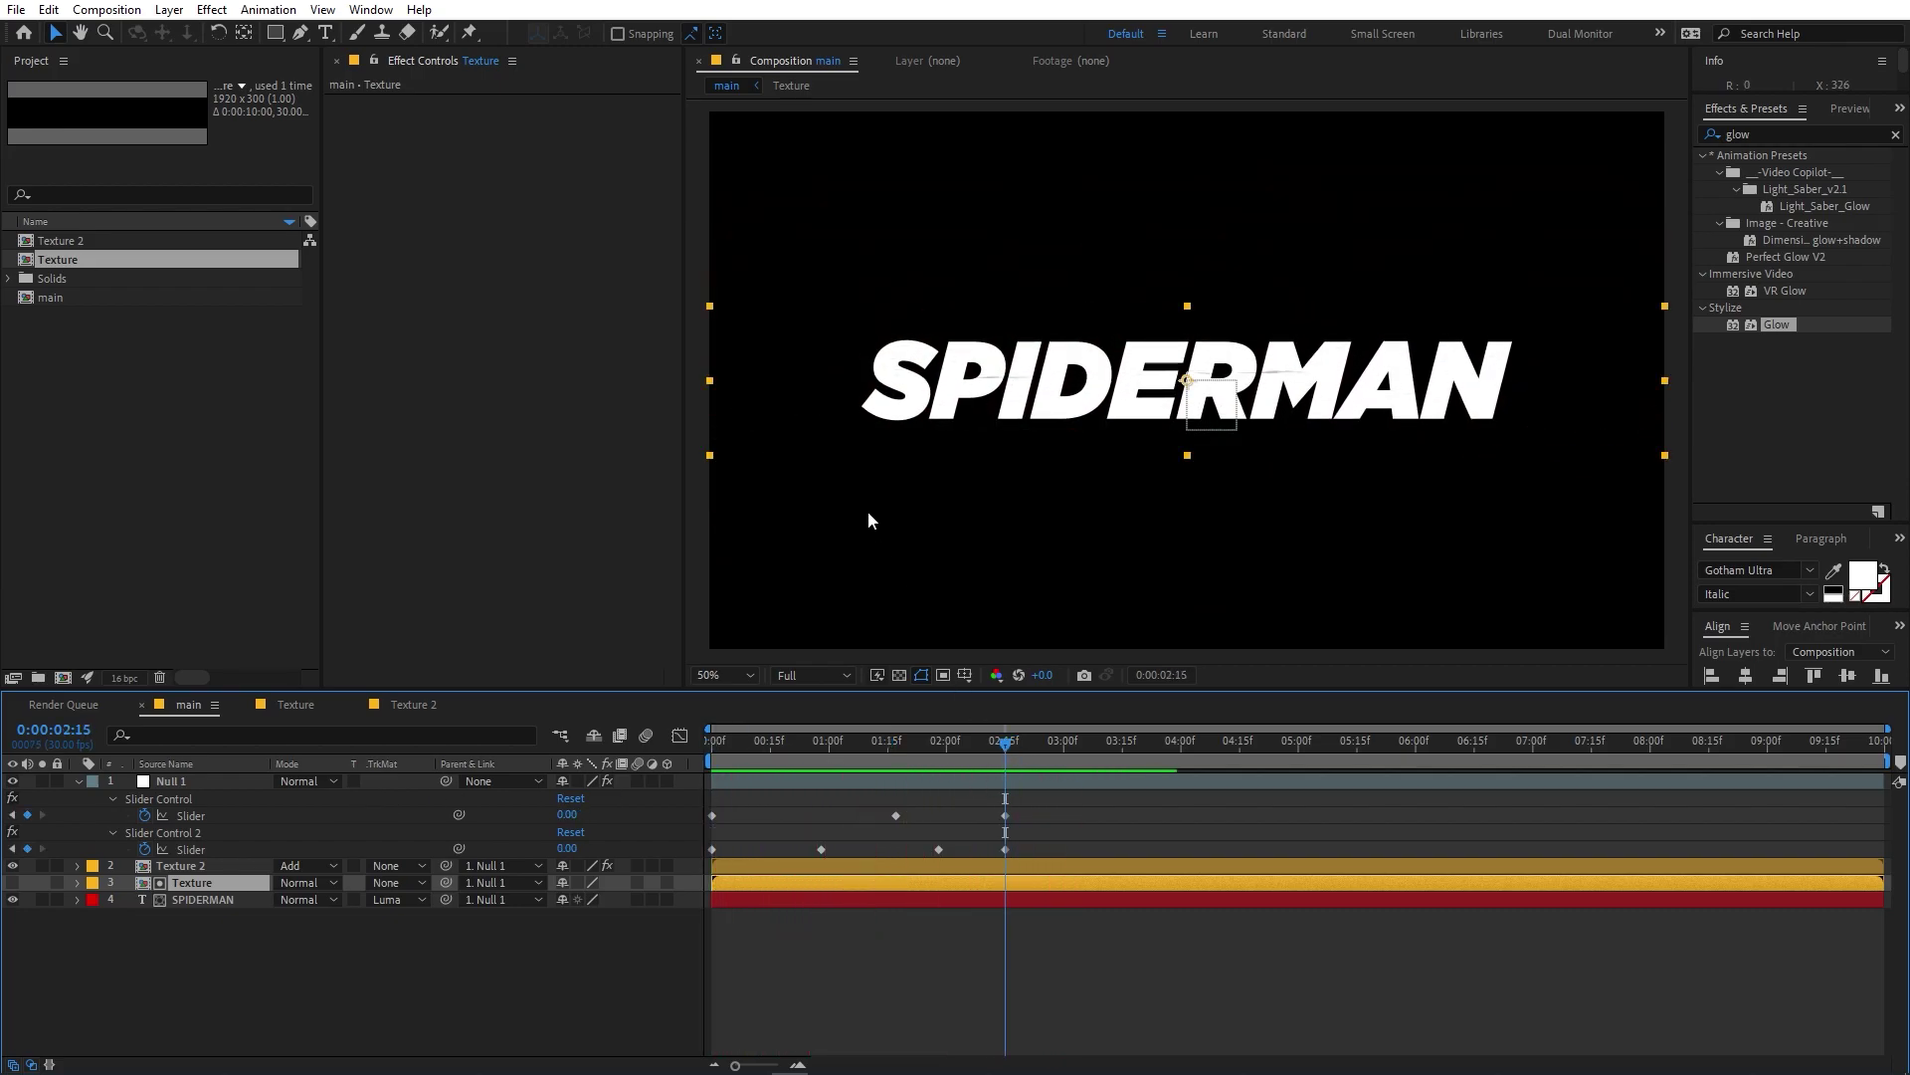
pyautogui.press('/')
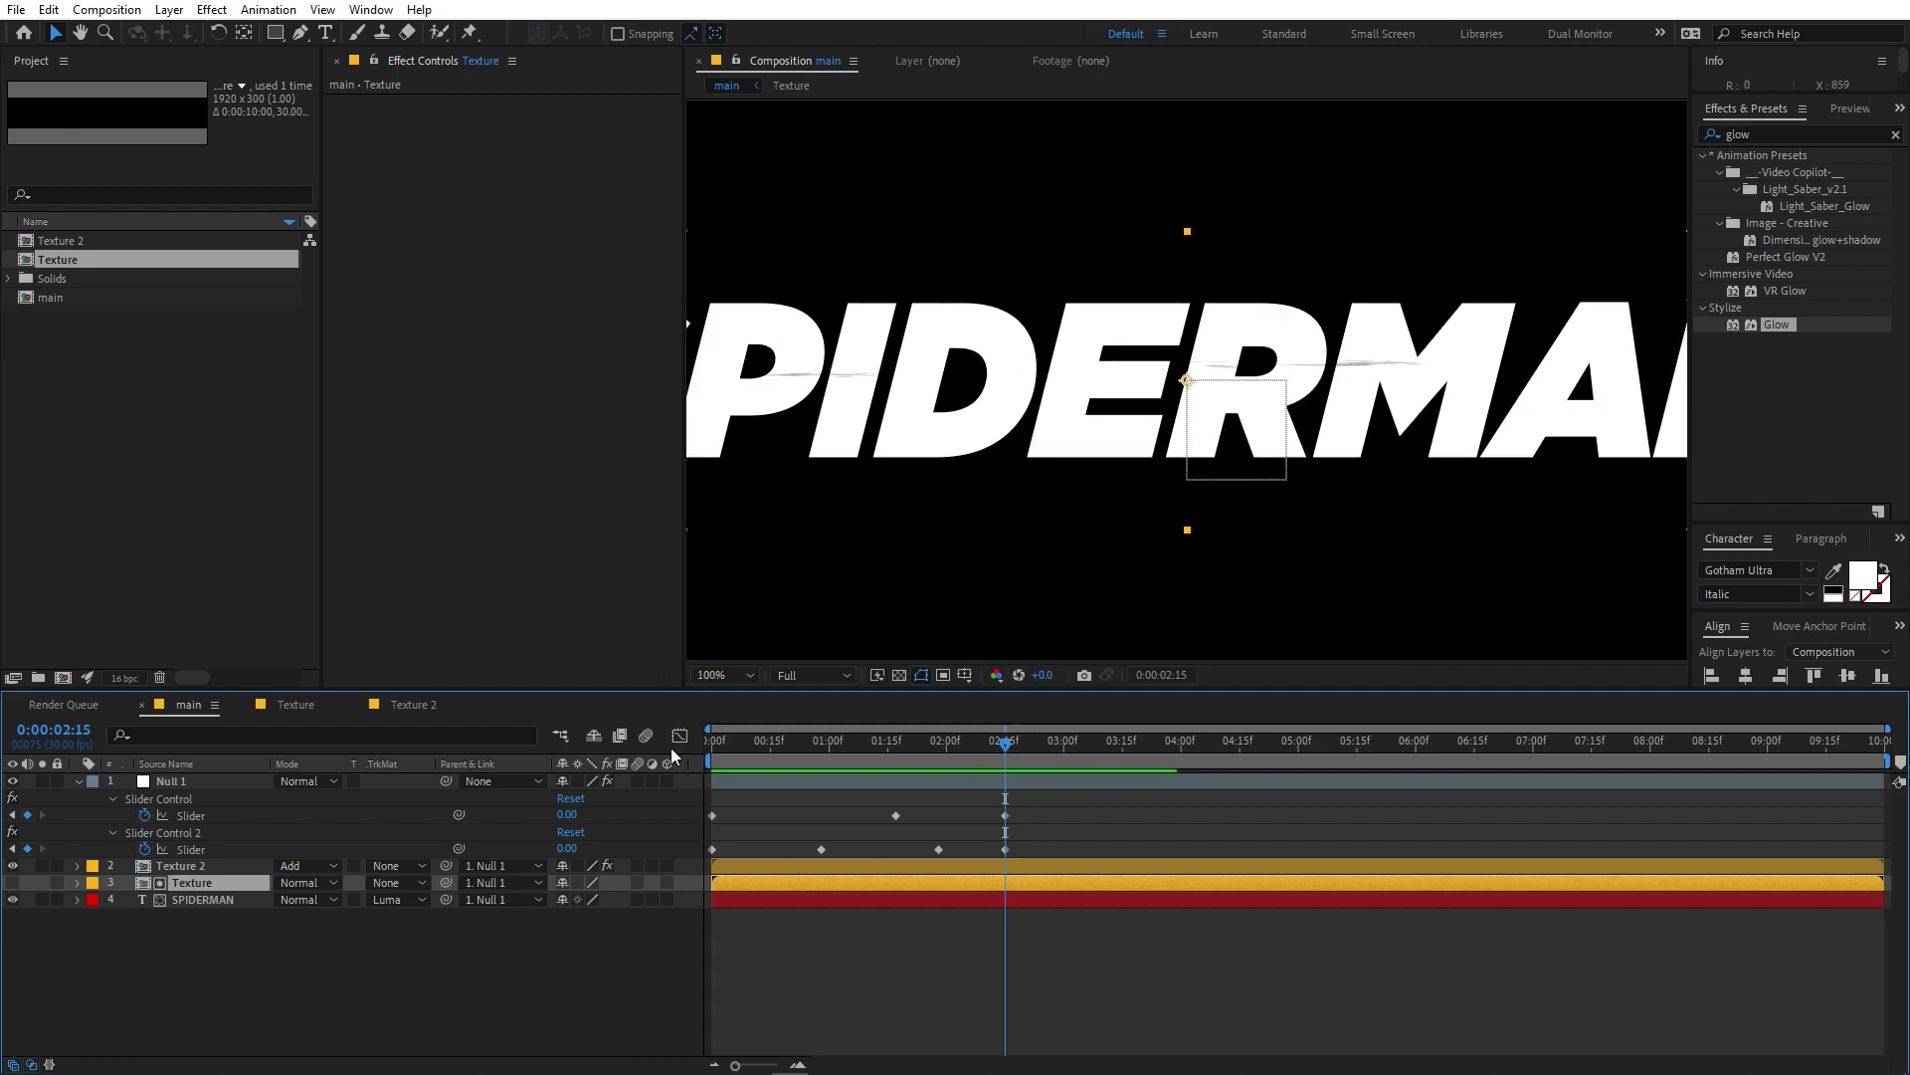
pyautogui.doubleClick(193, 880)
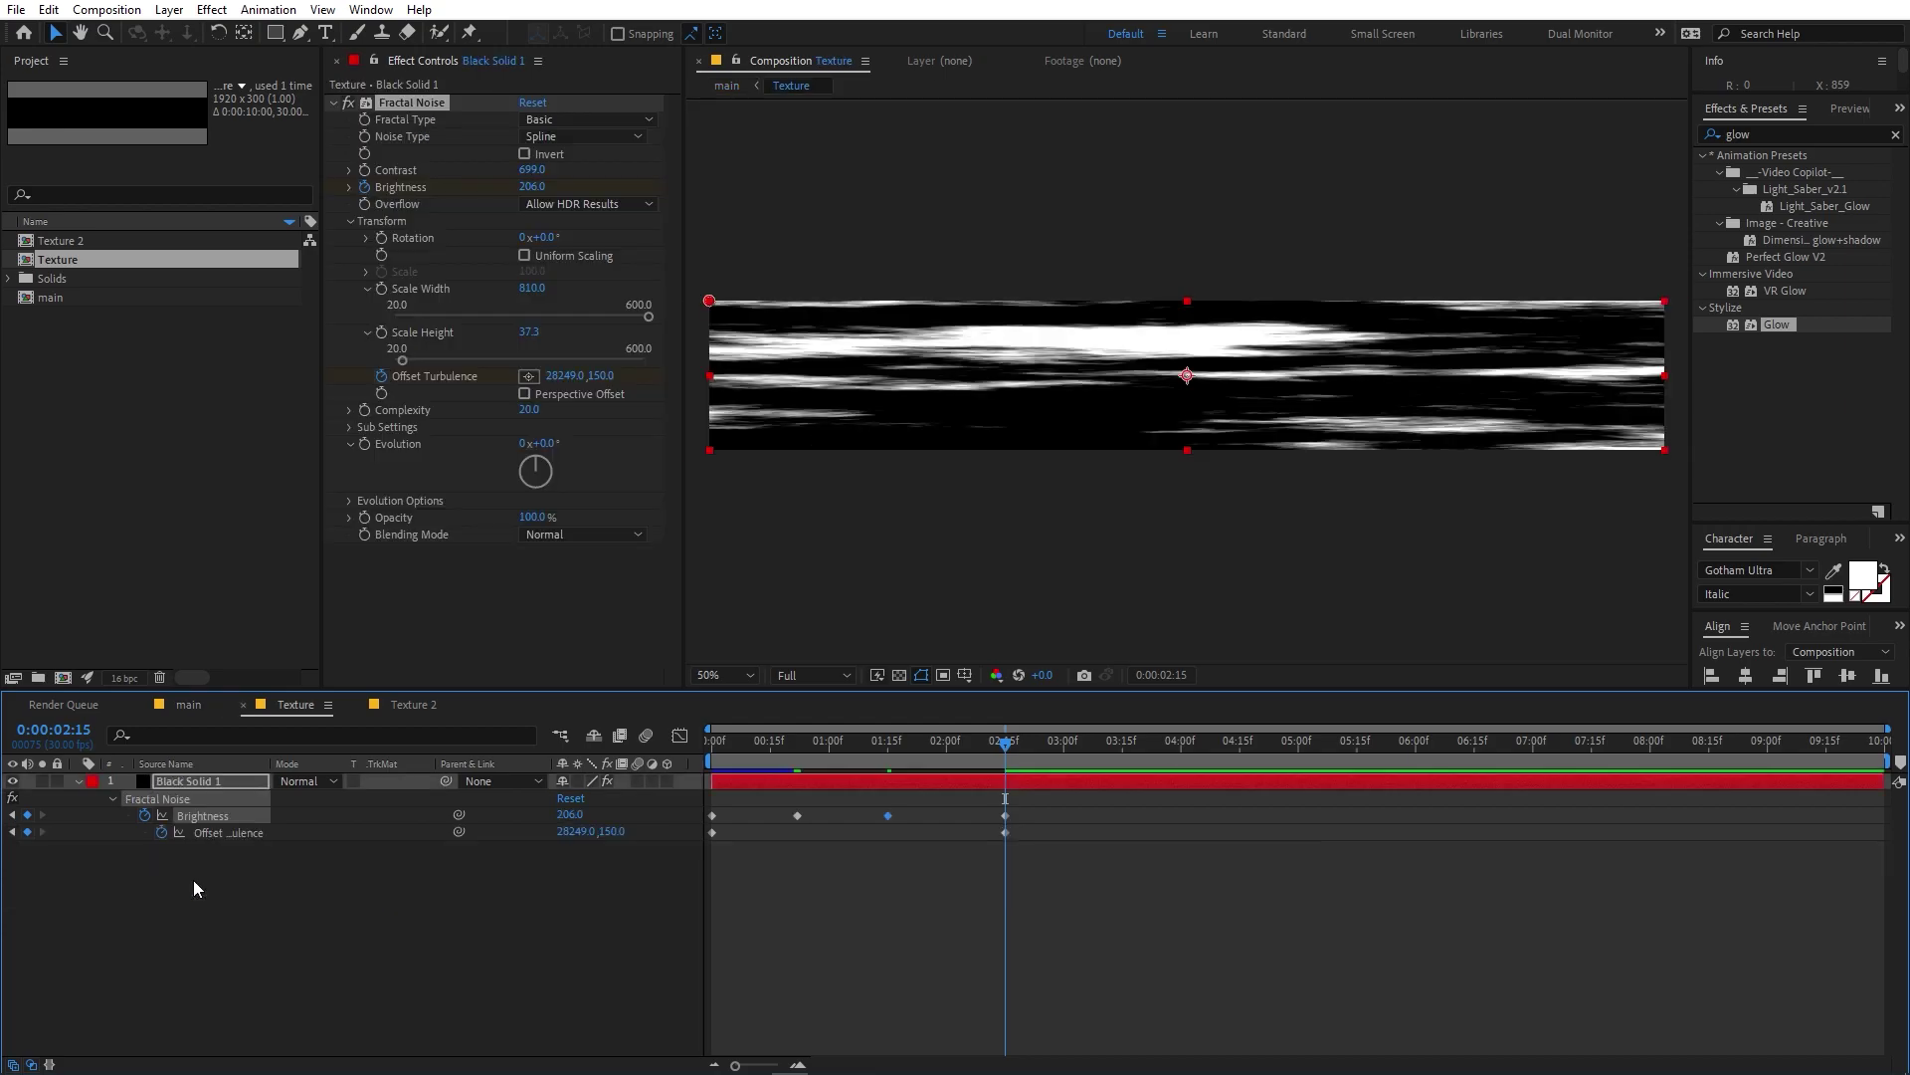
pyautogui.moveTo(1006, 748); pyautogui.dragTo(1013, 744)
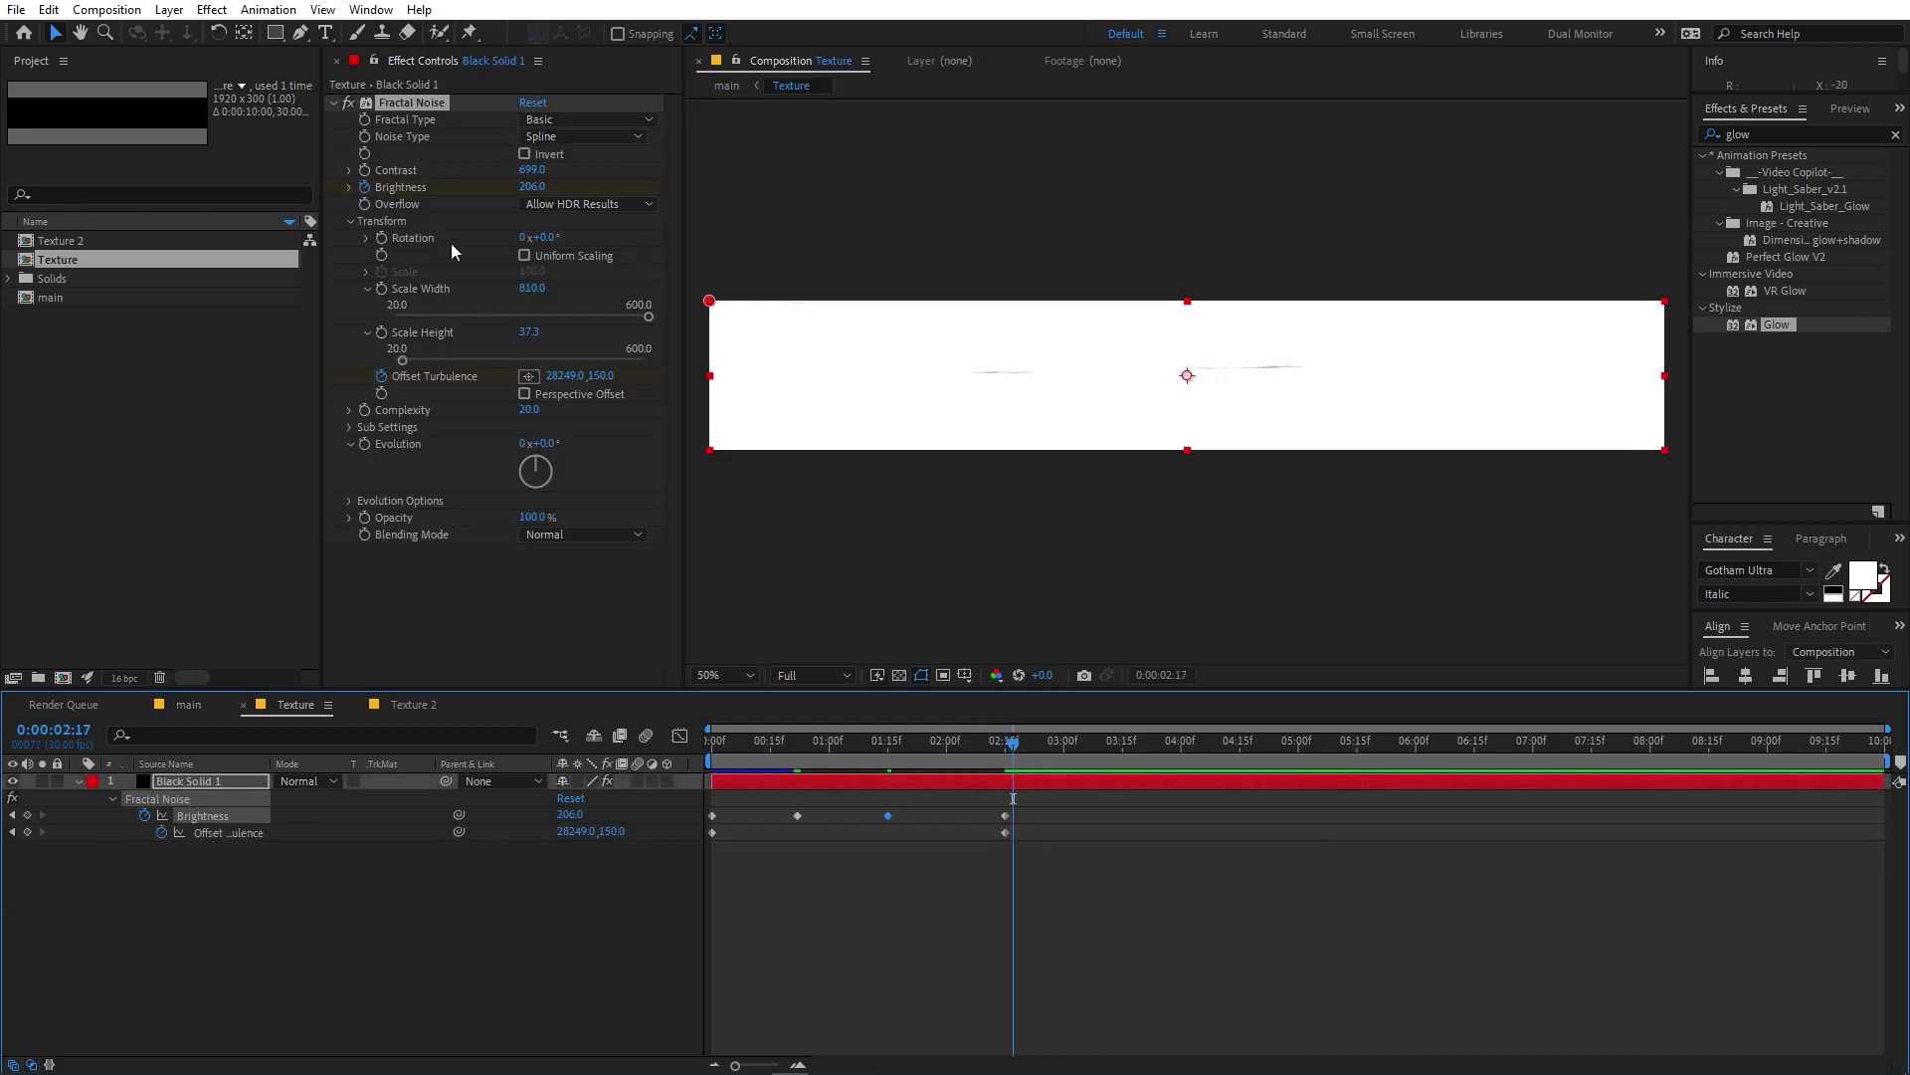
pyautogui.moveTo(531, 189); pyautogui.dragTo(589, 188)
pyautogui.click(955, 588)
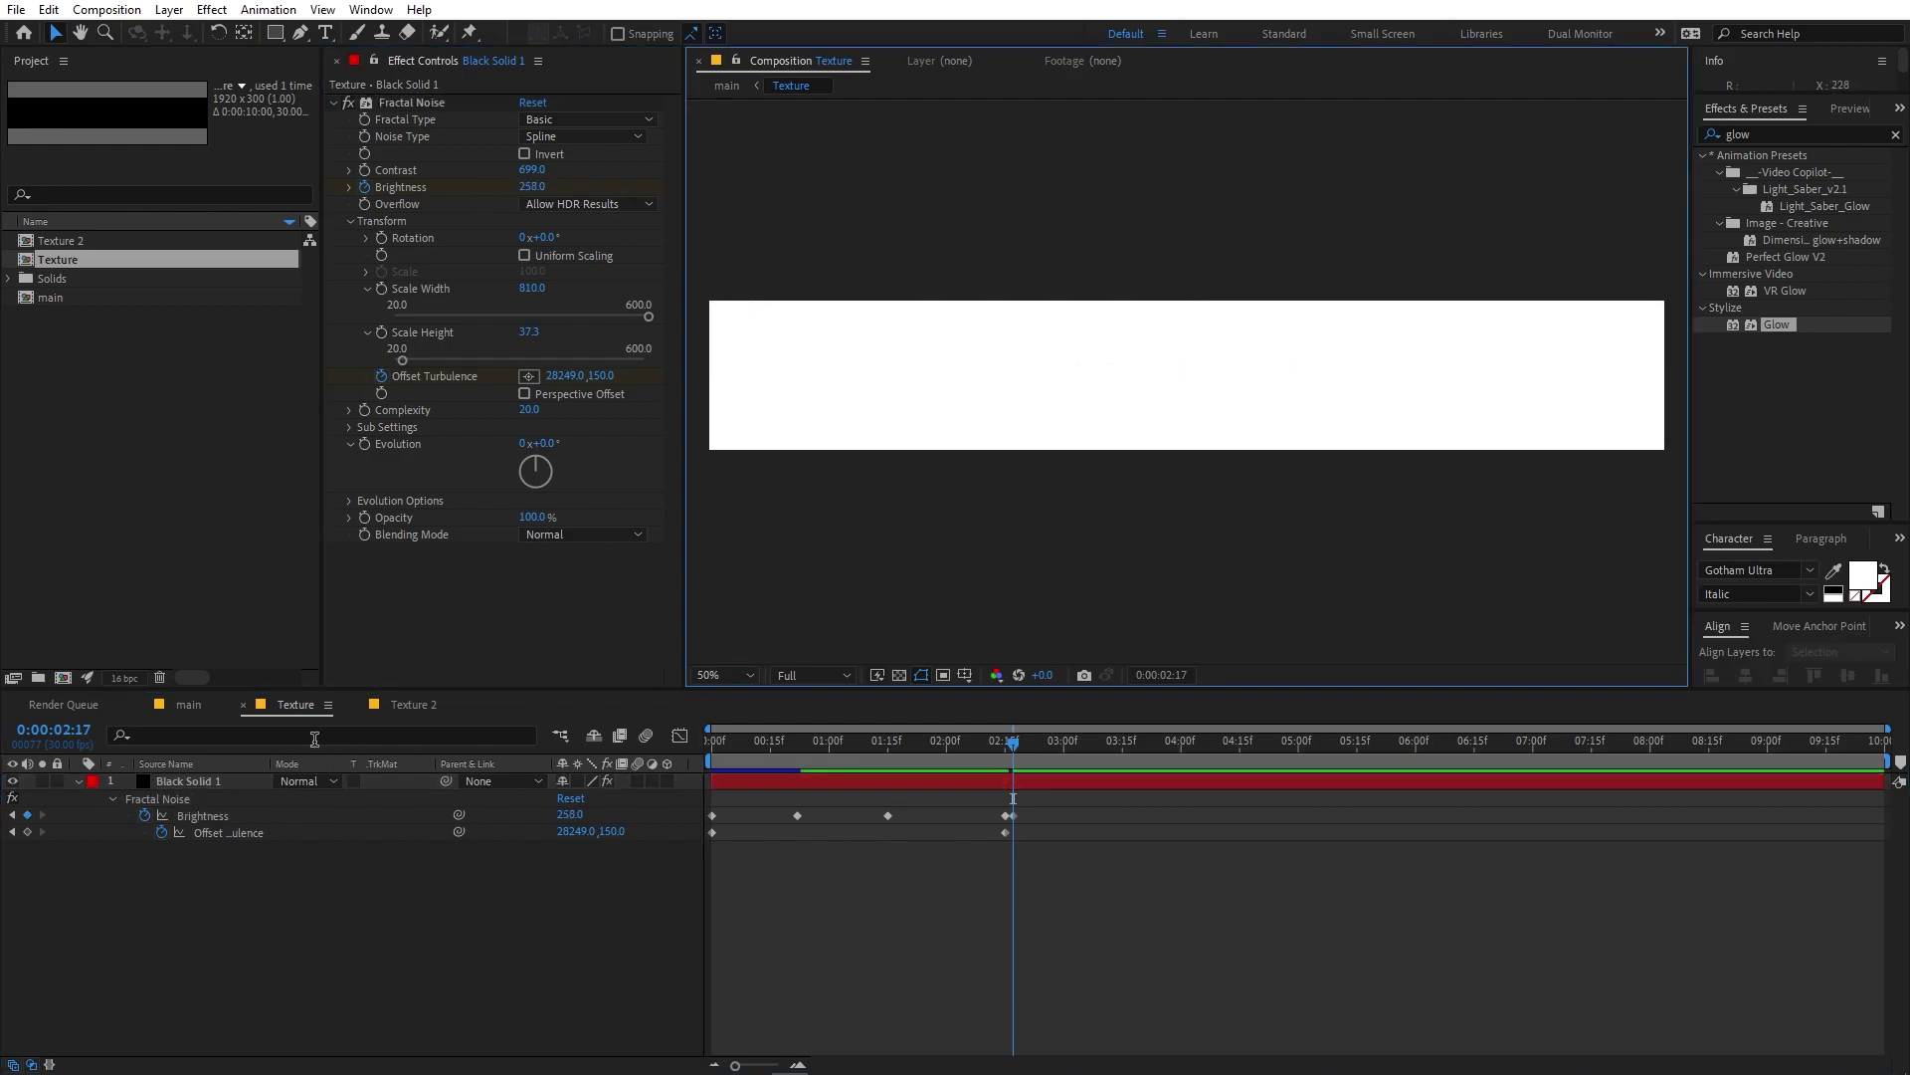
pyautogui.click(189, 704)
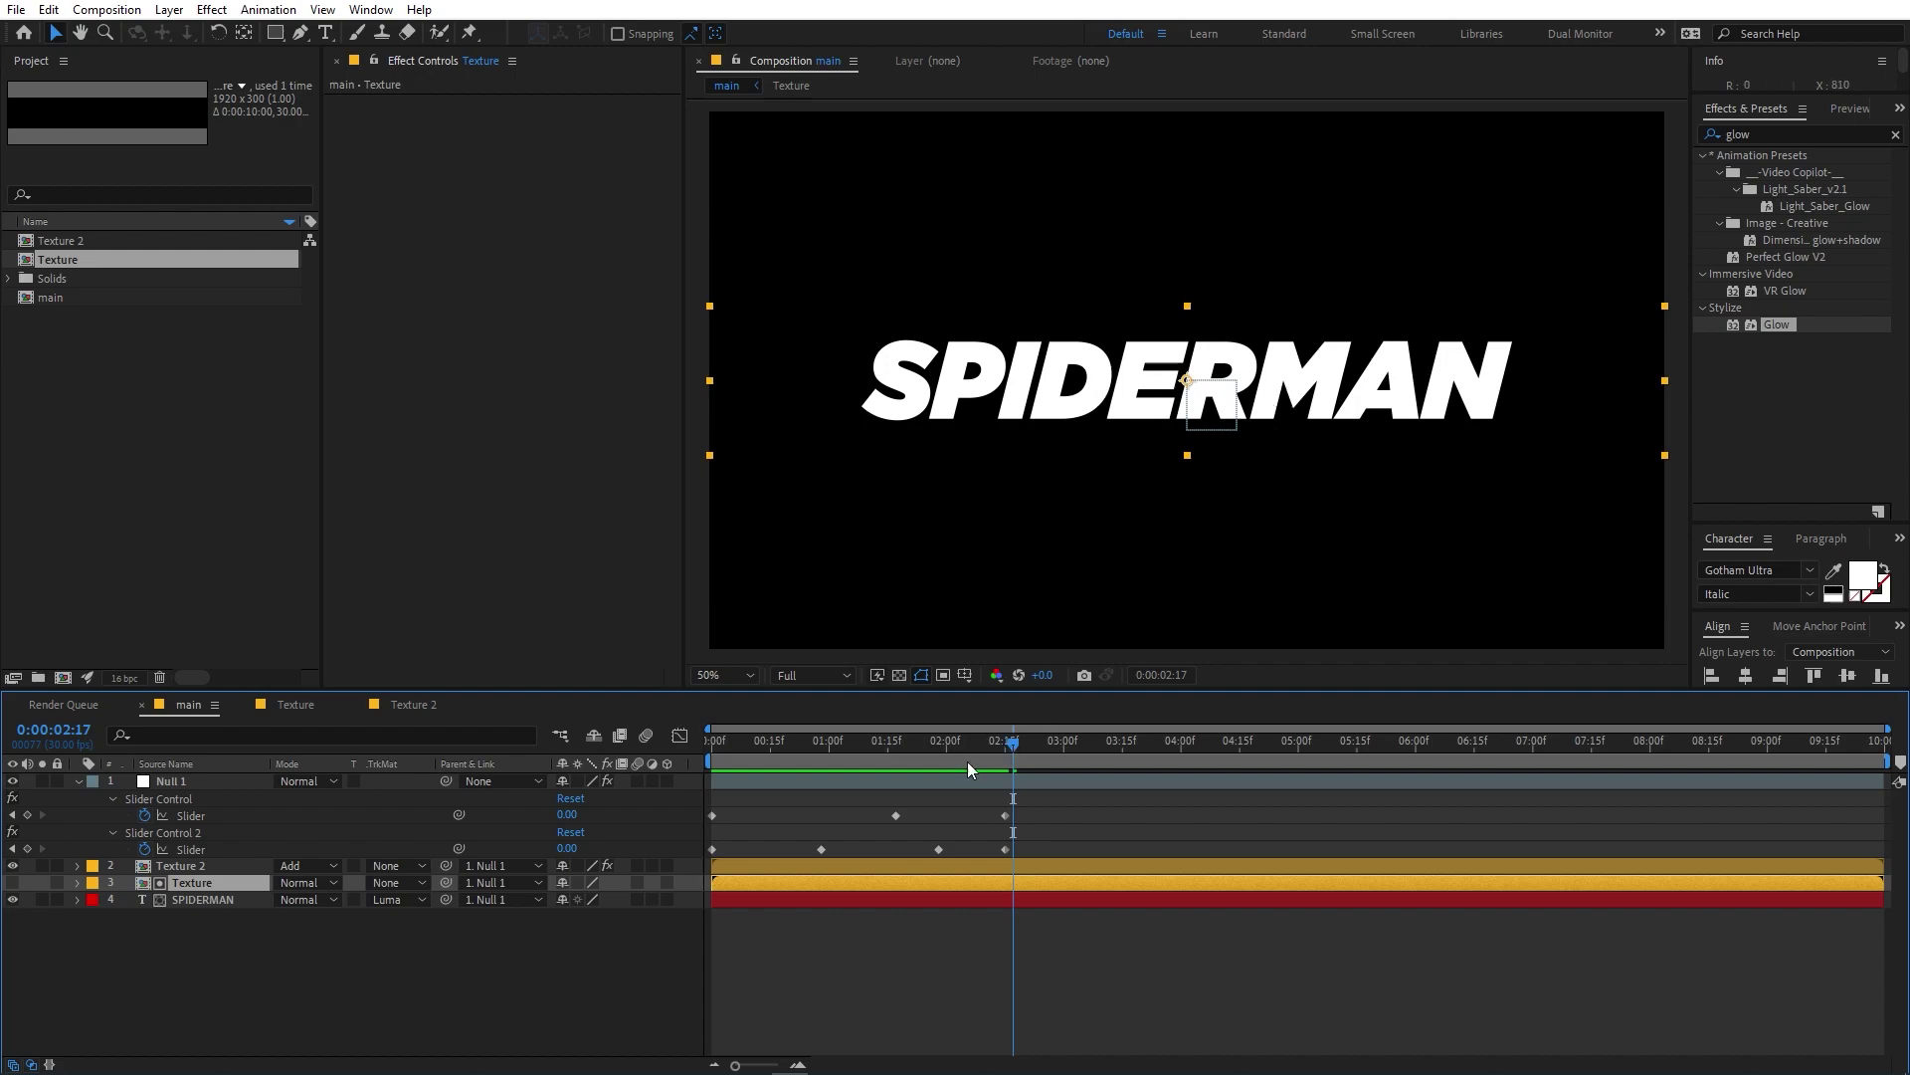
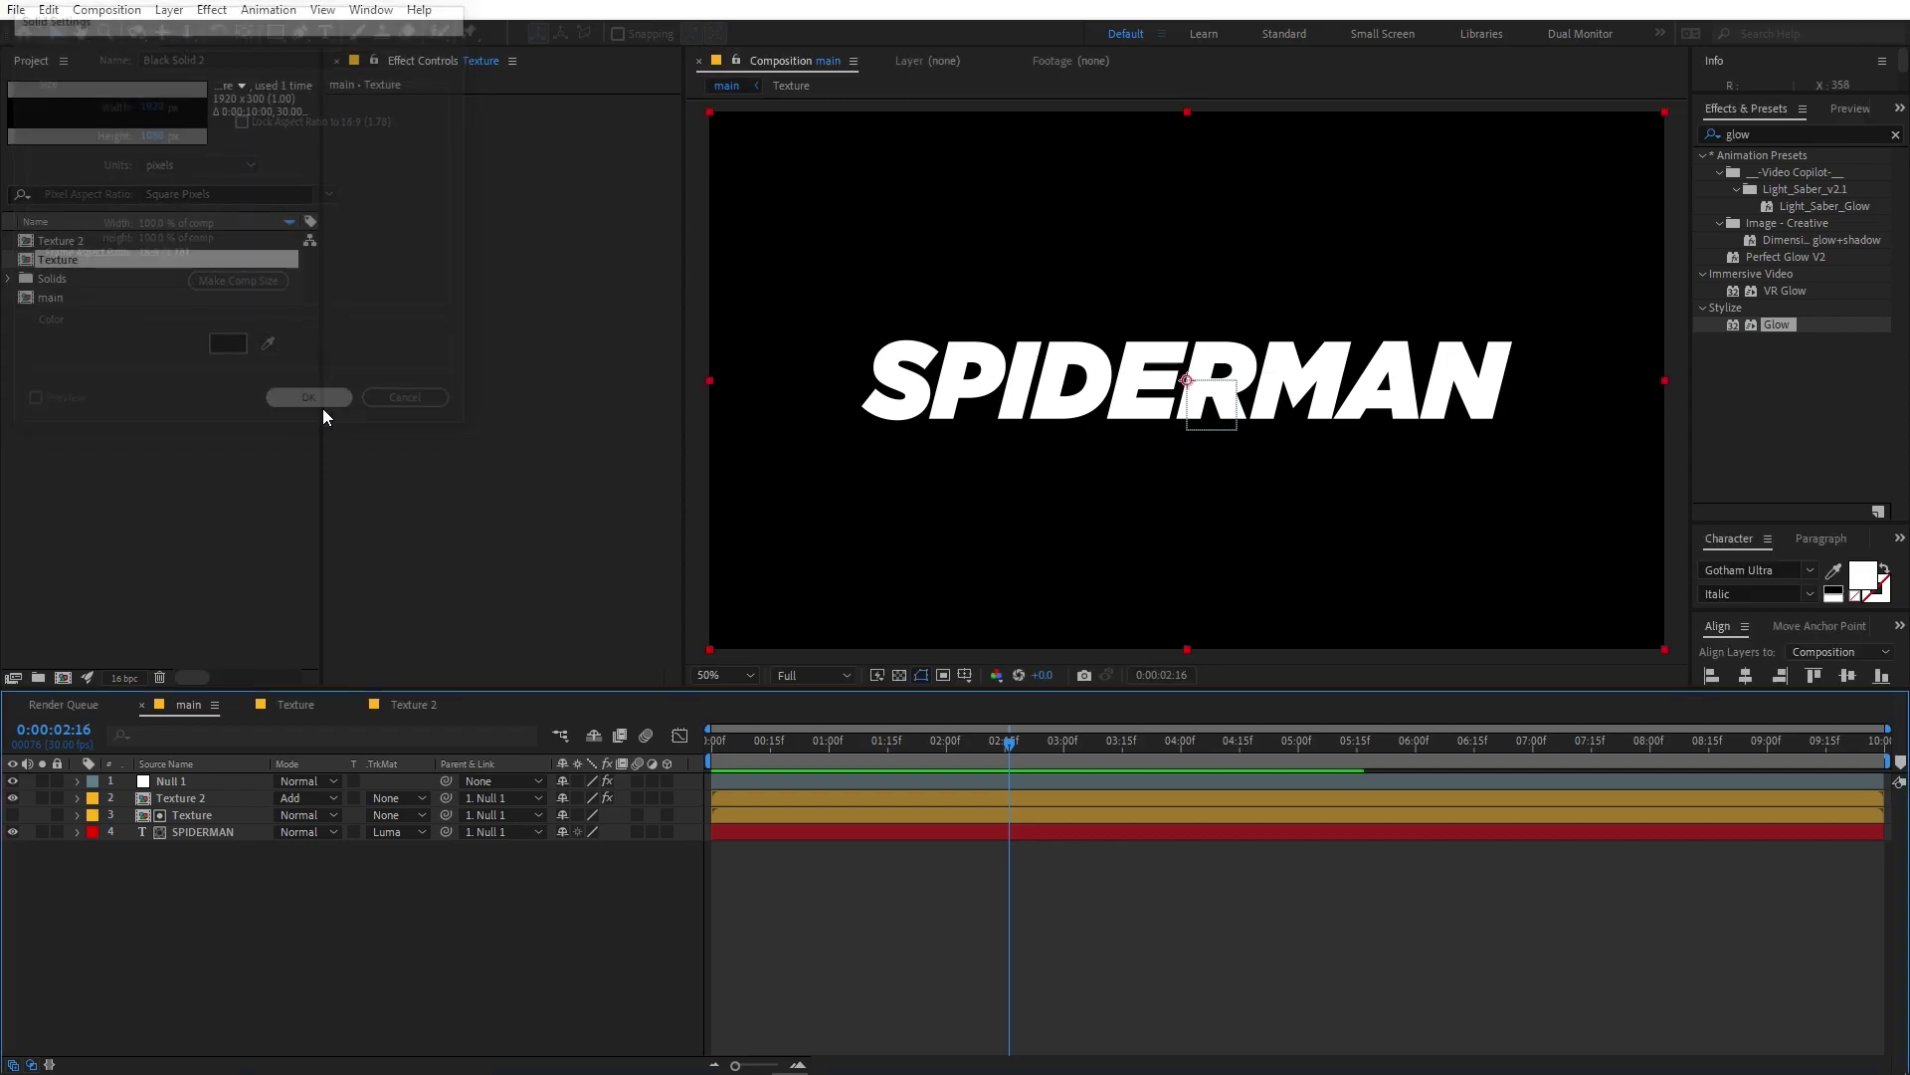
# Apply CC Particle World to the new black solid and turn off its Position, Radius, Motion Path and Grid guides.
pyautogui.click(1765, 133)
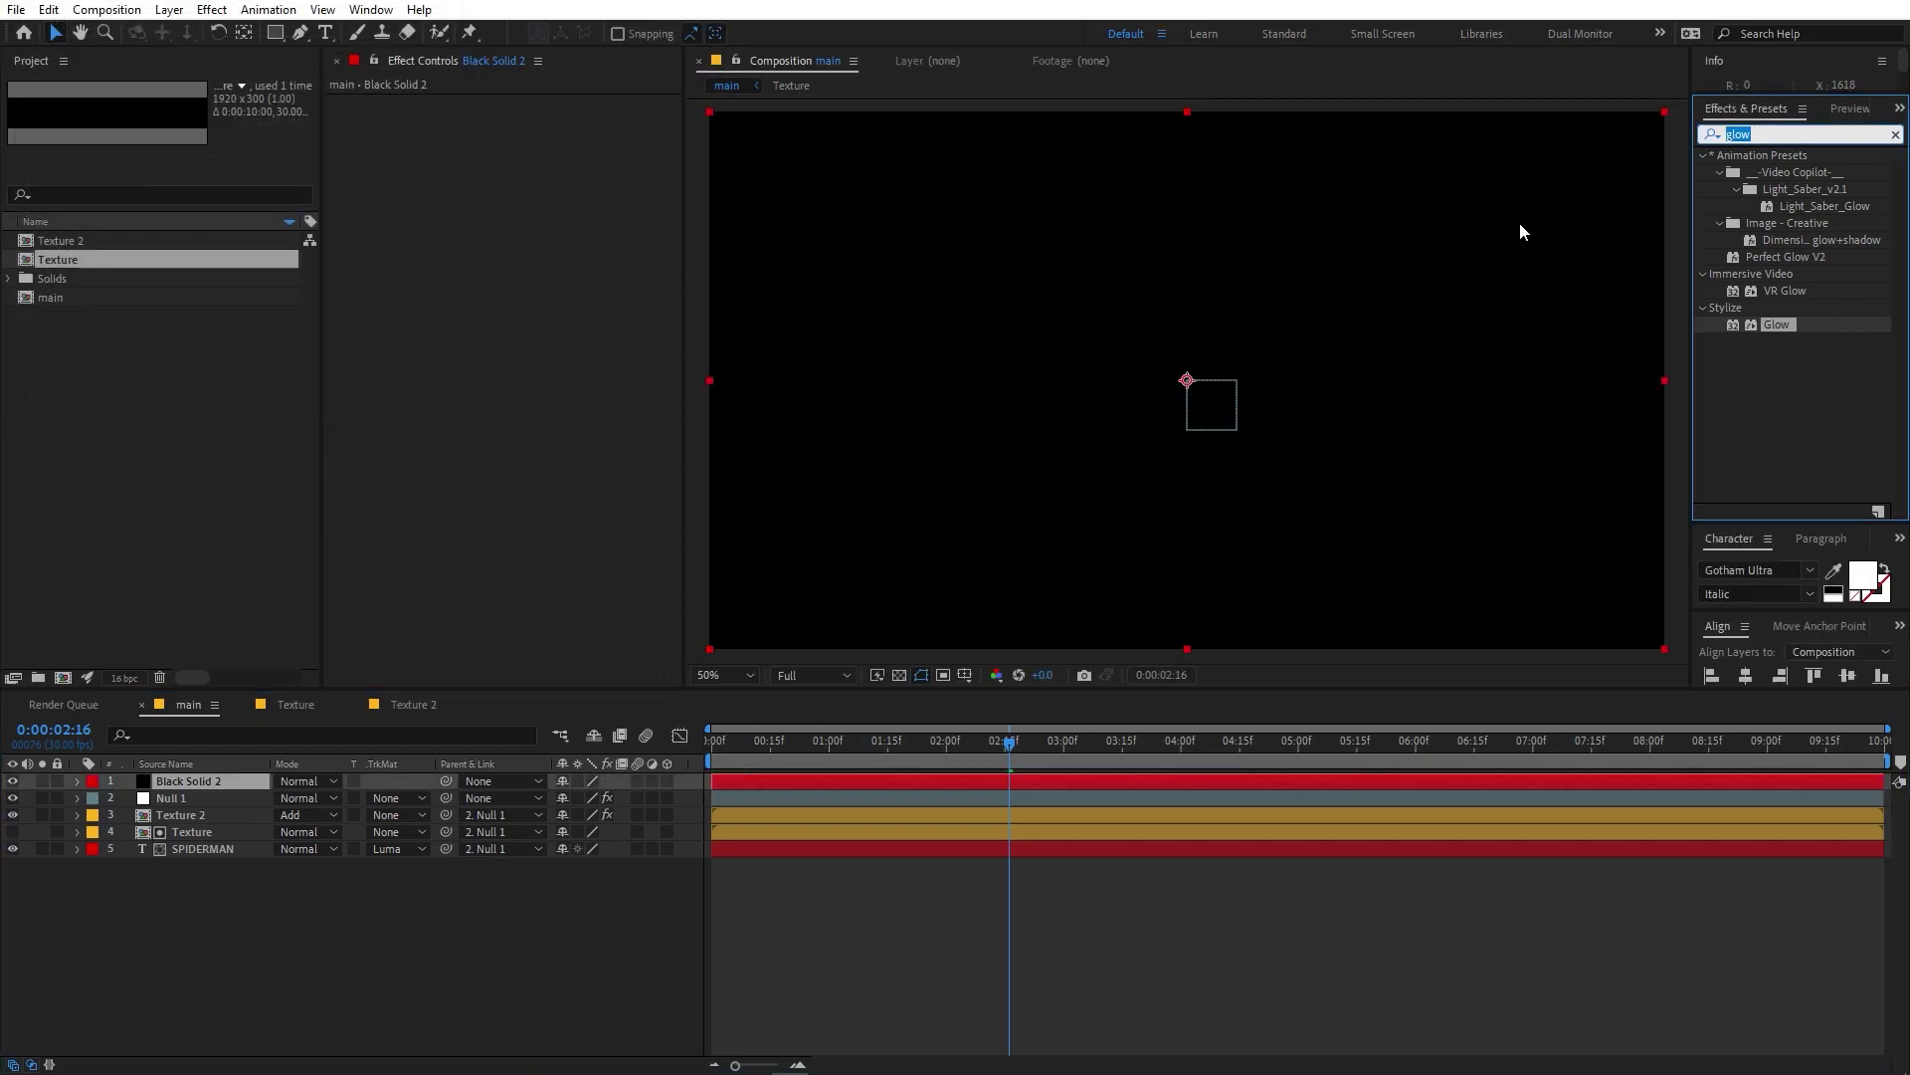
pyautogui.write('cc')
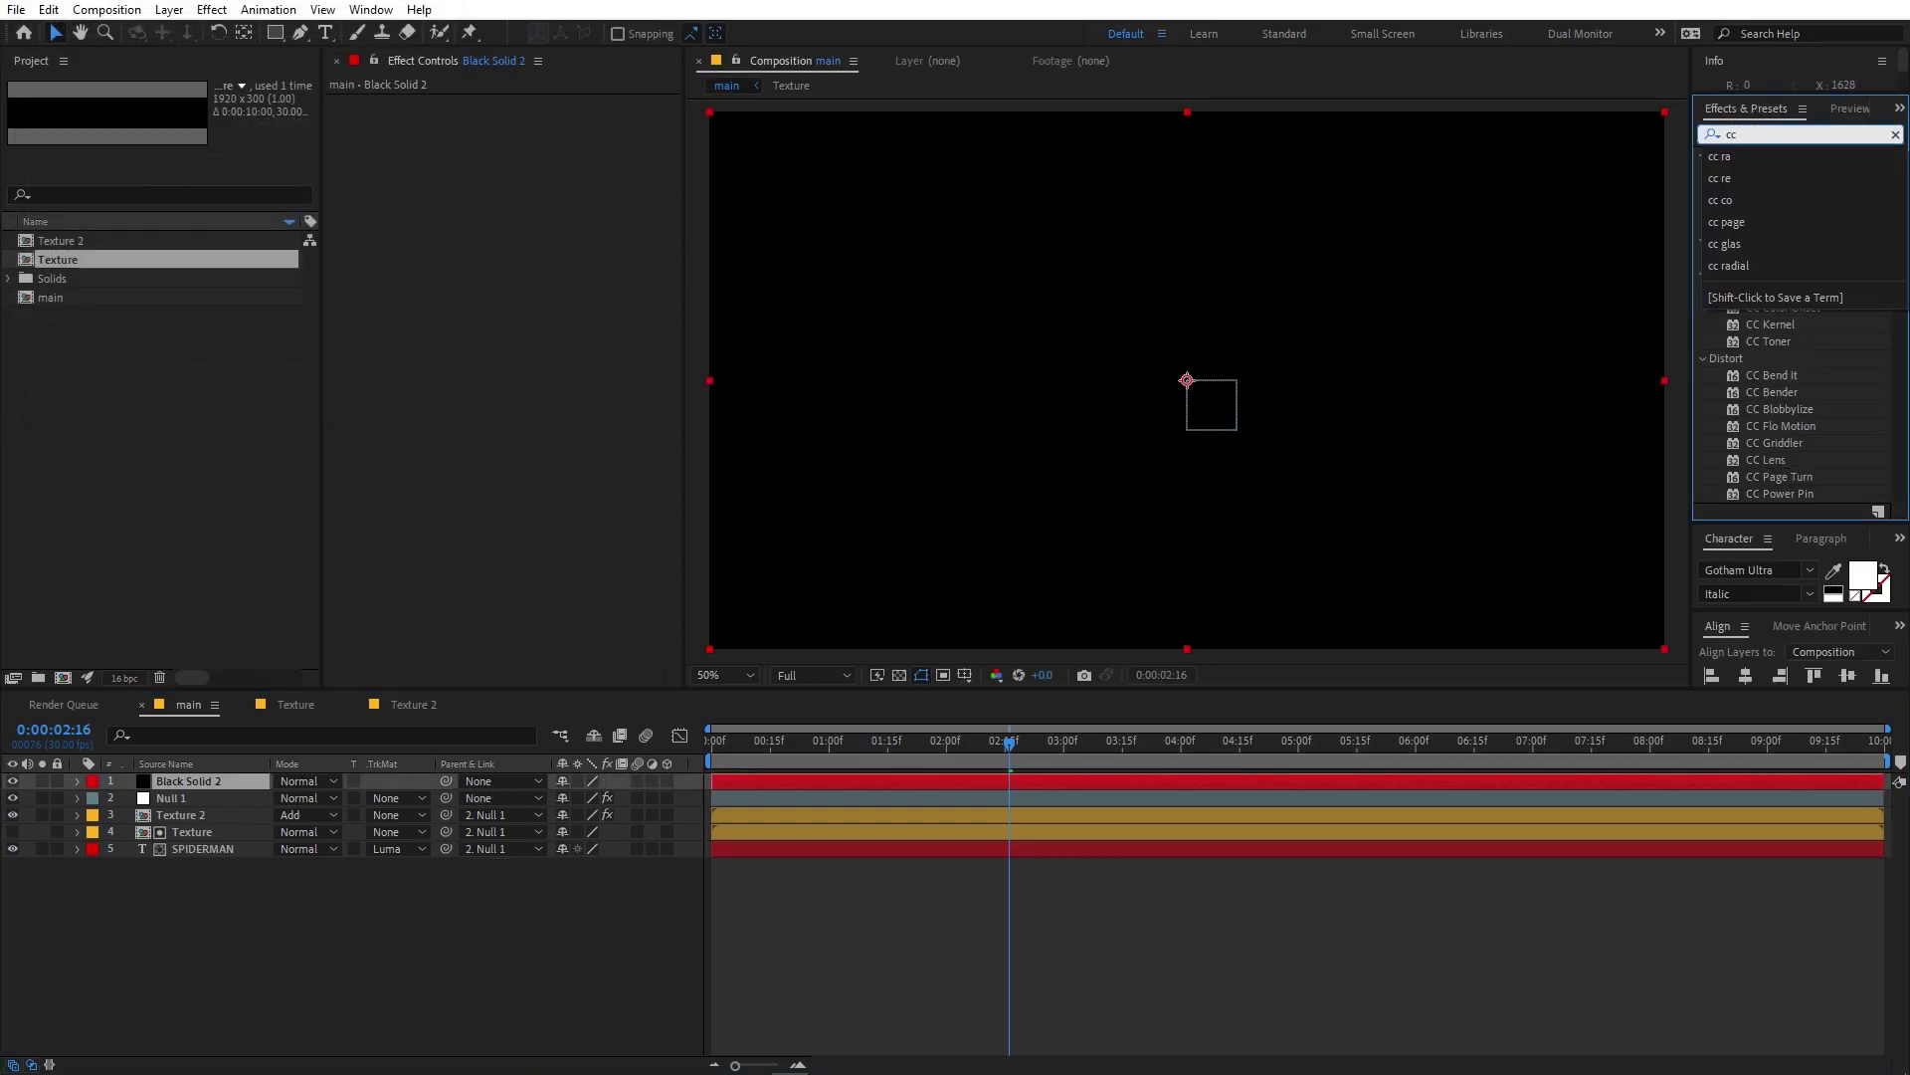
pyautogui.write(' par')
pyautogui.moveTo(1789, 189); pyautogui.dragTo(227, 779)
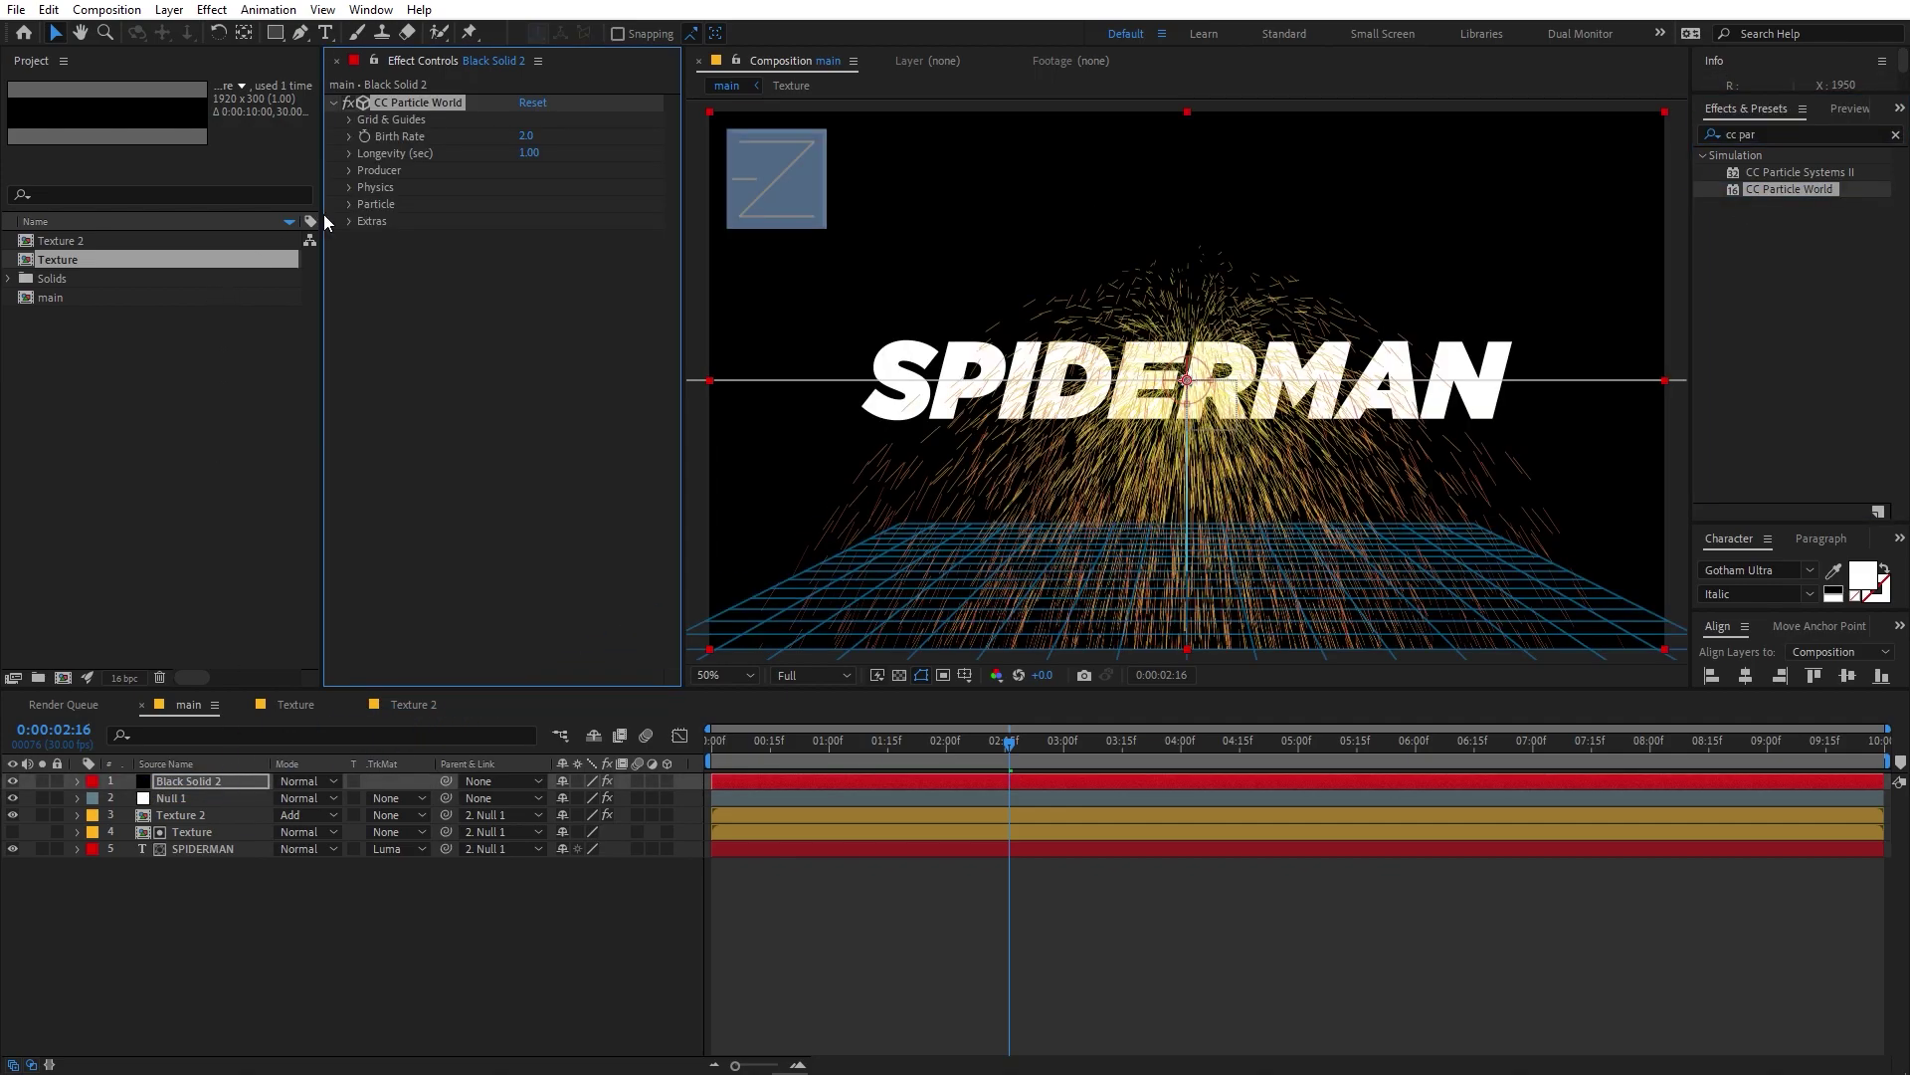
pyautogui.click(346, 120)
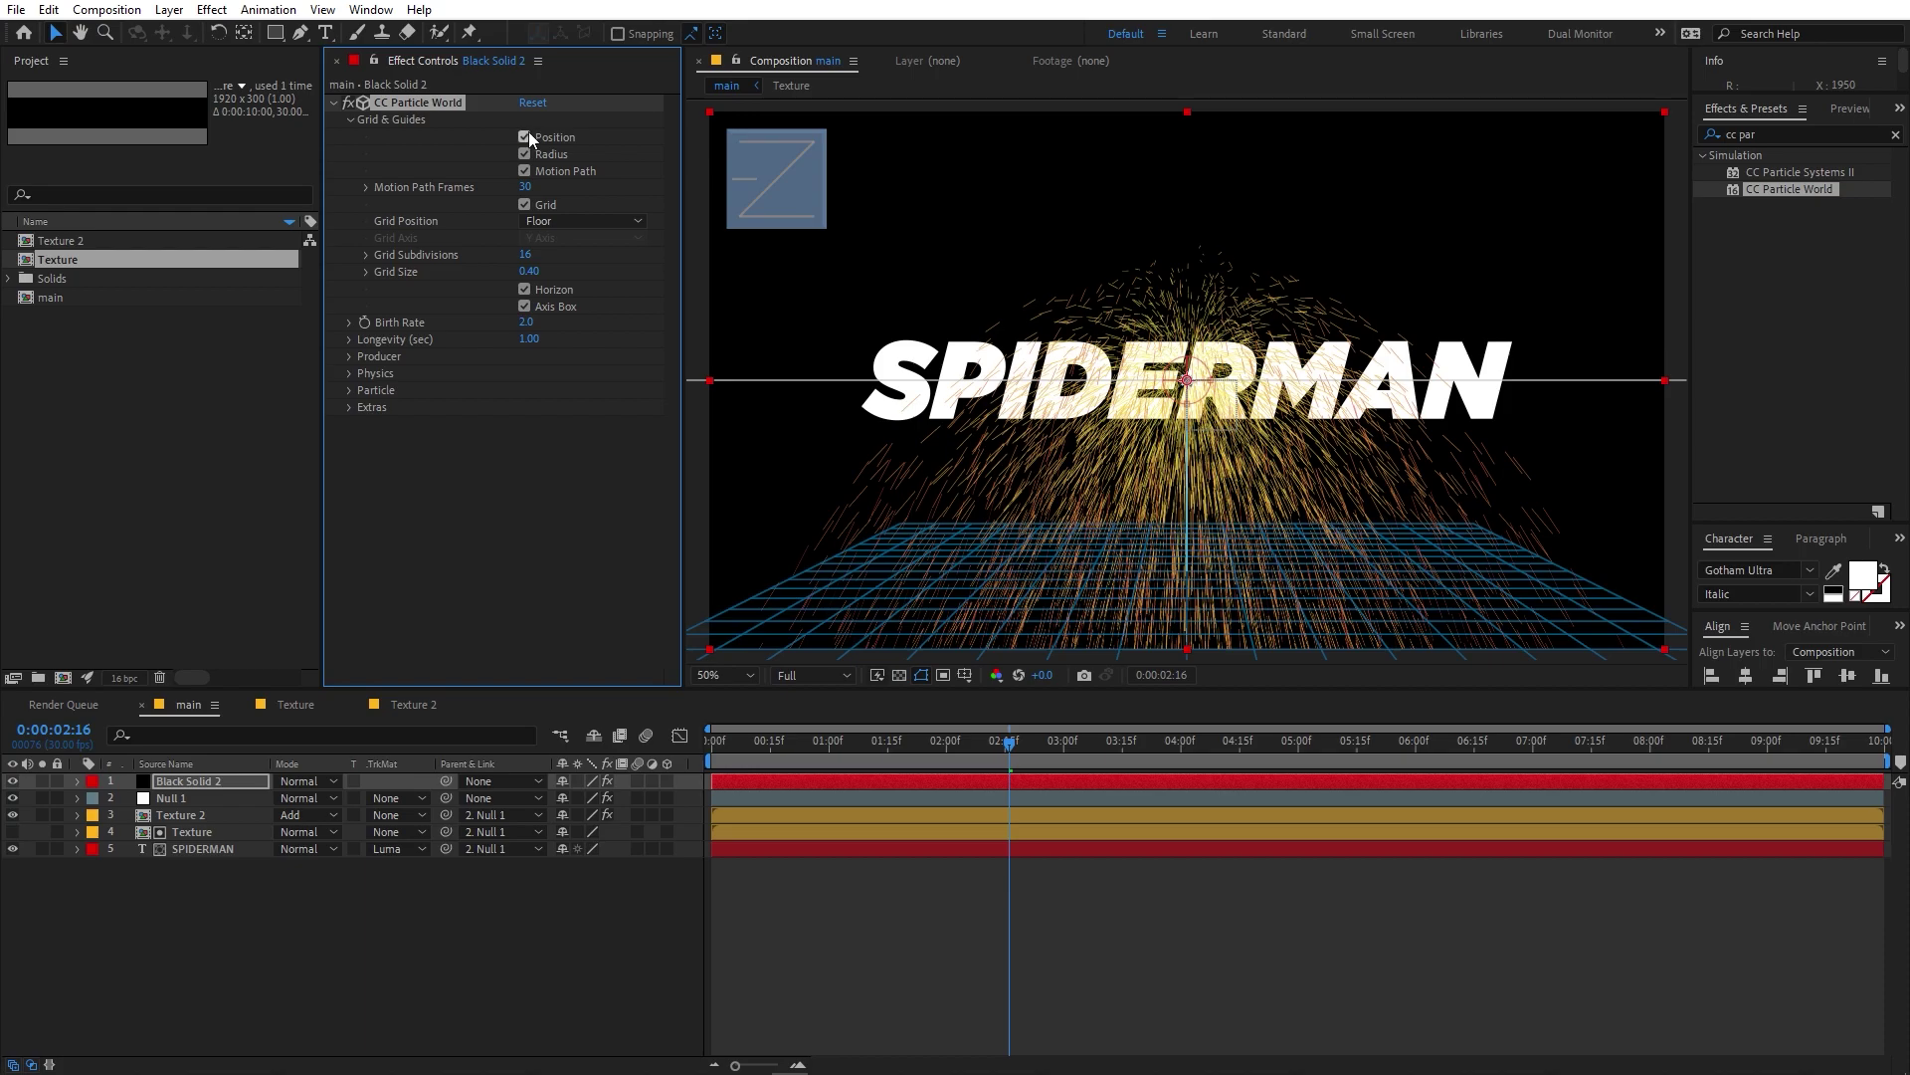
pyautogui.moveTo(524, 138); pyautogui.dragTo(524, 205)
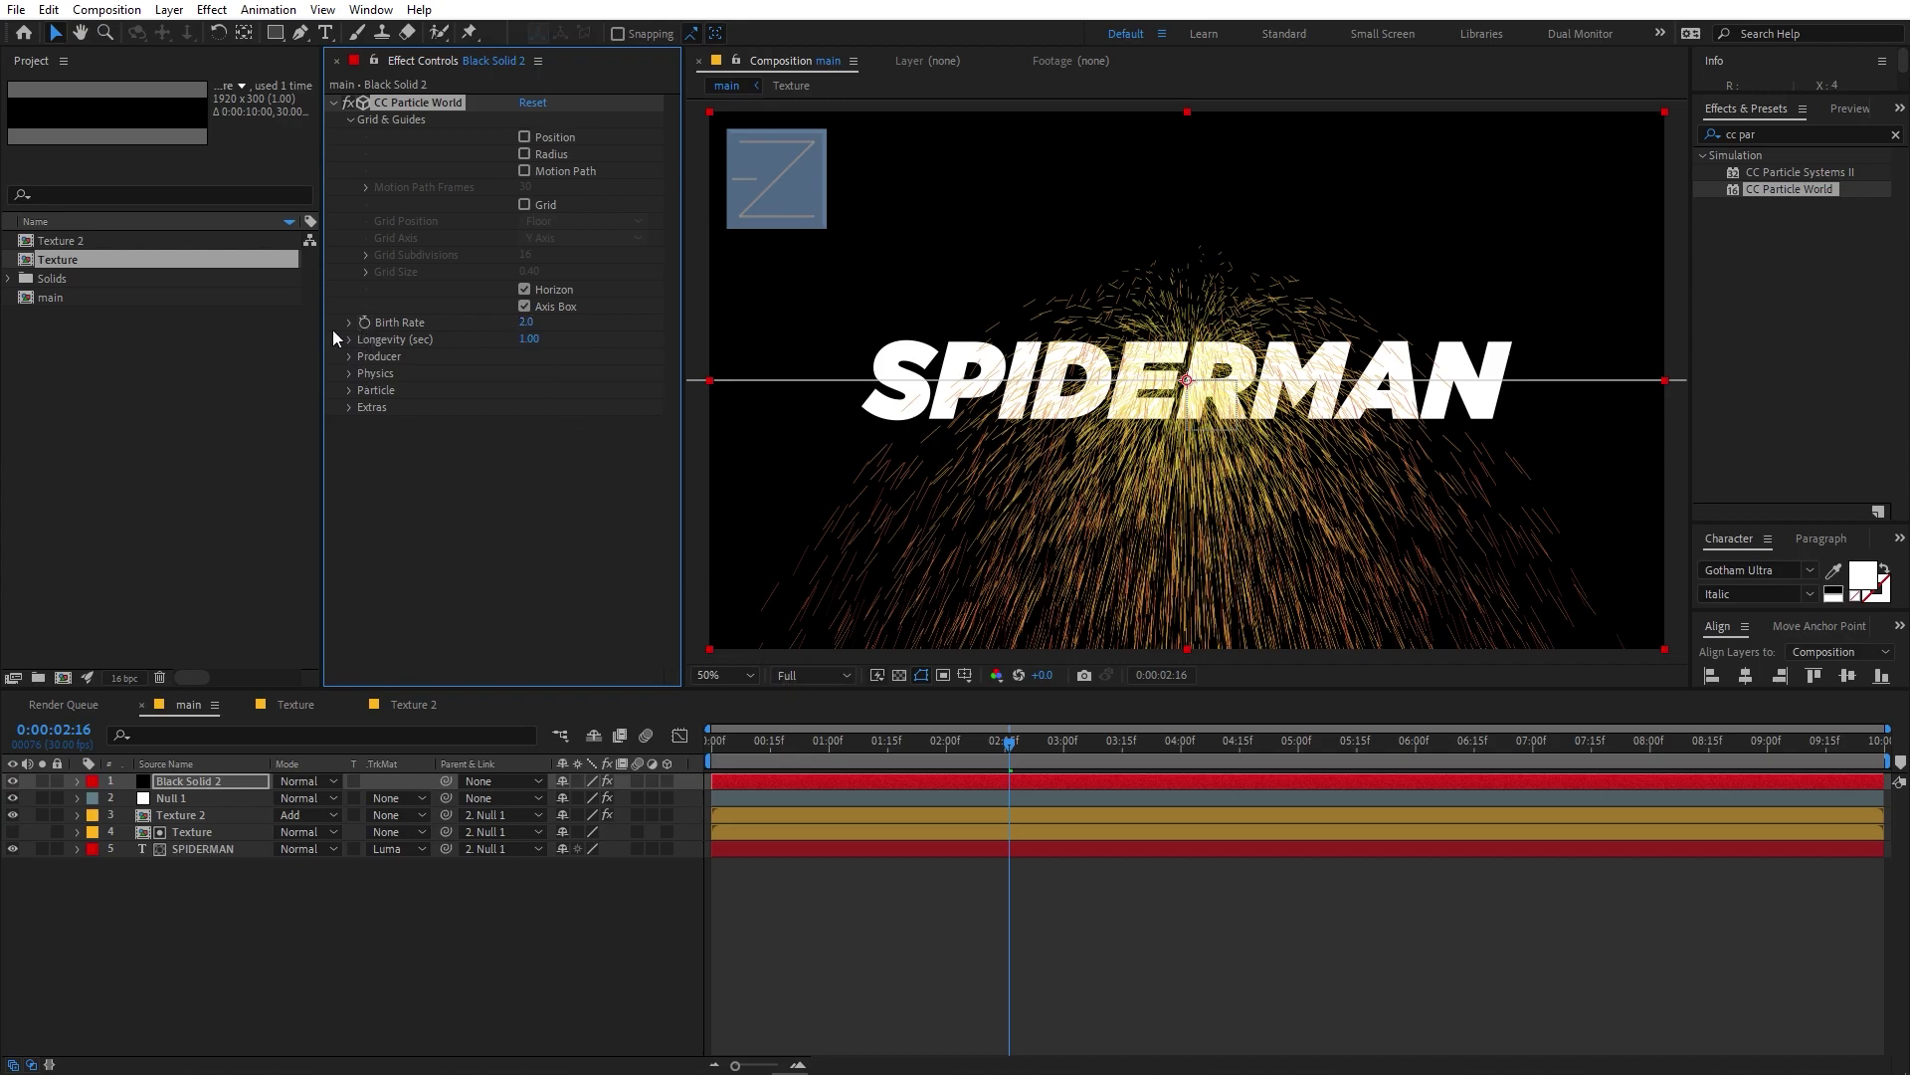
# In CC Particle World, move the producer's Position X to -0.53, raise the physics Velocity to 2.15 and set Gravity to 0.
pyautogui.click(348, 356)
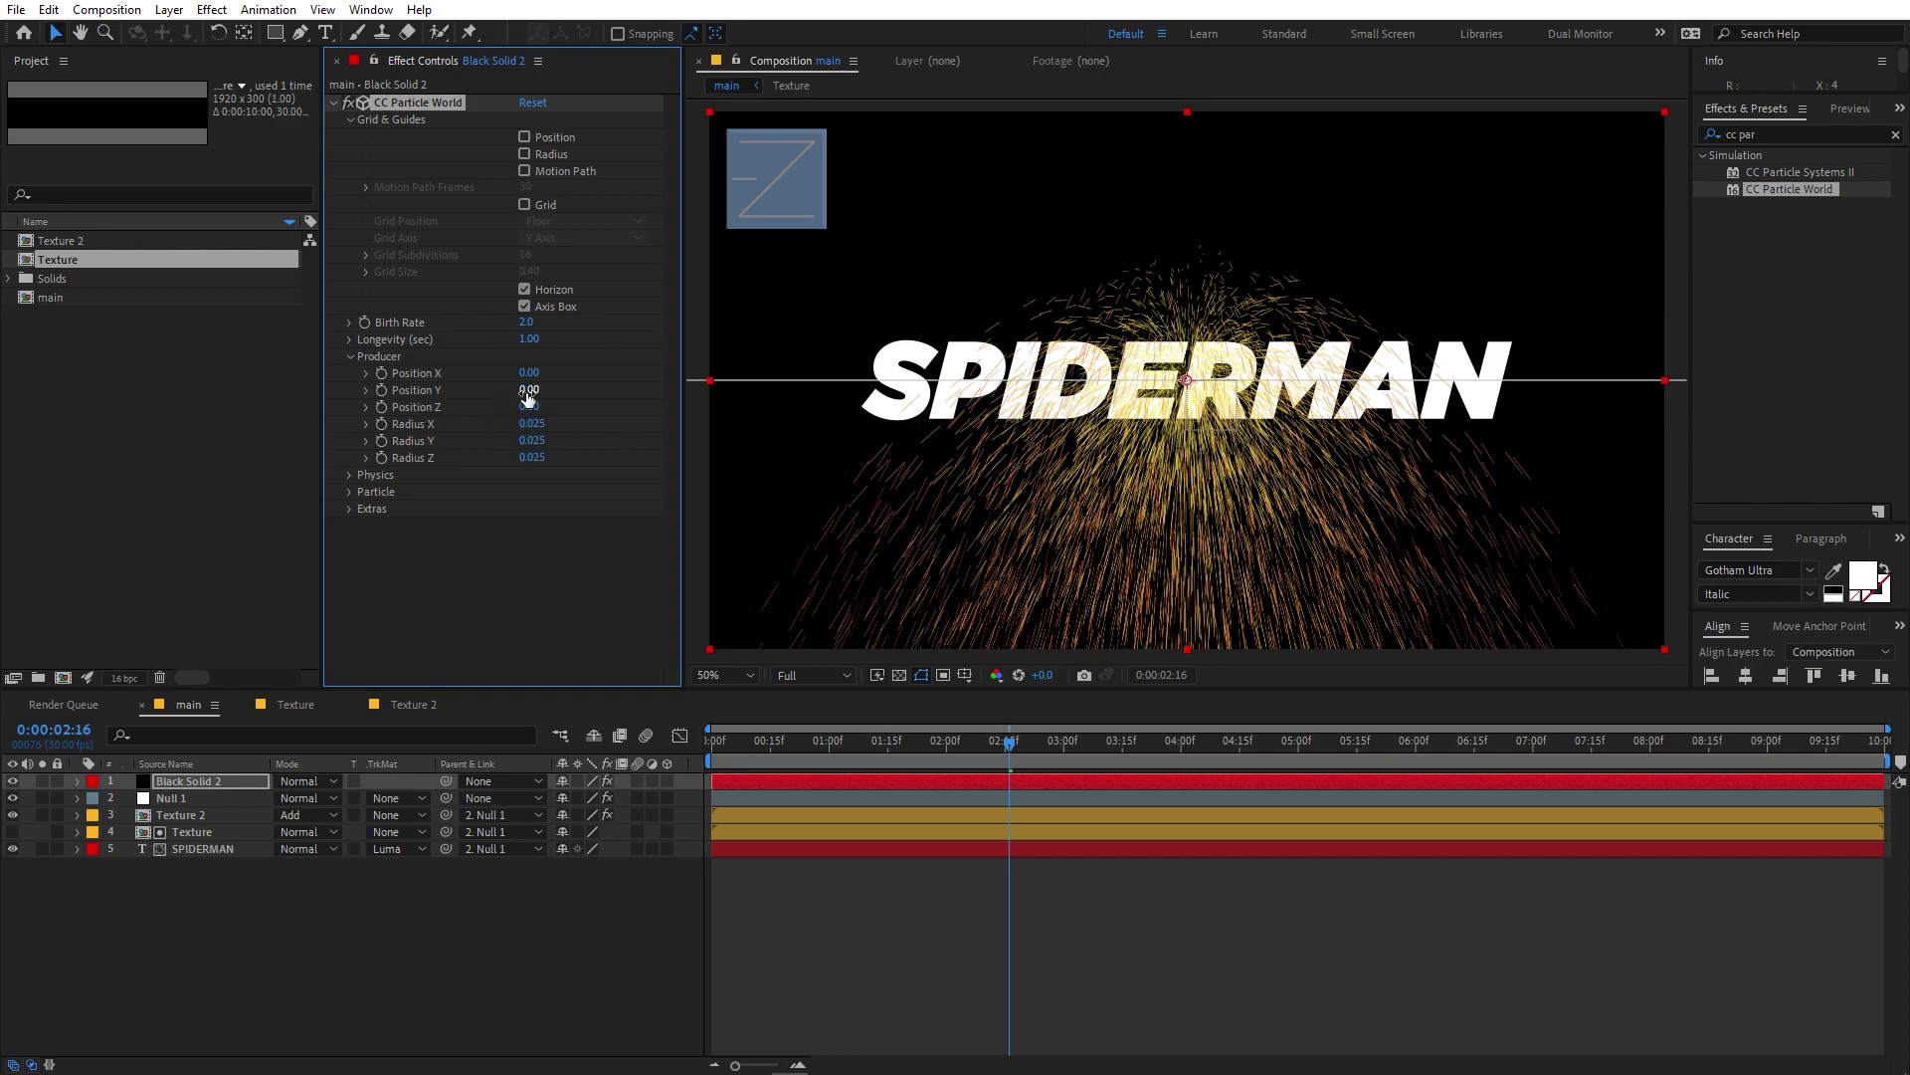
pyautogui.moveTo(527, 394)
pyautogui.mouseDown()
pyautogui.moveTo(433, 400)
pyautogui.moveTo(492, 389)
pyautogui.mouseUp()
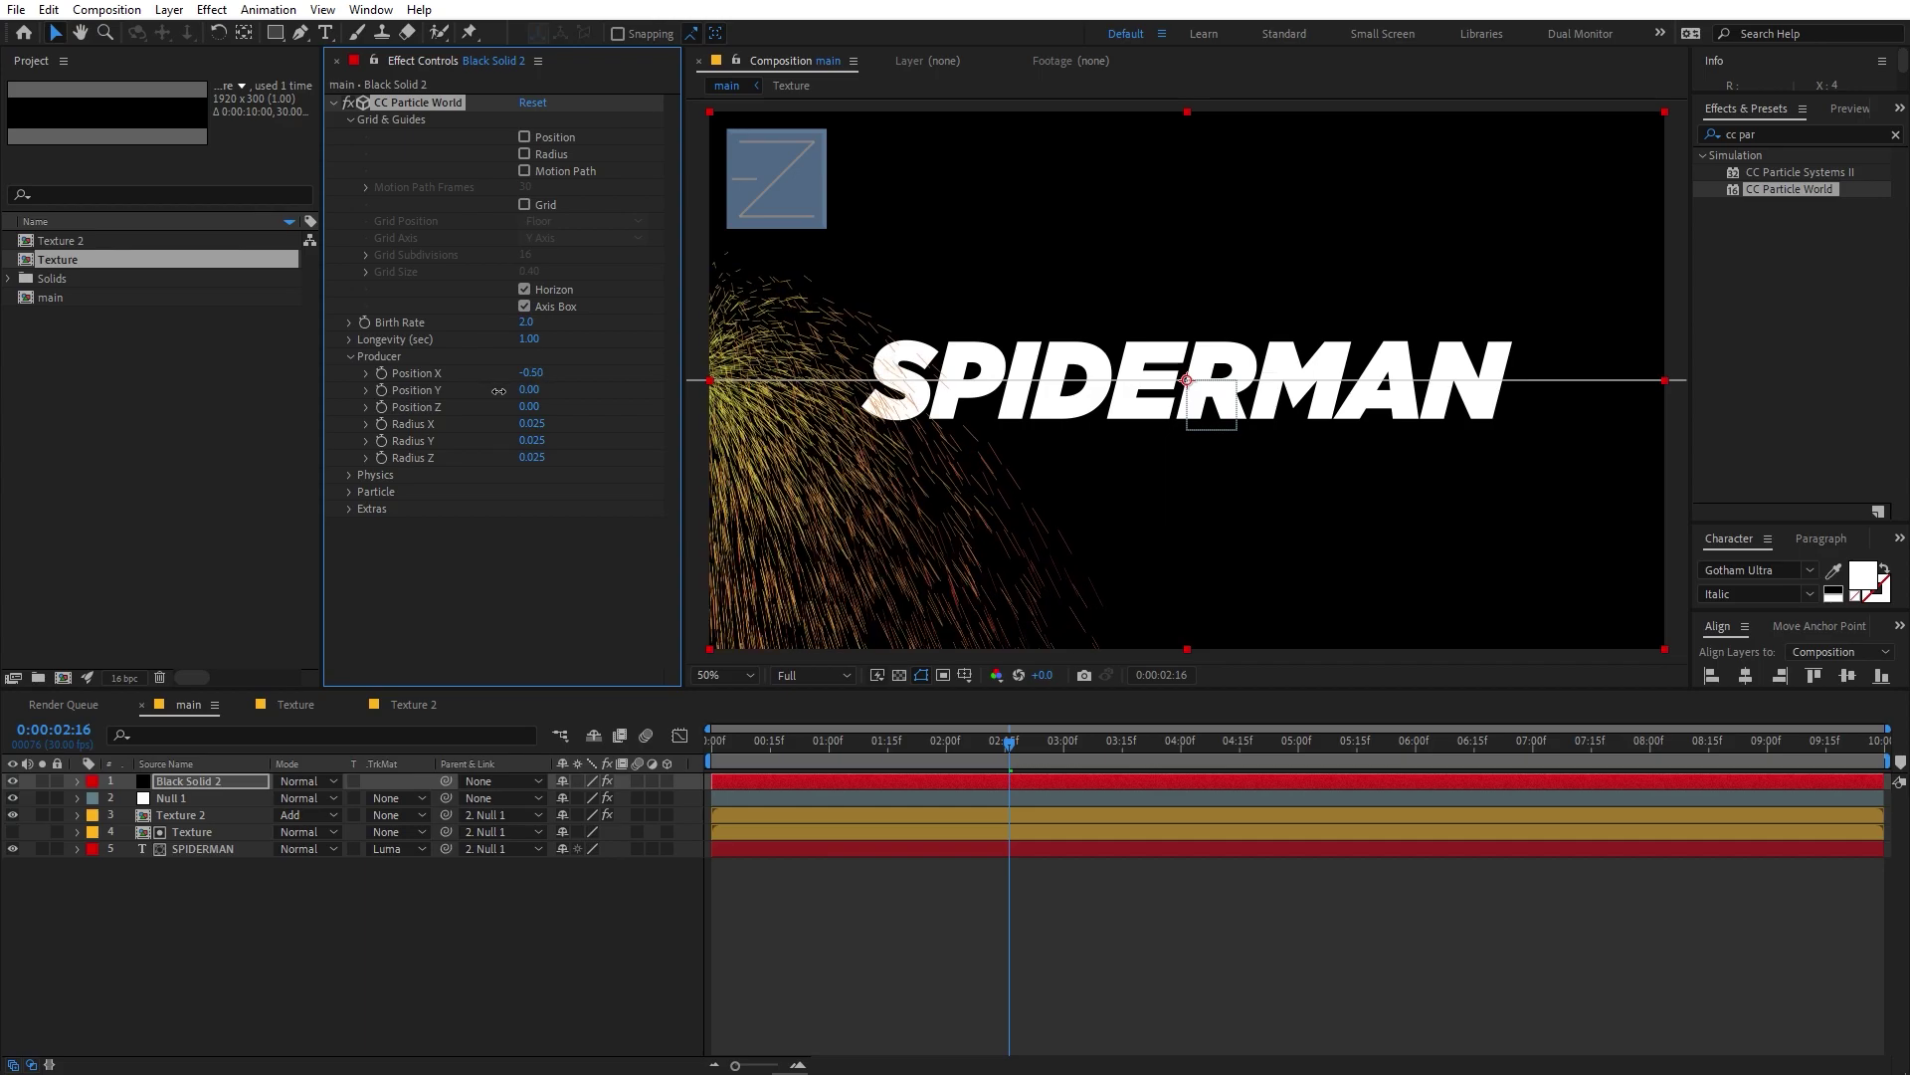
pyautogui.click(349, 475)
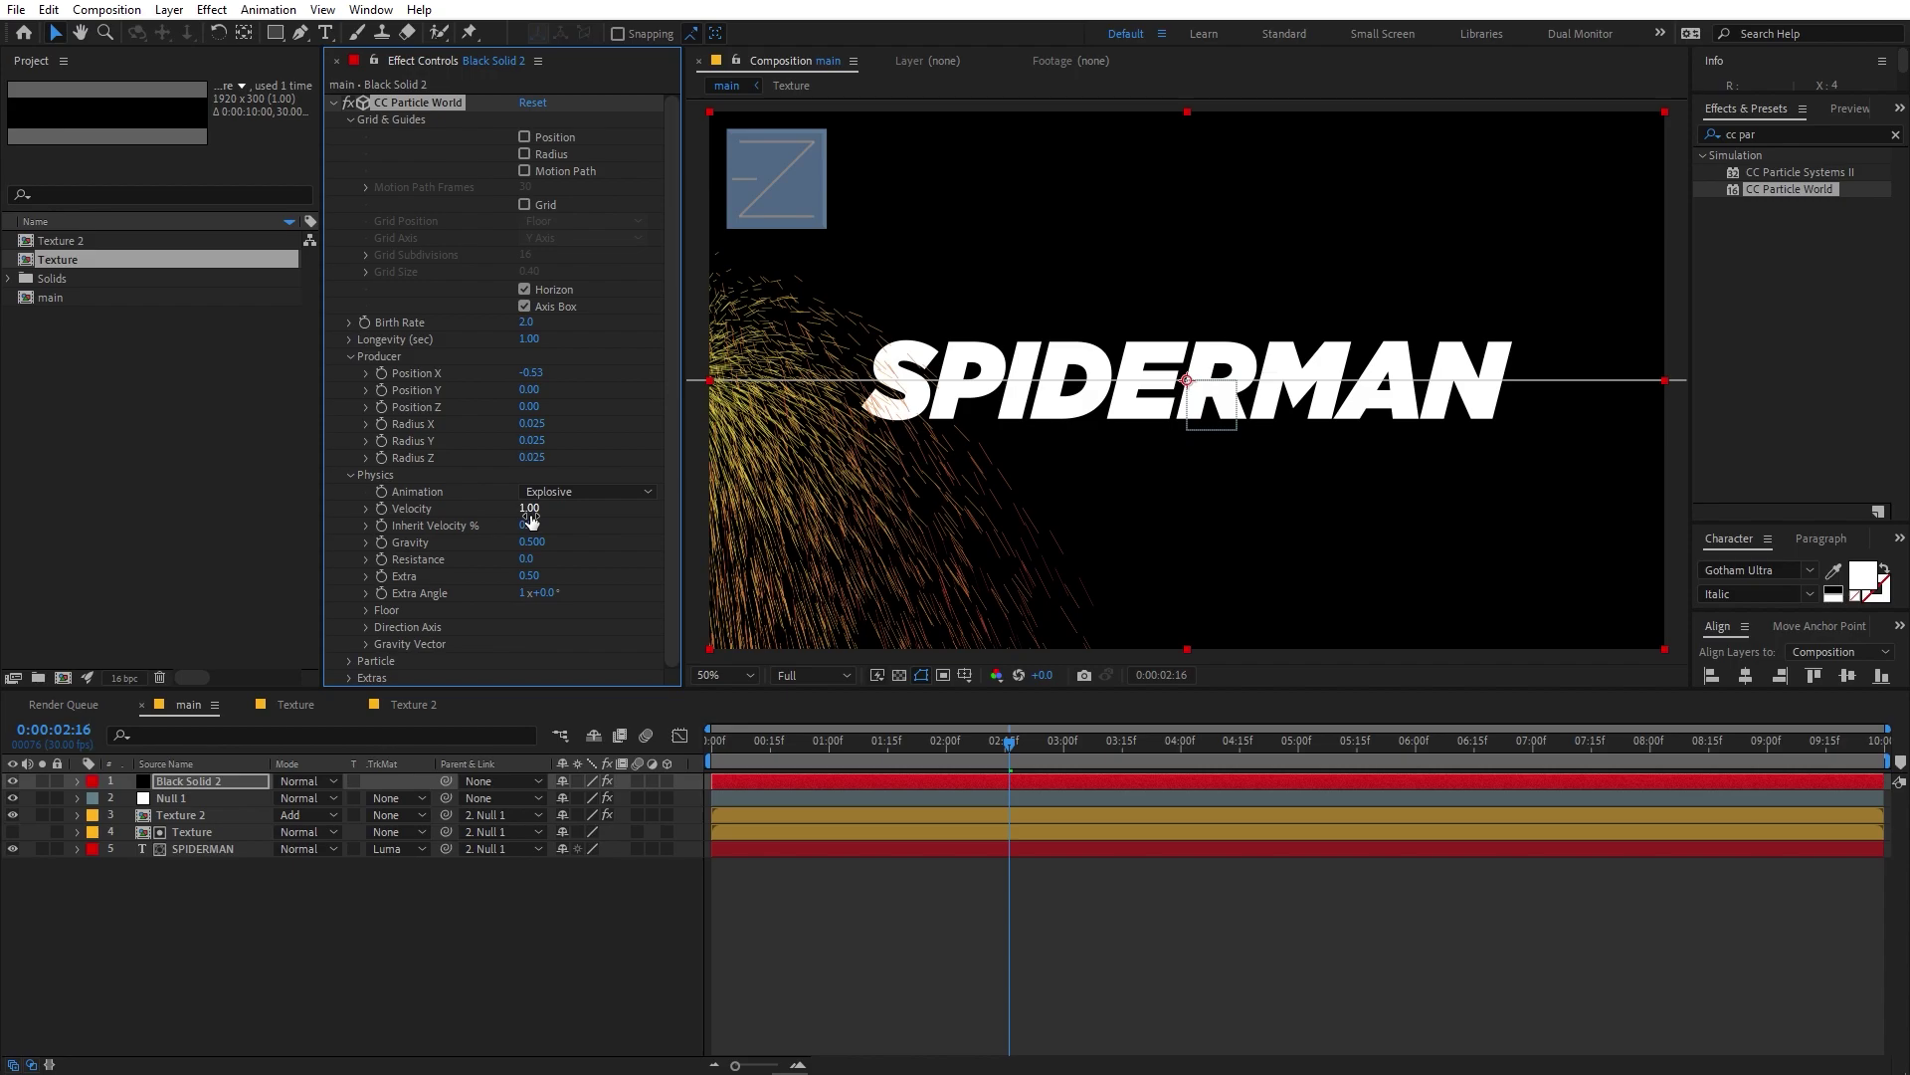
pyautogui.moveTo(528, 507); pyautogui.dragTo(638, 510)
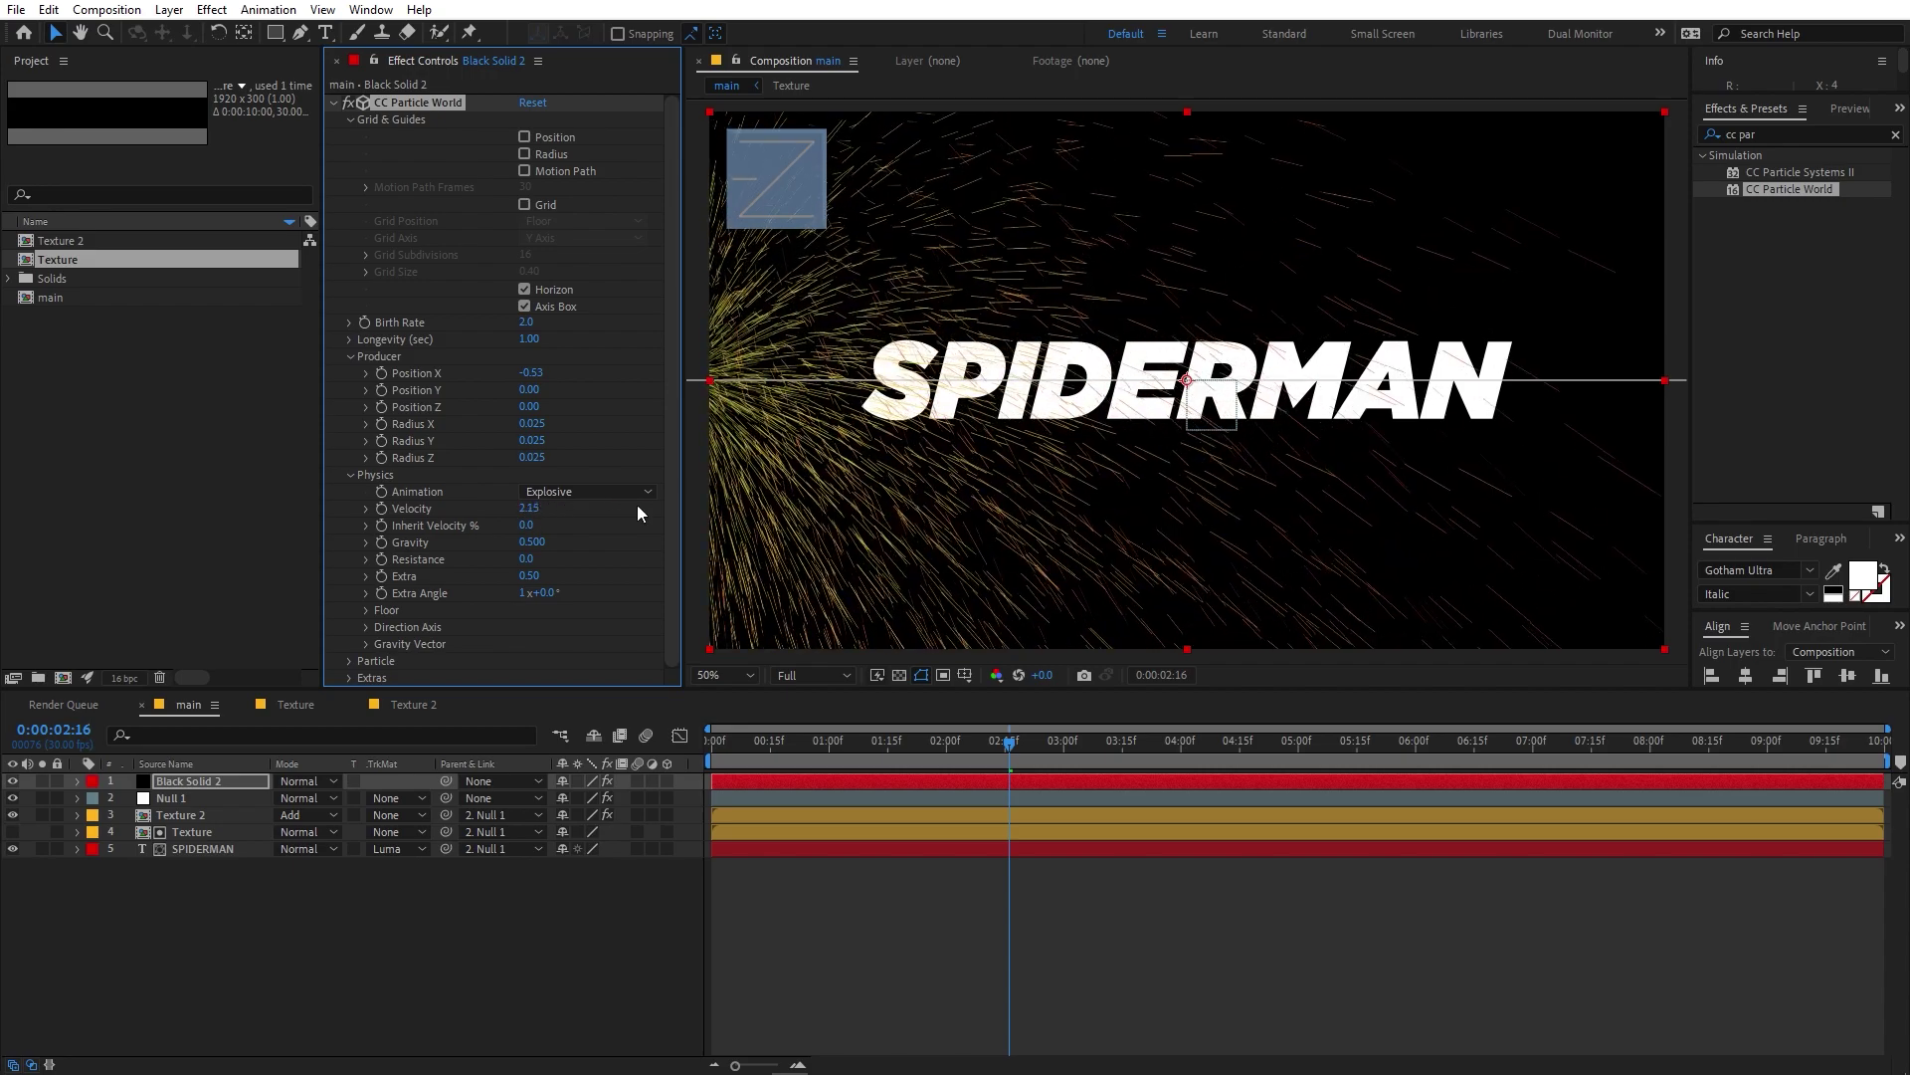
pyautogui.click(535, 542)
pyautogui.write('0')
pyautogui.press('Return')
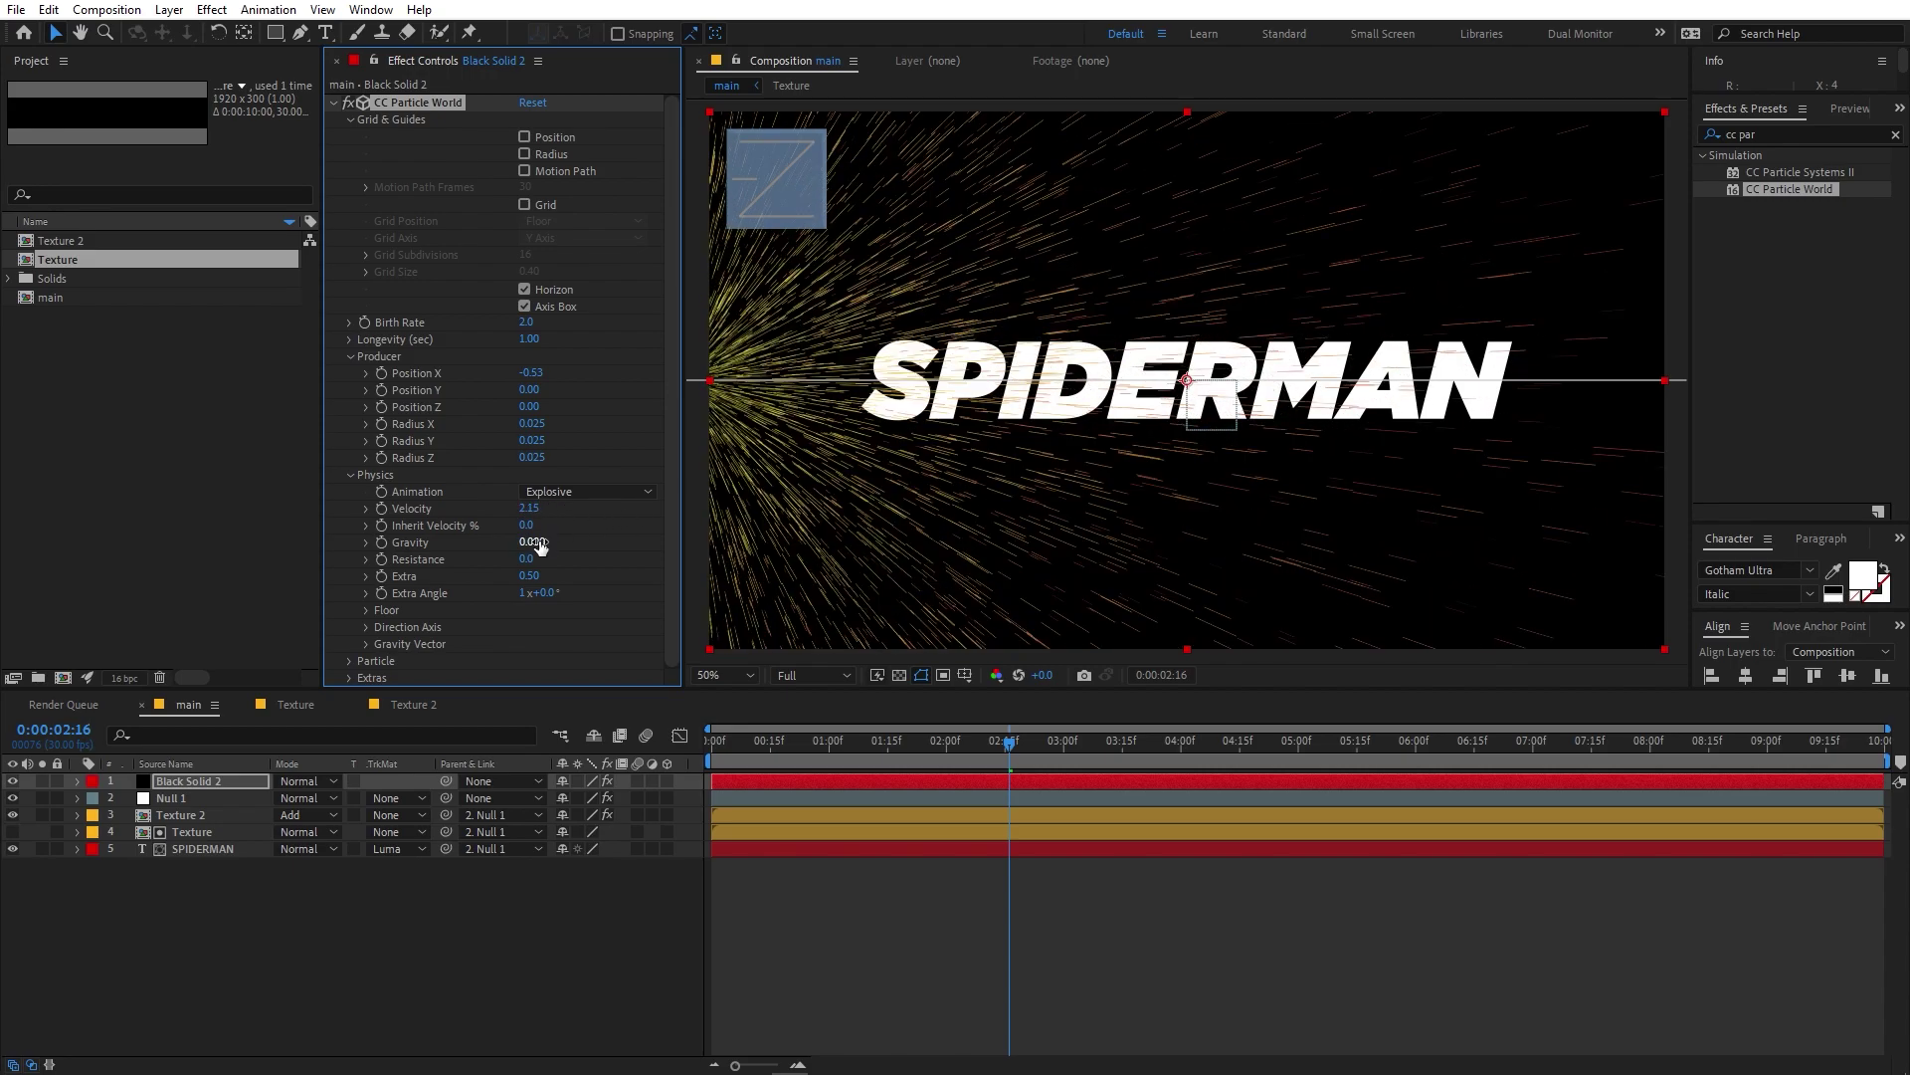
# Switch the particle physics animation to Direction Axis, with Extra at 0.85 and Extra Angle at 1x+40°.
pyautogui.click(597, 492)
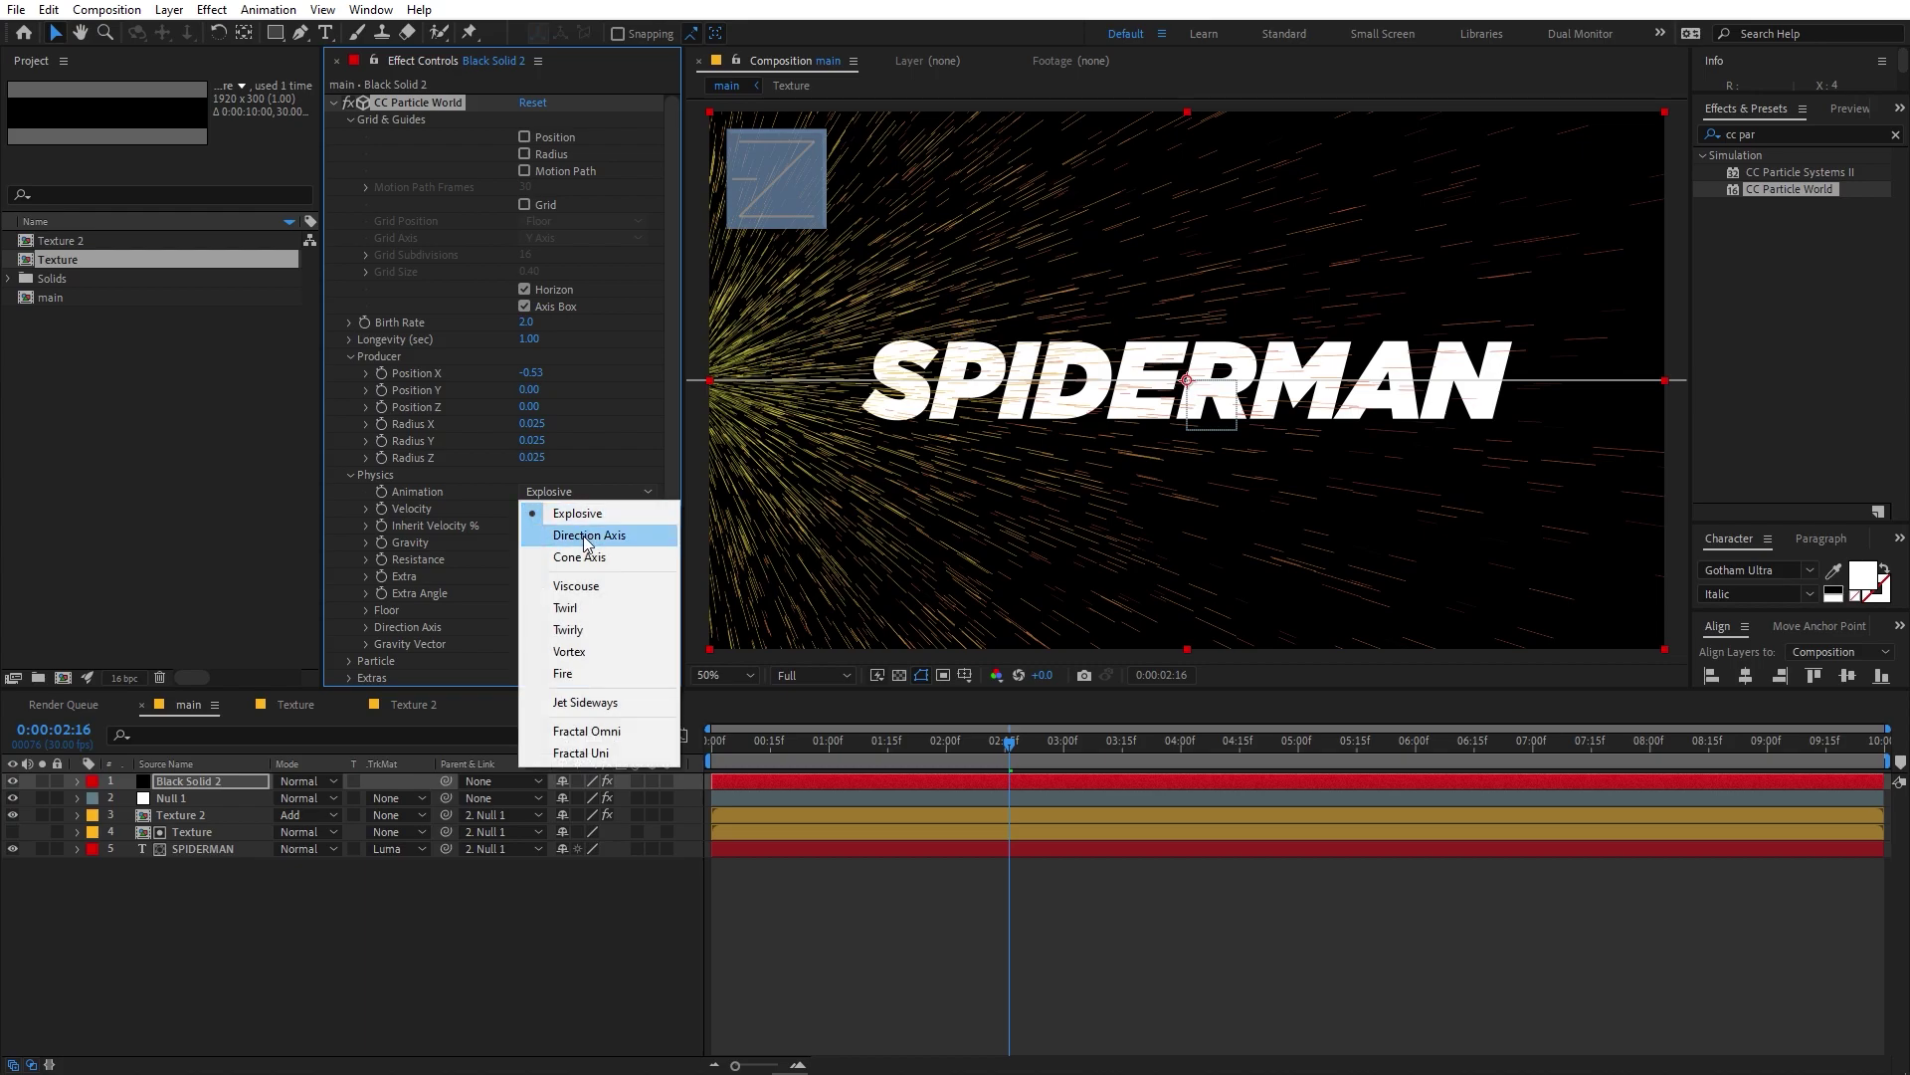
pyautogui.click(587, 538)
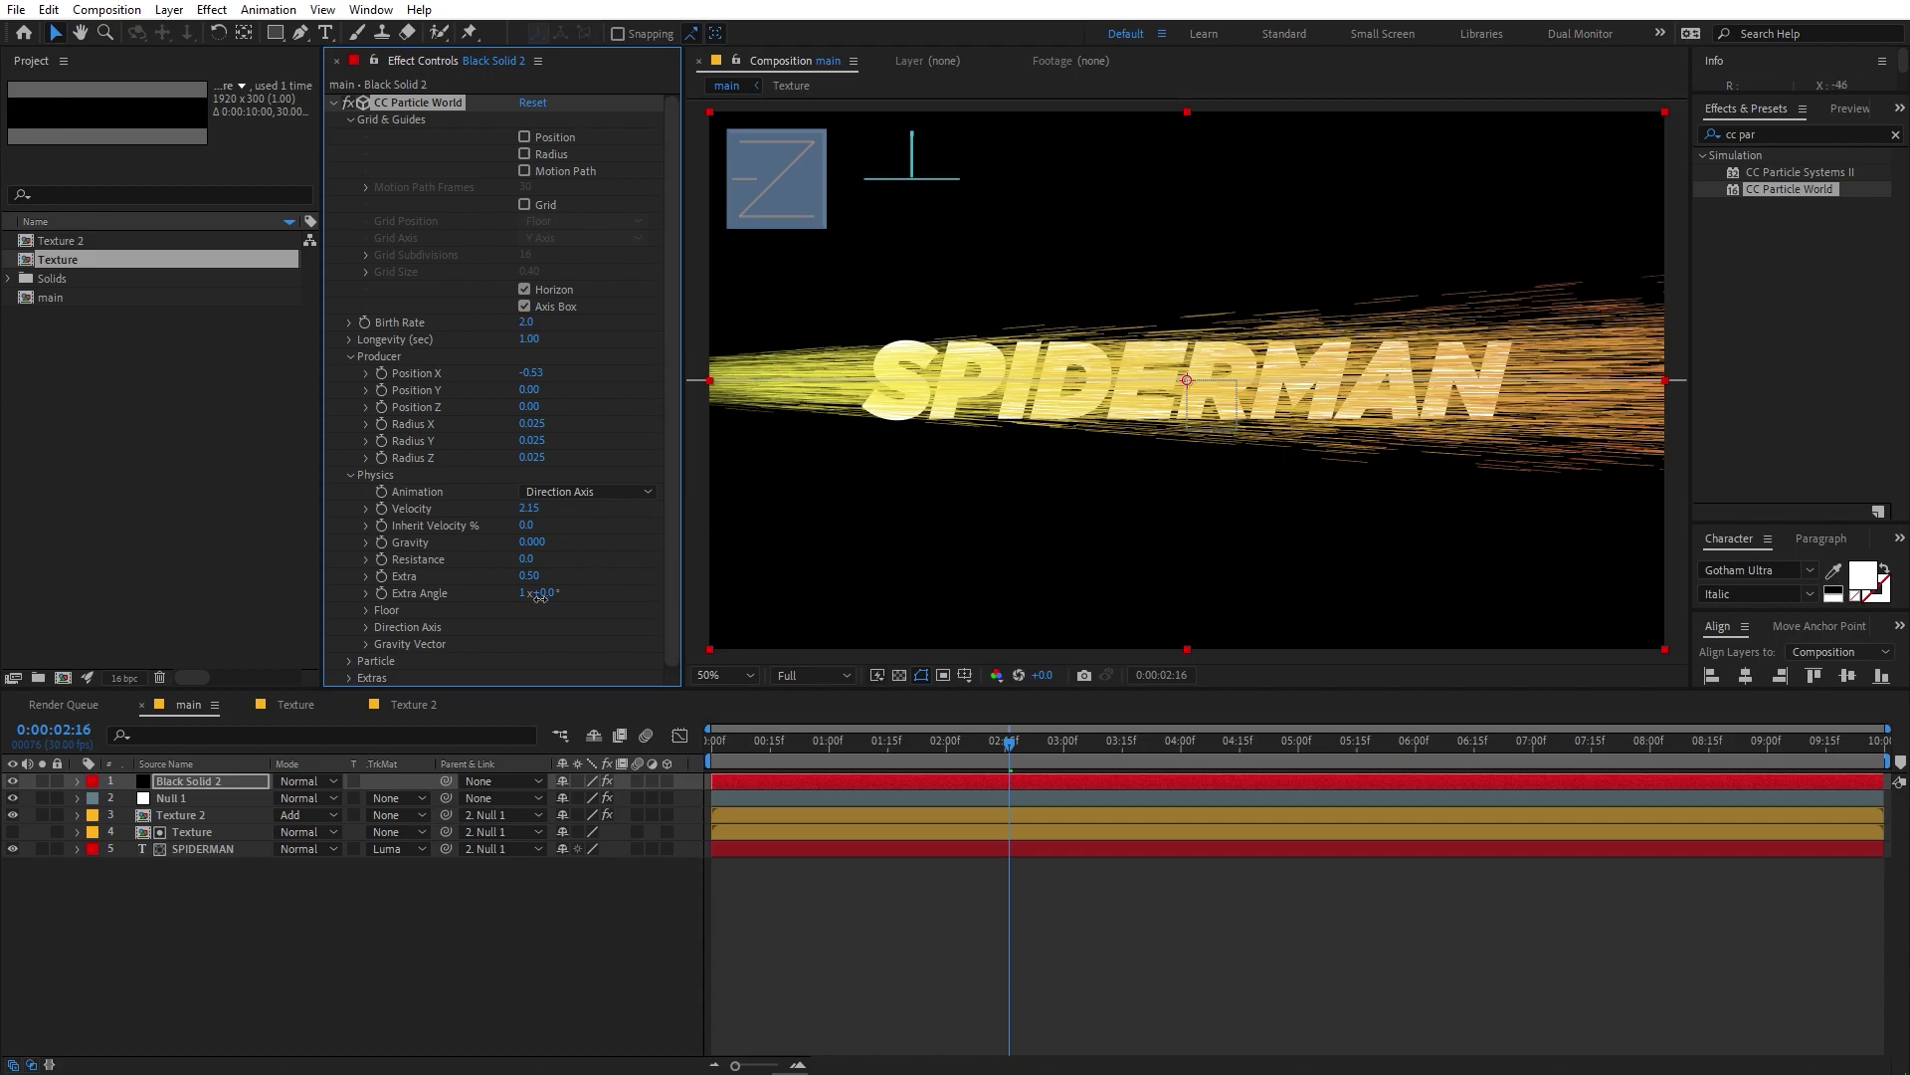
pyautogui.moveTo(591, 595)
pyautogui.mouseDown()
pyautogui.moveTo(657, 595)
pyautogui.moveTo(581, 601)
pyautogui.moveTo(553, 578)
pyautogui.moveTo(571, 582)
pyautogui.mouseUp()
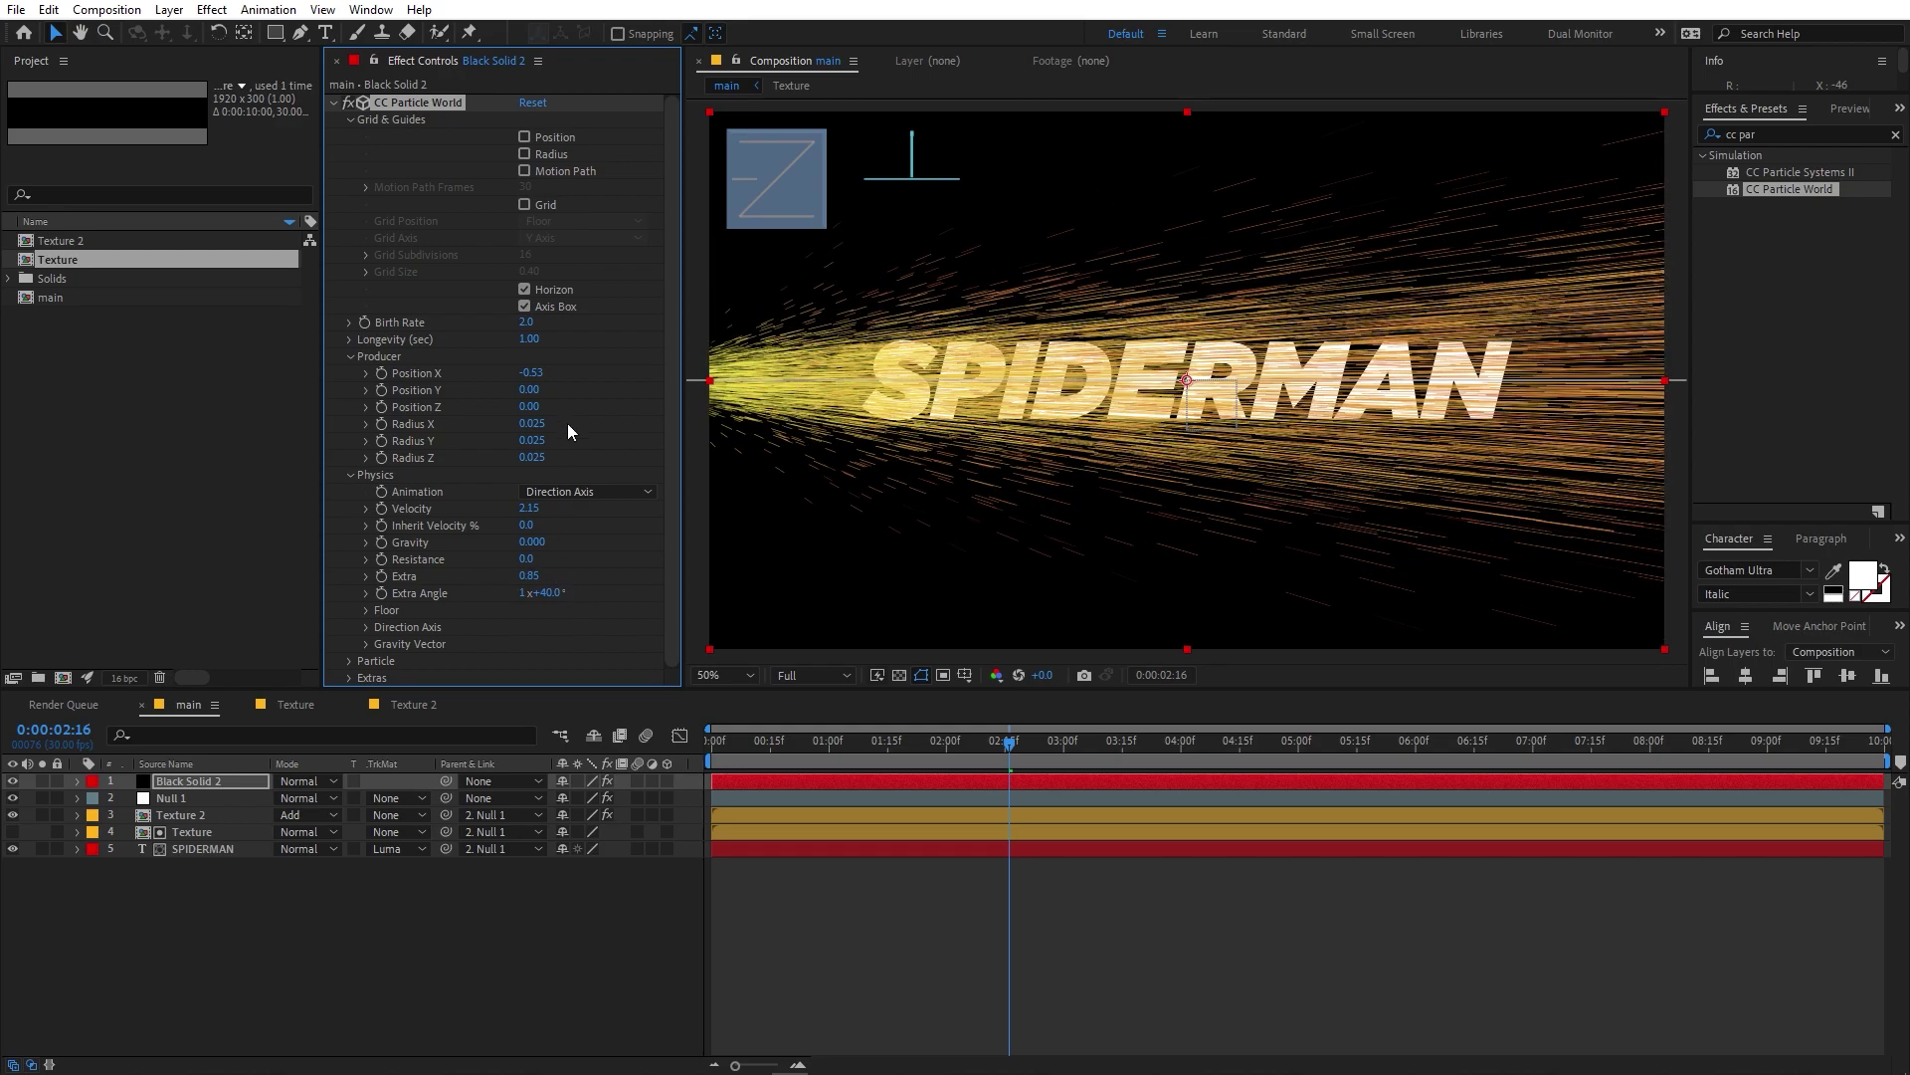
# Lower the particles' Birth Rate to 0.1 and raise the producer's Radius Y to 0.045, previewing the animation.
pyautogui.moveTo(532, 326); pyautogui.dragTo(504, 327)
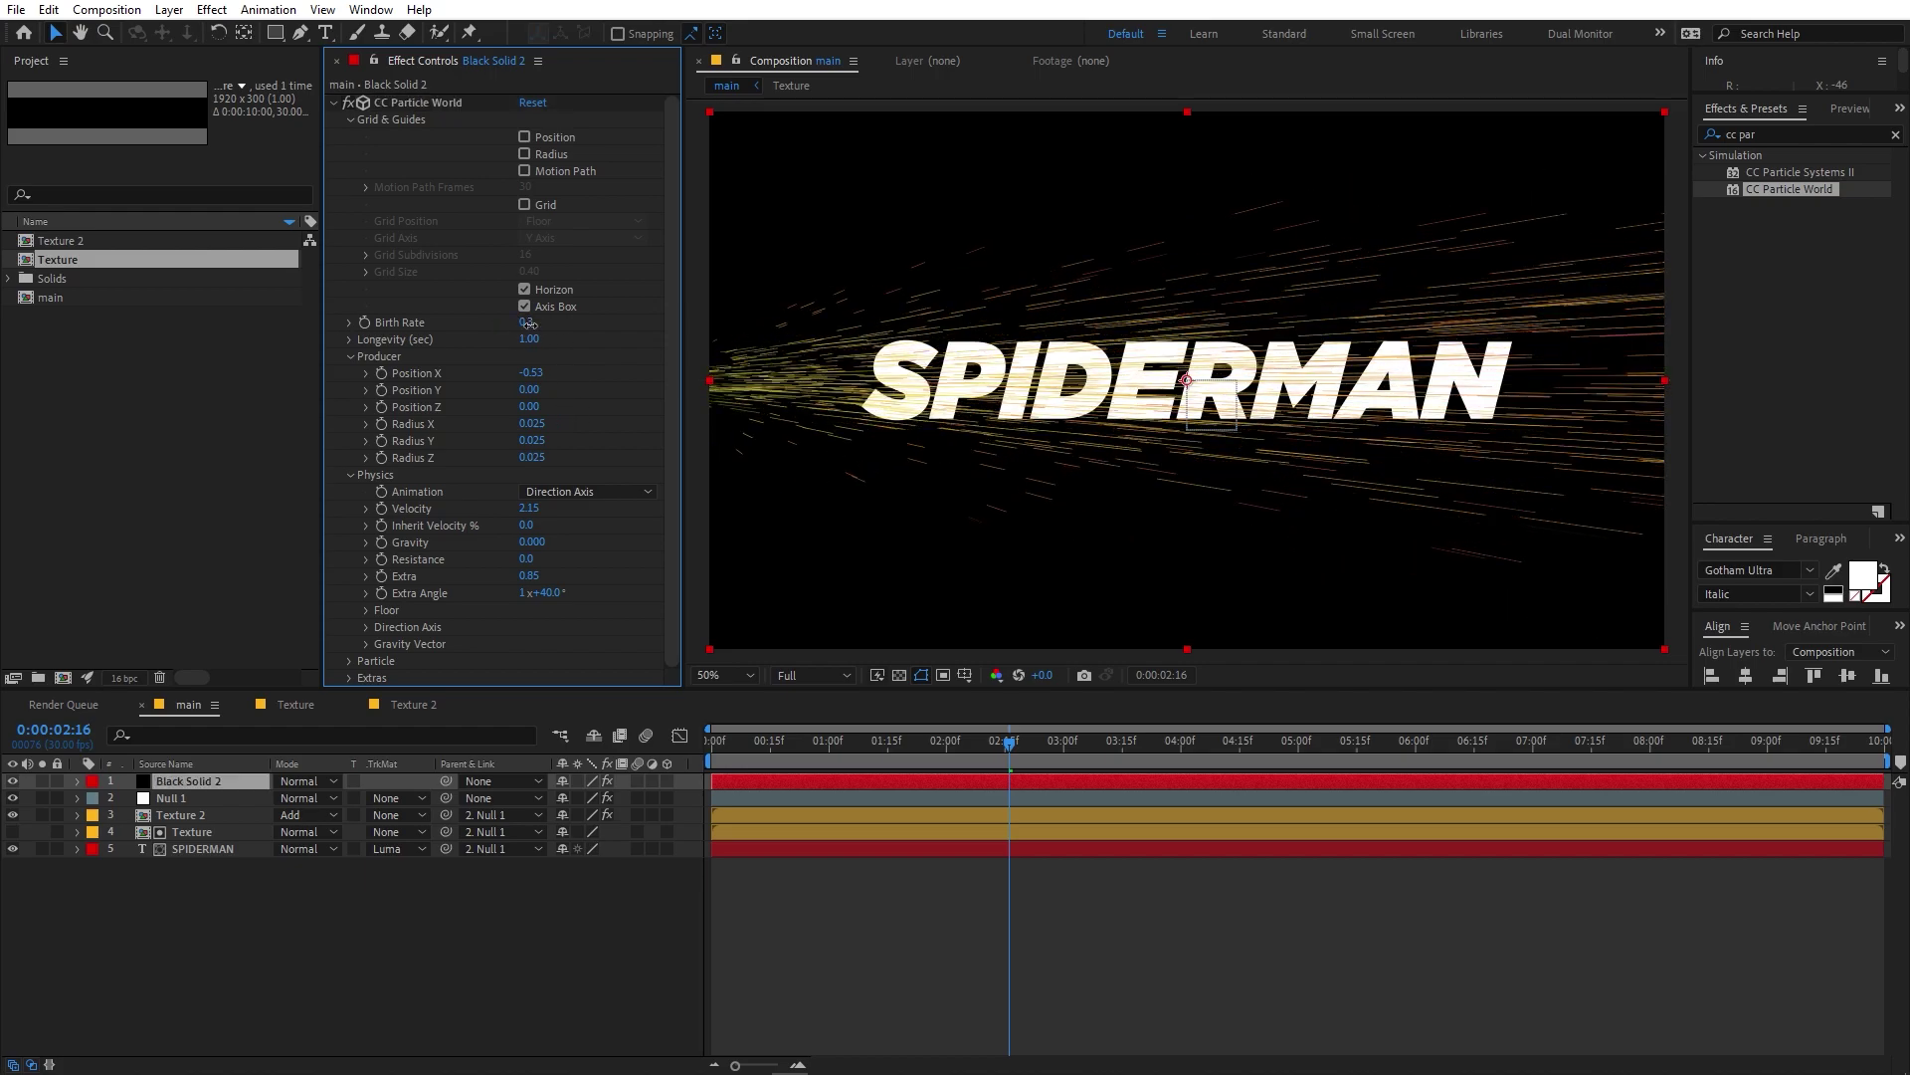
pyautogui.click(535, 325)
pyautogui.write('.41')
pyautogui.press('Return')
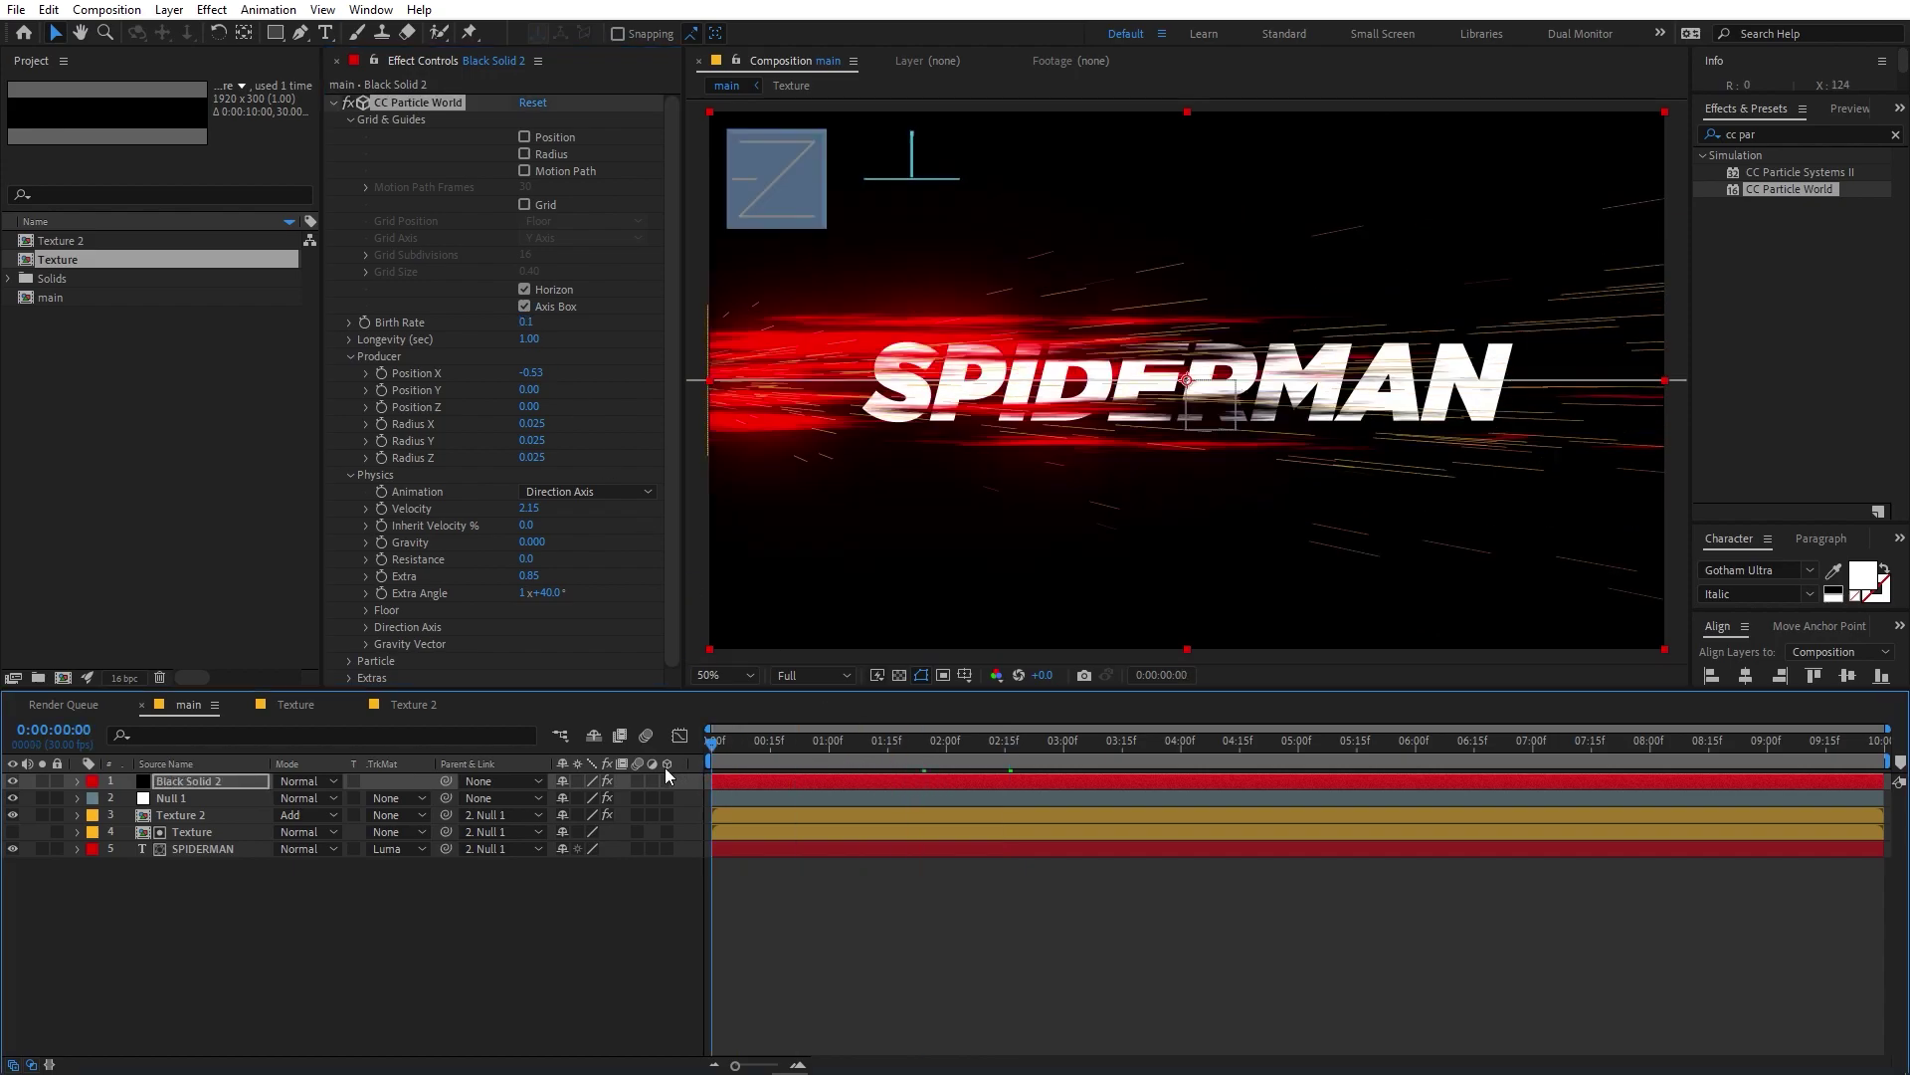
pyautogui.press('space')
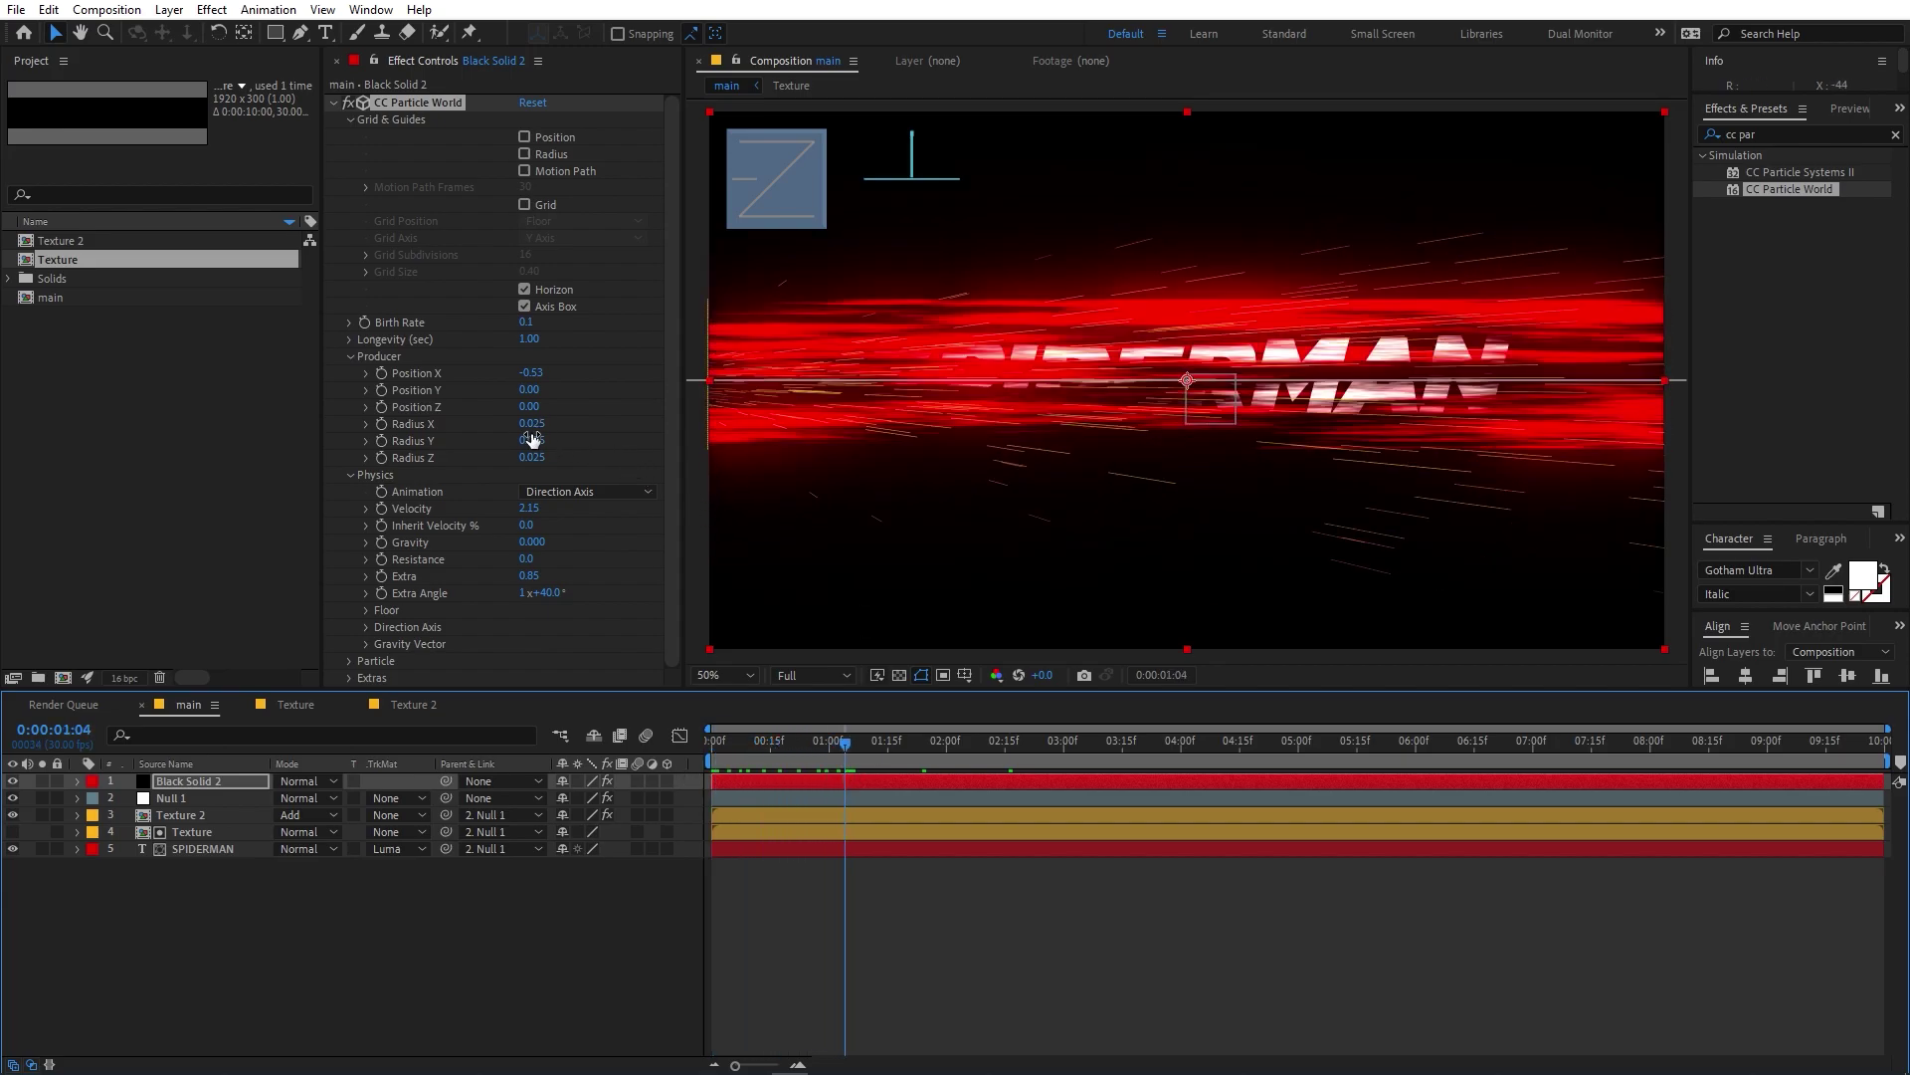
pyautogui.moveTo(537, 444); pyautogui.dragTo(545, 447)
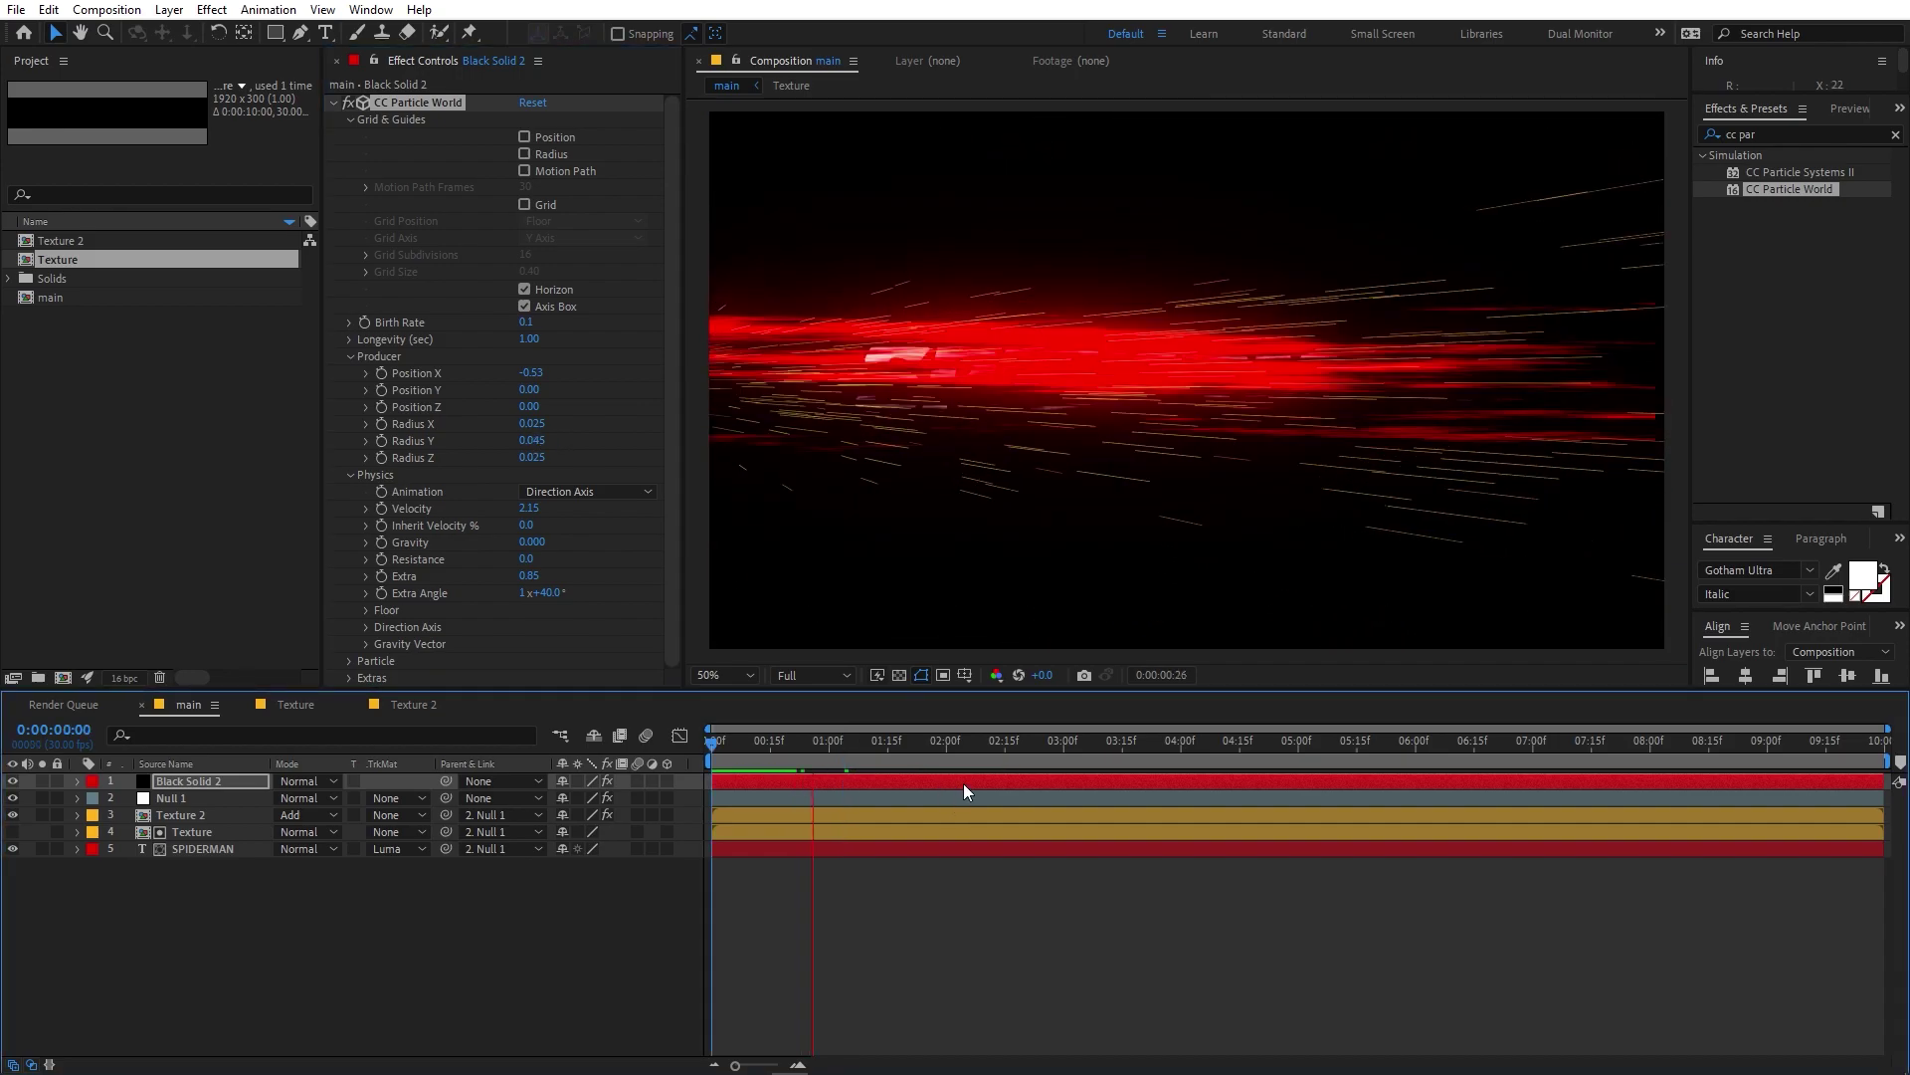
pyautogui.moveTo(798, 744)
pyautogui.mouseDown()
pyautogui.moveTo(848, 754)
pyautogui.moveTo(780, 760)
pyautogui.mouseUp()
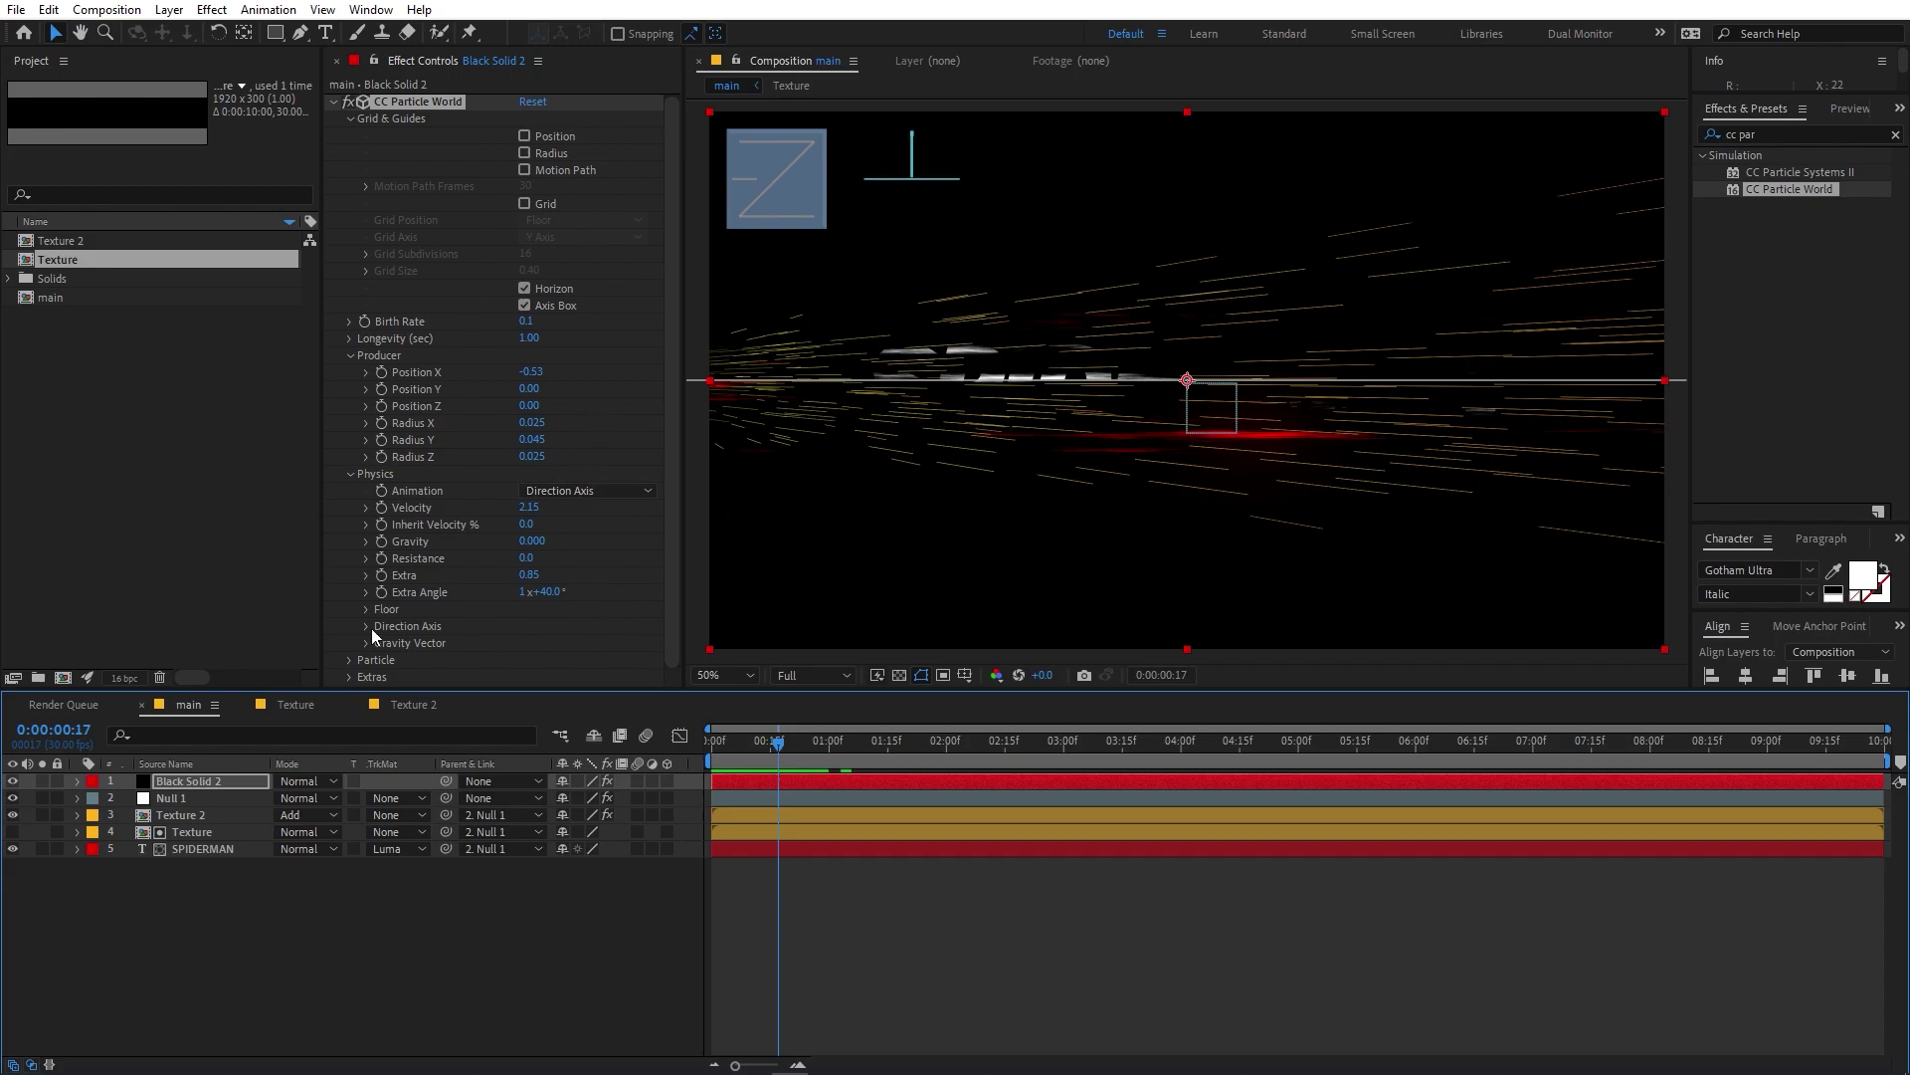
# Make the particles' Birth Color and Death Color white and raise Max Opacity to 82%.
pyautogui.click(348, 660)
pyautogui.scroll(-5, 366, 605)
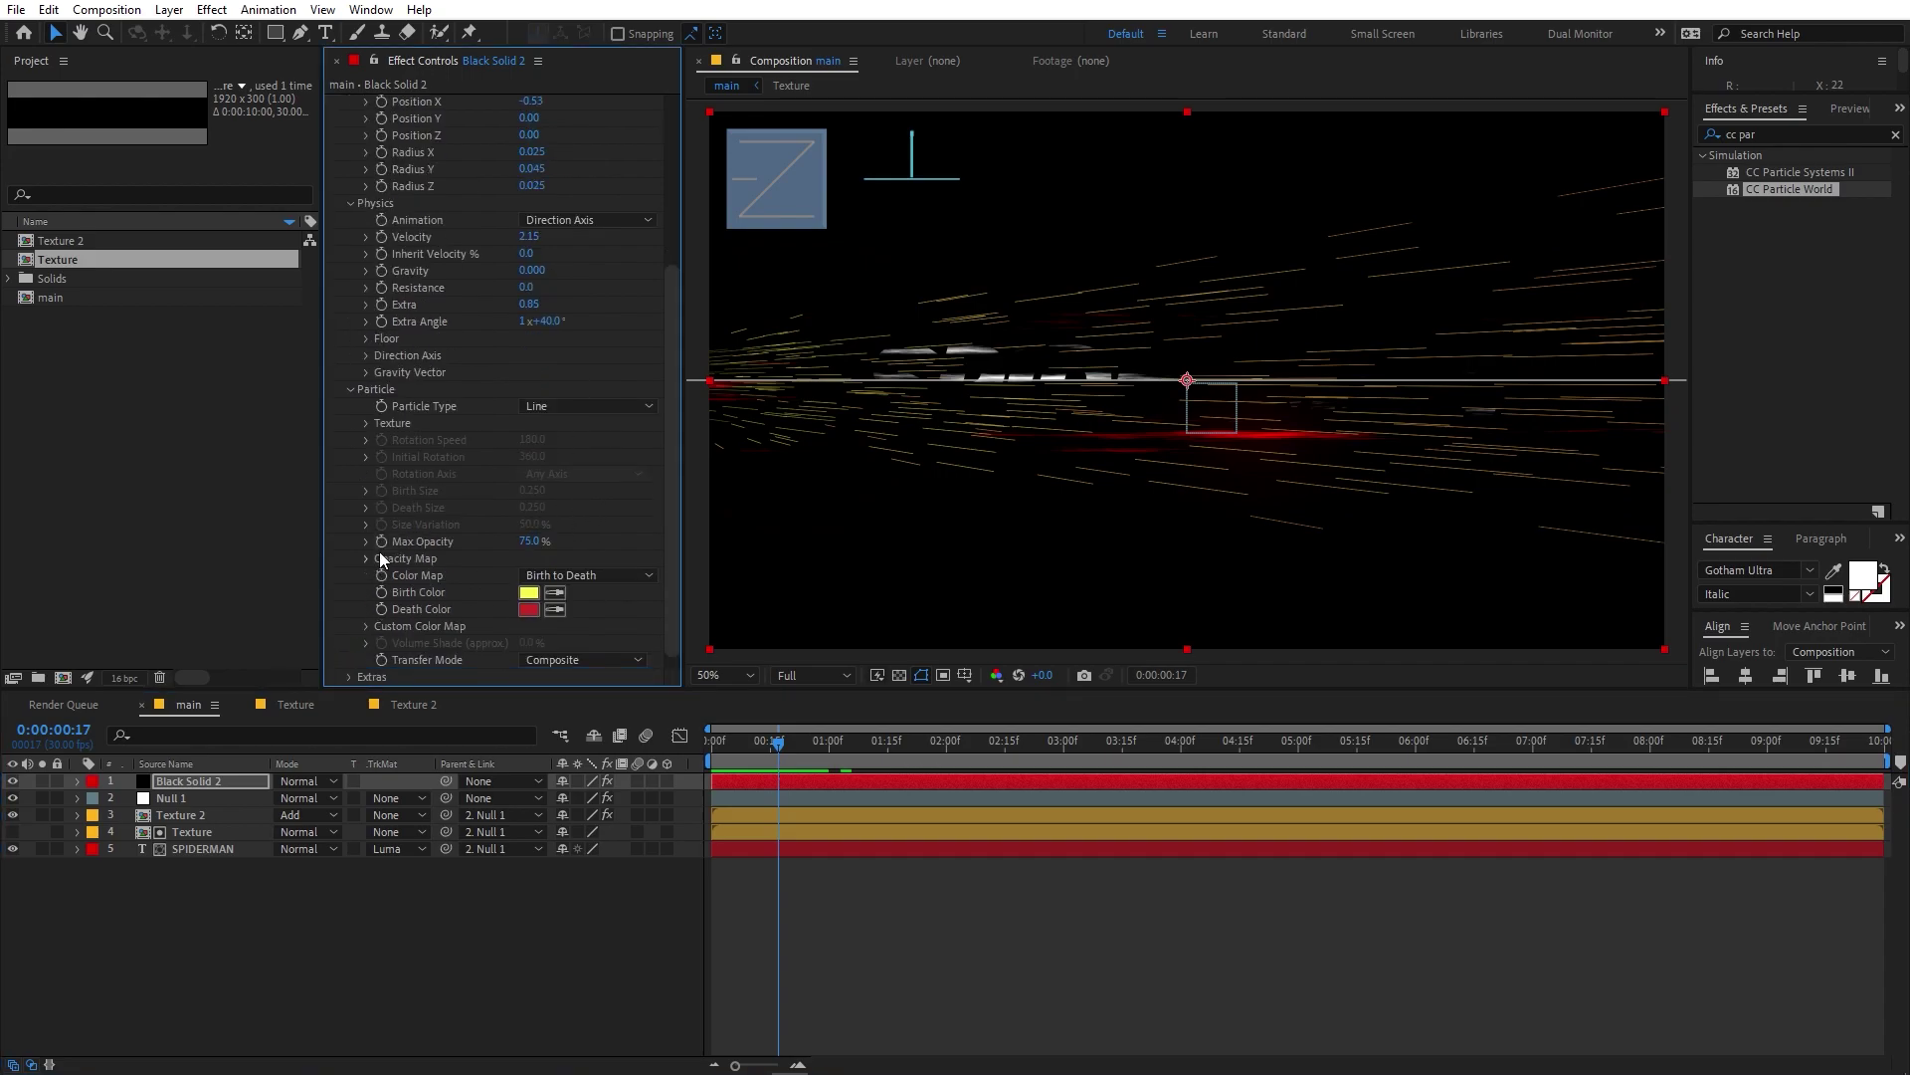
pyautogui.click(528, 593)
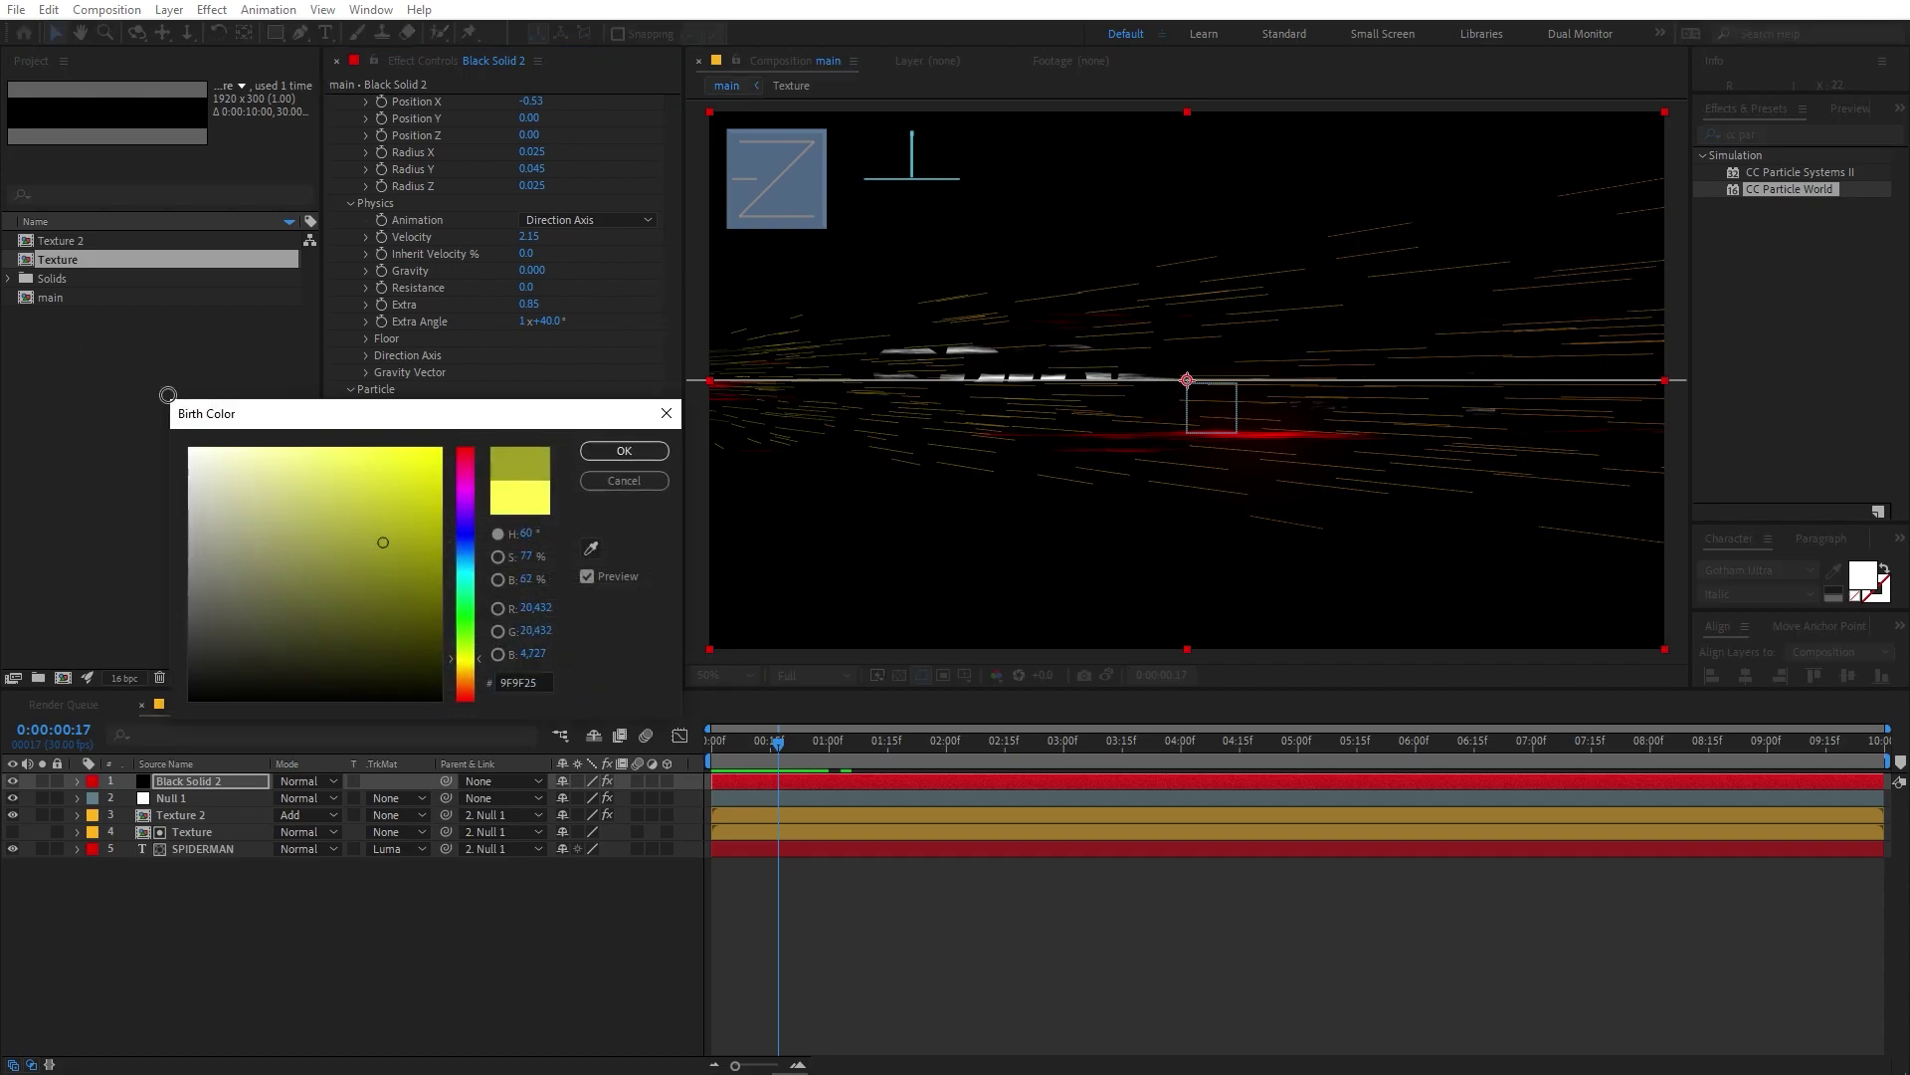
pyautogui.click(198, 452)
pyautogui.click(617, 453)
pyautogui.click(554, 609)
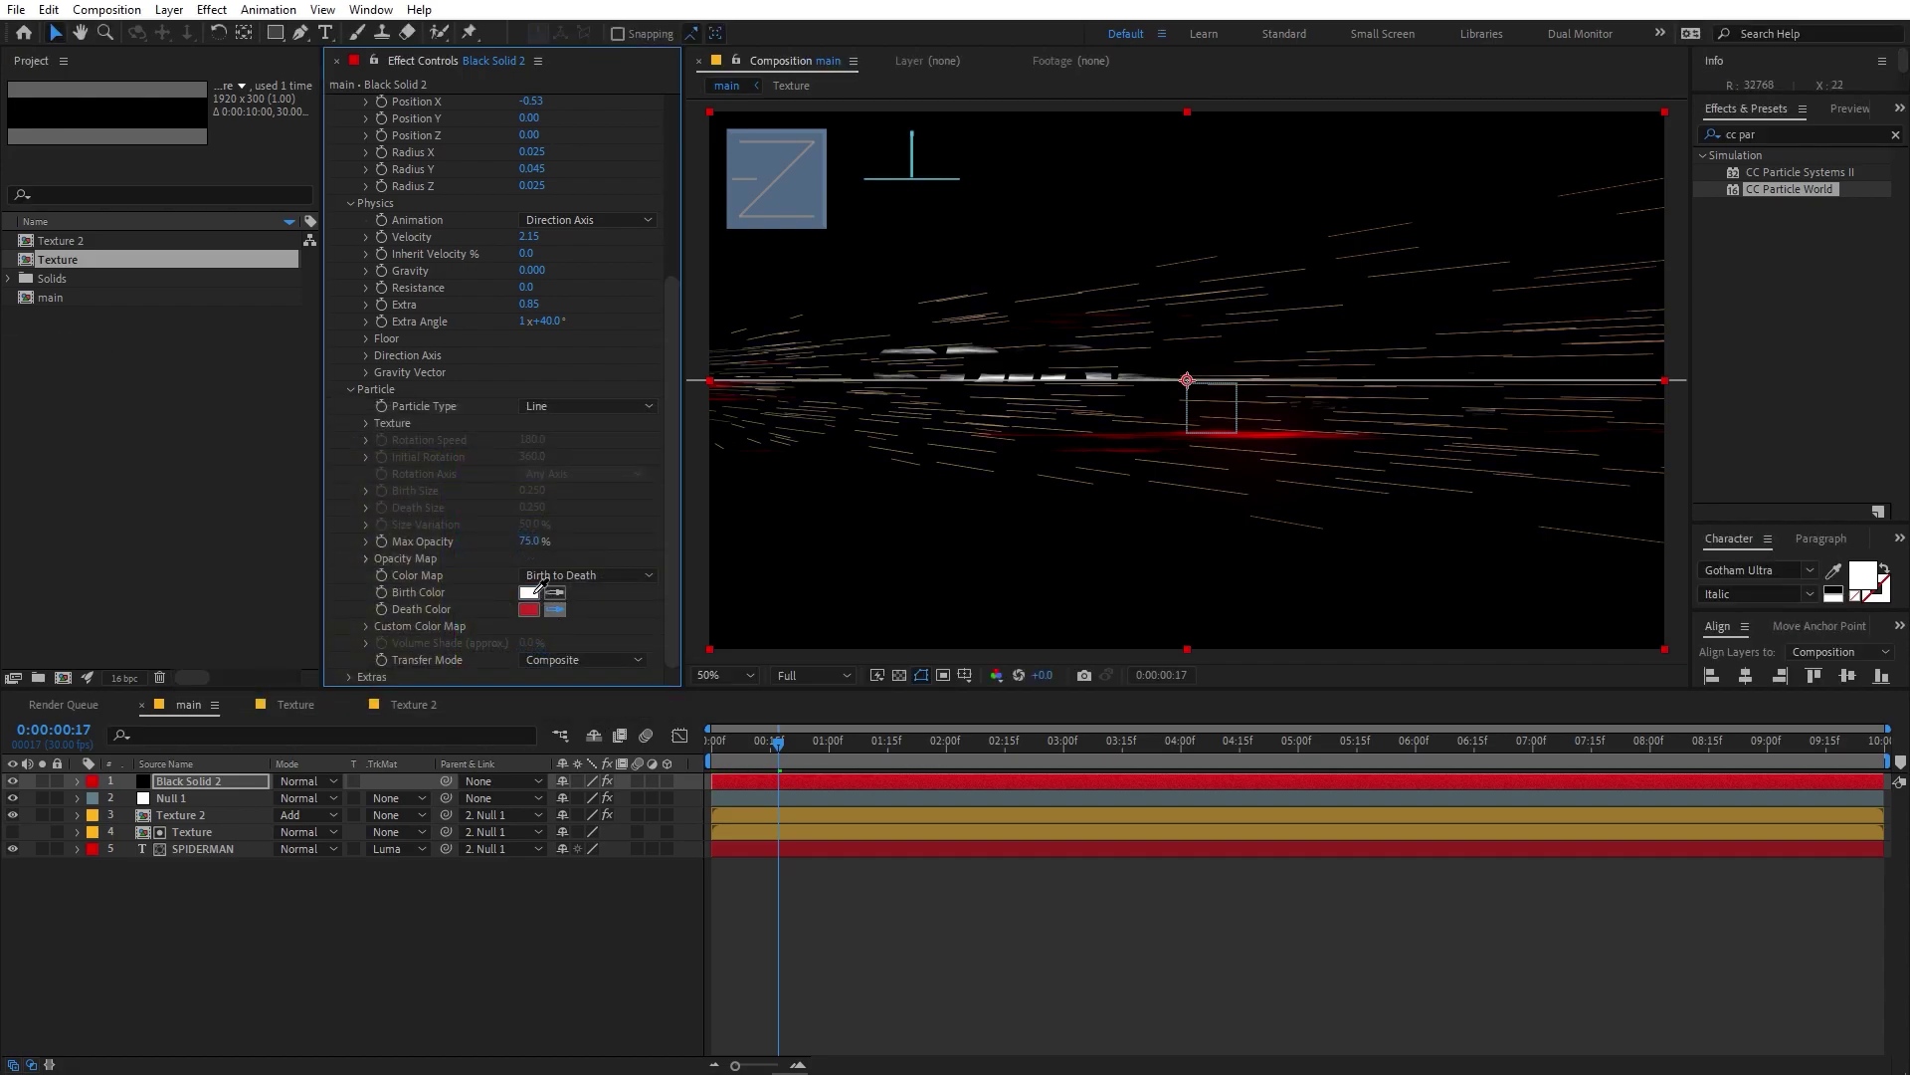
pyautogui.click(529, 592)
pyautogui.moveTo(535, 541); pyautogui.dragTo(548, 542)
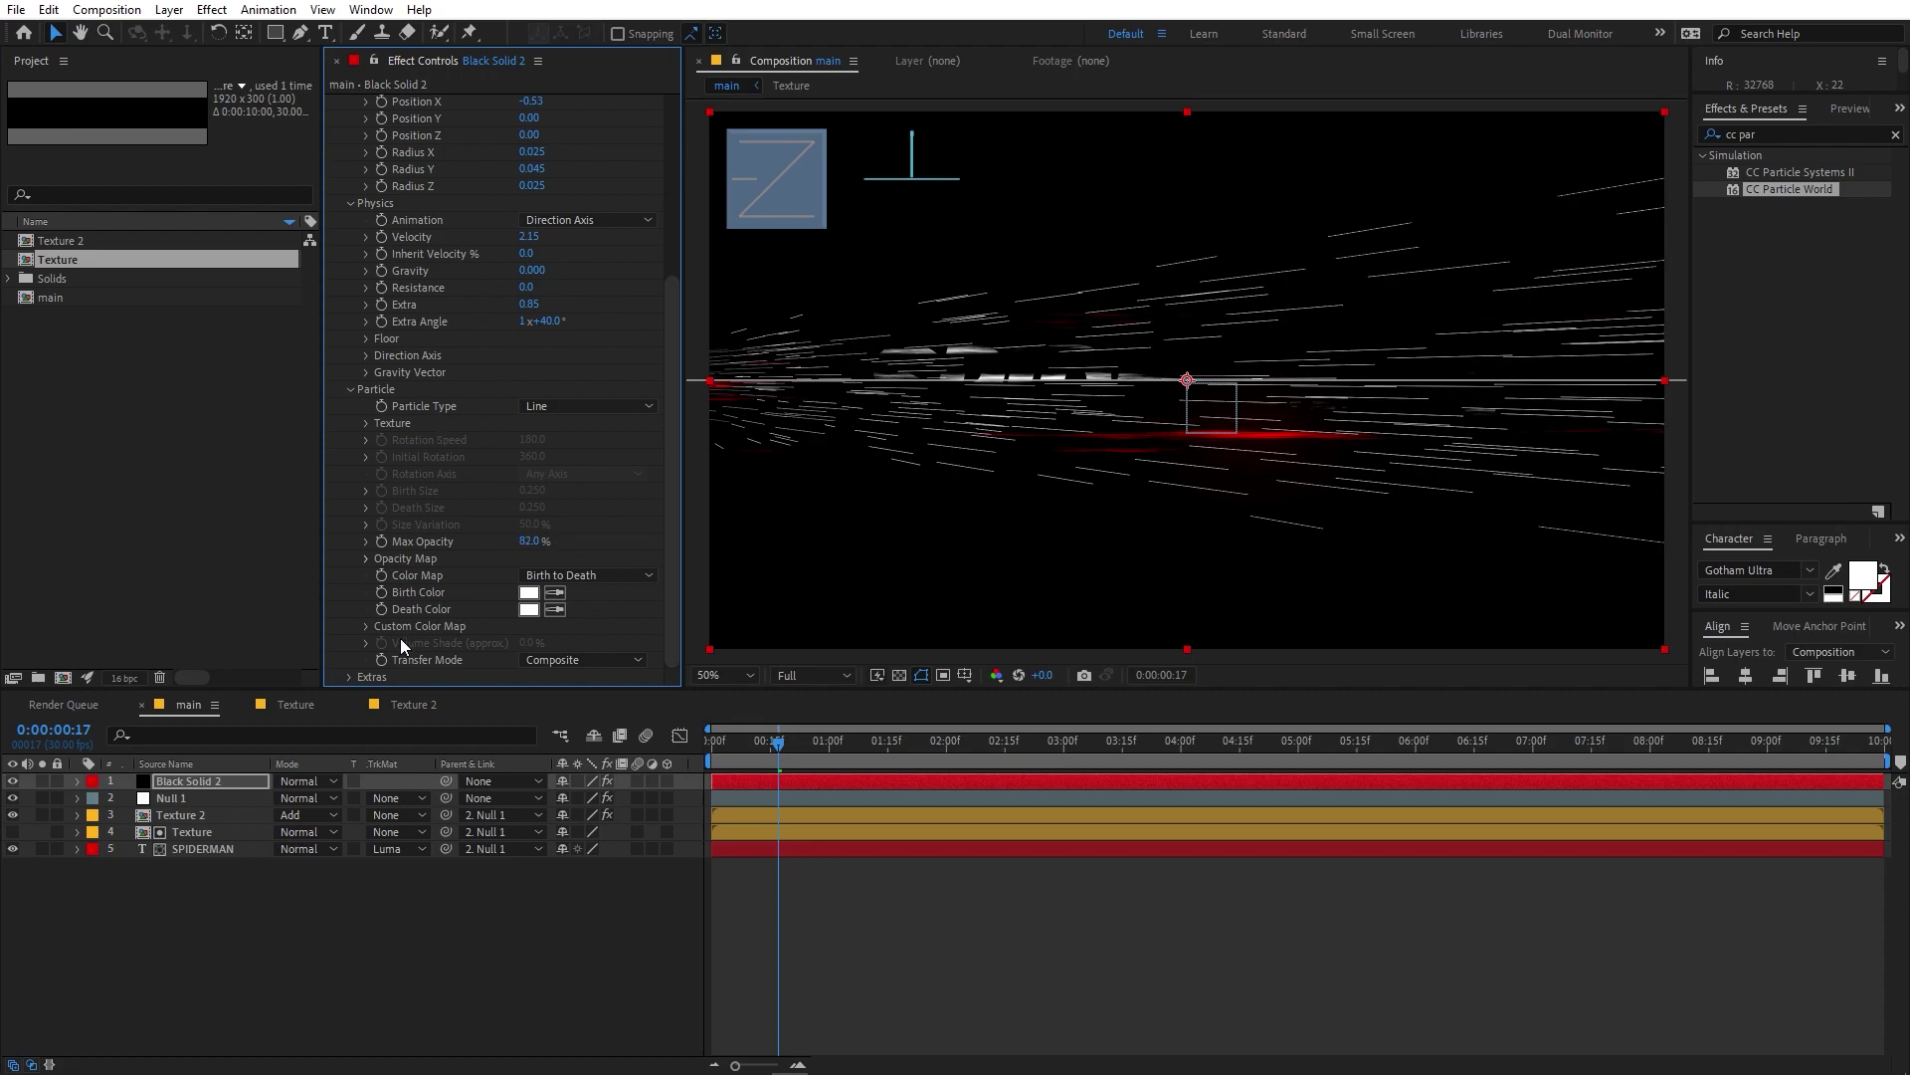
# Start animating the particles' Birth Rate with a first keyframe of 0 at 0:00:00:08.
pyautogui.scroll(5, 428, 555)
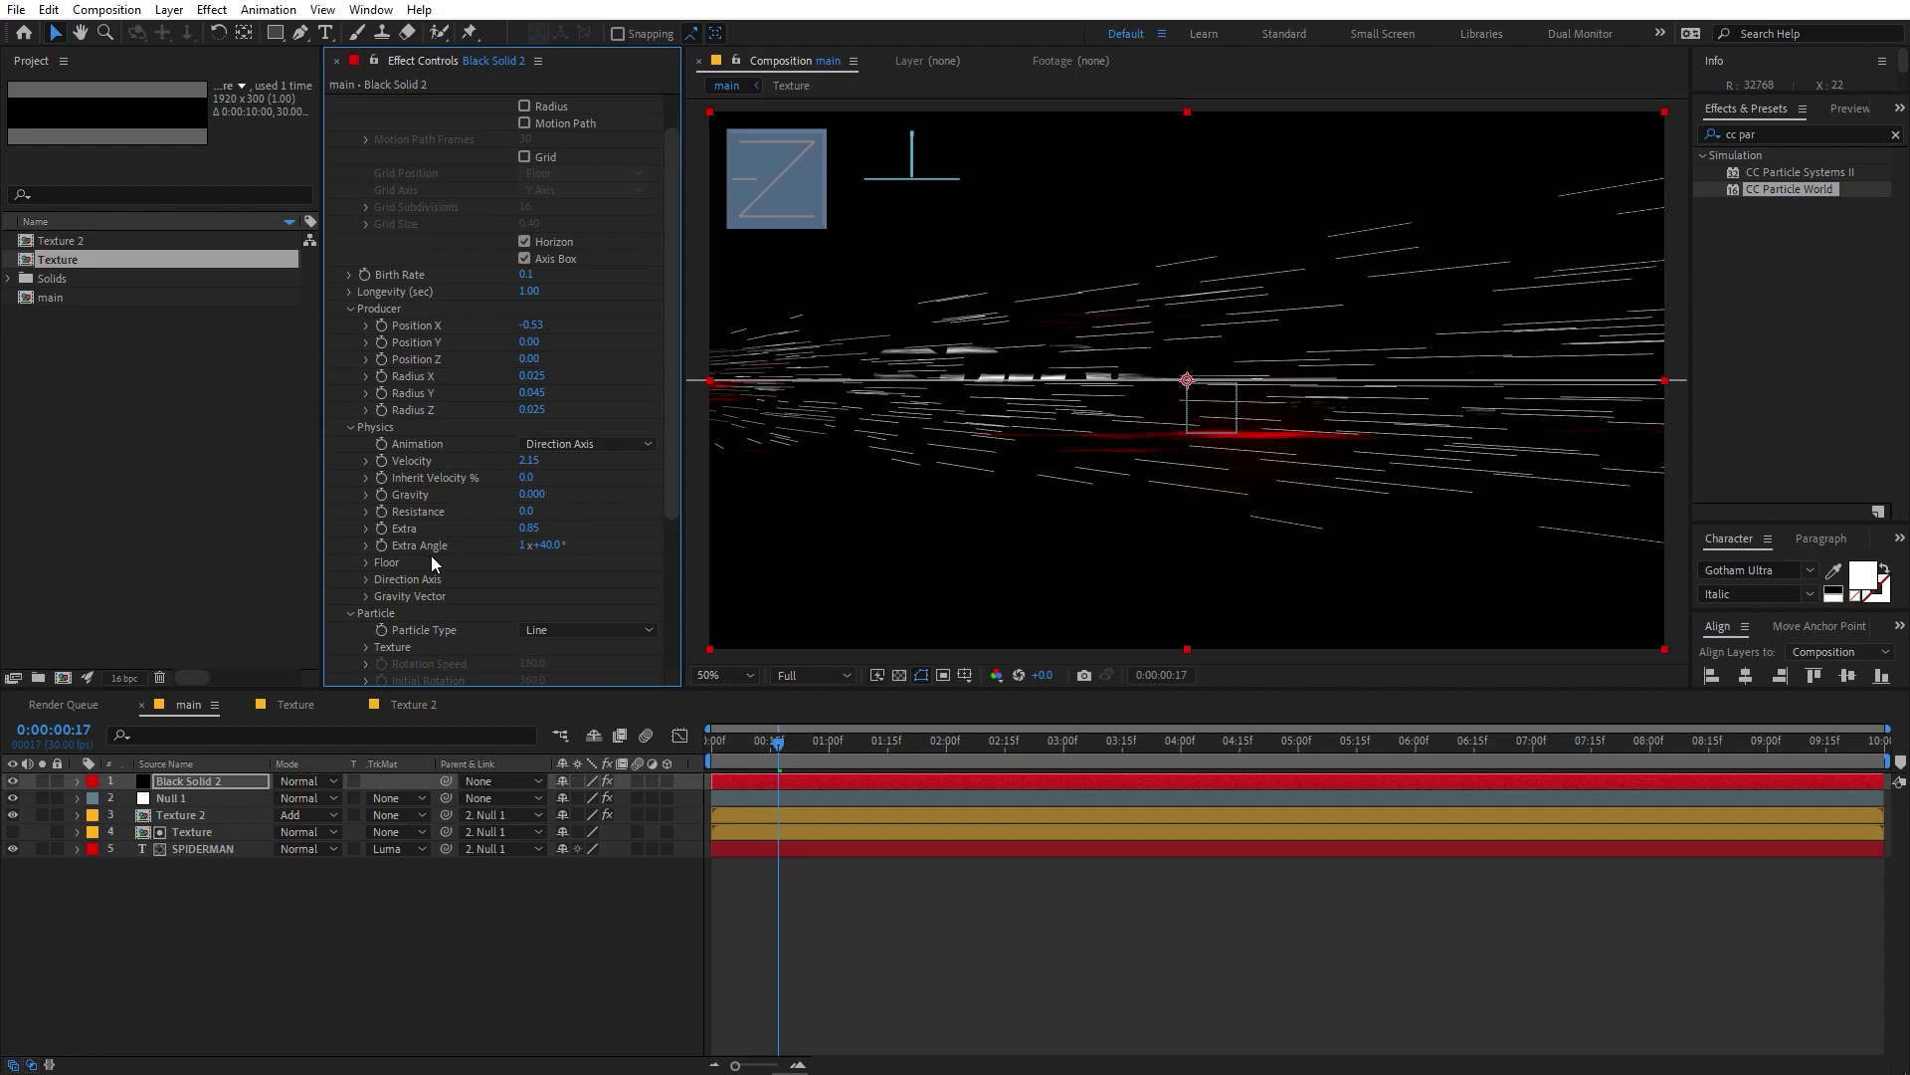
pyautogui.click(760, 746)
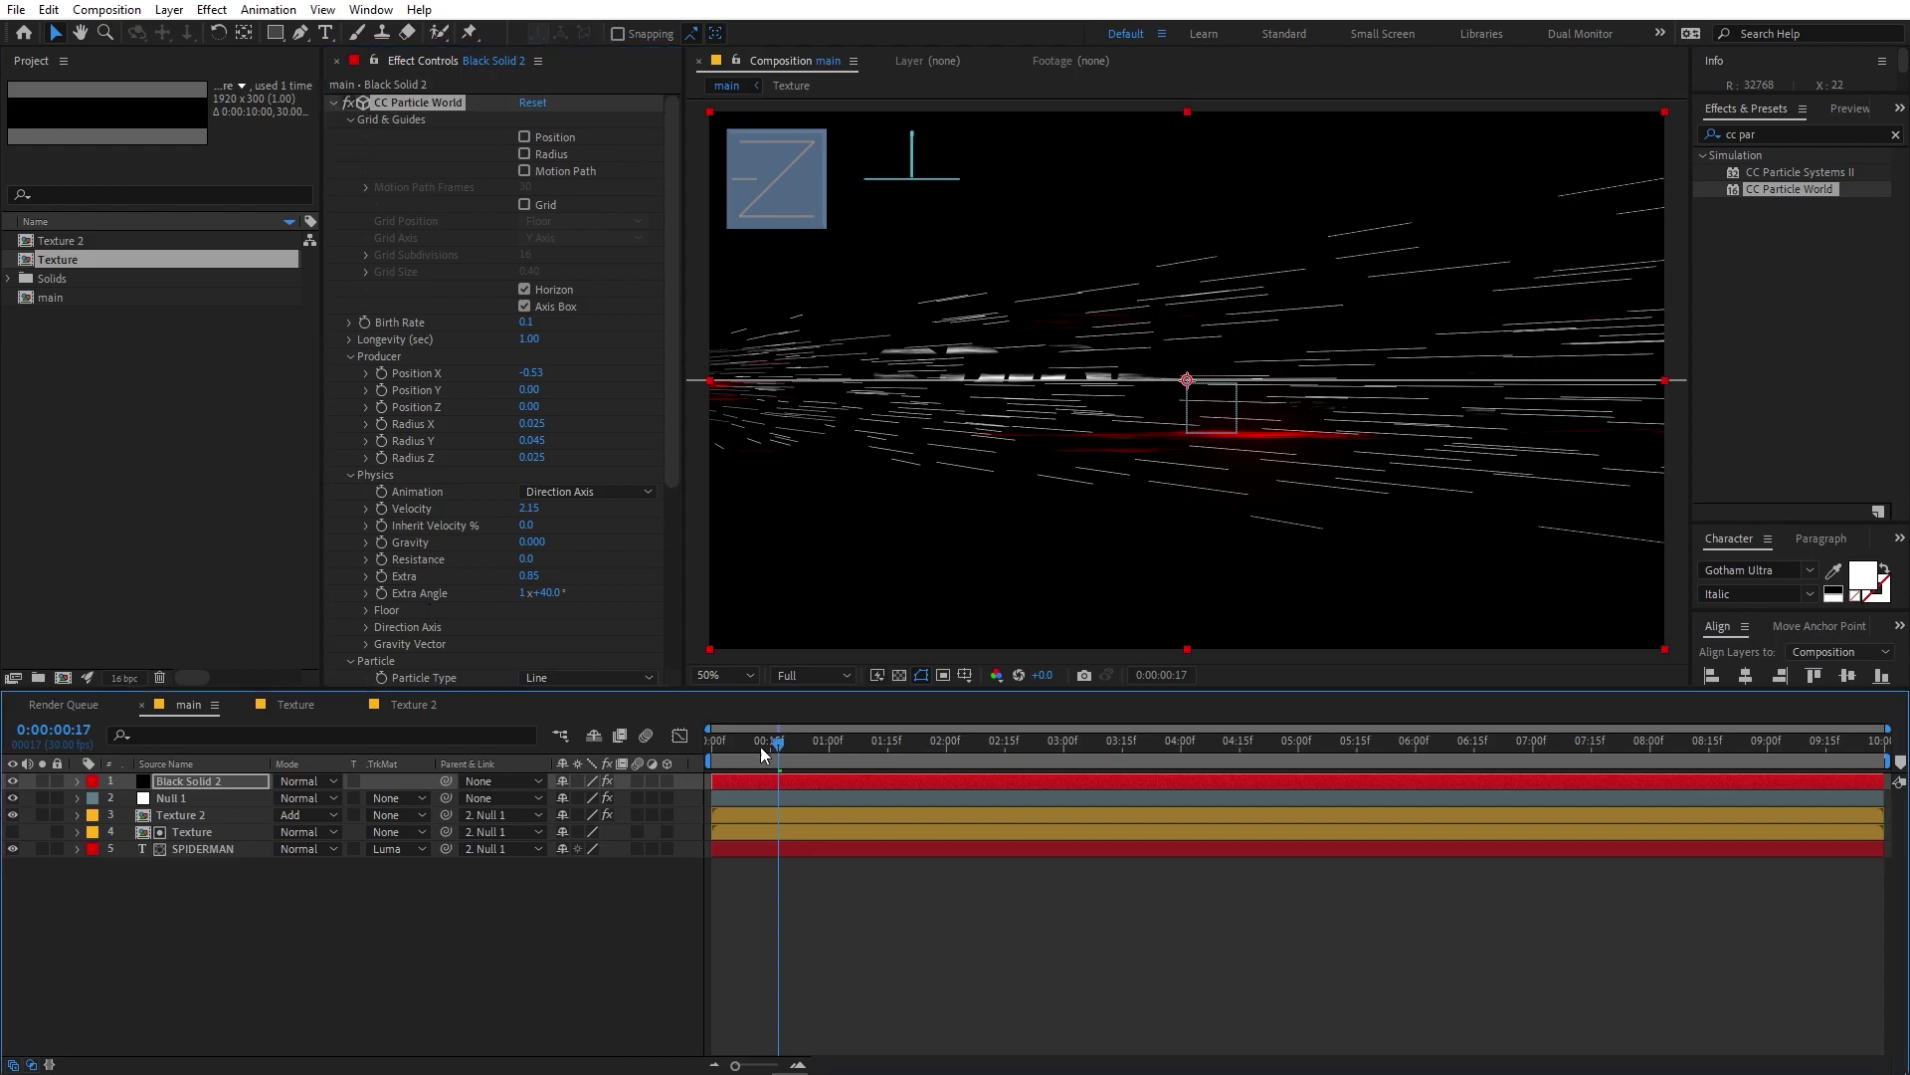
pyautogui.press('Home')
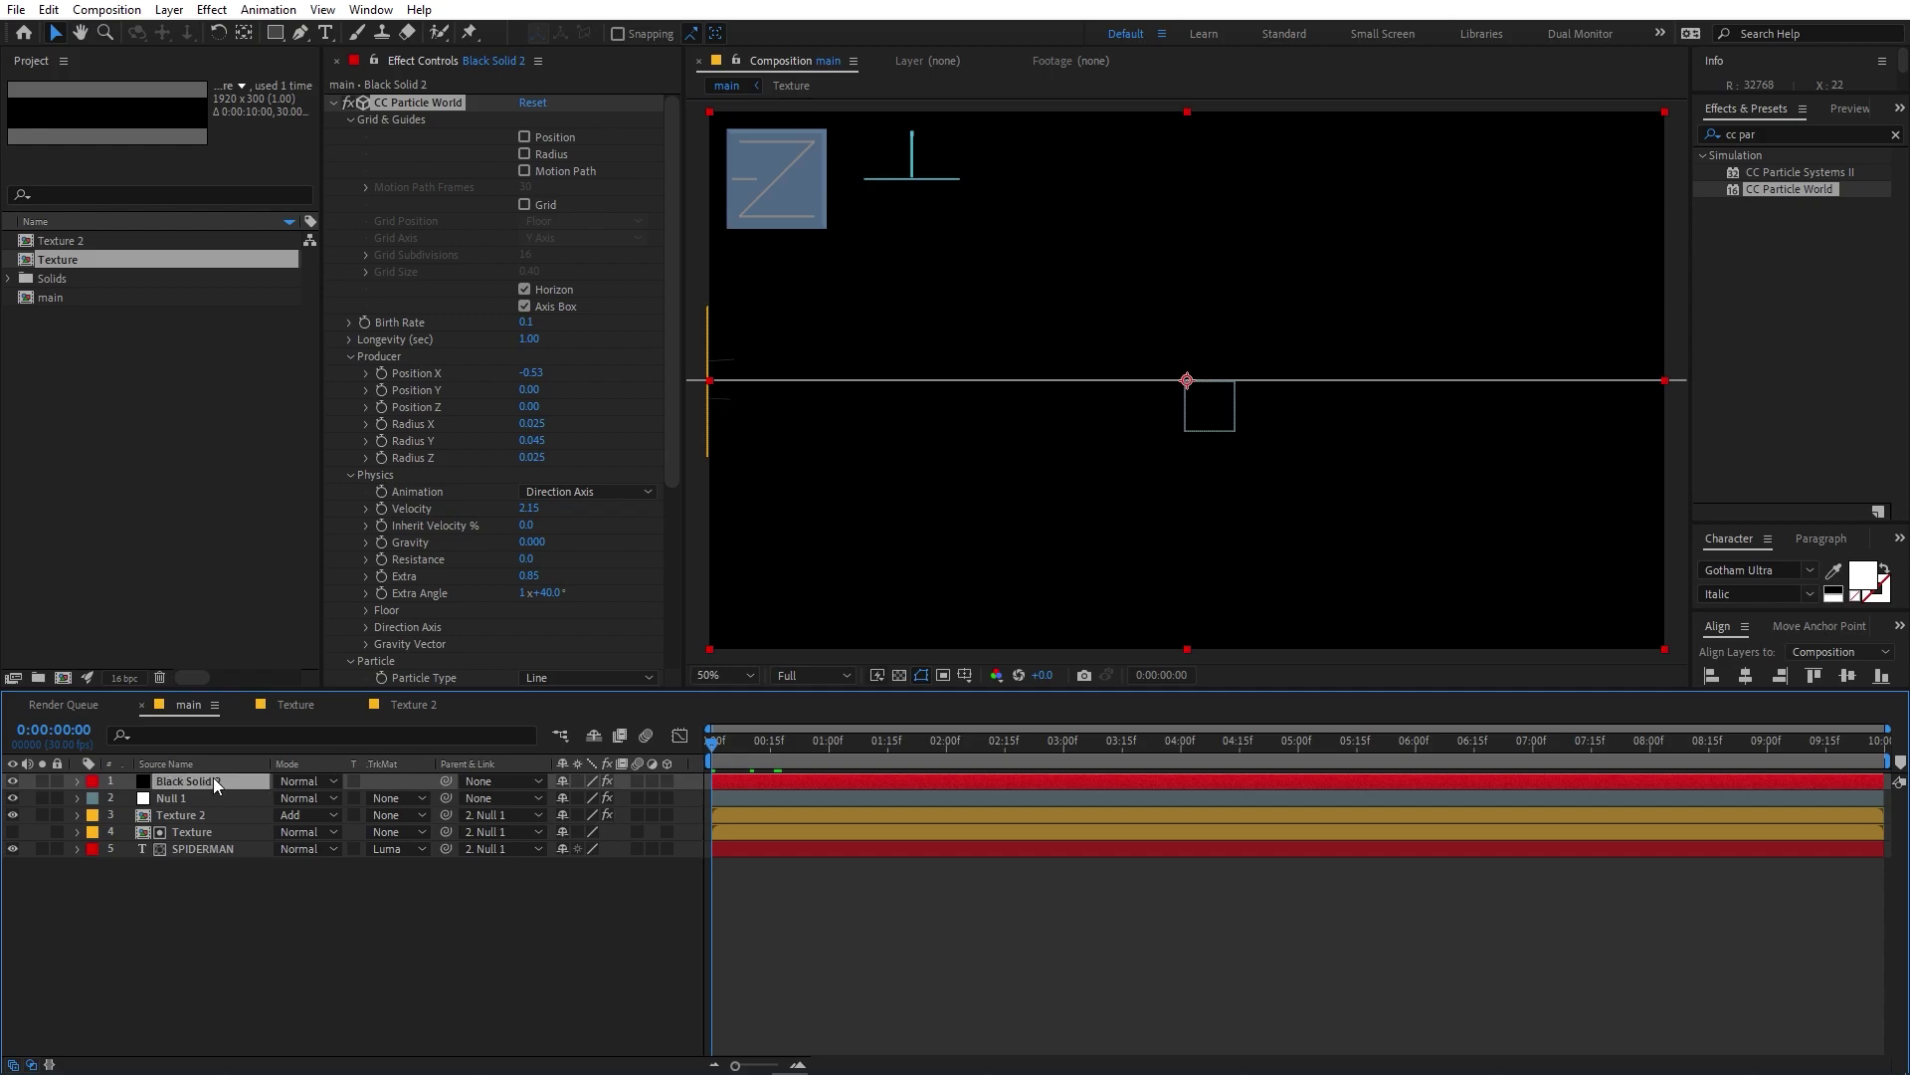
pyautogui.click(362, 323)
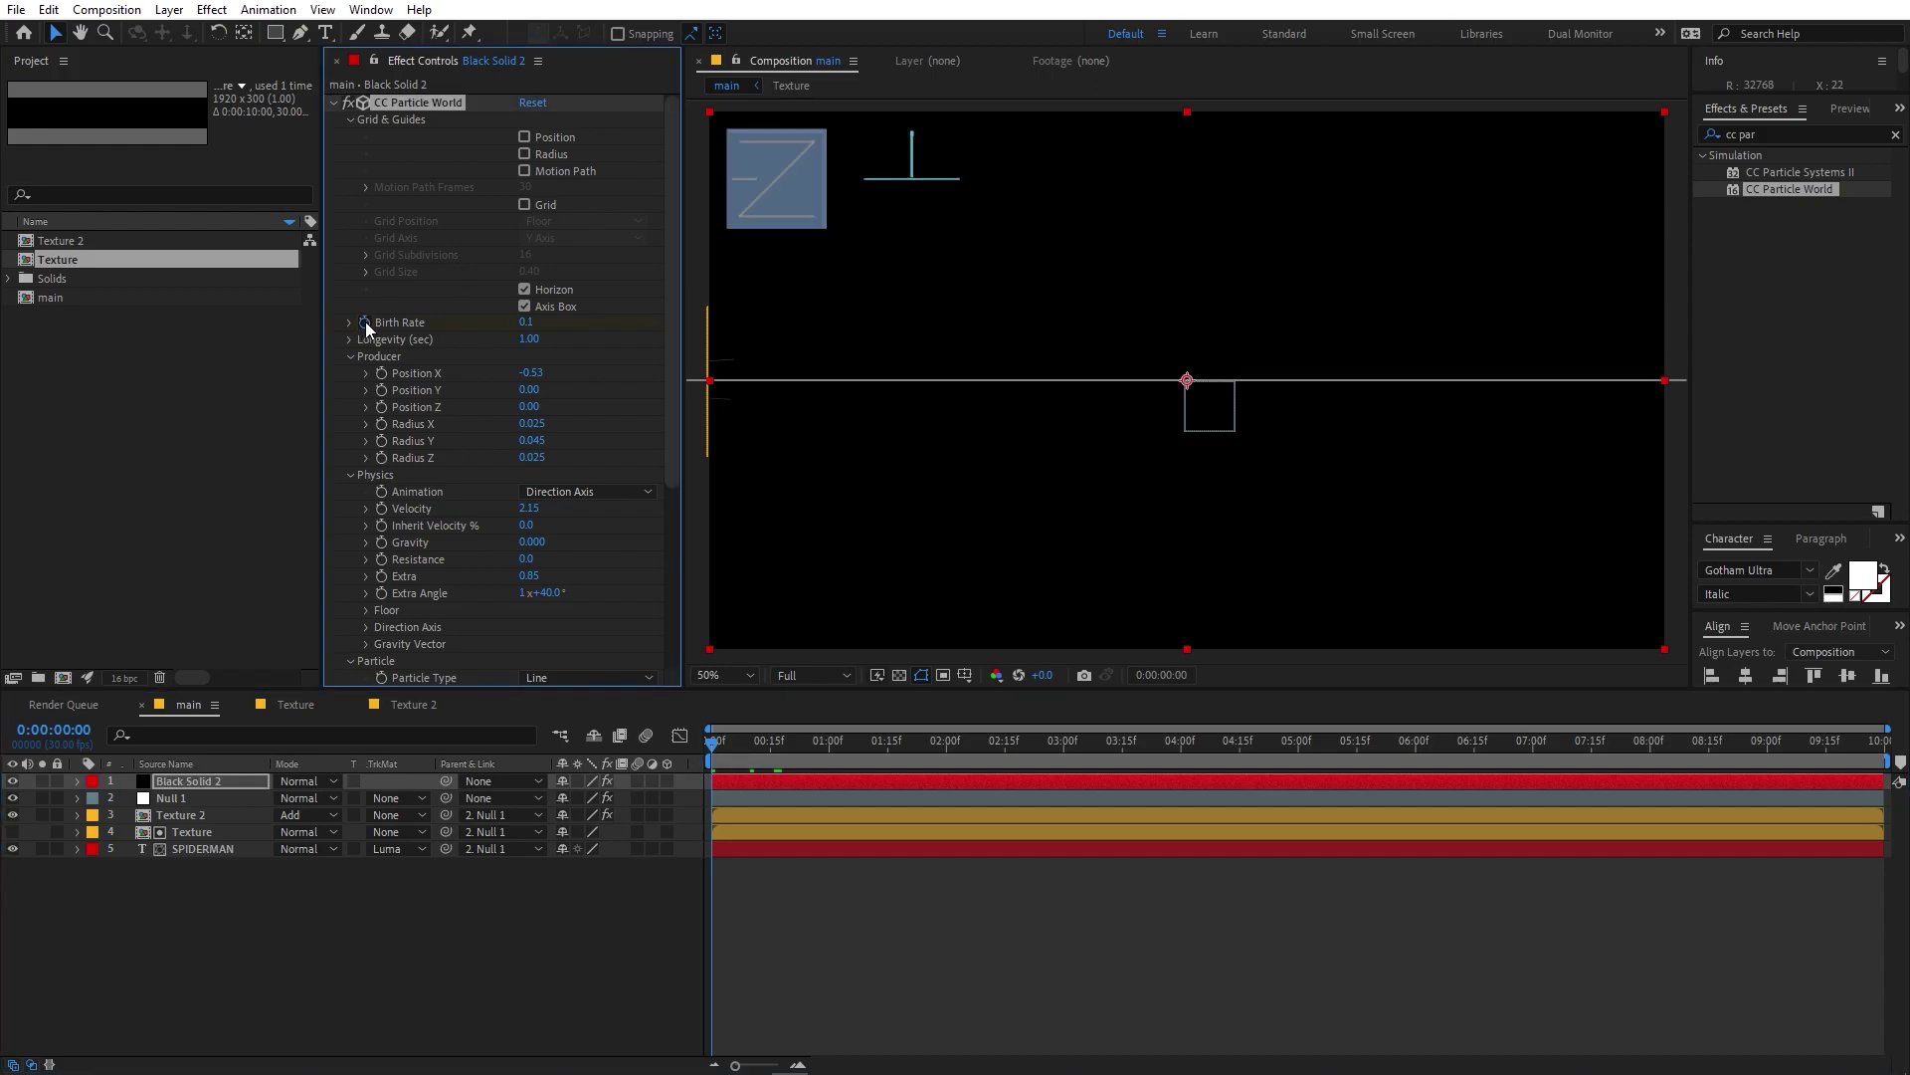
pyautogui.click(365, 323)
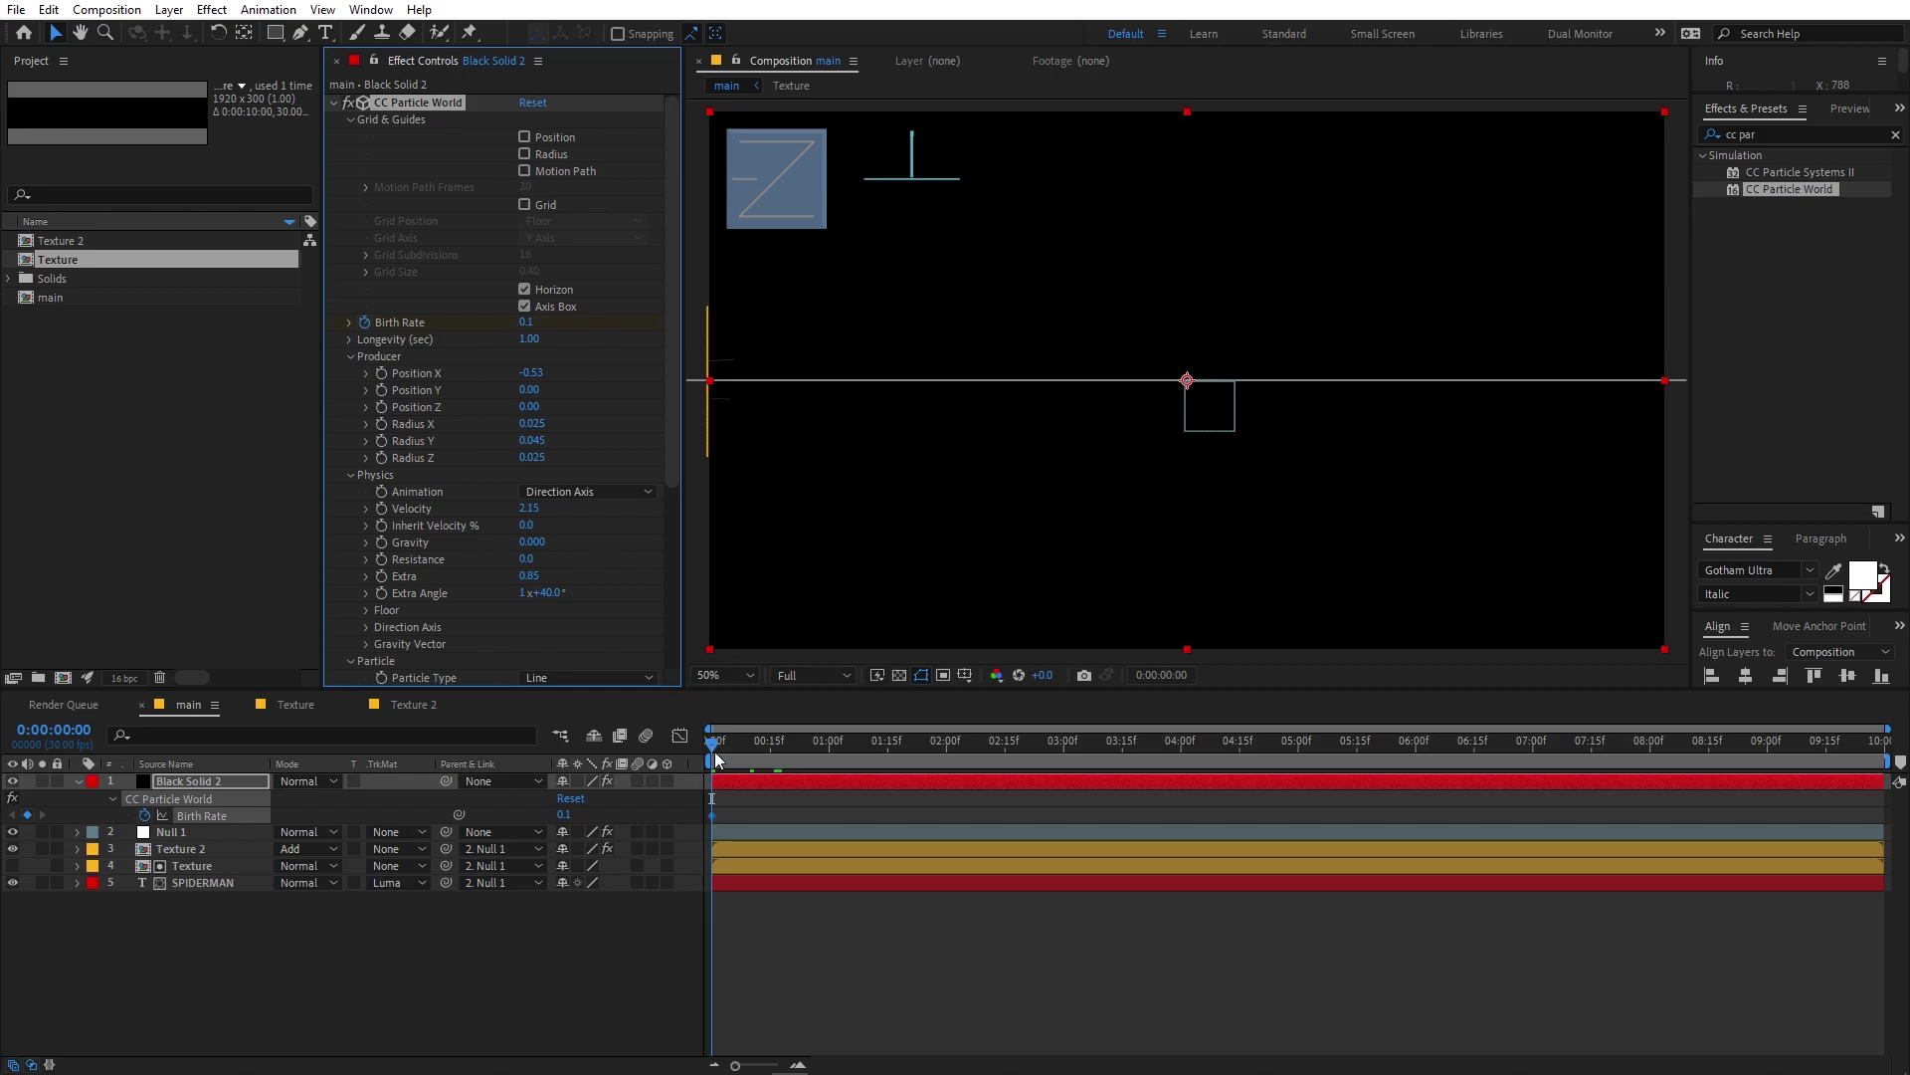
pyautogui.moveTo(716, 760); pyautogui.dragTo(747, 760)
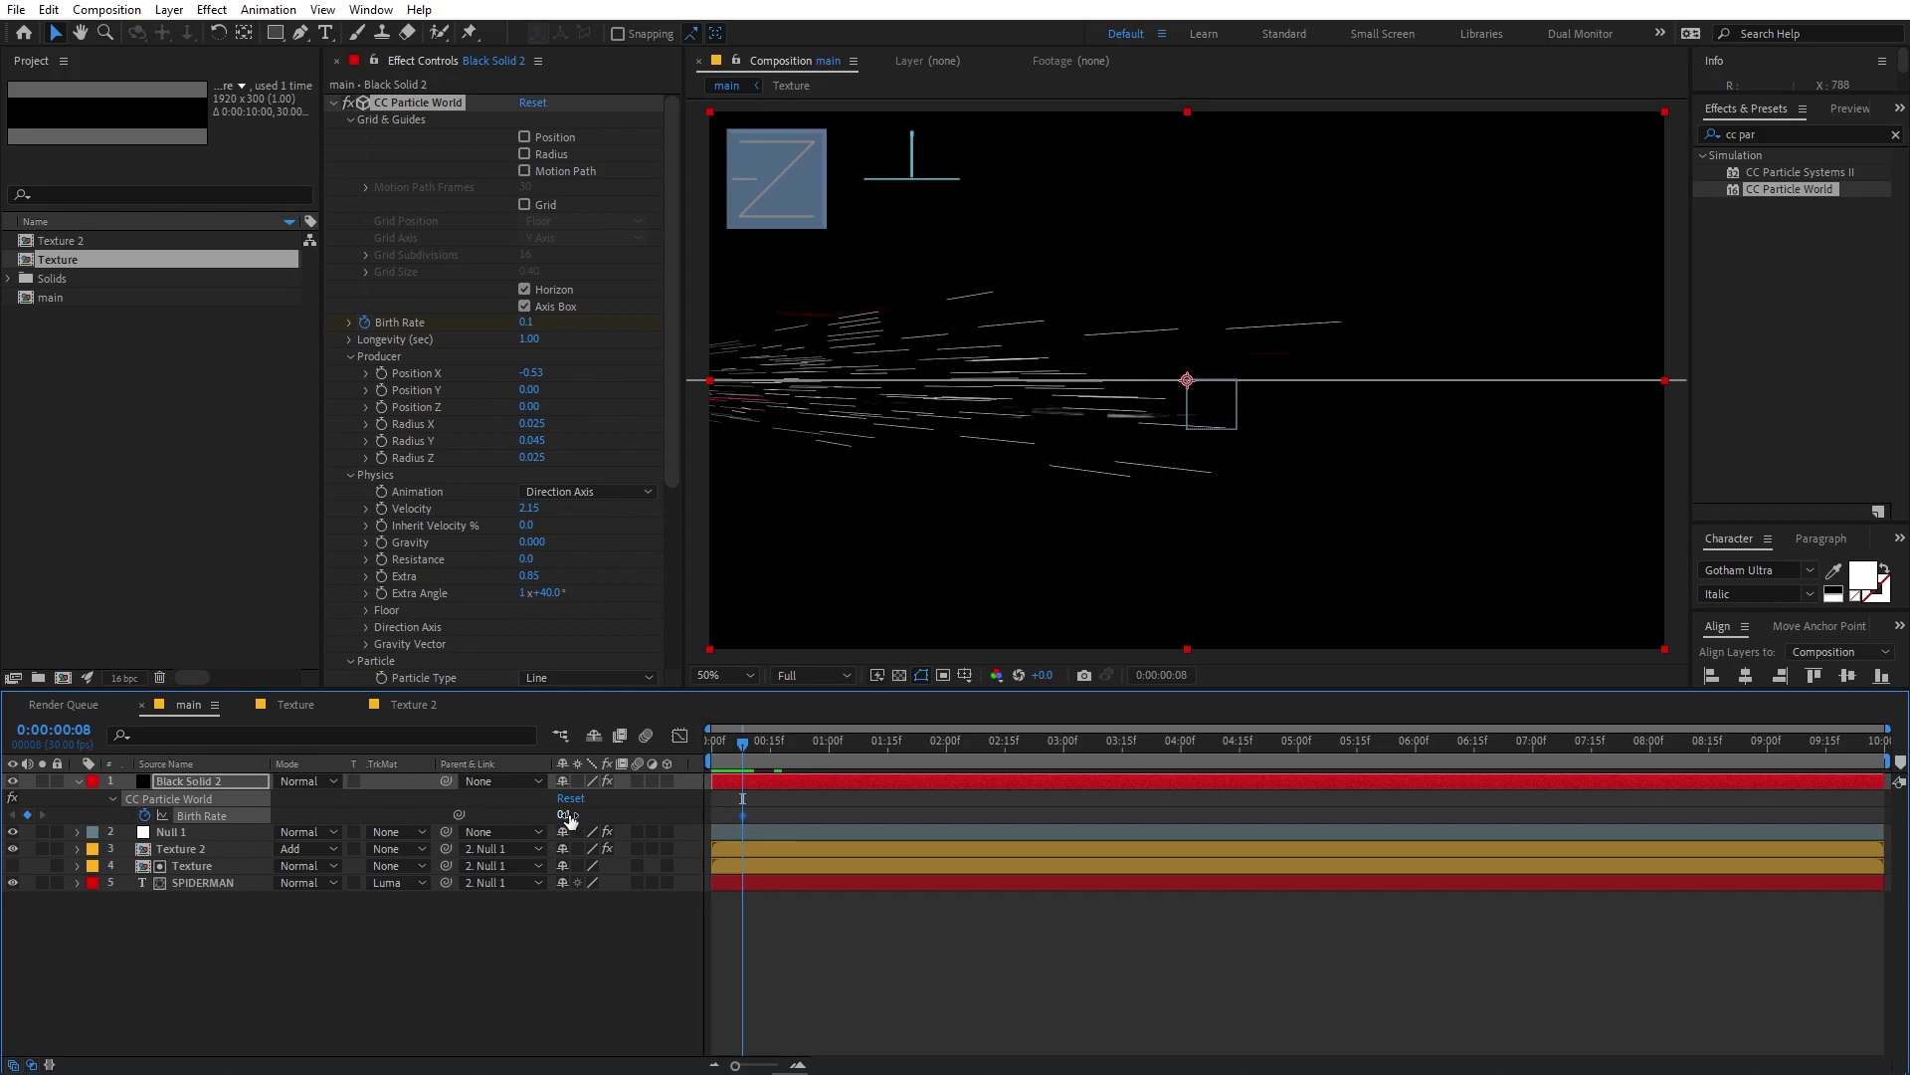
pyautogui.moveTo(569, 818); pyautogui.dragTo(434, 829)
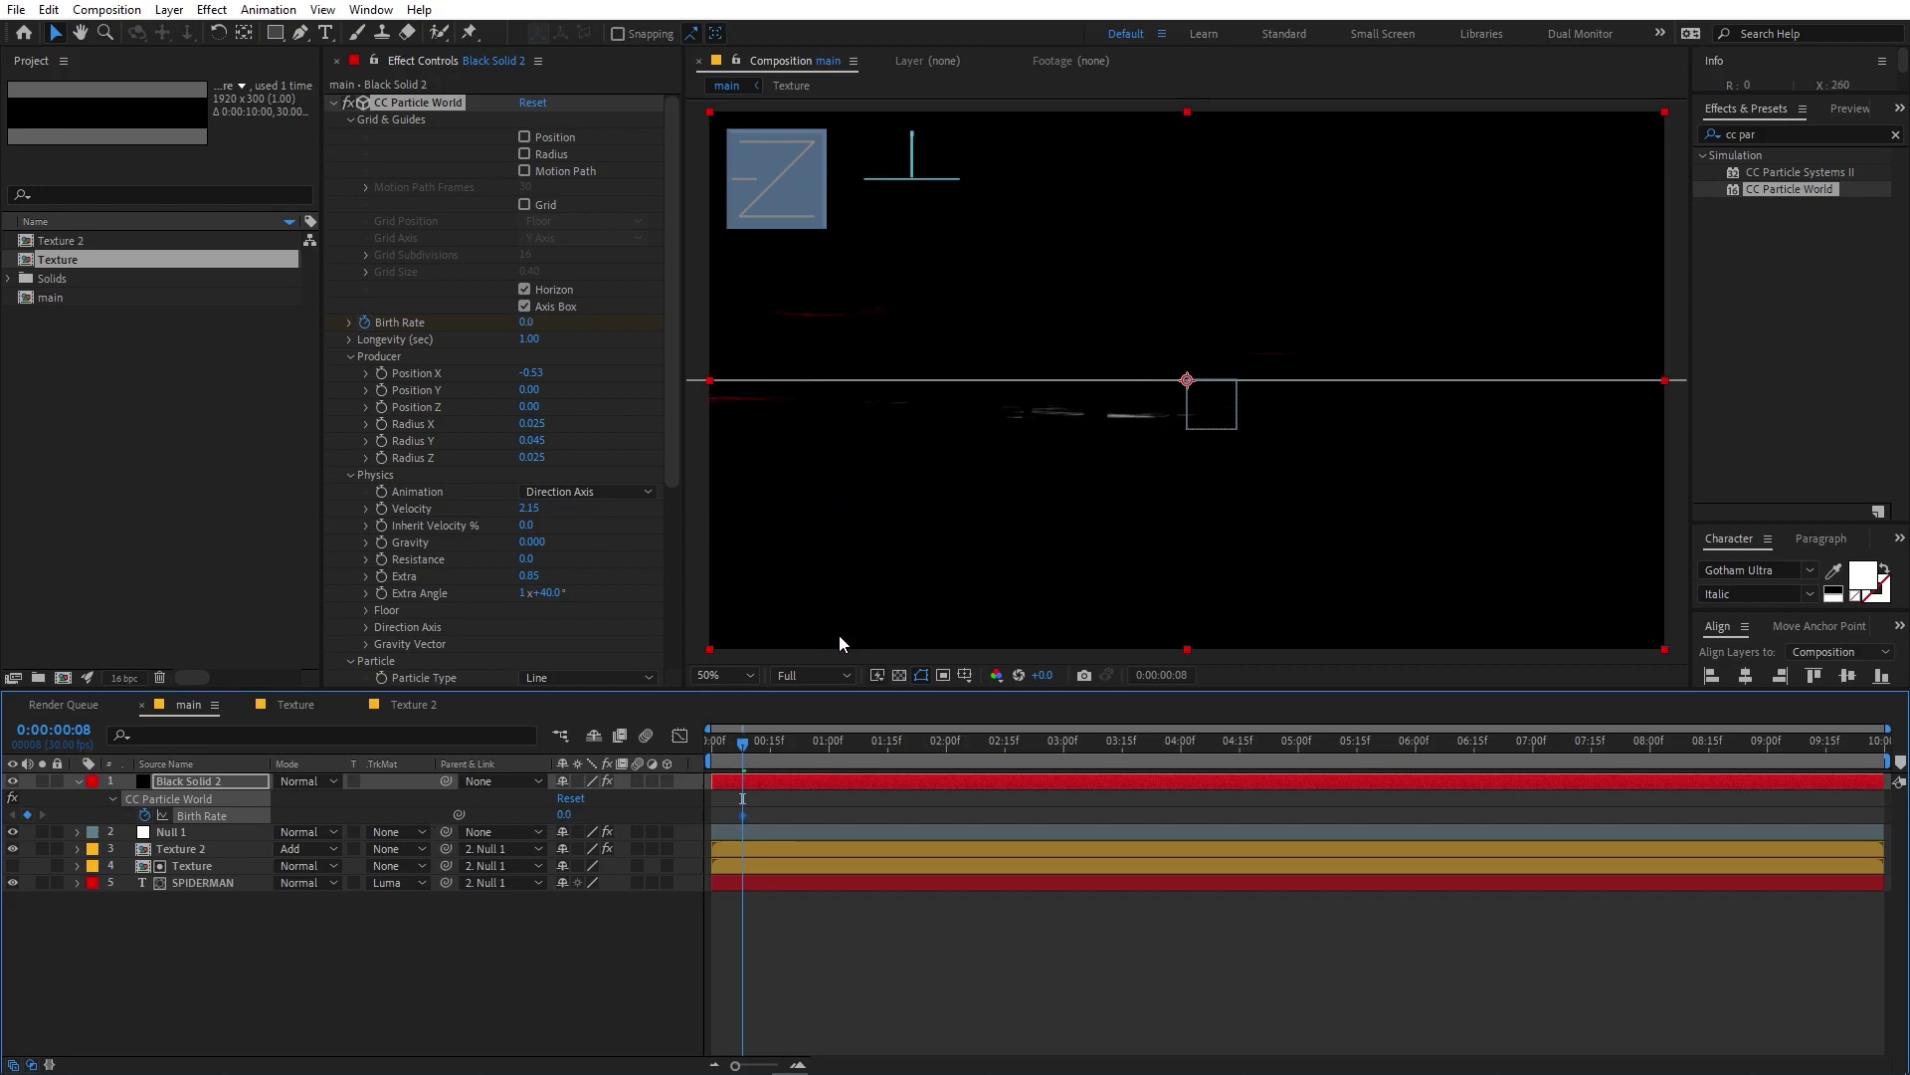
# Keyframe the Birth Rate at 0.1 two frames after the first keyframe, at 0:00:00:10.
pyautogui.press('pagedown')
pyautogui.press('pagedown')
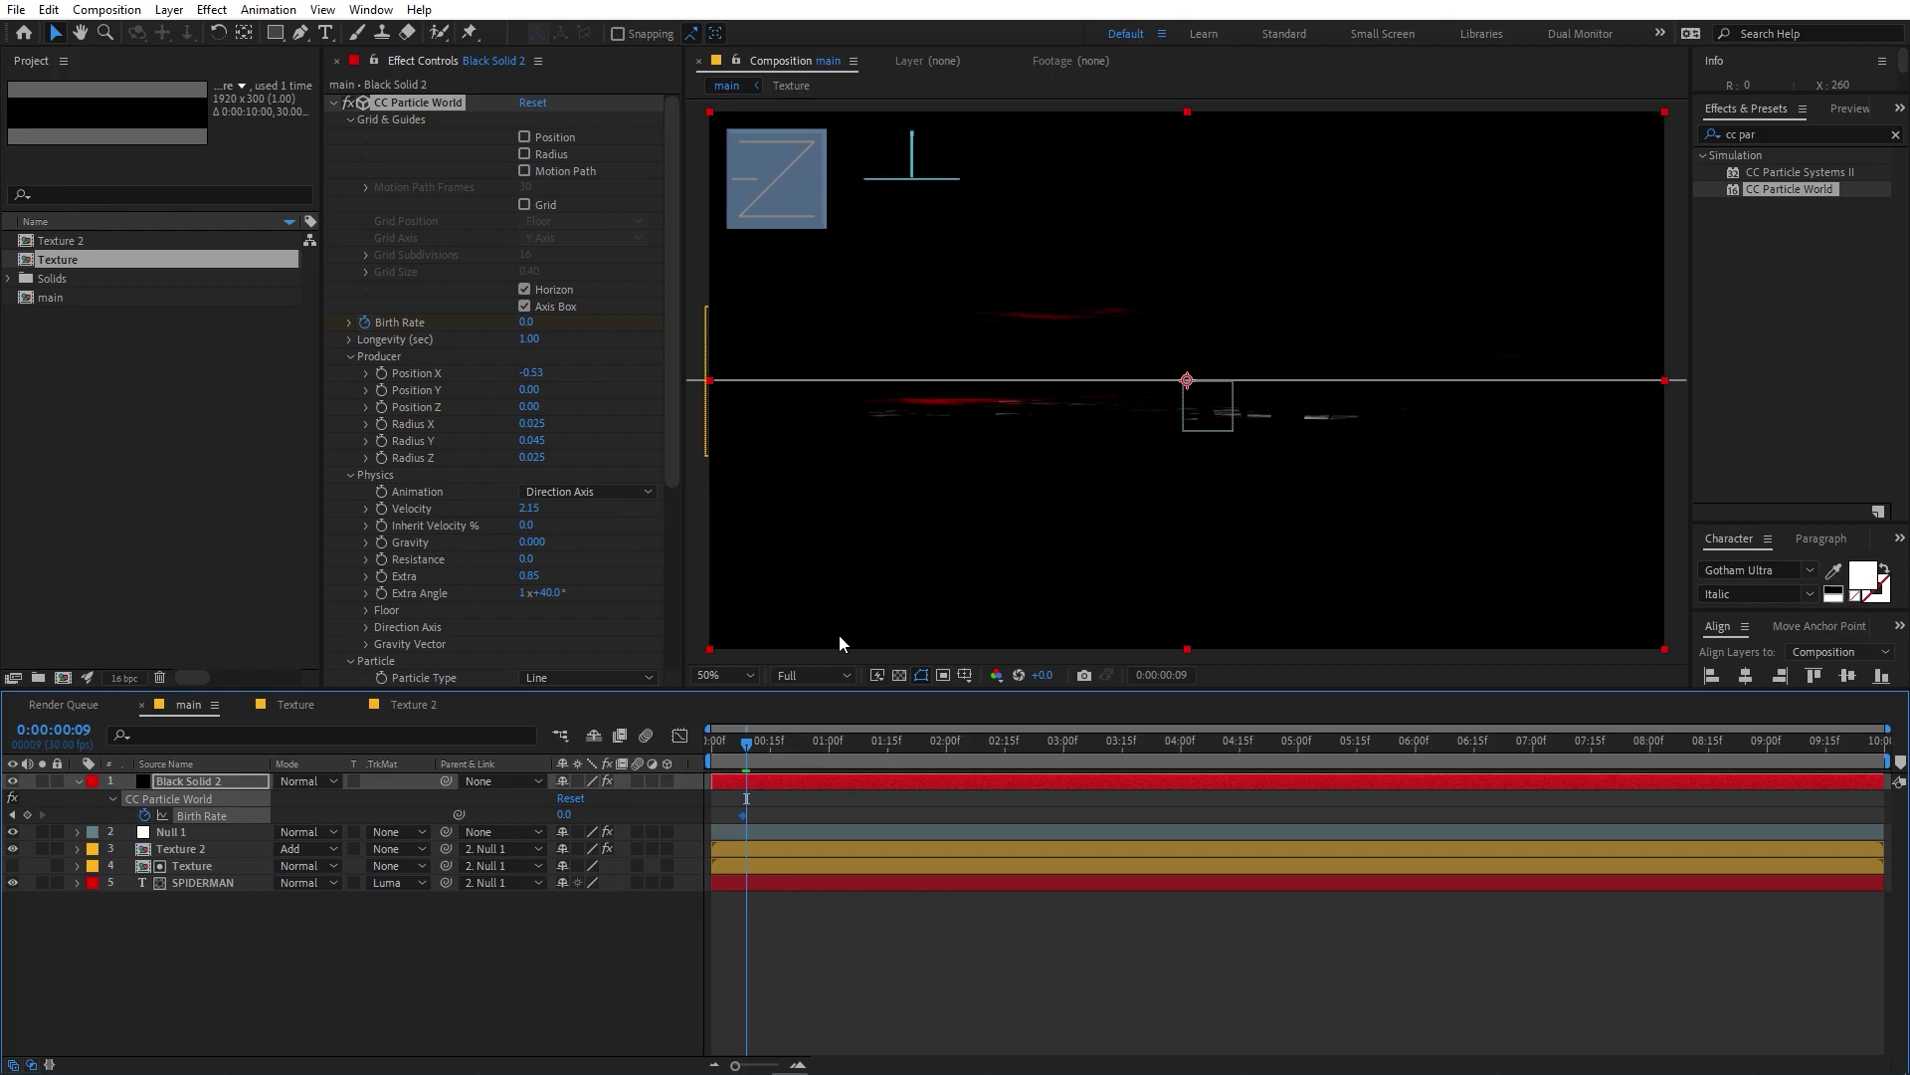
pyautogui.click(524, 322)
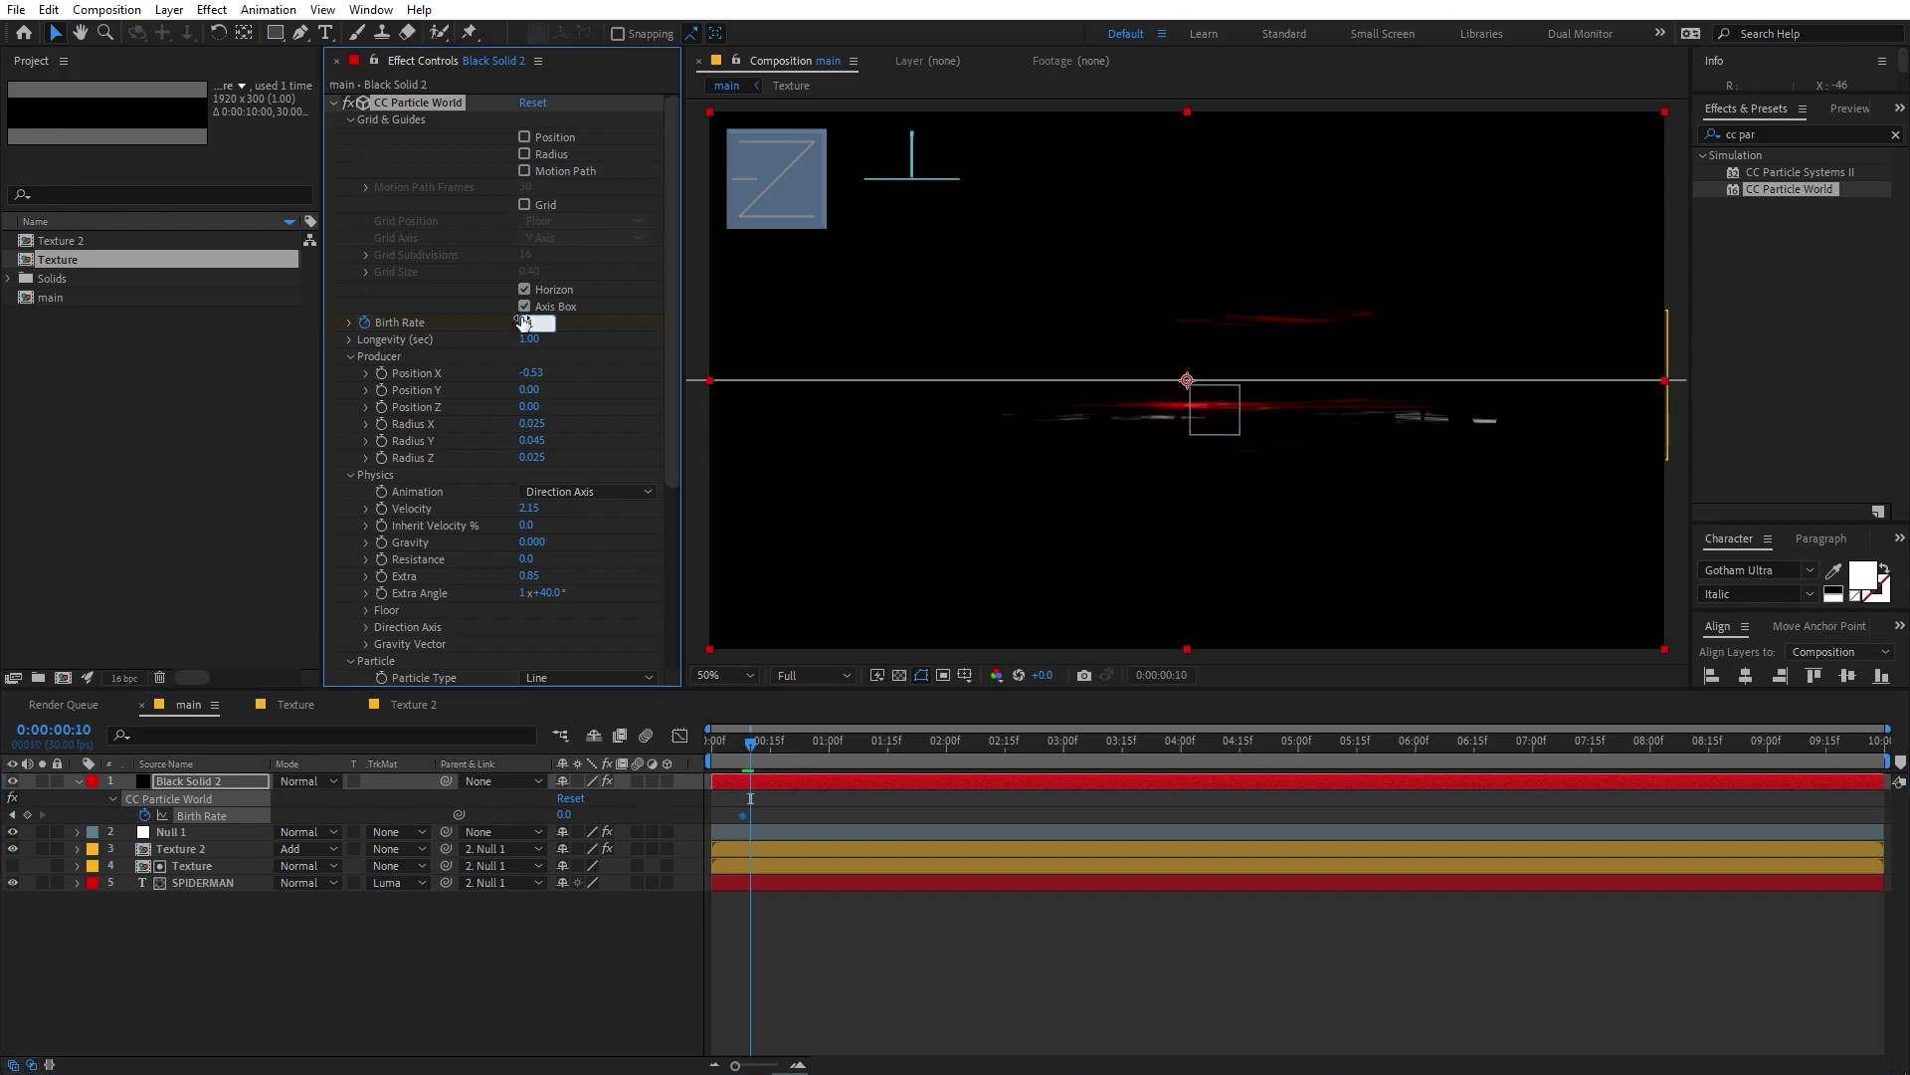
pyautogui.press('Return')
# Keyframe the Birth Rate back to 0 at 0:00:00:13 and preview the particle burst.
pyautogui.press('pagedown')
pyautogui.press('pagedown')
pyautogui.press('pagedown')
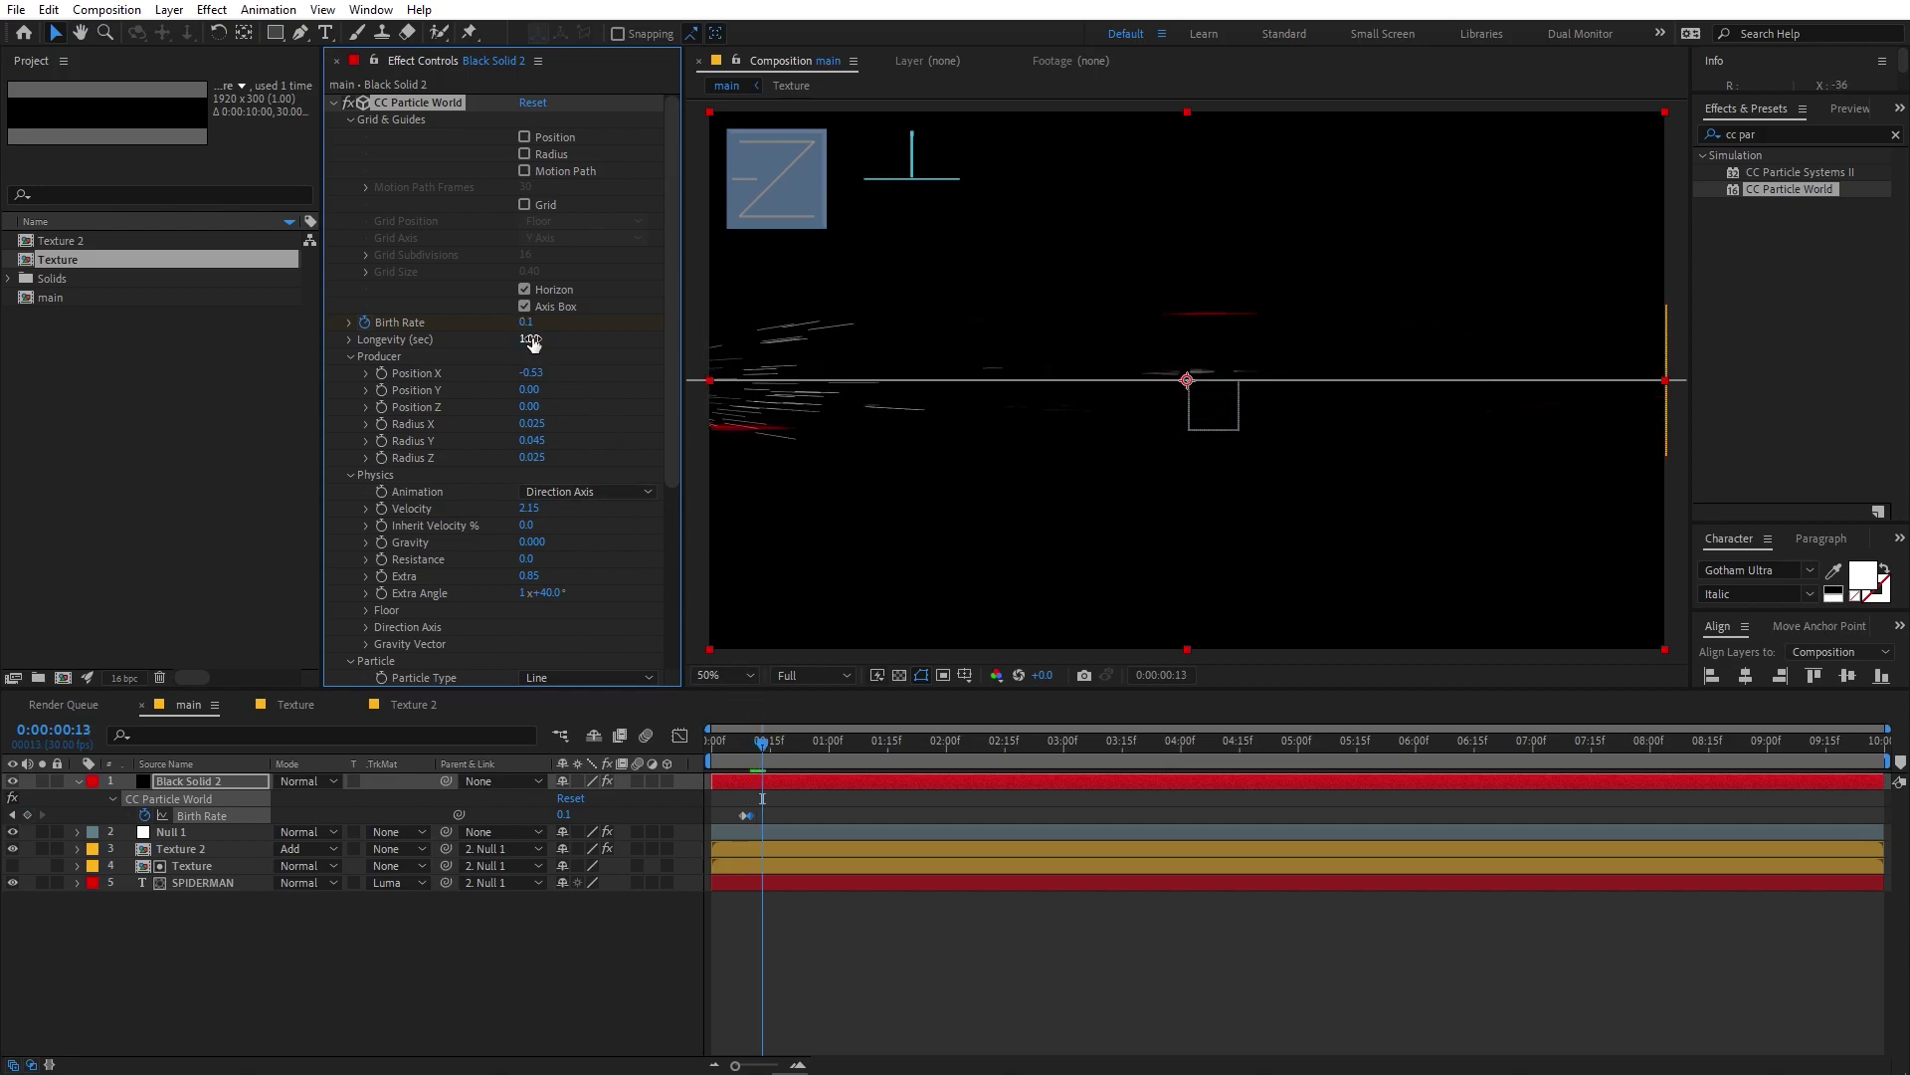
pyautogui.moveTo(527, 323); pyautogui.dragTo(518, 326)
pyautogui.press('space')
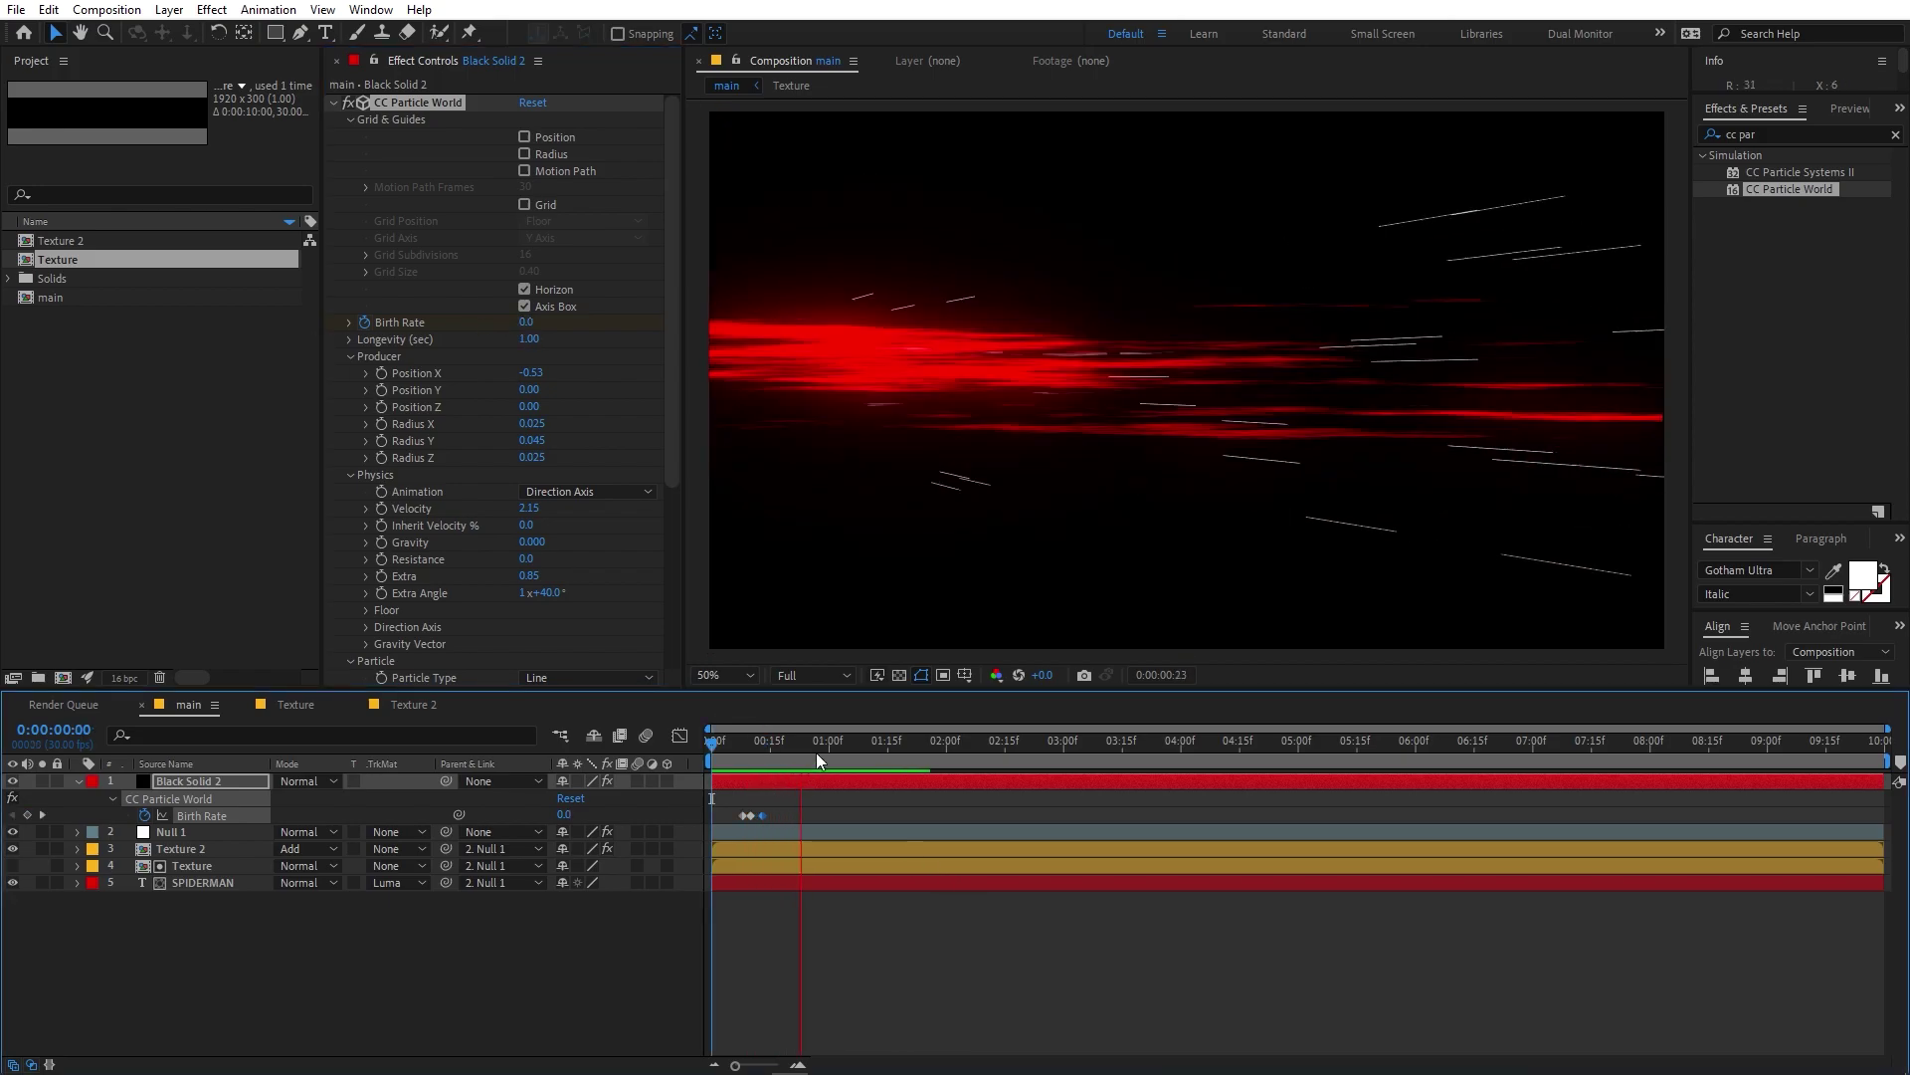
pyautogui.moveTo(831, 738); pyautogui.dragTo(778, 770)
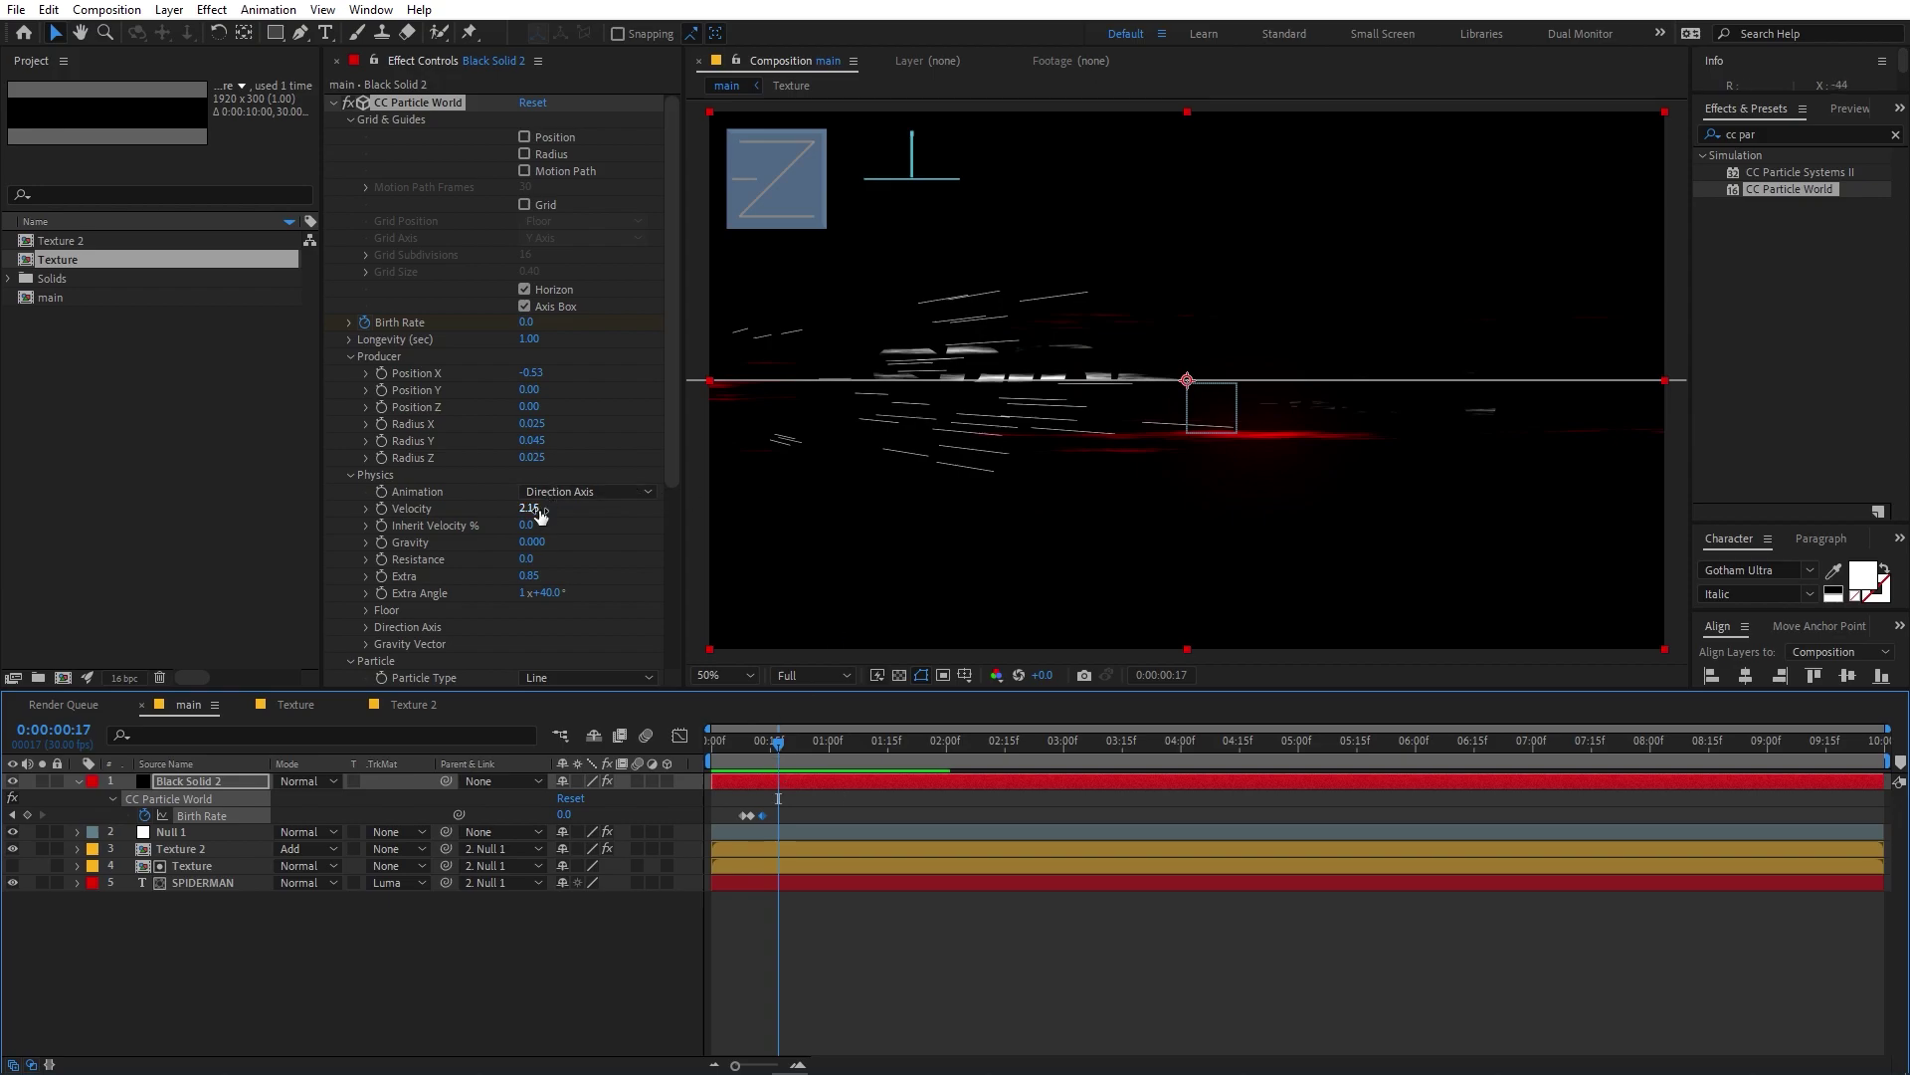
# Try a particle physics Velocity of 20.
pyautogui.moveTo(540, 509)
pyautogui.mouseDown()
pyautogui.moveTo(644, 512)
pyautogui.moveTo(534, 509)
pyautogui.mouseUp()
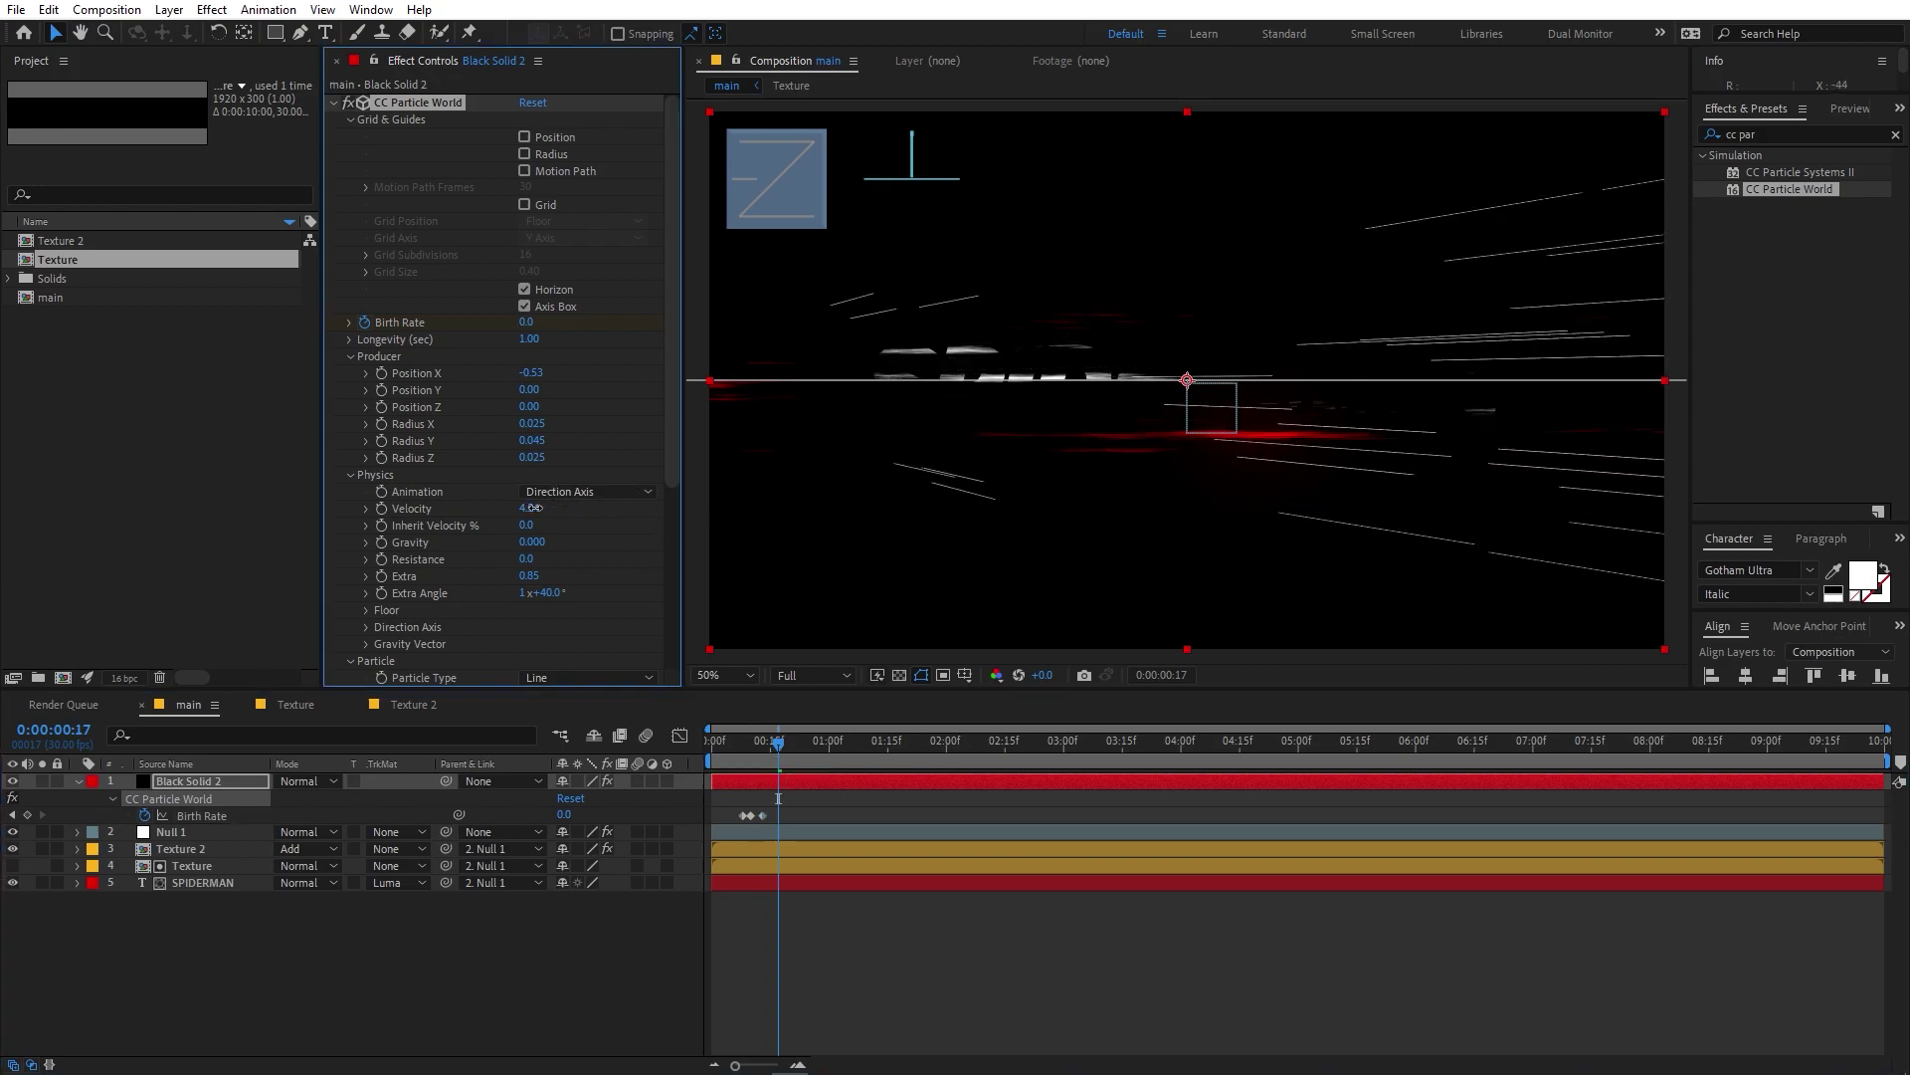
pyautogui.click(534, 508)
pyautogui.write('20')
pyautogui.press('Return')
# Readjust the particles' Extra value, preview the burst and lower the physics Velocity to 5.18.
pyautogui.click(753, 762)
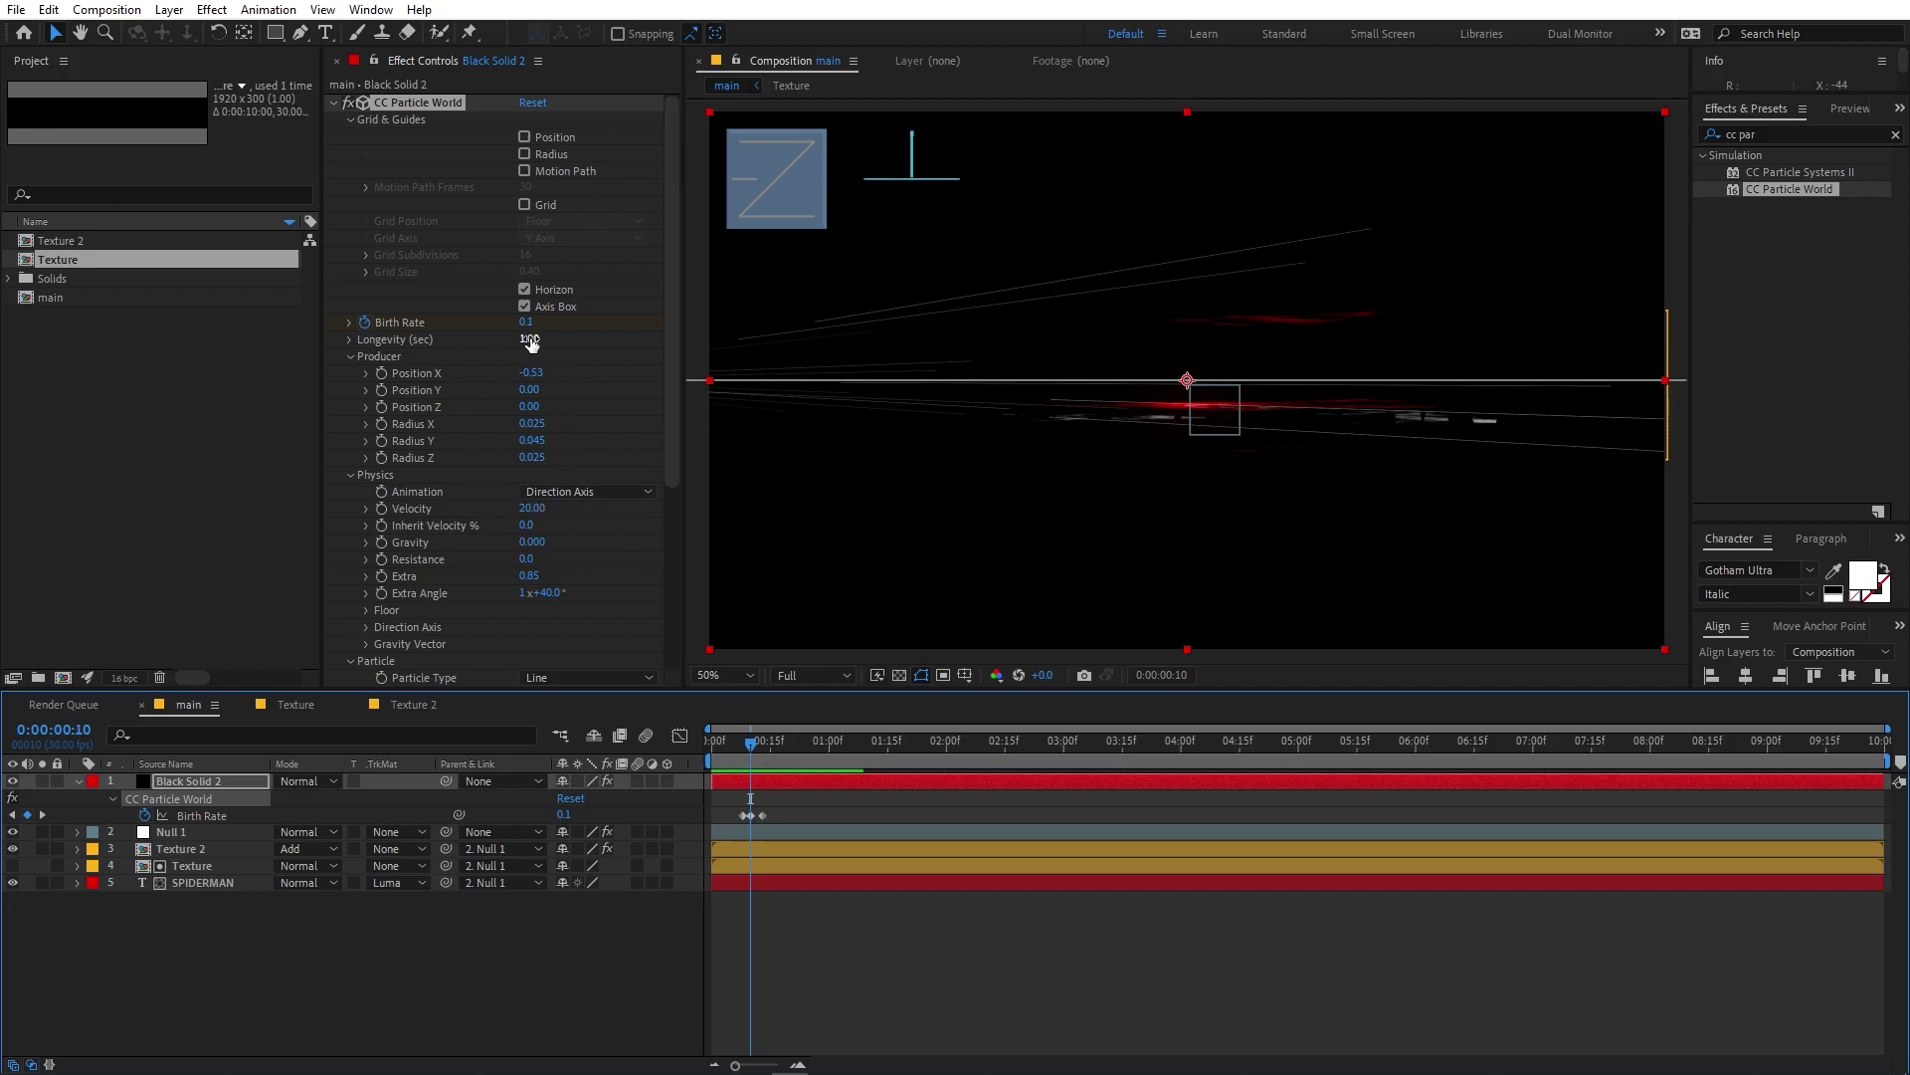
pyautogui.moveTo(535, 507); pyautogui.dragTo(477, 509)
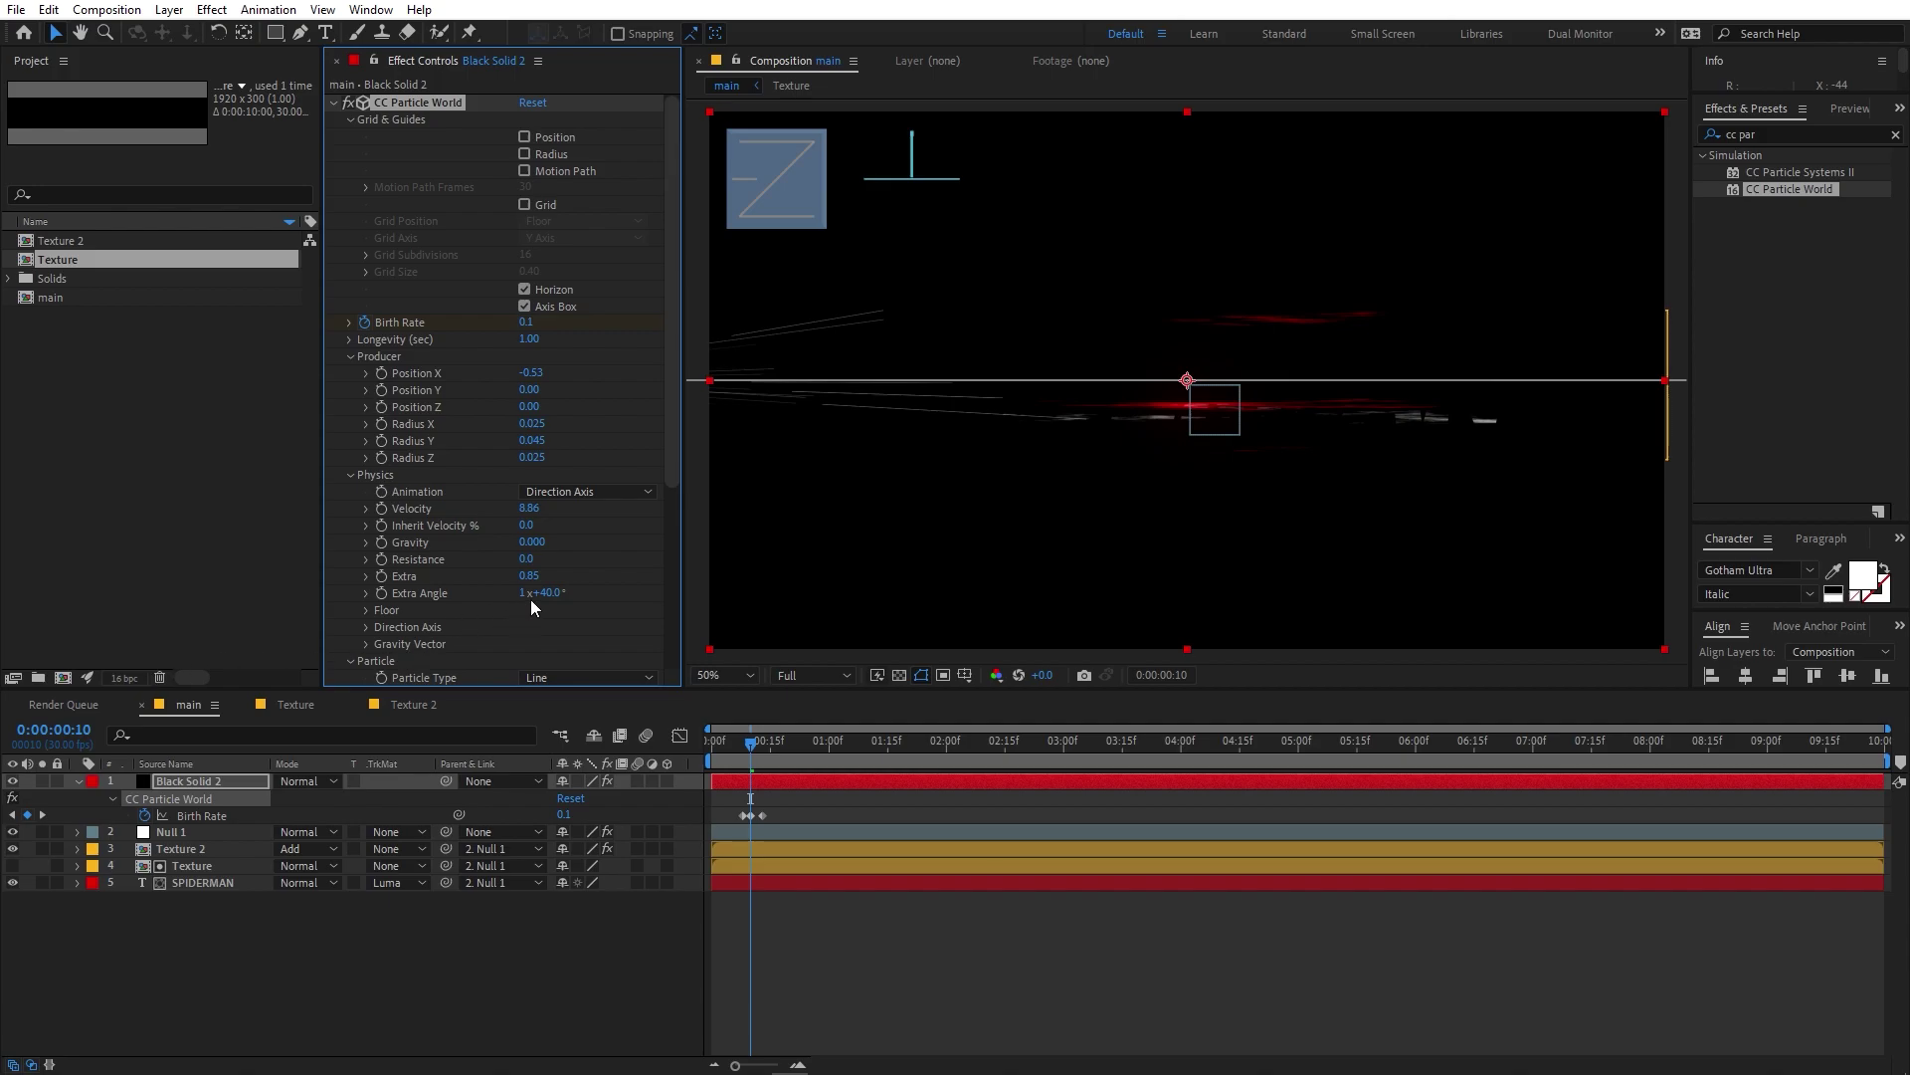
pyautogui.moveTo(531, 576); pyautogui.dragTo(539, 583)
pyautogui.press('space')
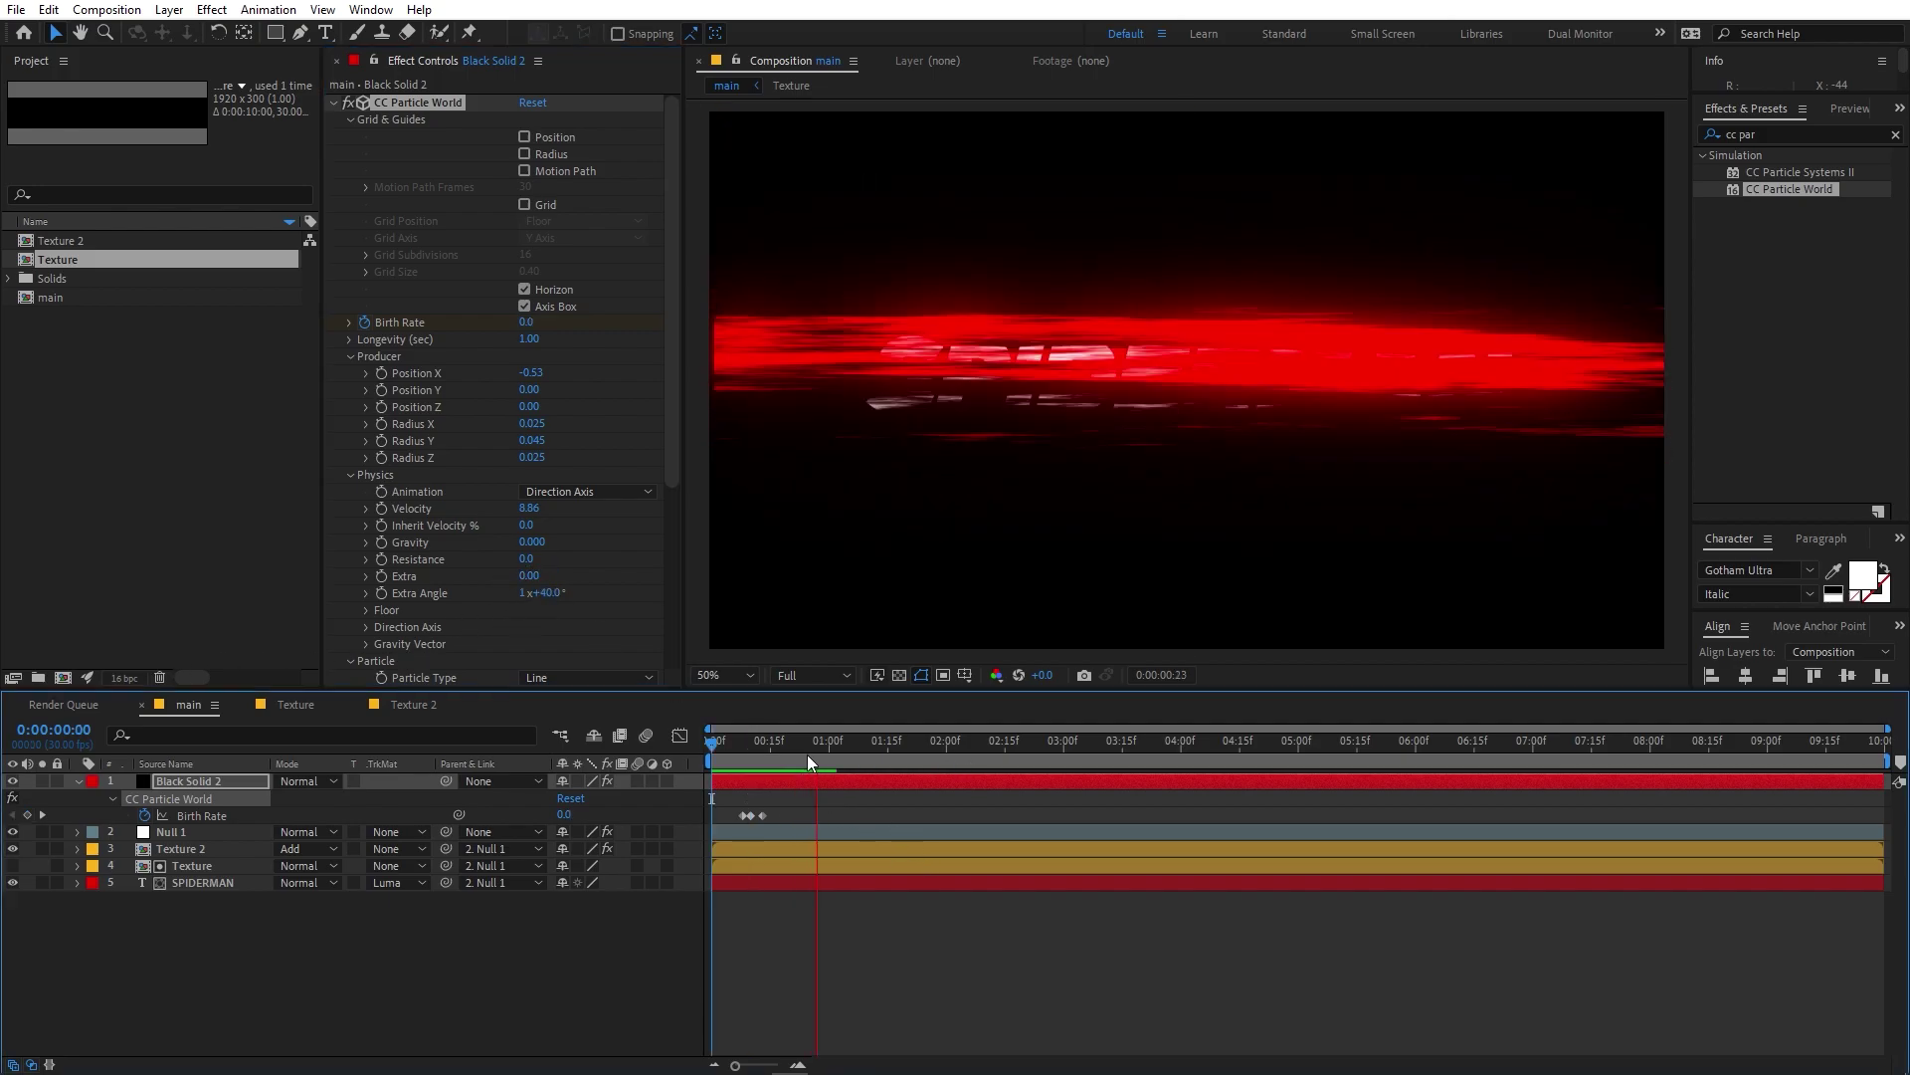
pyautogui.press('space')
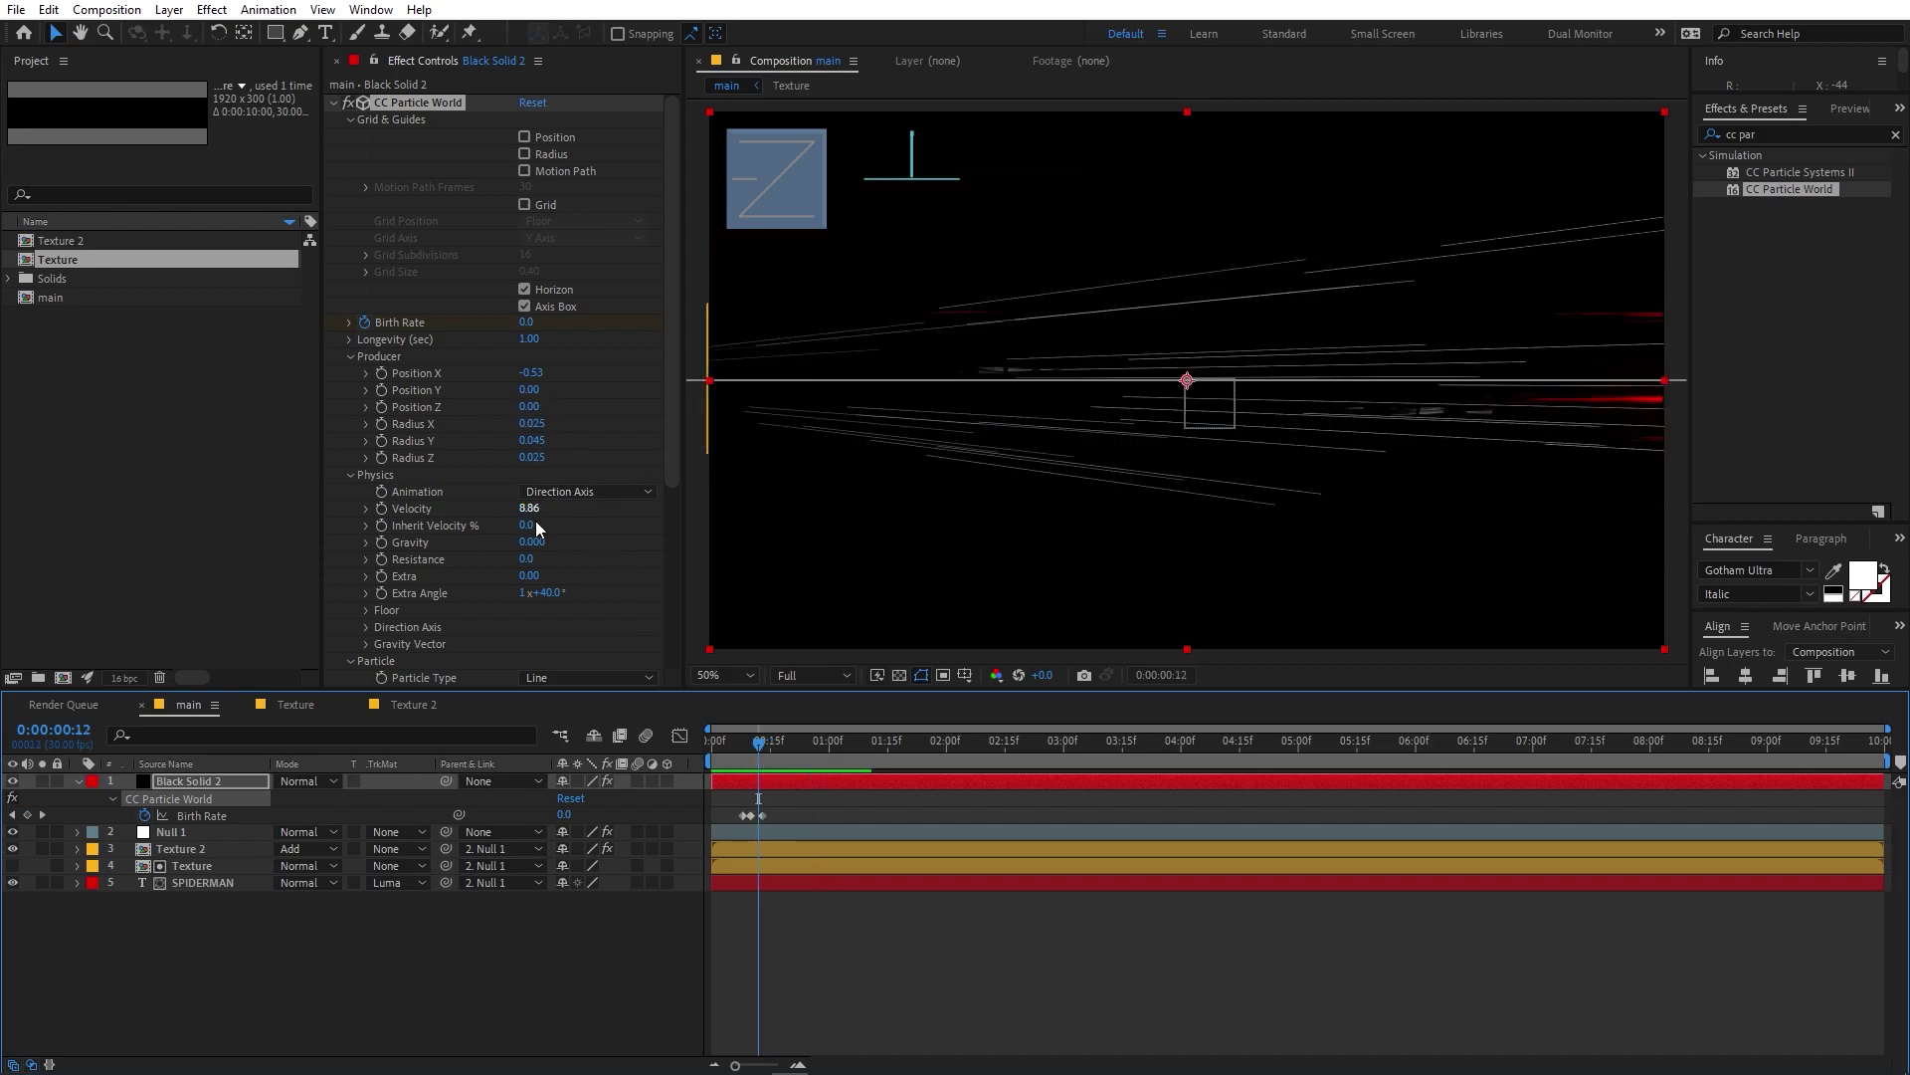
pyautogui.moveTo(528, 509)
pyautogui.mouseDown()
pyautogui.moveTo(164, 562)
pyautogui.moveTo(239, 572)
pyautogui.mouseUp()
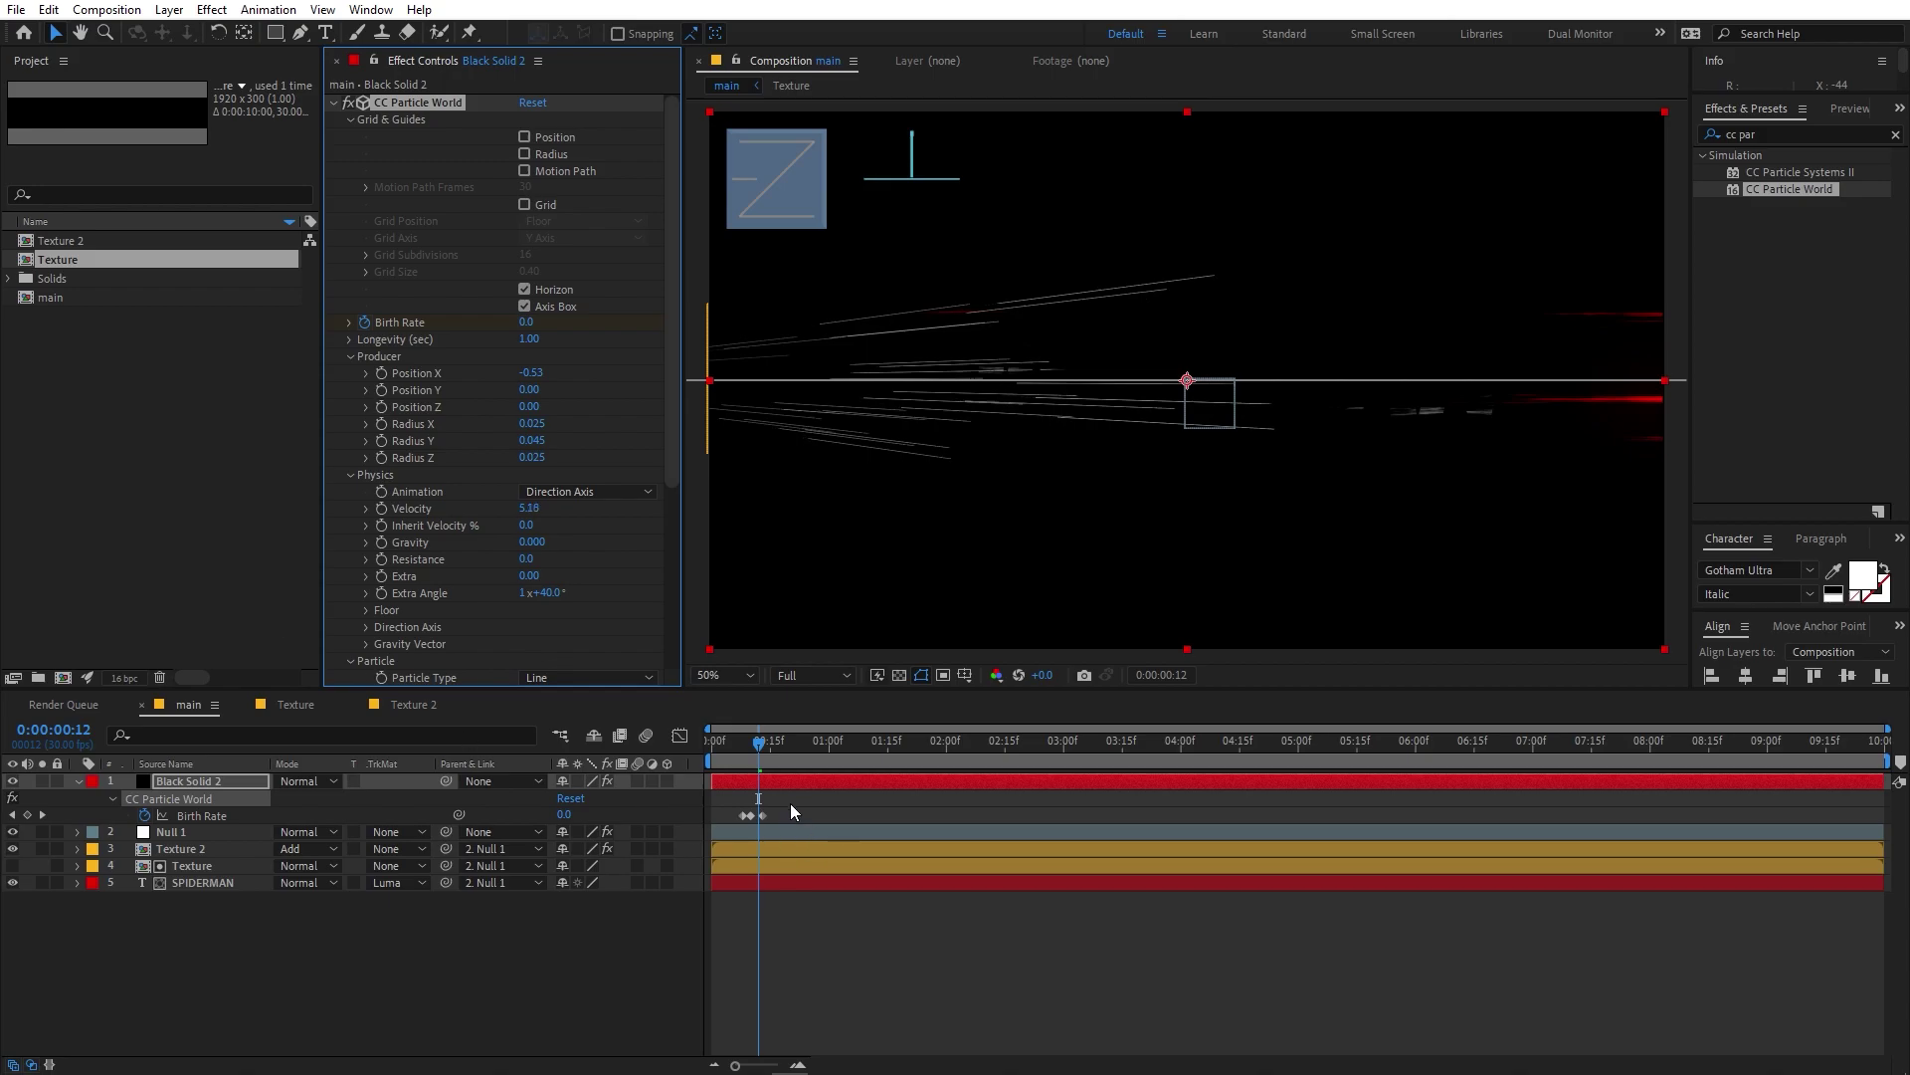
# Preview the animation and add a Birth Rate keyframe at 0:00:00:22 on the particle solid.
pyautogui.click(565, 776)
pyautogui.press('space')
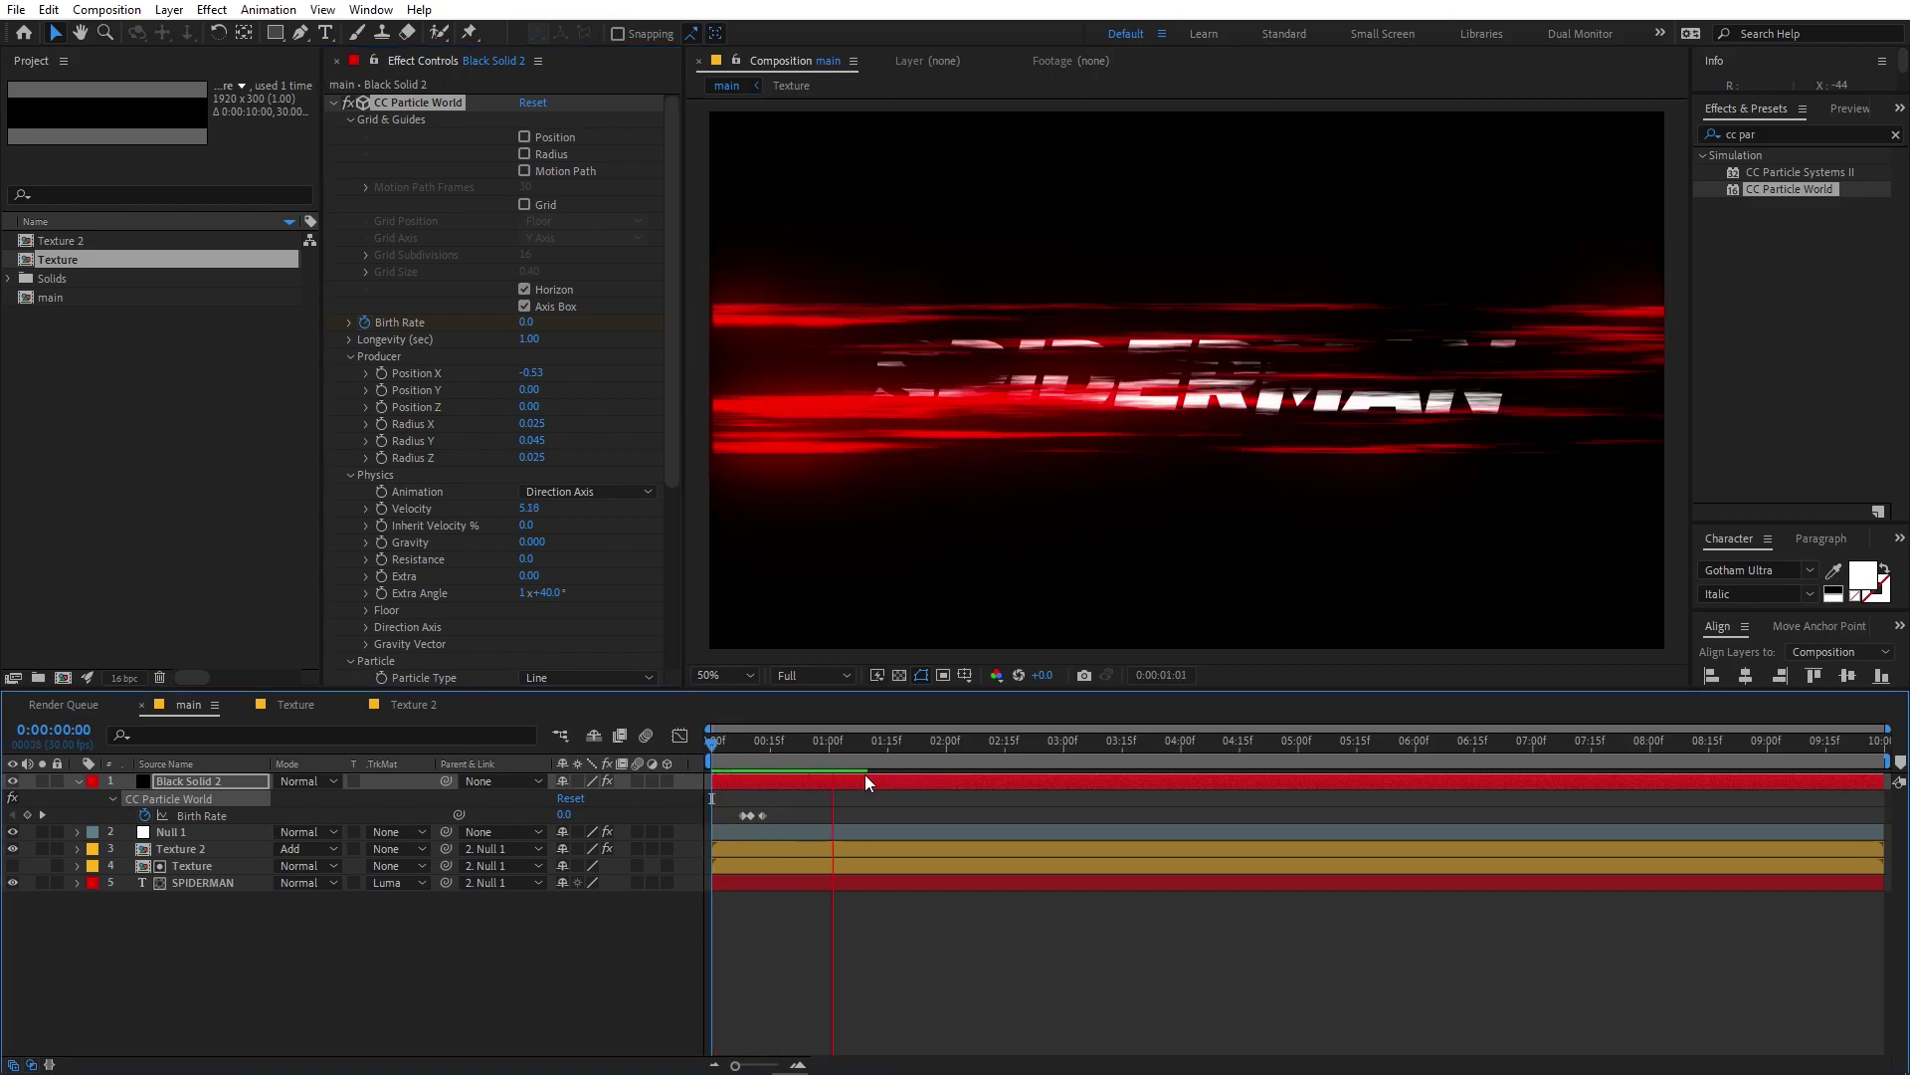
pyautogui.moveTo(749, 760); pyautogui.dragTo(799, 767)
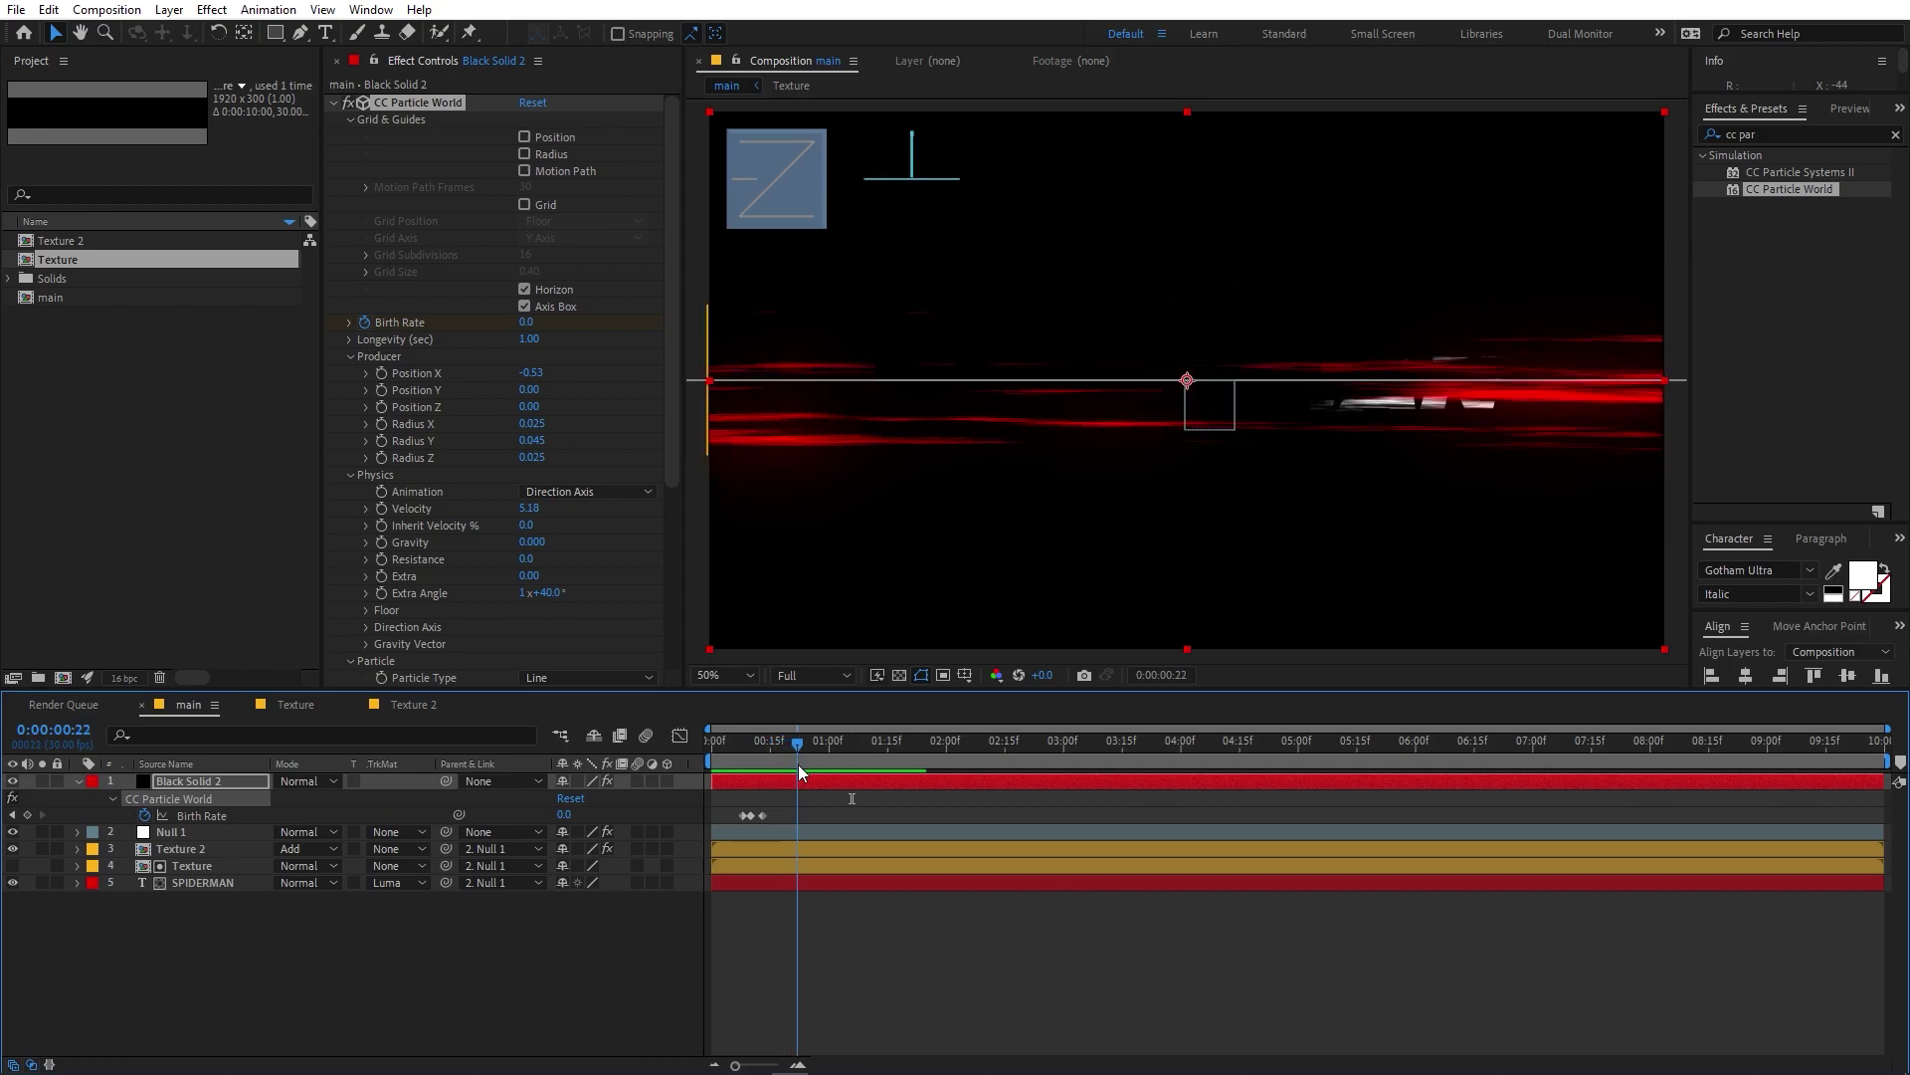
pyautogui.click(27, 815)
# Keyframe the particles' Birth Rate at 0.1 two frames on, at 0:00:00:24.
pyautogui.press('pagedown')
pyautogui.press('pagedown')
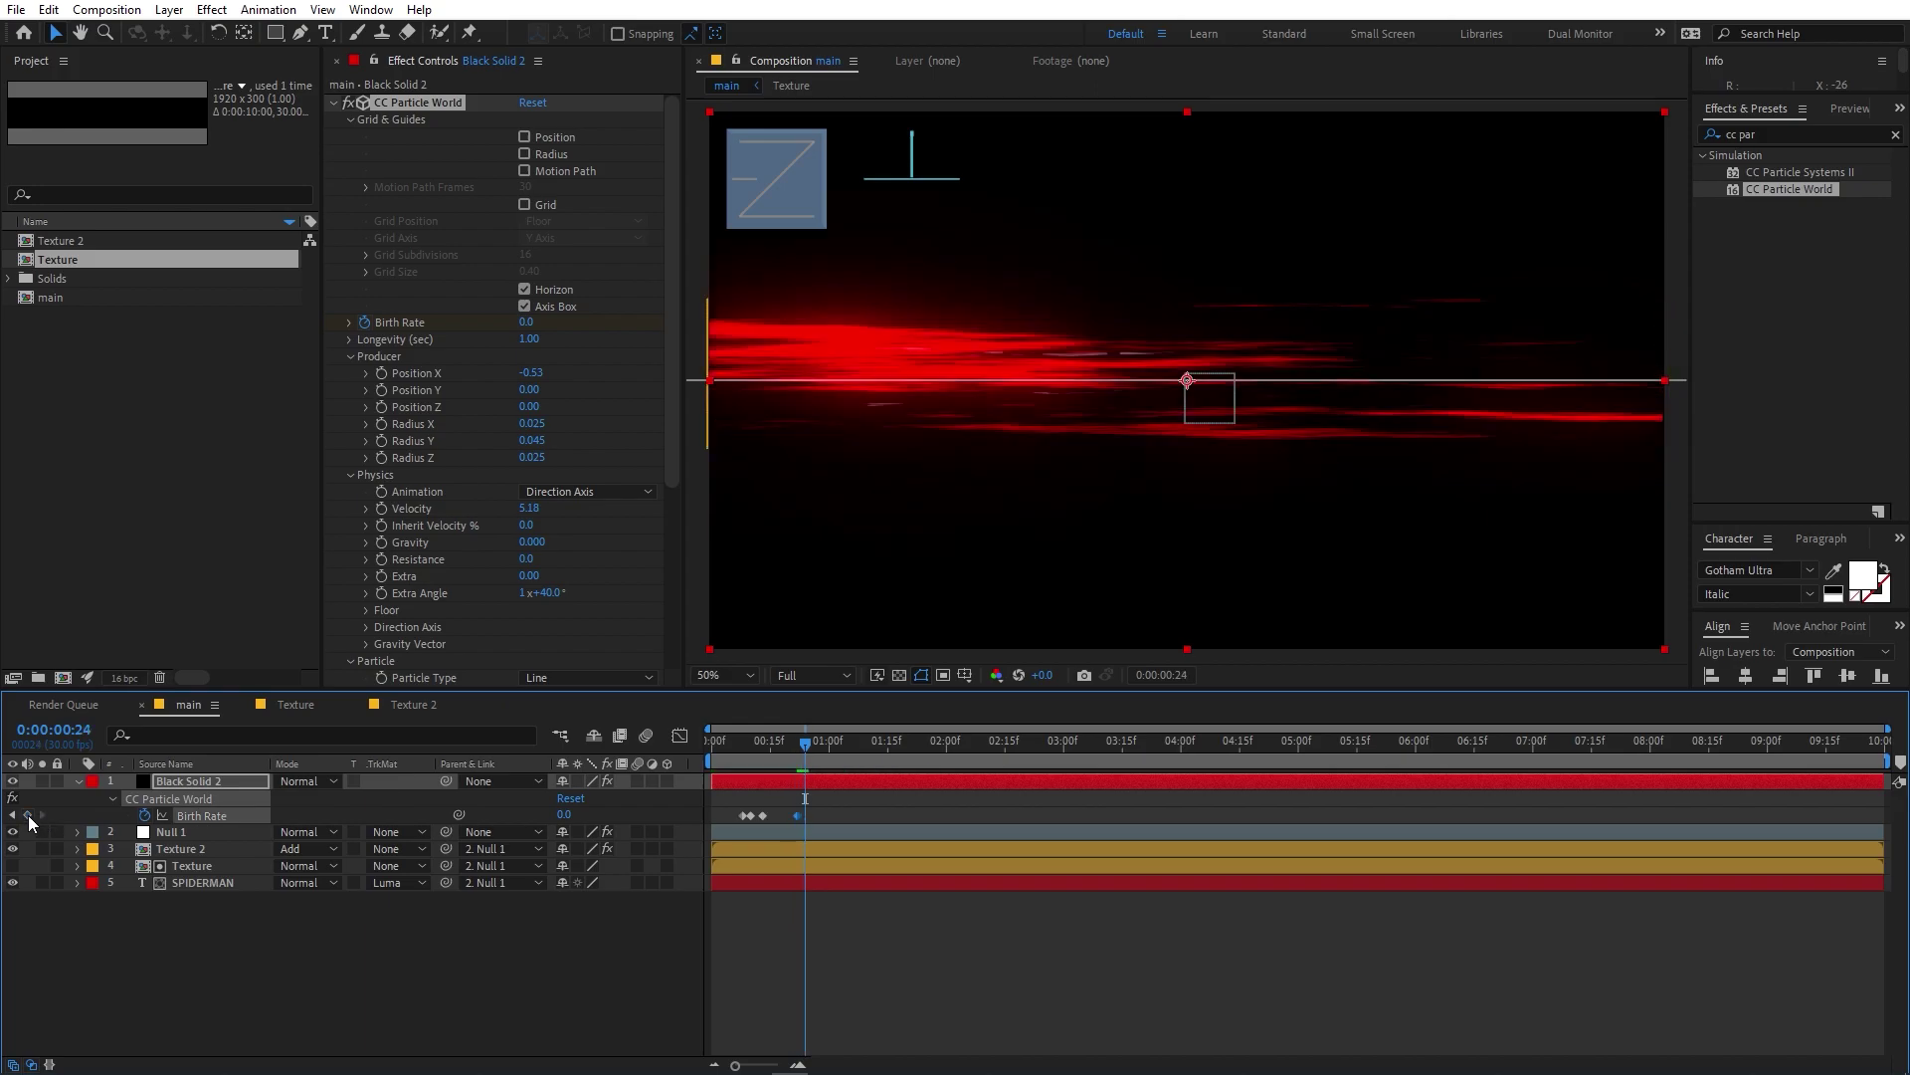
pyautogui.click(524, 321)
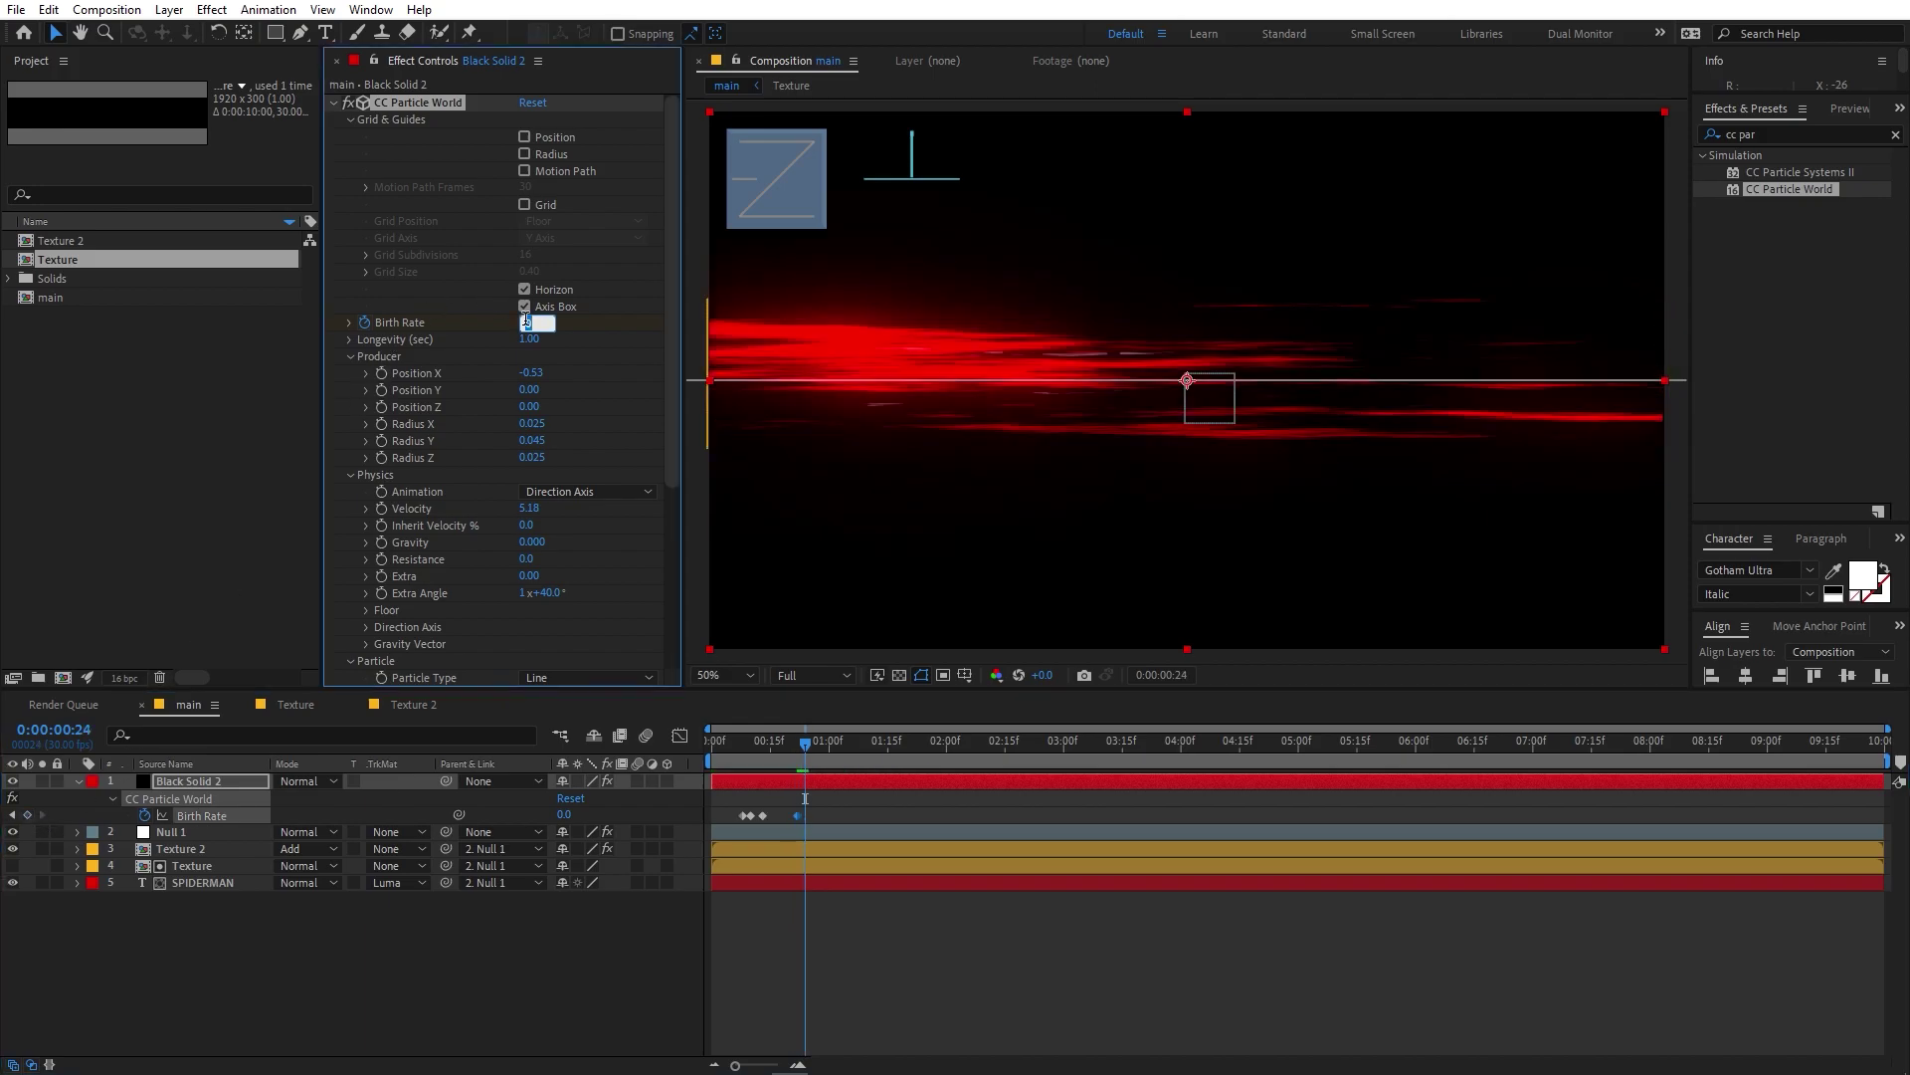
pyautogui.write('0.1')
pyautogui.press('Return')
# Keyframe the Birth Rate back to 0 at 0:00:01:00 to end the second burst.
pyautogui.moveTo(805, 757); pyautogui.dragTo(828, 758)
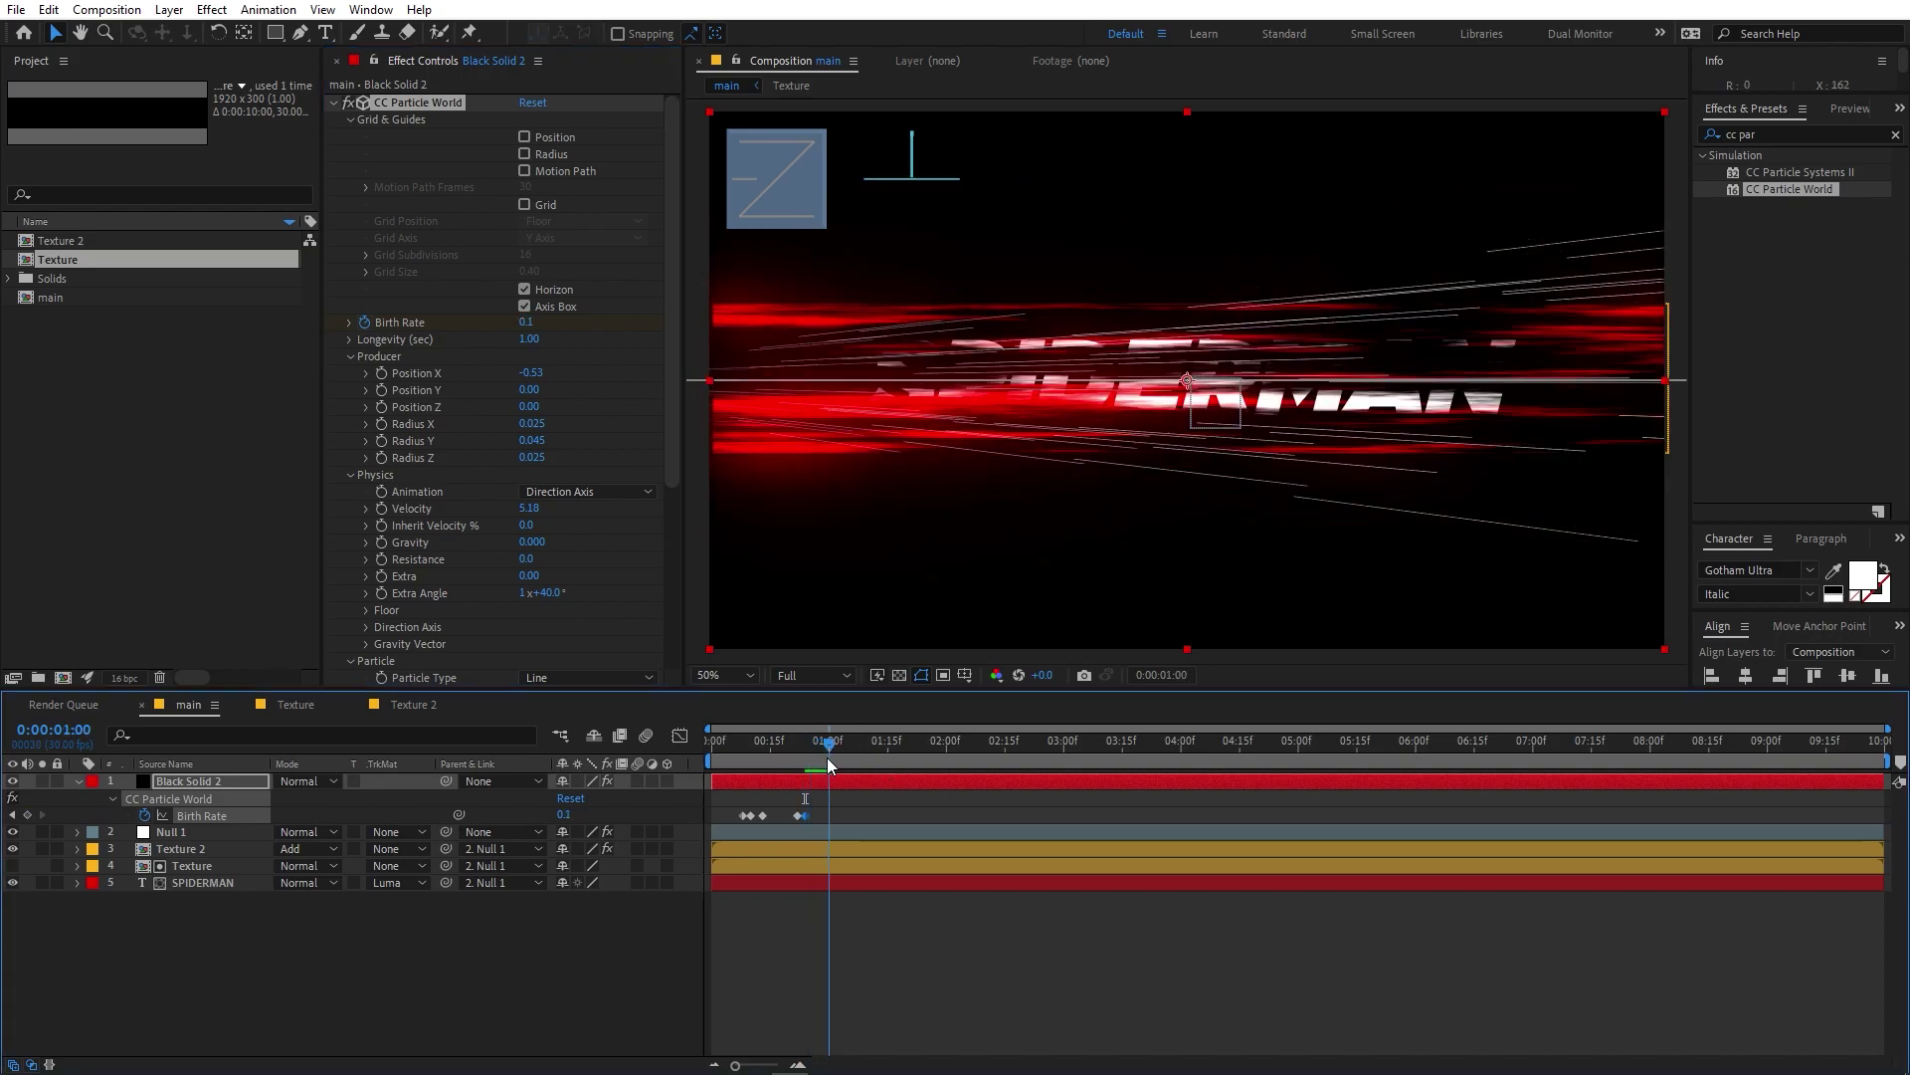
pyautogui.click(535, 321)
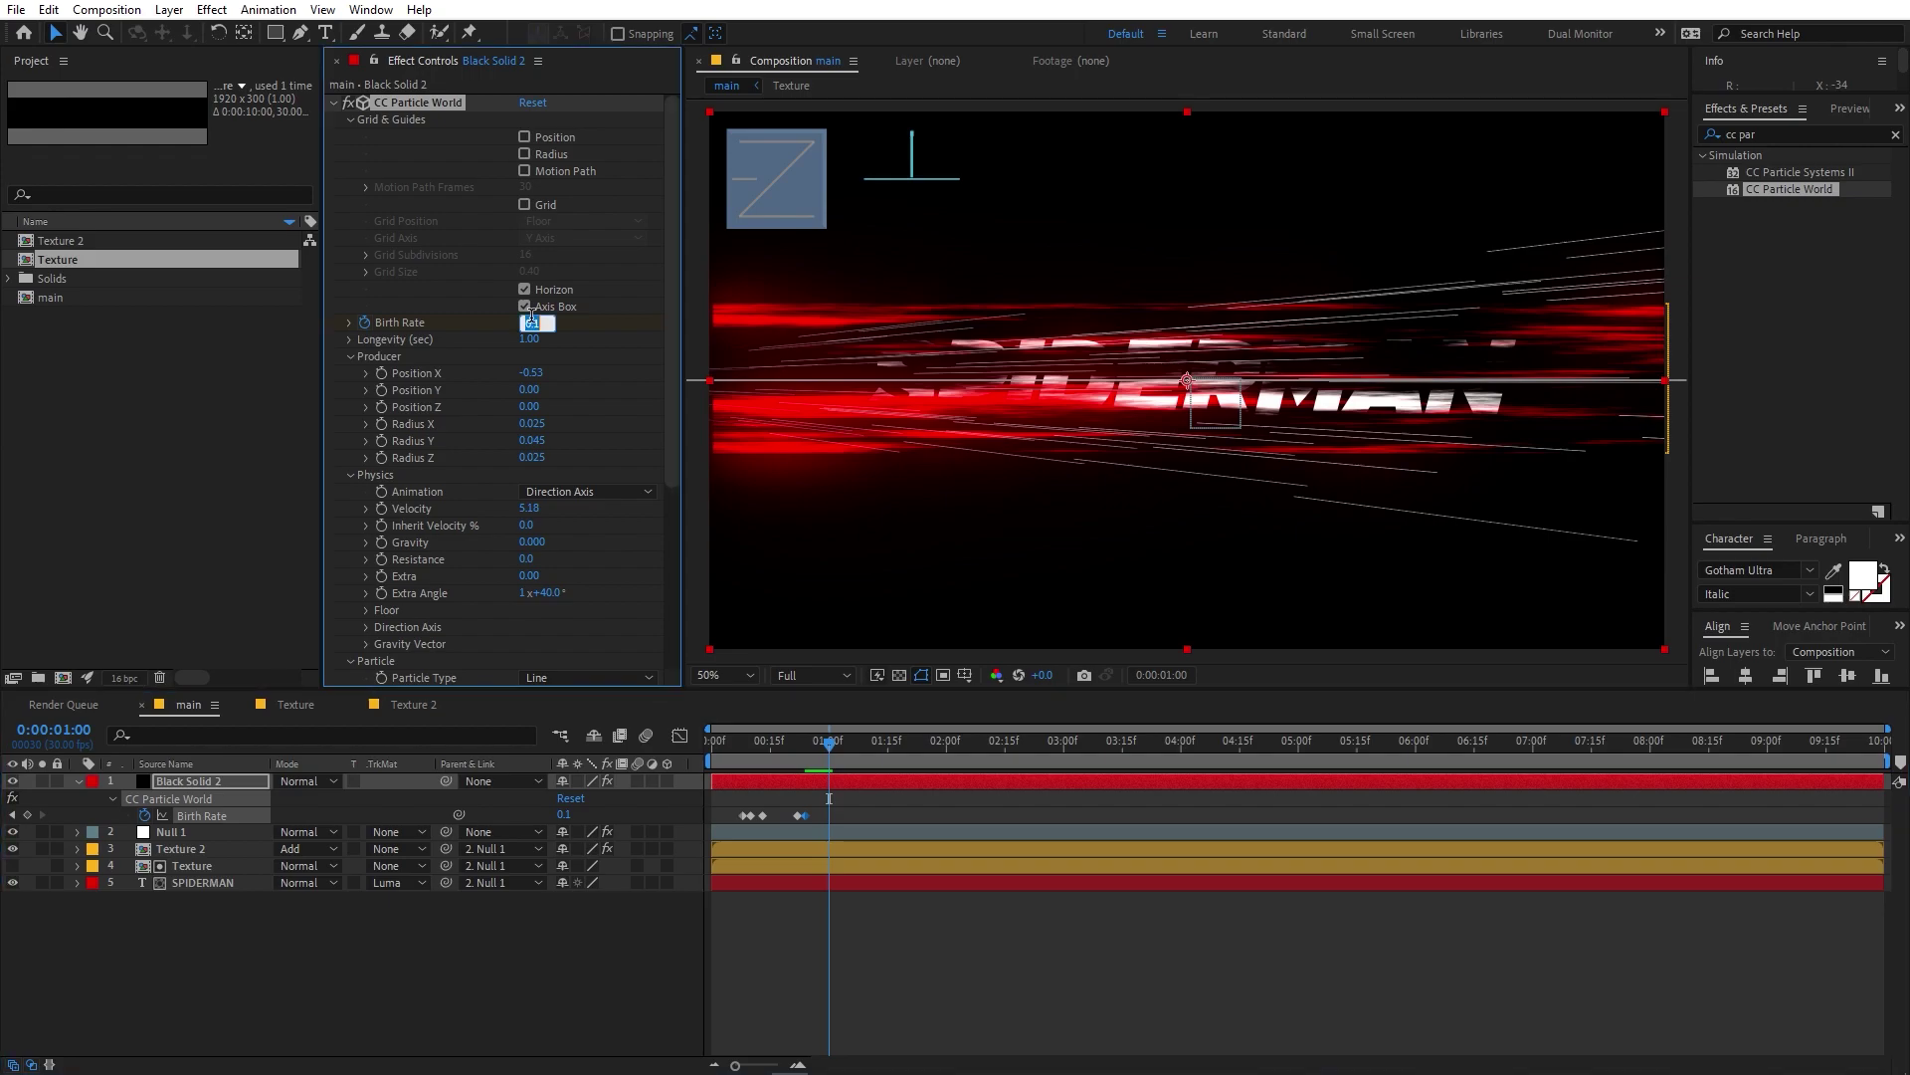
pyautogui.write('0')
pyautogui.press('Return')
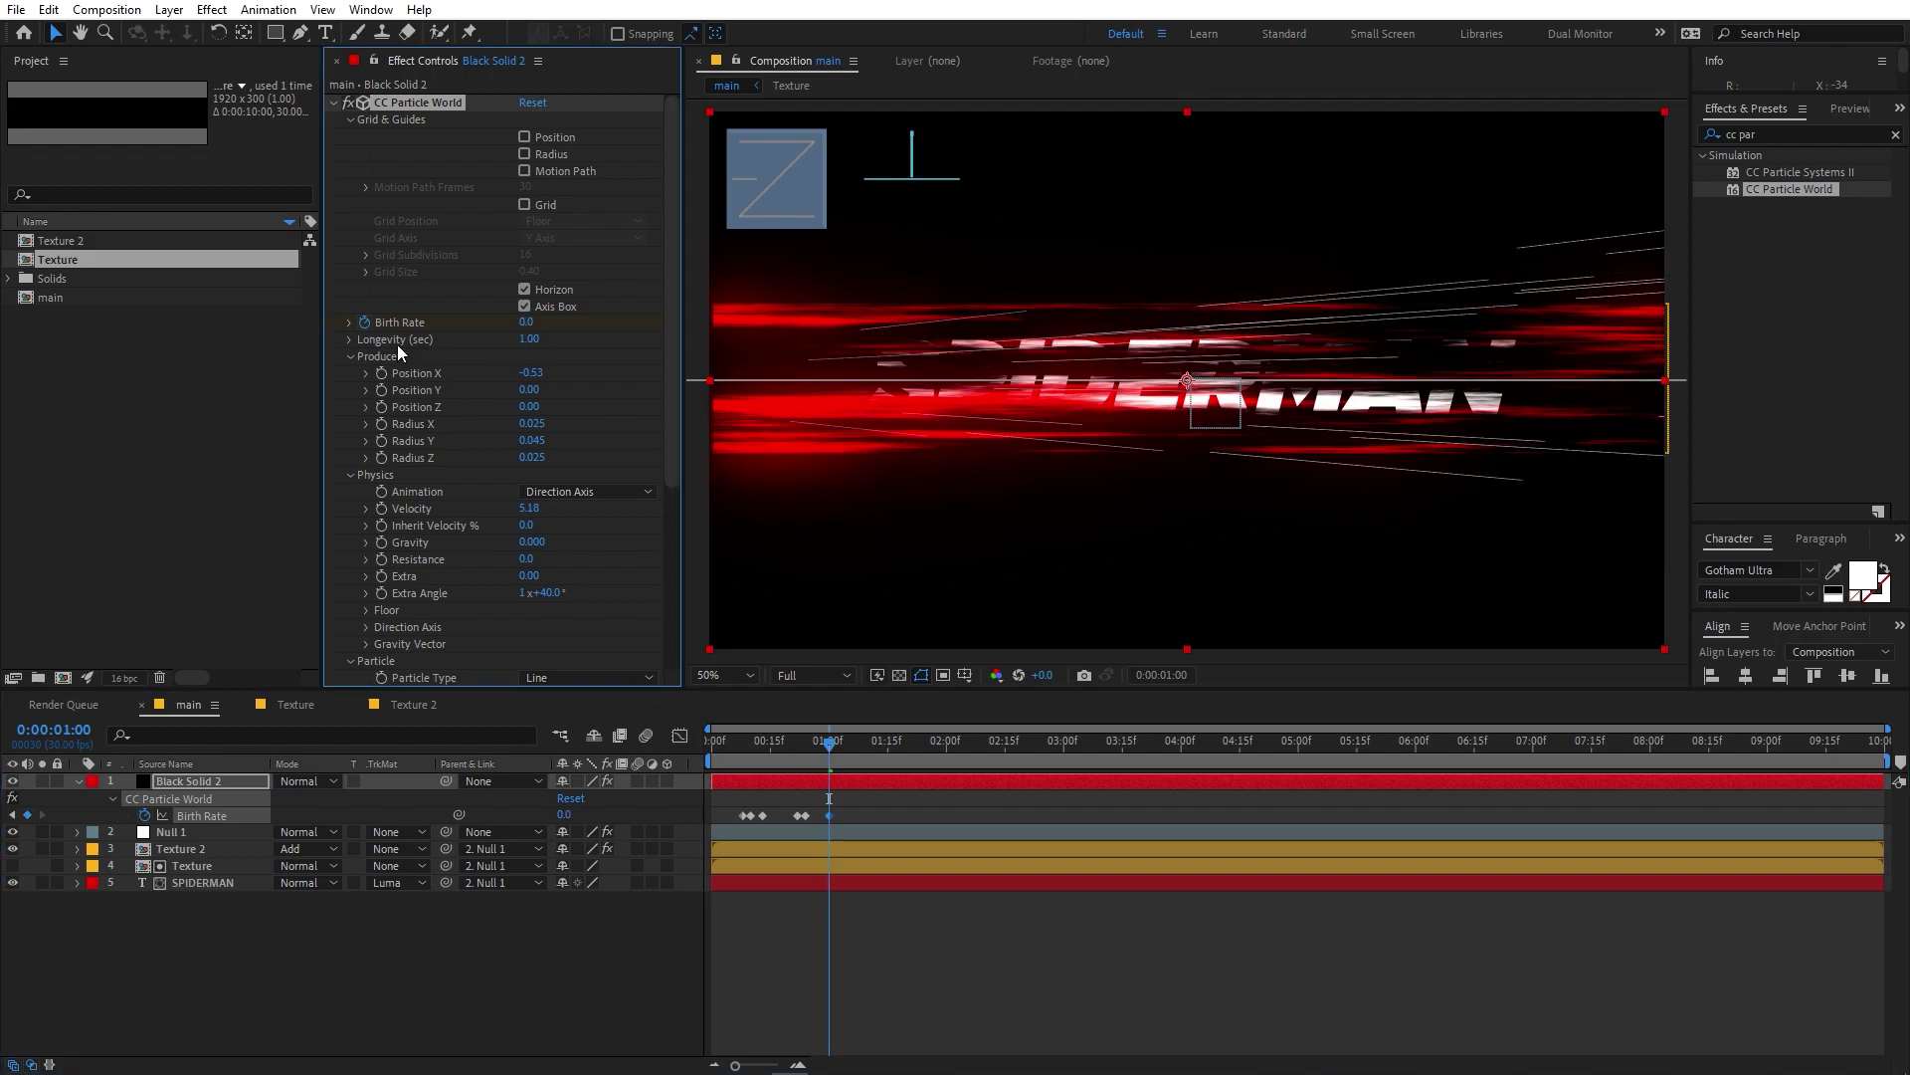
# Set the particles' Longevity to 0.3 seconds.
pyautogui.click(530, 340)
pyautogui.write('.3')
pyautogui.press('Return')
# Start a third burst by keyframing the Birth Rate at 0 at 0:00:01:09 and at 0.2 at 0:00:01:12.
pyautogui.moveTo(832, 767); pyautogui.dragTo(865, 794)
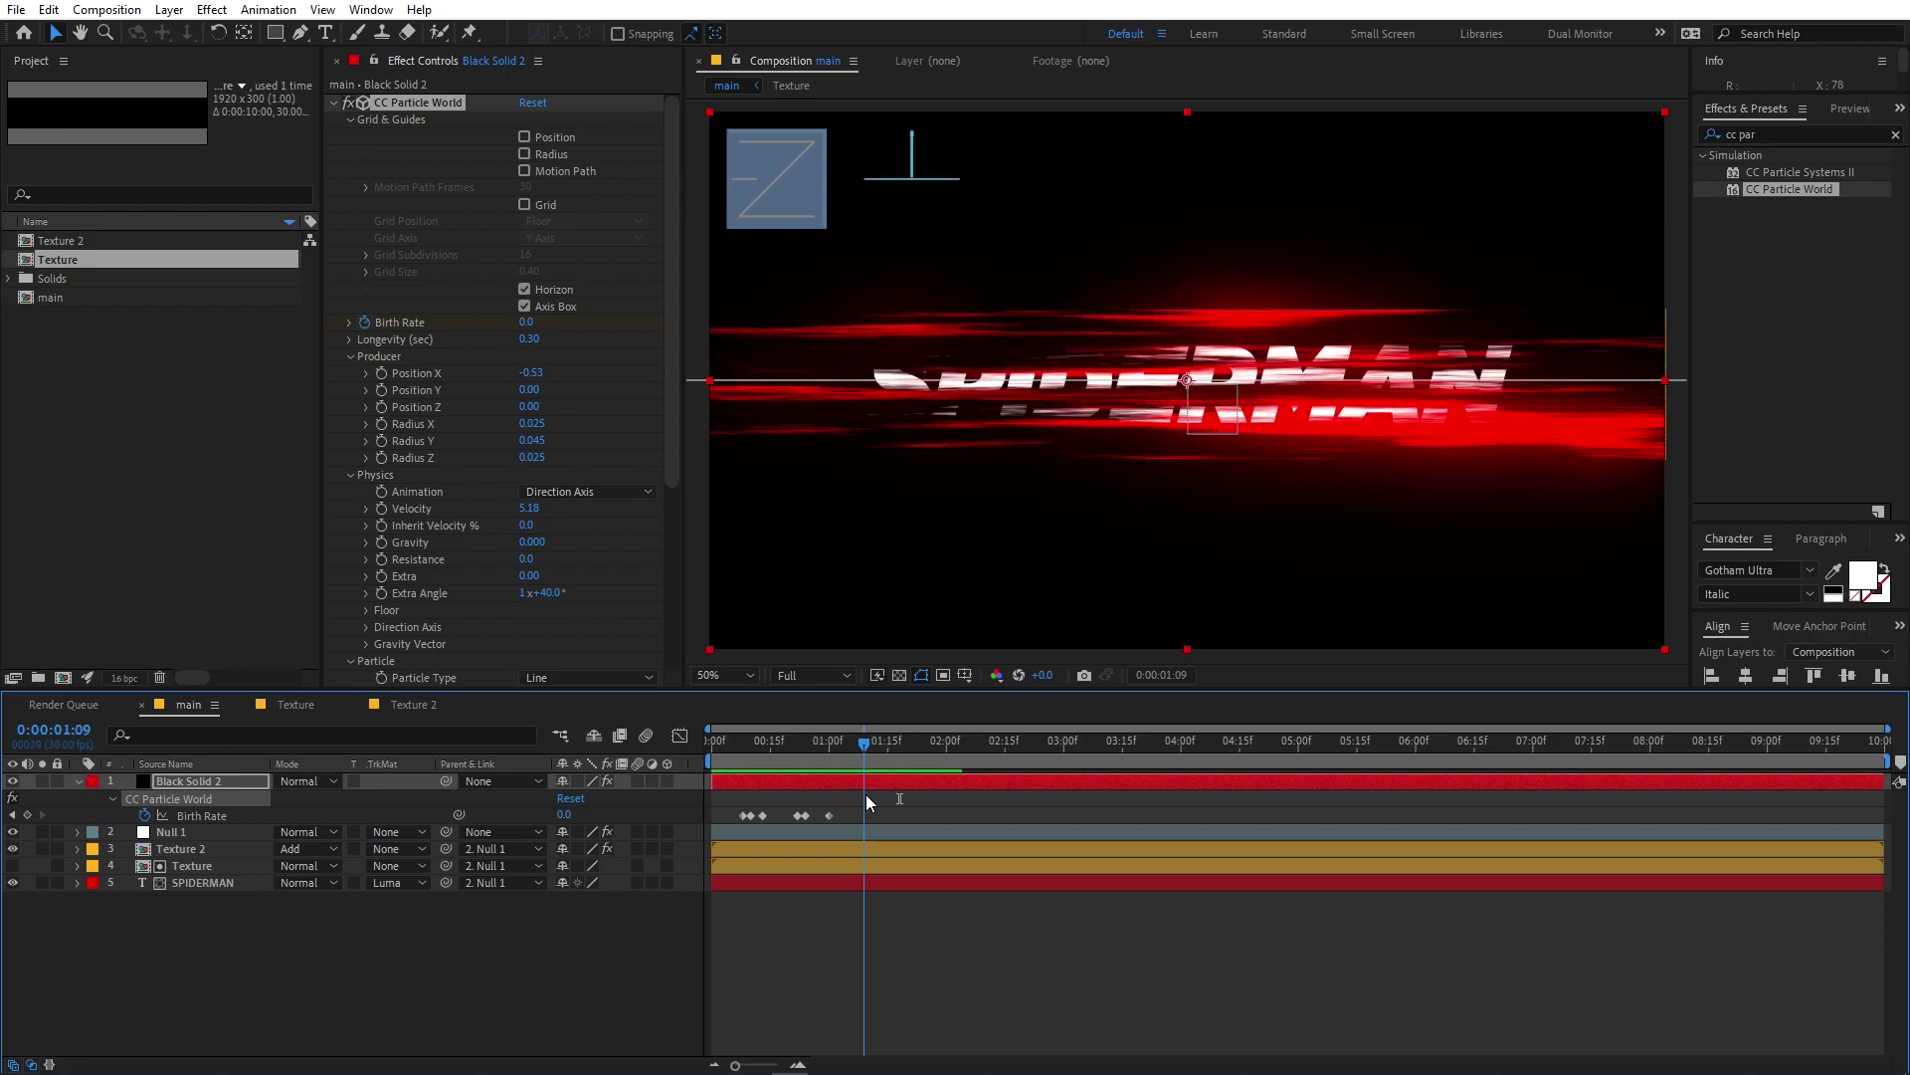
pyautogui.click(28, 815)
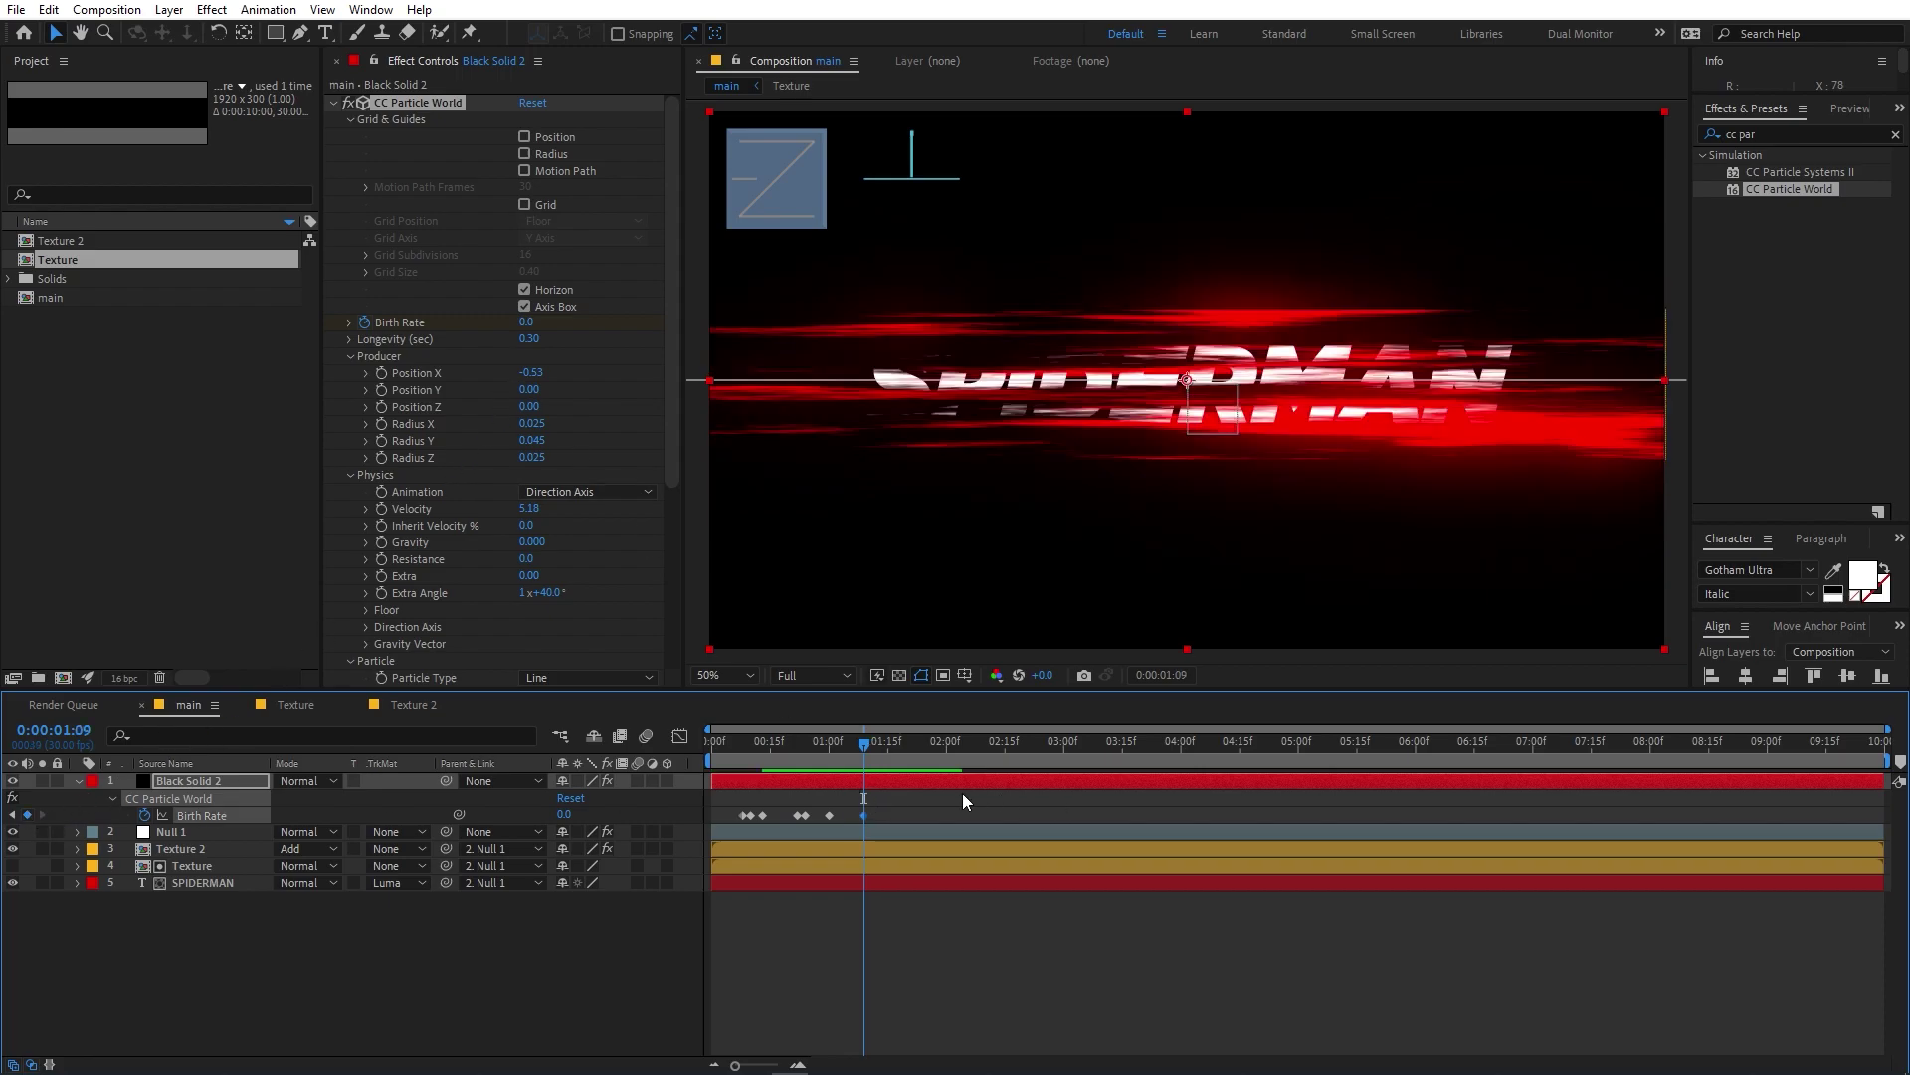
pyautogui.moveTo(861, 759); pyautogui.dragTo(874, 760)
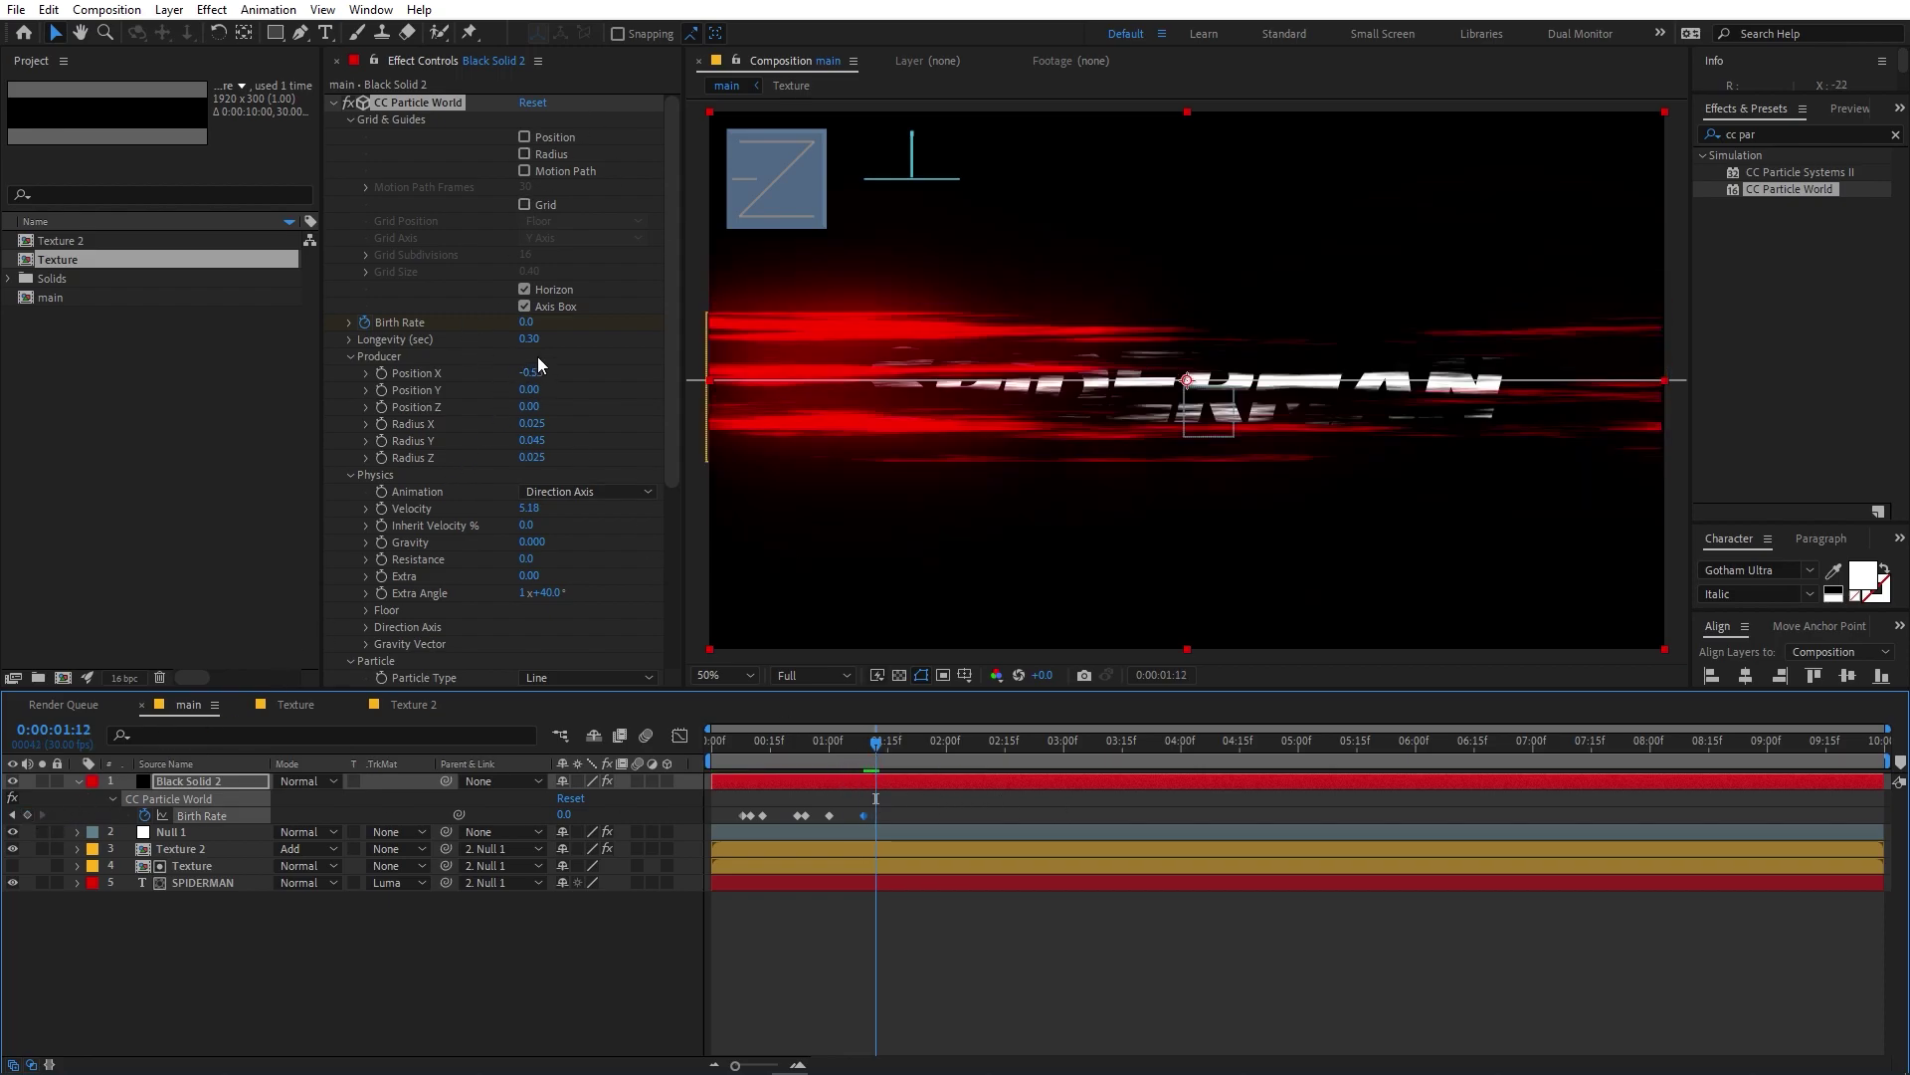
pyautogui.click(526, 322)
pyautogui.write('2')
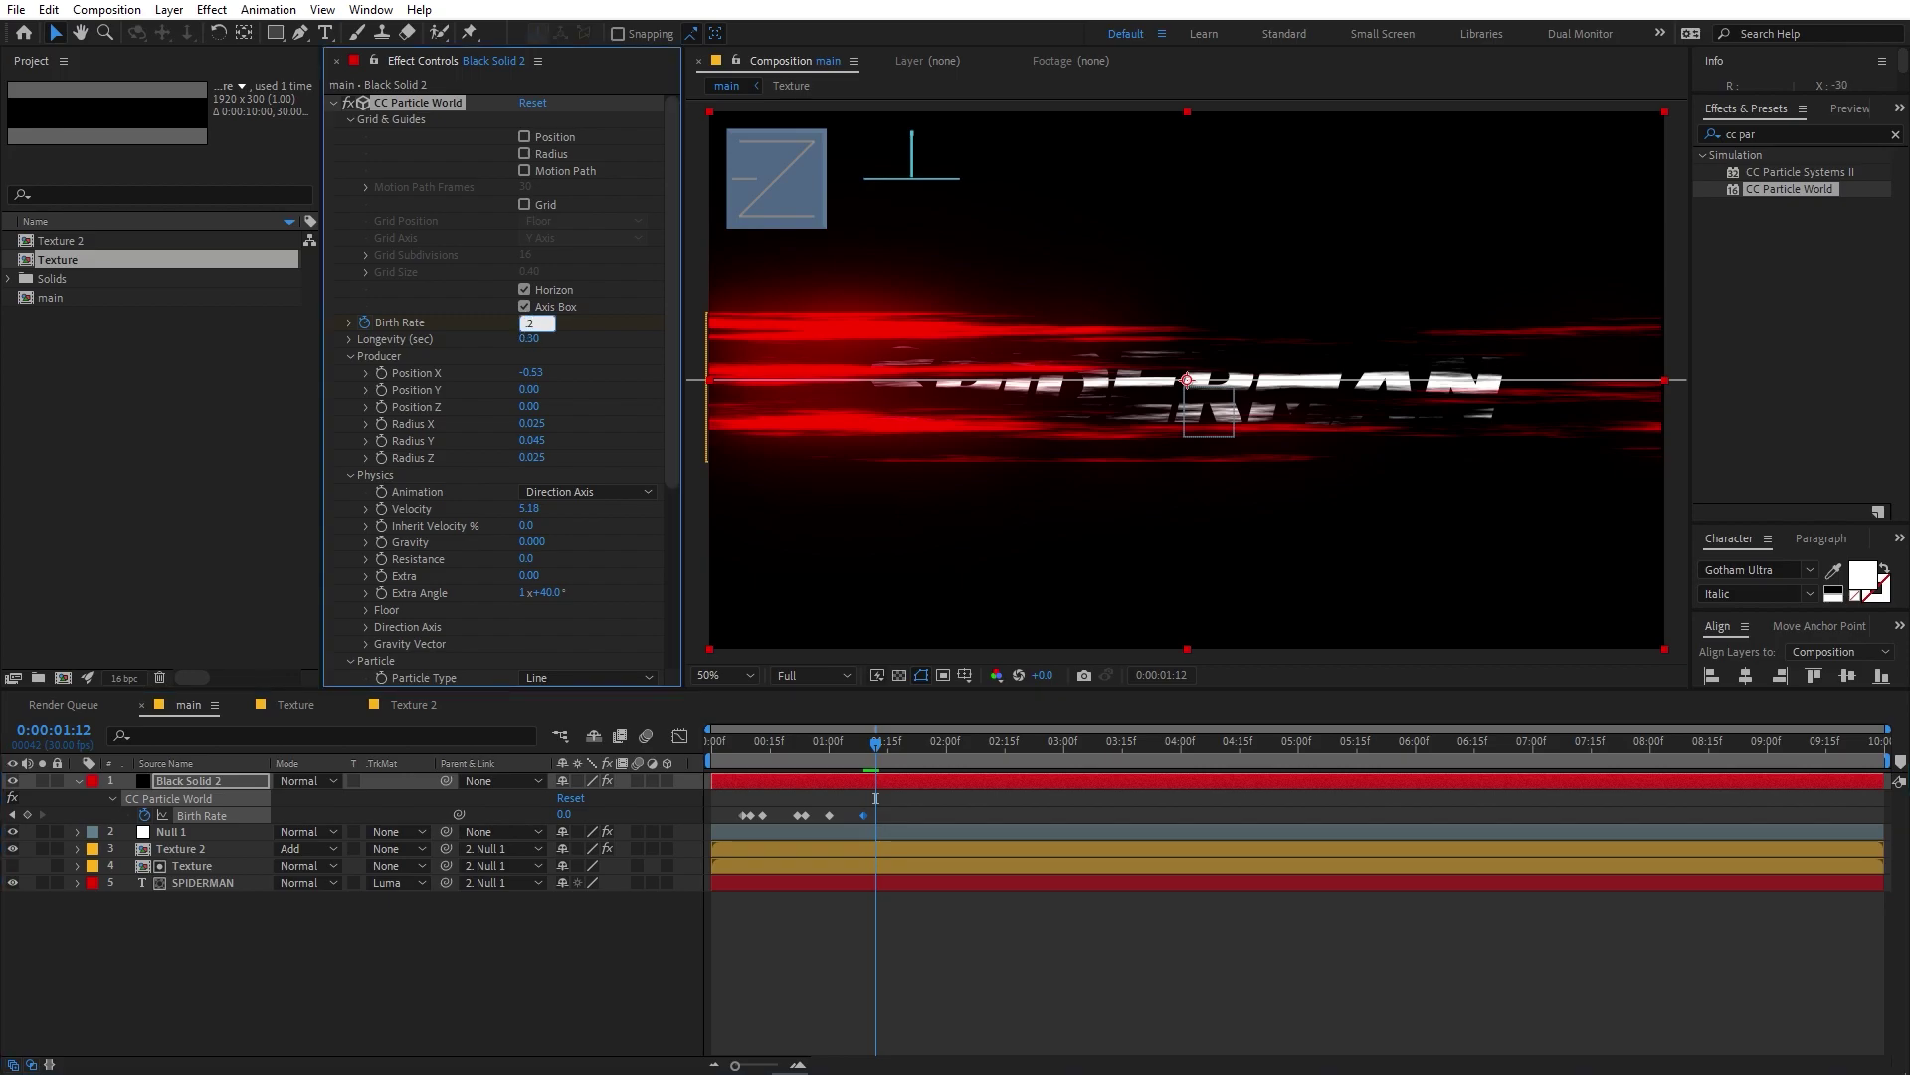
pyautogui.press('Return')
# Keyframe the Birth Rate back to 0 at 0:00:01:16 and preview the title animation.
pyautogui.moveTo(872, 749); pyautogui.dragTo(885, 754)
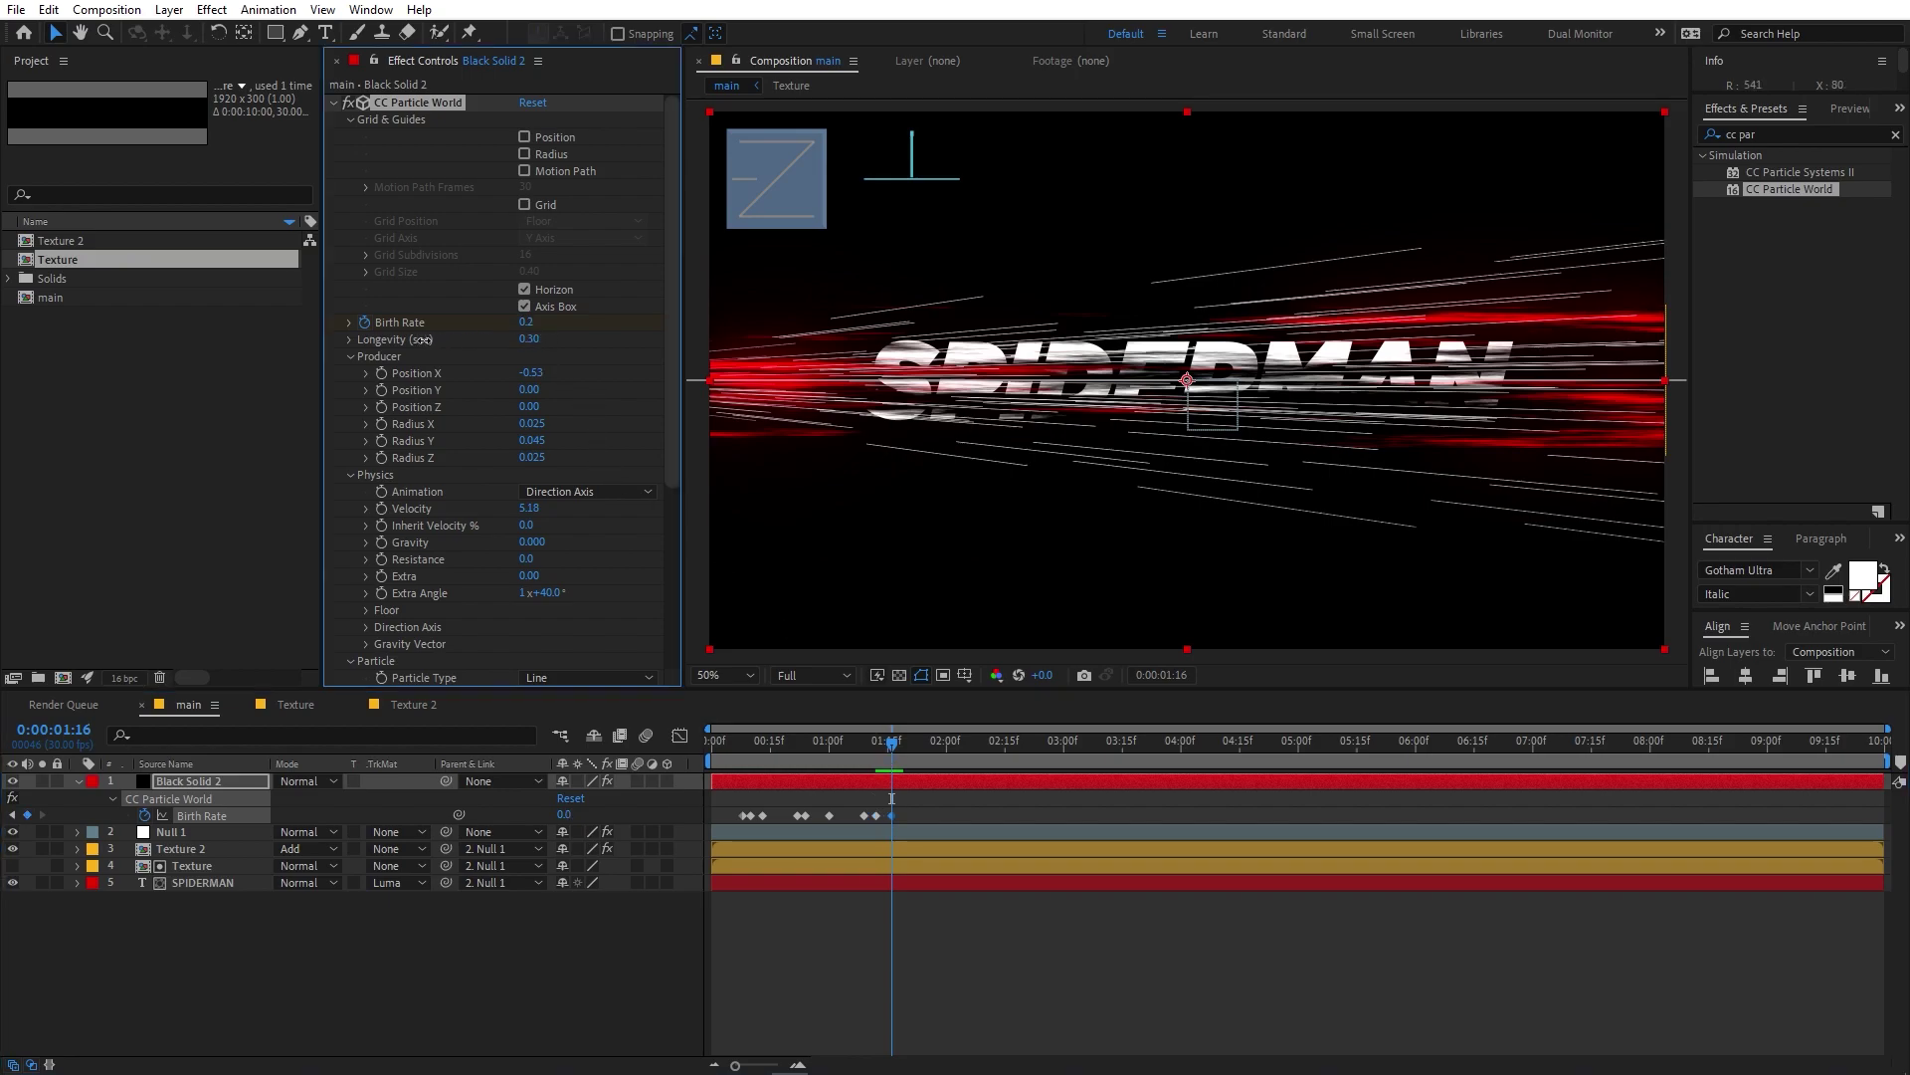
pyautogui.moveTo(527, 322); pyautogui.dragTo(424, 404)
pyautogui.press('space')
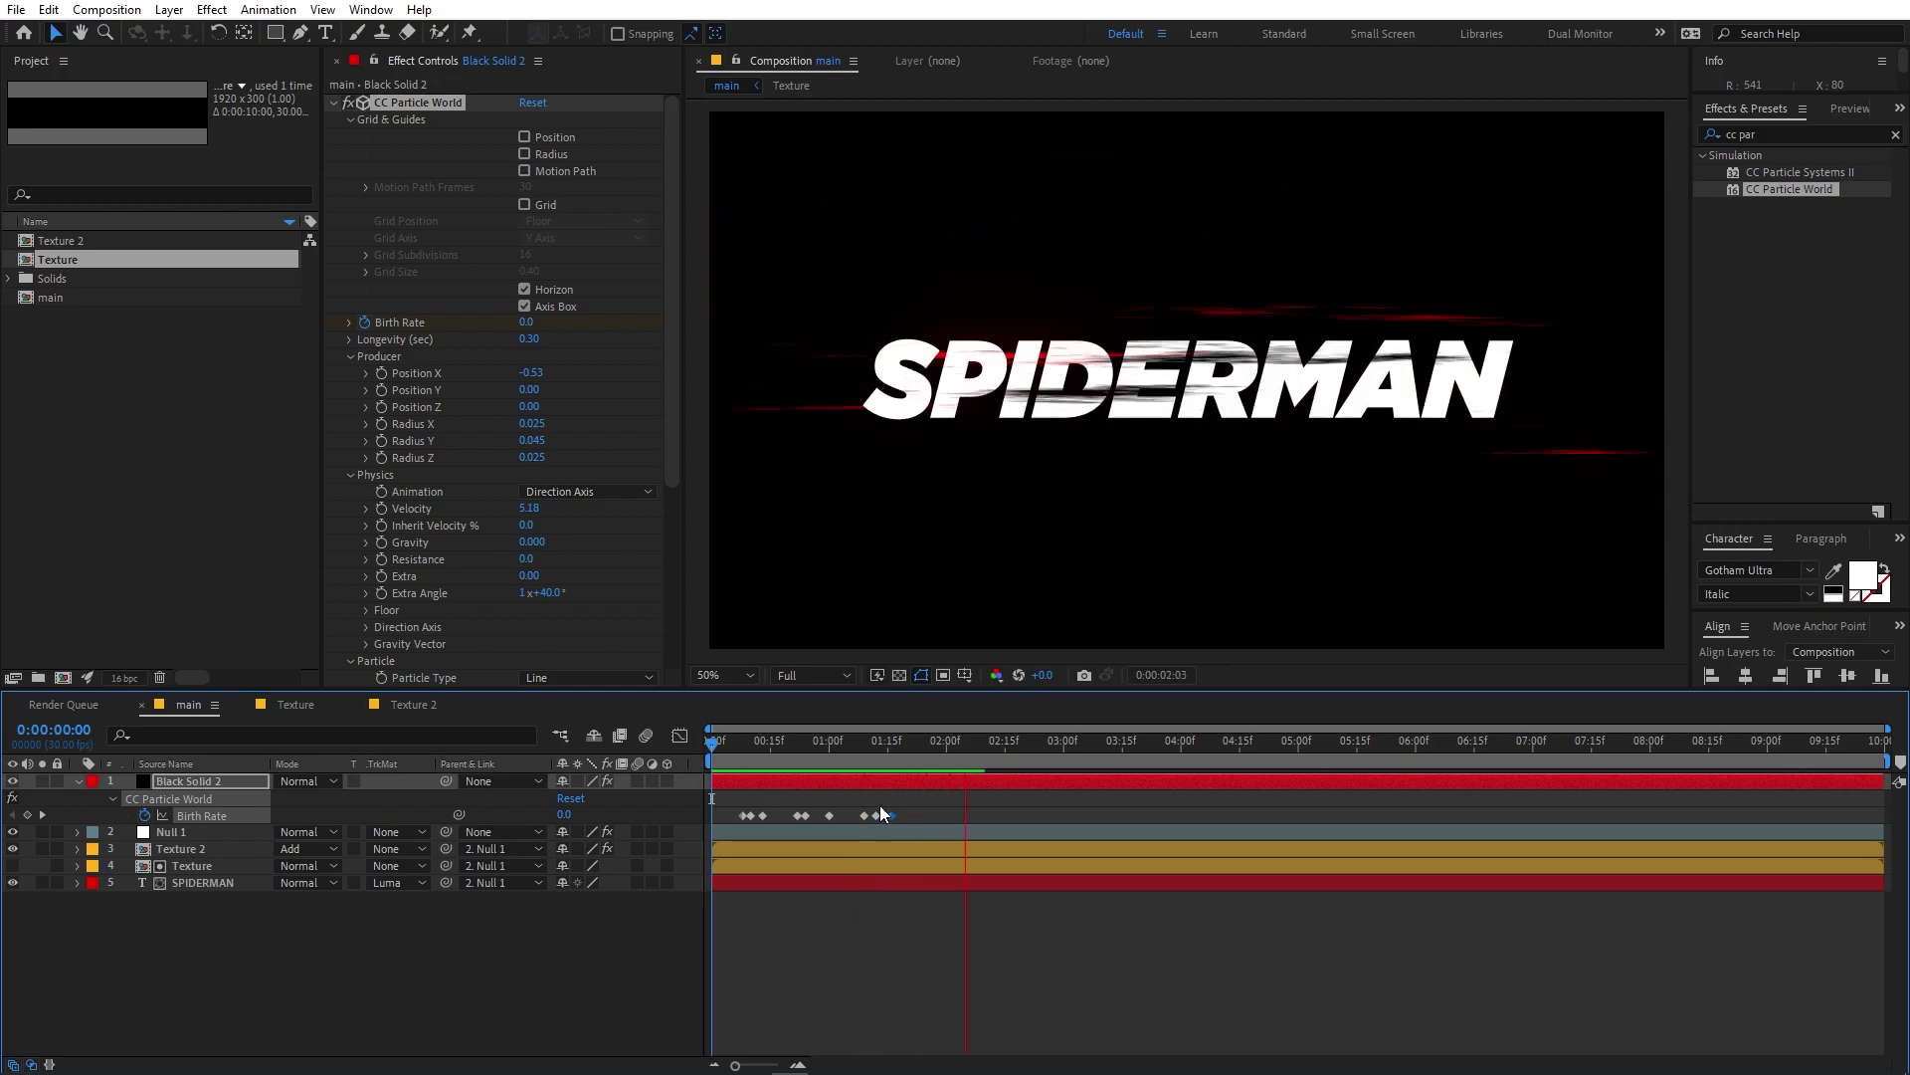
# Lower the particles' physics Velocity to 3.94 and check the bursts at several frames.
pyautogui.moveTo(858, 750); pyautogui.dragTo(887, 750)
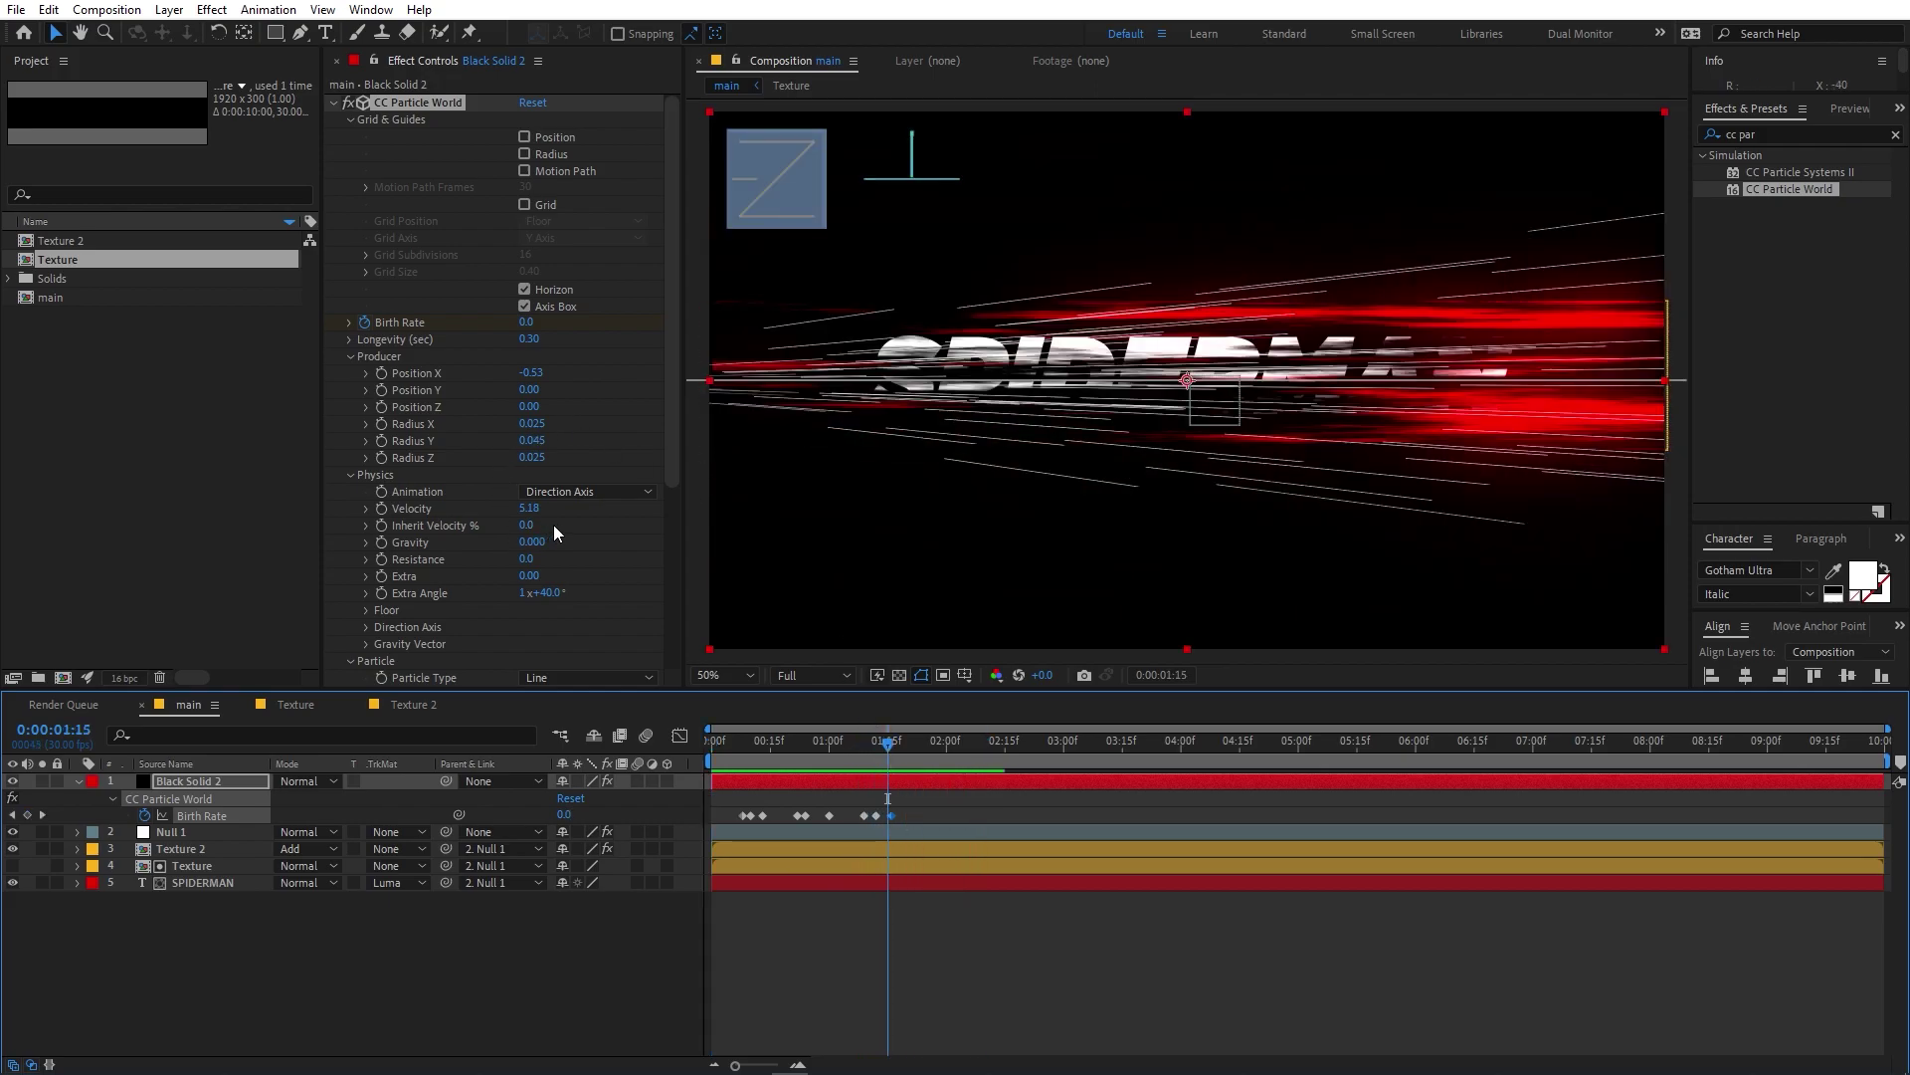
pyautogui.moveTo(535, 510); pyautogui.dragTo(492, 387)
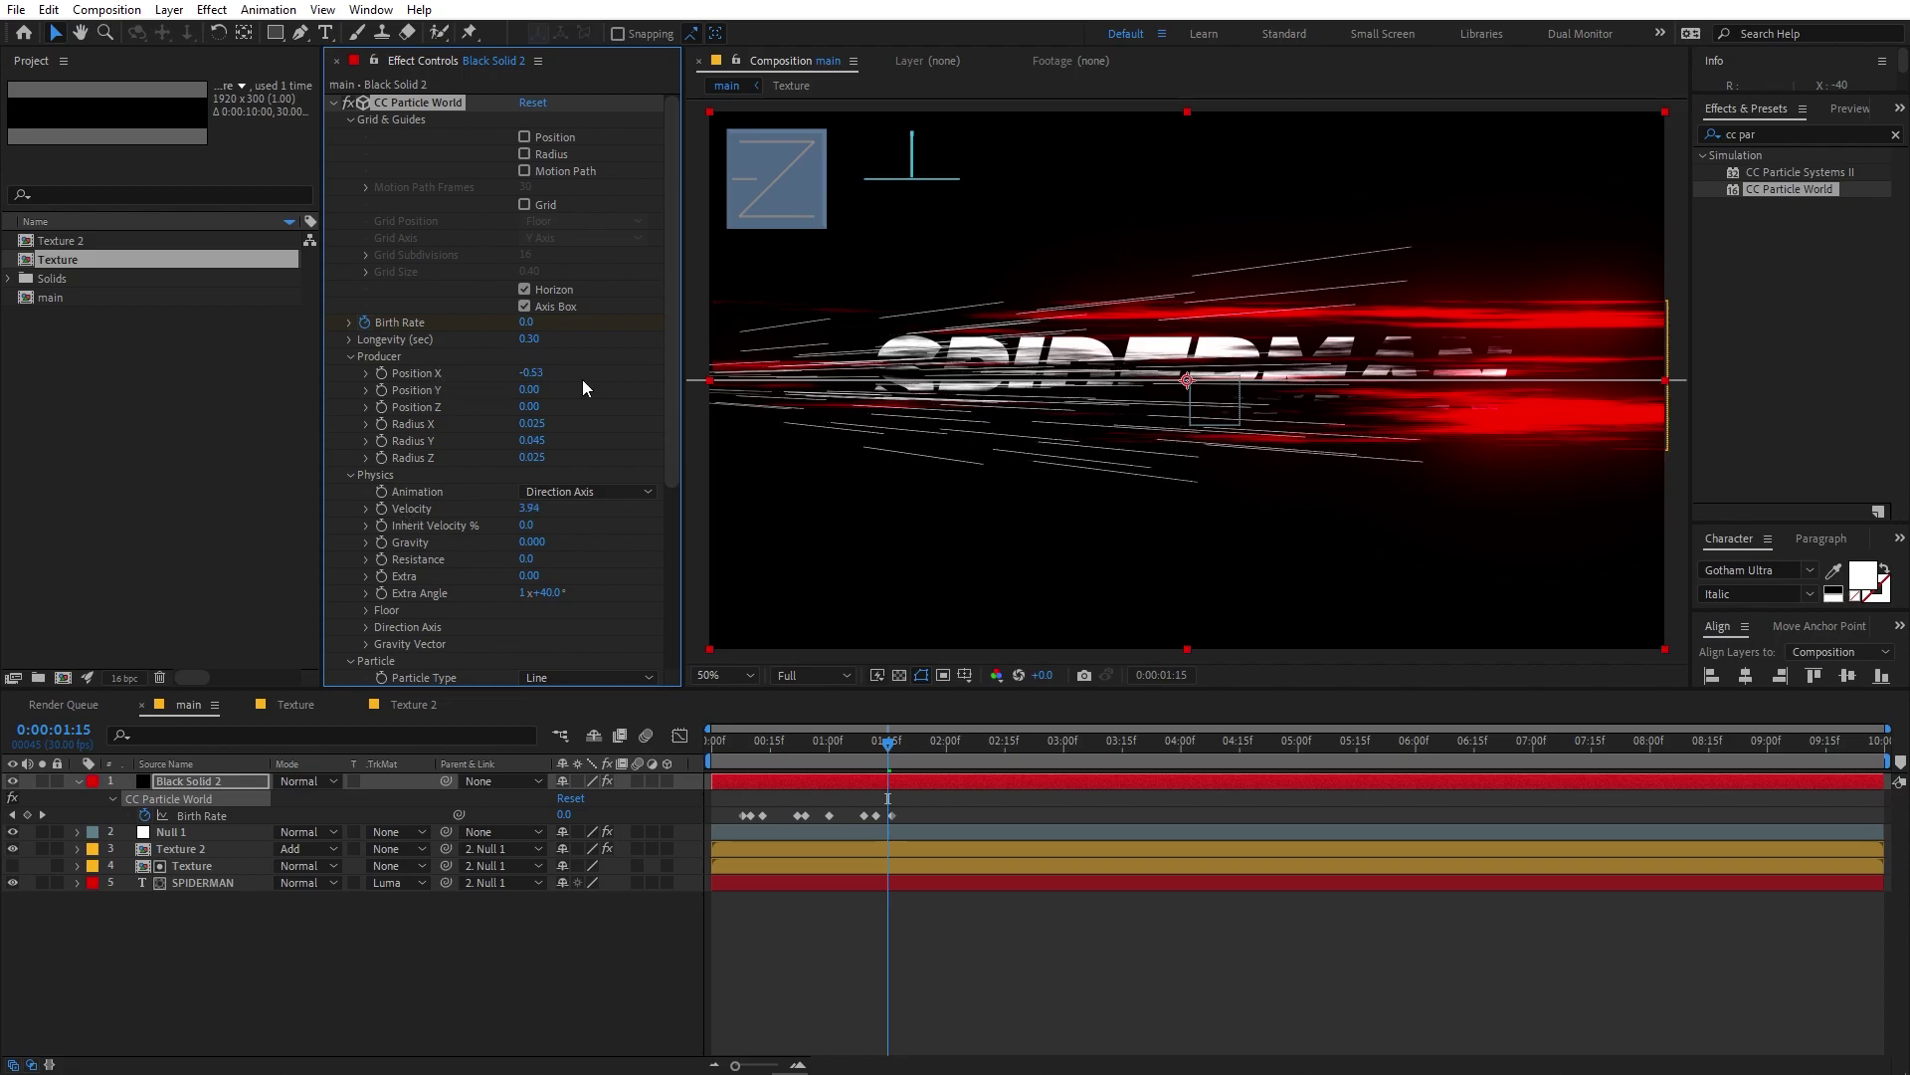
pyautogui.moveTo(756, 750); pyautogui.dragTo(802, 750)
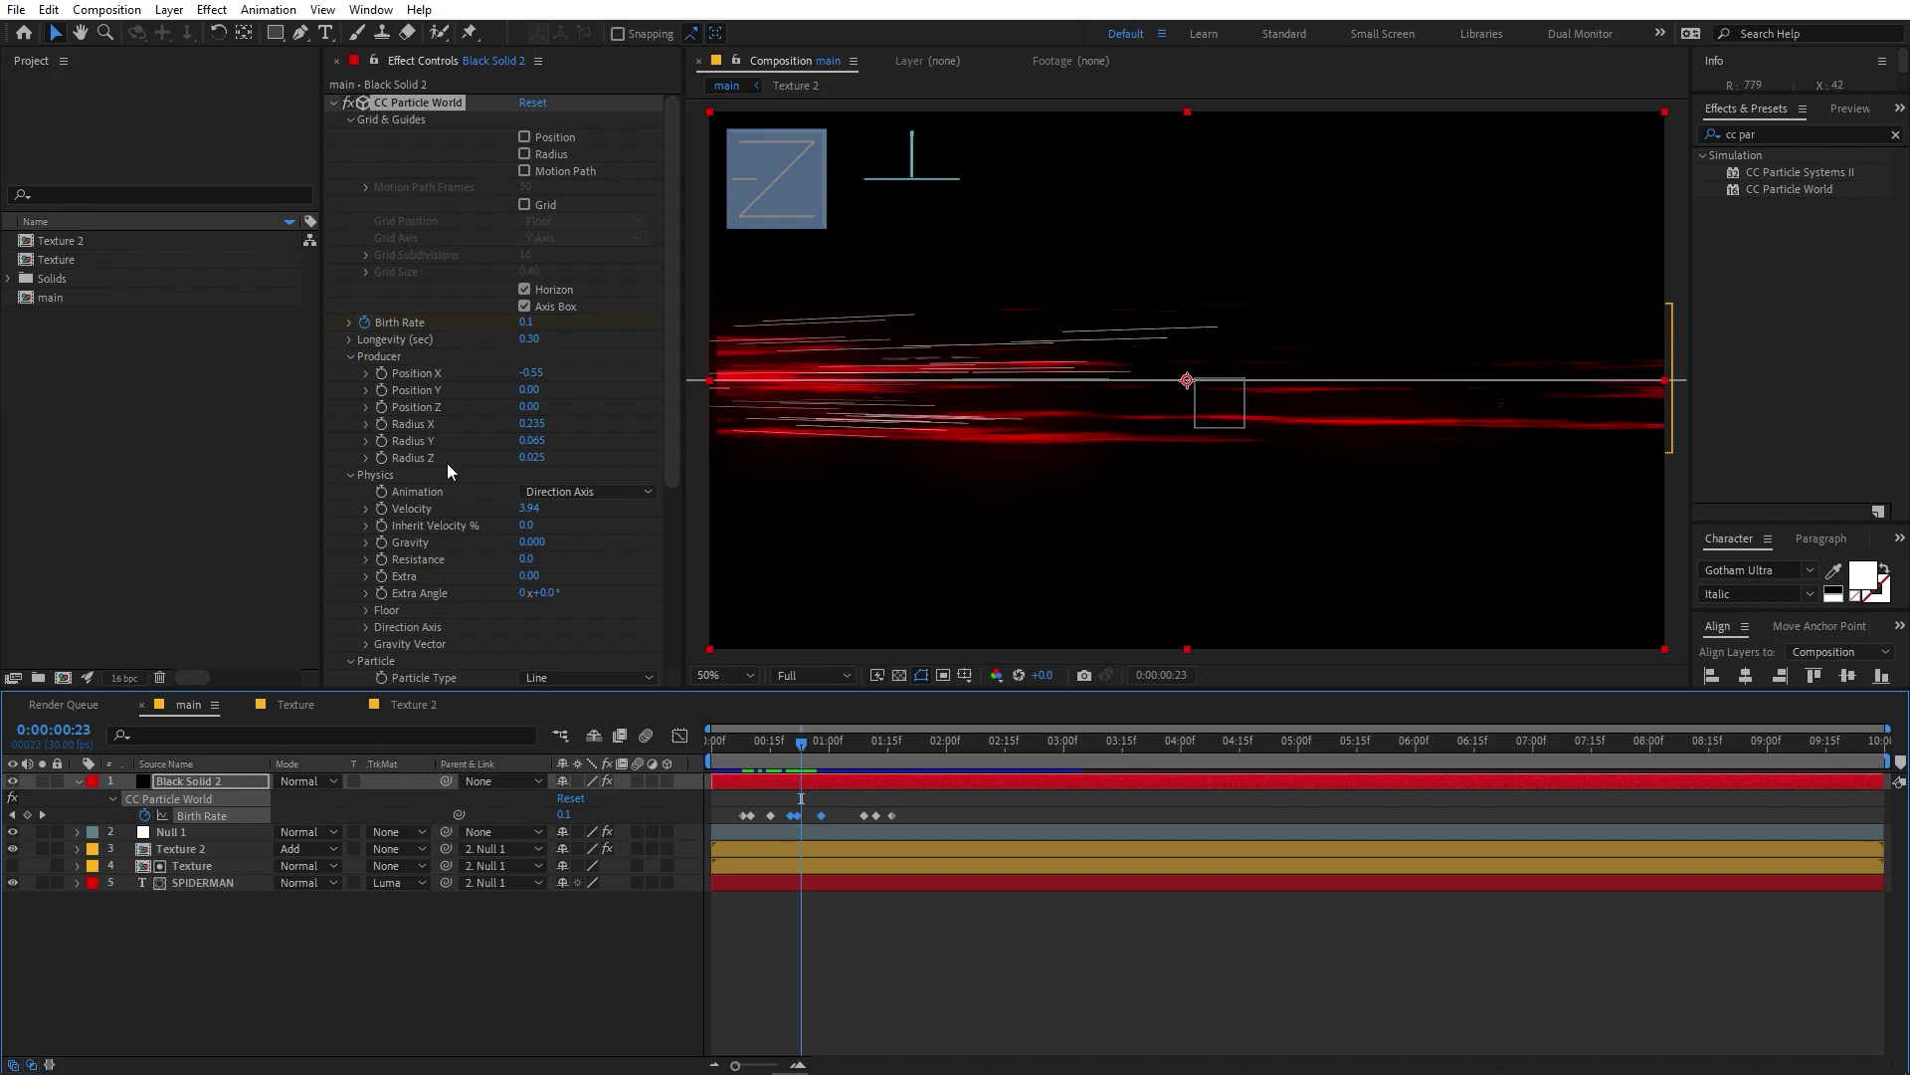
# Set the particles' Extra to 1 and Extra Angle to 31°, then play the preview.
pyautogui.click(528, 577)
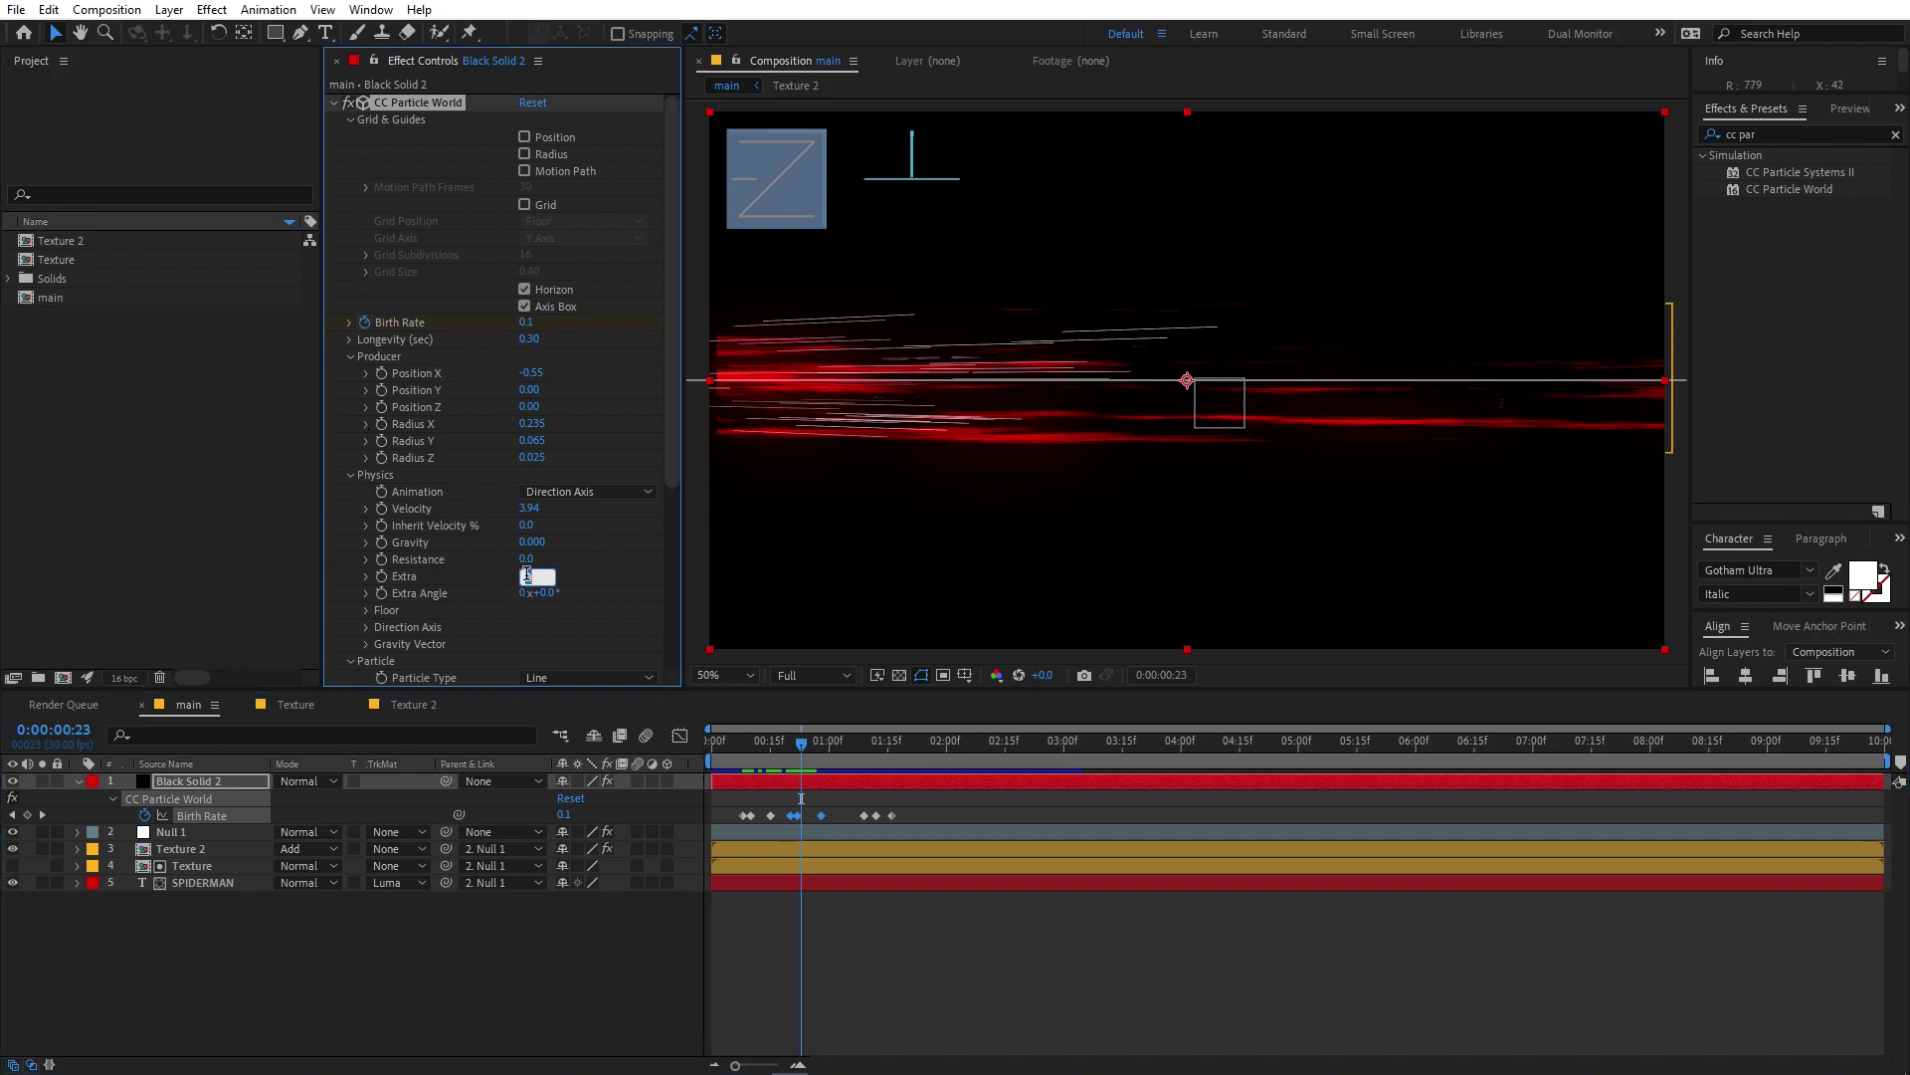
pyautogui.write('1')
pyautogui.press('Return')
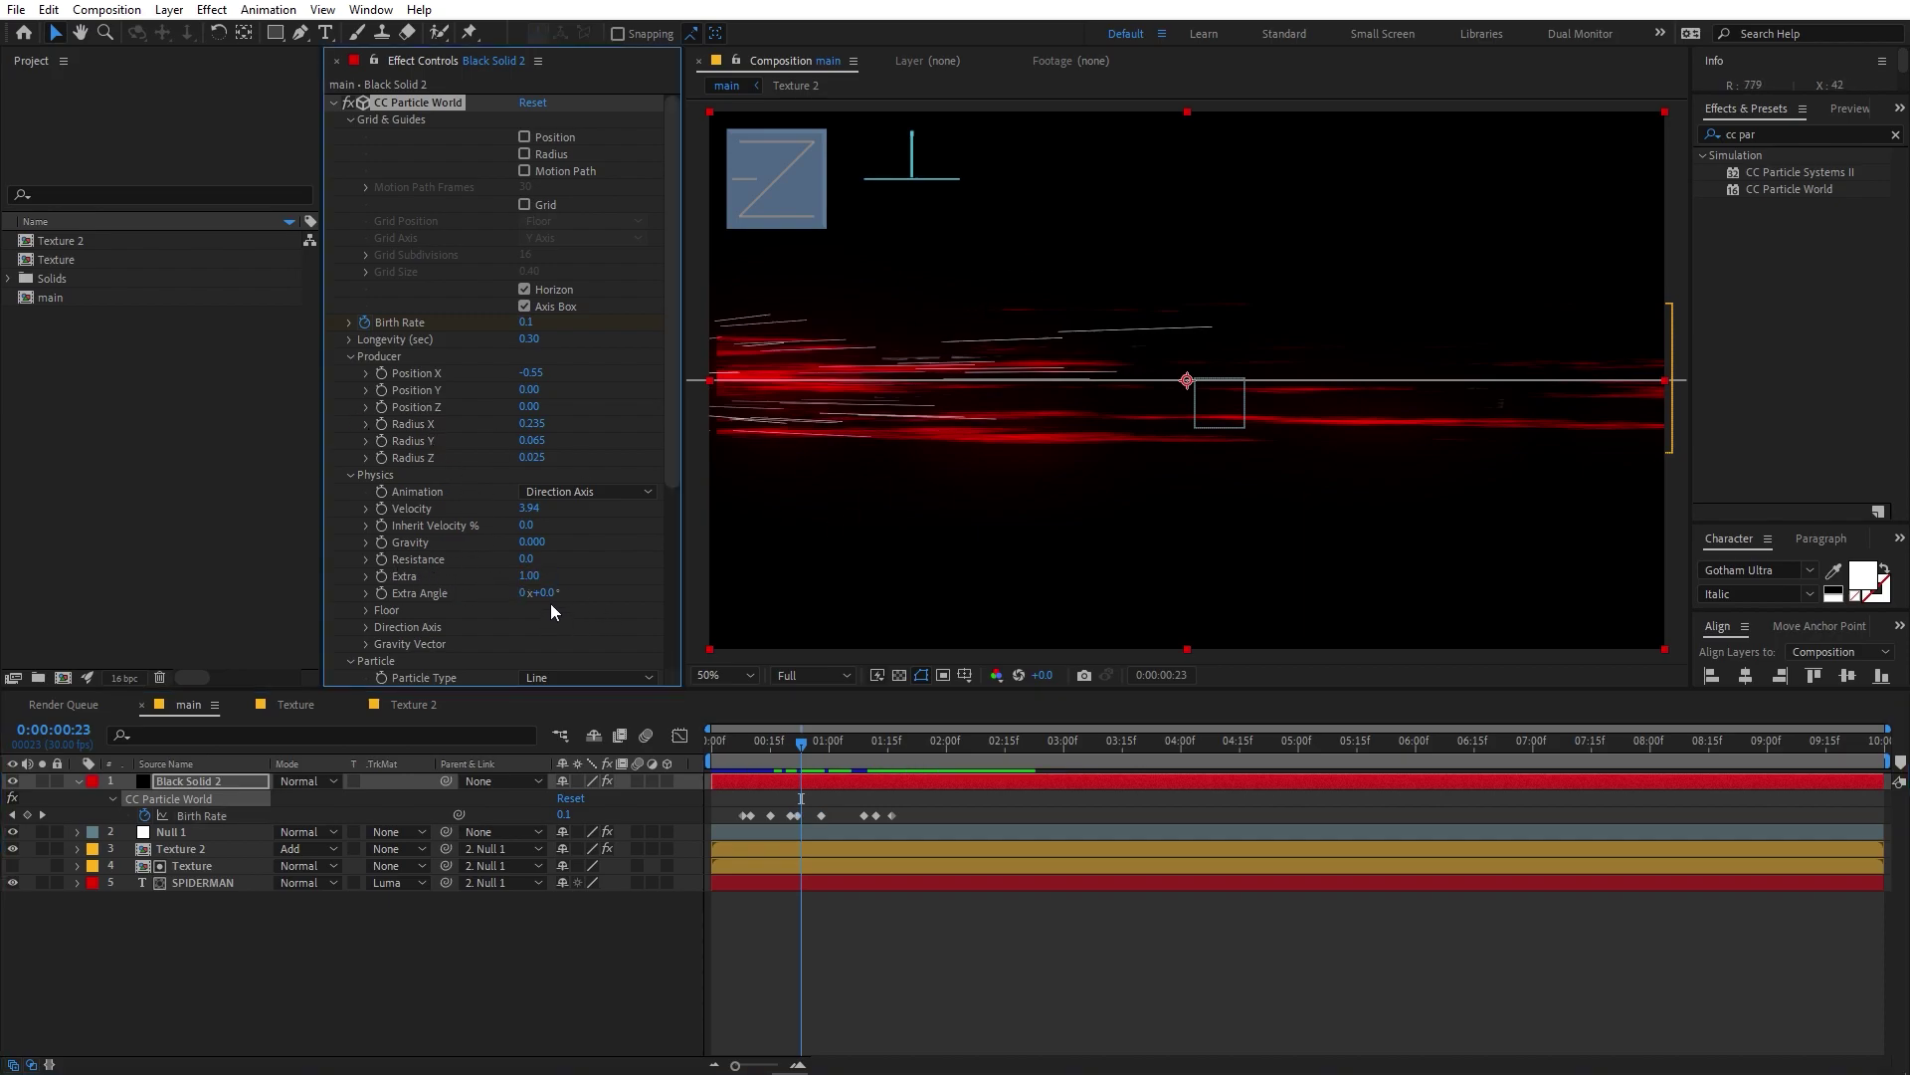
pyautogui.moveTo(572, 601); pyautogui.dragTo(592, 602)
pyautogui.press('space')
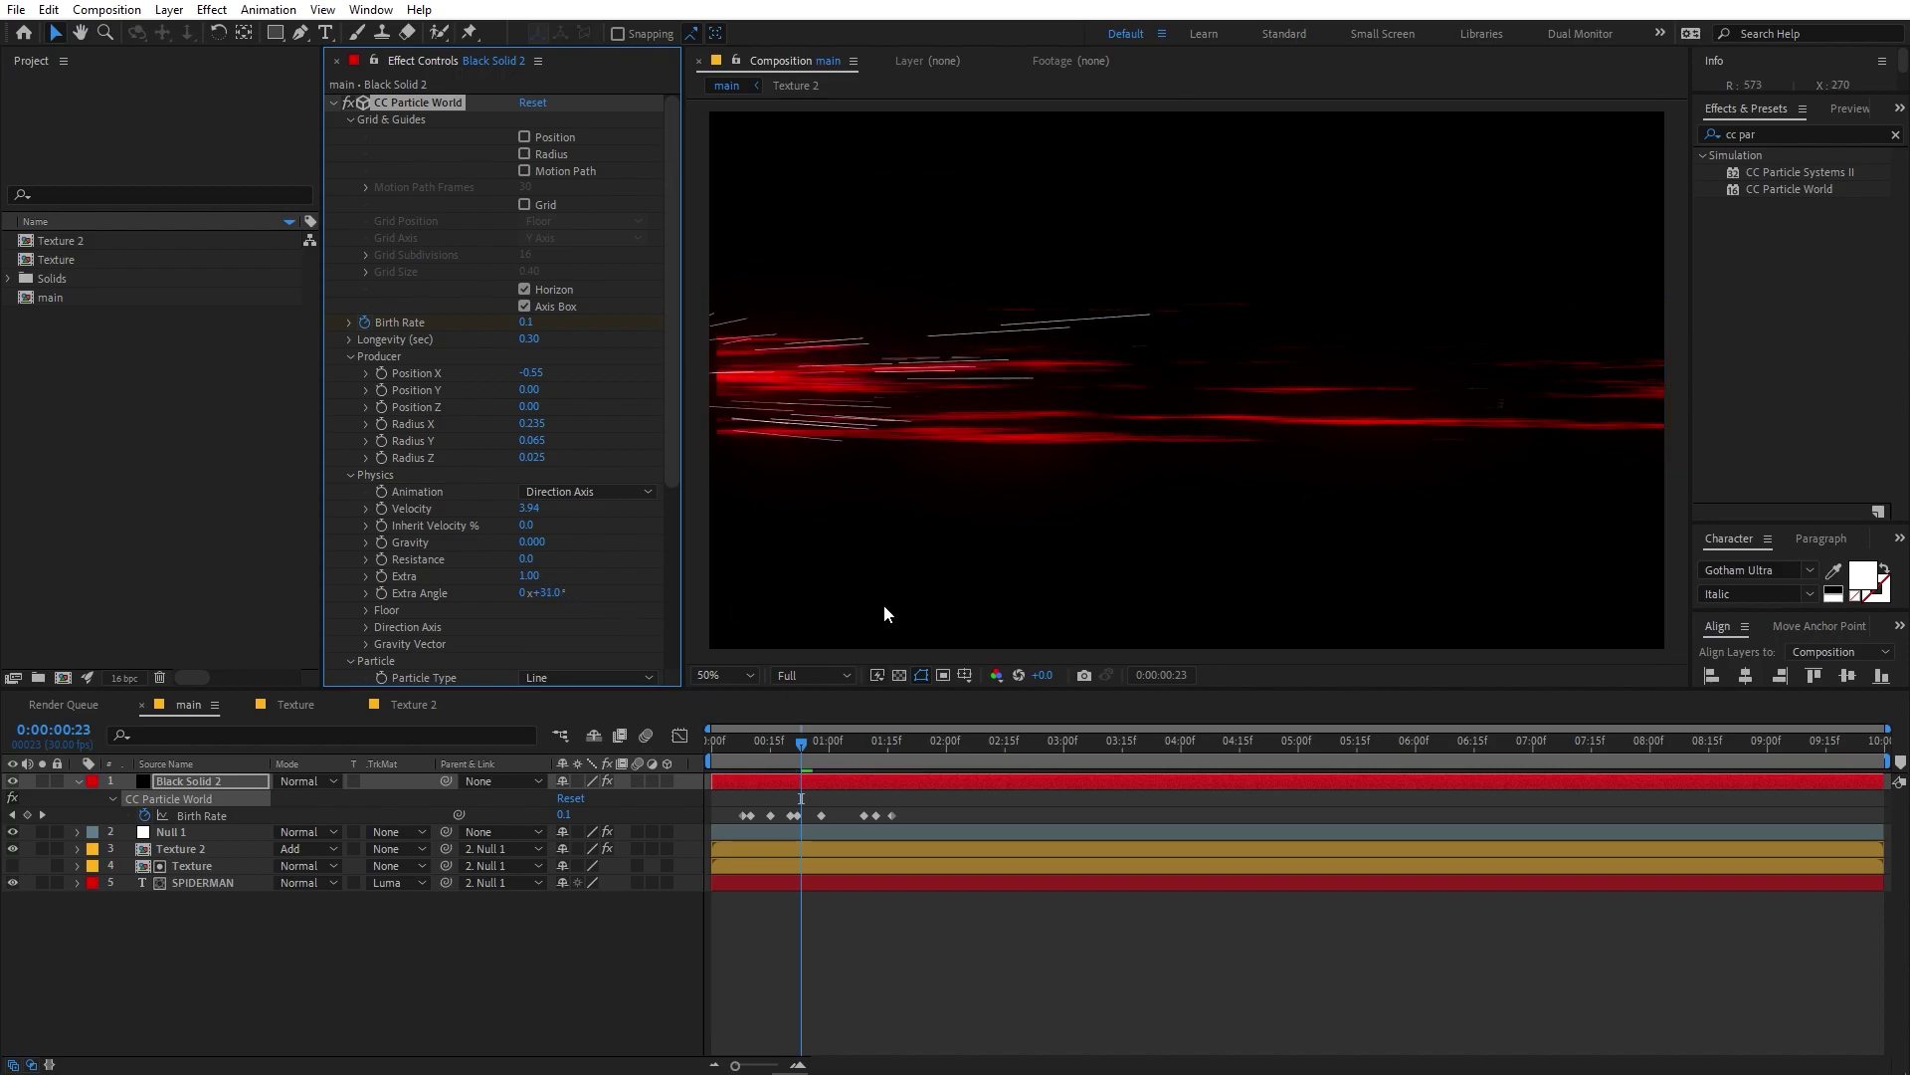
pyautogui.press('space')
# Raise the physics Velocity to 4.32 and the Longevity to 0.5 seconds, then preview from the start.
pyautogui.moveTo(879, 736)
pyautogui.mouseDown()
pyautogui.moveTo(714, 757)
pyautogui.moveTo(770, 756)
pyautogui.mouseUp()
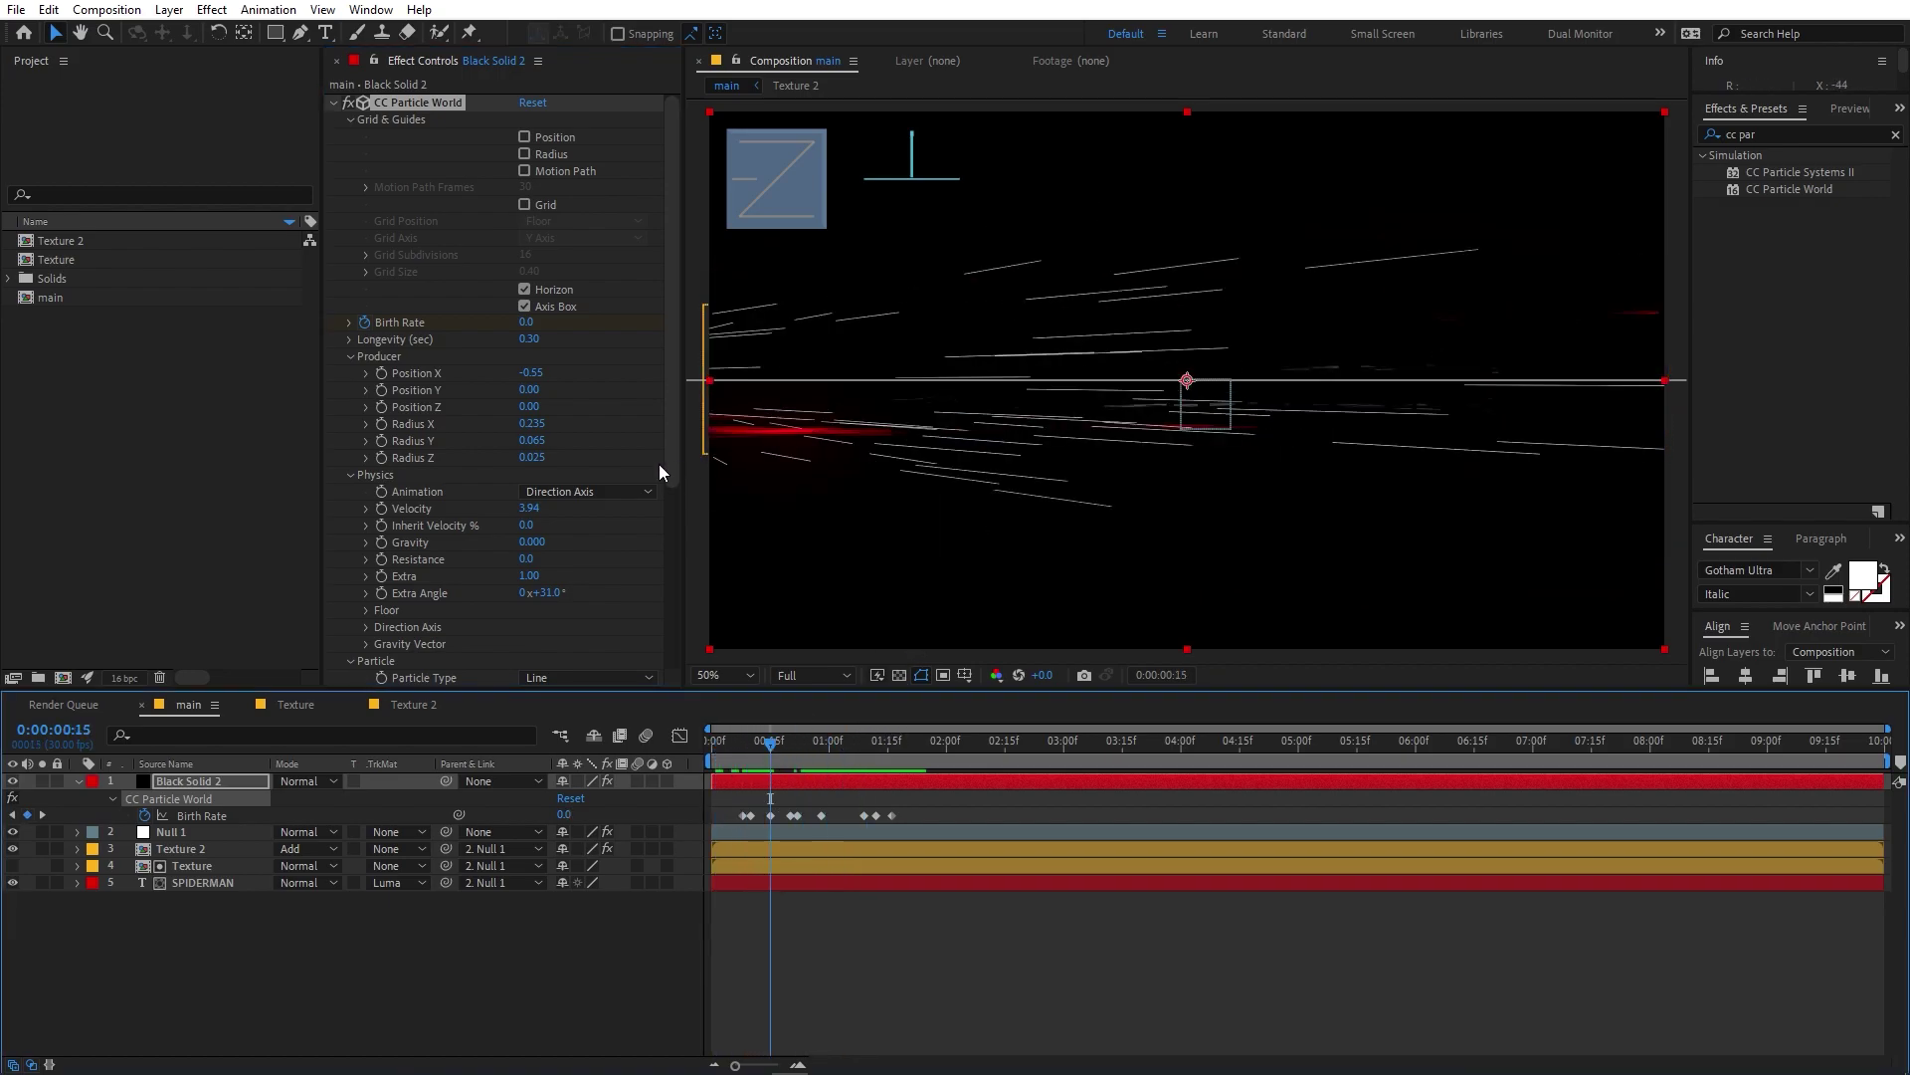
pyautogui.moveTo(530, 508); pyautogui.dragTo(572, 510)
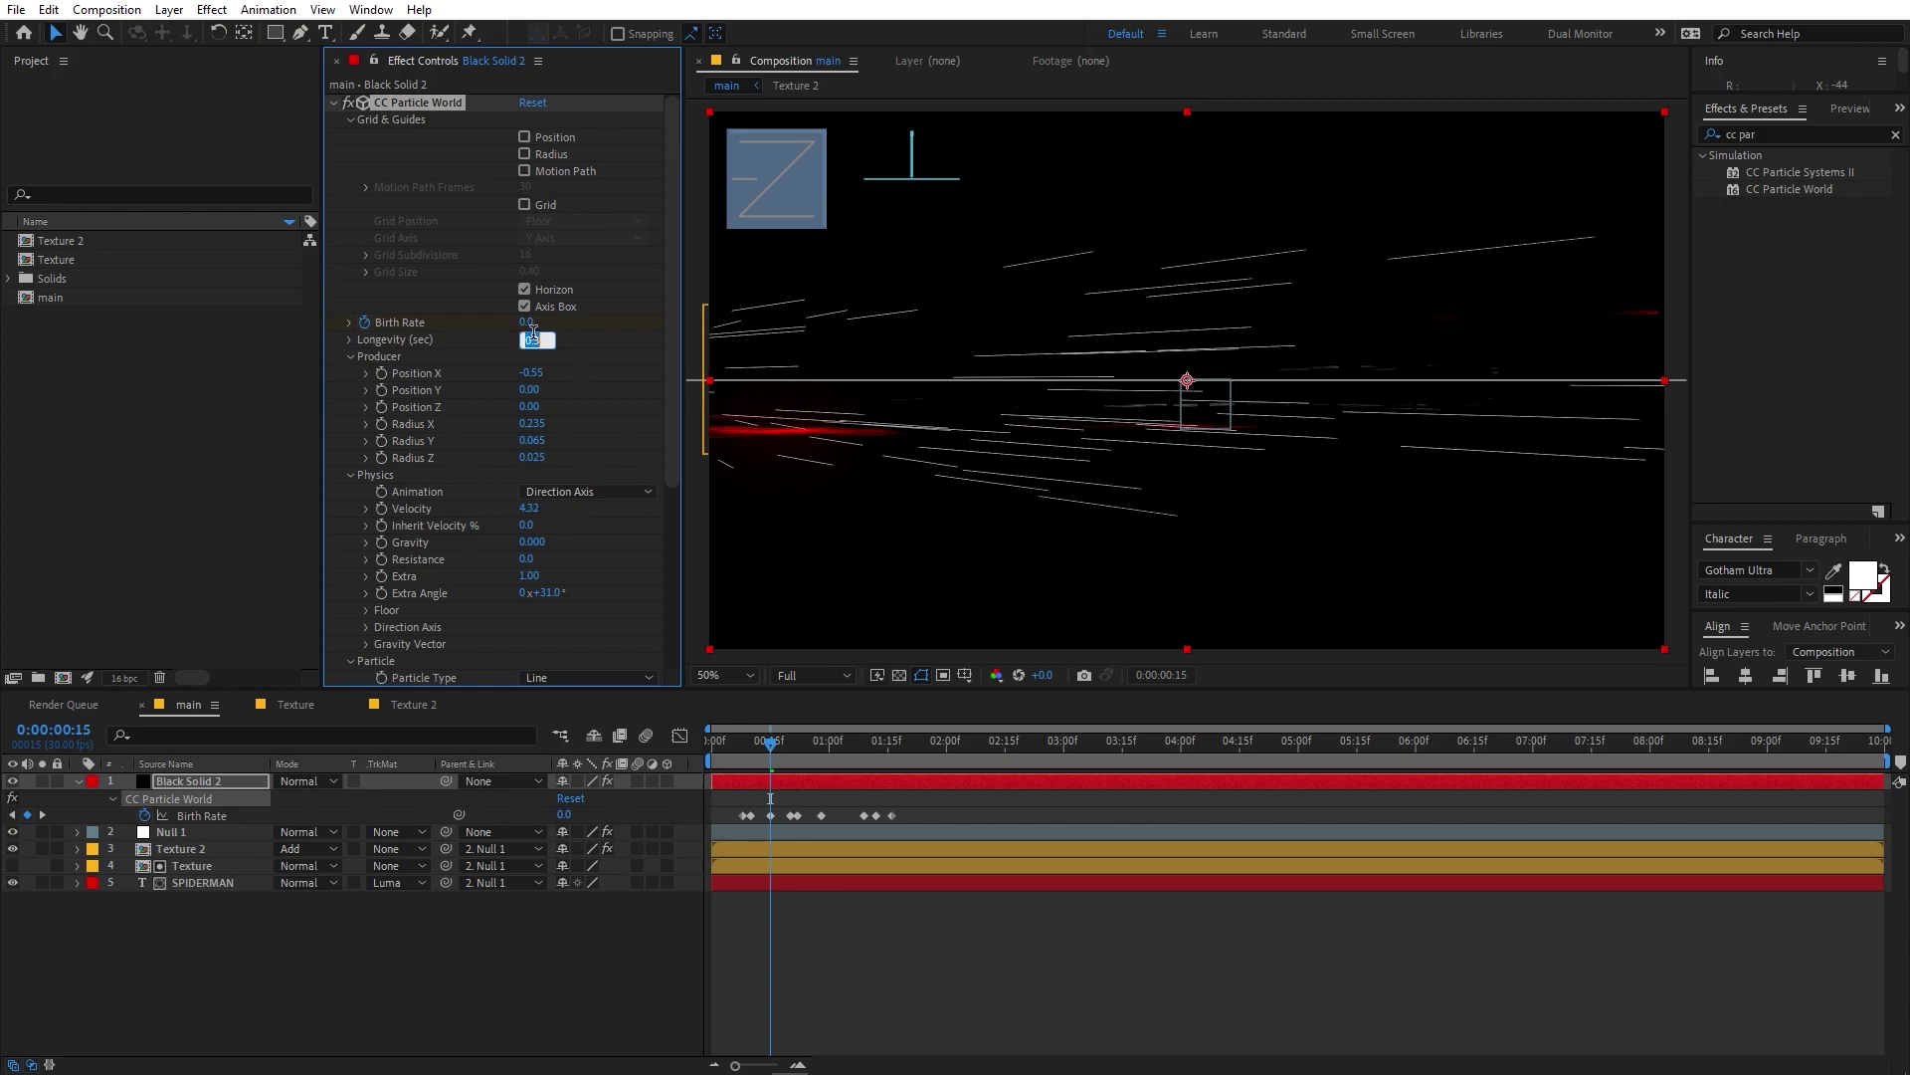
pyautogui.press('Return')
pyautogui.press('Home')
pyautogui.press('space')
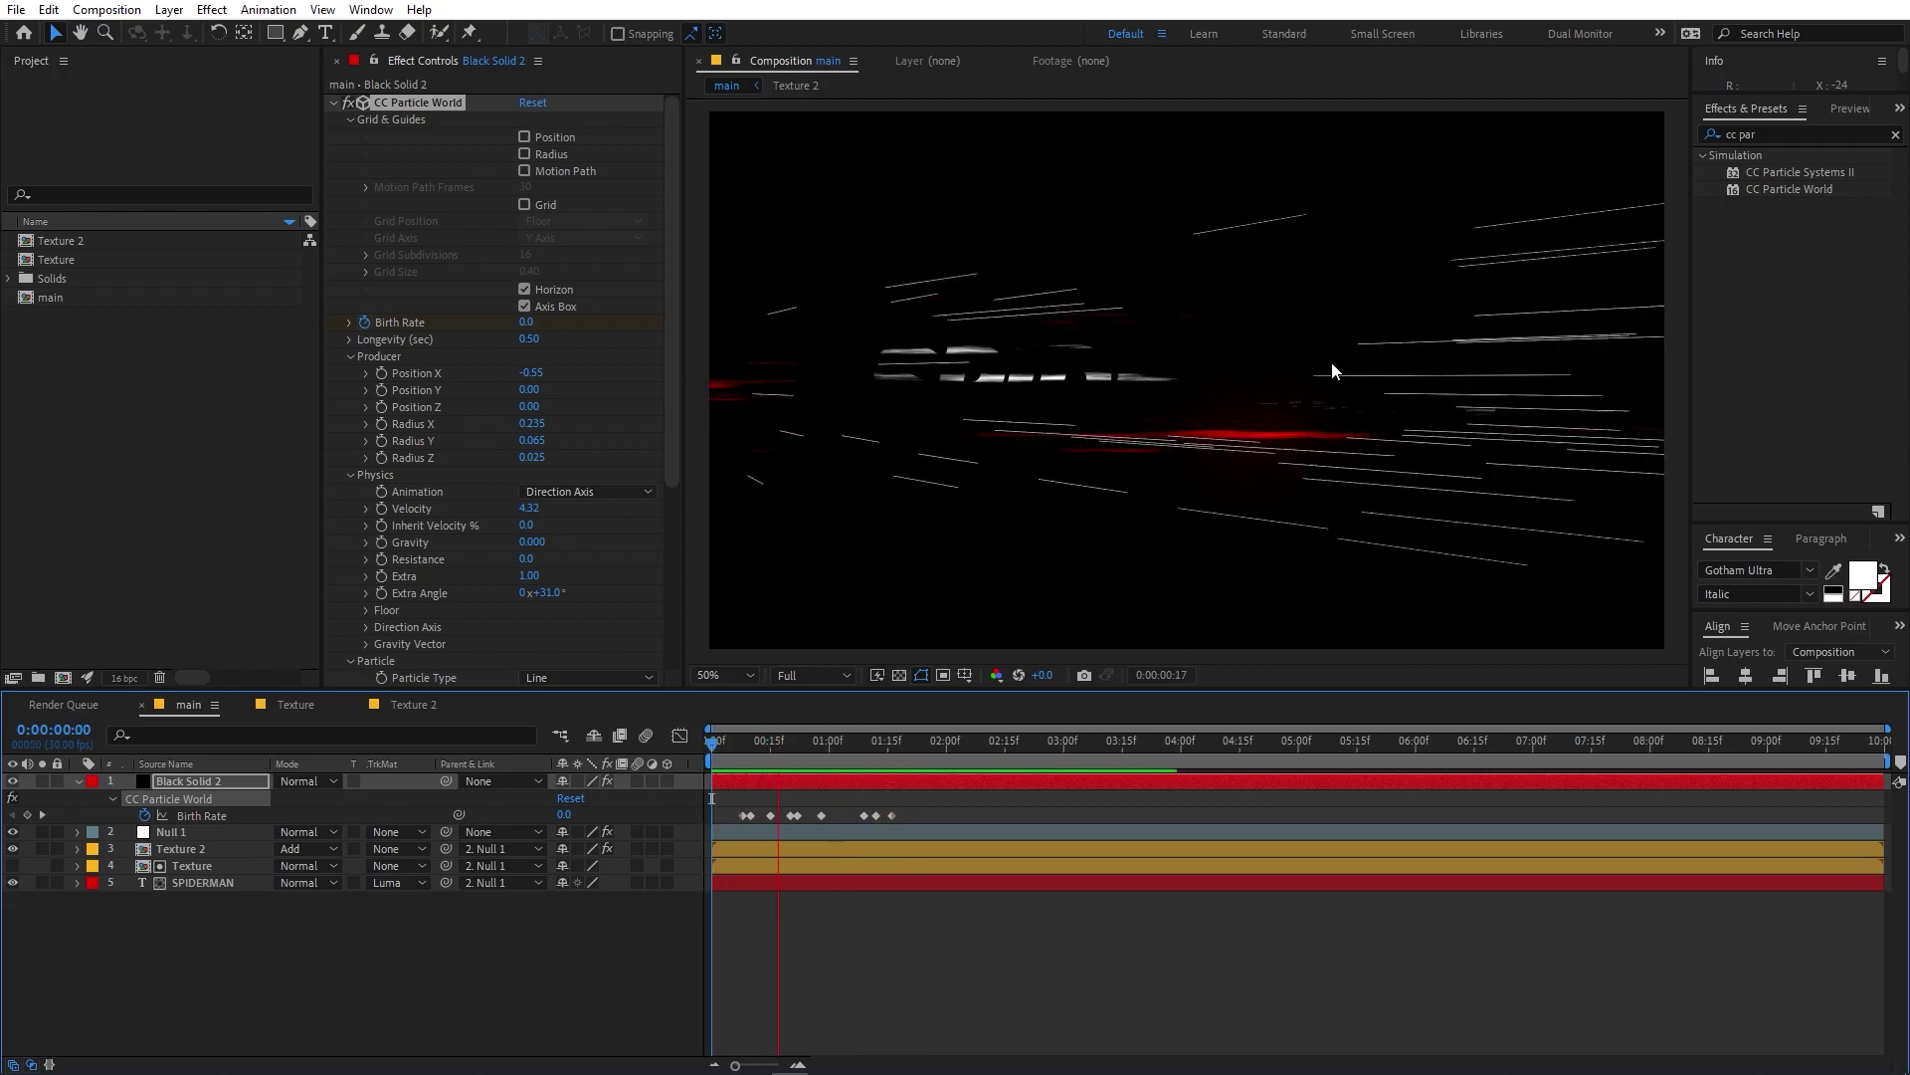
pyautogui.press('space')
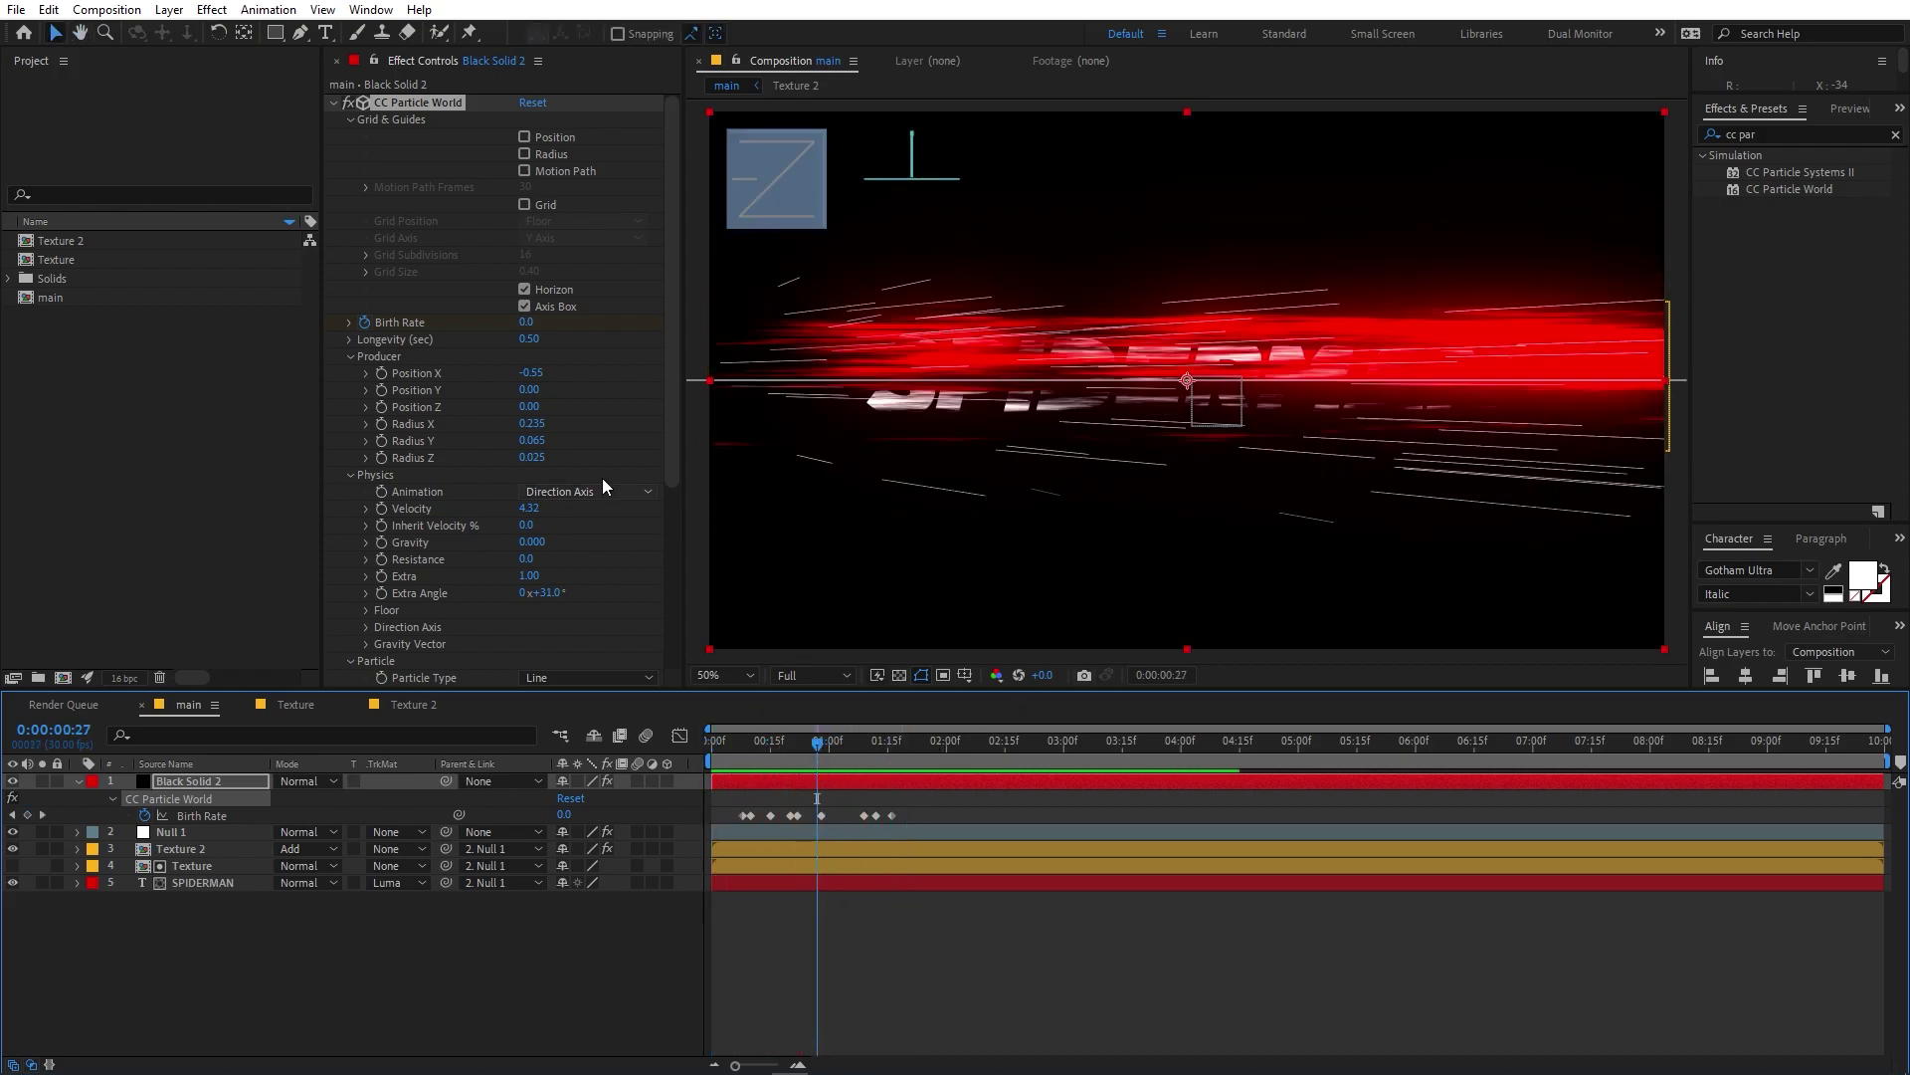
# Try a physics Velocity of 6.51 and preview the animation from the beginning.
pyautogui.moveTo(529, 508); pyautogui.dragTo(768, 531)
pyautogui.press('Home')
pyautogui.press('space')
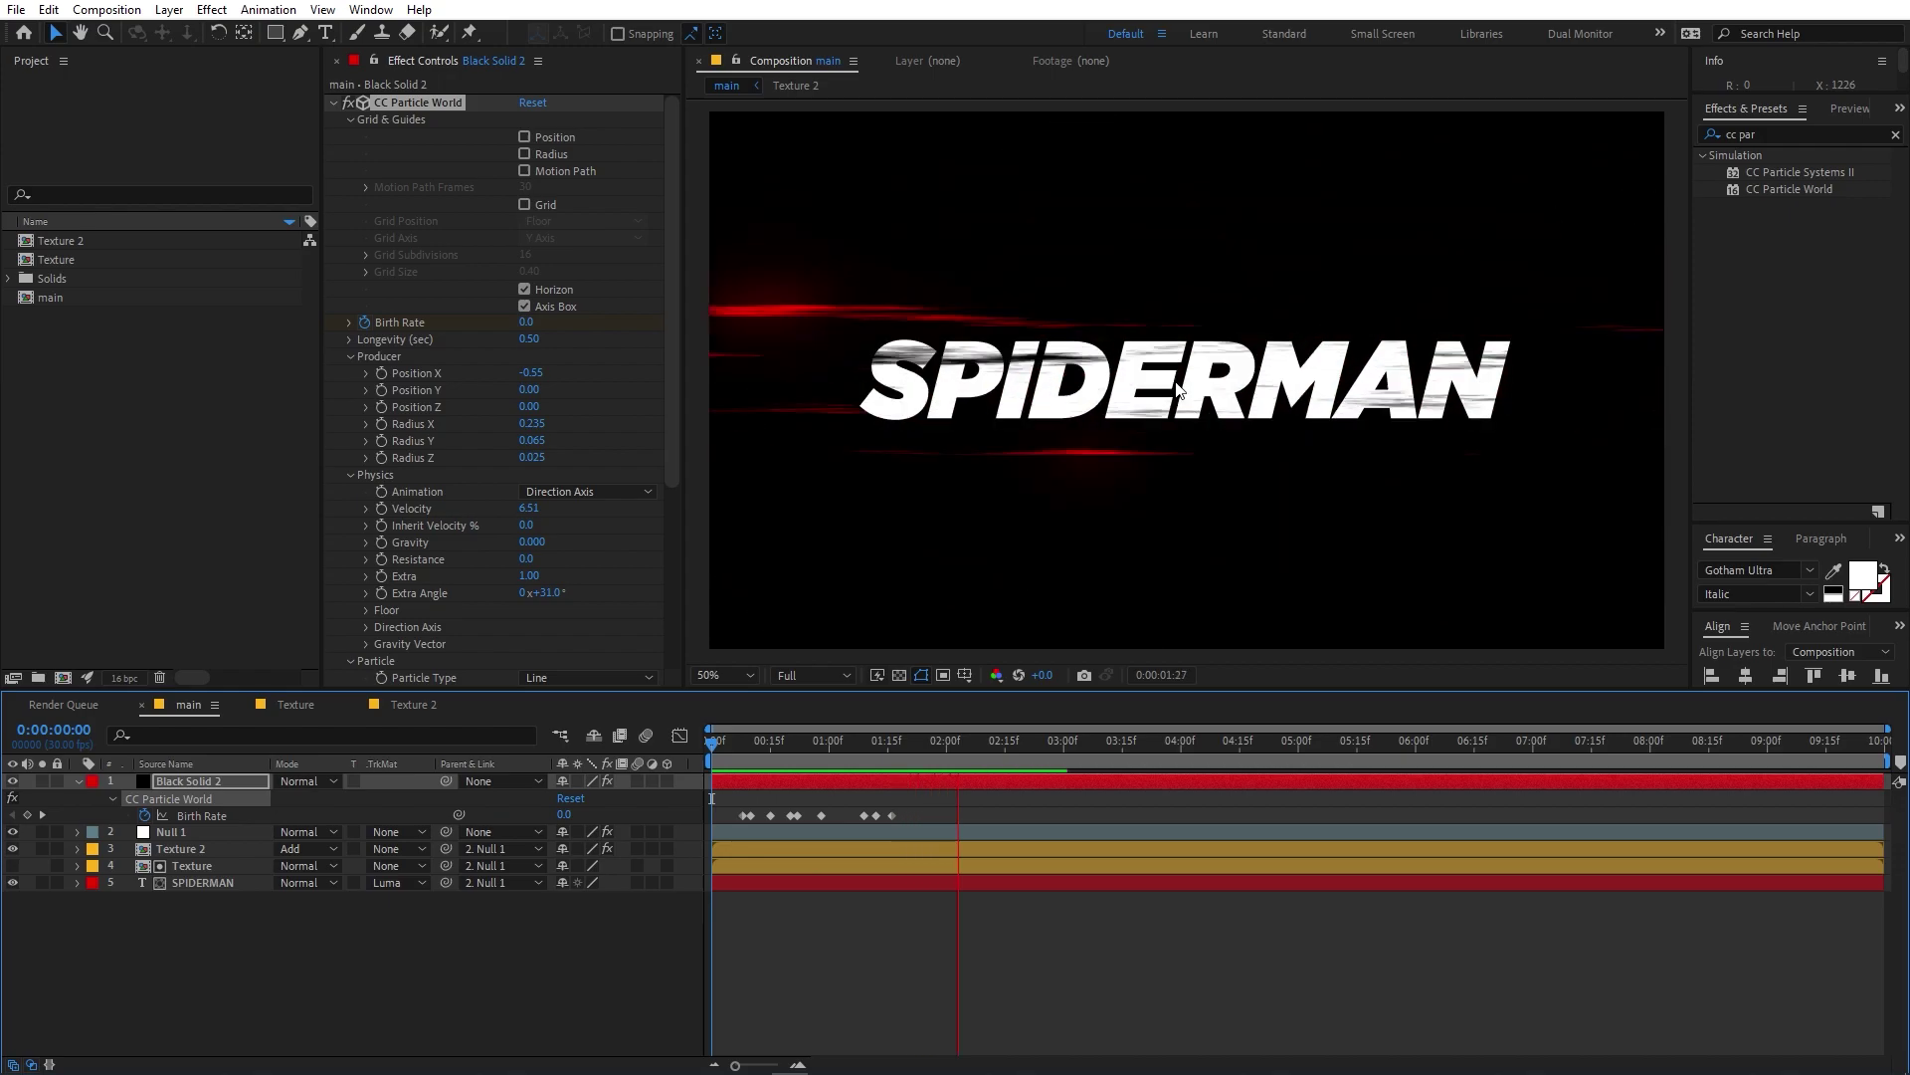
pyautogui.press('space')
# Set the particles' Extra Angle to -48° and the physics Velocity to 20.
pyautogui.click(597, 525)
pyautogui.moveTo(597, 525); pyautogui.dragTo(882, 560)
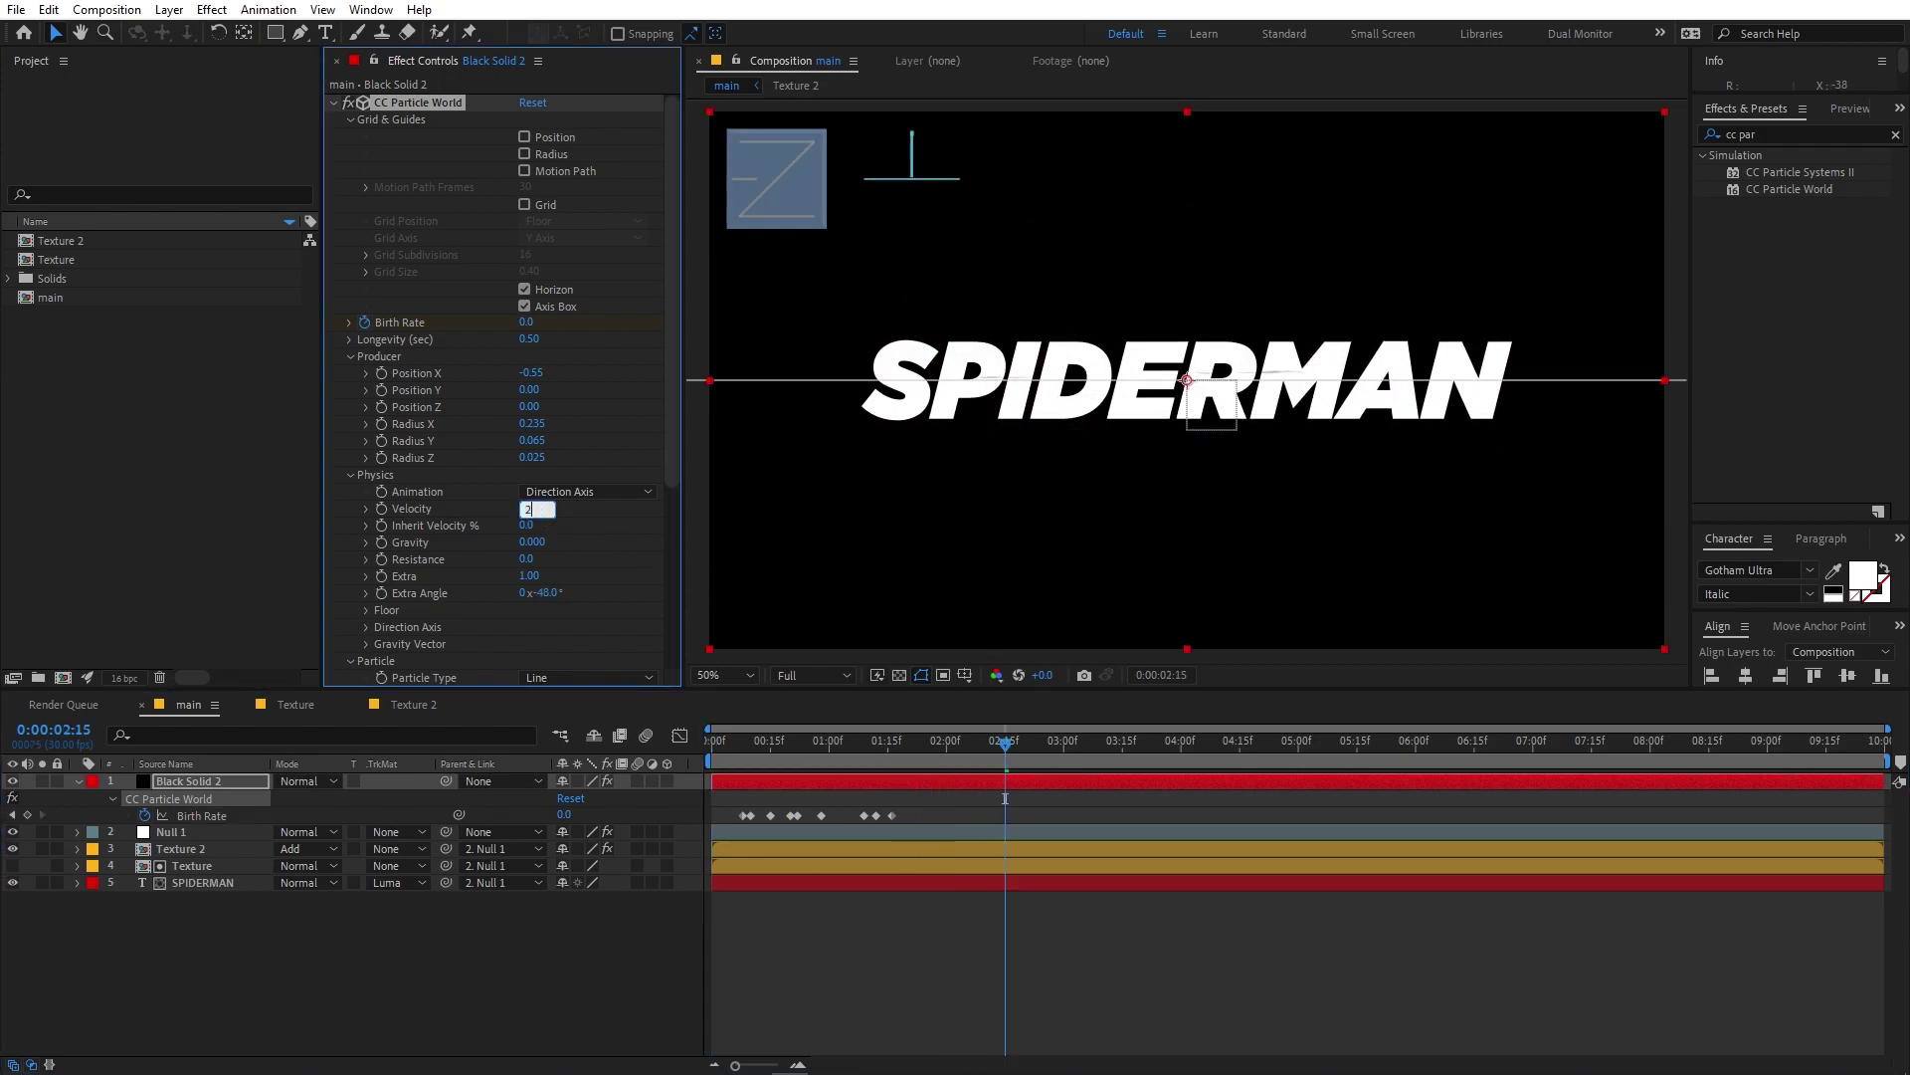
pyautogui.write('0')
pyautogui.press('Return')
# Increase the Birth Rate keyframe at 0:00:01:12 to 0.5.
pyautogui.moveTo(822, 753)
pyautogui.mouseDown()
pyautogui.moveTo(887, 762)
pyautogui.moveTo(876, 740)
pyautogui.moveTo(915, 736)
pyautogui.moveTo(878, 758)
pyautogui.mouseUp()
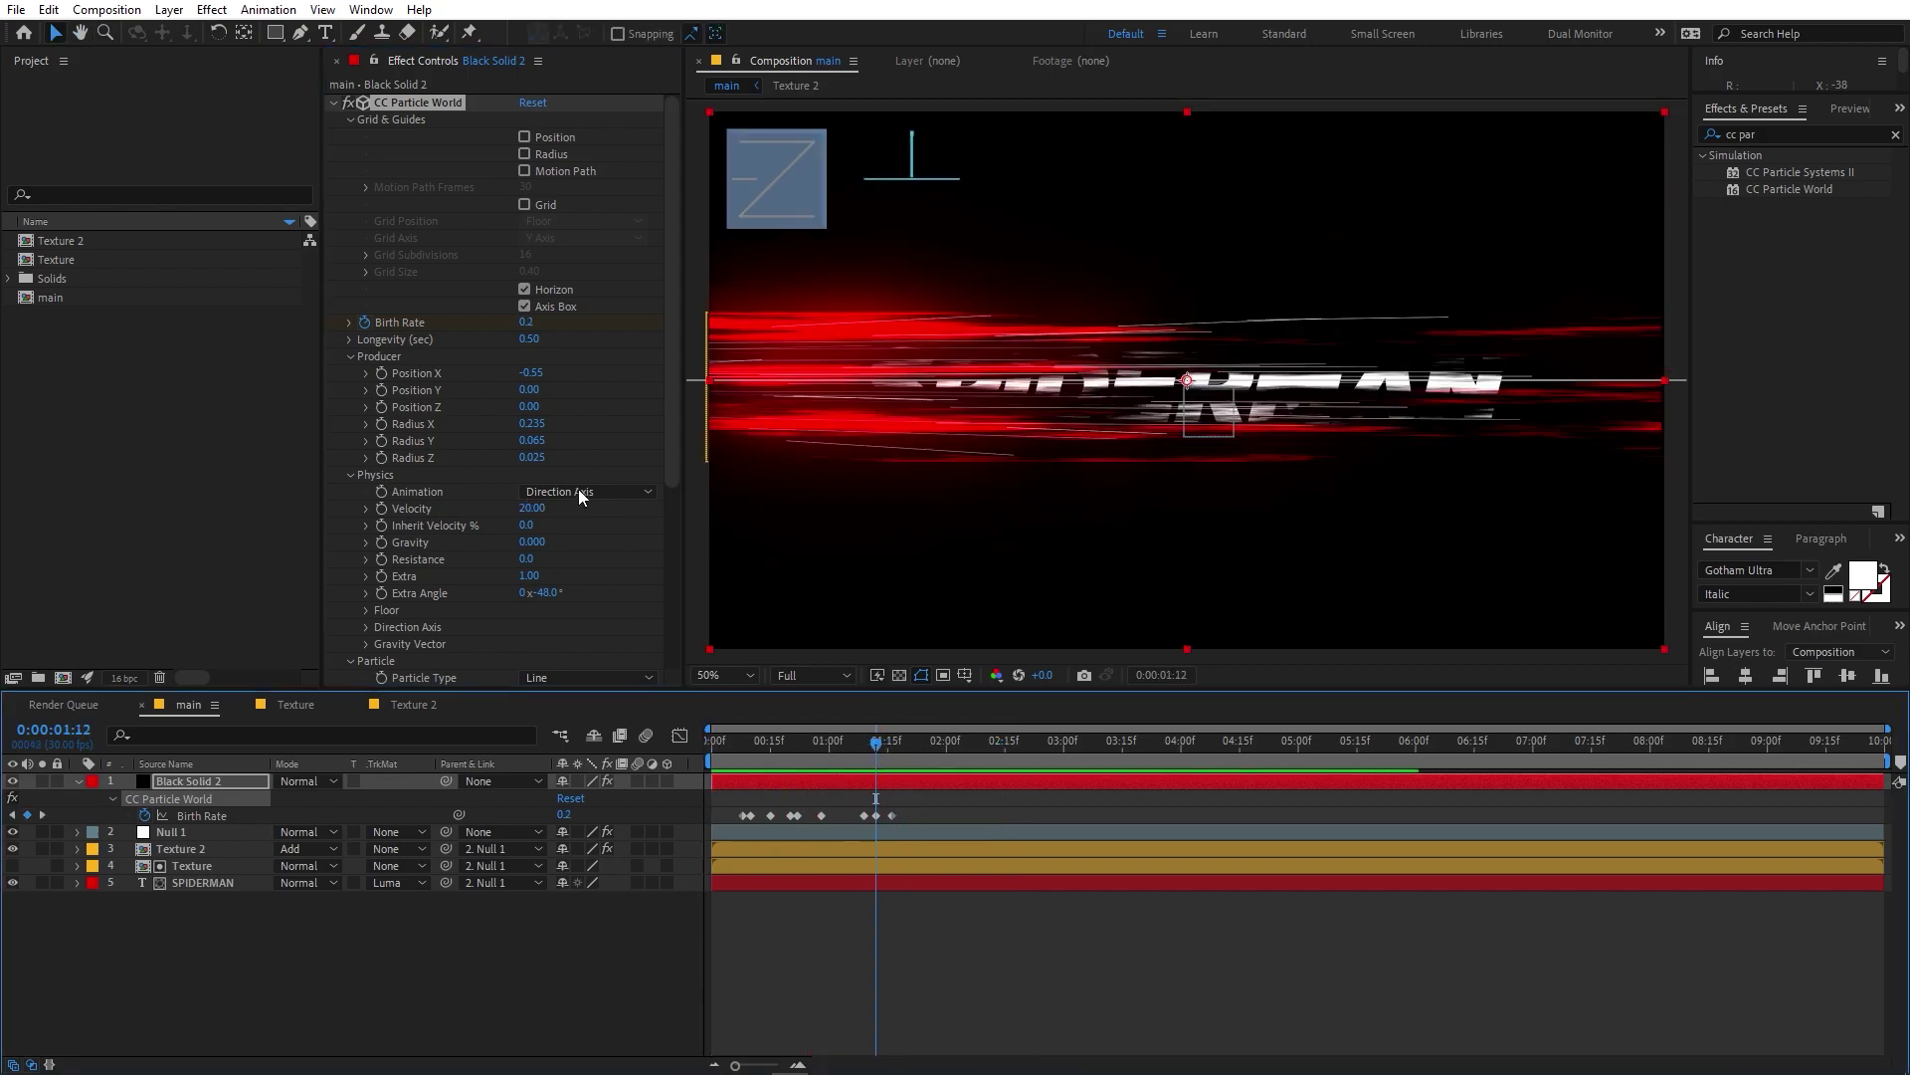
pyautogui.click(526, 323)
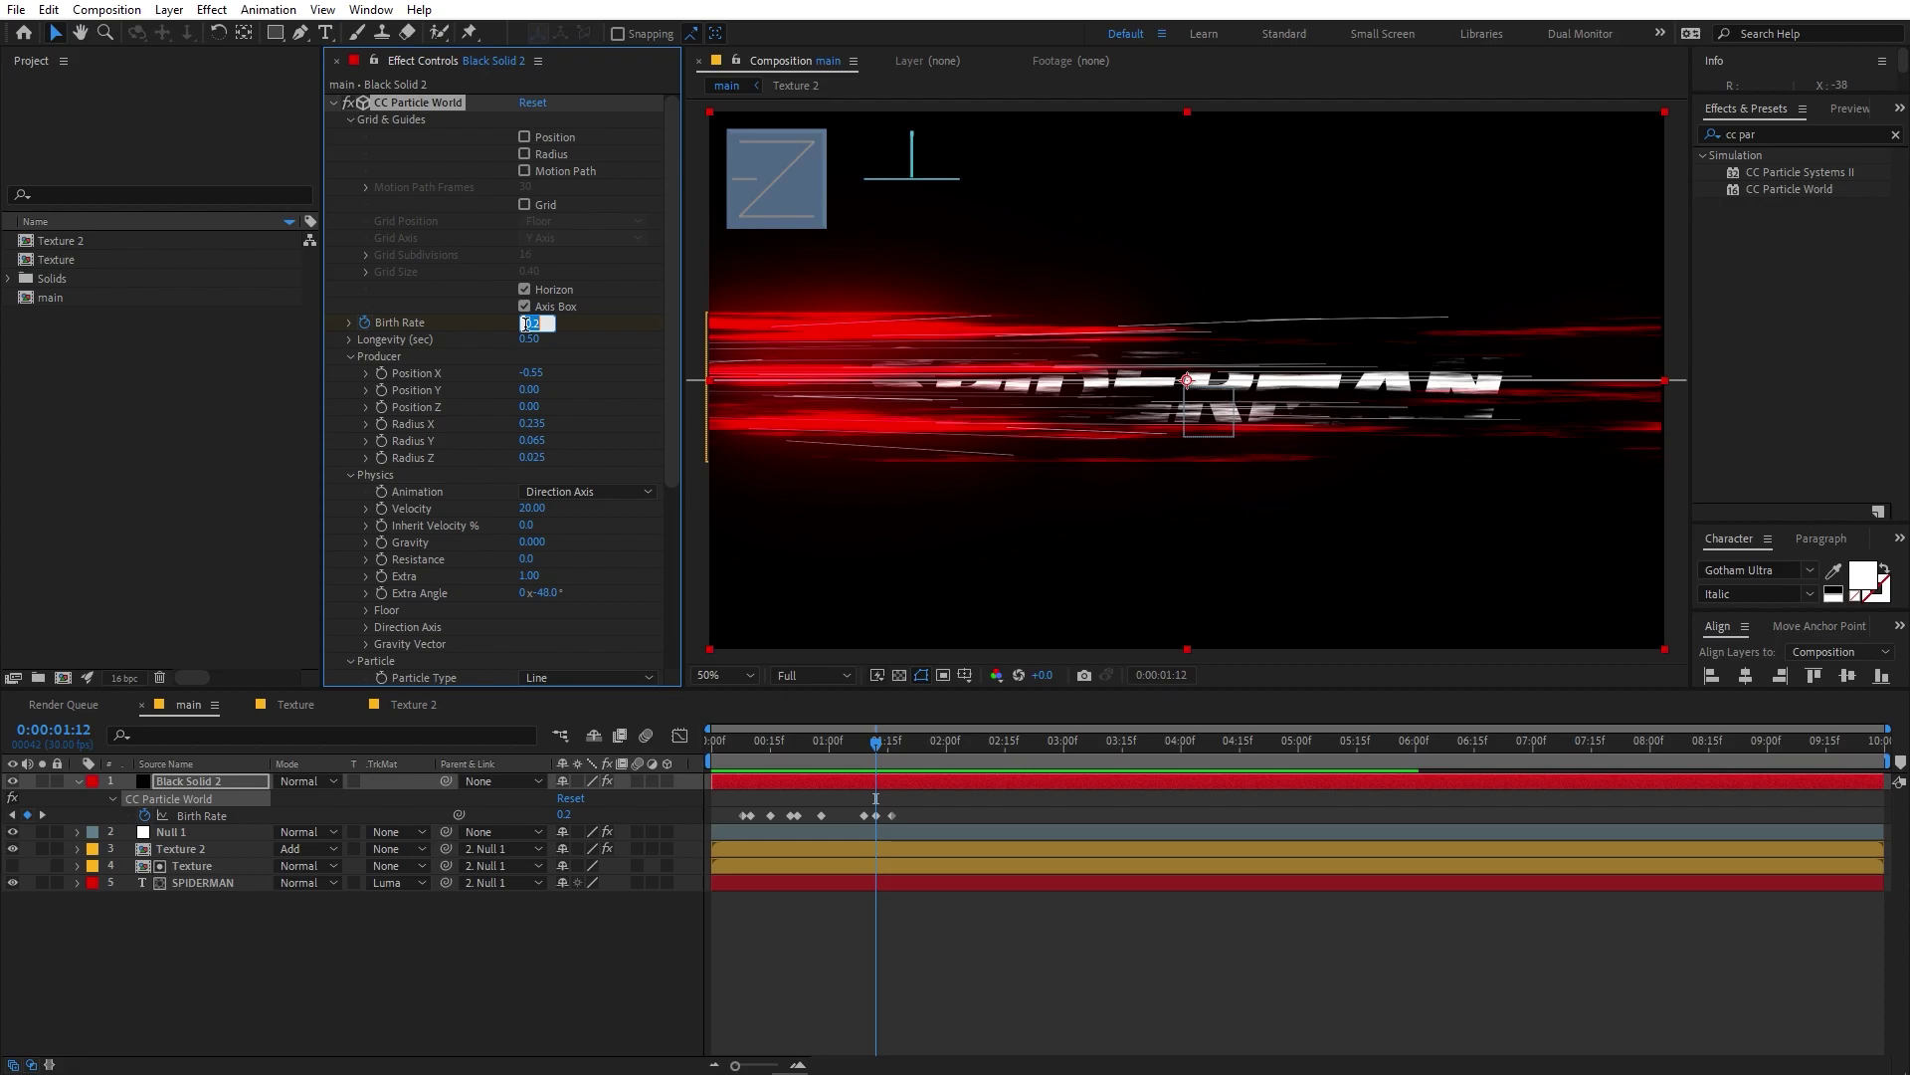
pyautogui.write('.5')
pyautogui.press('Return')
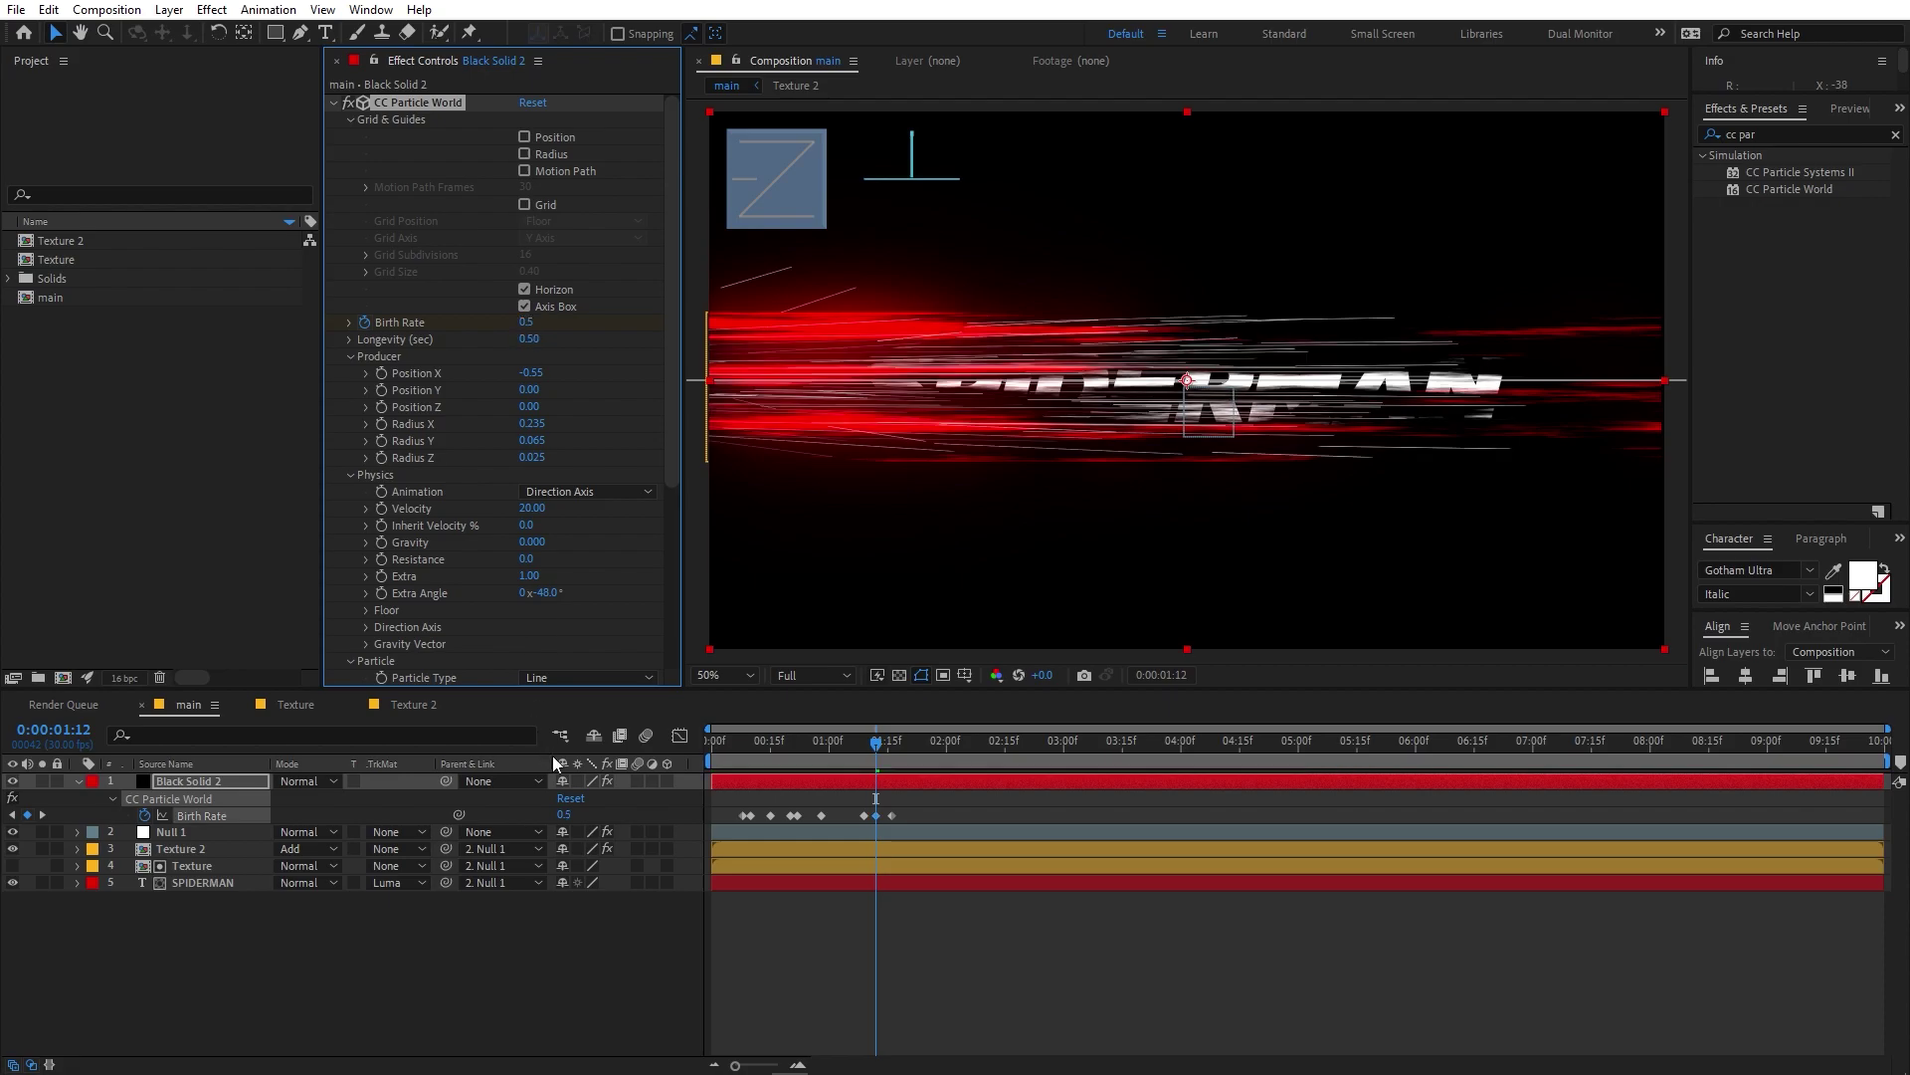
# Shift the last Birth Rate keyframe about three frames later, then preview and scrub through the bursts.
pyautogui.moveTo(900, 817); pyautogui.dragTo(911, 821)
pyautogui.press('space')
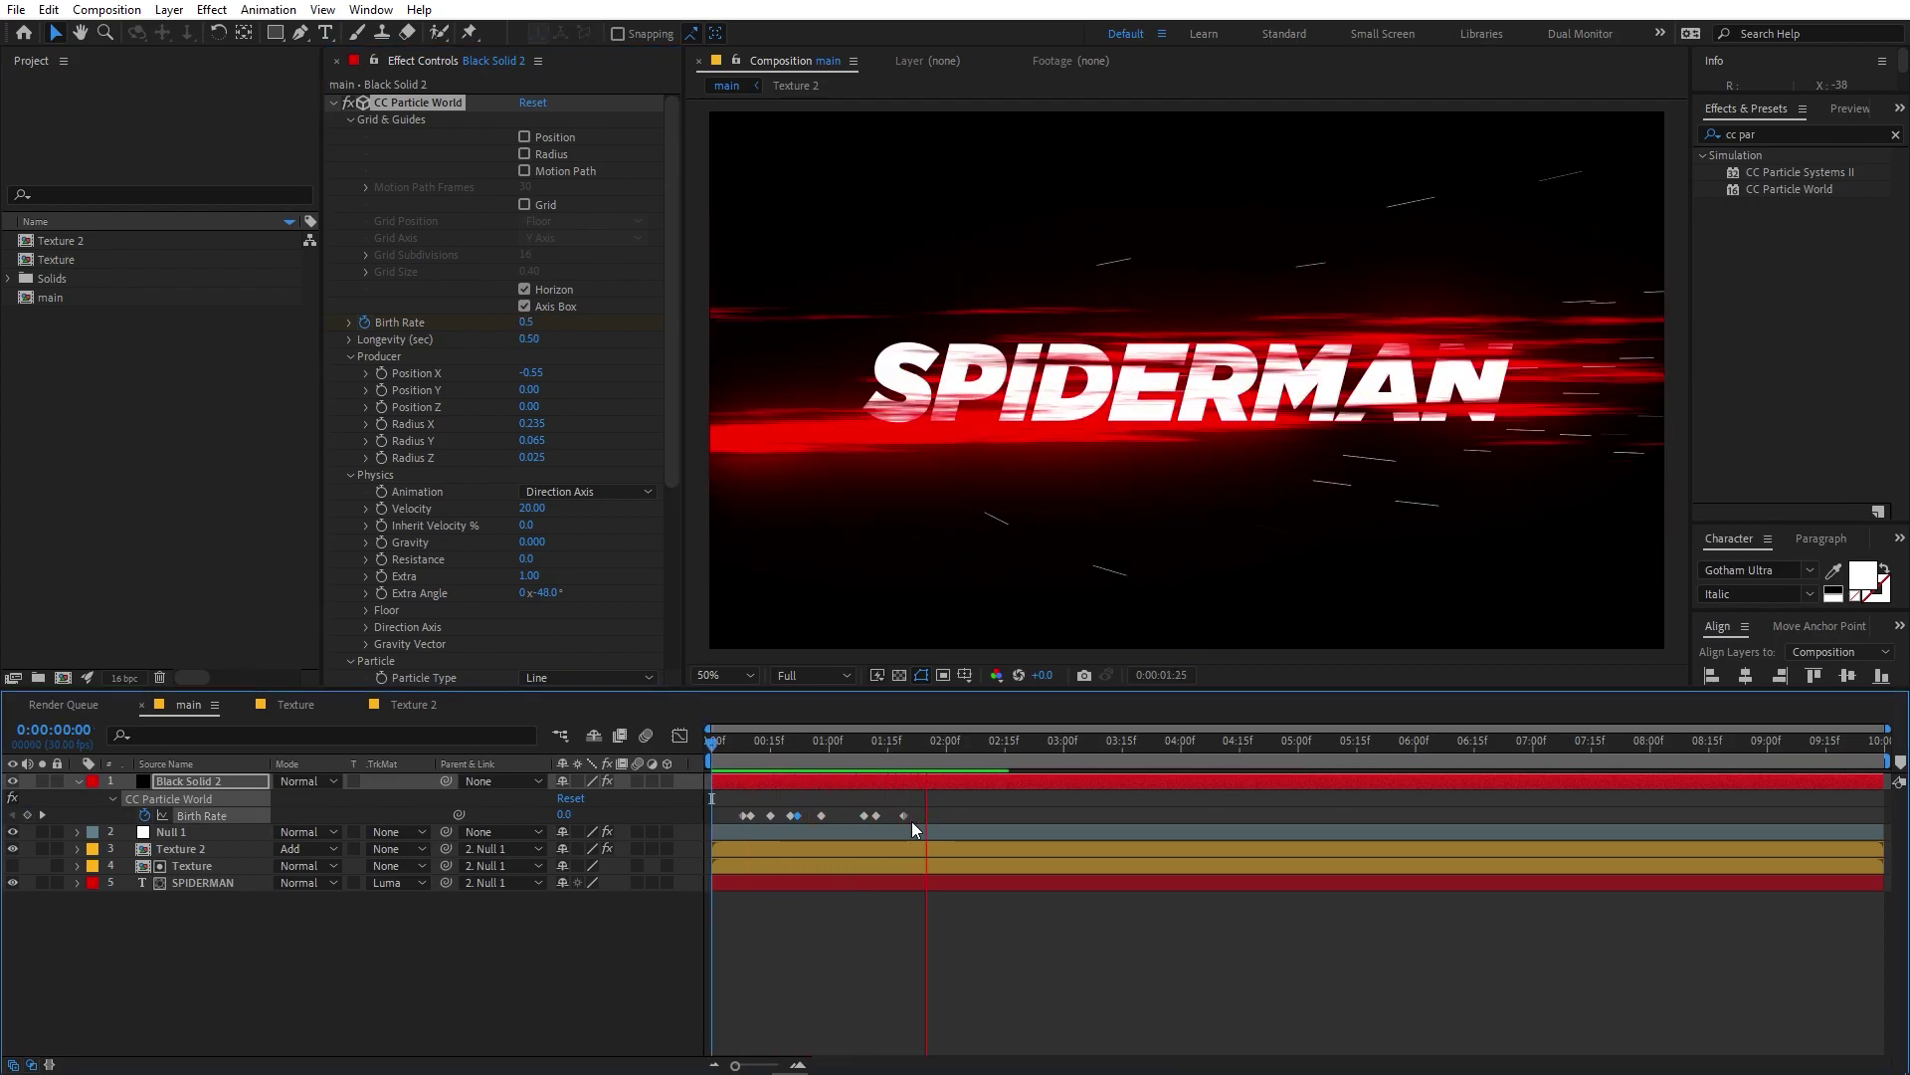
pyautogui.press('space')
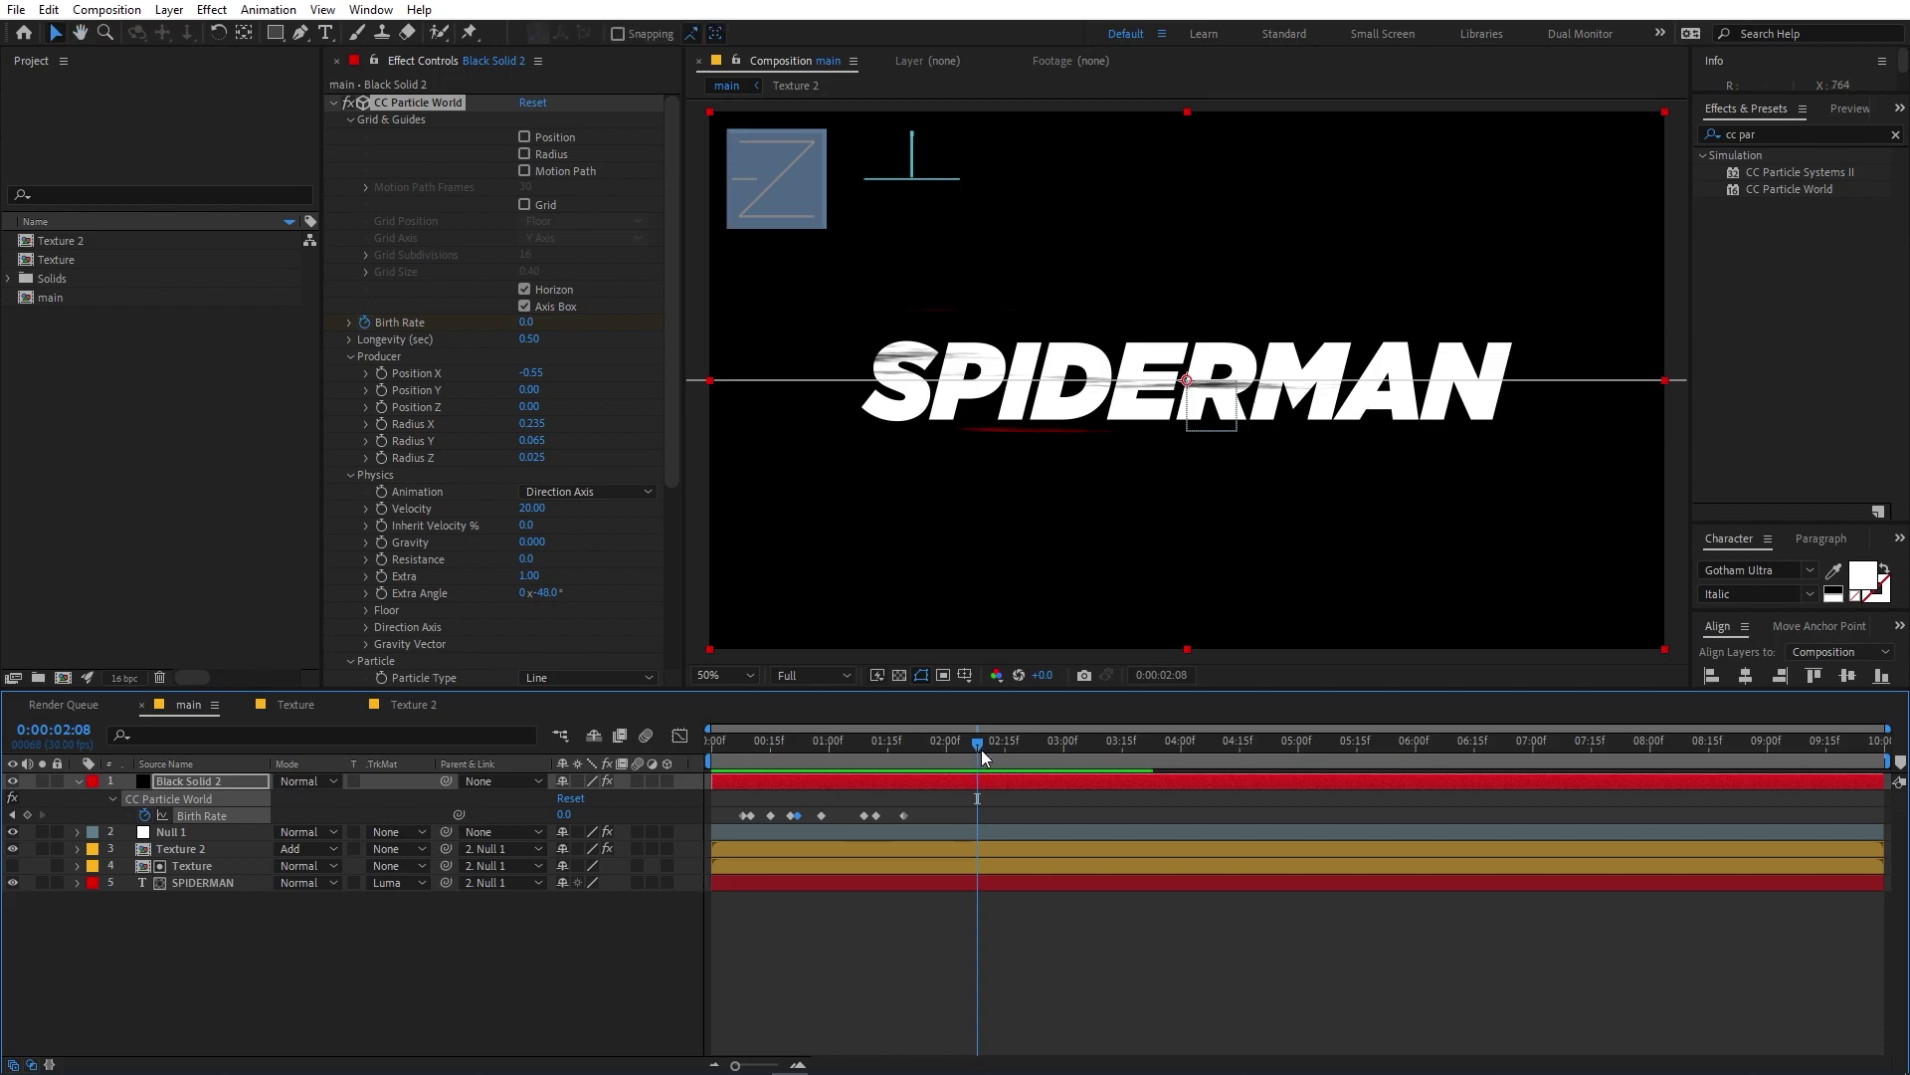
pyautogui.moveTo(981, 750); pyautogui.dragTo(785, 749)
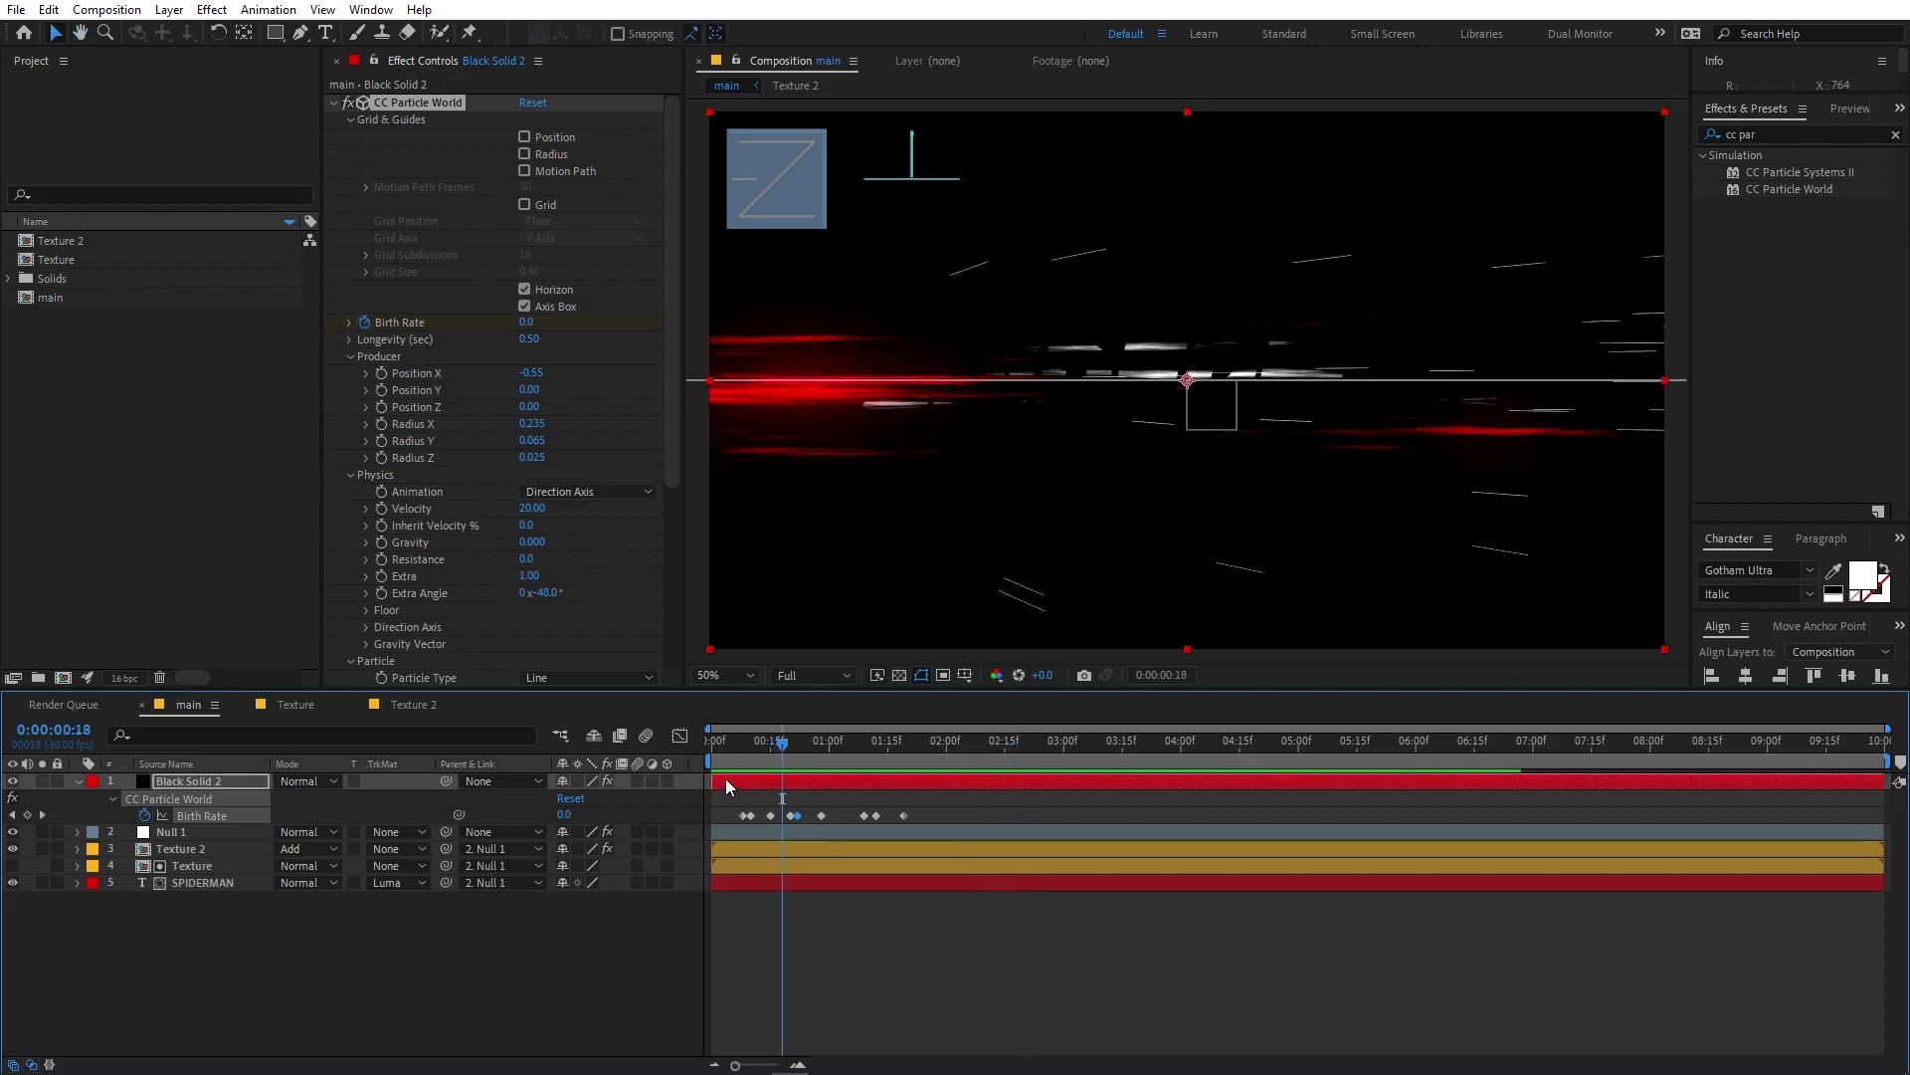
# Apply the Stylize Glow effect to the Black Solid 2 particle layer and set its Glow Radius to 58.
pyautogui.click(727, 786)
pyautogui.click(1806, 139)
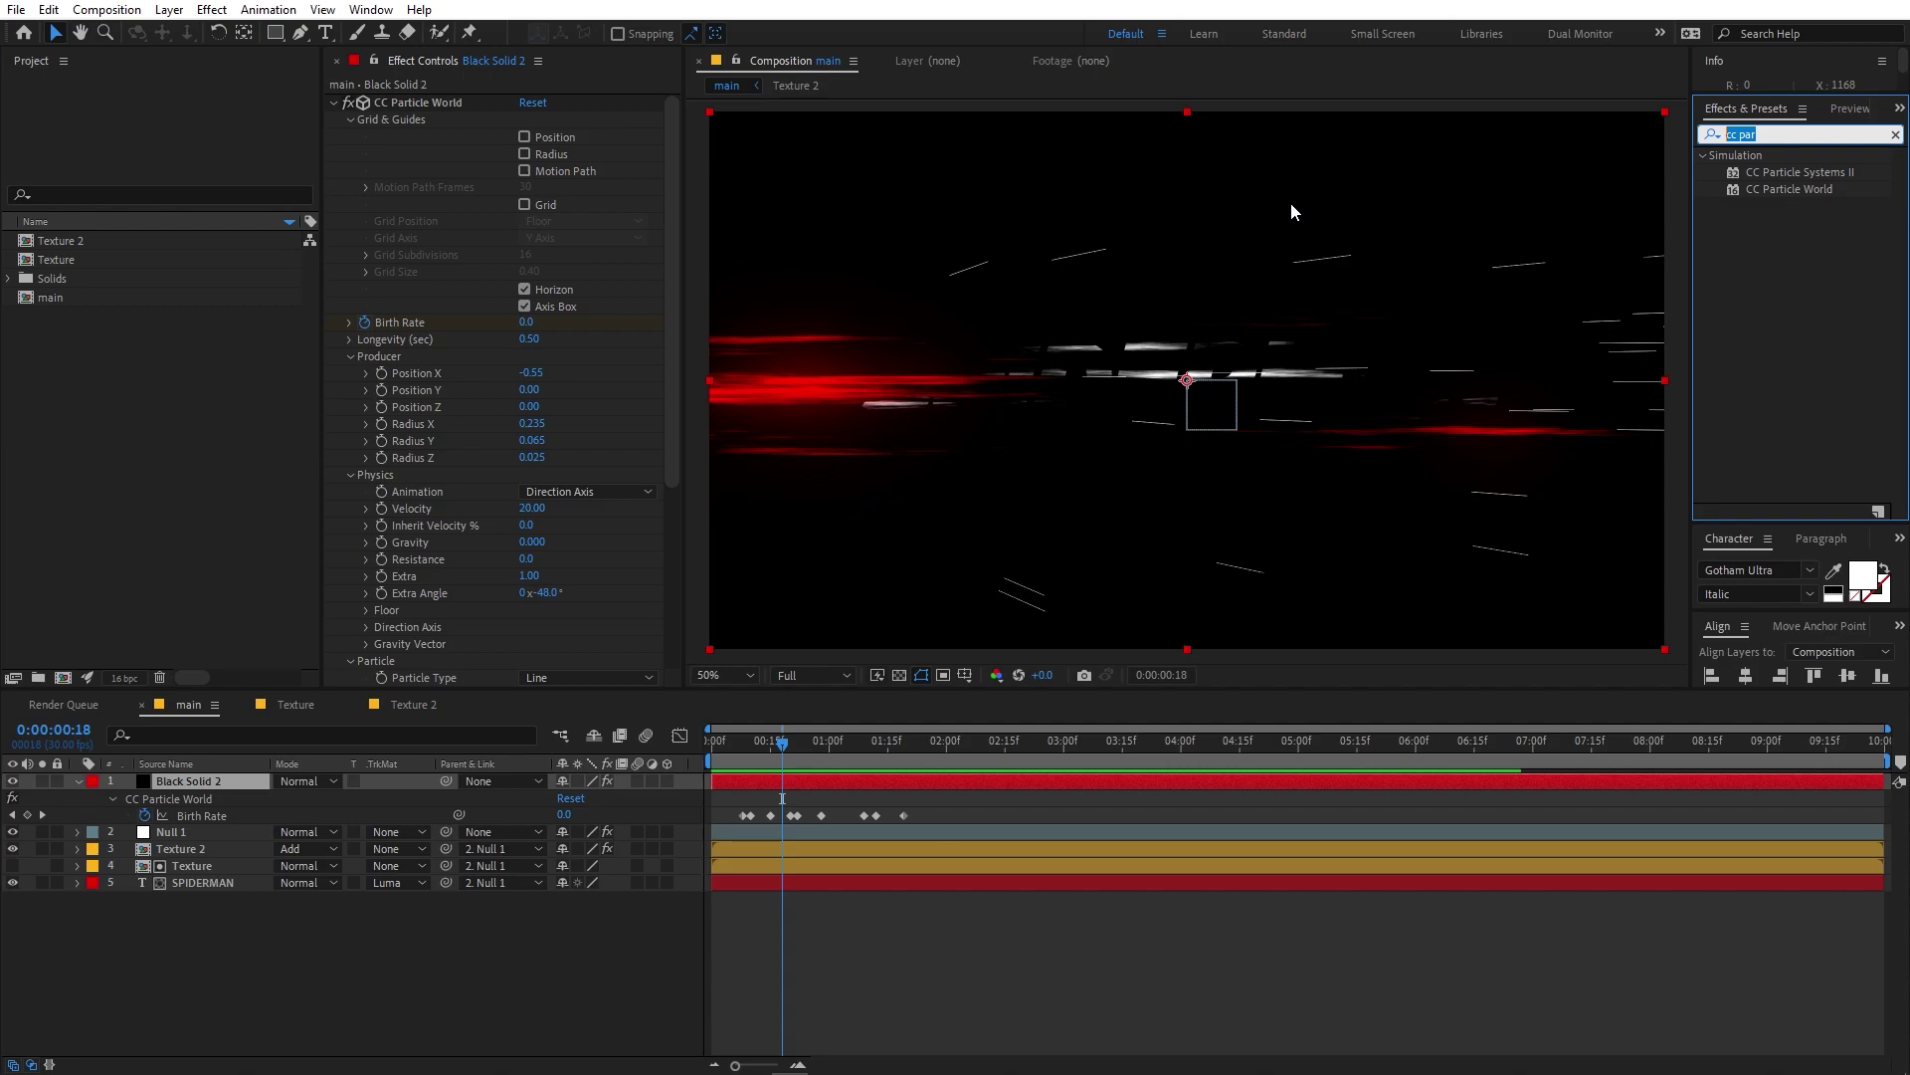
pyautogui.write('glow')
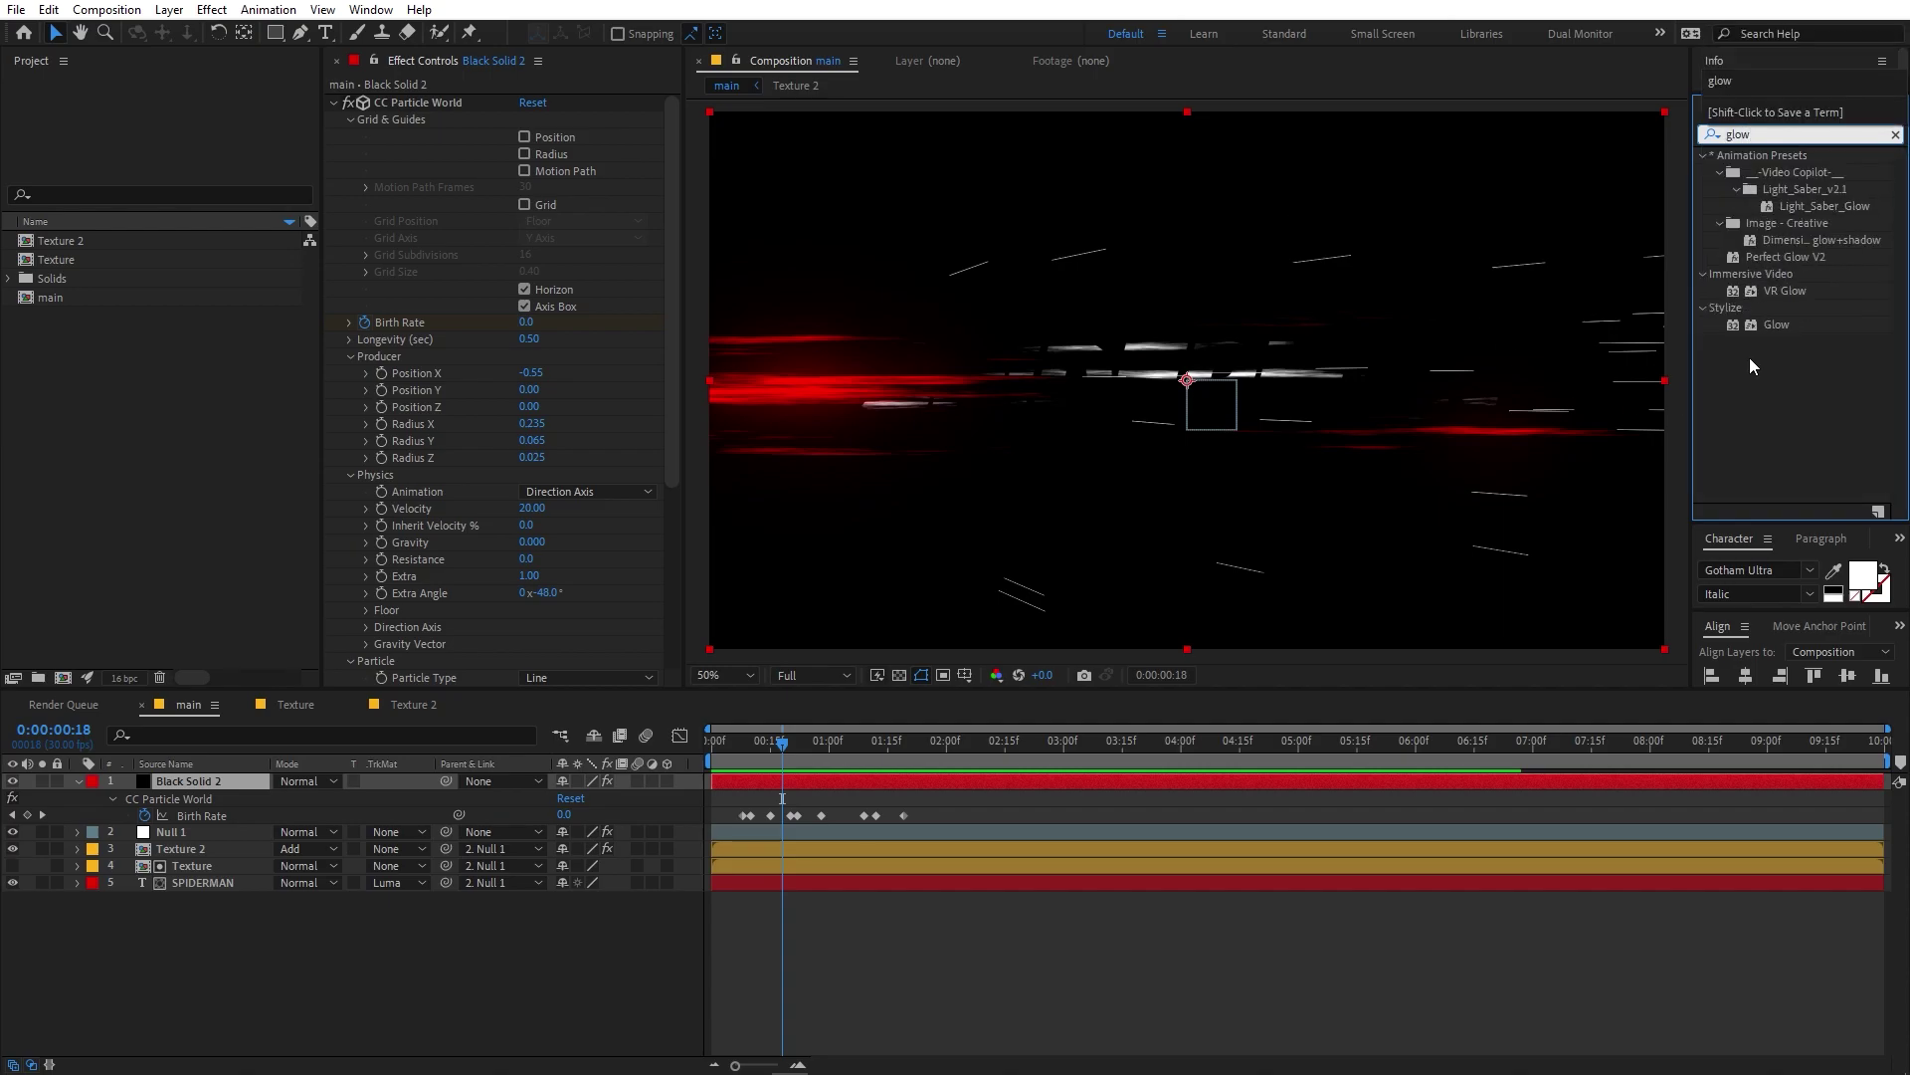
pyautogui.moveTo(1757, 322); pyautogui.dragTo(761, 781)
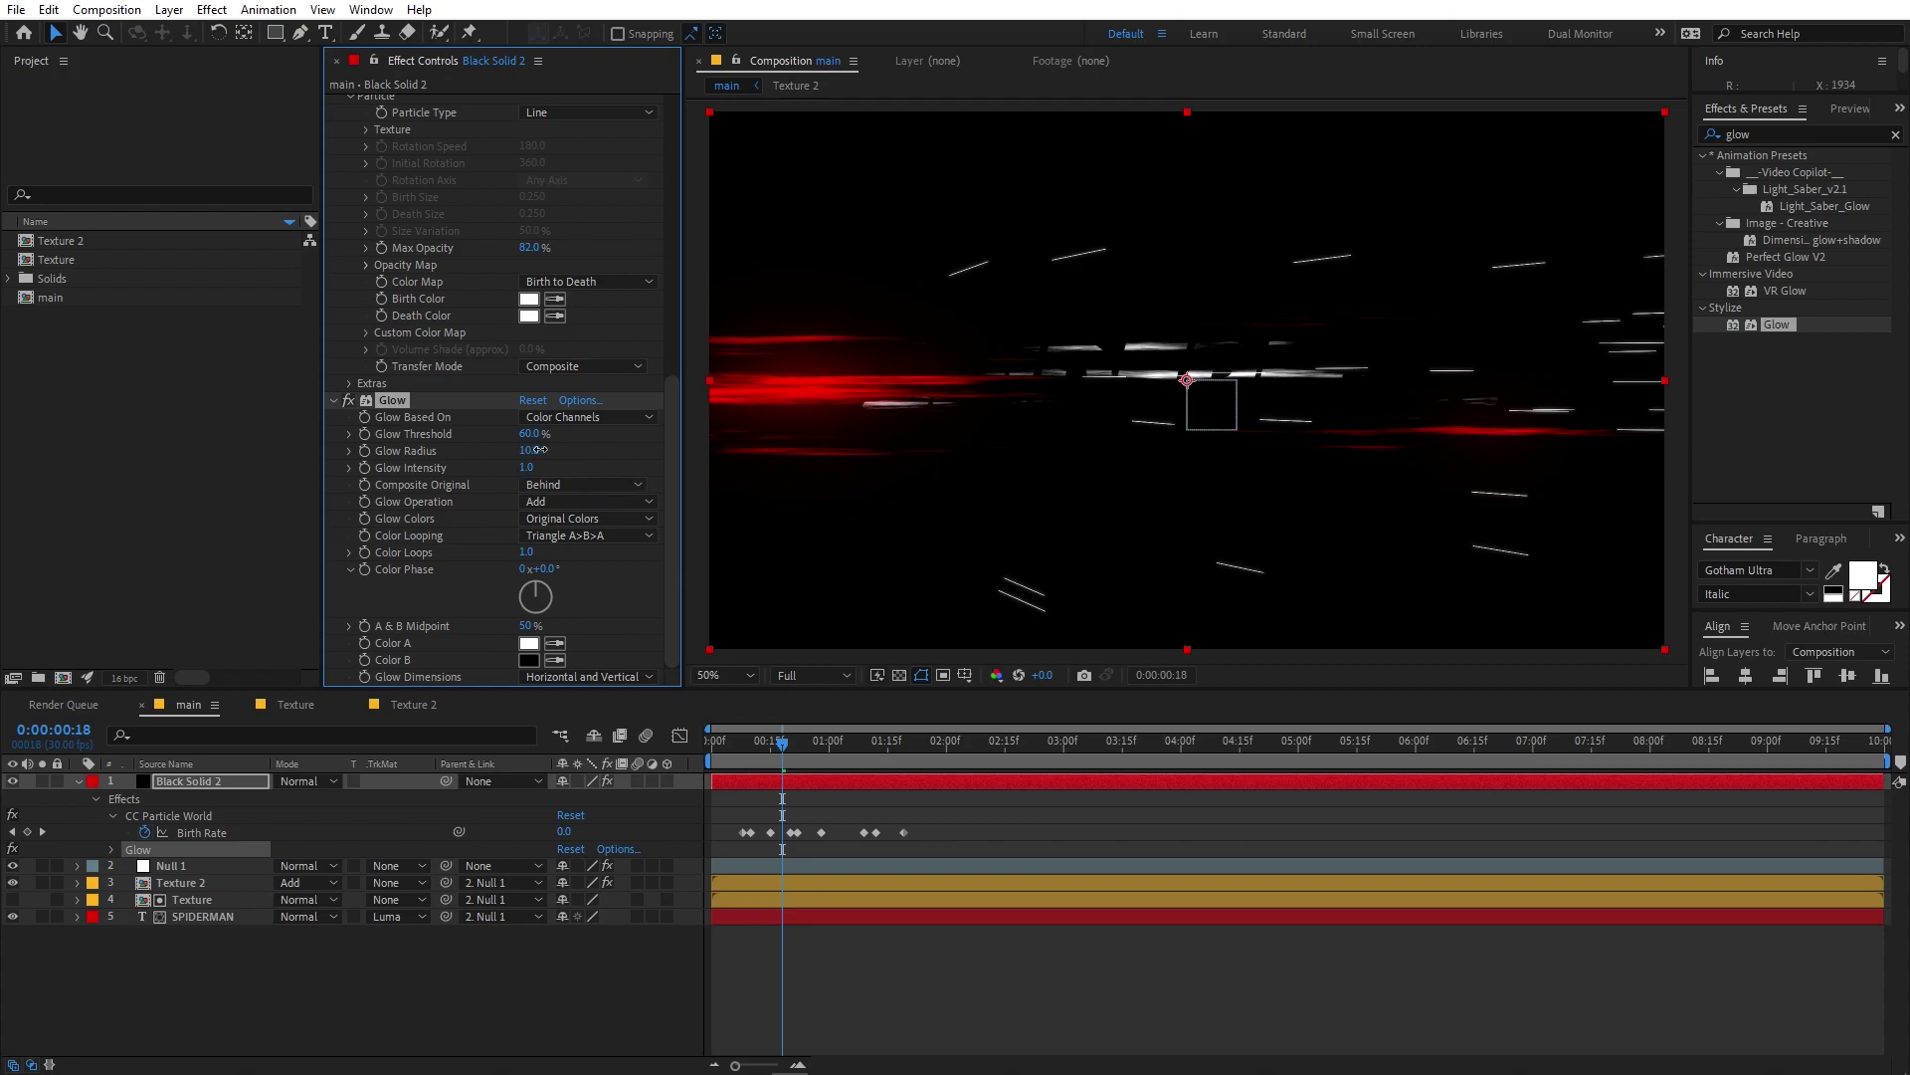
pyautogui.moveTo(520, 452); pyautogui.dragTo(646, 456)
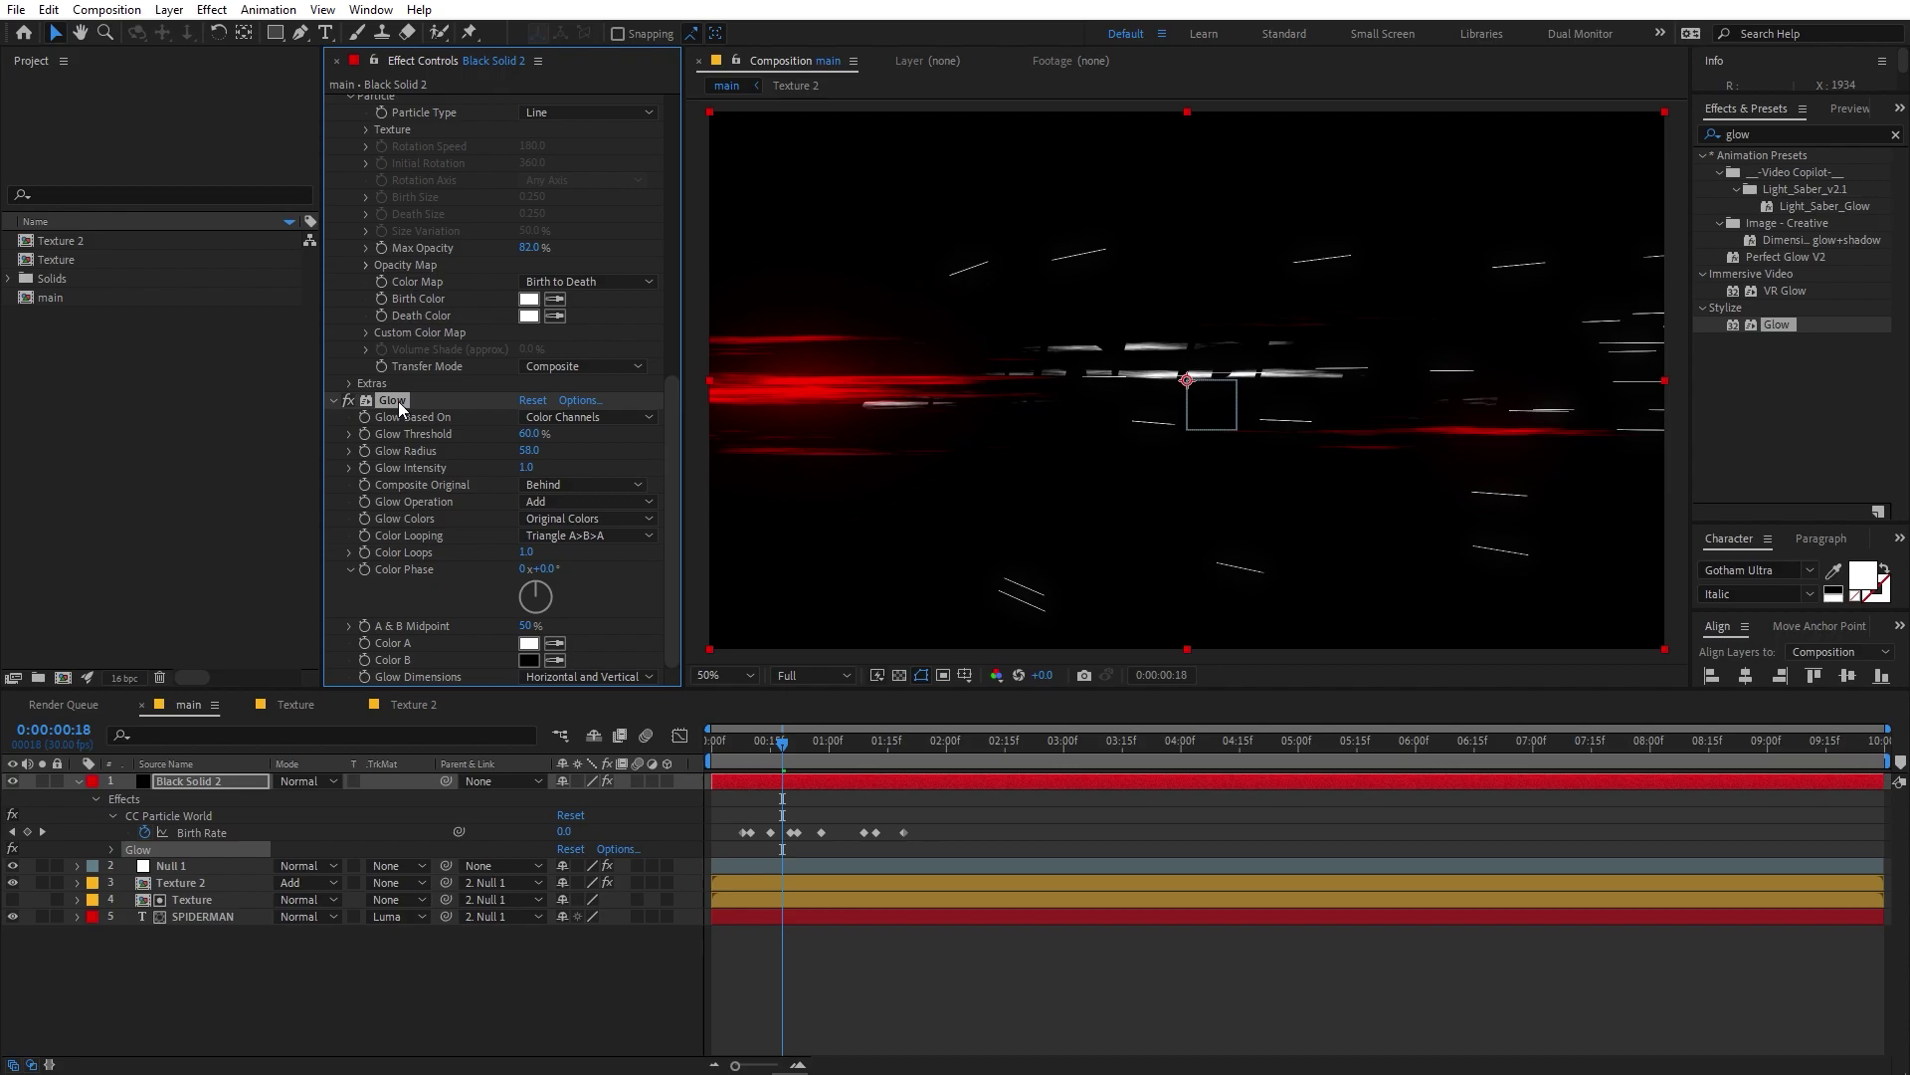
# Duplicate the particle layer's Glow with a Glow Radius of 174, lower the first Glow's Intensity to 0.4 and preview the result.
pyautogui.hotkey('ctrl', 'd')
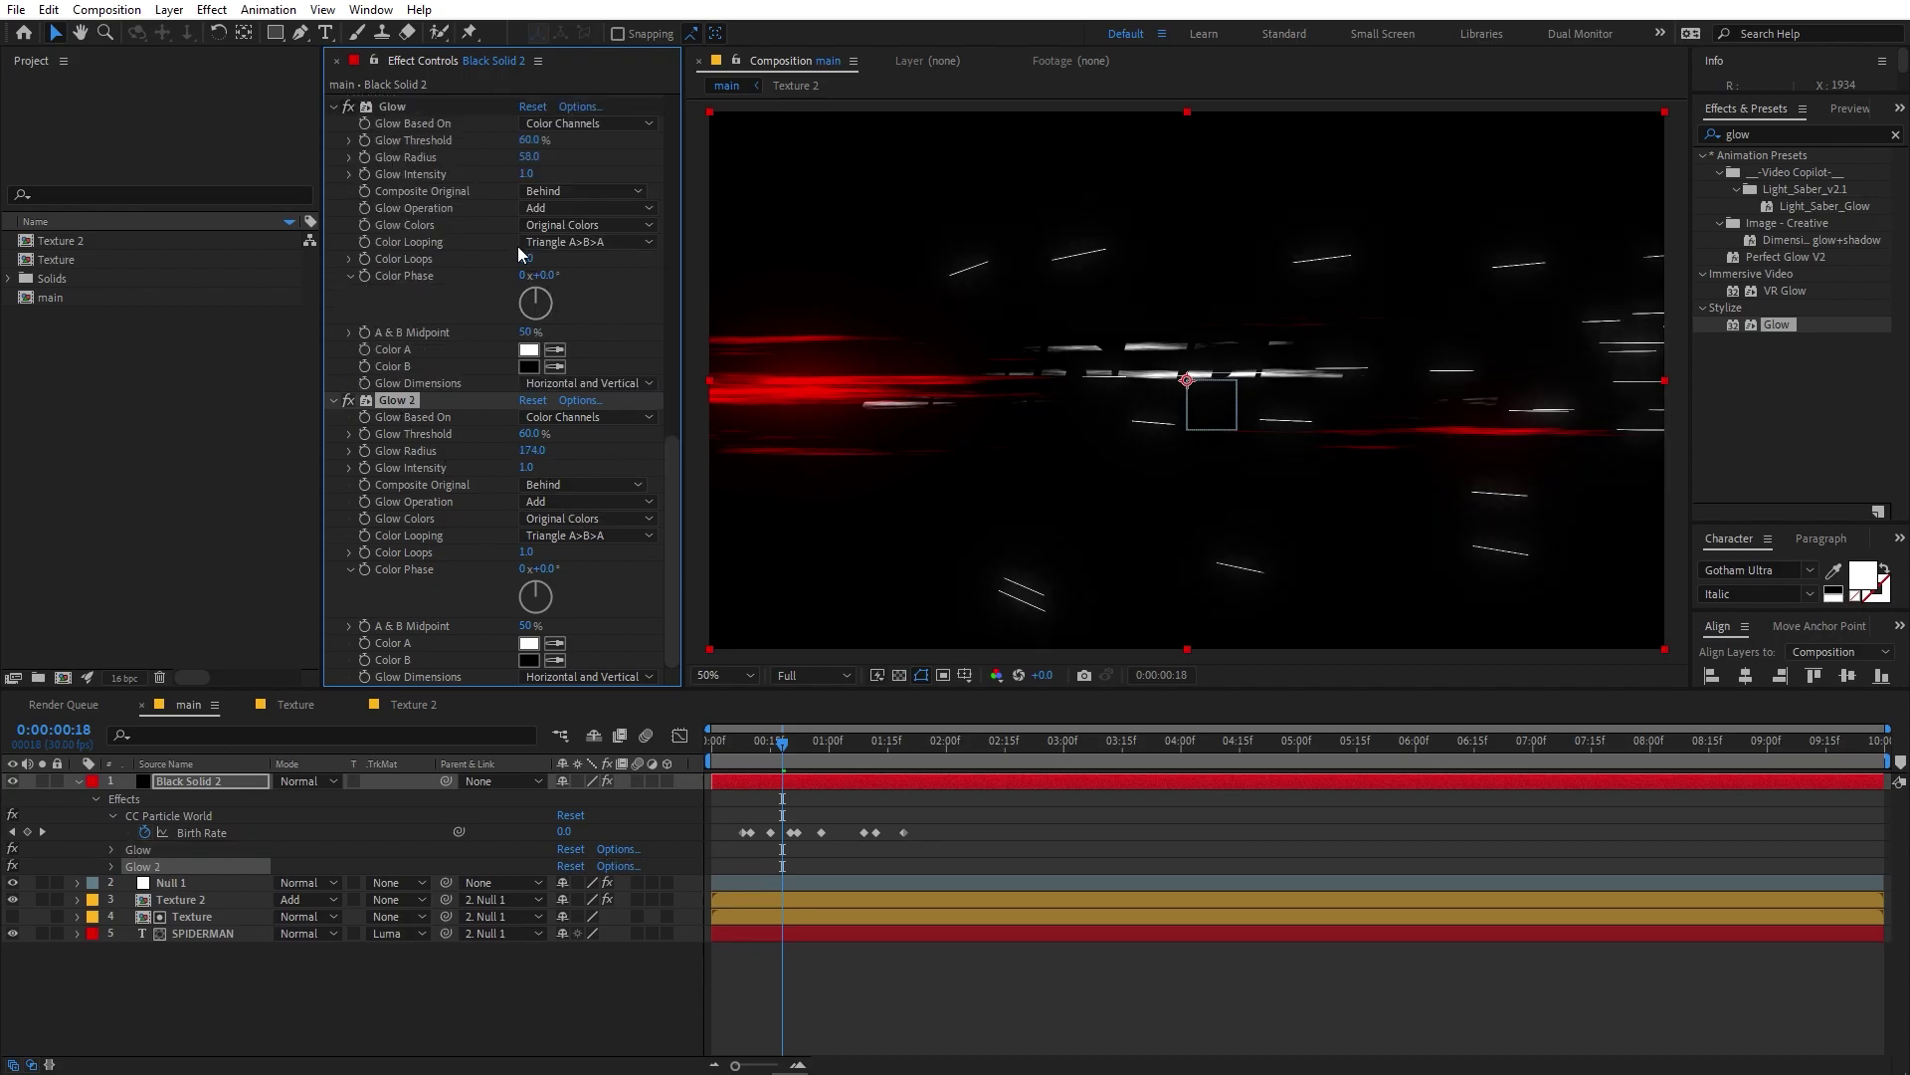
pyautogui.moveTo(525, 173); pyautogui.dragTo(514, 172)
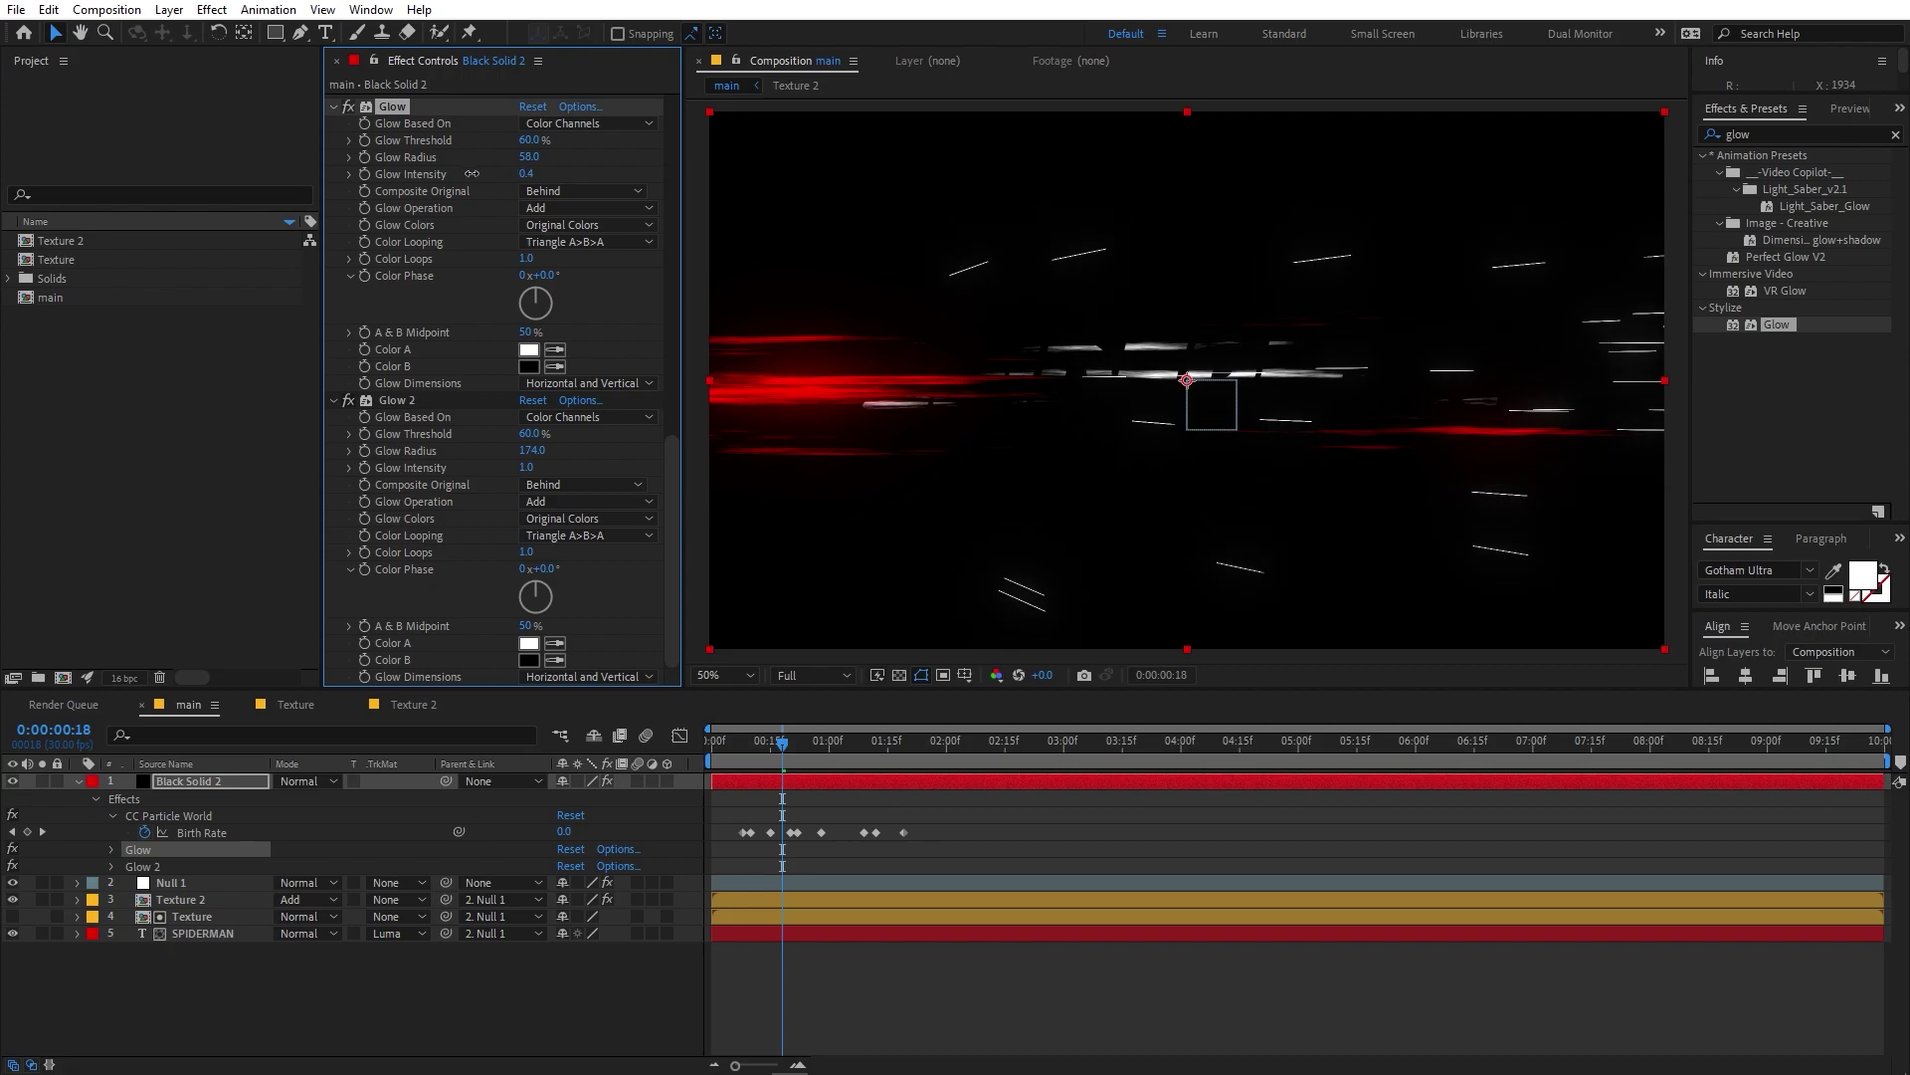
pyautogui.click(834, 767)
pyautogui.press('space')
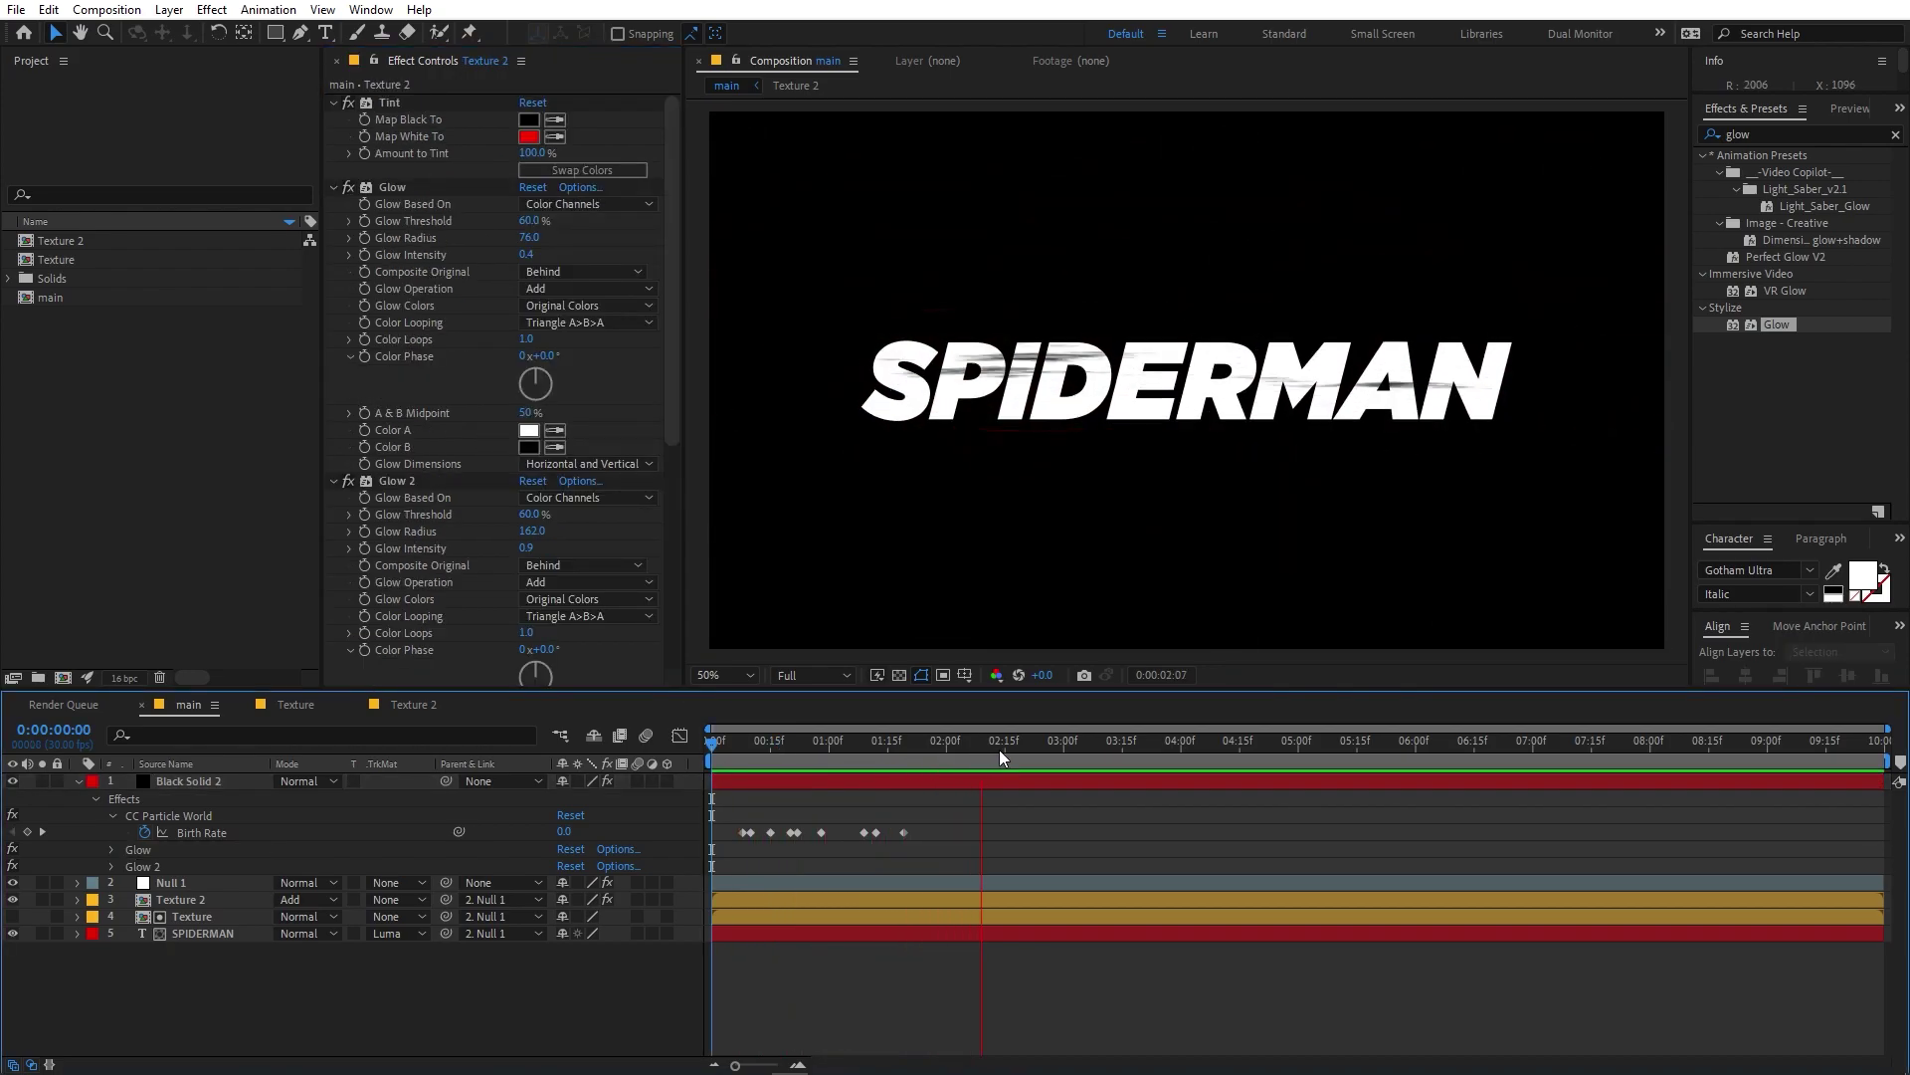
pyautogui.moveTo(999, 749); pyautogui.dragTo(942, 750)
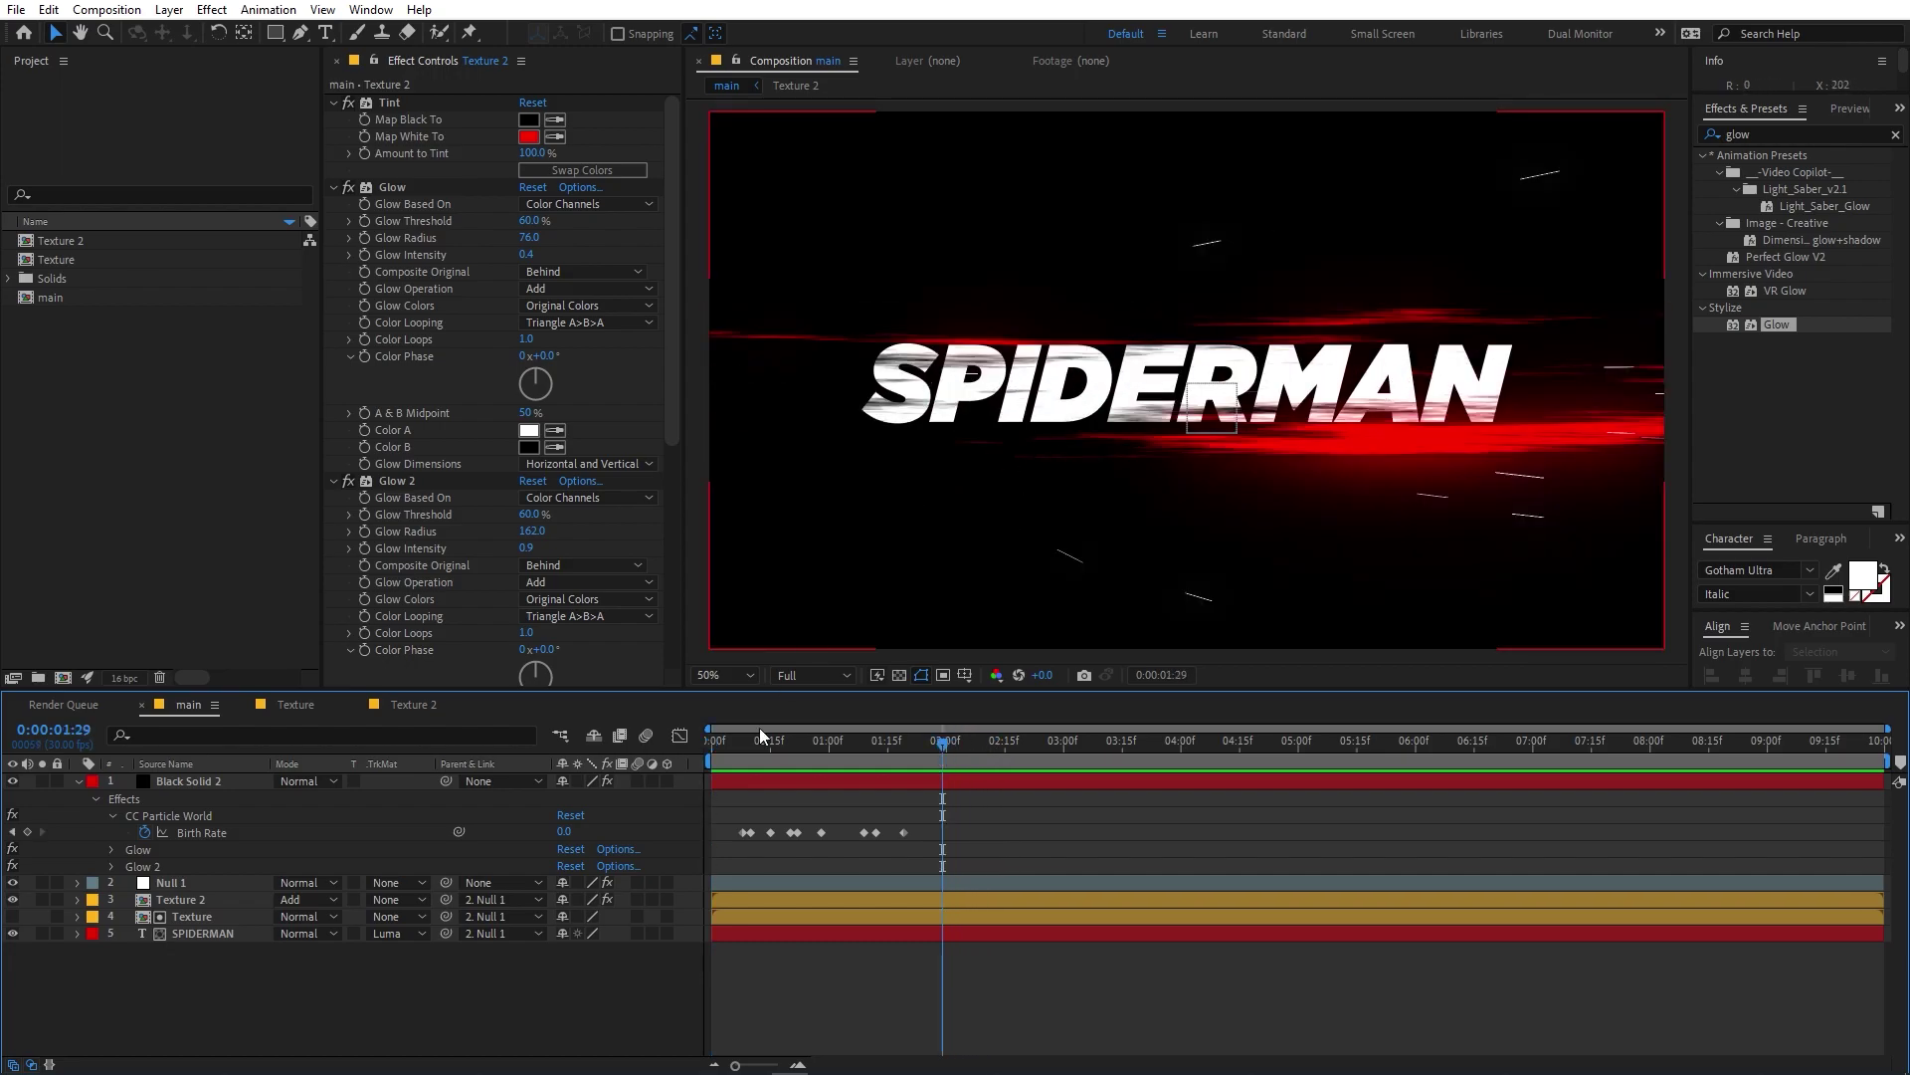
pyautogui.moveTo(838, 751); pyautogui.dragTo(836, 762)
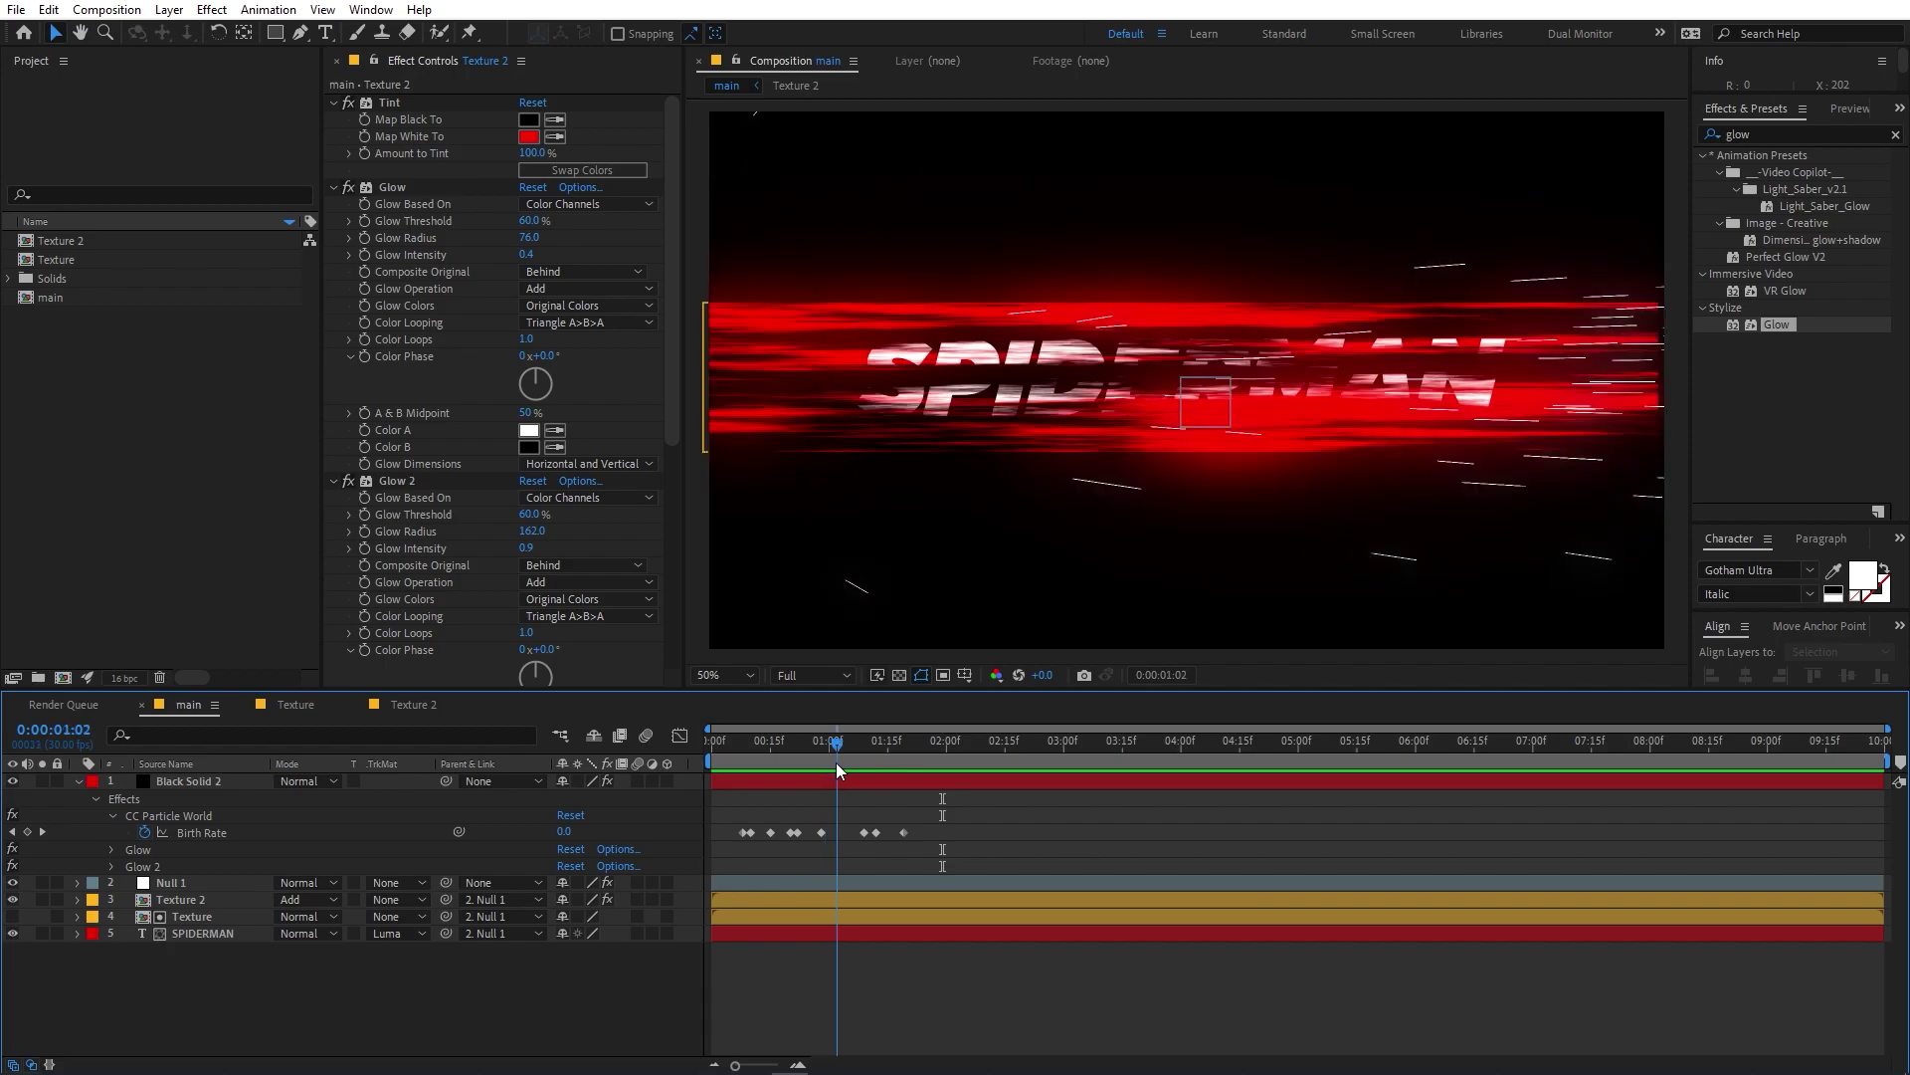
# Apply the Displacement Map effect to the SPIDERMAN text layer with the Texture layer as its displacement map.
pyautogui.click(213, 936)
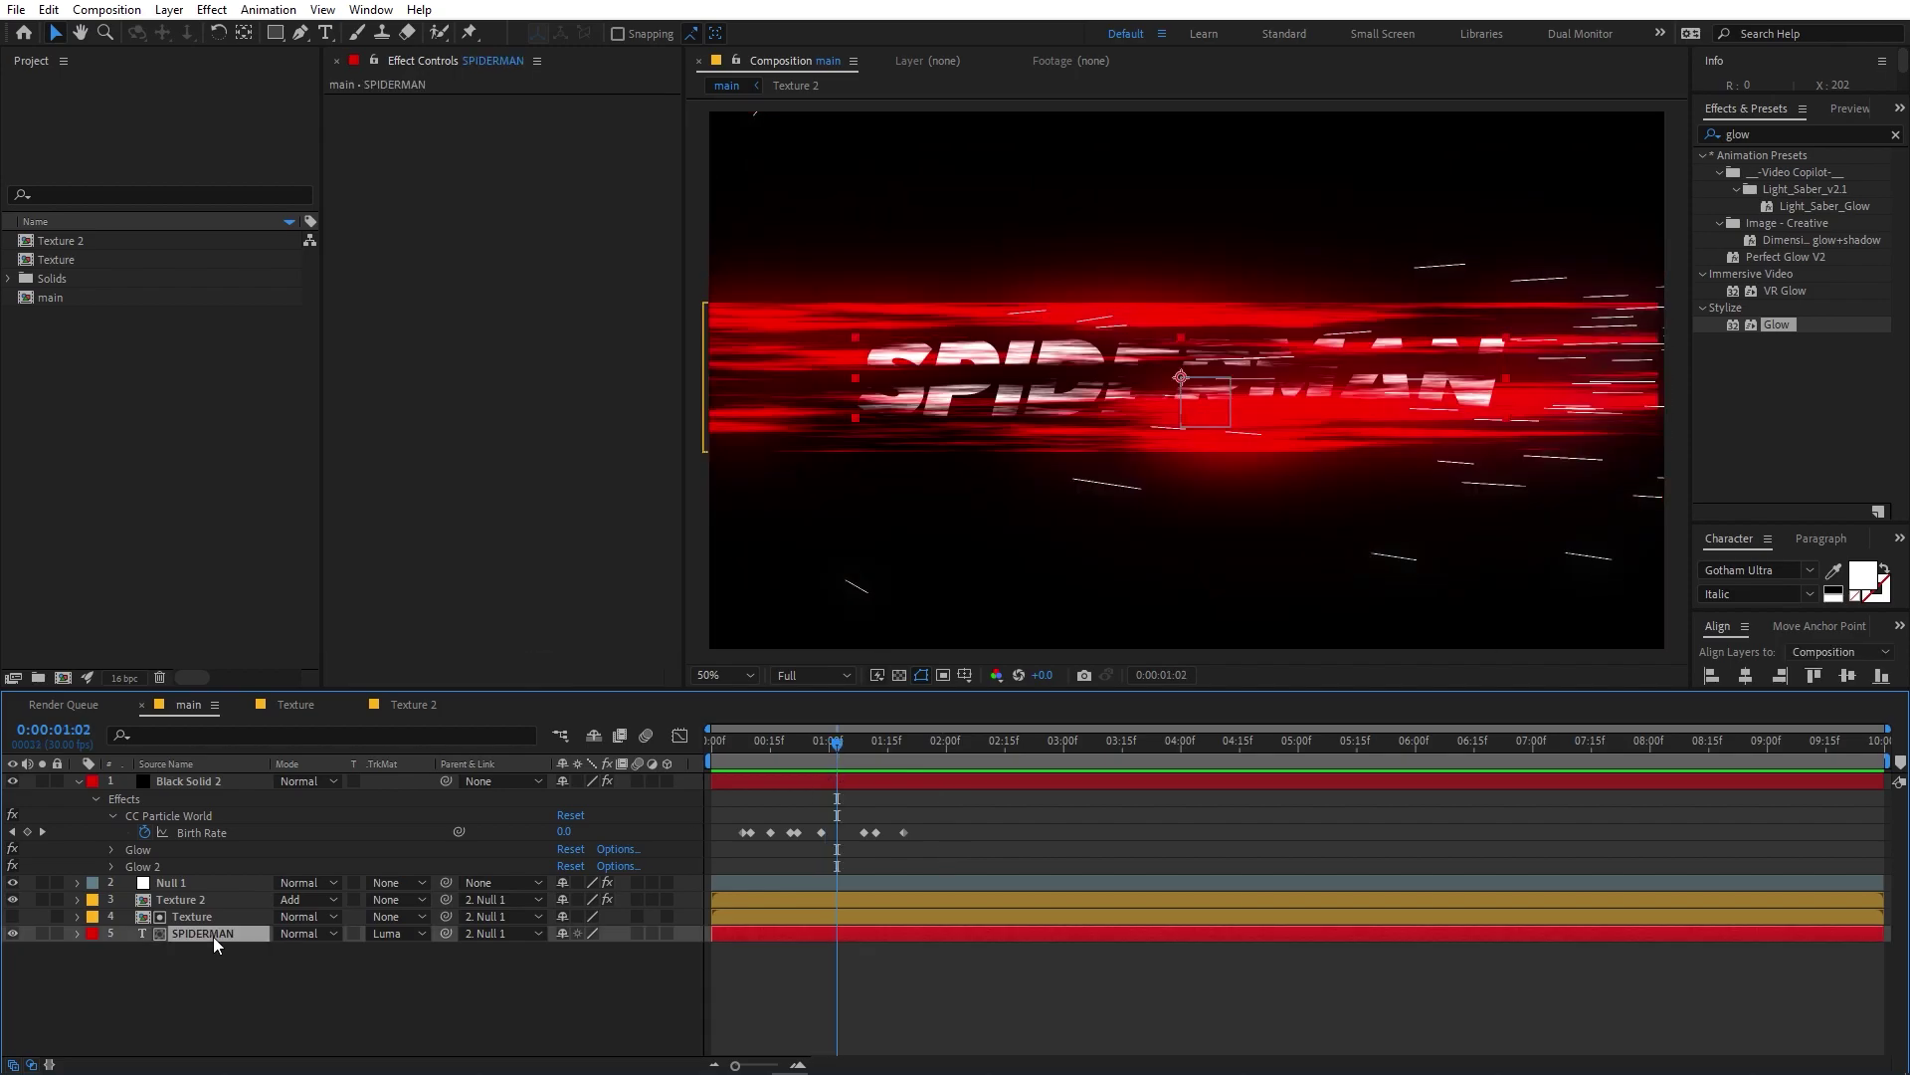
pyautogui.click(1774, 136)
pyautogui.write('di')
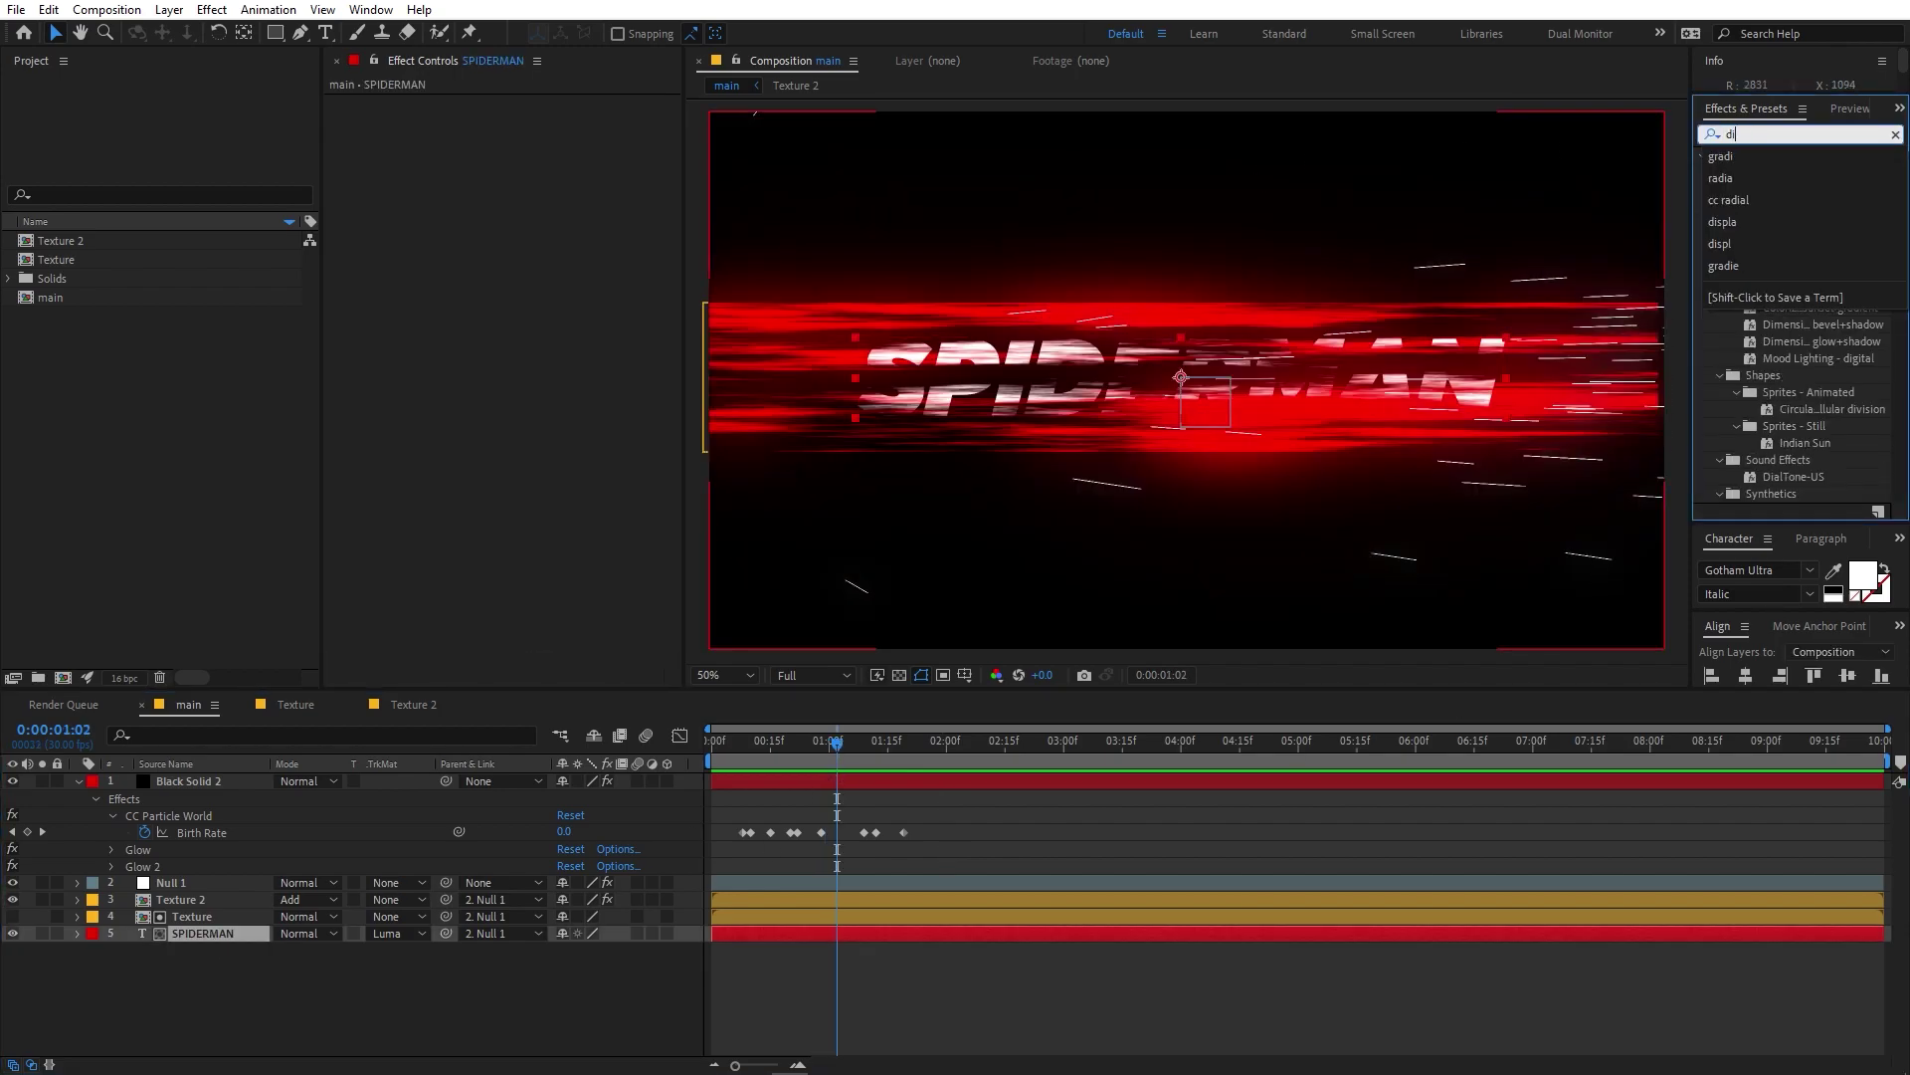
pyautogui.write('spl')
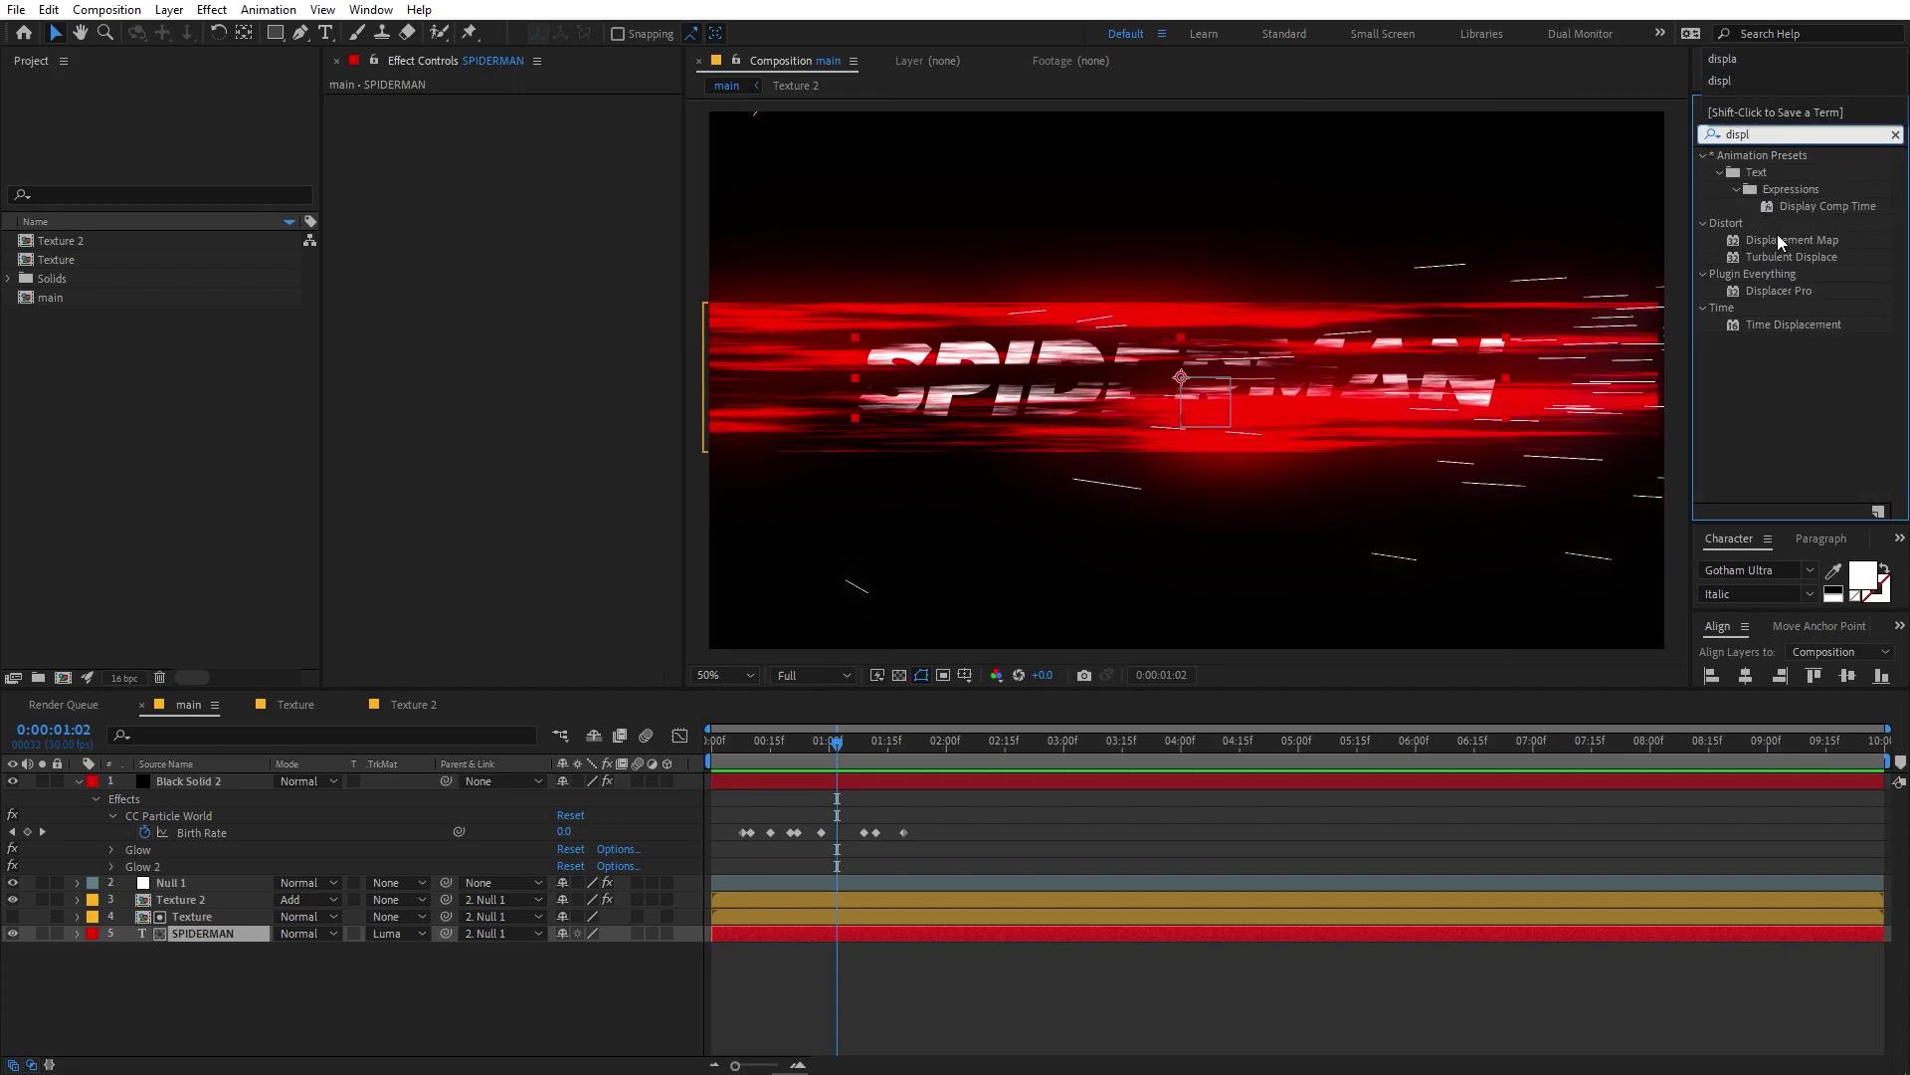
pyautogui.moveTo(1791, 240); pyautogui.dragTo(418, 609)
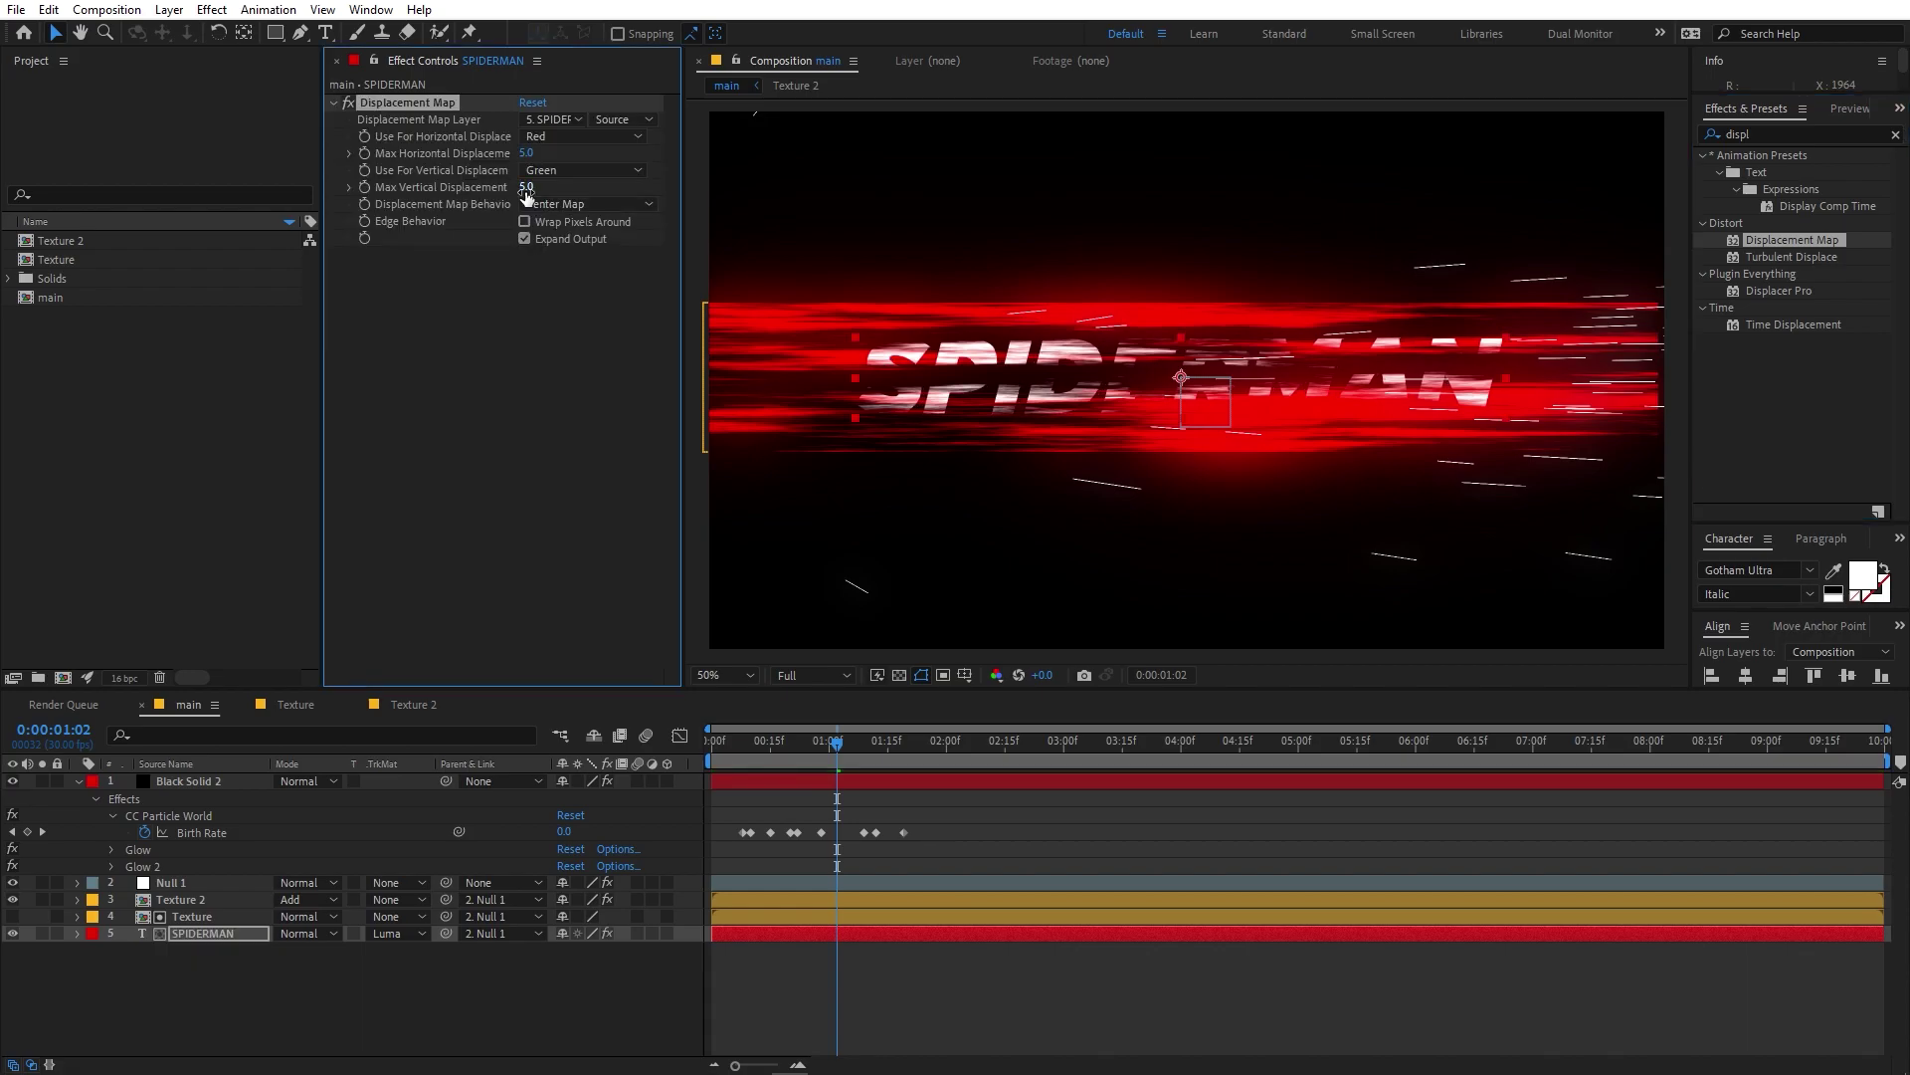
pyautogui.click(552, 119)
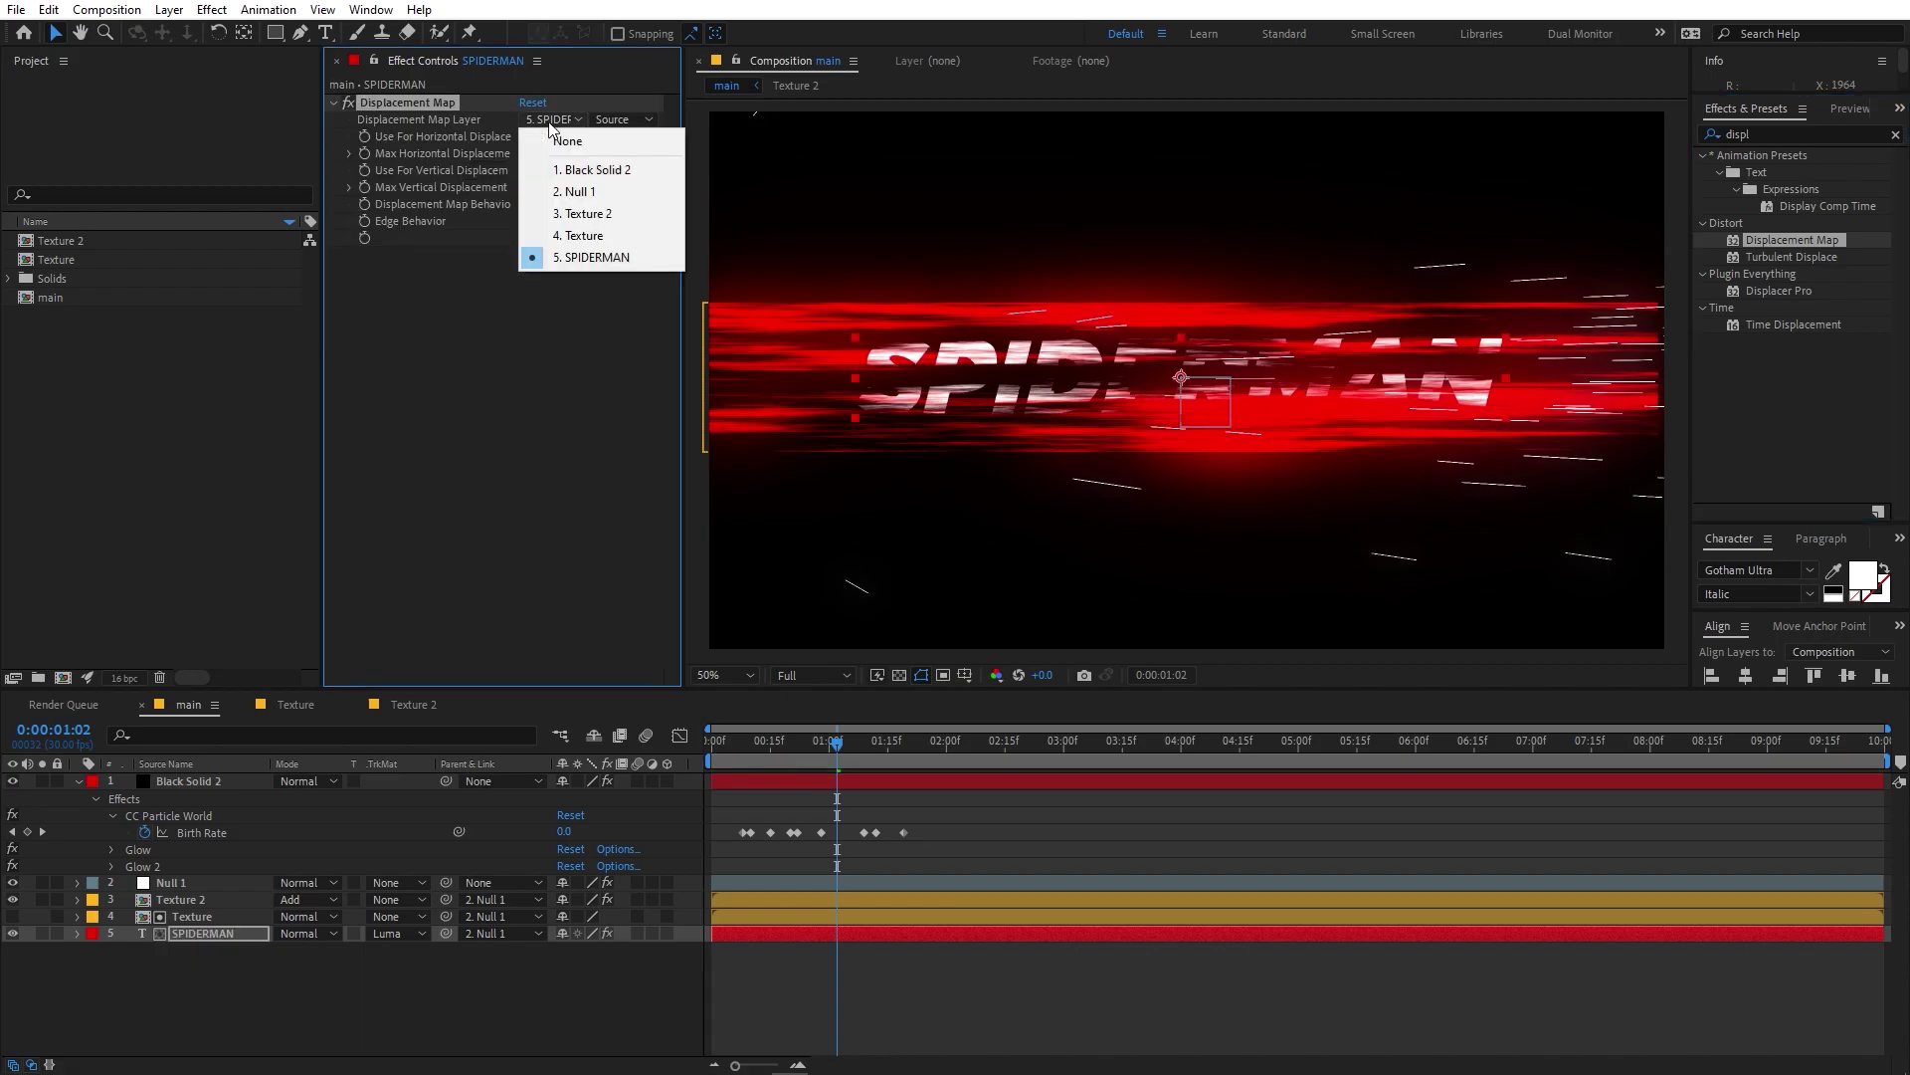
pyautogui.click(582, 236)
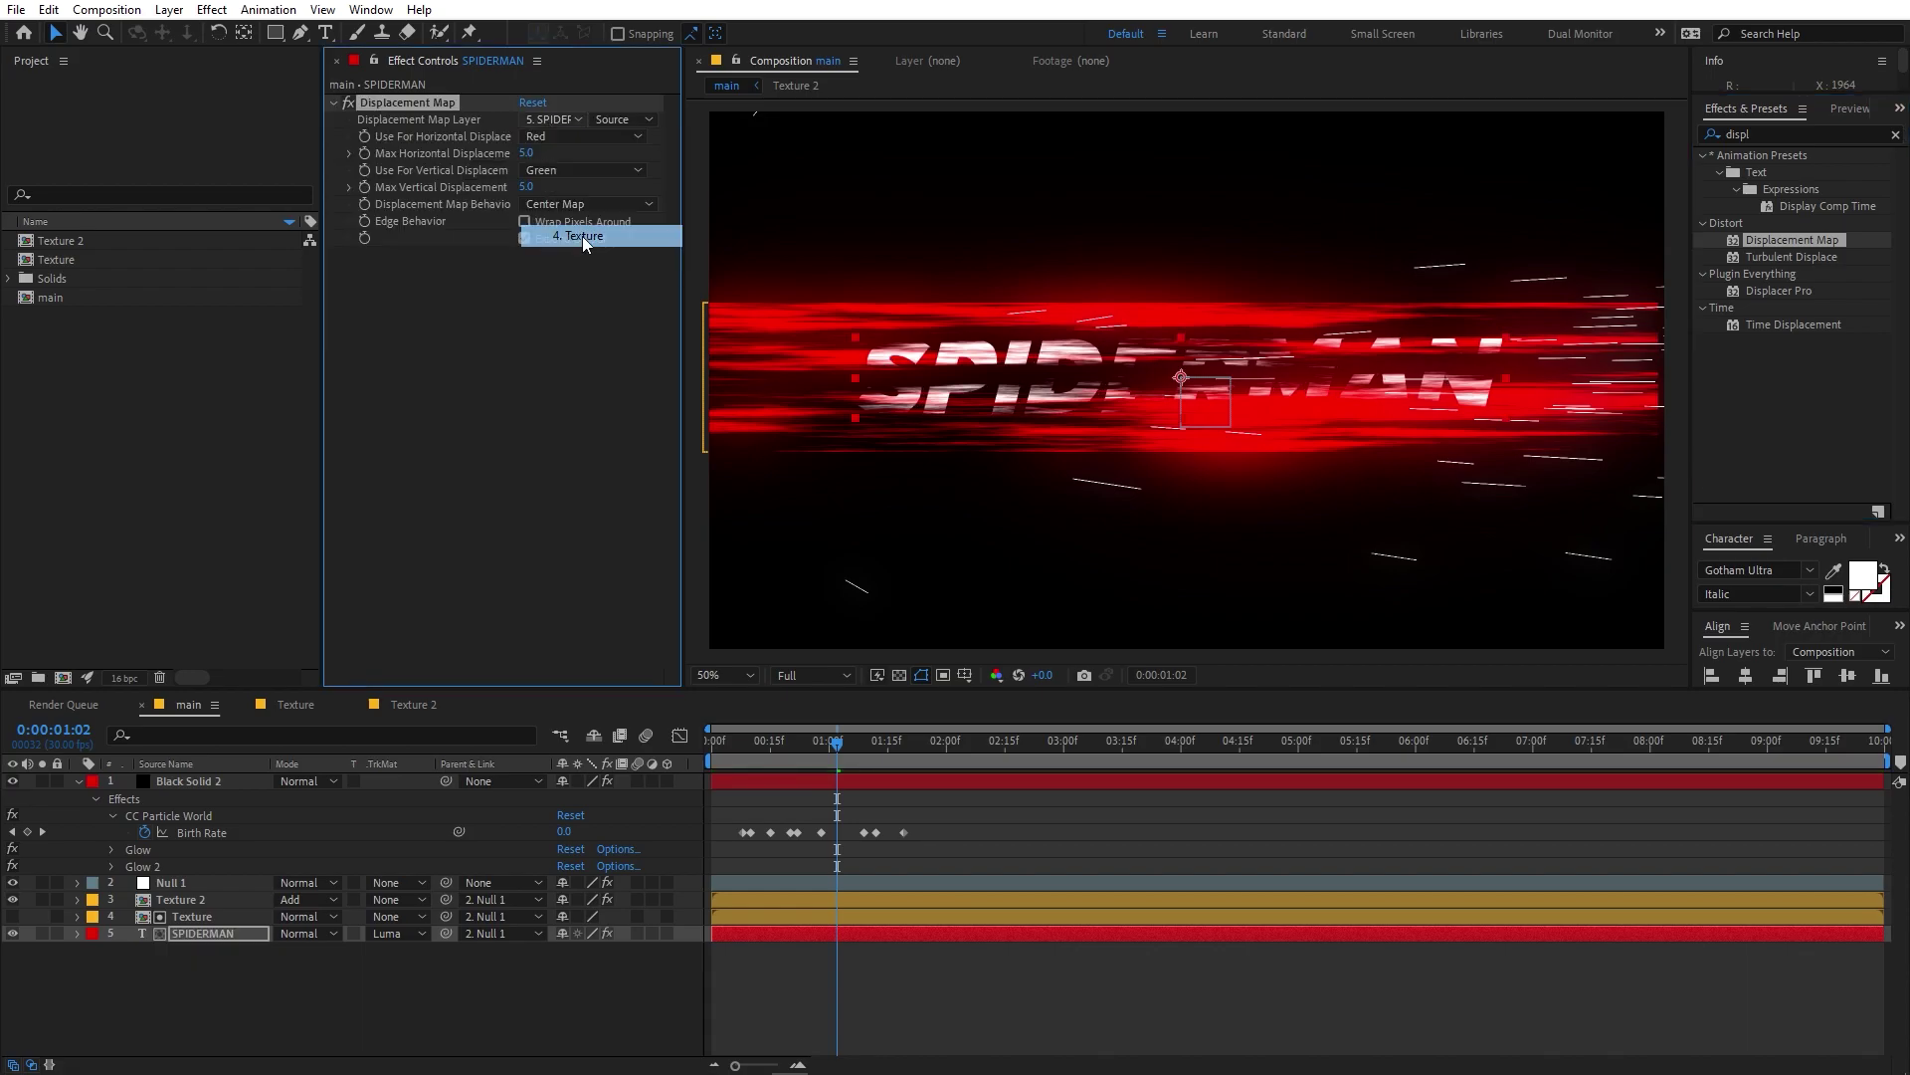
# Set the Displacement Map's Max Vertical Displacement to 0 and its Max Horizontal Displacement to 60.
pyautogui.click(525, 189)
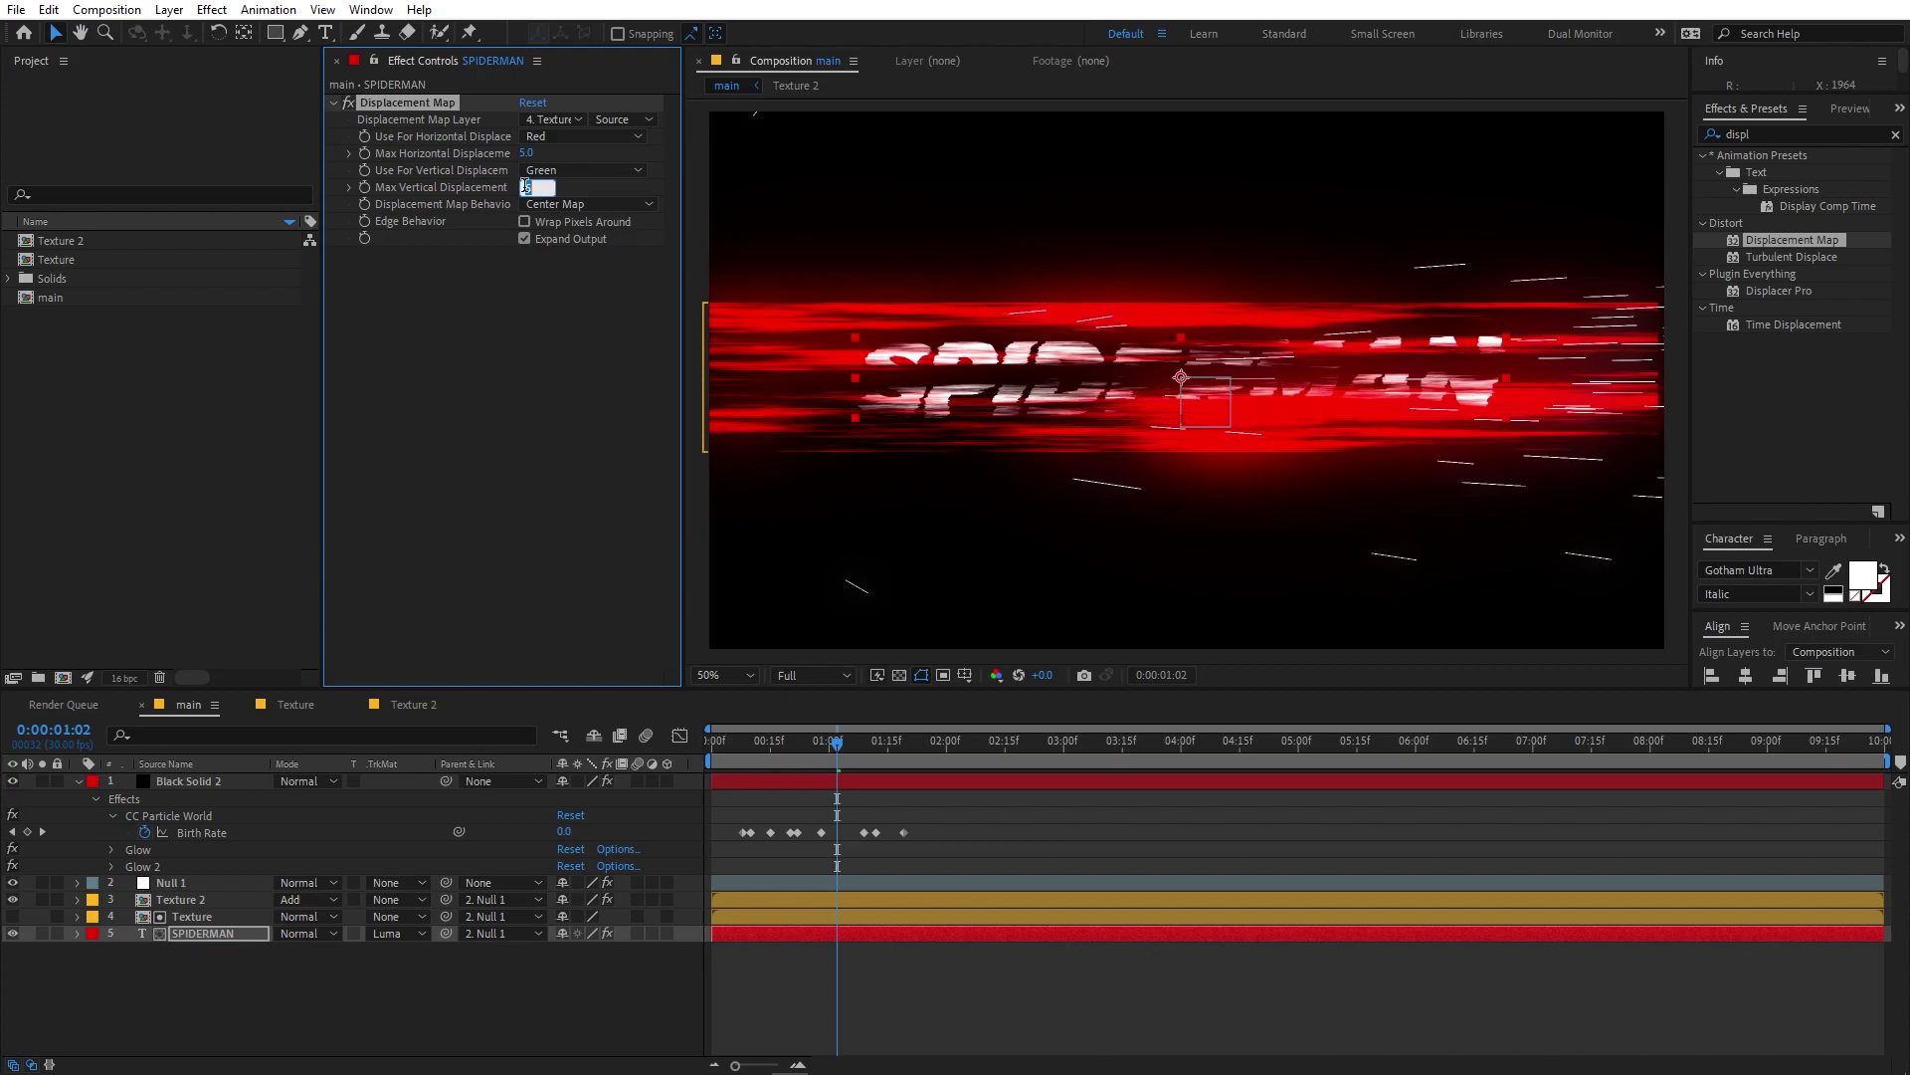
pyautogui.write('0')
pyautogui.press('Return')
pyautogui.click(525, 154)
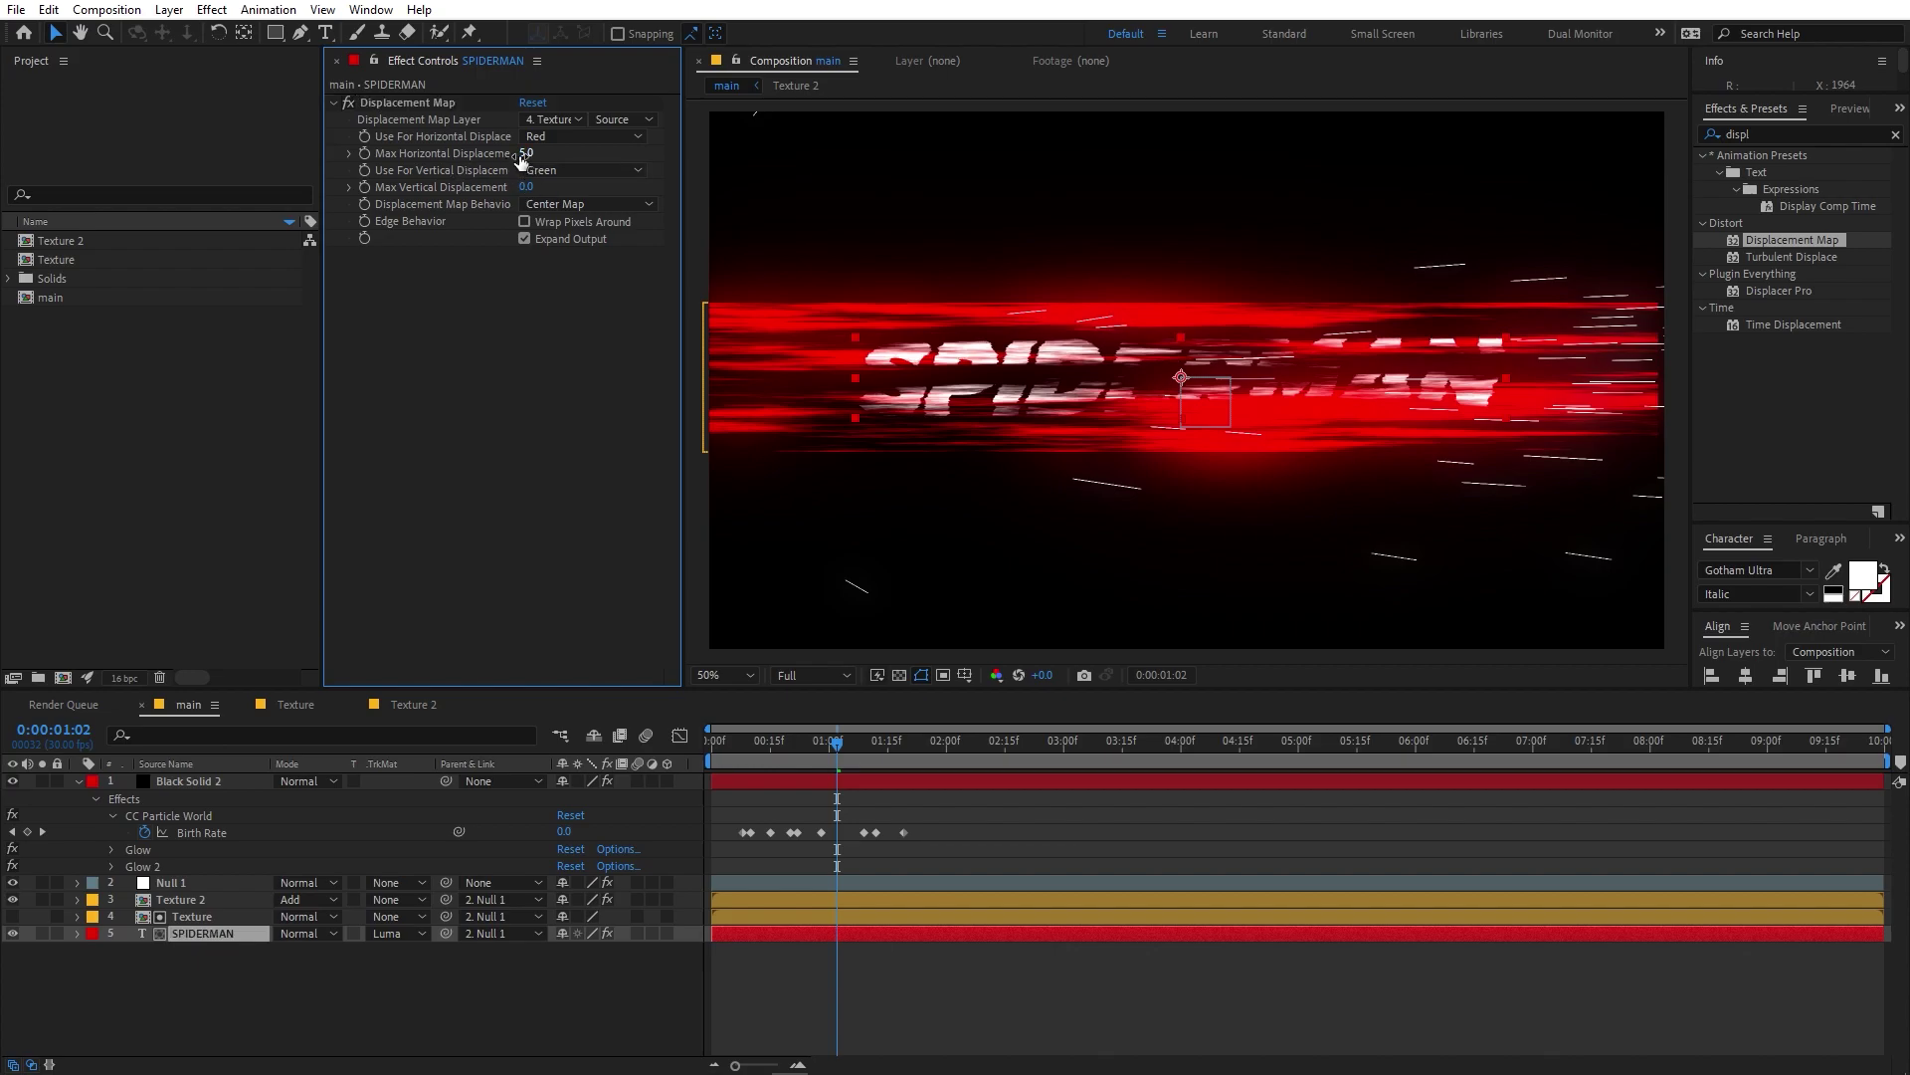
pyautogui.write('30')
pyautogui.press('Return')
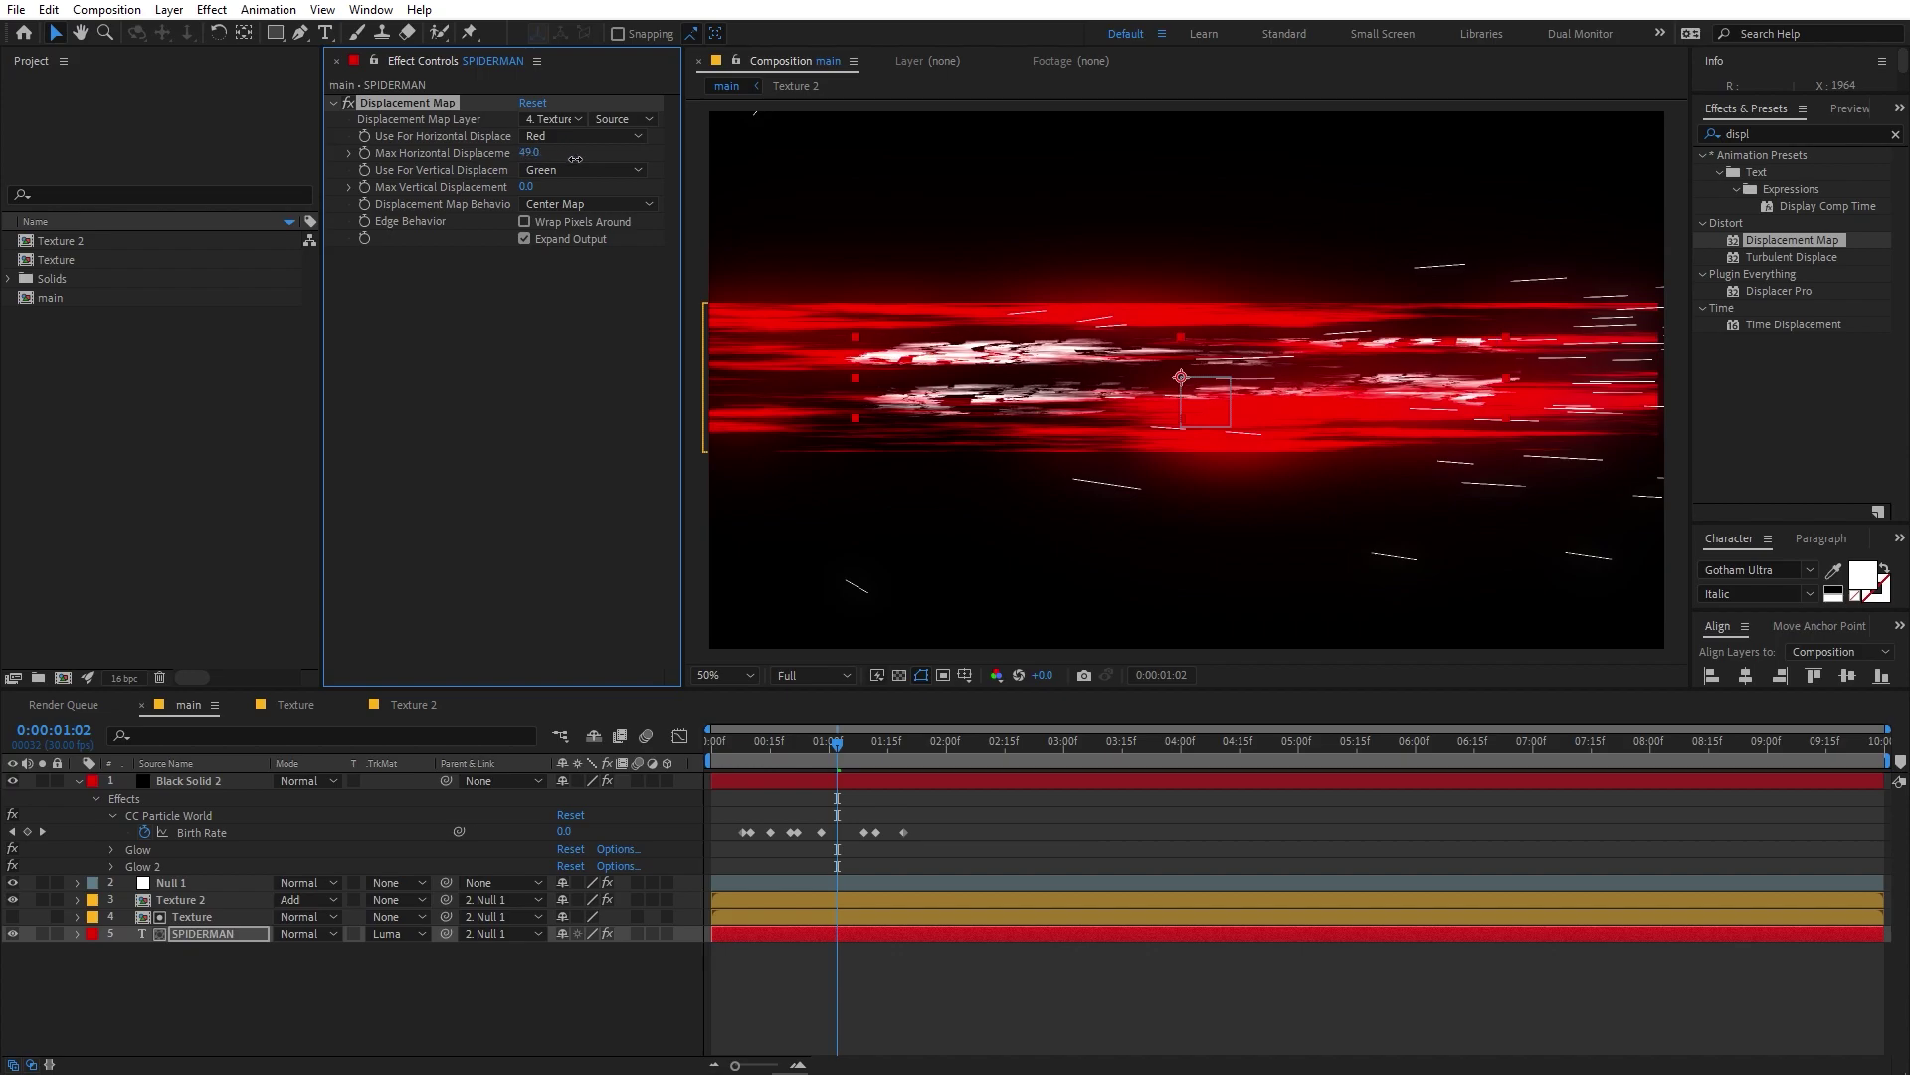
pyautogui.click(527, 152)
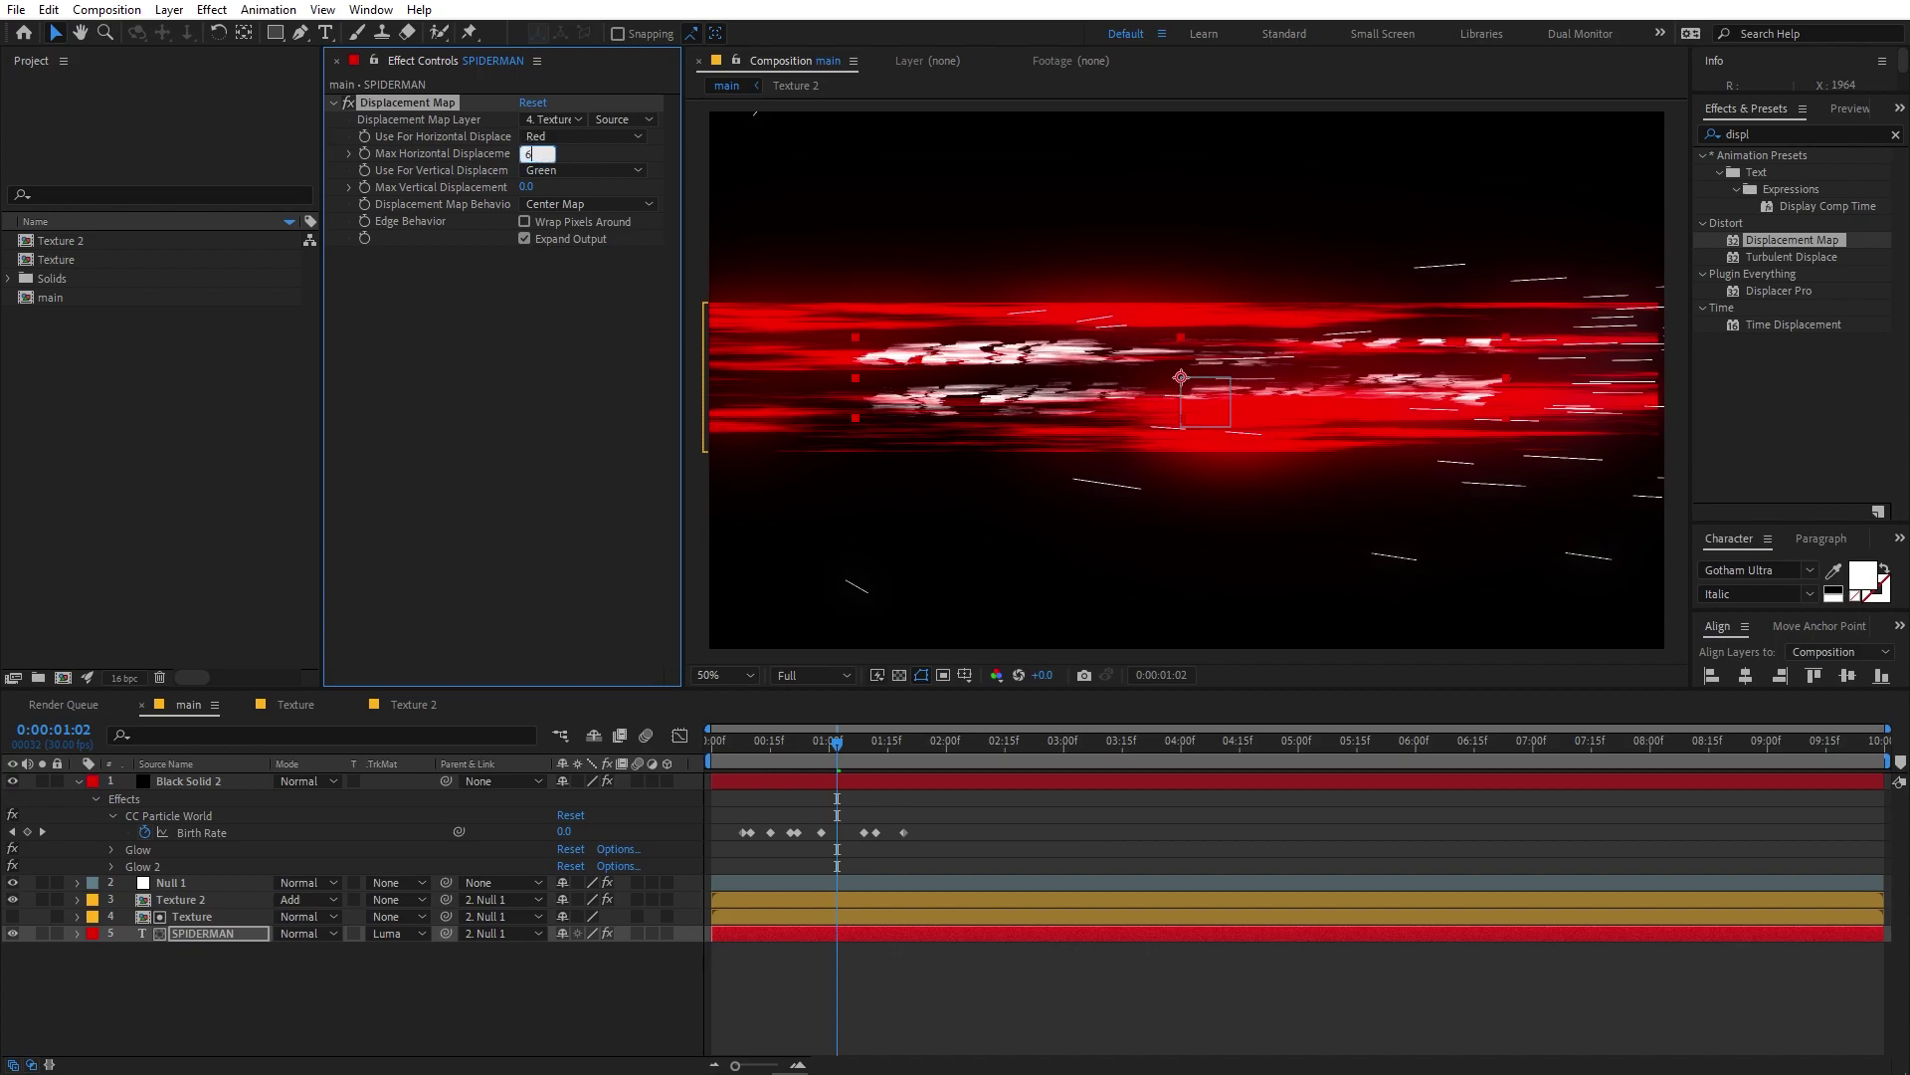
pyautogui.write('6')
pyautogui.press('Return')
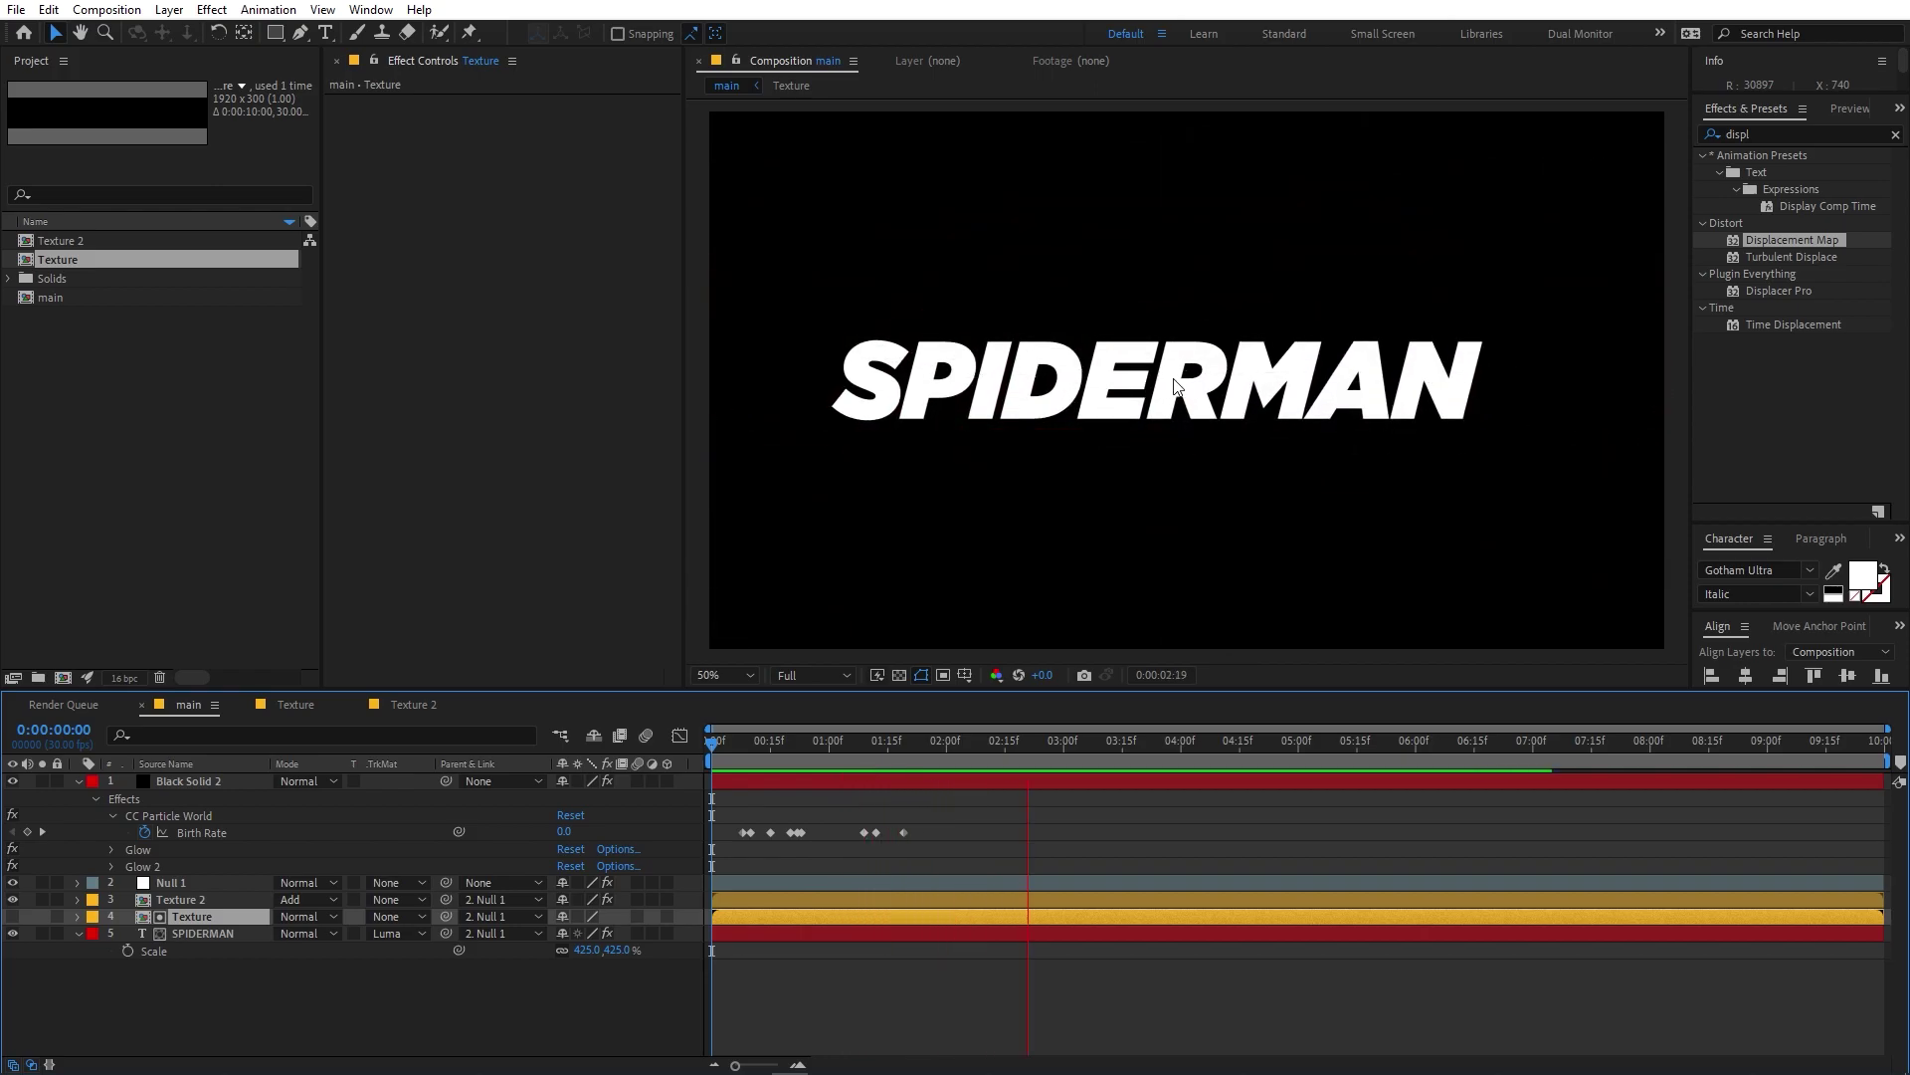
# Raise the Fractal Noise Brightness keyframe at 0:00:00:11 in the Texture composition, and preview the main composition.
pyautogui.press('space')
pyautogui.moveTo(1028, 758); pyautogui.dragTo(737, 780)
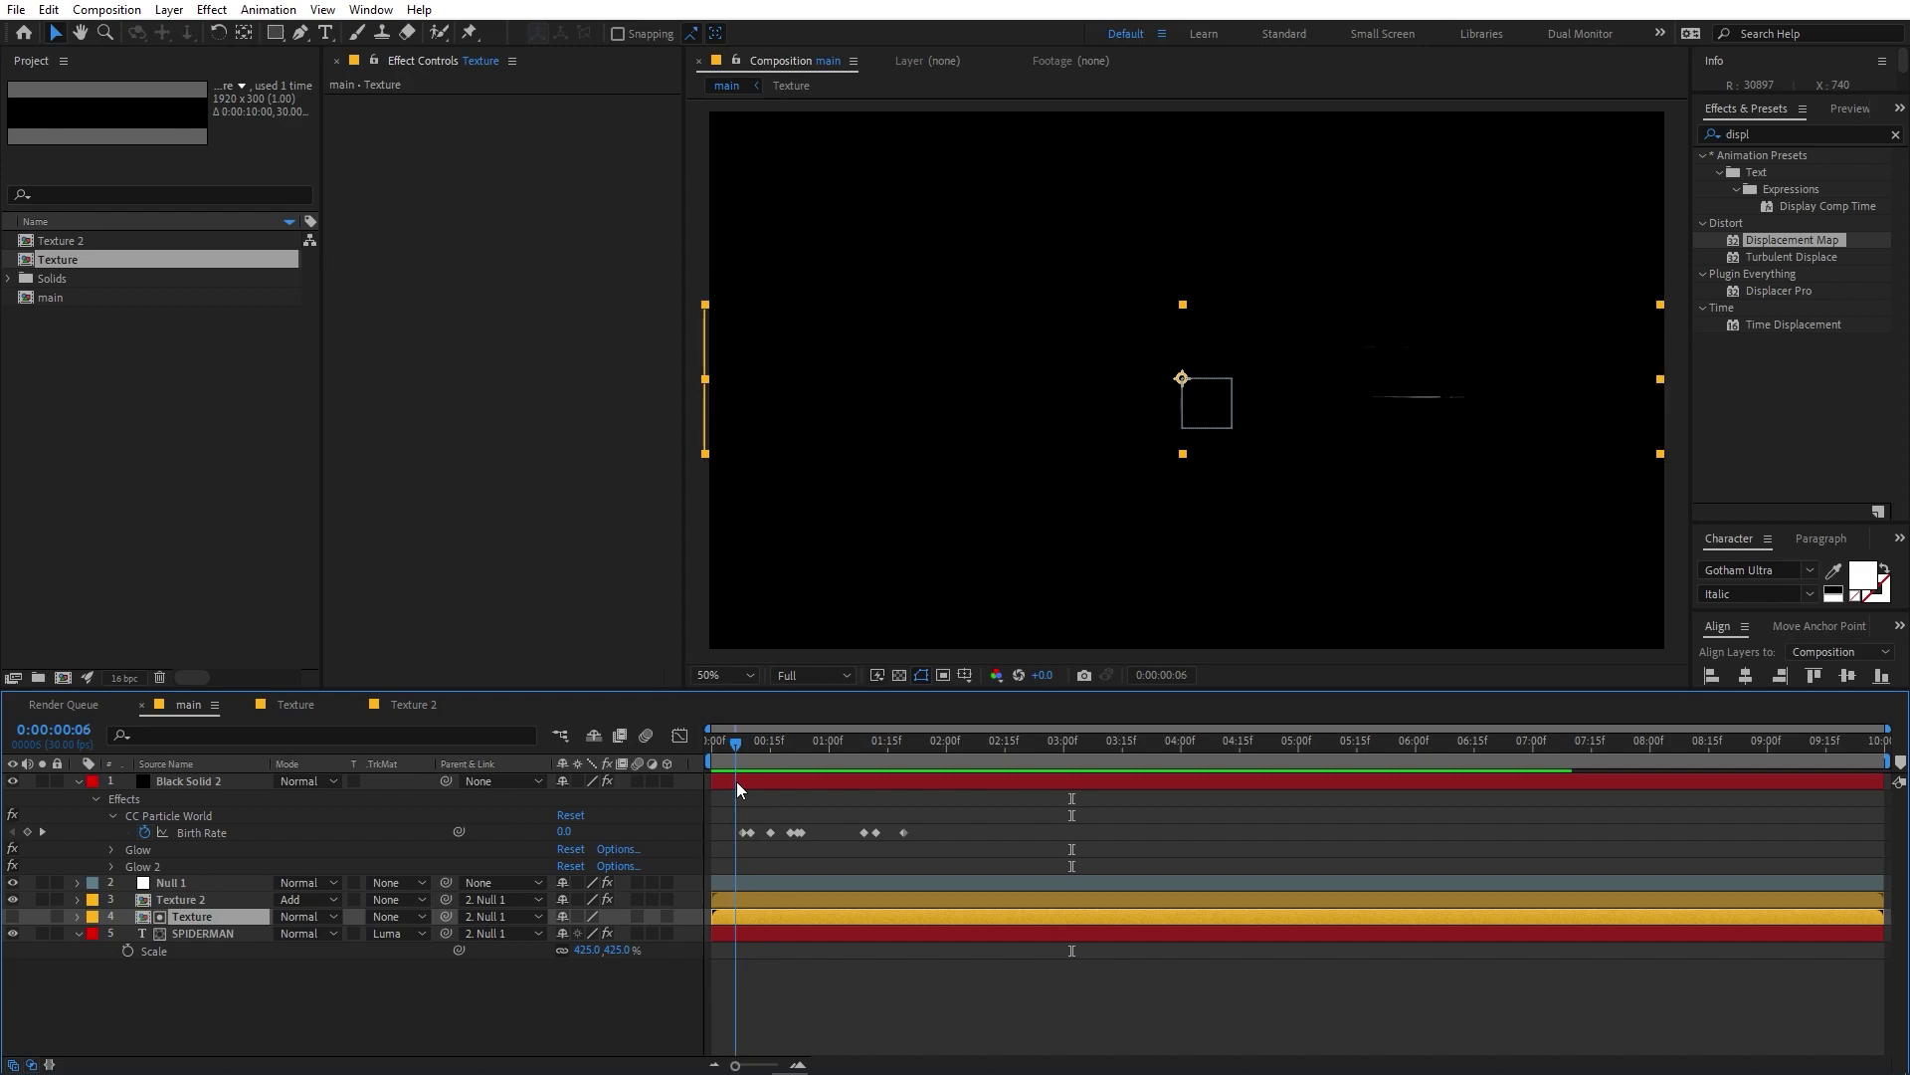
pyautogui.doubleClick(199, 913)
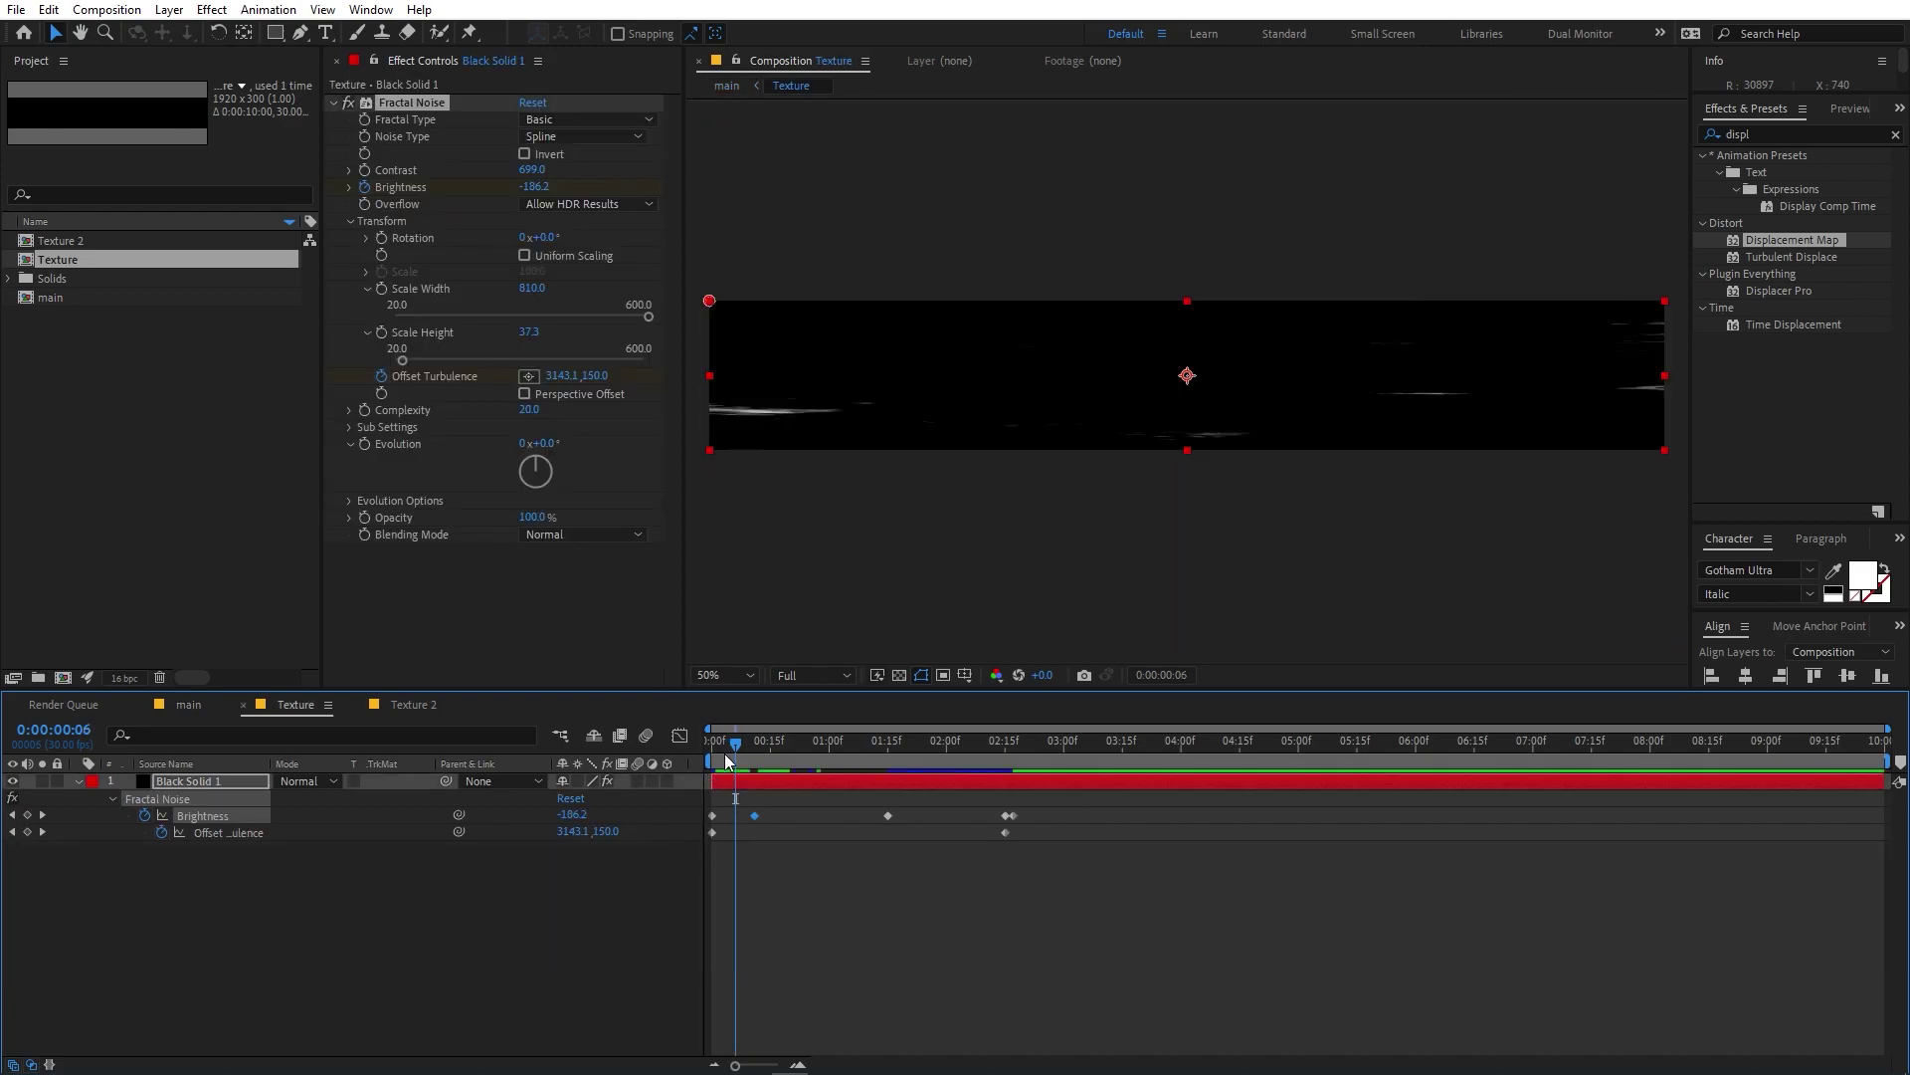
pyautogui.press('space')
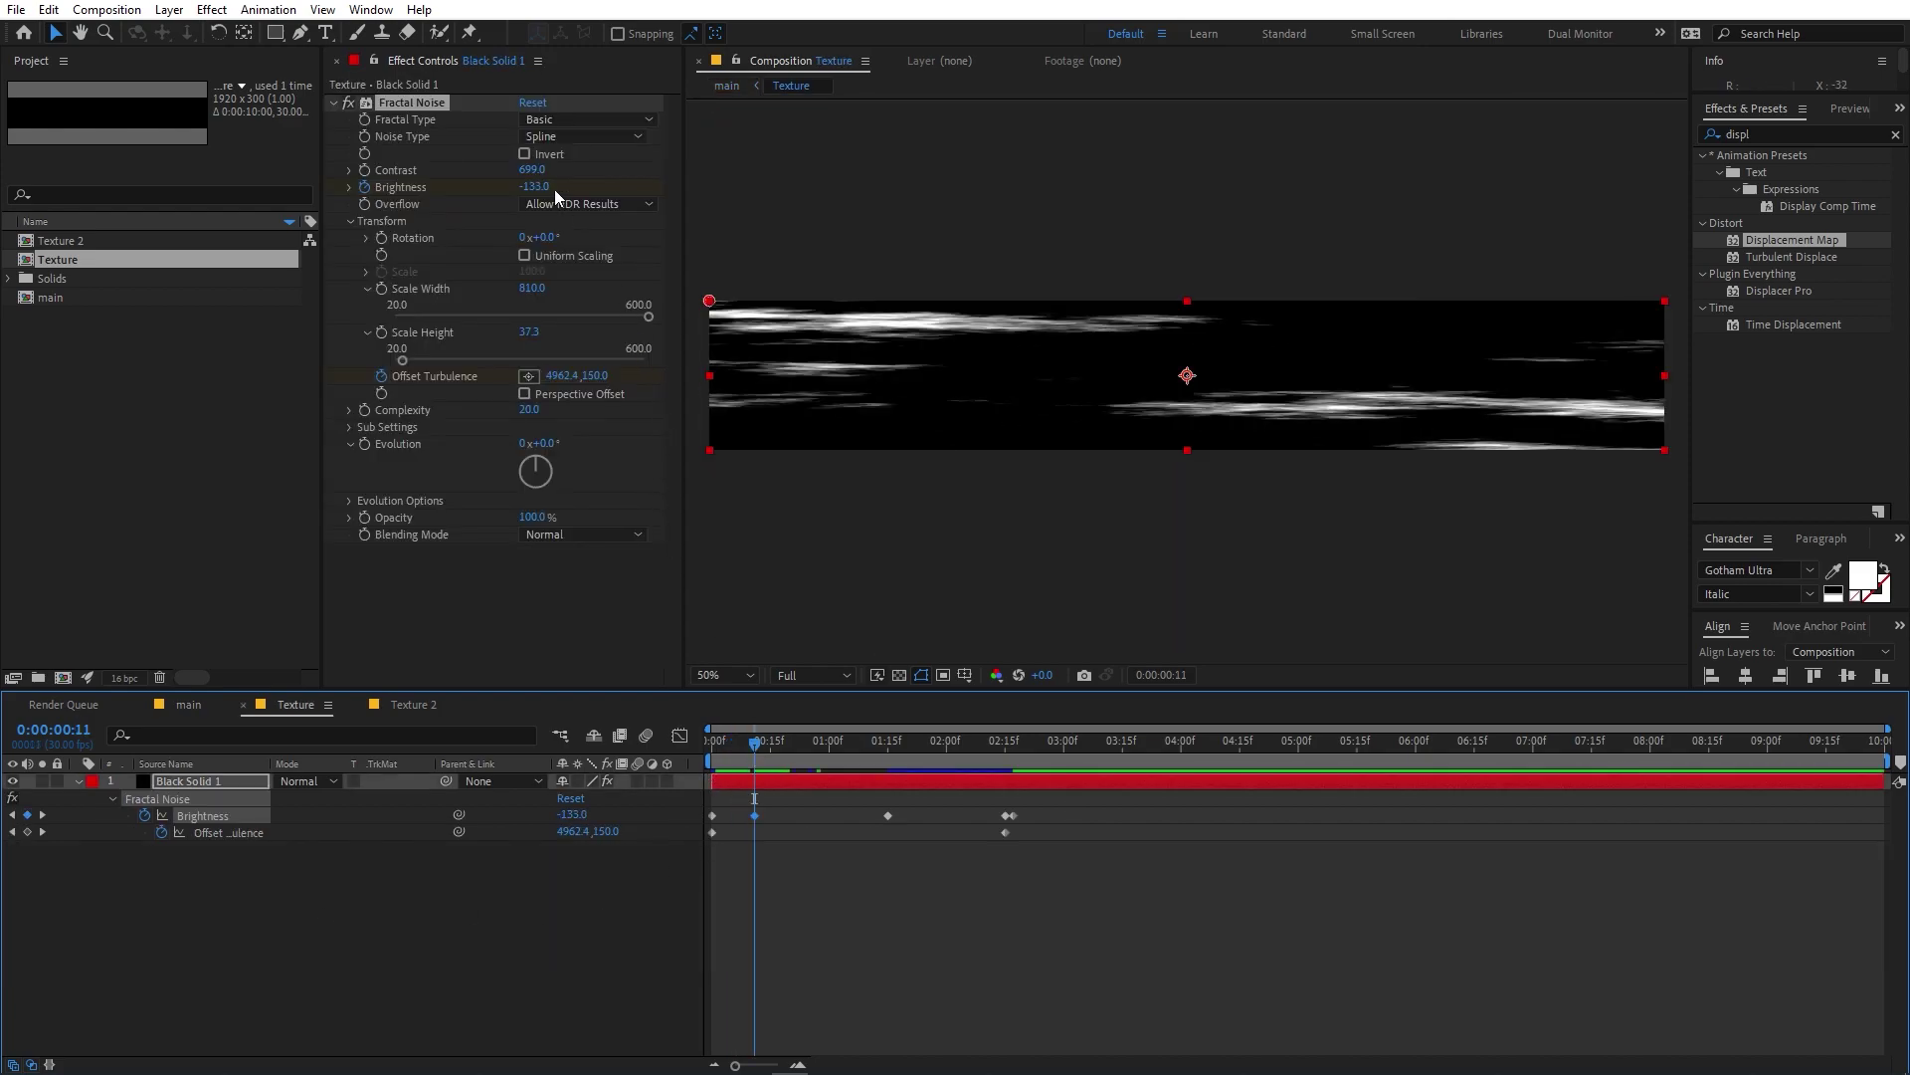
pyautogui.moveTo(546, 187); pyautogui.dragTo(642, 190)
pyautogui.click(191, 704)
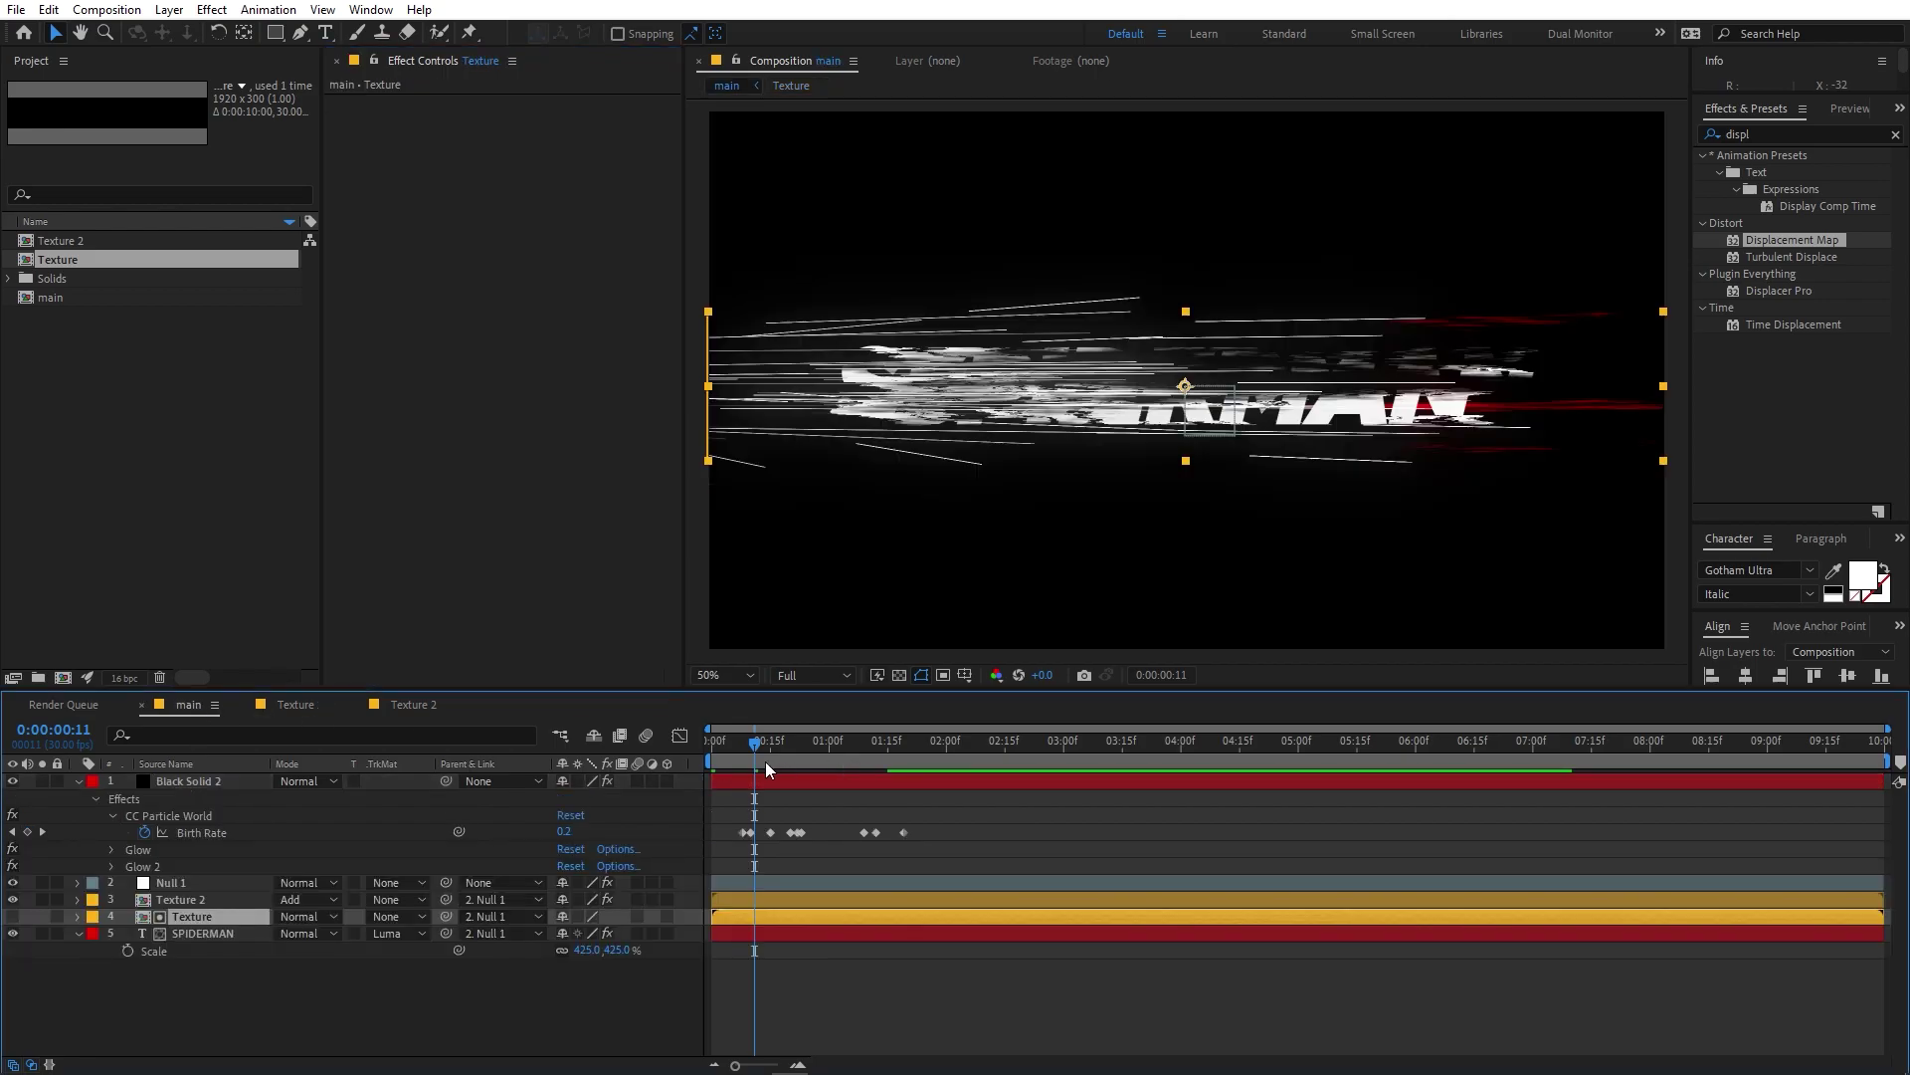
pyautogui.moveTo(766, 762); pyautogui.dragTo(497, 789)
pyautogui.press('space')
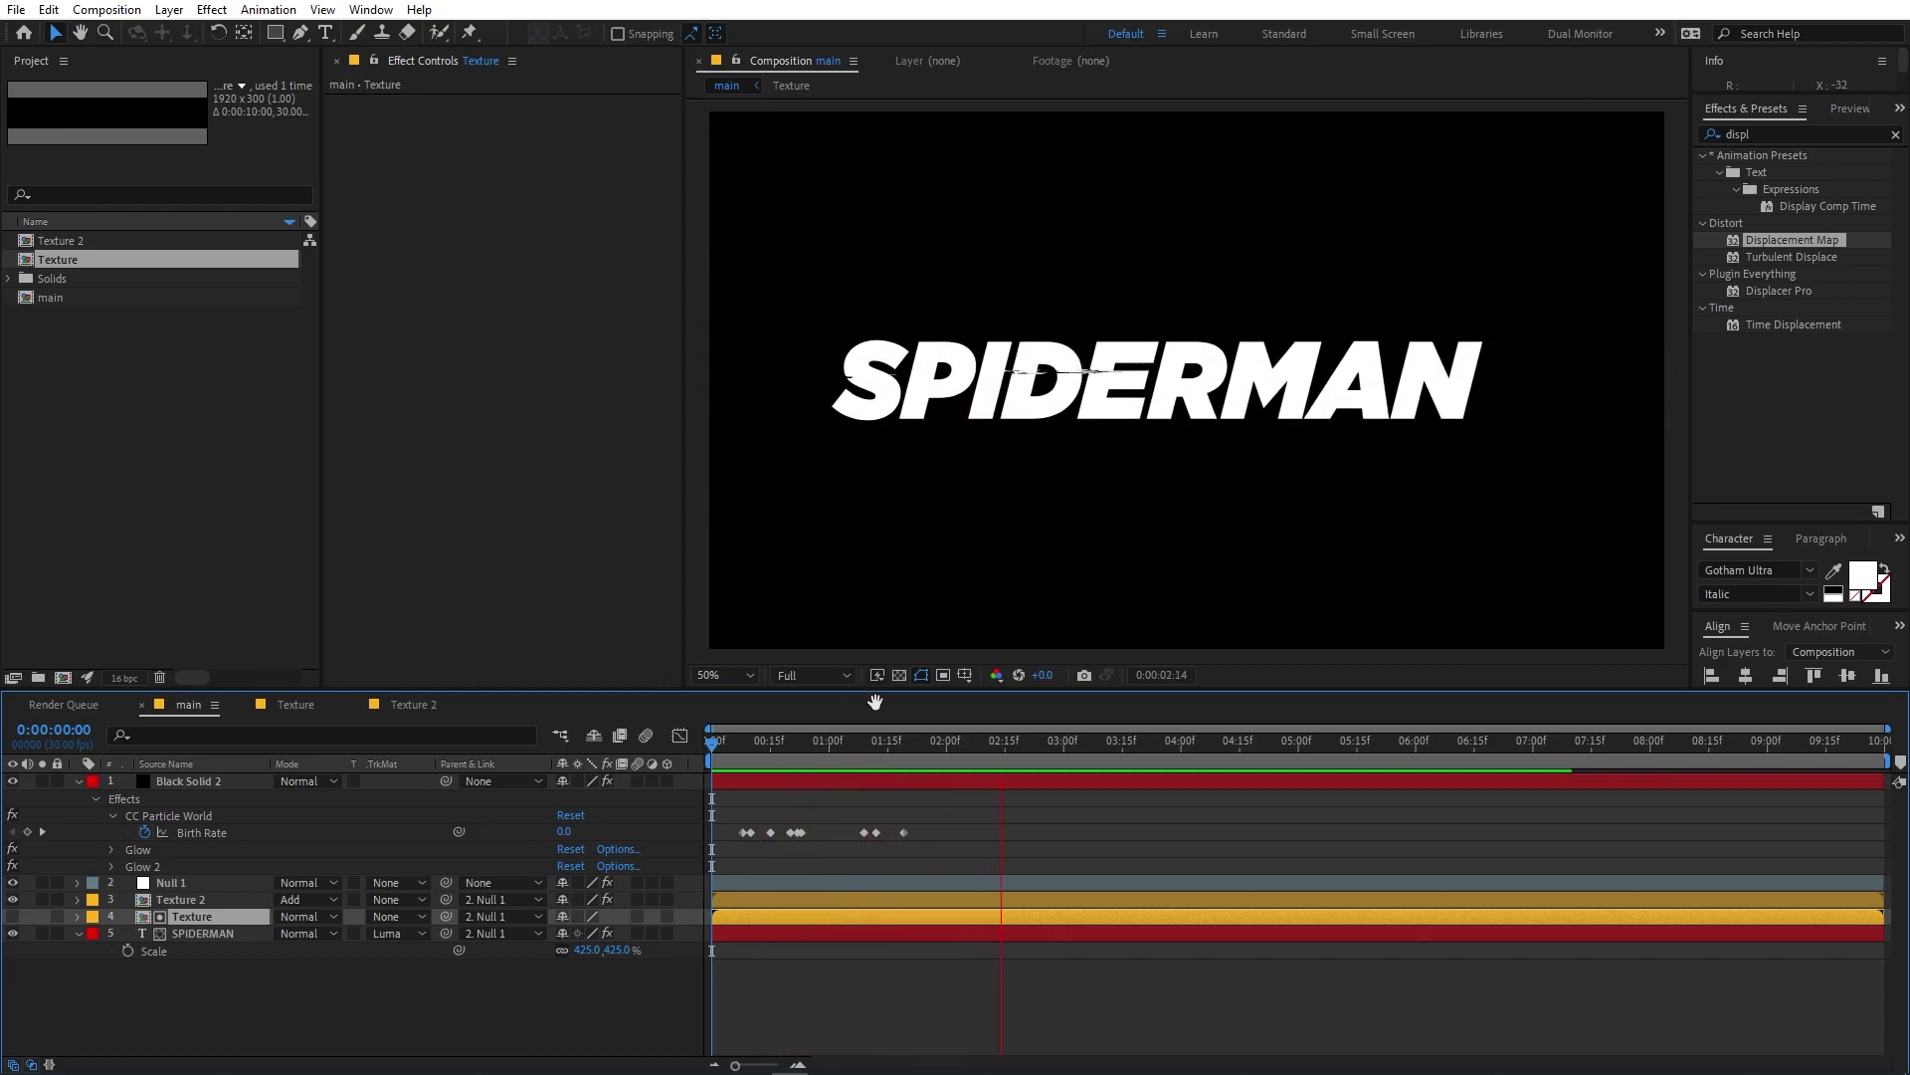
pyautogui.press('space')
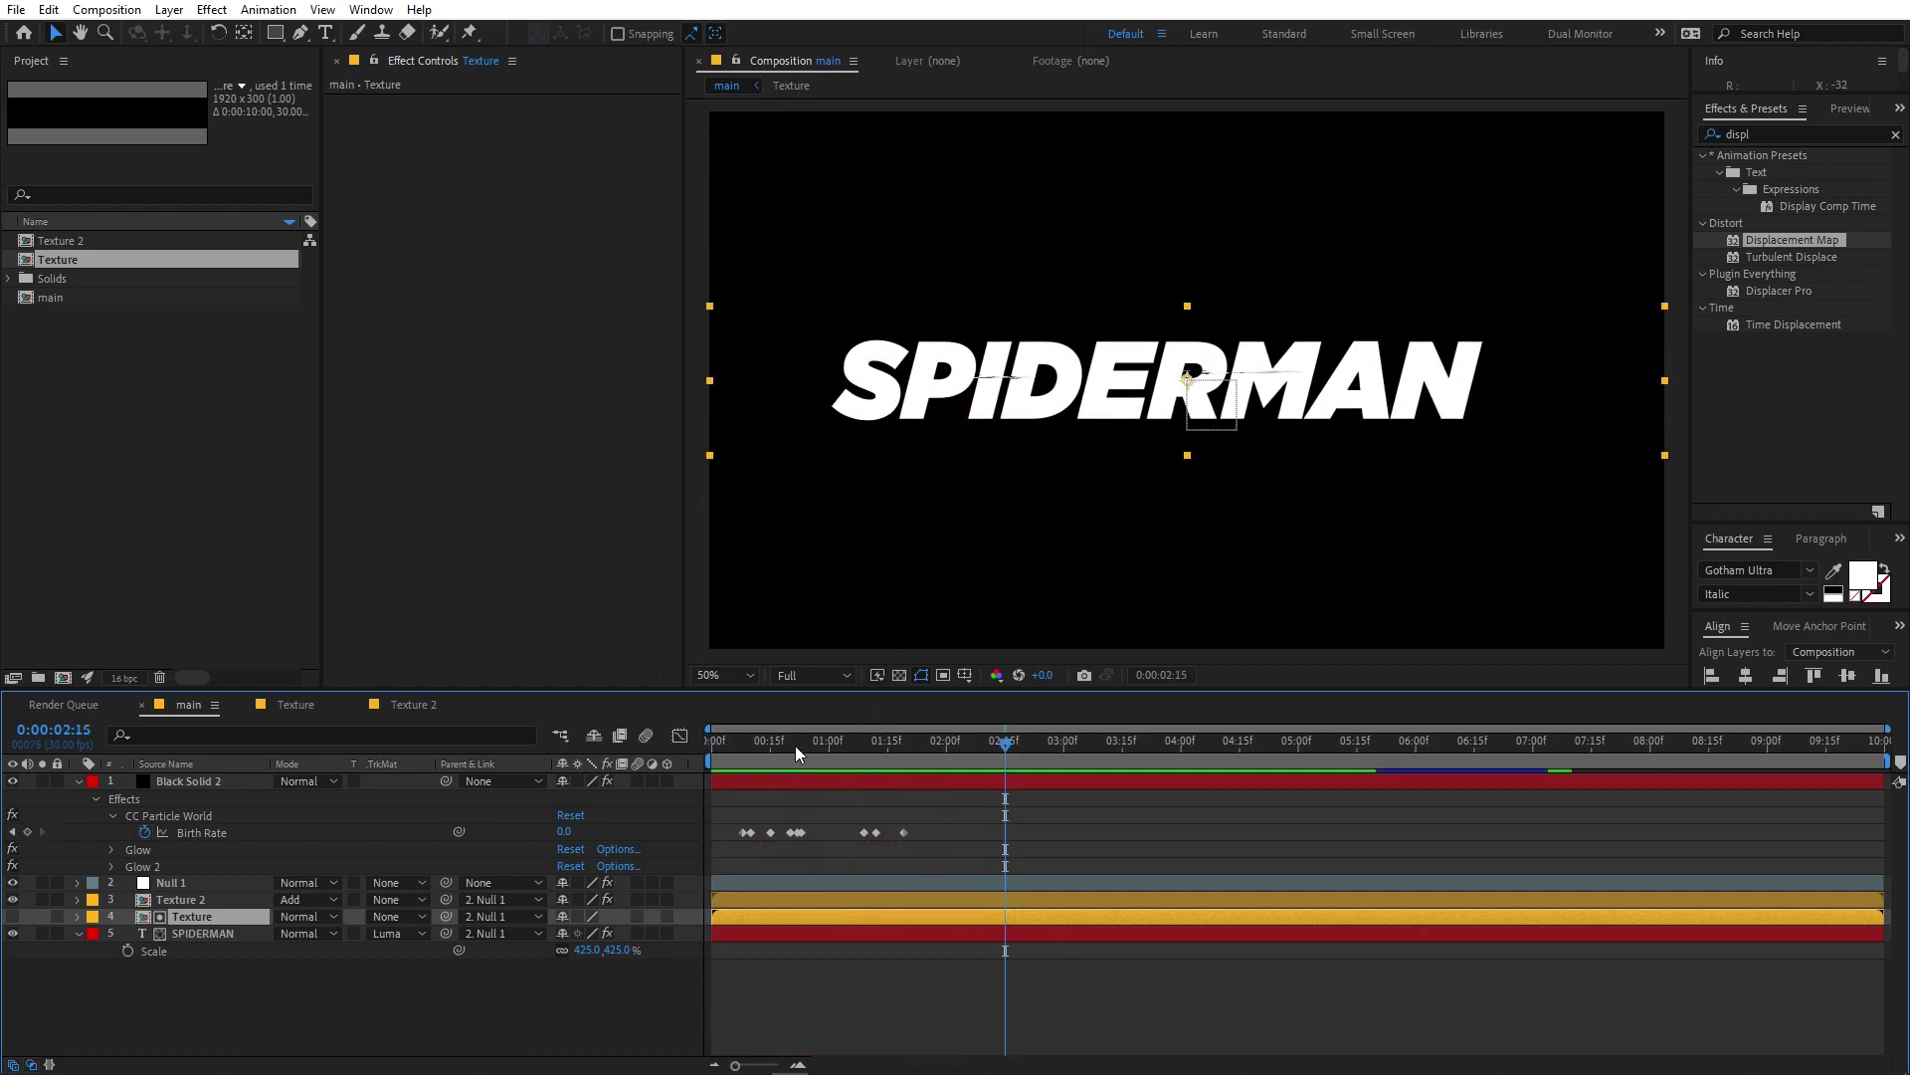
# Set the particle layer's Birth Rate keyframe at 0:00:00:22 to 0 and preview the animation from the start.
pyautogui.click(794, 744)
pyautogui.moveTo(794, 744); pyautogui.dragTo(808, 746)
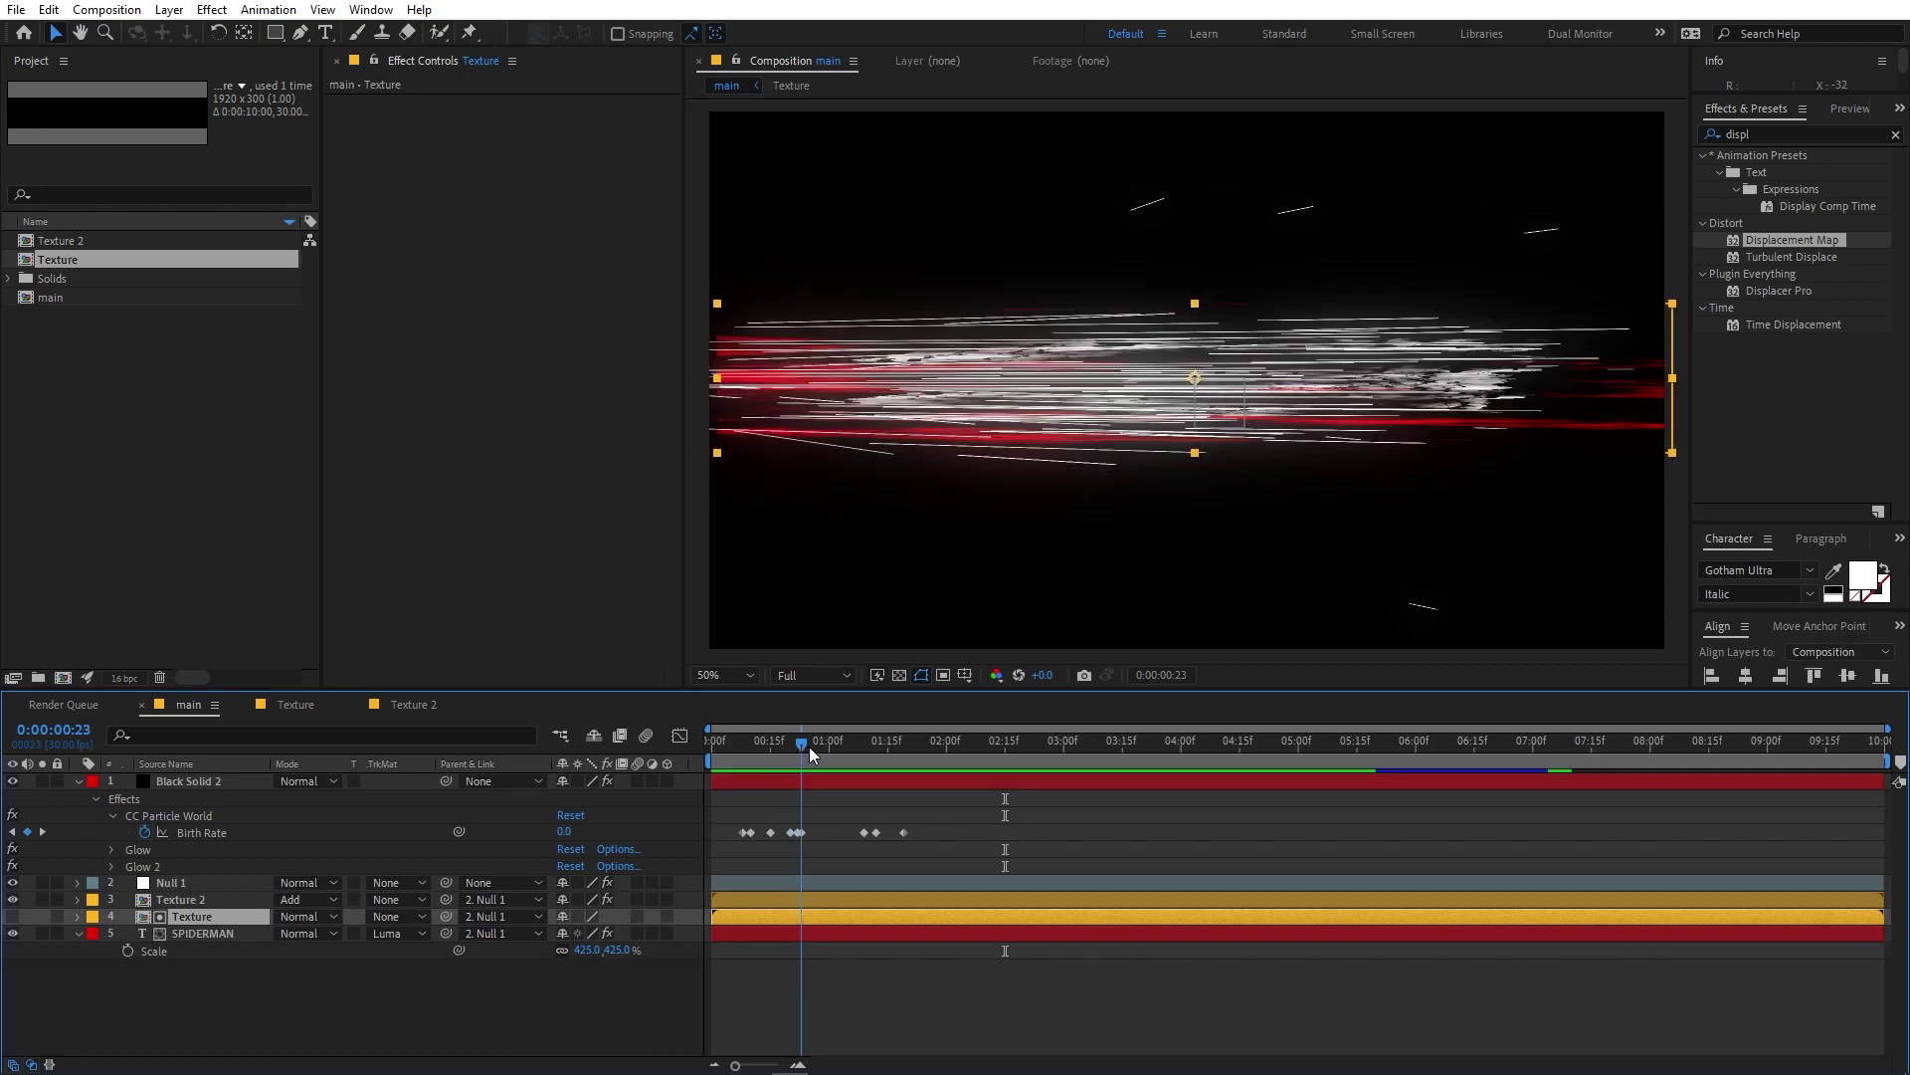
pyautogui.press(';')
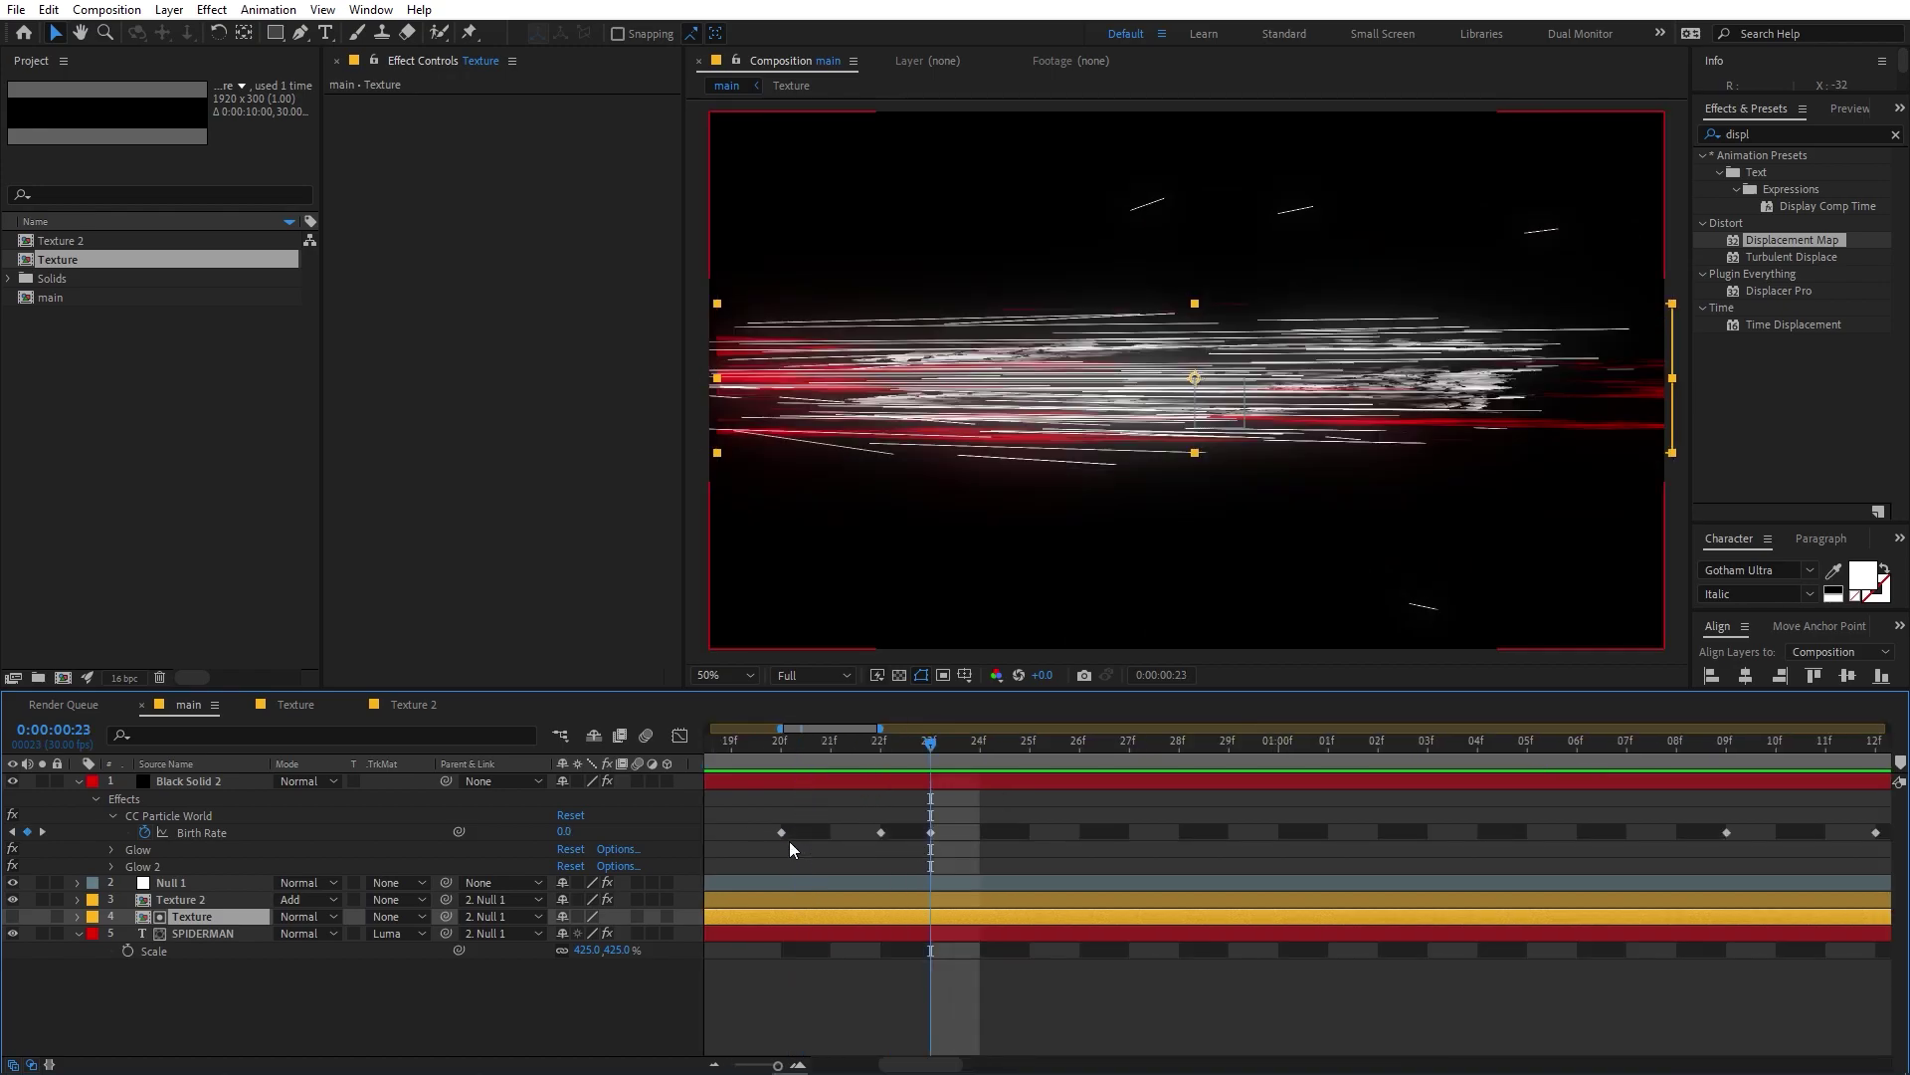
pyautogui.click(899, 749)
pyautogui.click(877, 780)
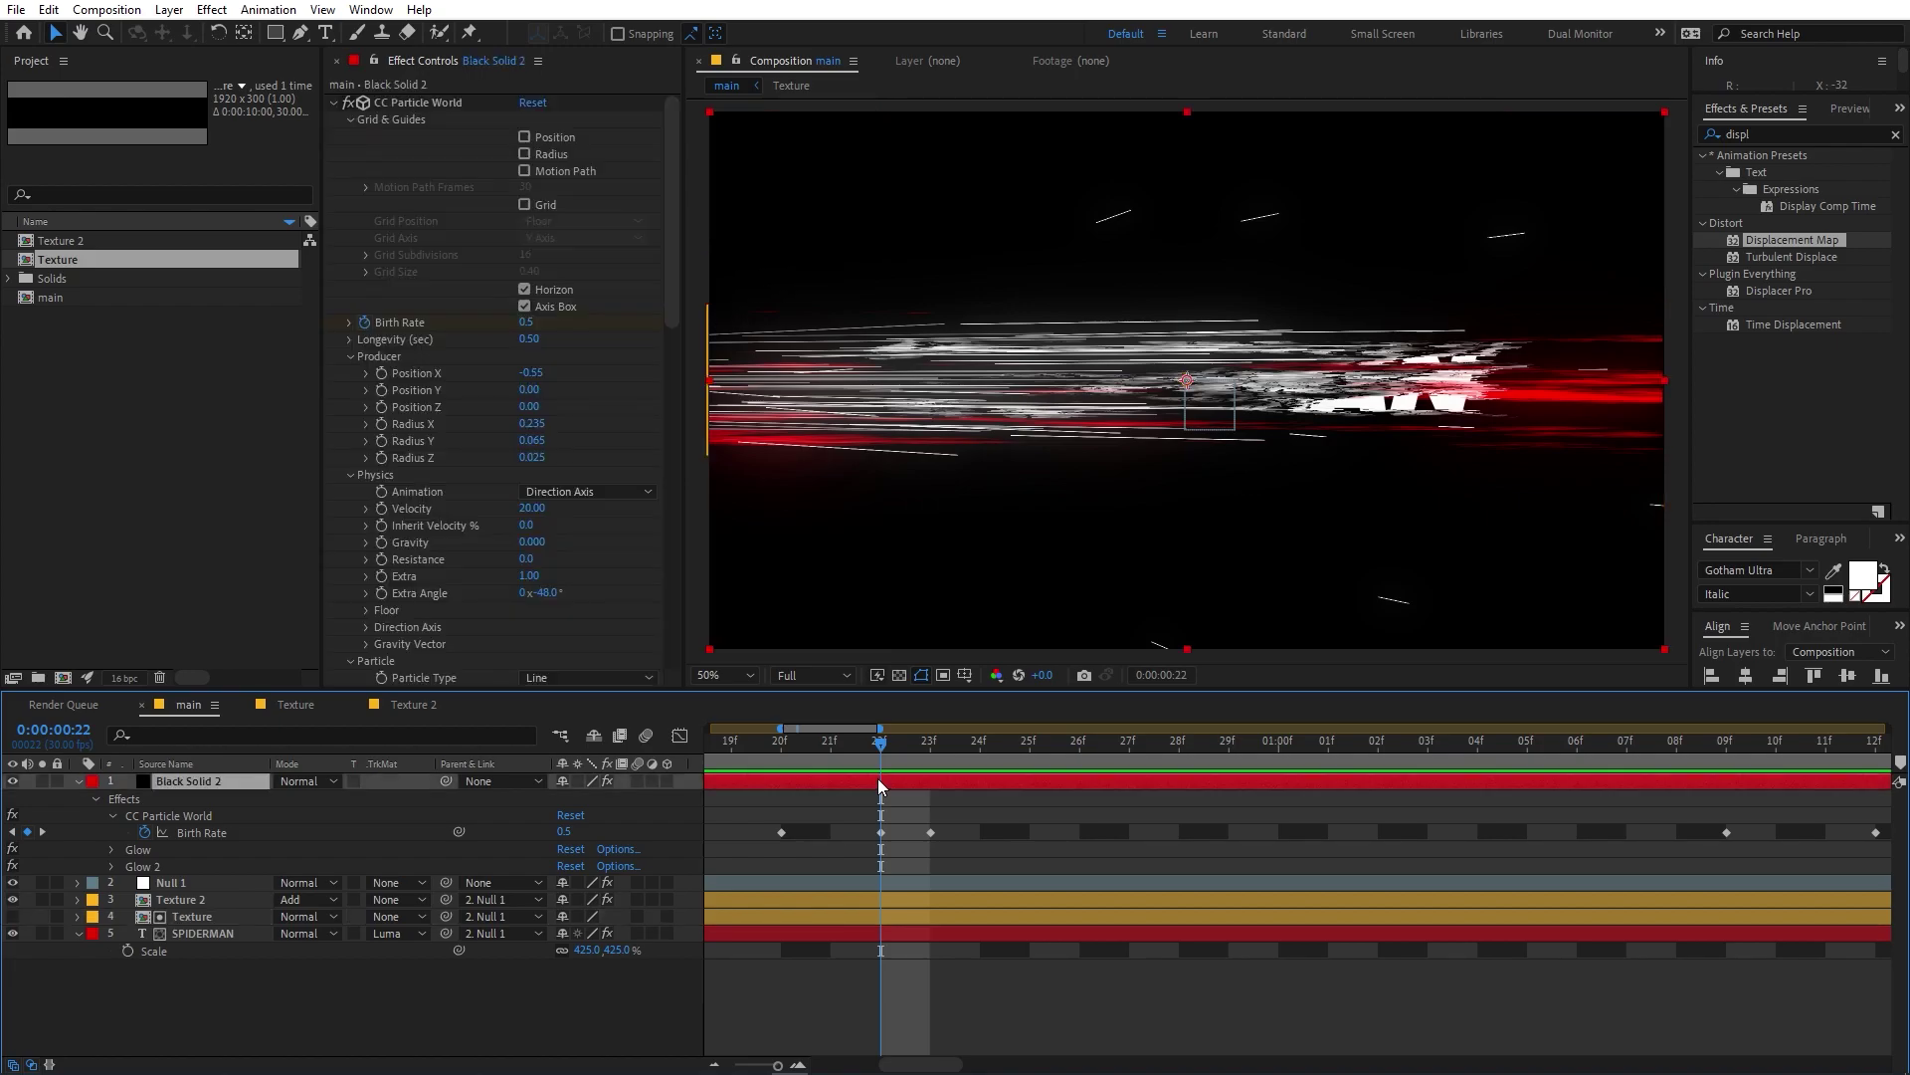
pyautogui.click(529, 323)
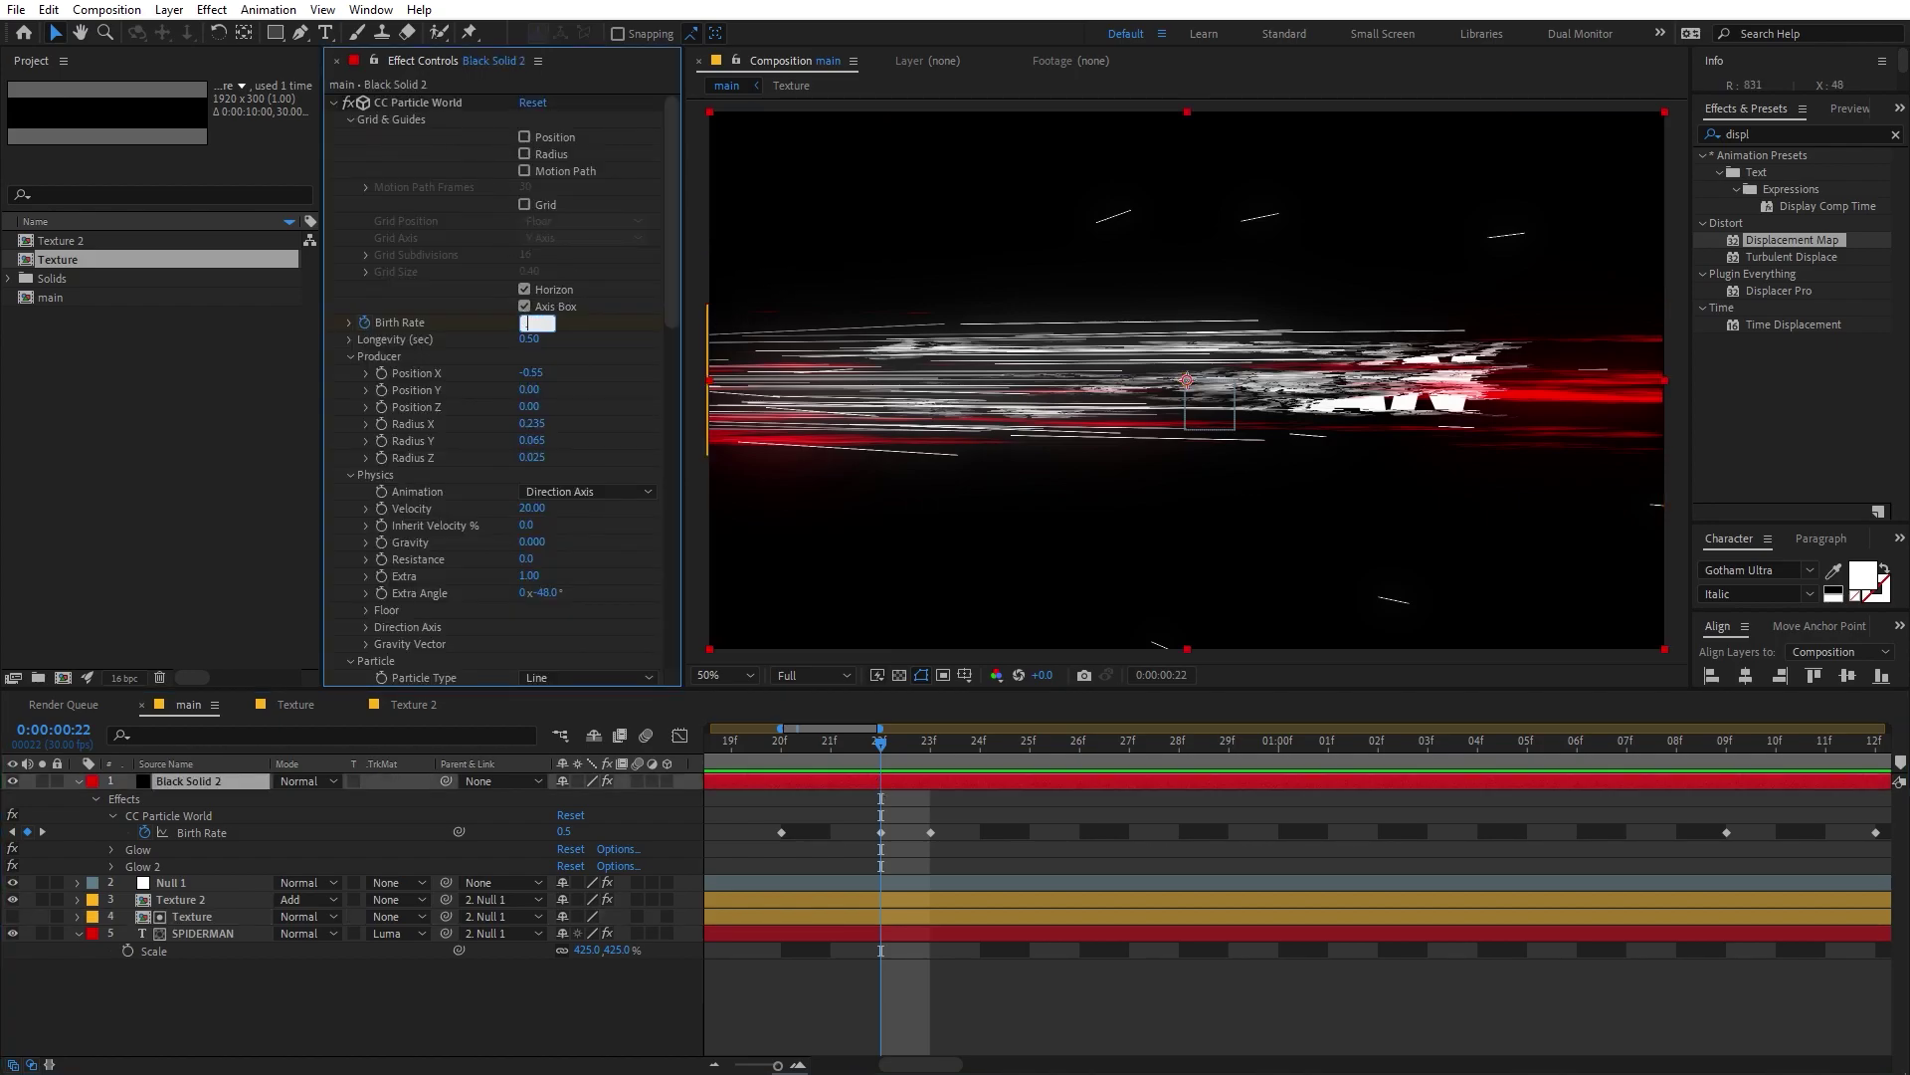
pyautogui.write('0')
pyautogui.press('Return')
pyautogui.press(';')
pyautogui.press('Home')
pyautogui.press('space')
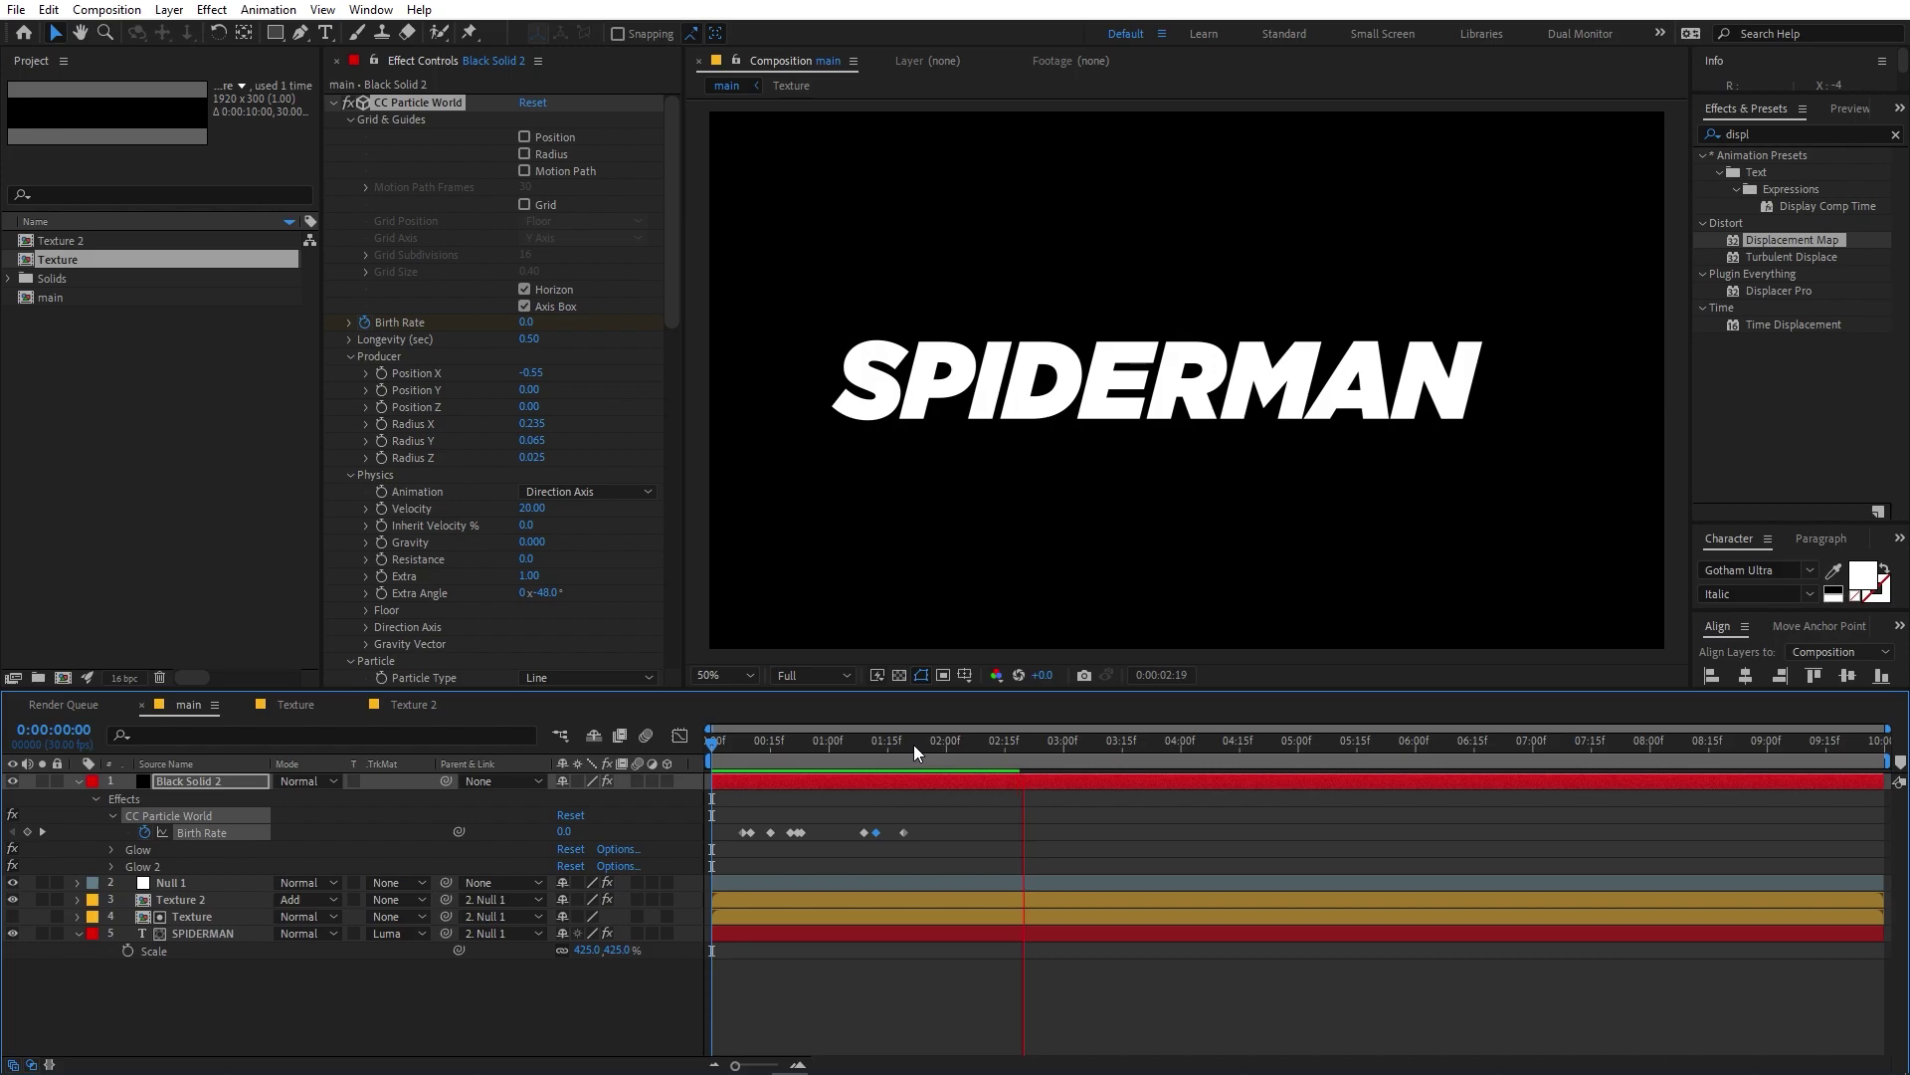
pyautogui.press('space')
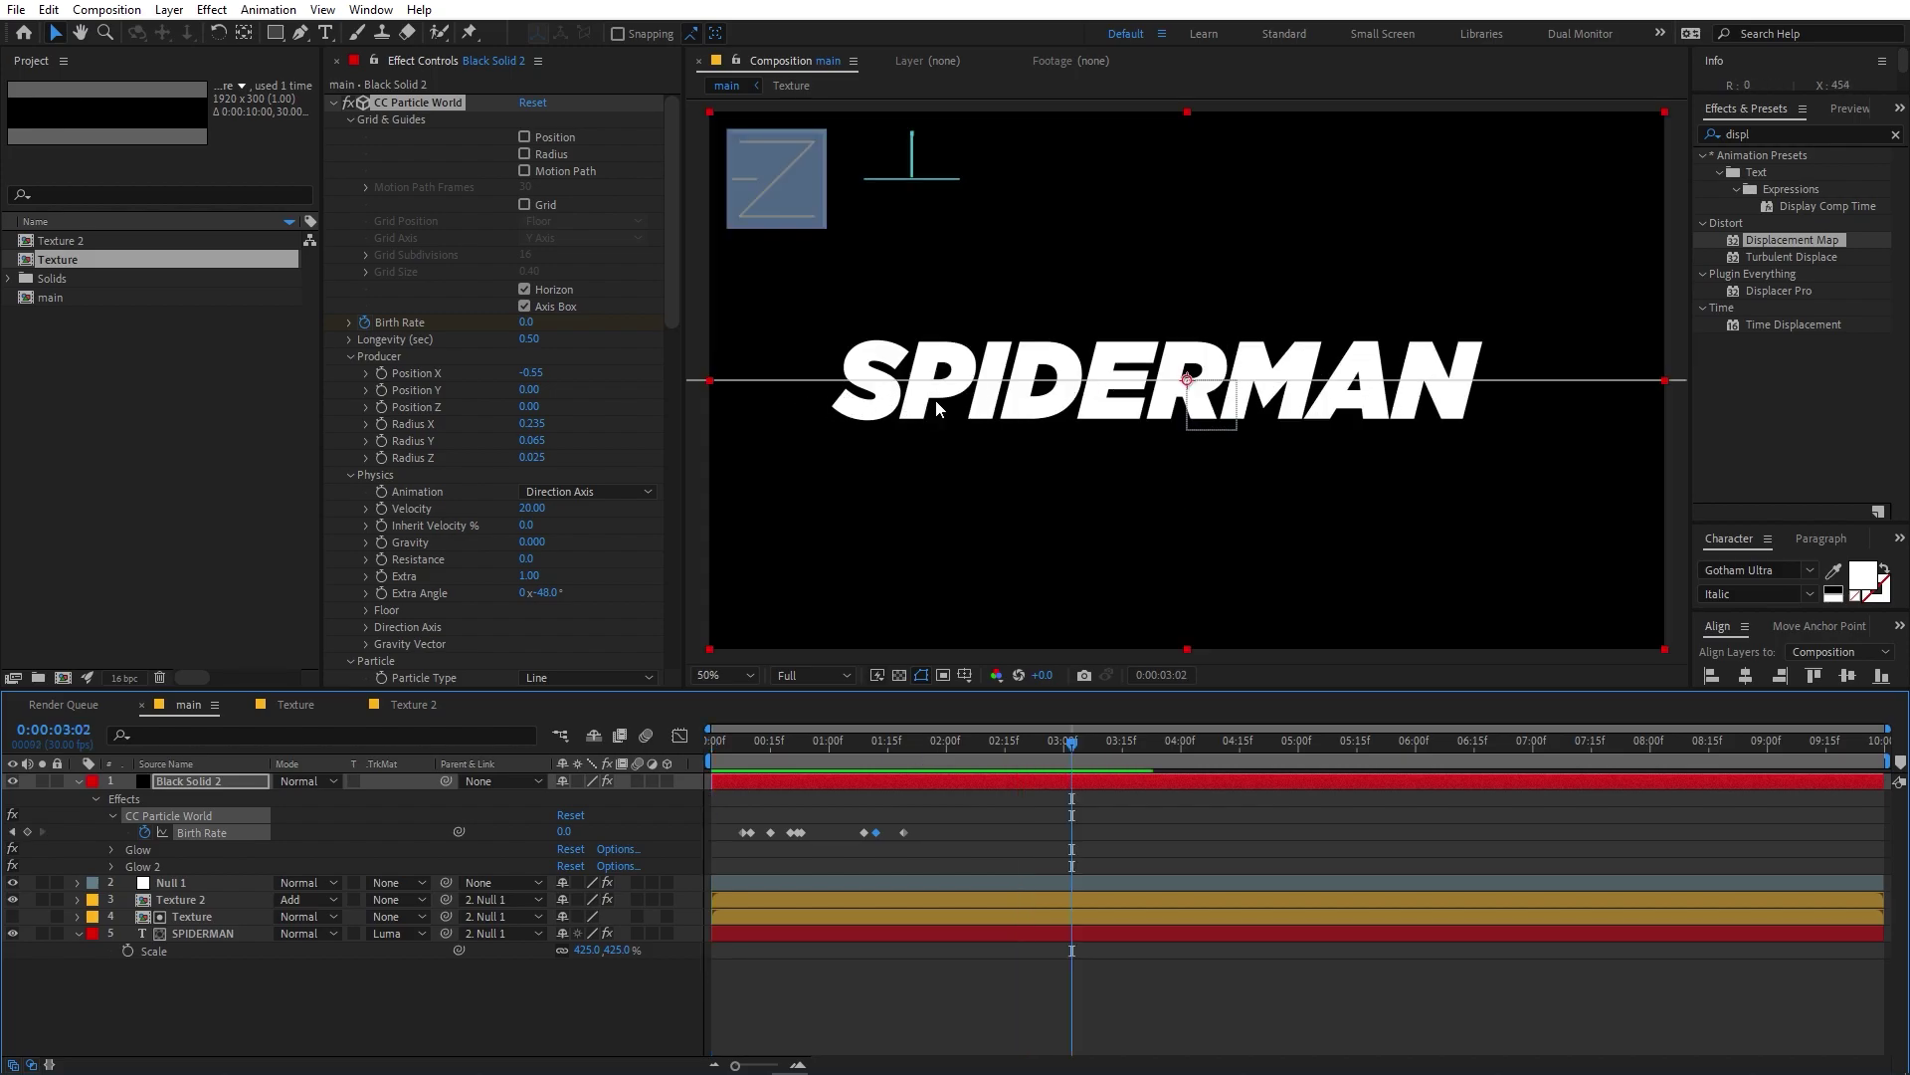
# Duplicate the SPIDERMAN text layer and delete the Displacement Map effect from the copy.
pyautogui.click(199, 931)
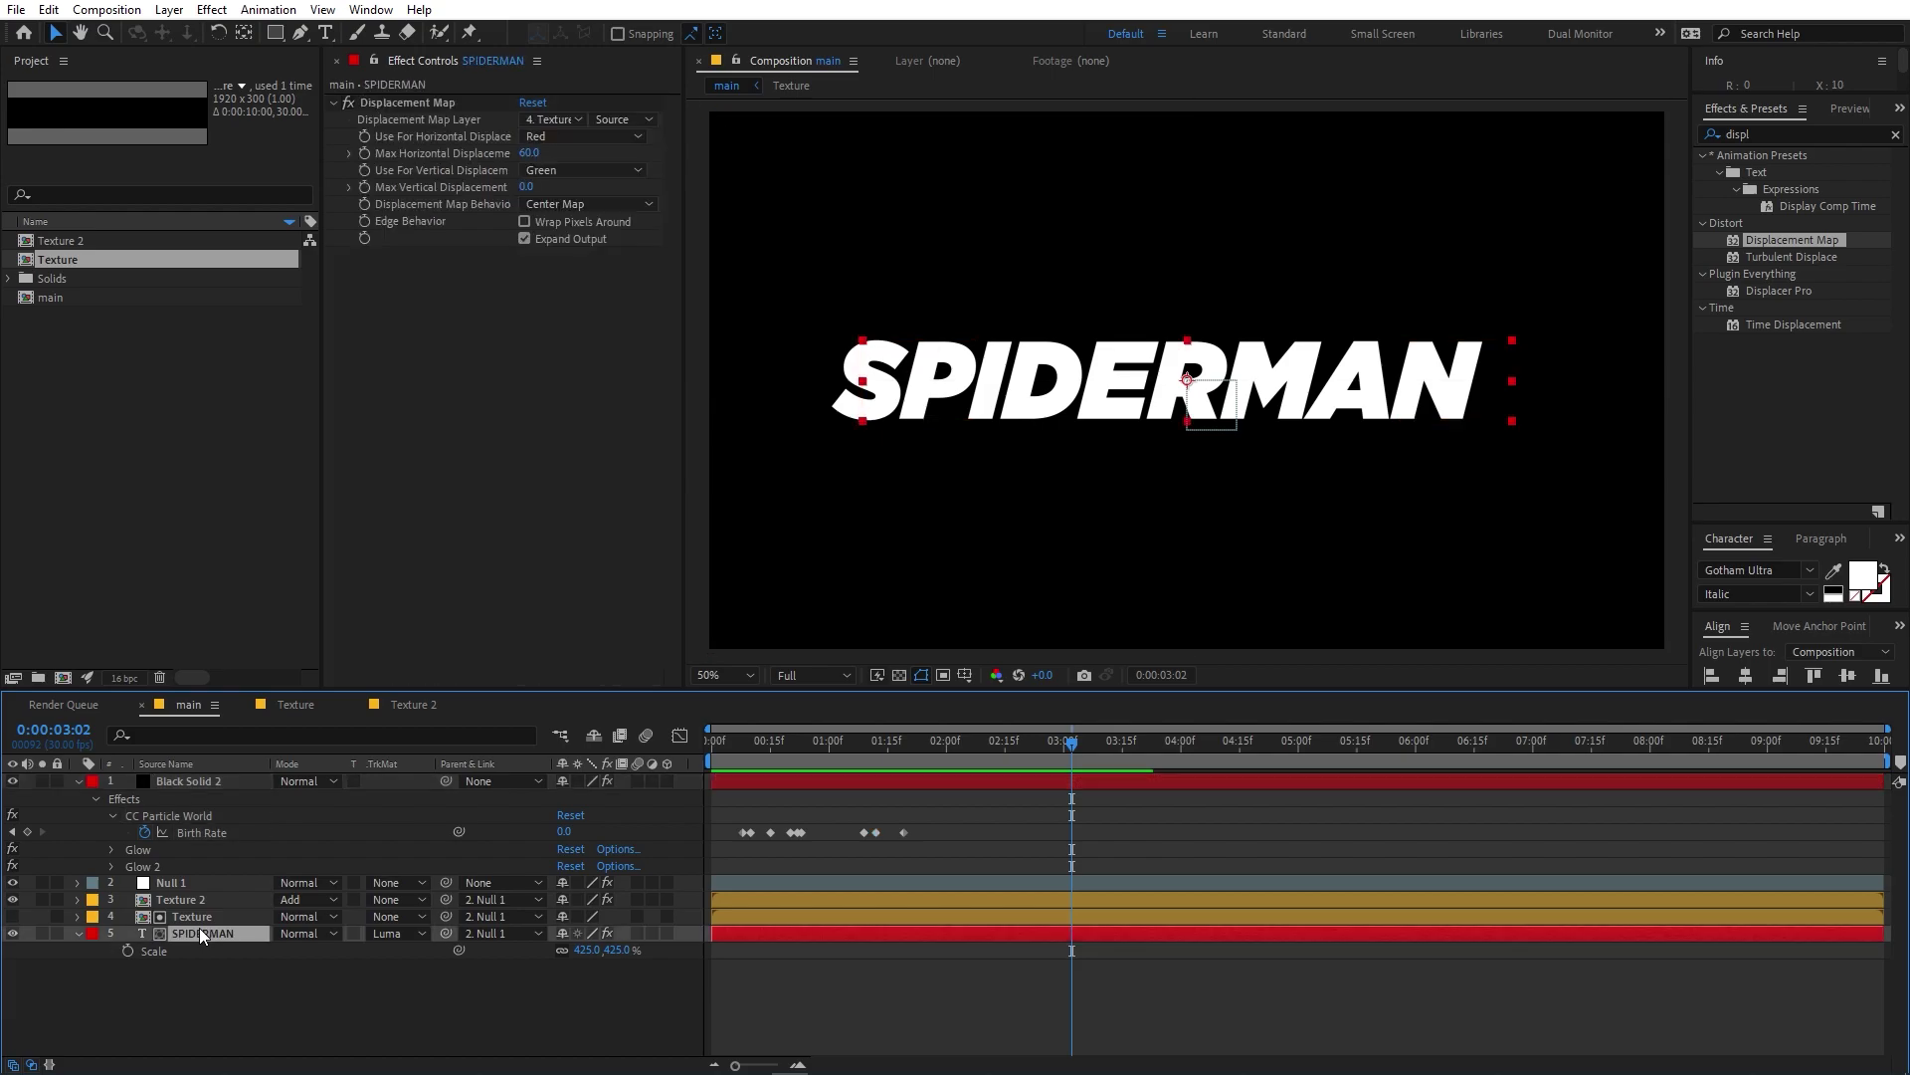
pyautogui.hotkey('ctrl', 'd')
pyautogui.click(403, 103)
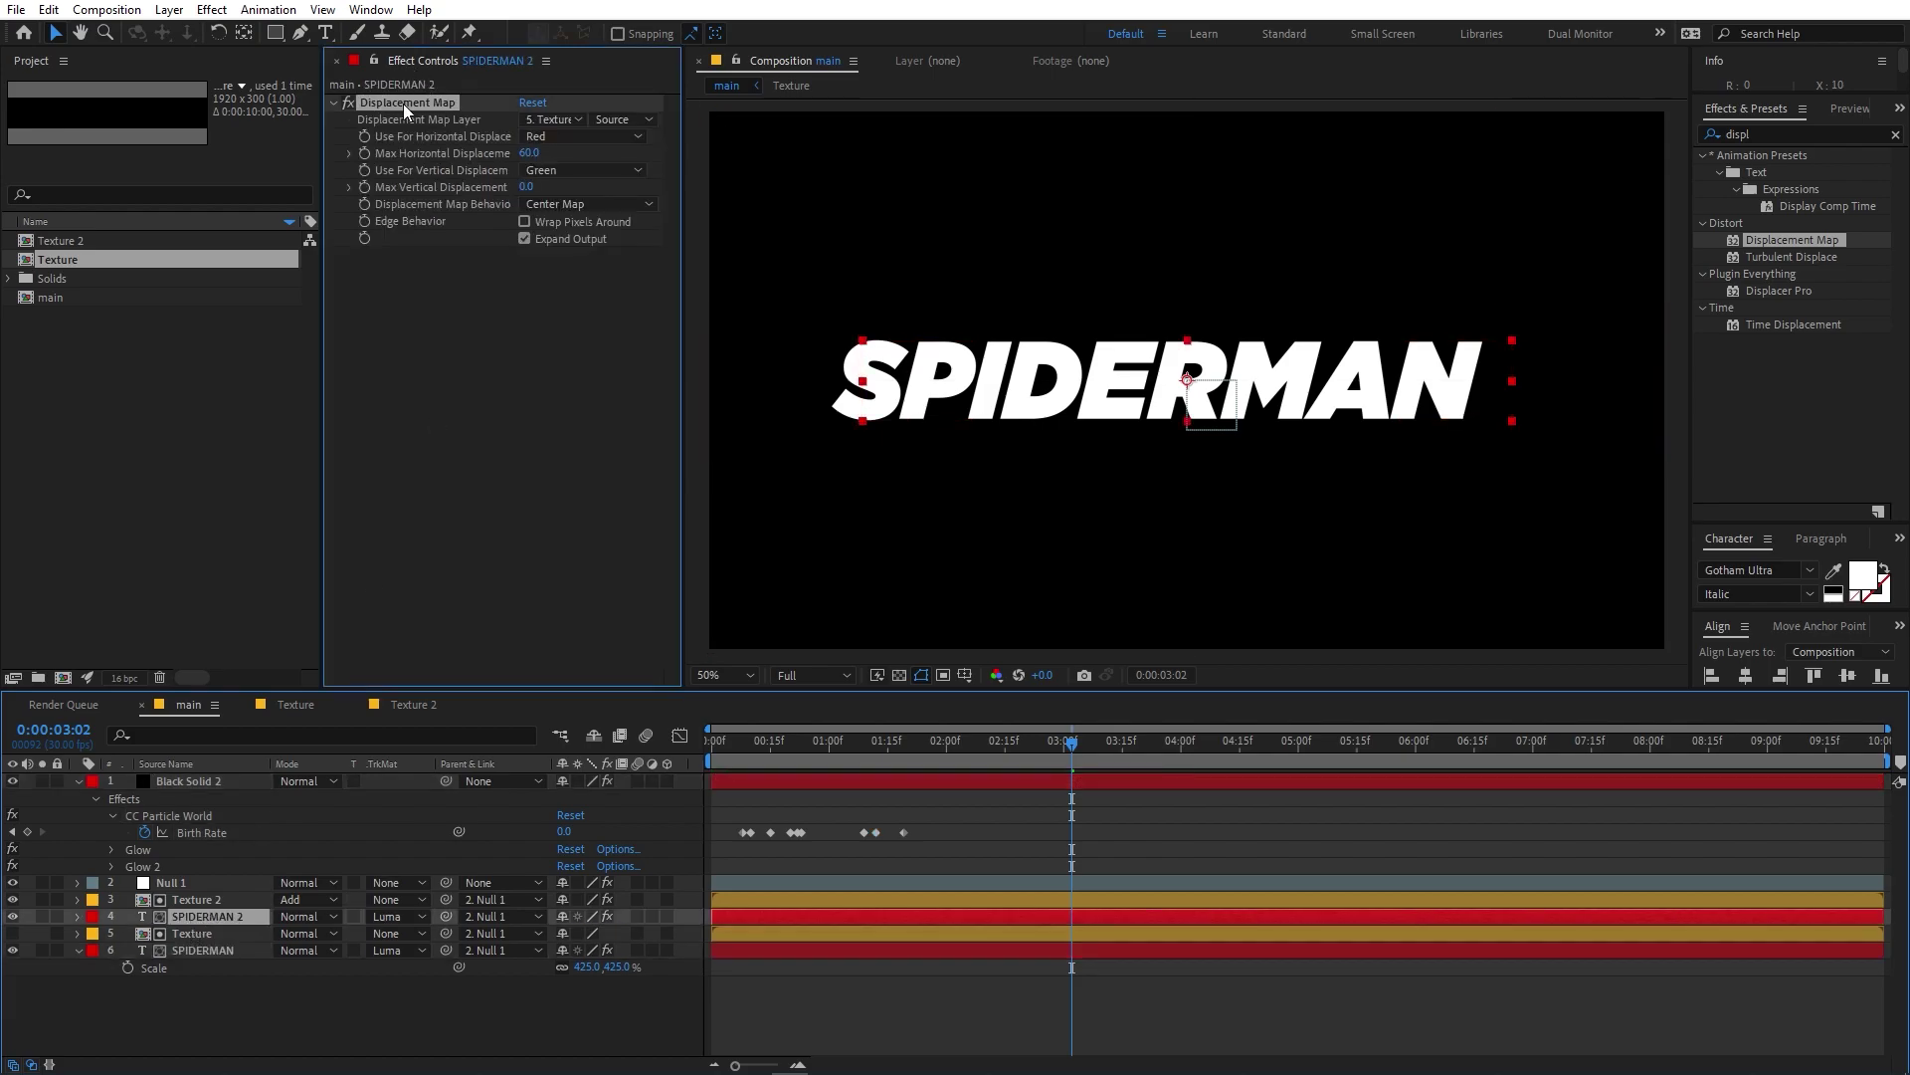
pyautogui.press('Delete')
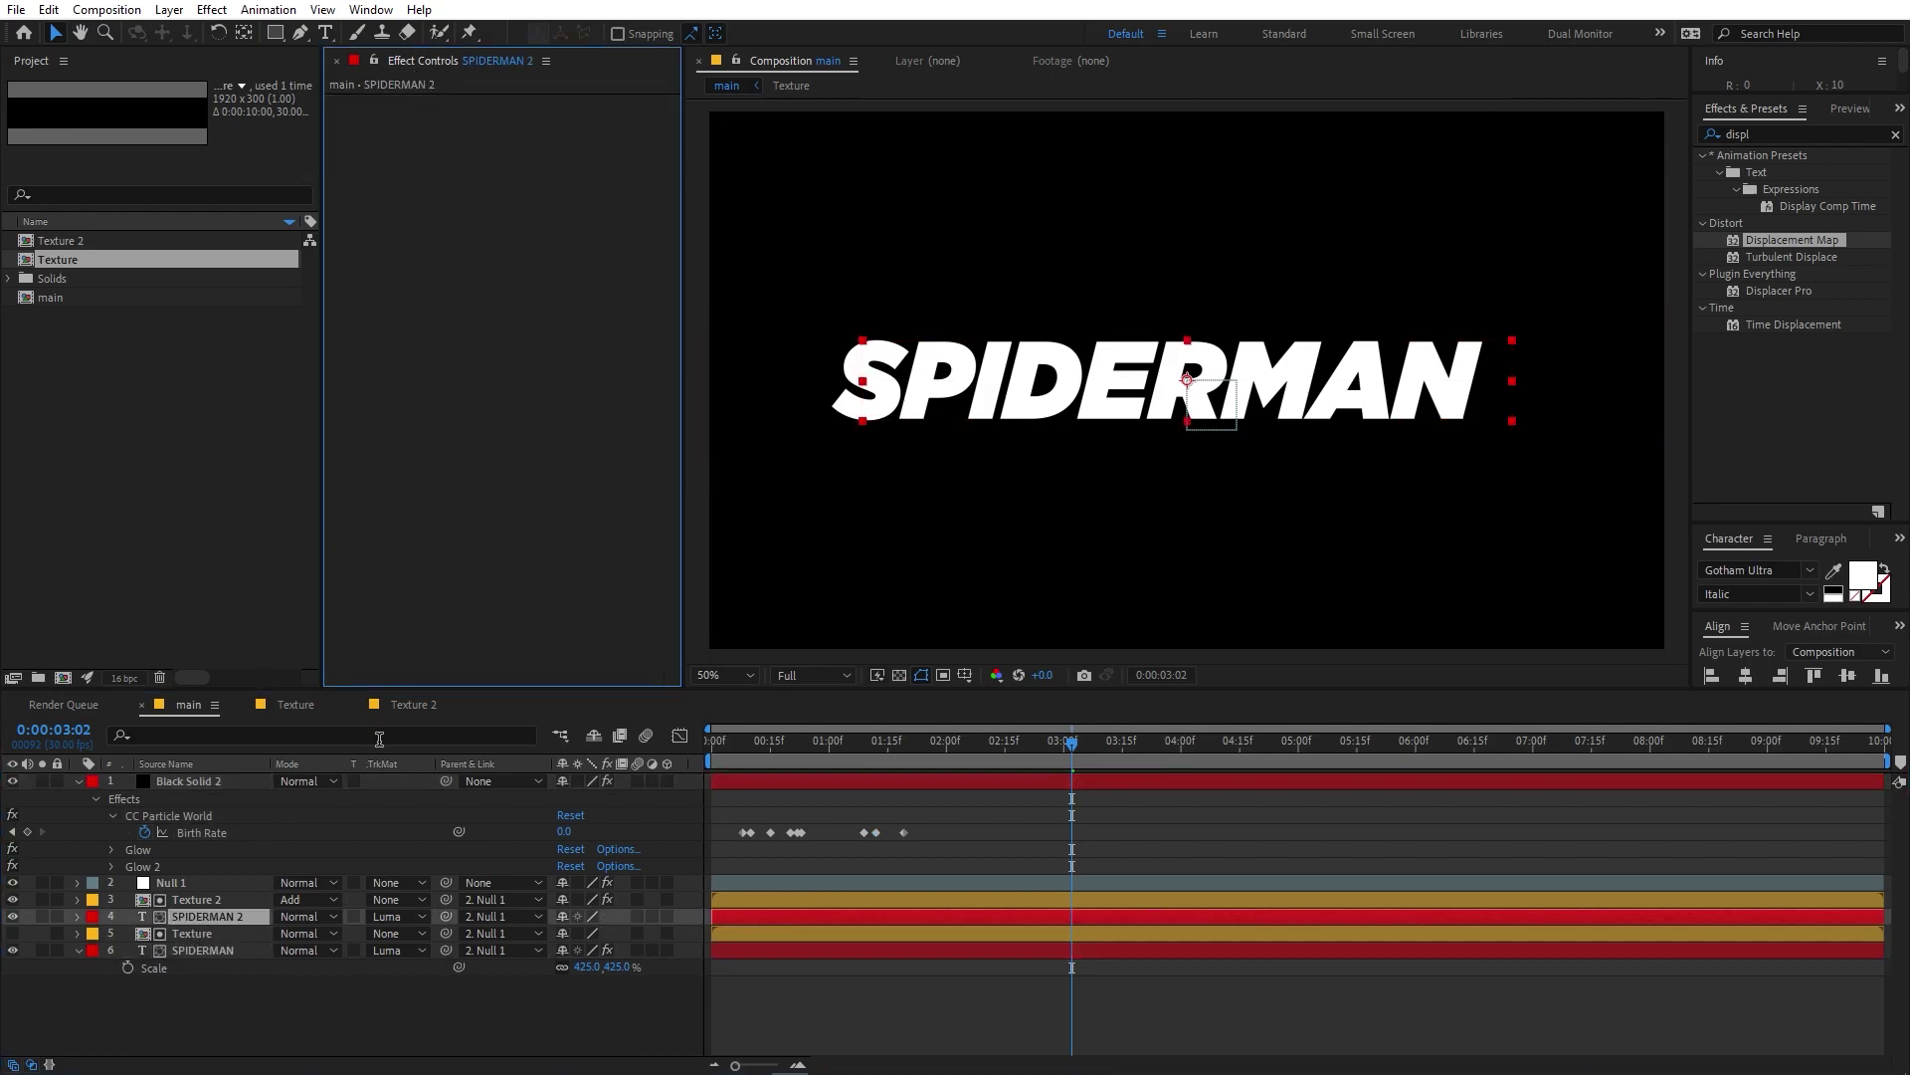
# Remove the track matte from the SPIDERMAN 2 layer and move it to the bottom of the layer stack.
pyautogui.click(393, 916)
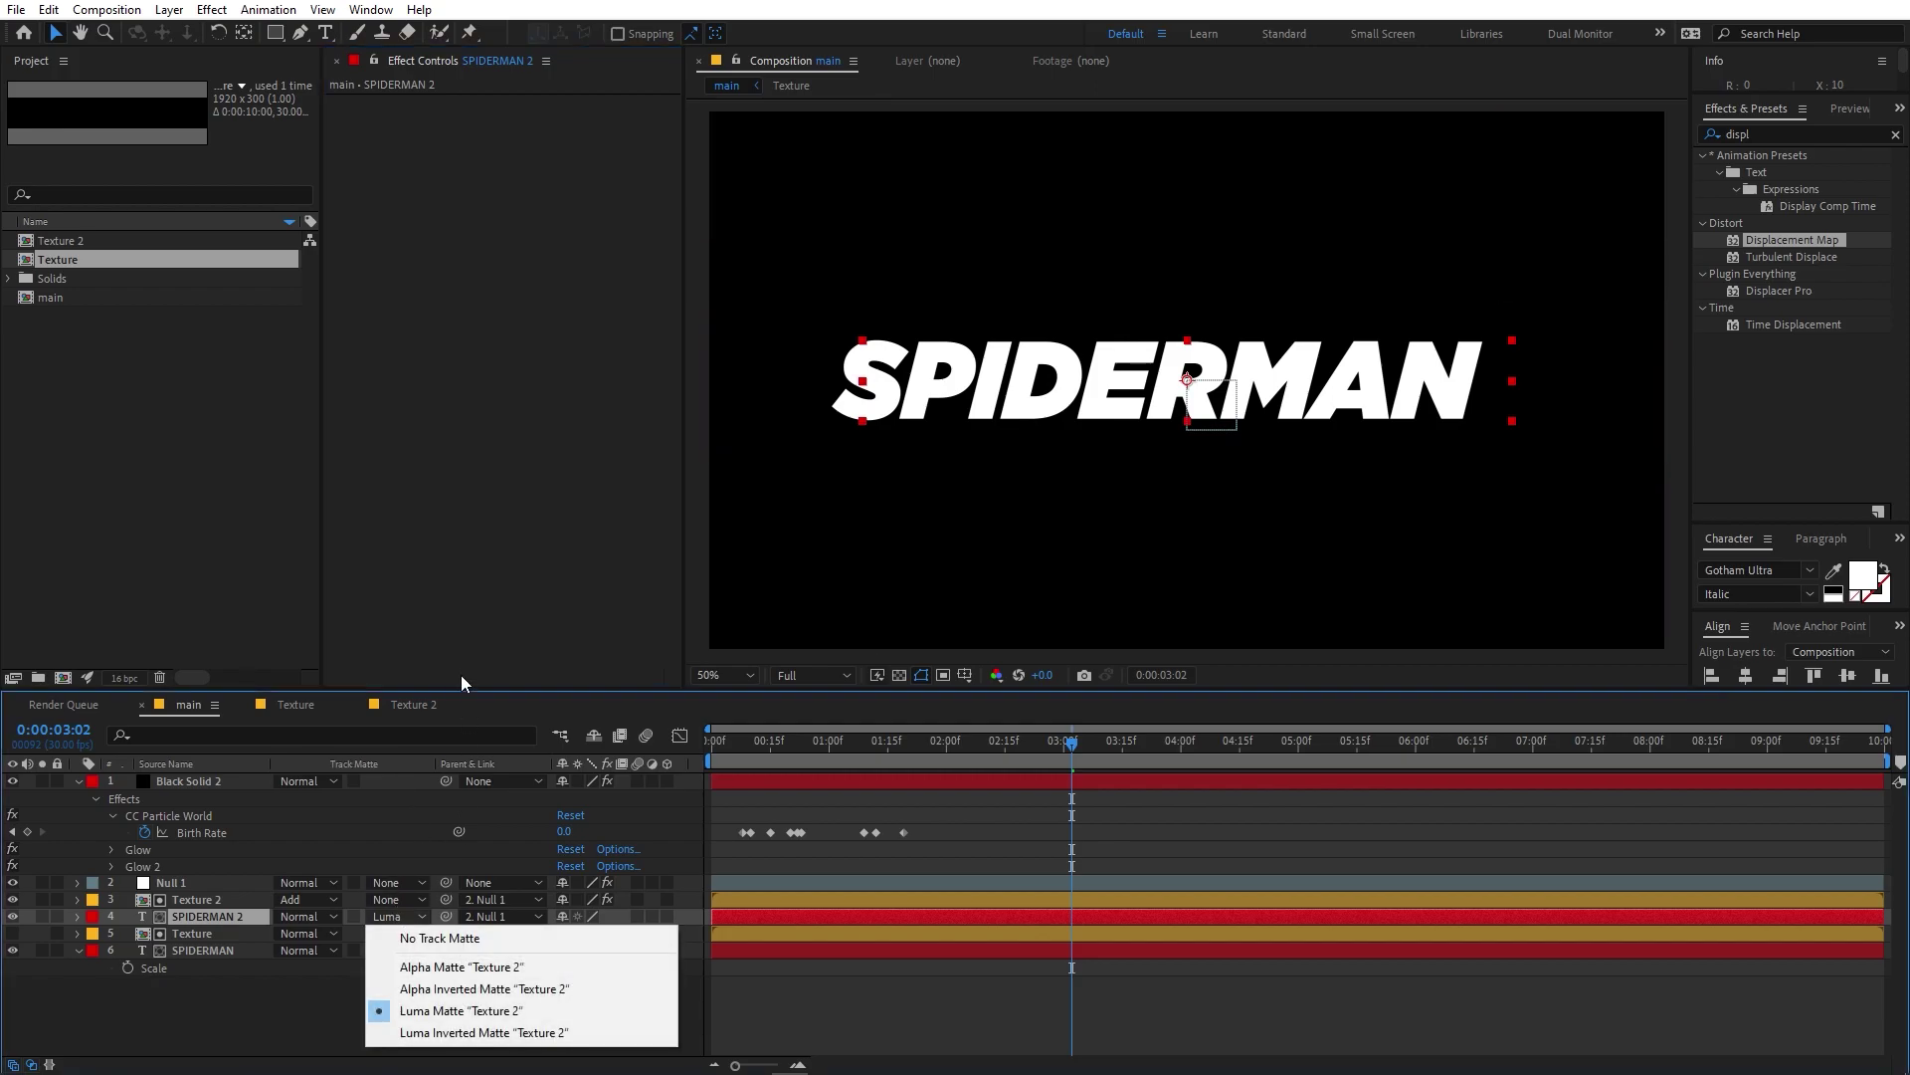
pyautogui.click(465, 940)
pyautogui.moveTo(205, 921); pyautogui.dragTo(203, 995)
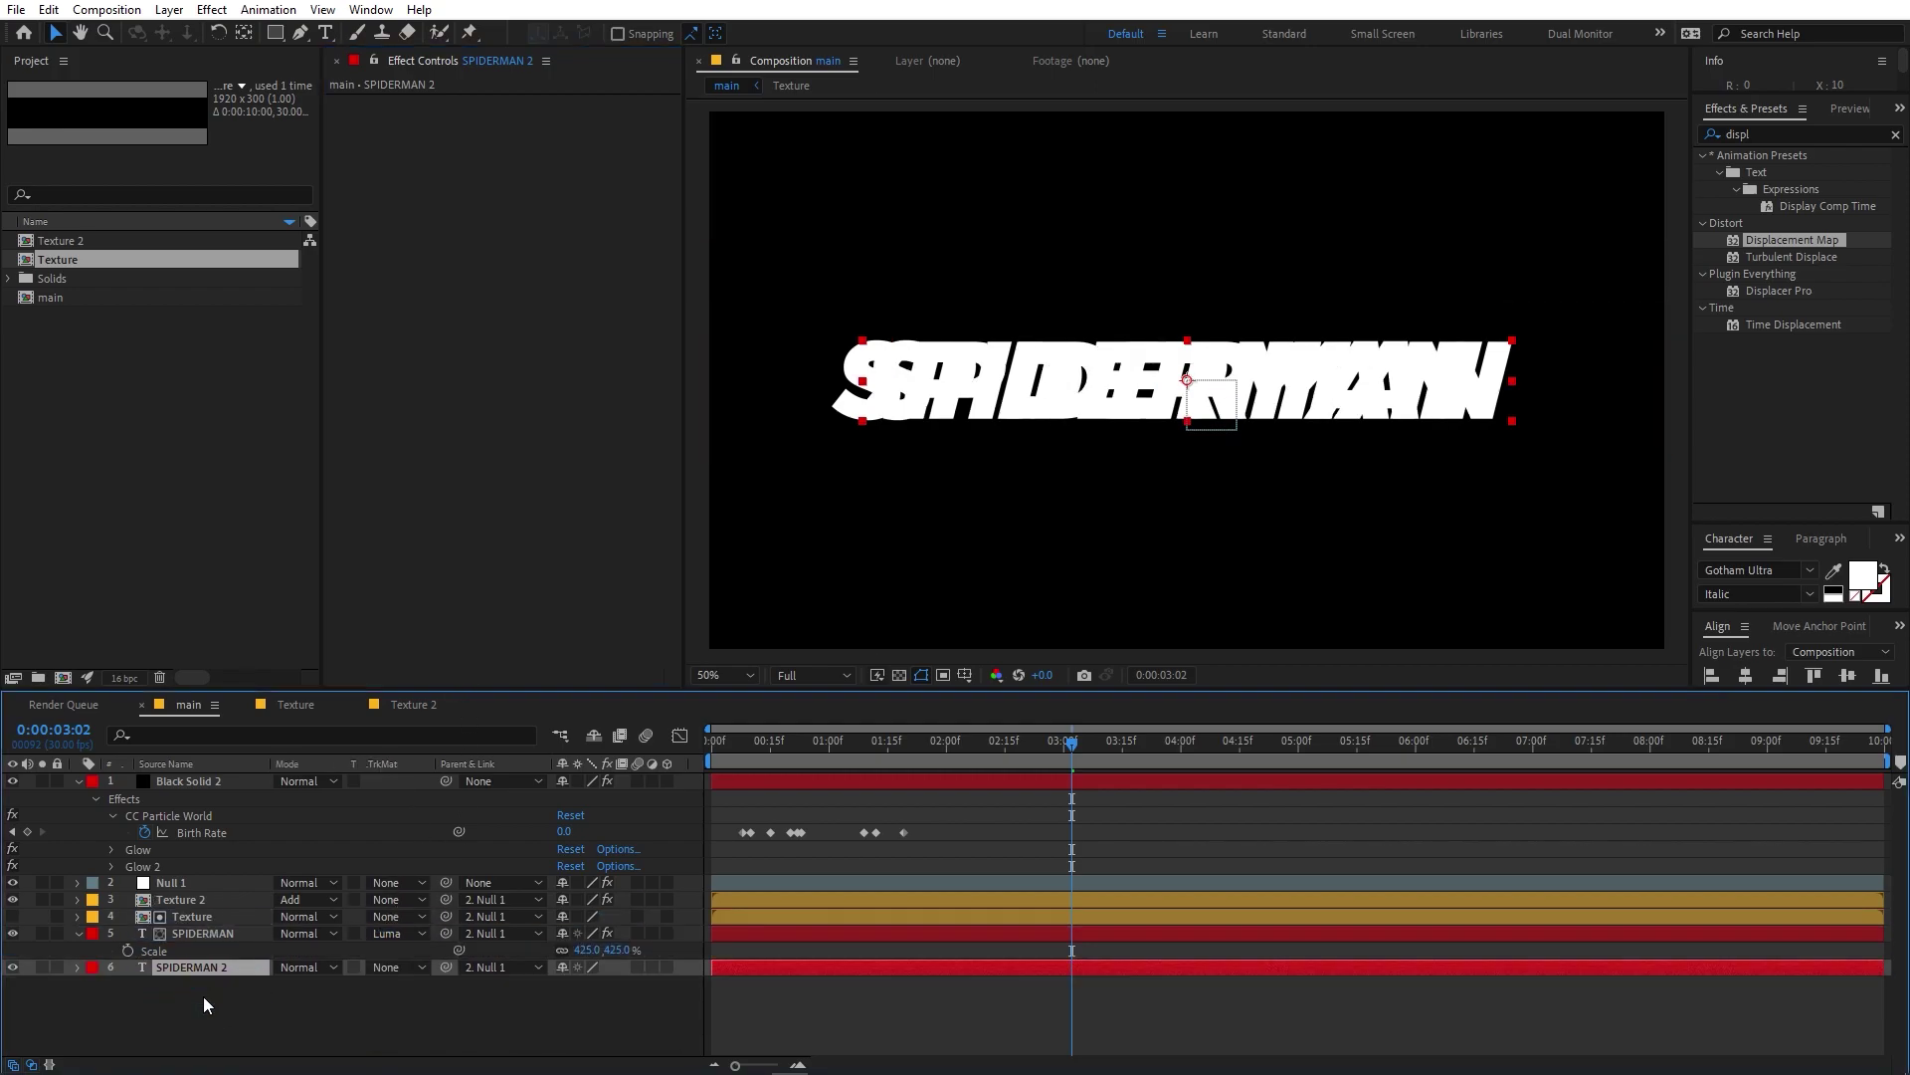
# Shift the displaced SPIDERMAN text horizontally to line up exactly with the undisplaced copy, and select the SPIDERMAN 2 layer.
pyautogui.click(196, 932)
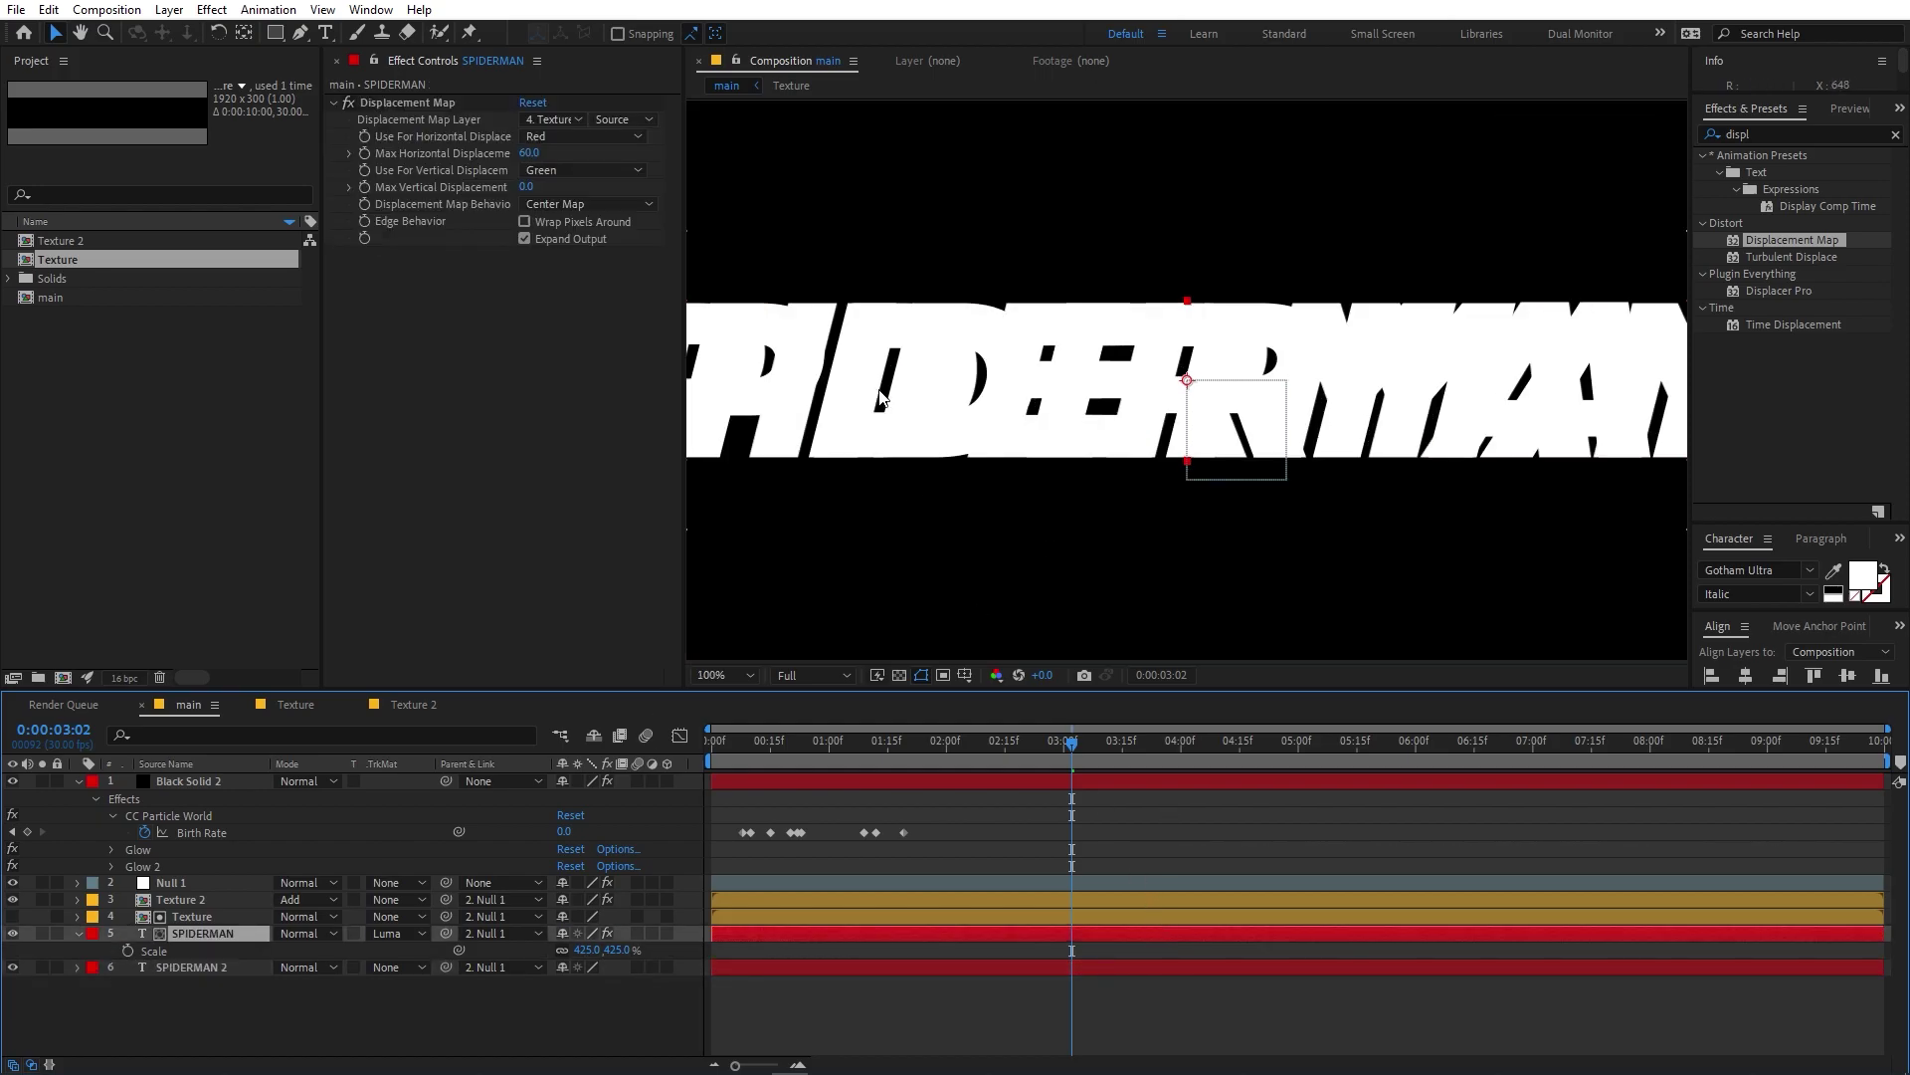
pyautogui.moveTo(891, 398); pyautogui.dragTo(922, 391)
pyautogui.click(201, 967)
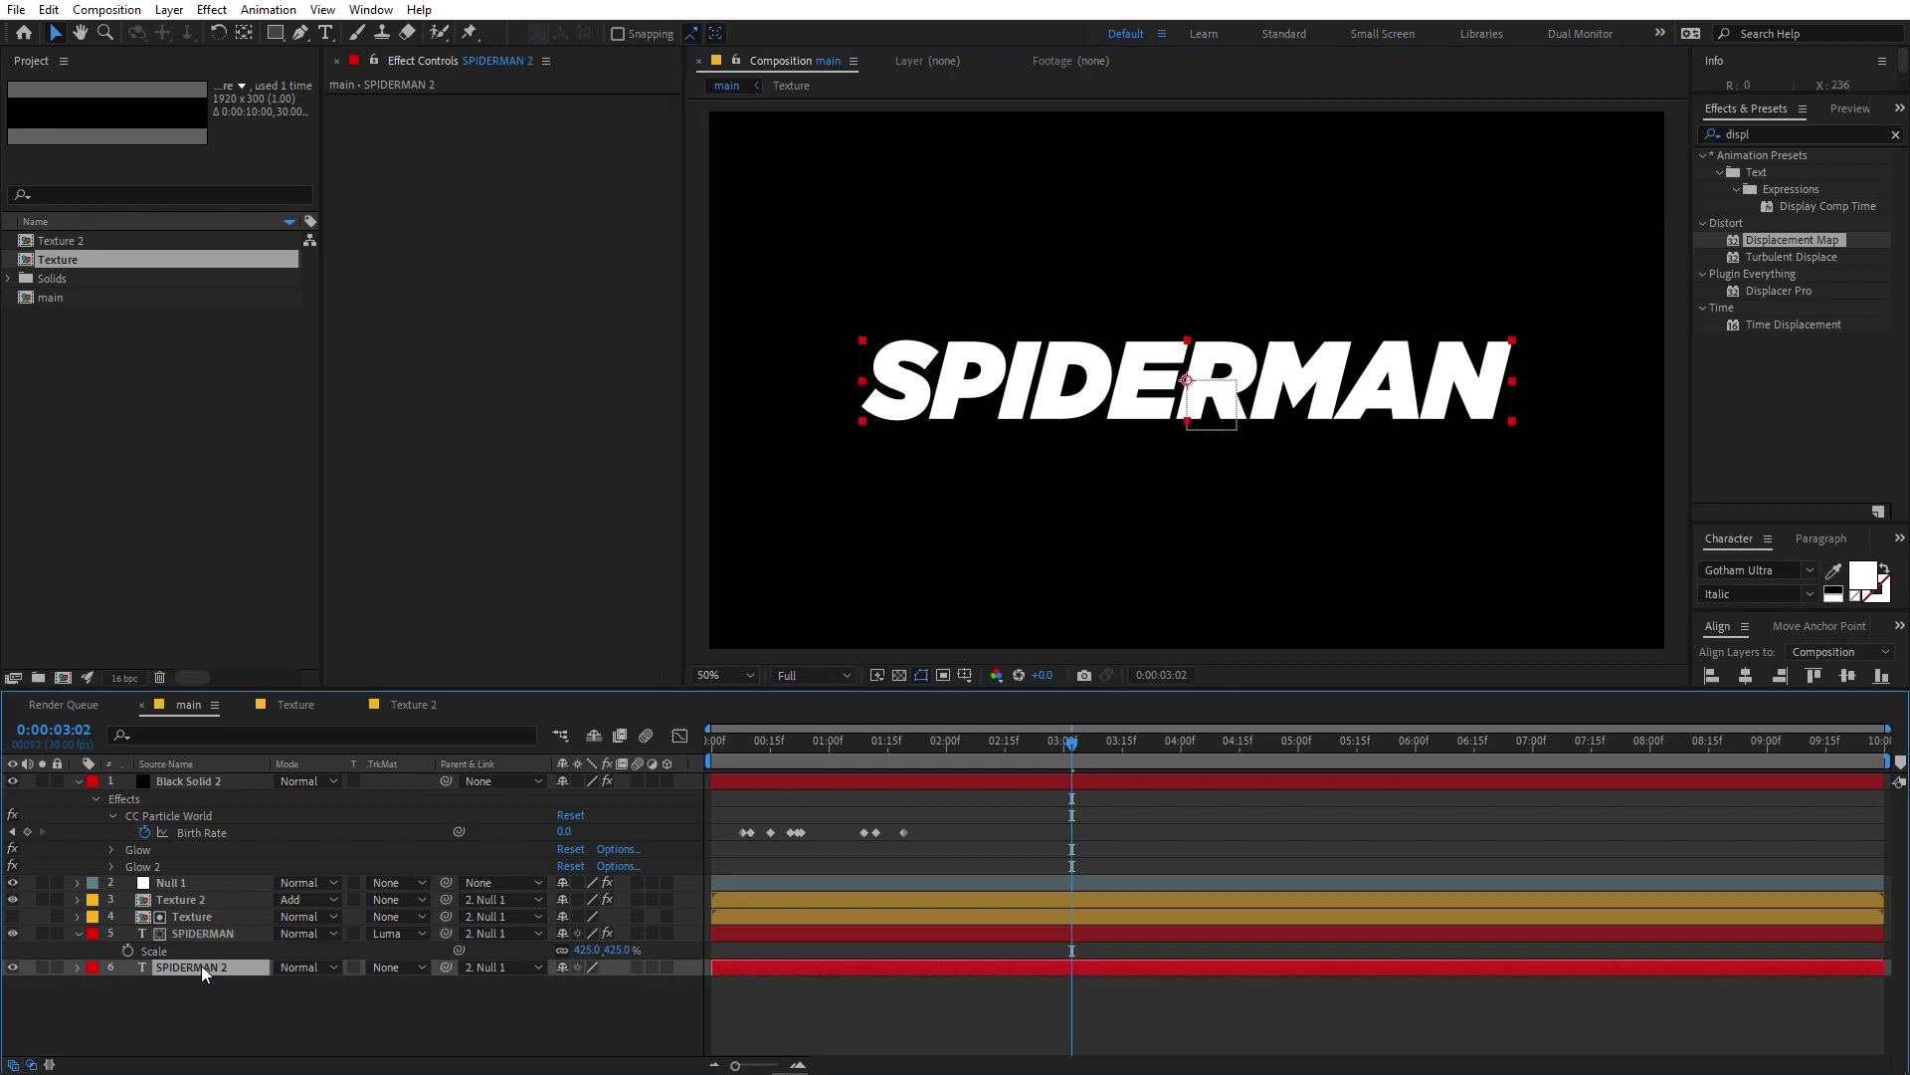
# Delete the SPIDERMAN 2 layer and preview the main composition from the start.
pyautogui.press('Delete')
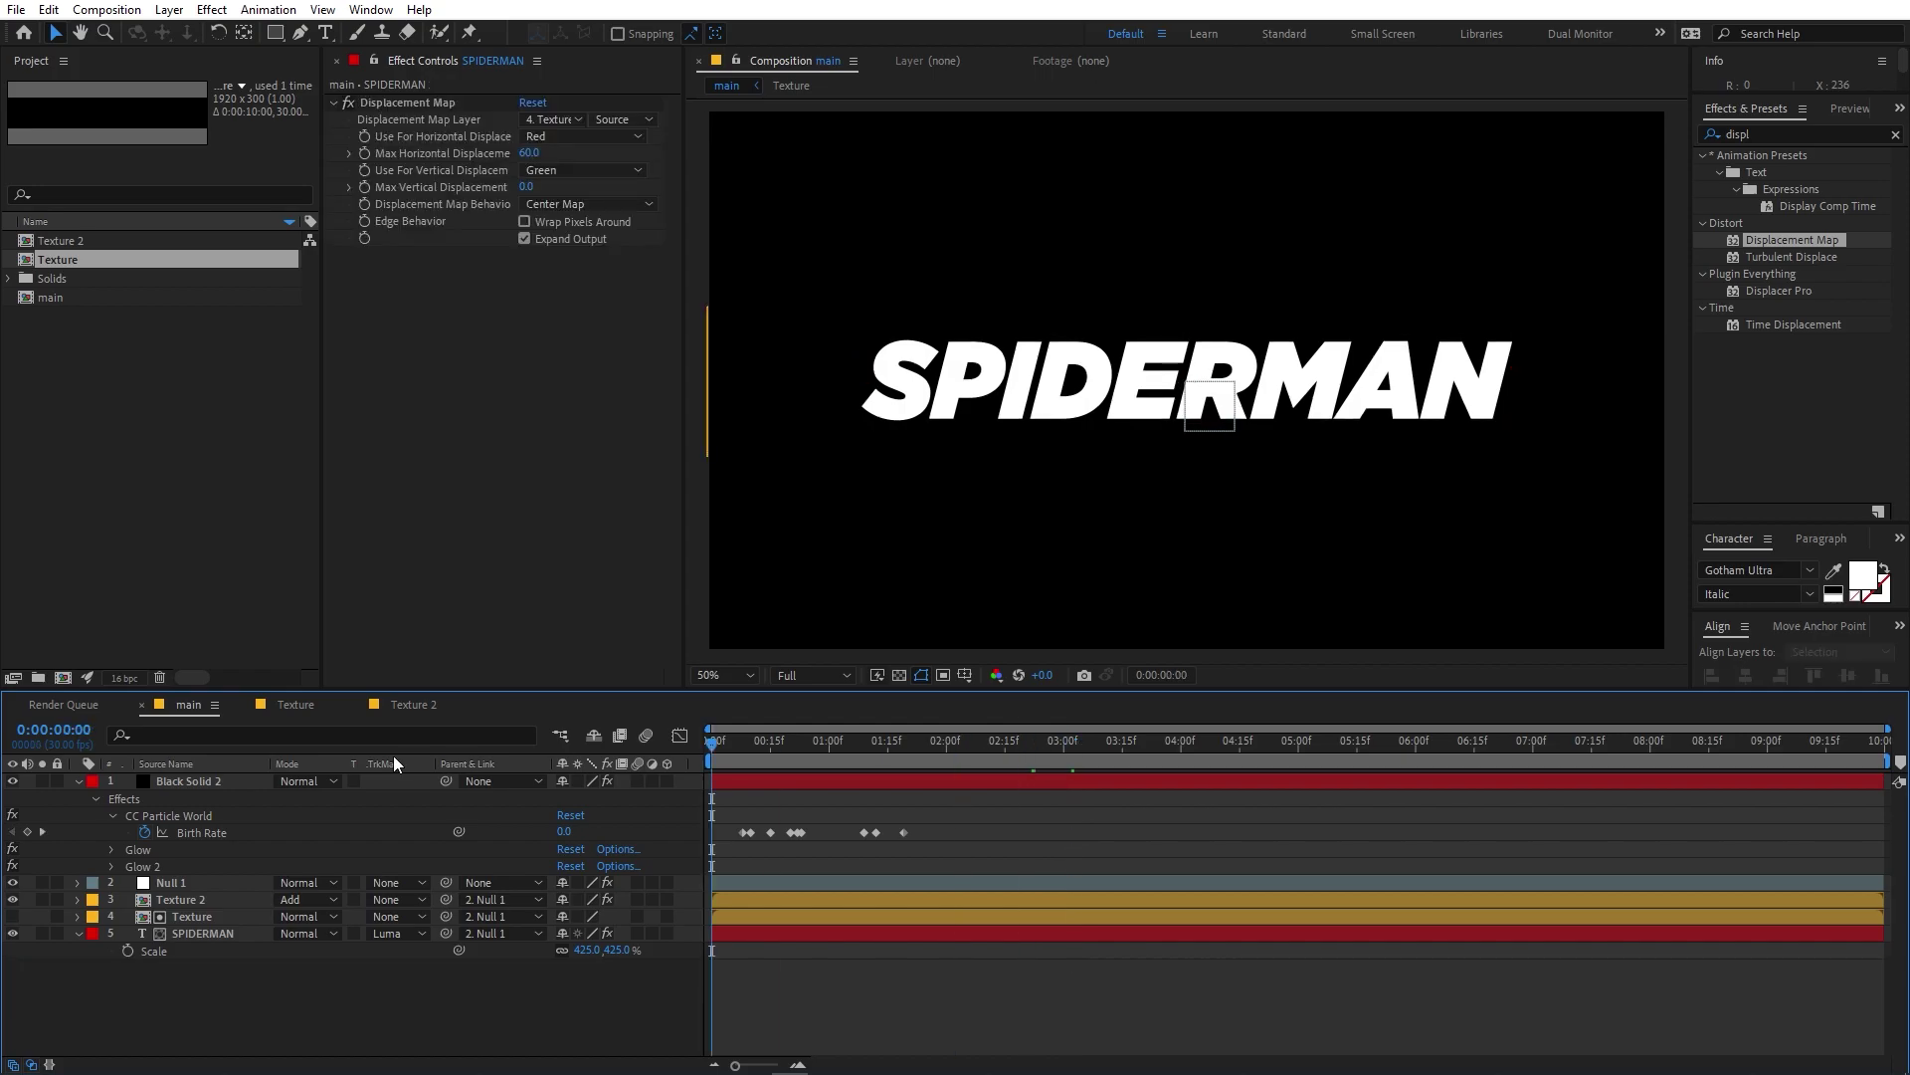
pyautogui.press('Home')
pyautogui.press('space')
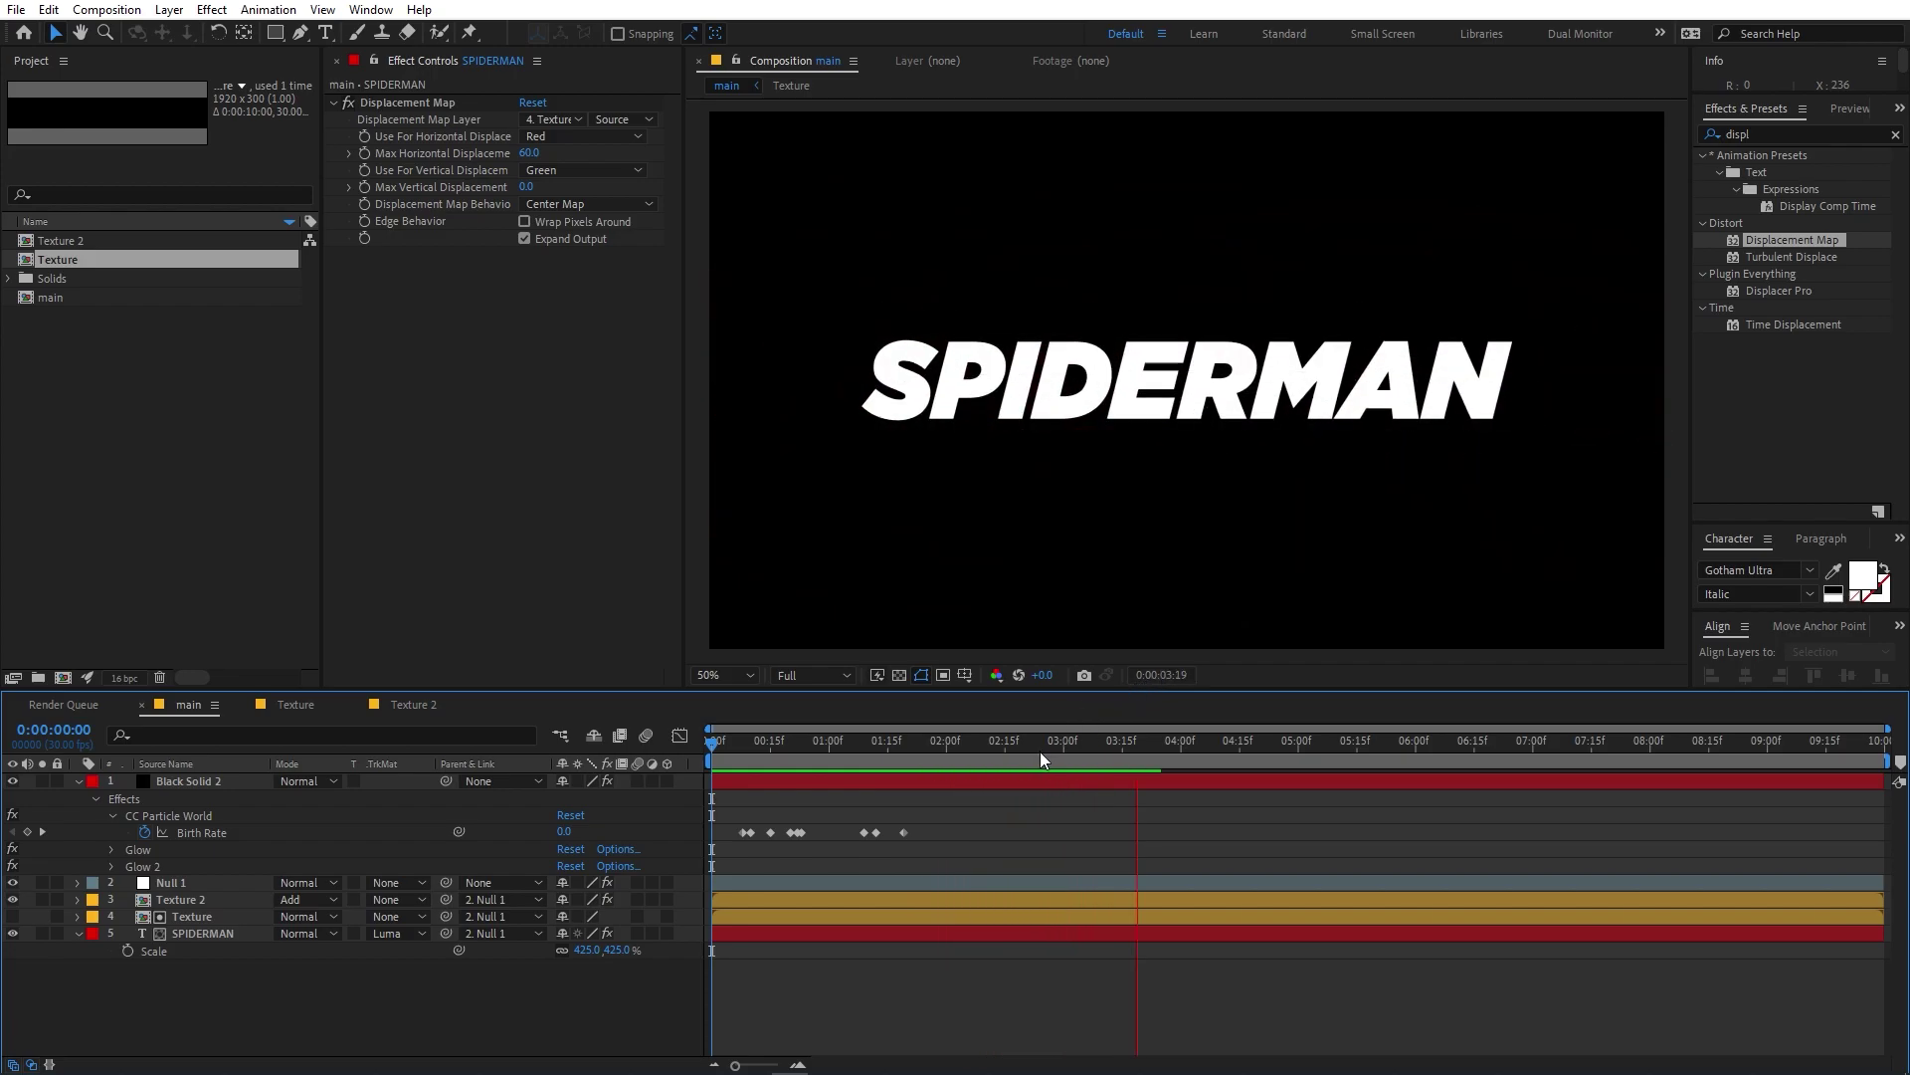
pyautogui.press('space')
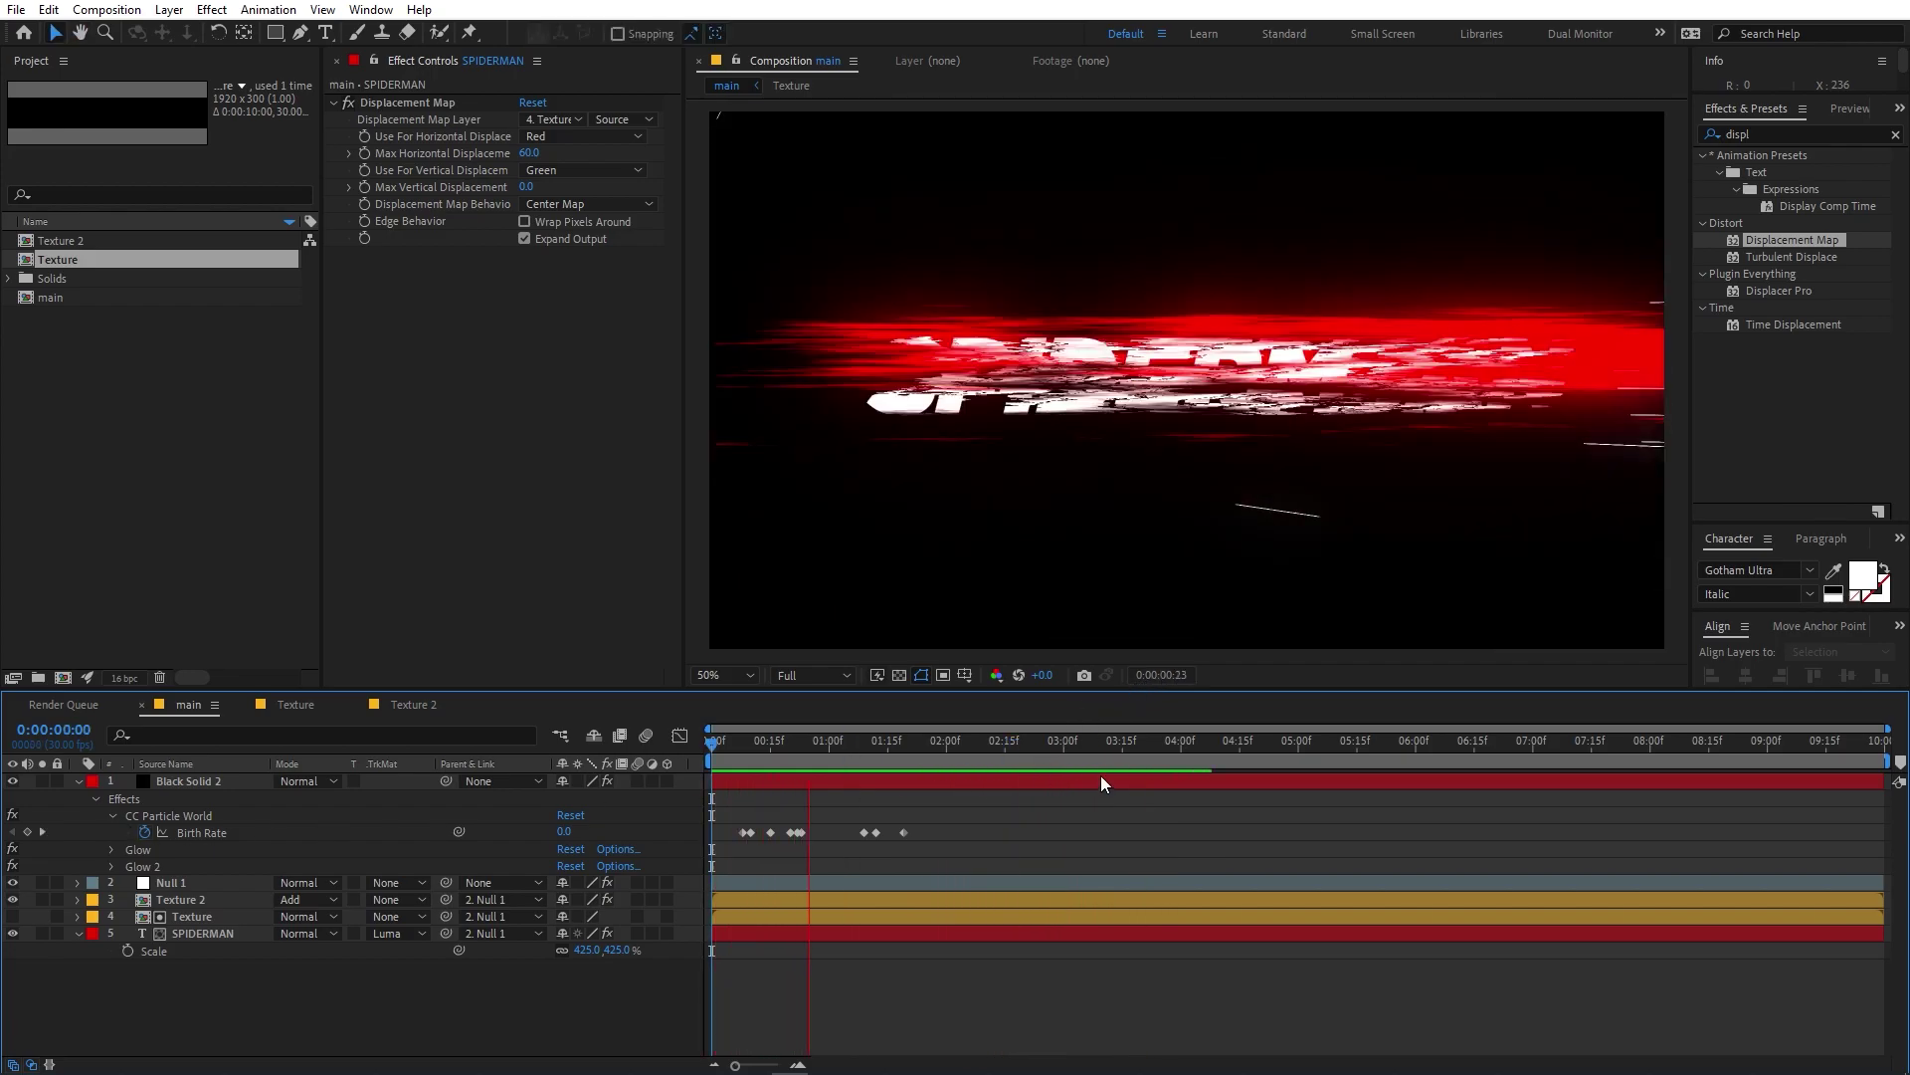
pyautogui.press('space')
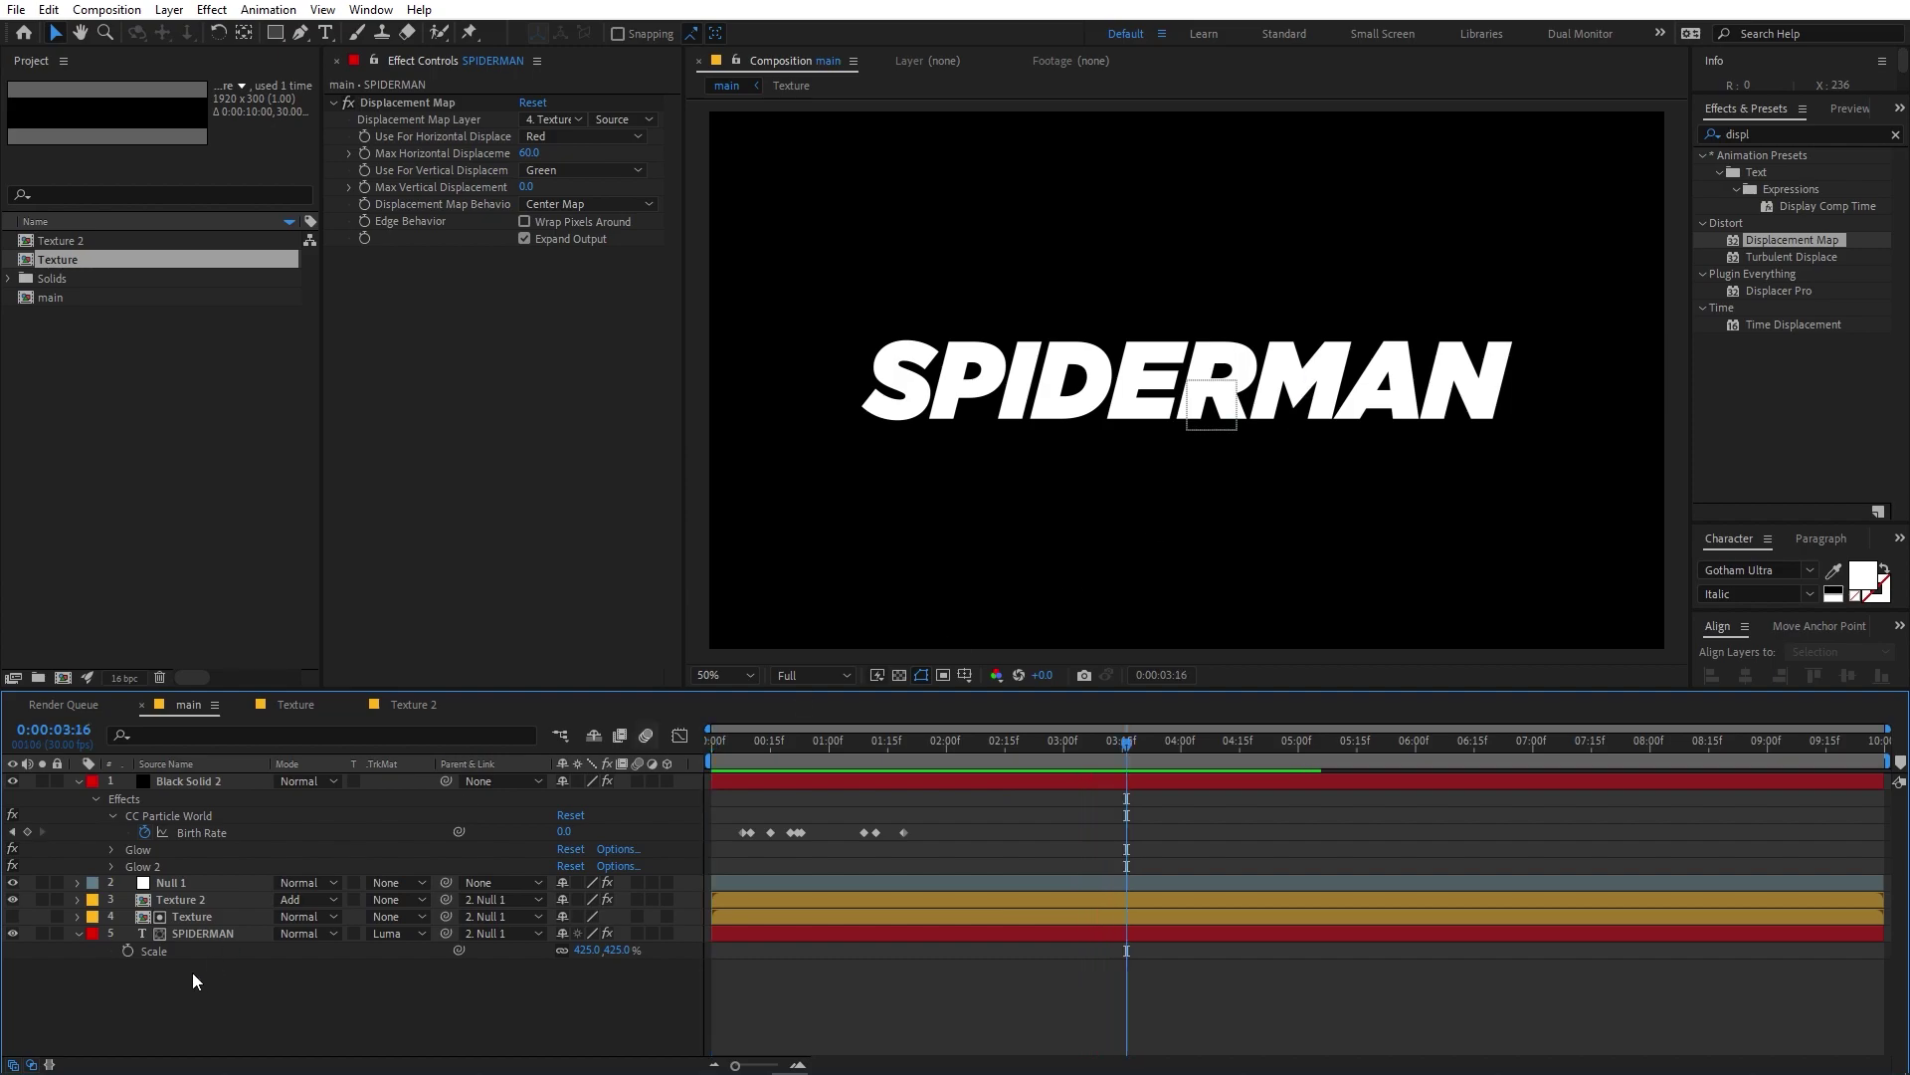
# Replace the wording of the SPIDERMAN text layer with BATMAN.
pyautogui.doubleClick(209, 931)
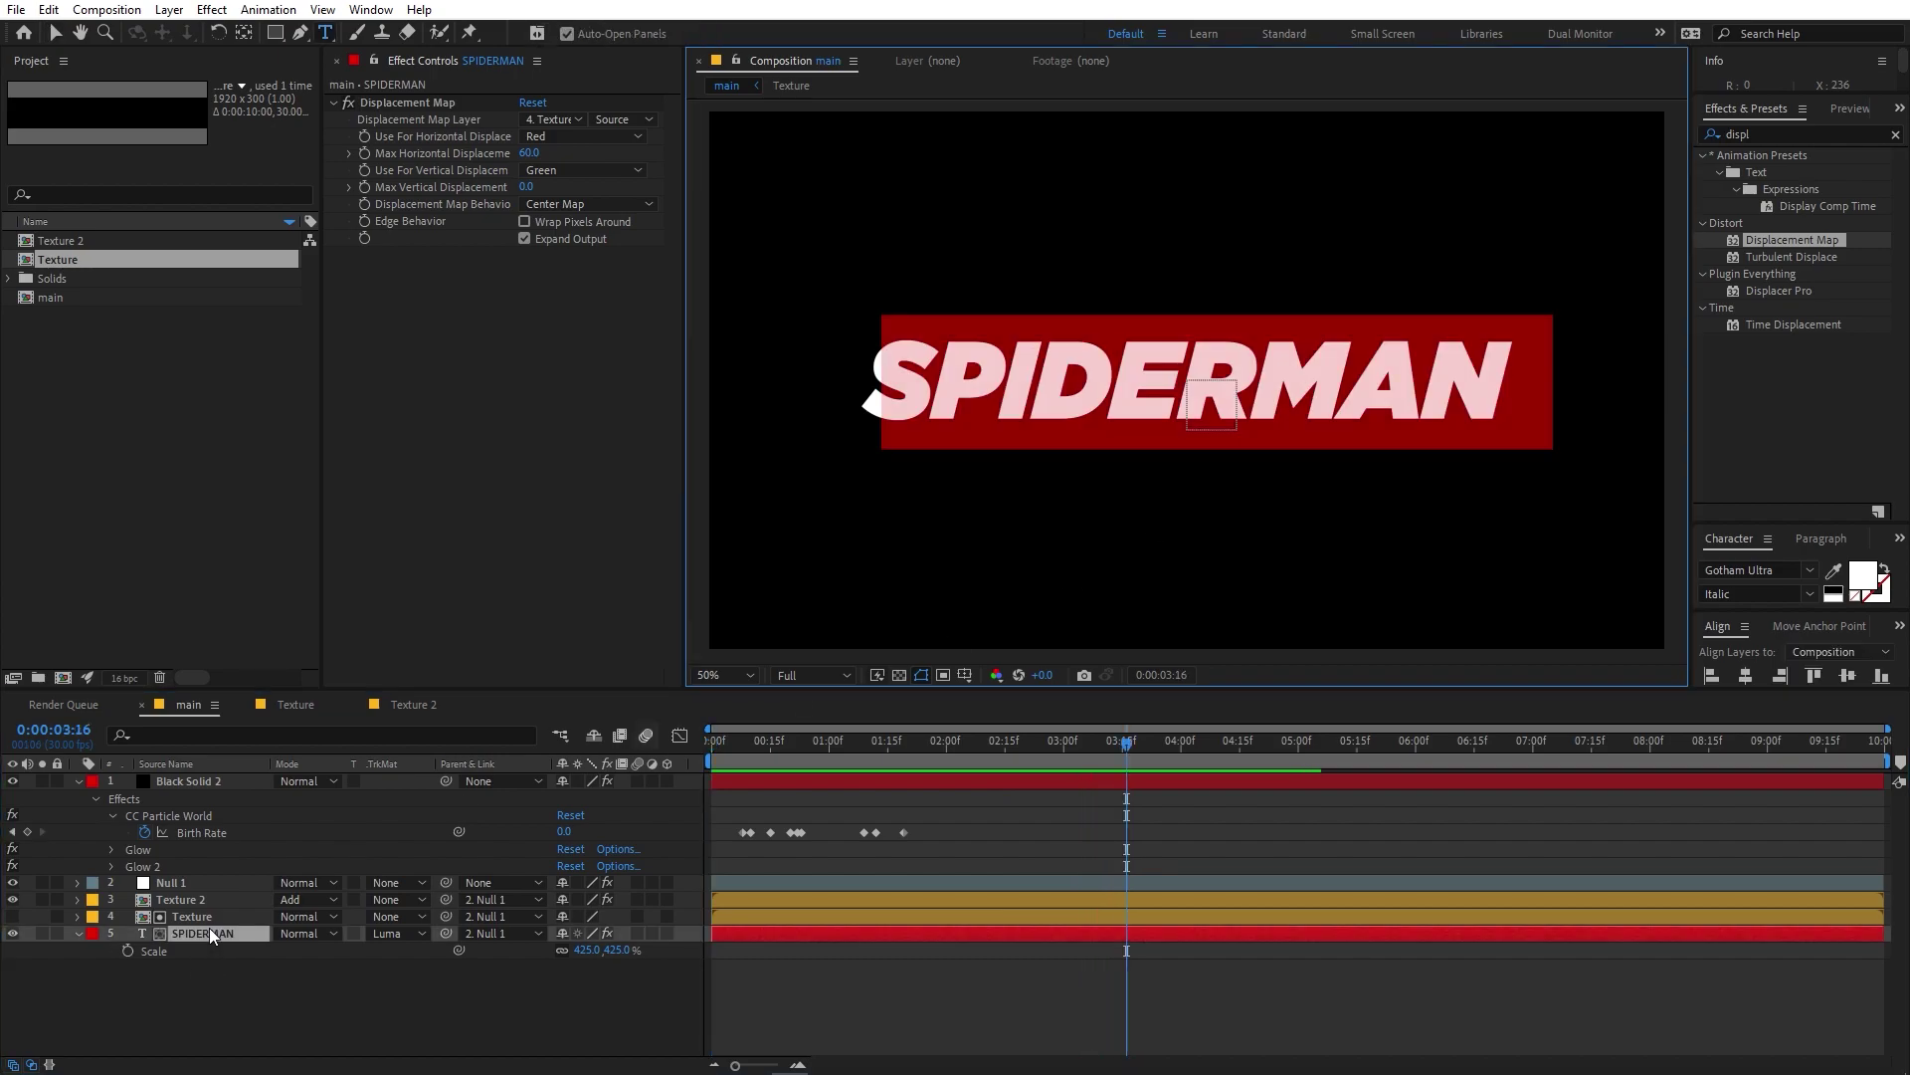
pyautogui.write('BAT')
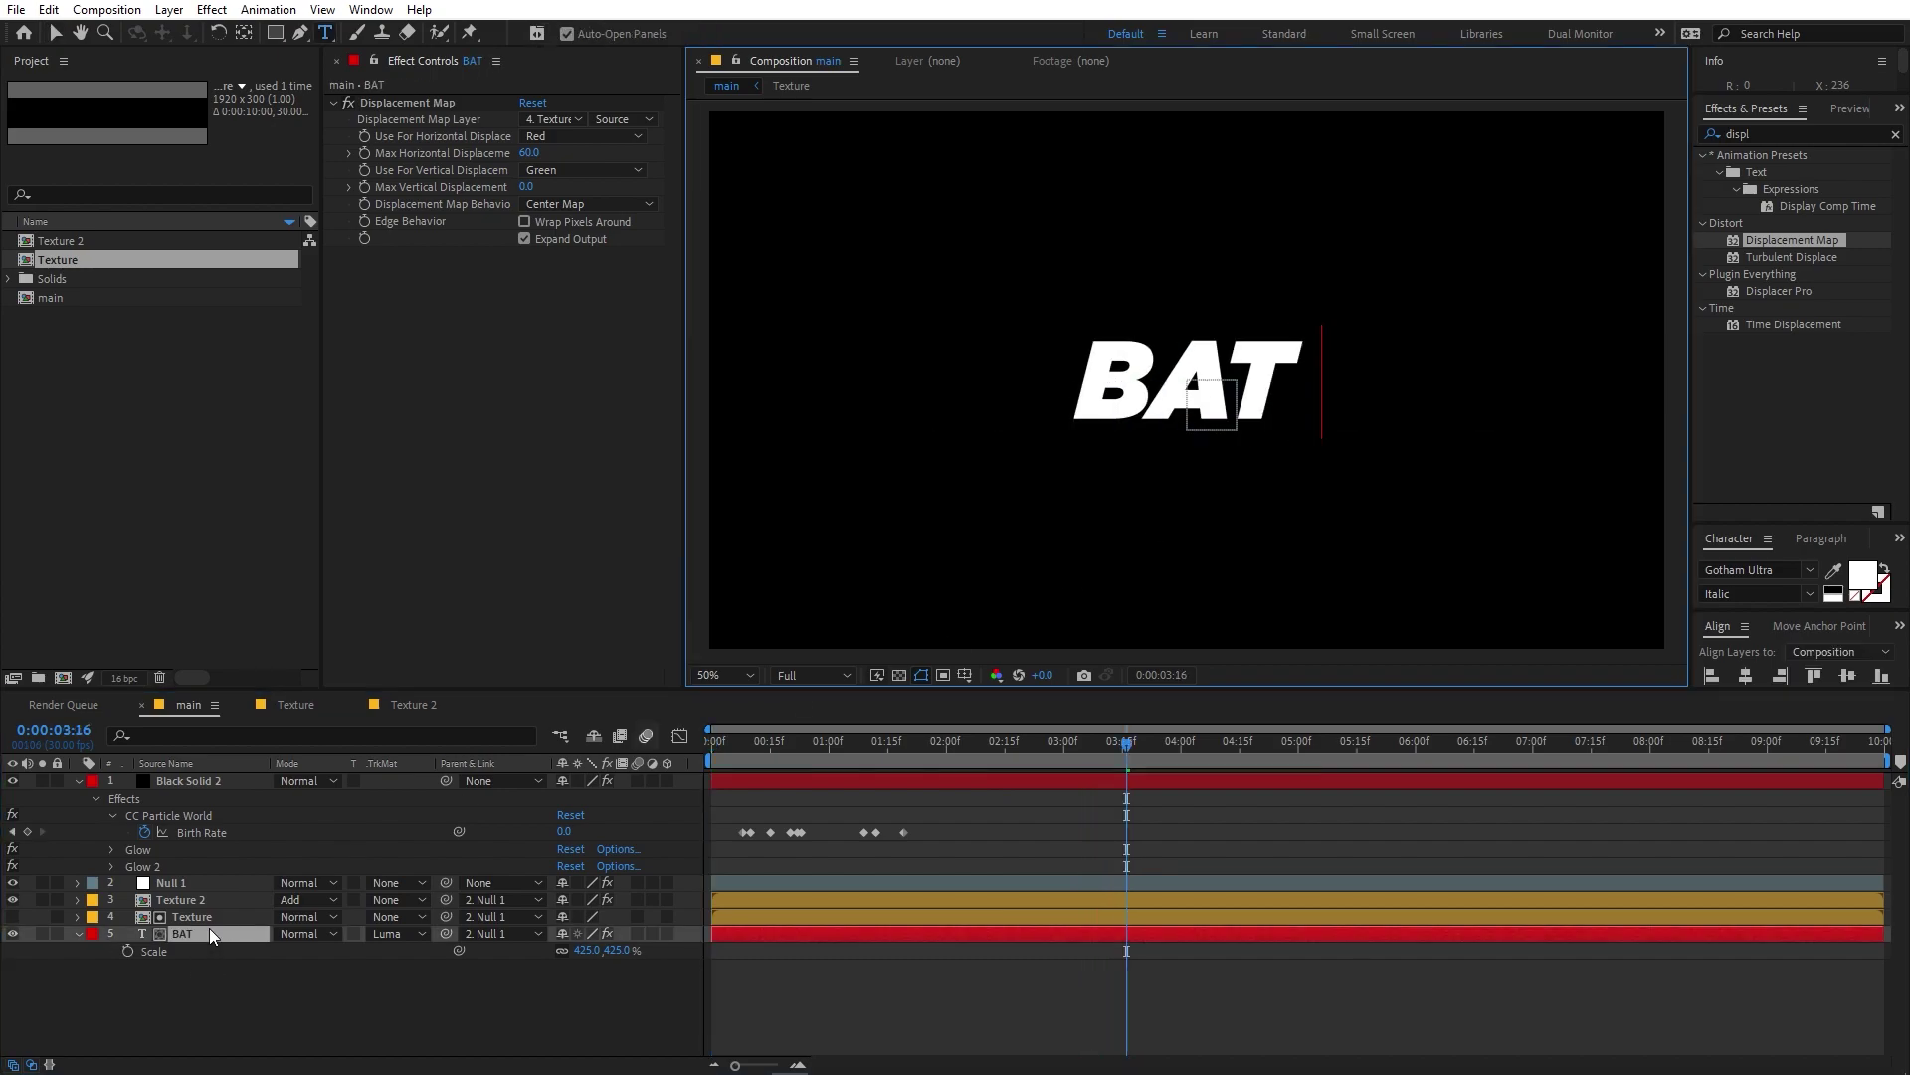
pyautogui.write('MAN')
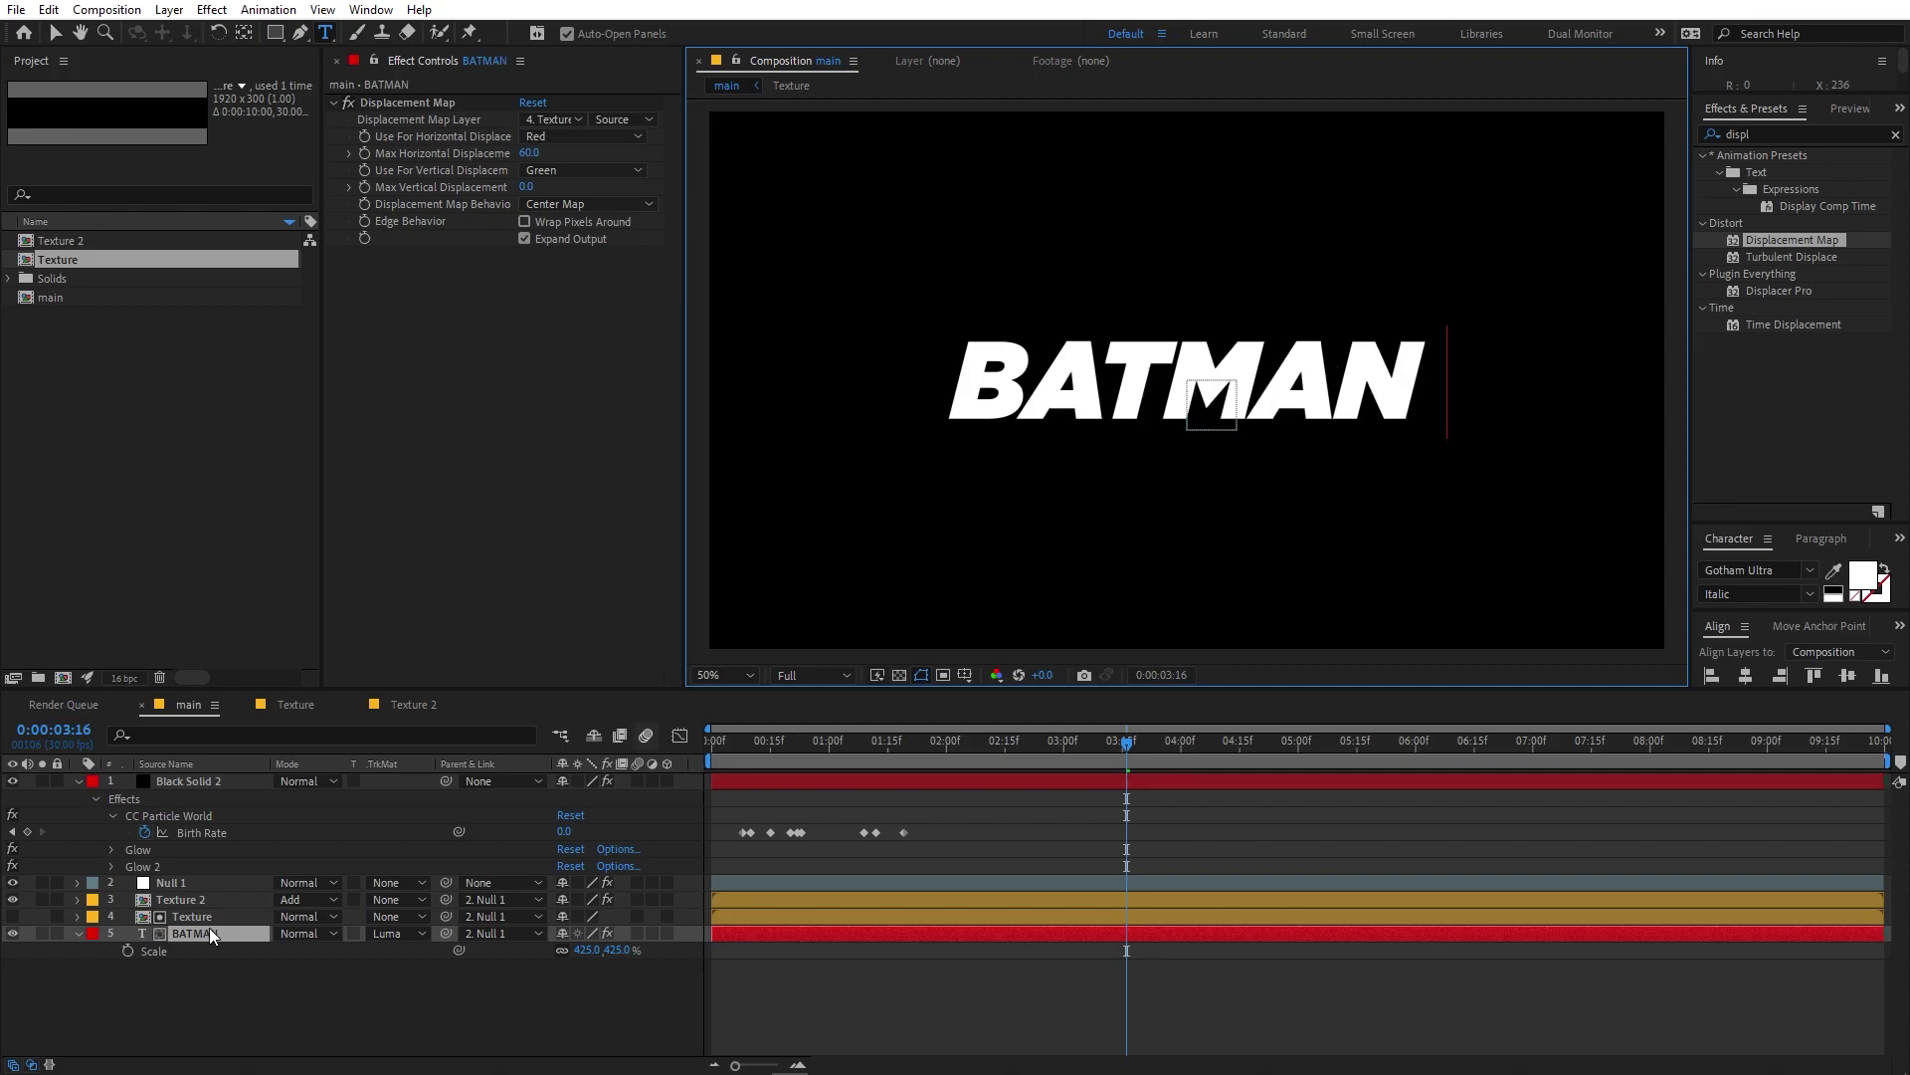
# Set the Tint effect's Map White To colour on the Texture 2 layer to blue 00B4FF and preview the animation from the start.
pyautogui.click(164, 900)
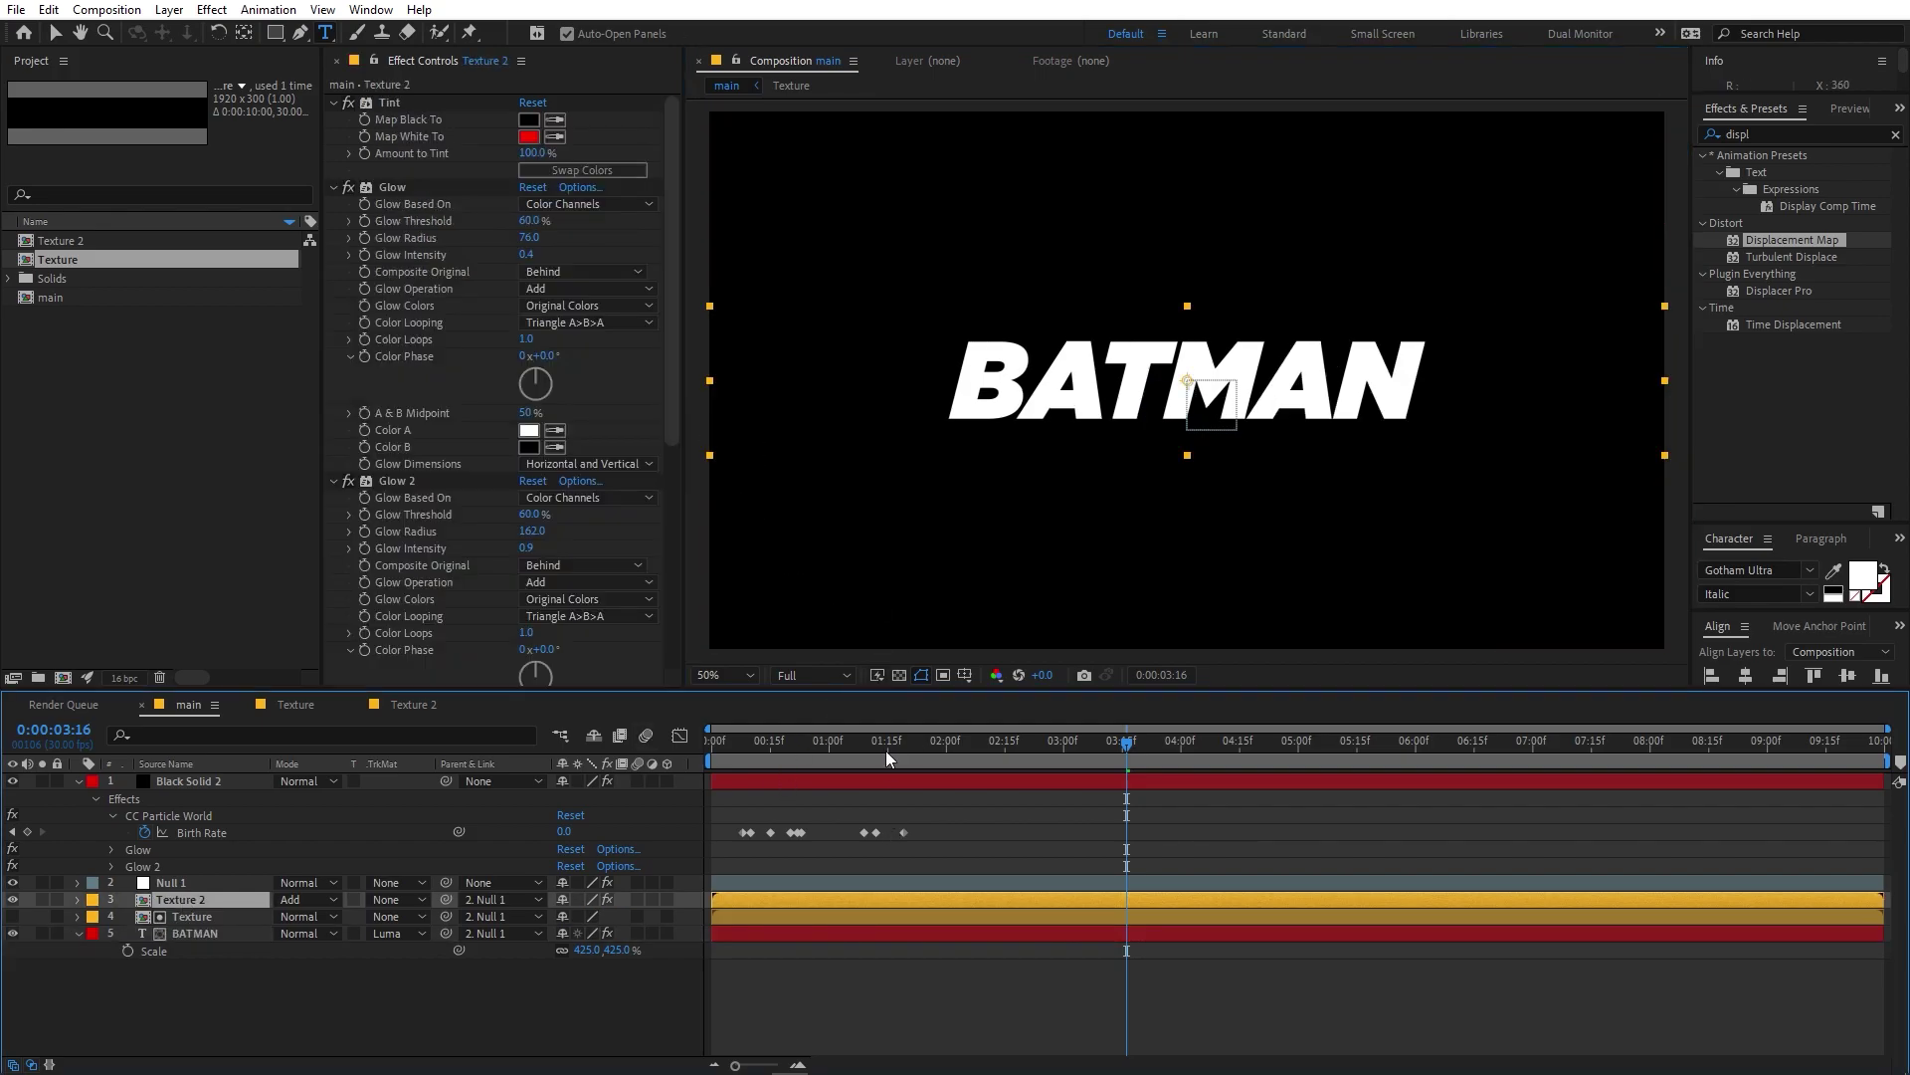
pyautogui.click(883, 741)
pyautogui.click(528, 136)
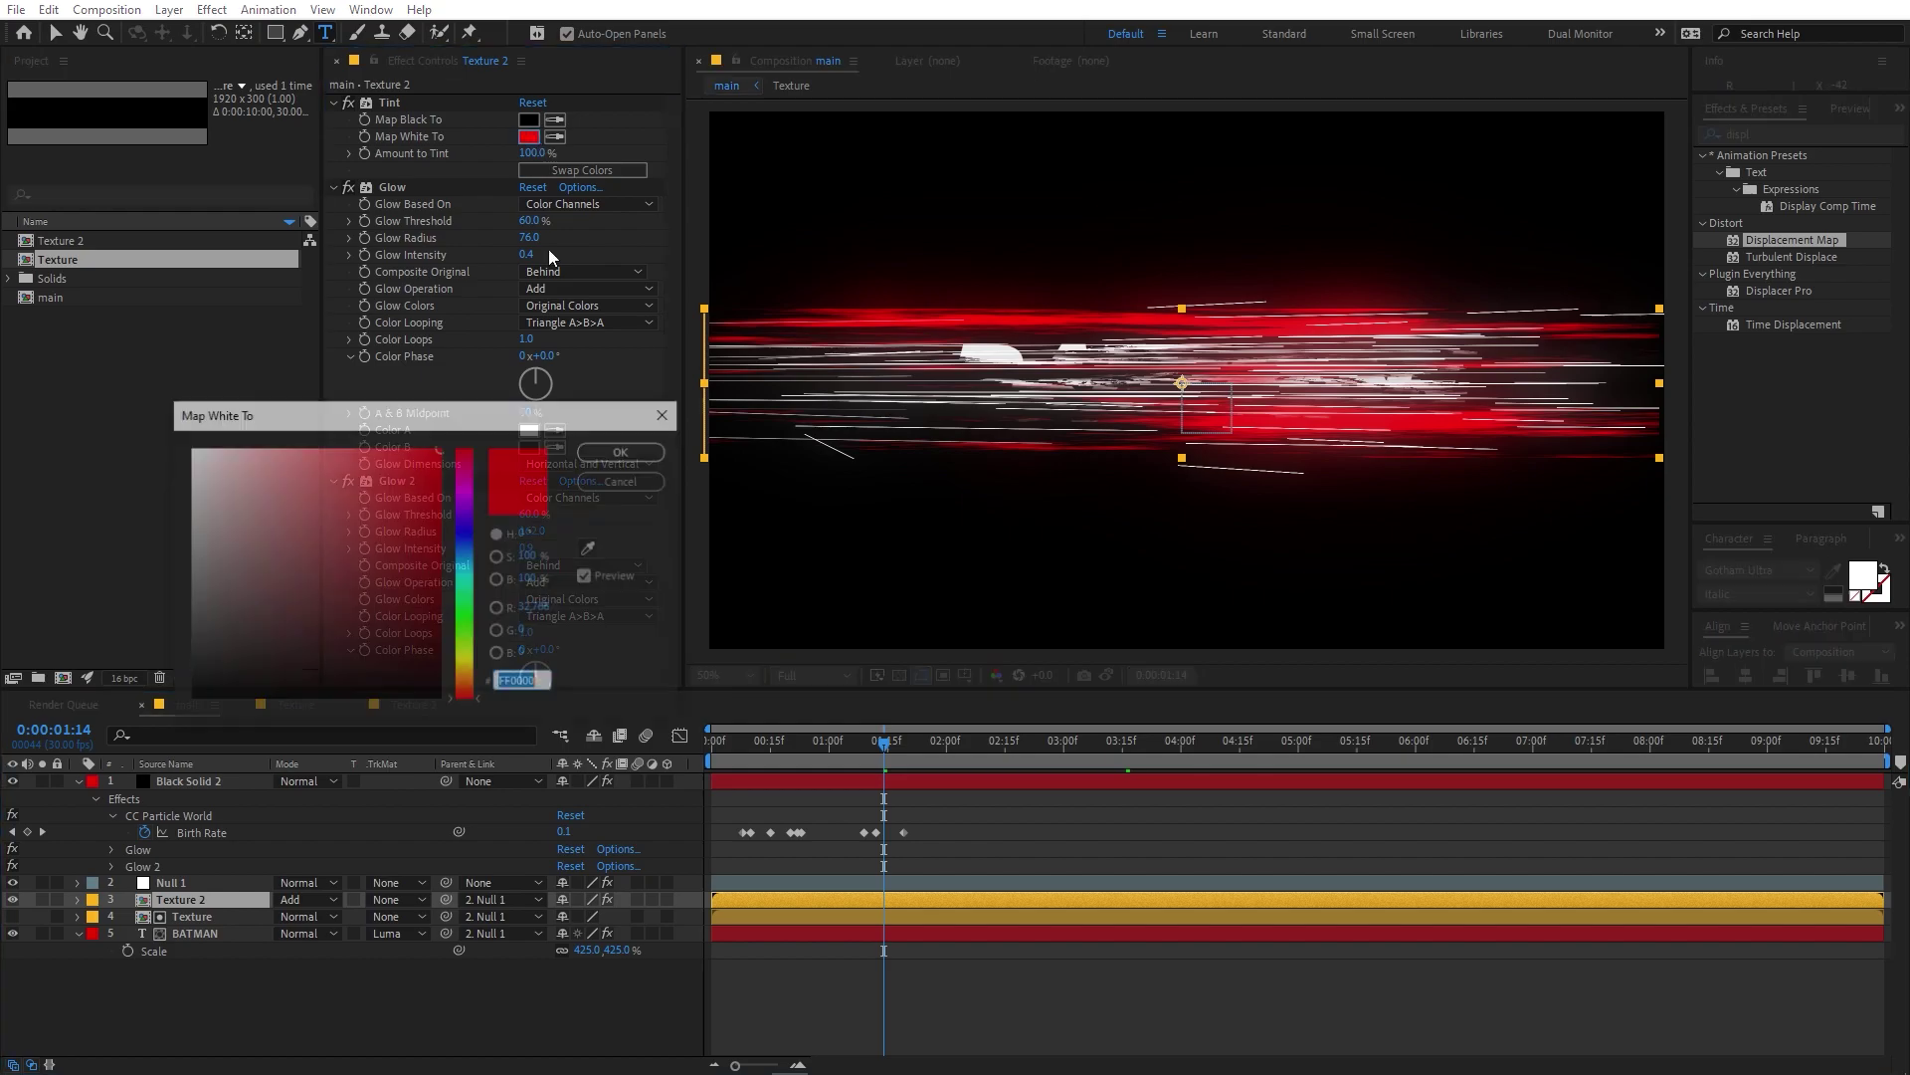
pyautogui.click(468, 566)
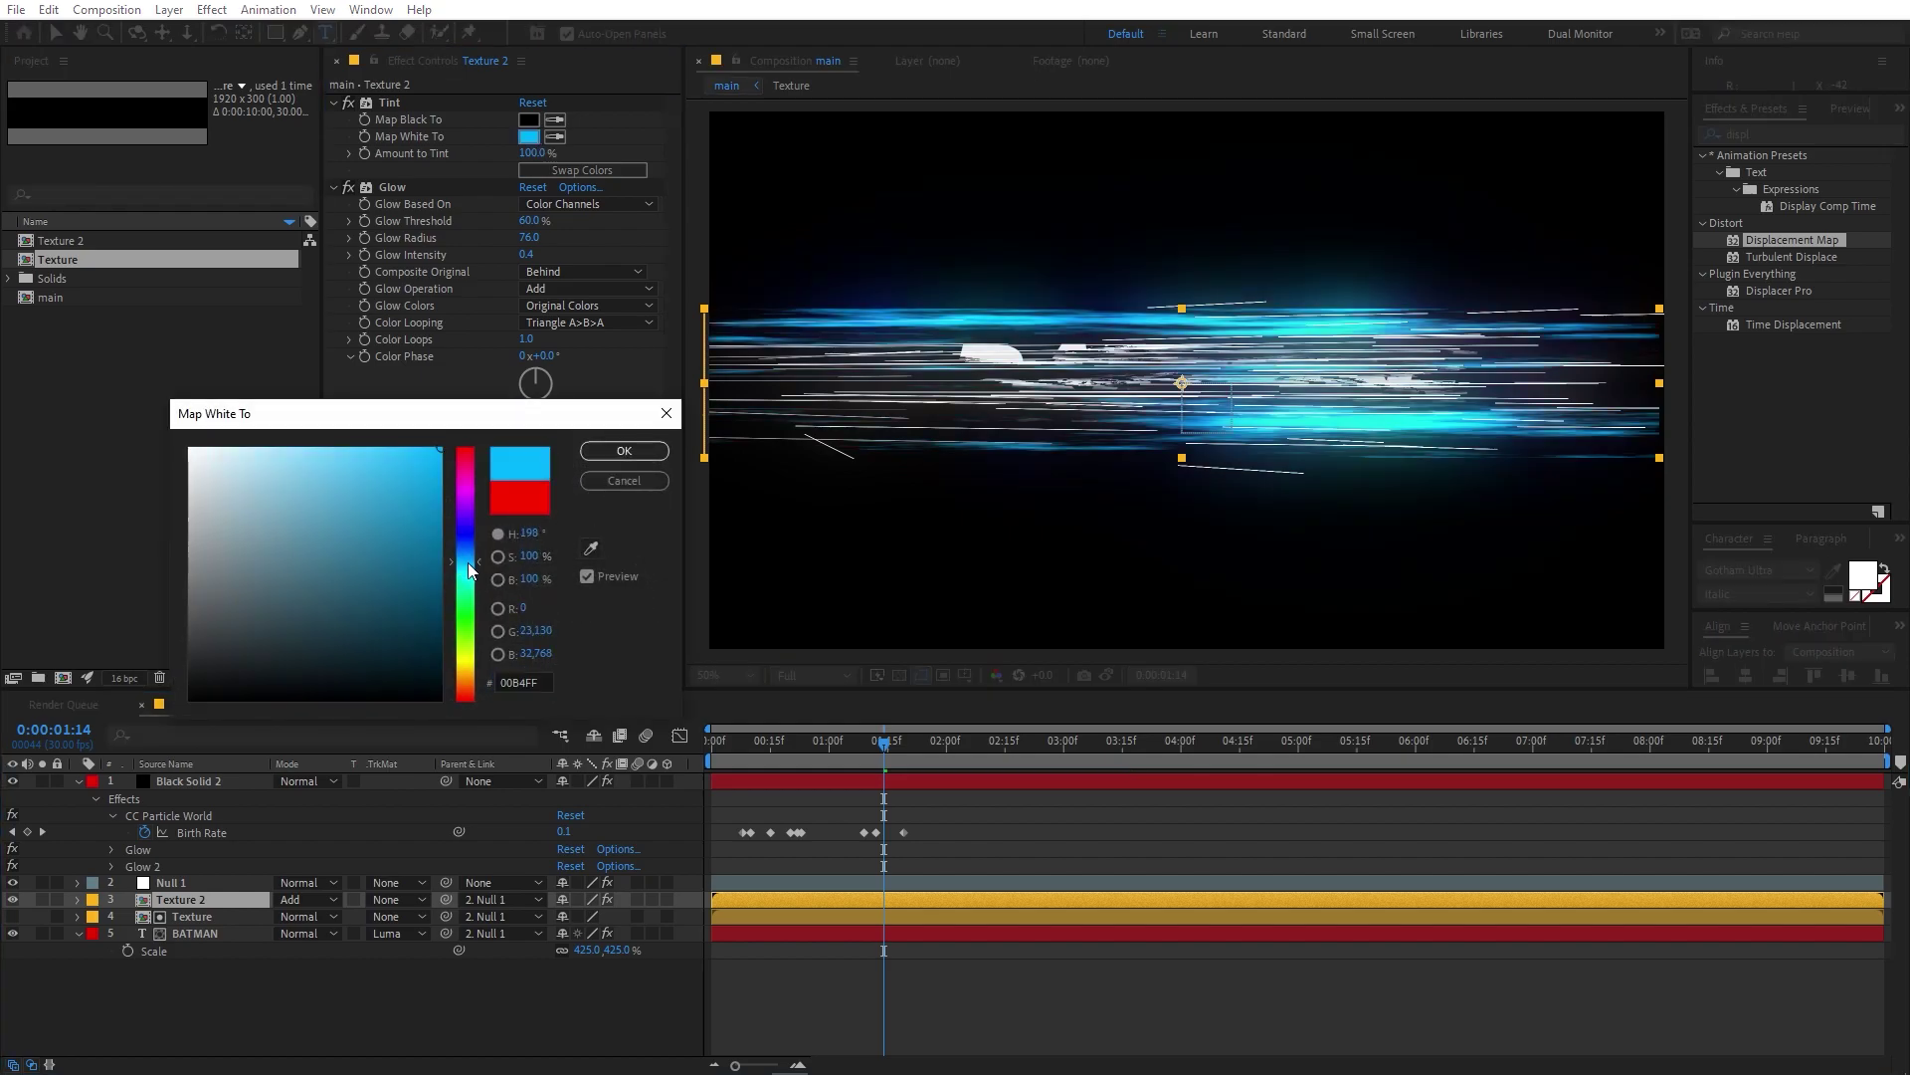
pyautogui.click(624, 450)
pyautogui.press('Home')
pyautogui.press('space')
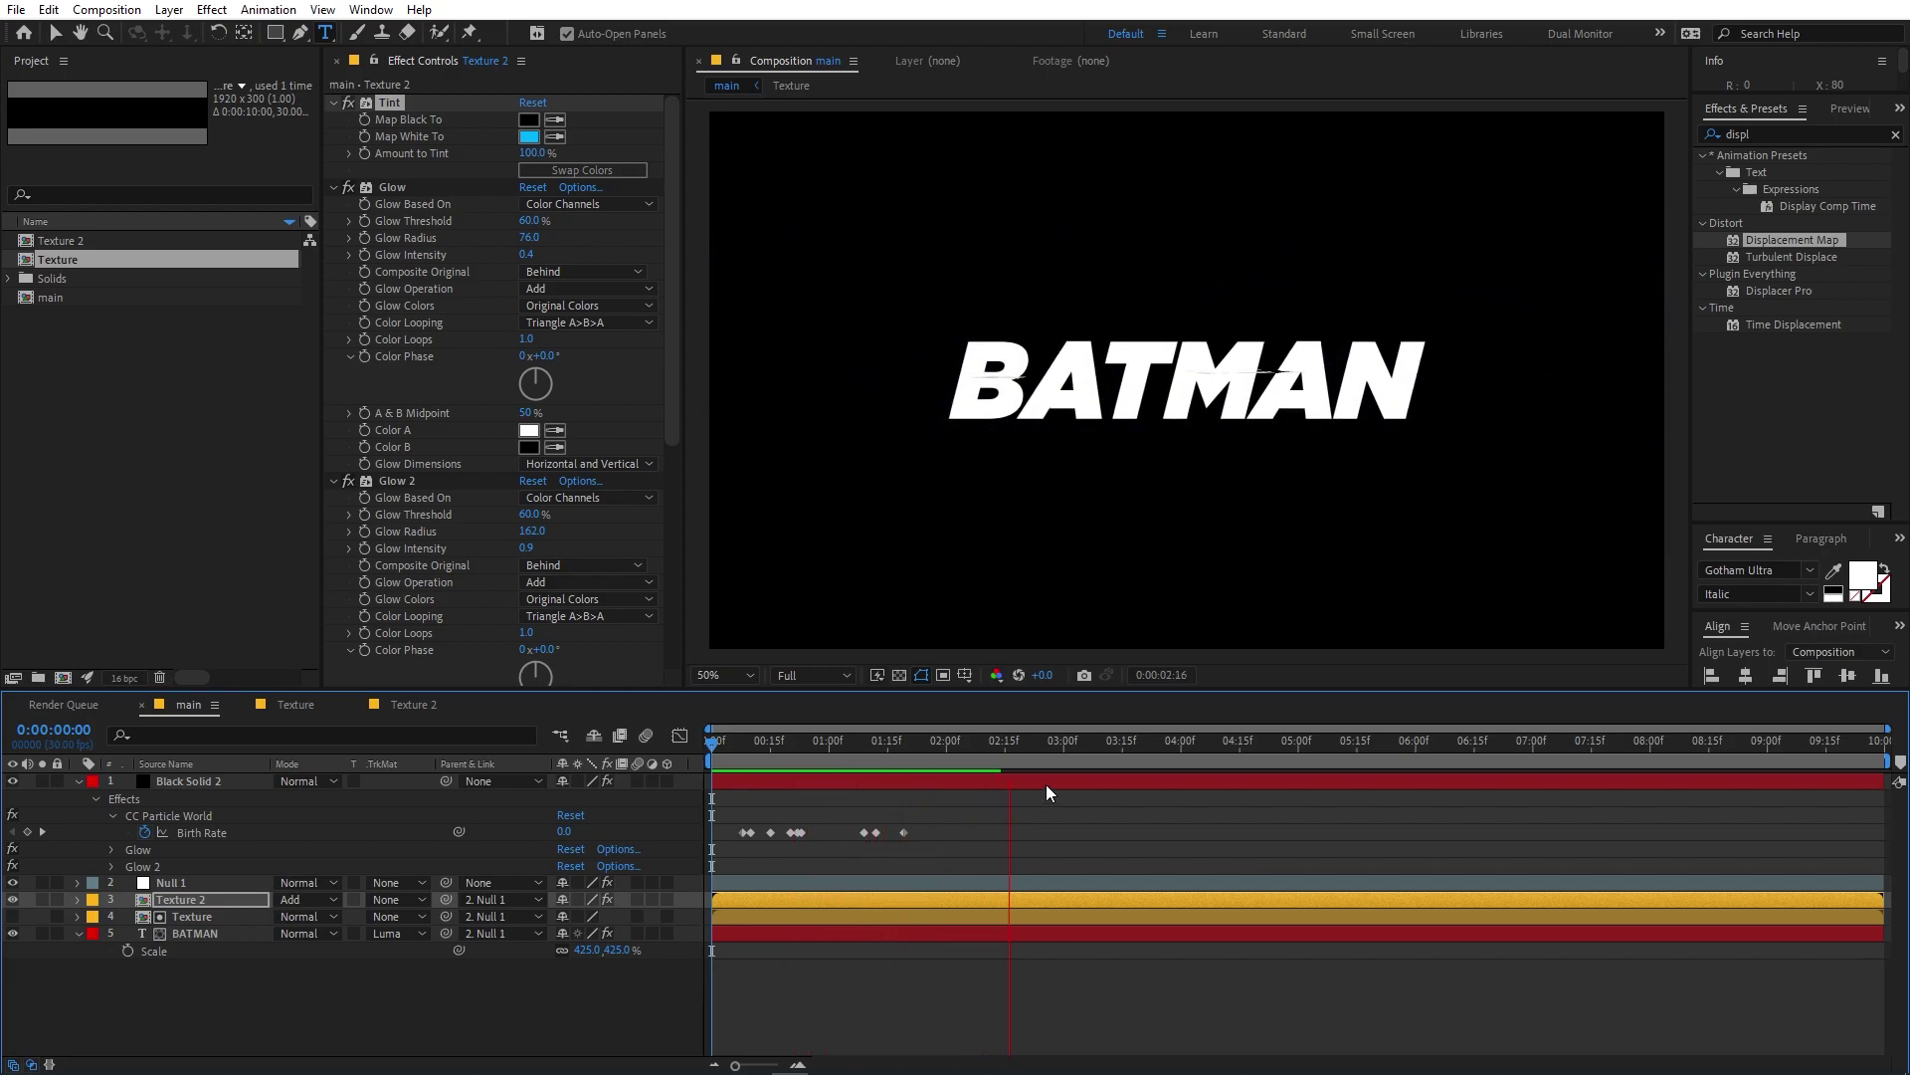
# Examine the Fractal Noise Brightness and Offset Turbulence keyframes in the Texture composition at 0:00:02:15.
pyautogui.moveTo(1064, 745); pyautogui.dragTo(1006, 756)
pyautogui.press('KP_5')
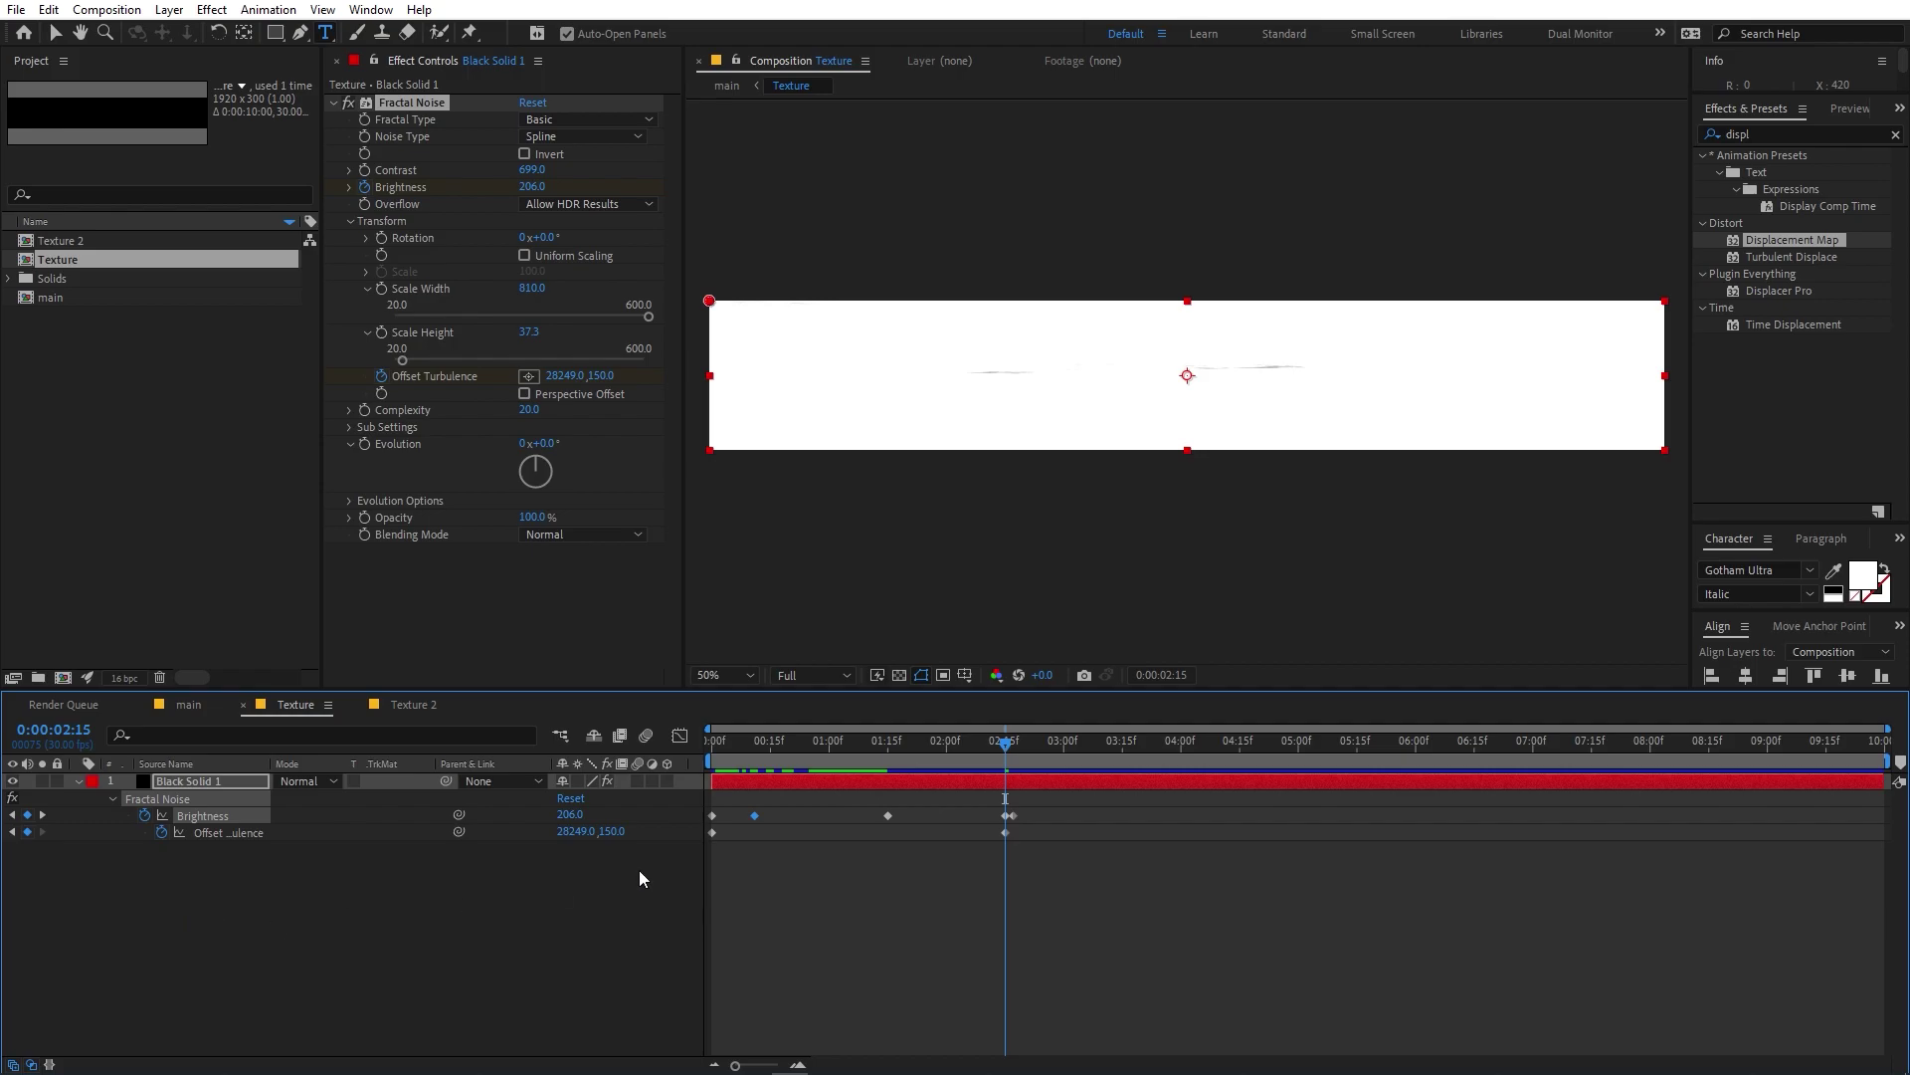
pyautogui.press(',')
pyautogui.press(',')
pyautogui.press(',')
pyautogui.press(',')
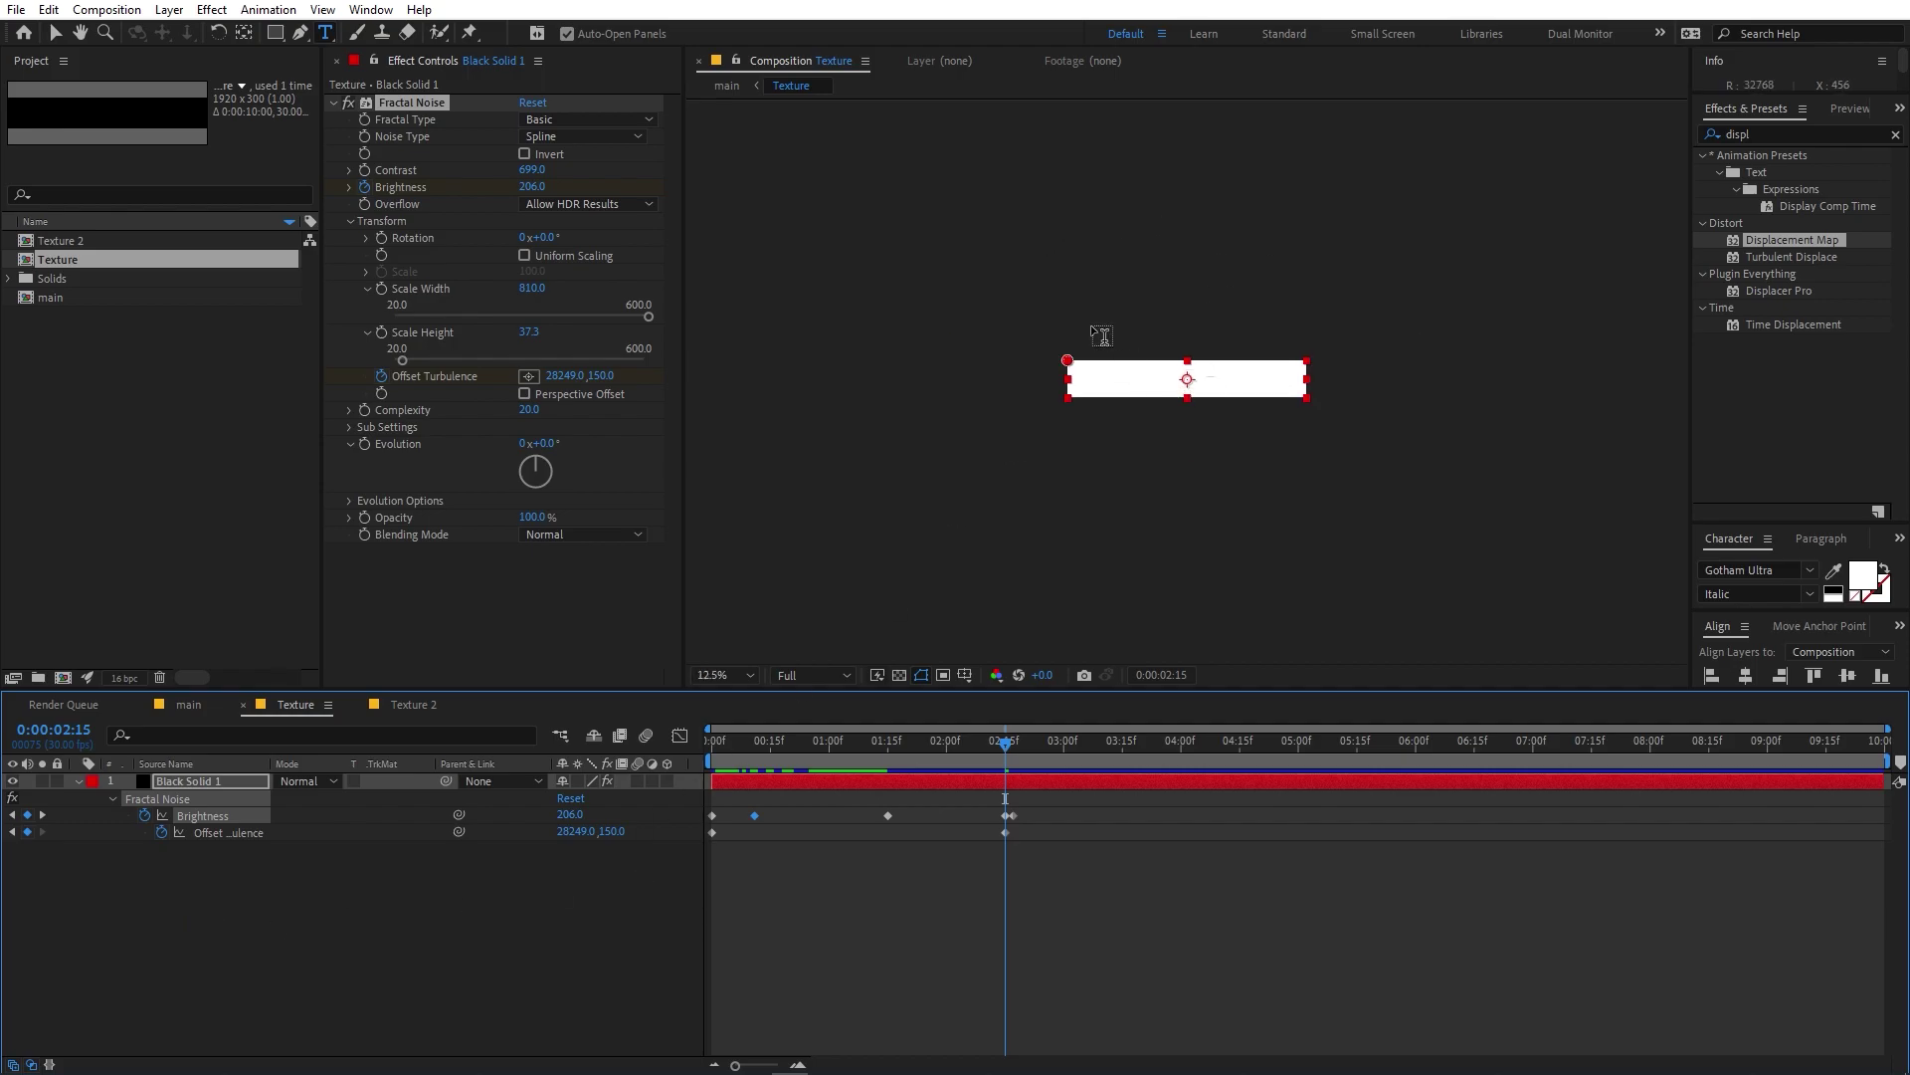
# Return to the main composition and preview the BATMAN animation from the first frame.
pyautogui.click(187, 704)
pyautogui.moveTo(873, 773); pyautogui.dragTo(615, 788)
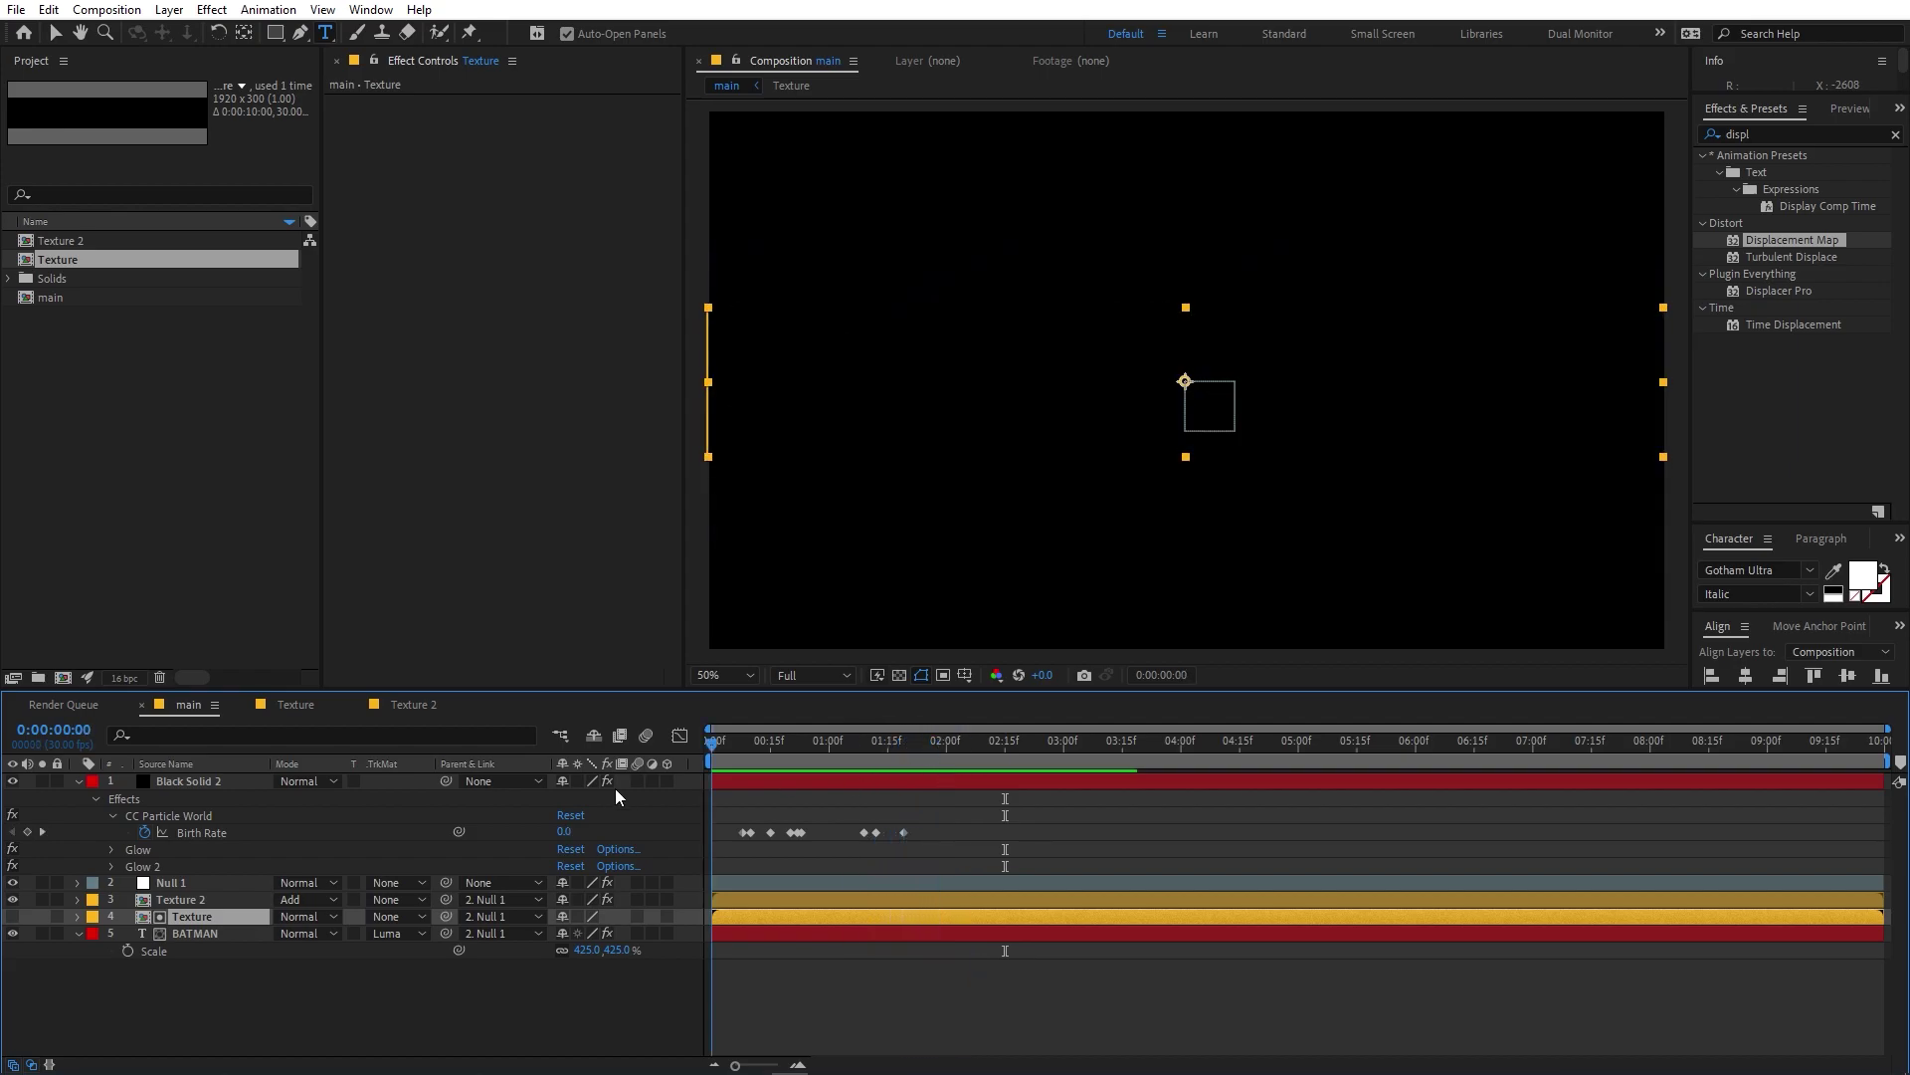
pyautogui.press('space')
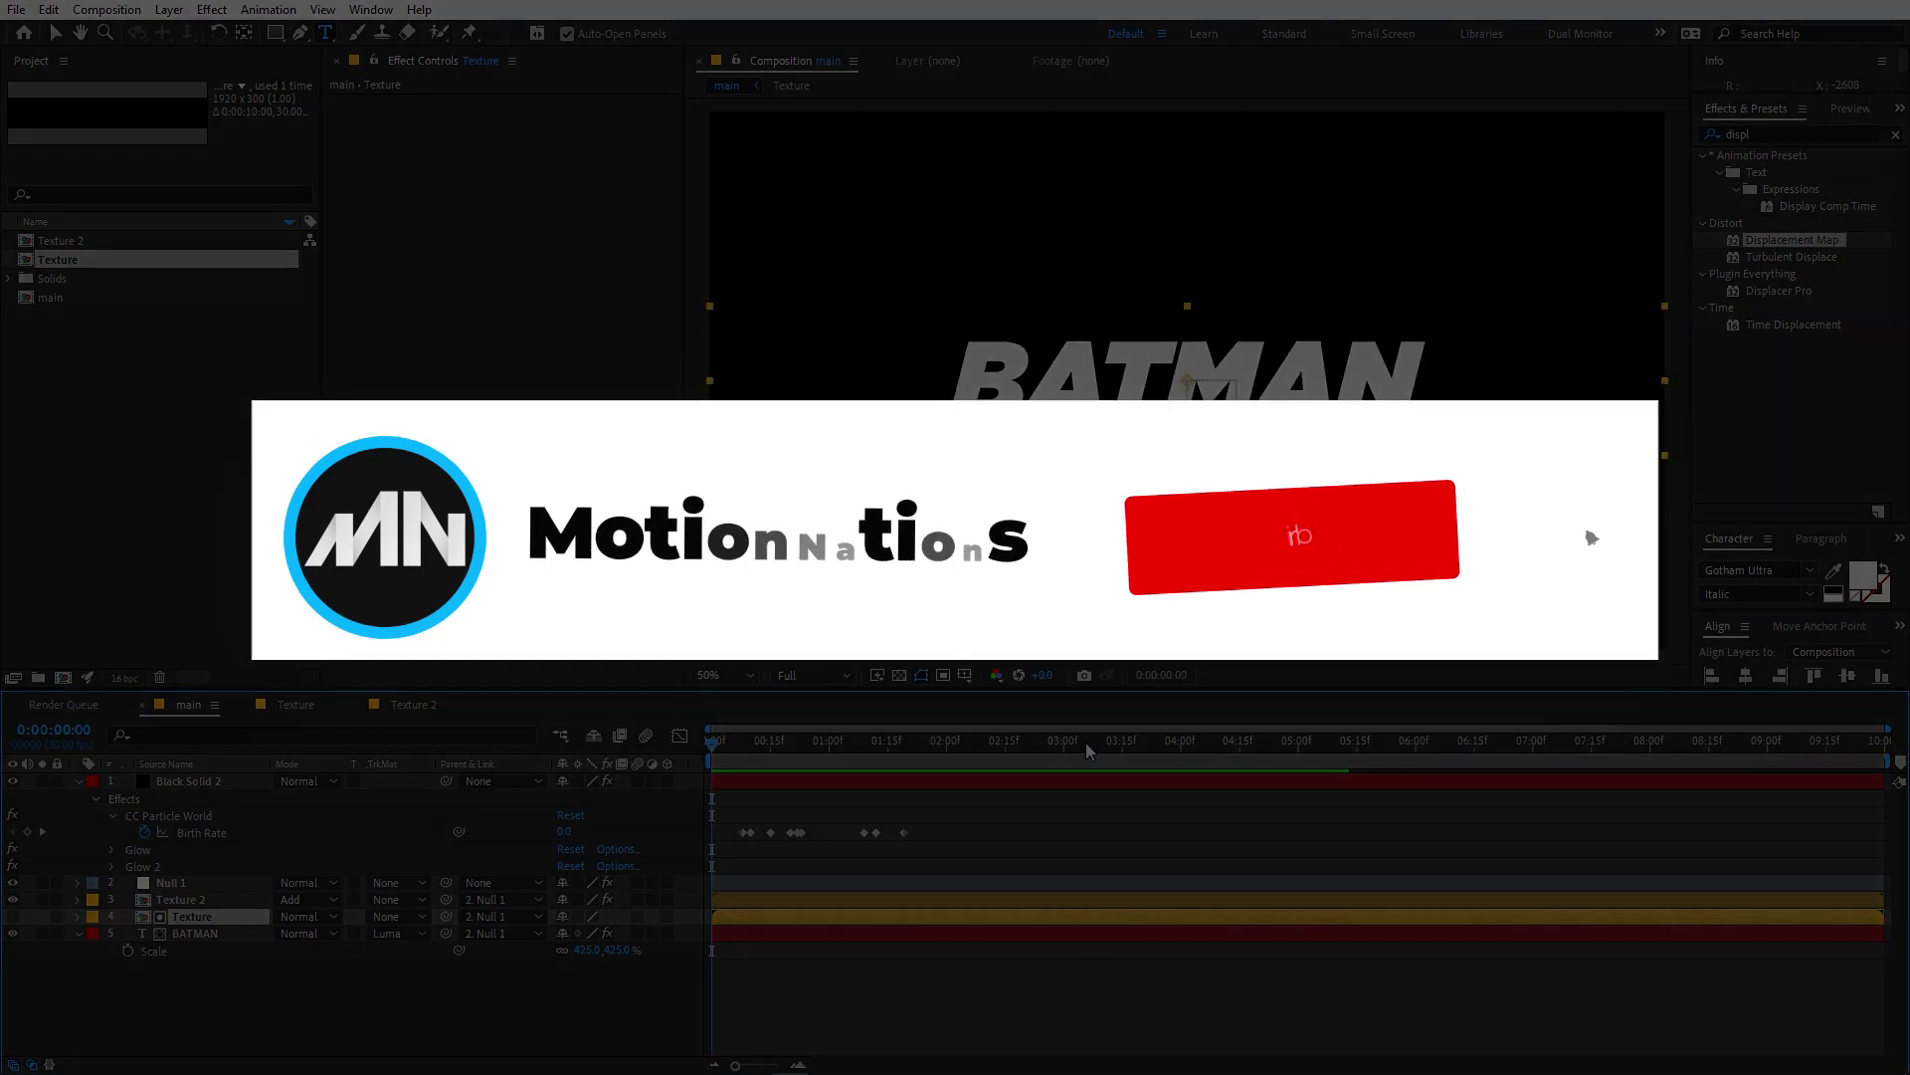
# End the main composition's work area at 0:00:03:00 and return to the first frame.
pyautogui.click(1065, 746)
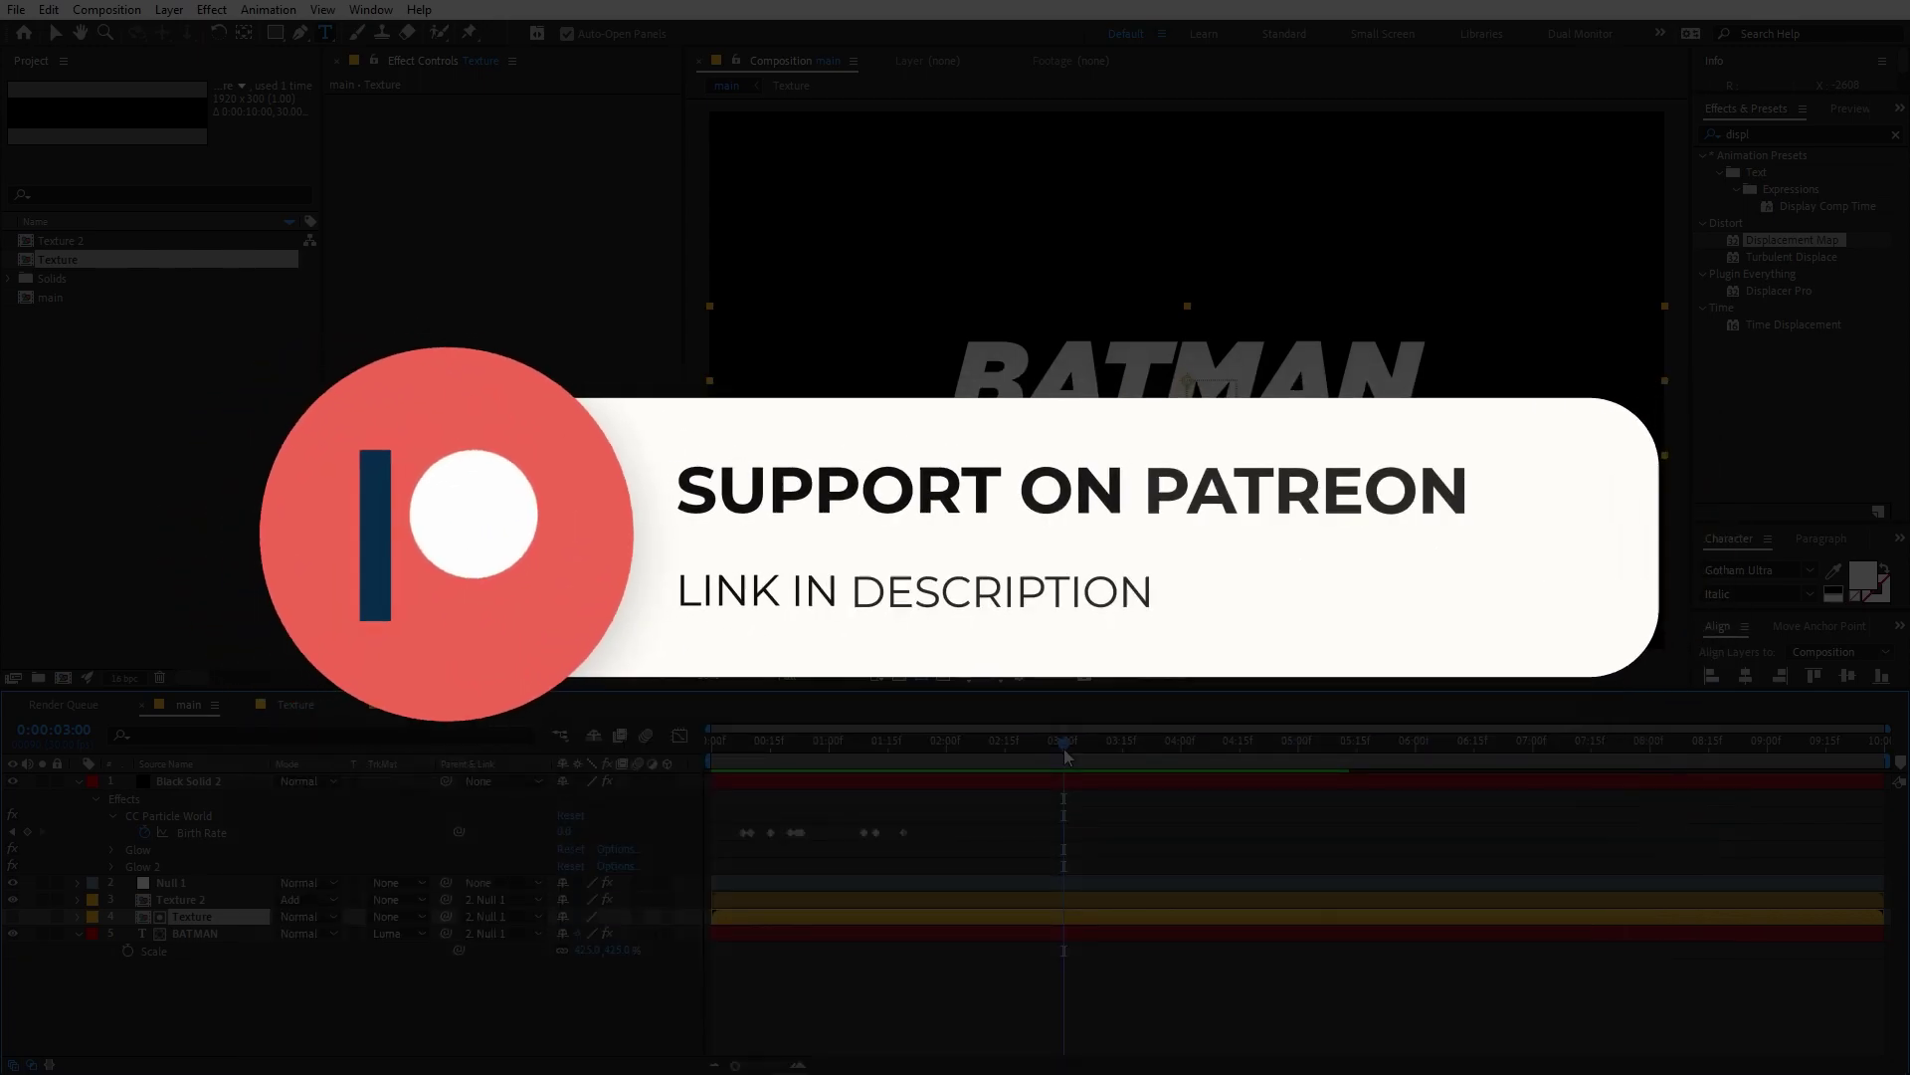
pyautogui.press('Home')
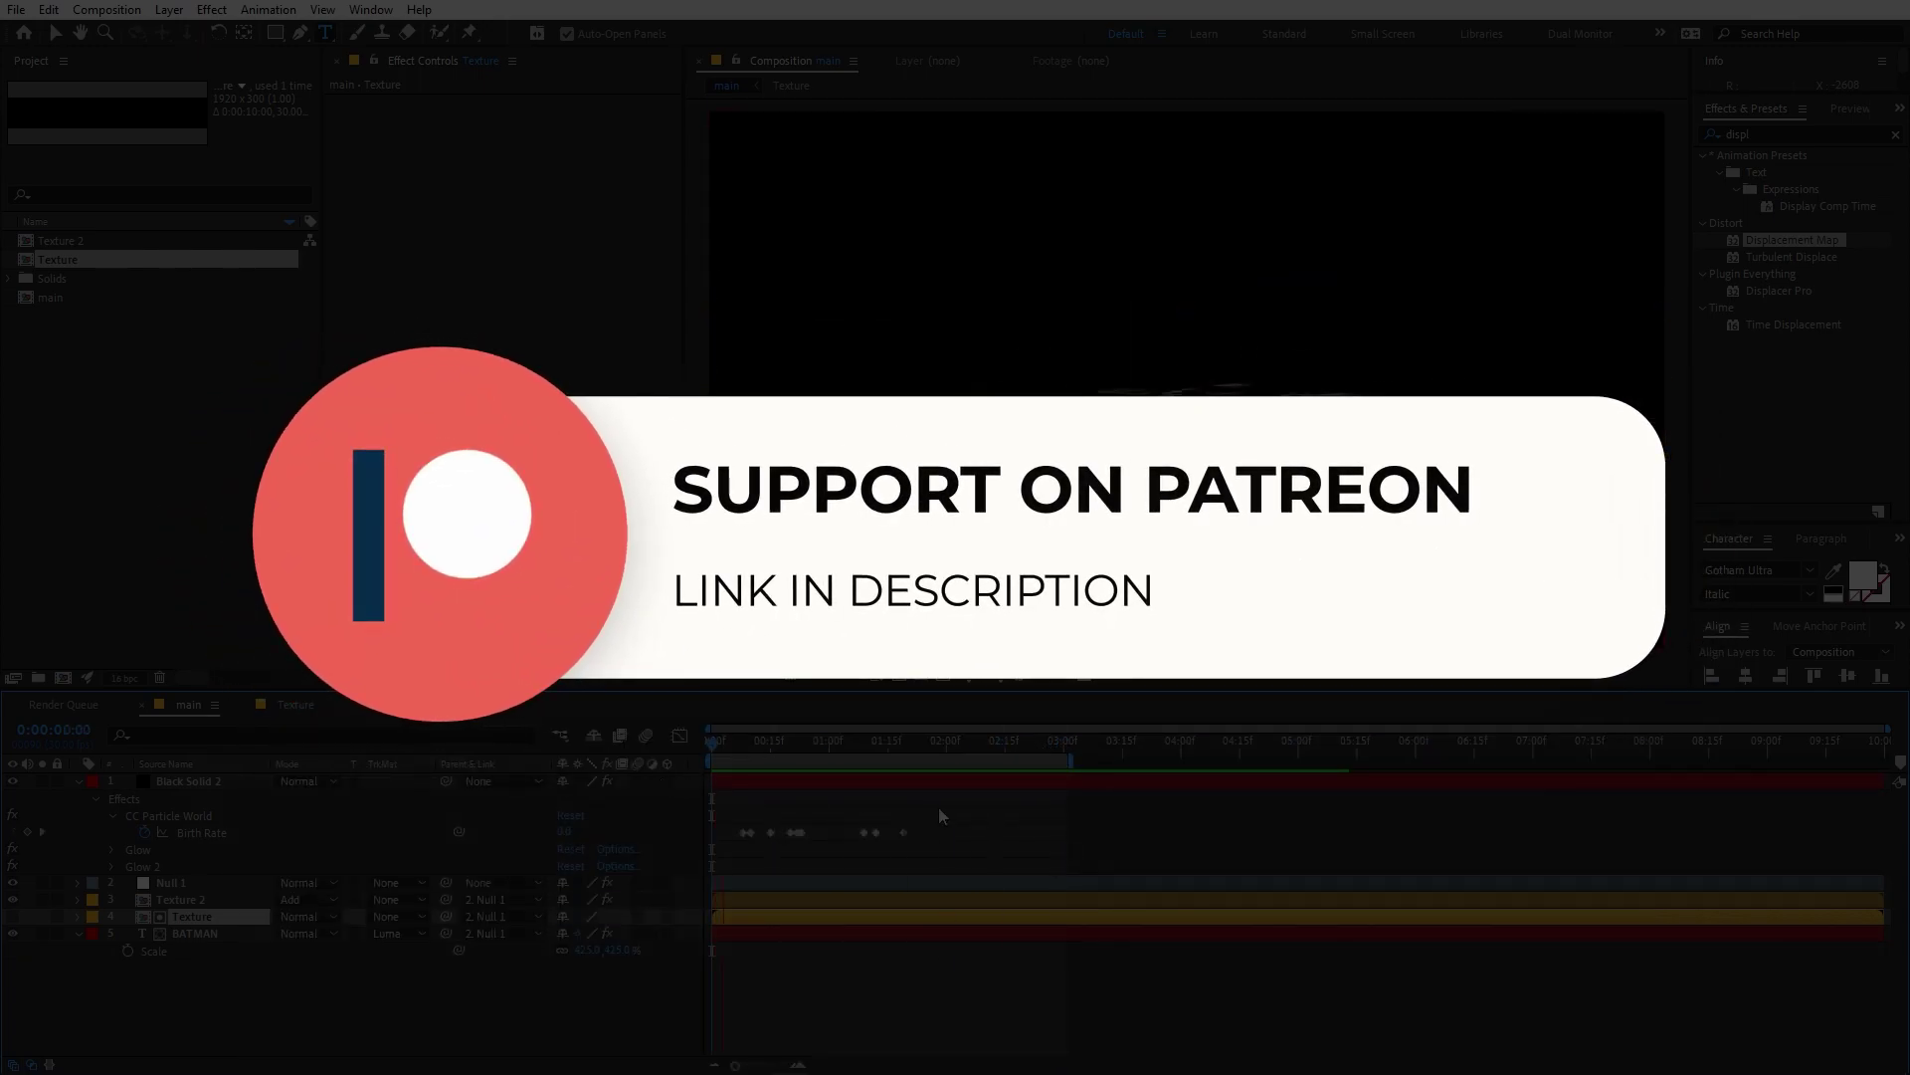